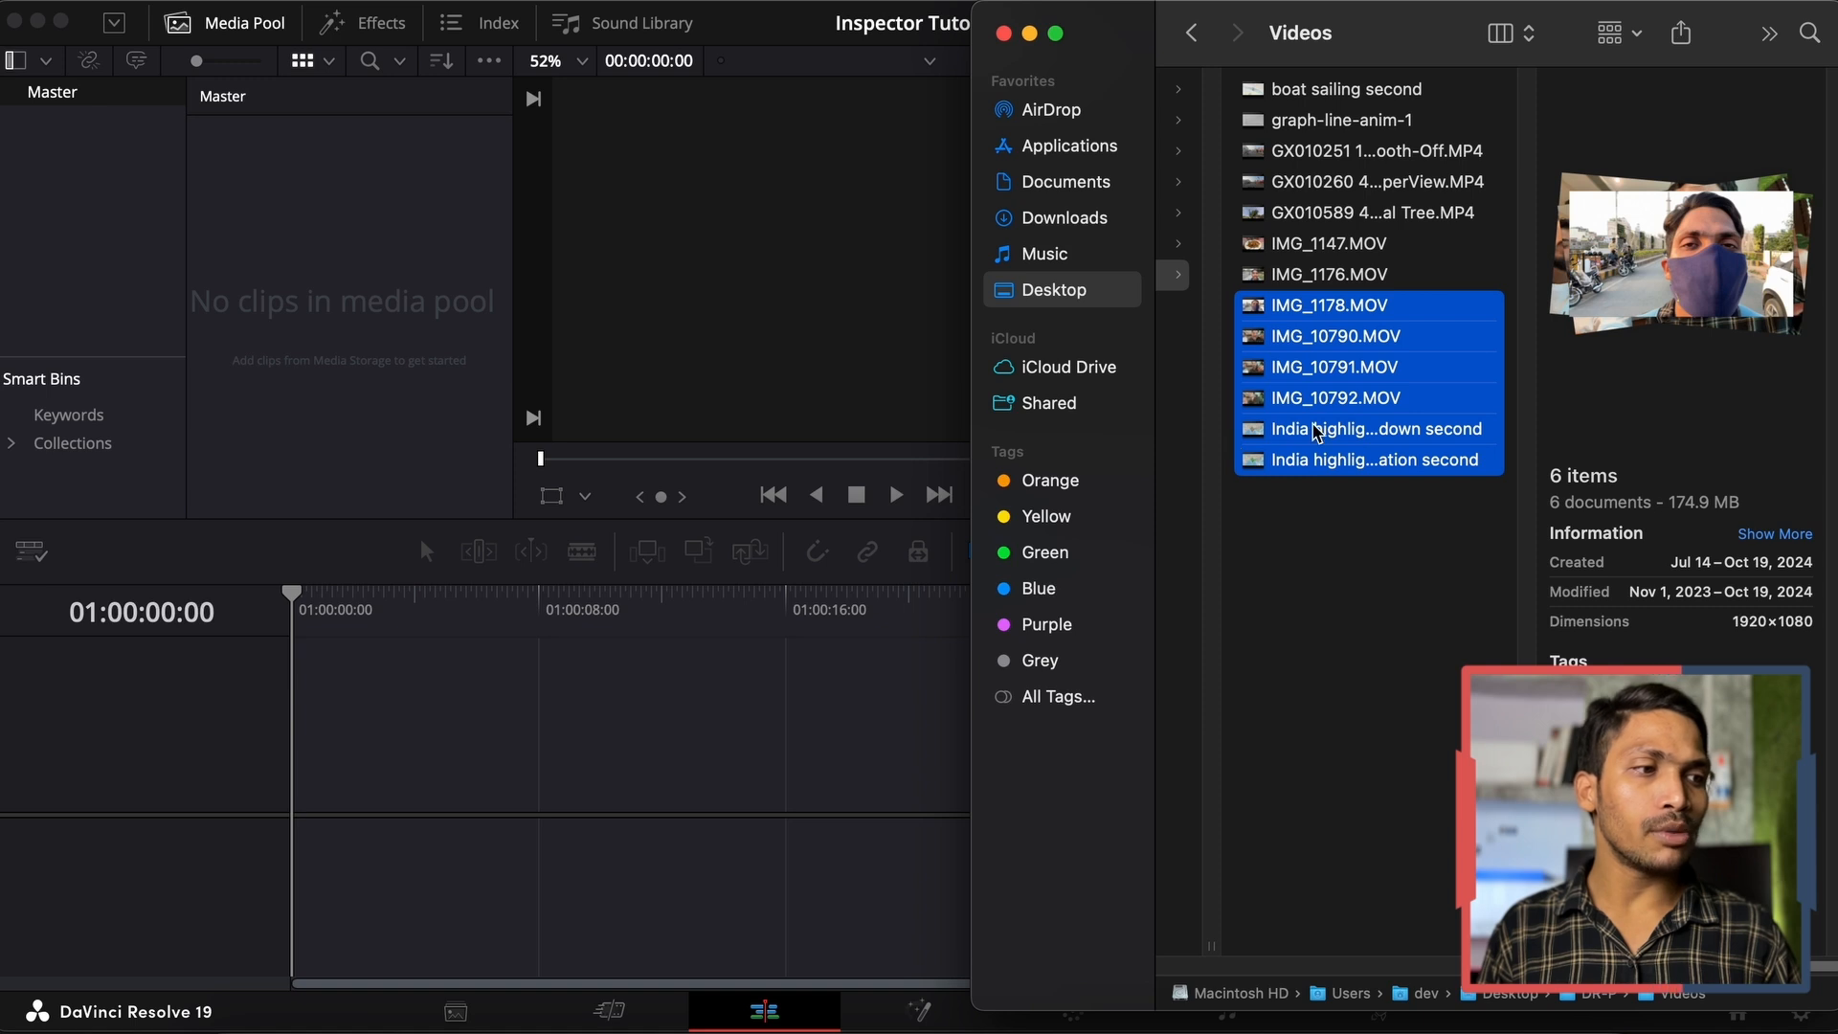
# Import the six selected clips into the media pool without changing the project frame rate, and place India highlight animation second on the timeline
pyautogui.moveTo(1317, 433); pyautogui.dragTo(357, 336)
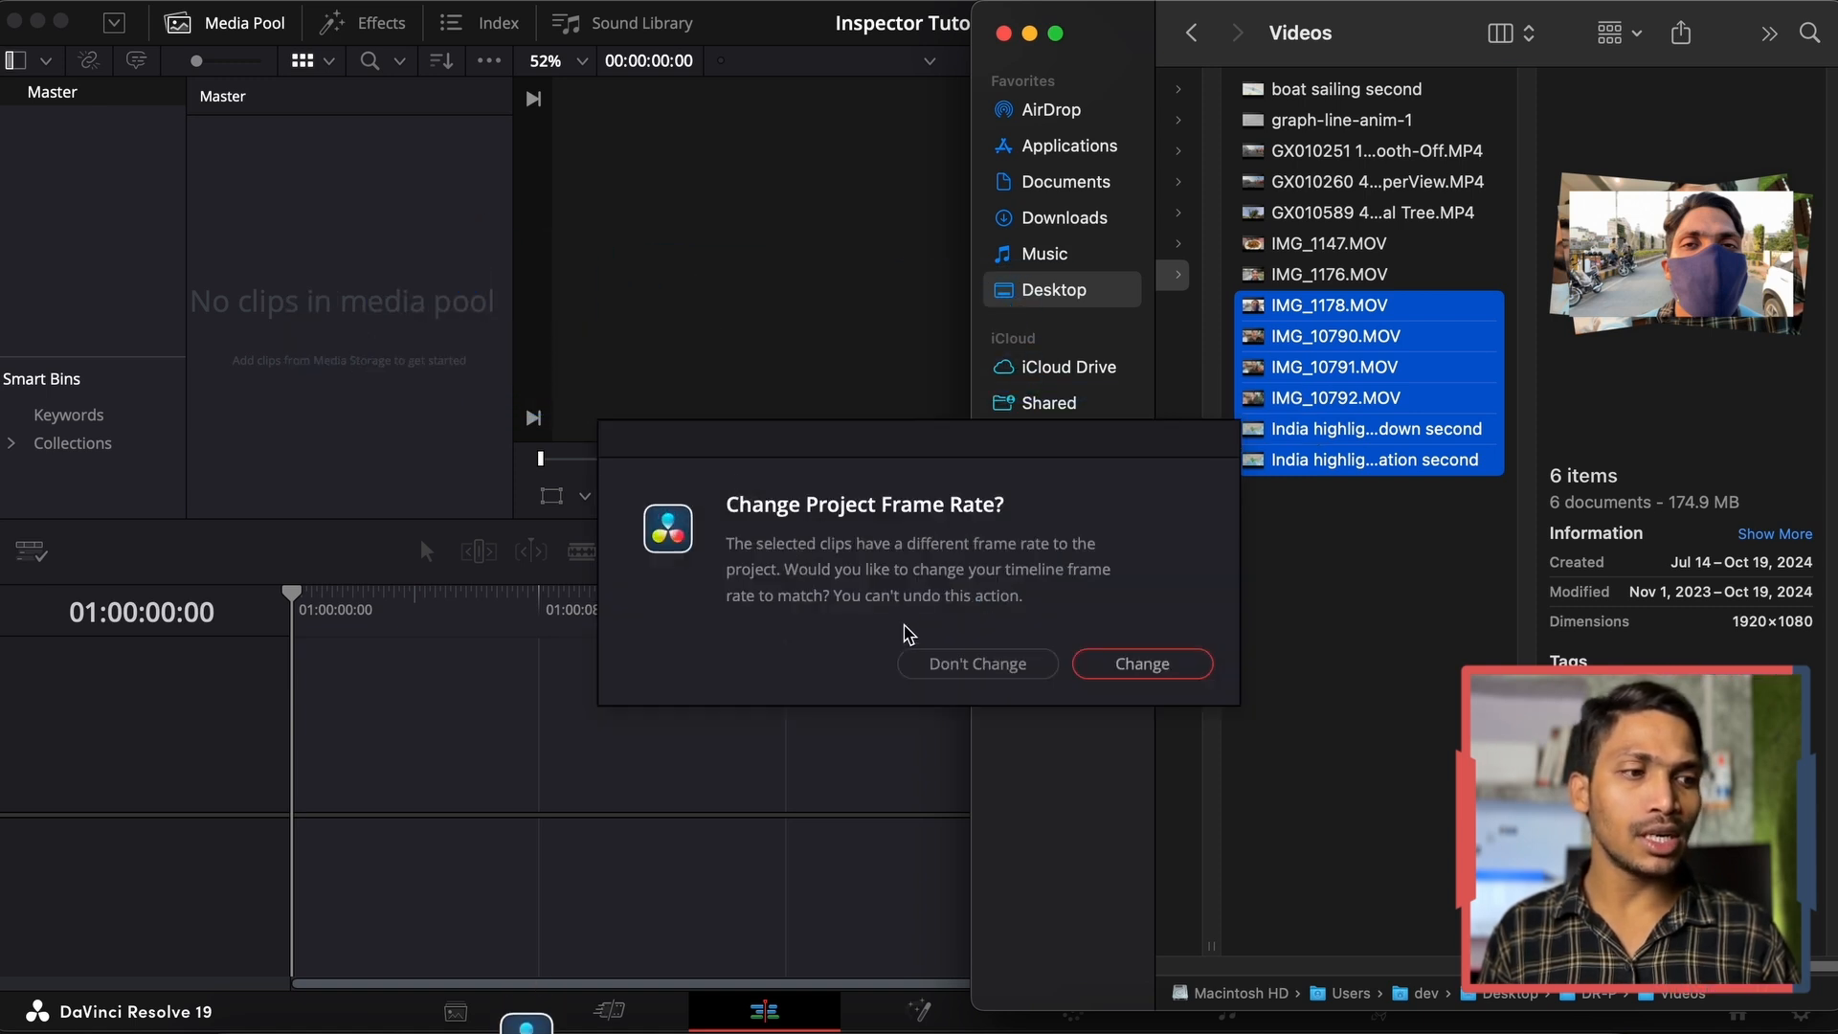
pyautogui.click(953, 664)
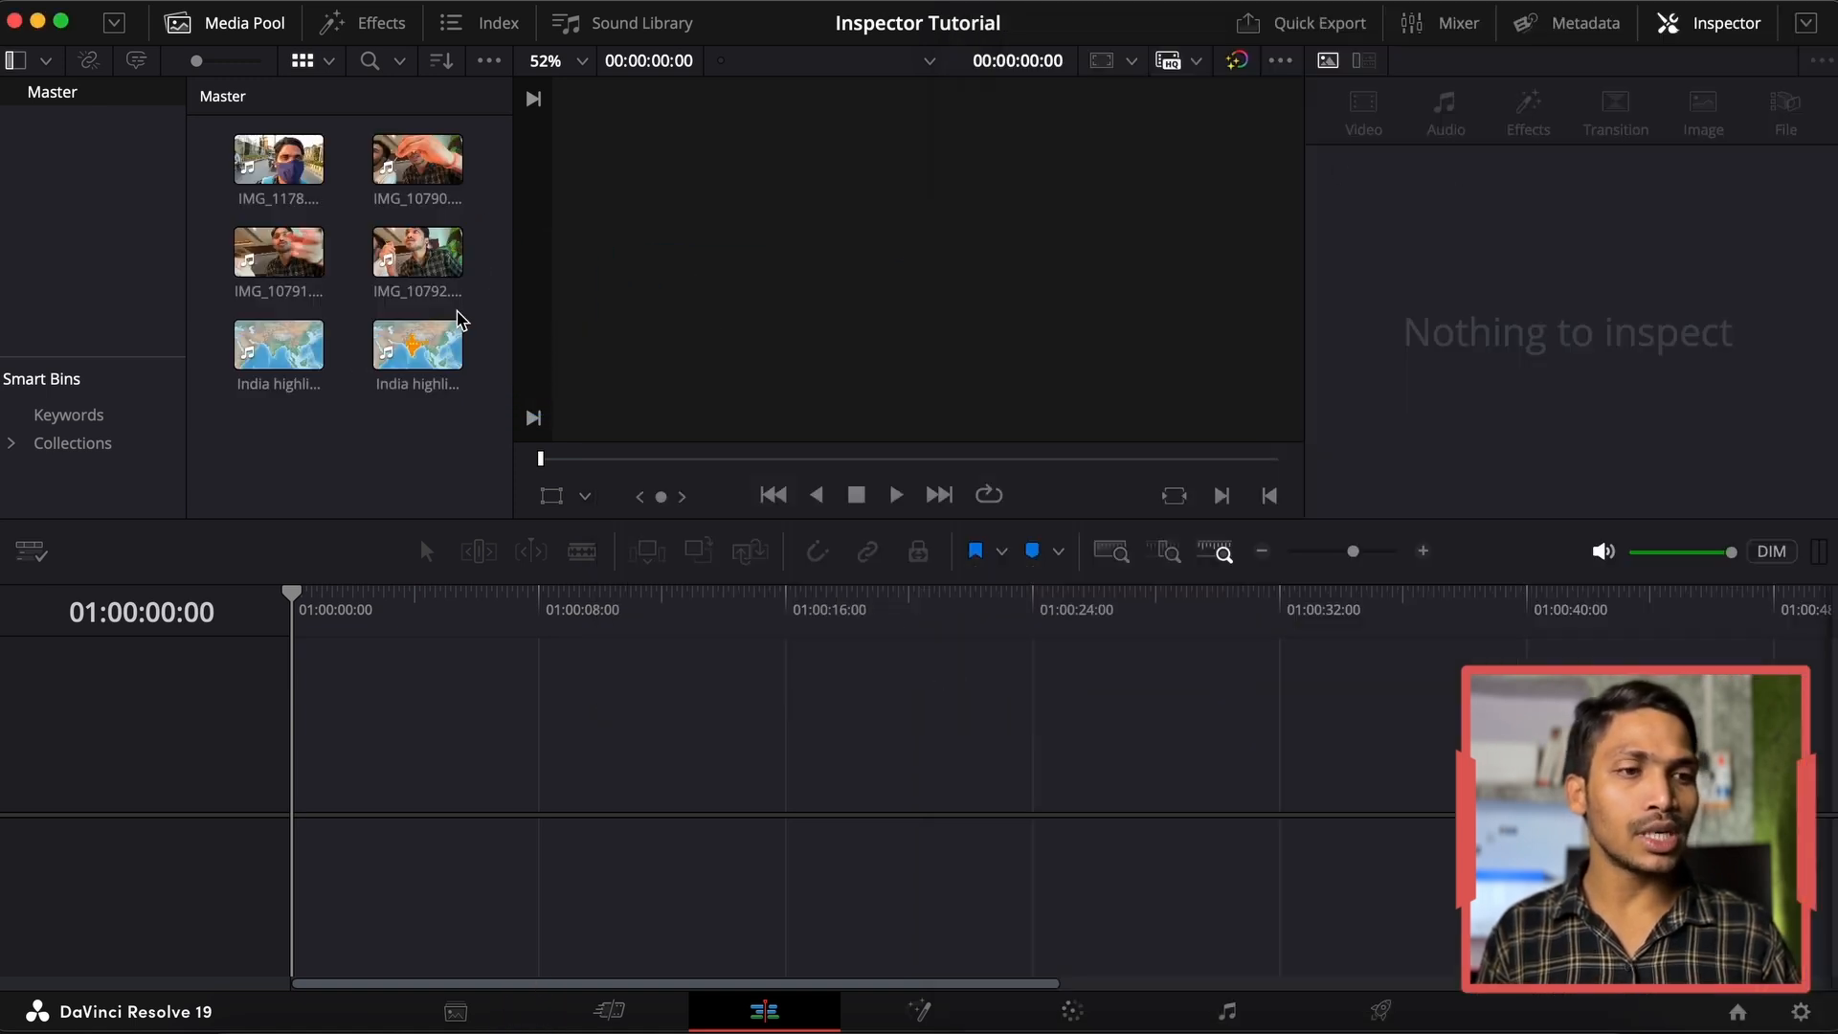
pyautogui.moveTo(417, 345); pyautogui.dragTo(293, 803)
# Move the playhead to 01:00:02:22 and scale the India highlight clip to a zoom of about 1.46
pyautogui.moveTo(1536, 206); pyautogui.dragTo(1682, 193)
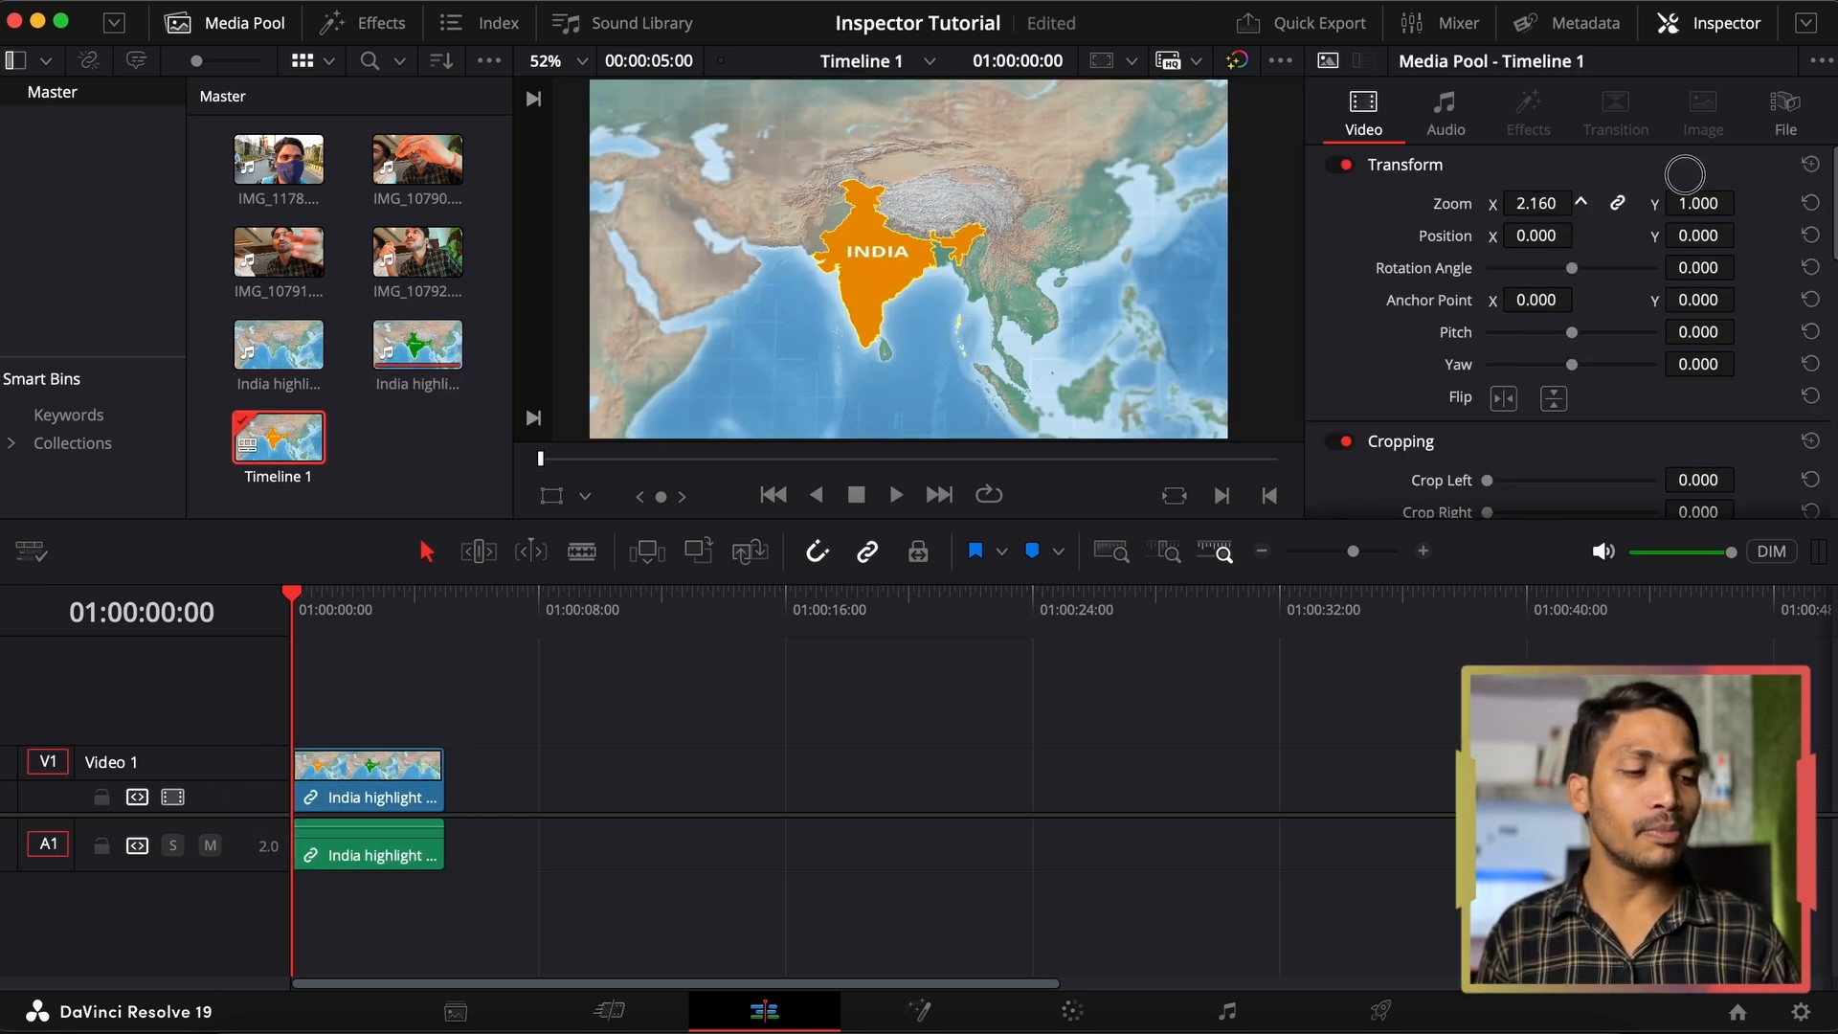
pyautogui.click(382, 612)
pyautogui.moveTo(1534, 206); pyautogui.dragTo(1575, 202)
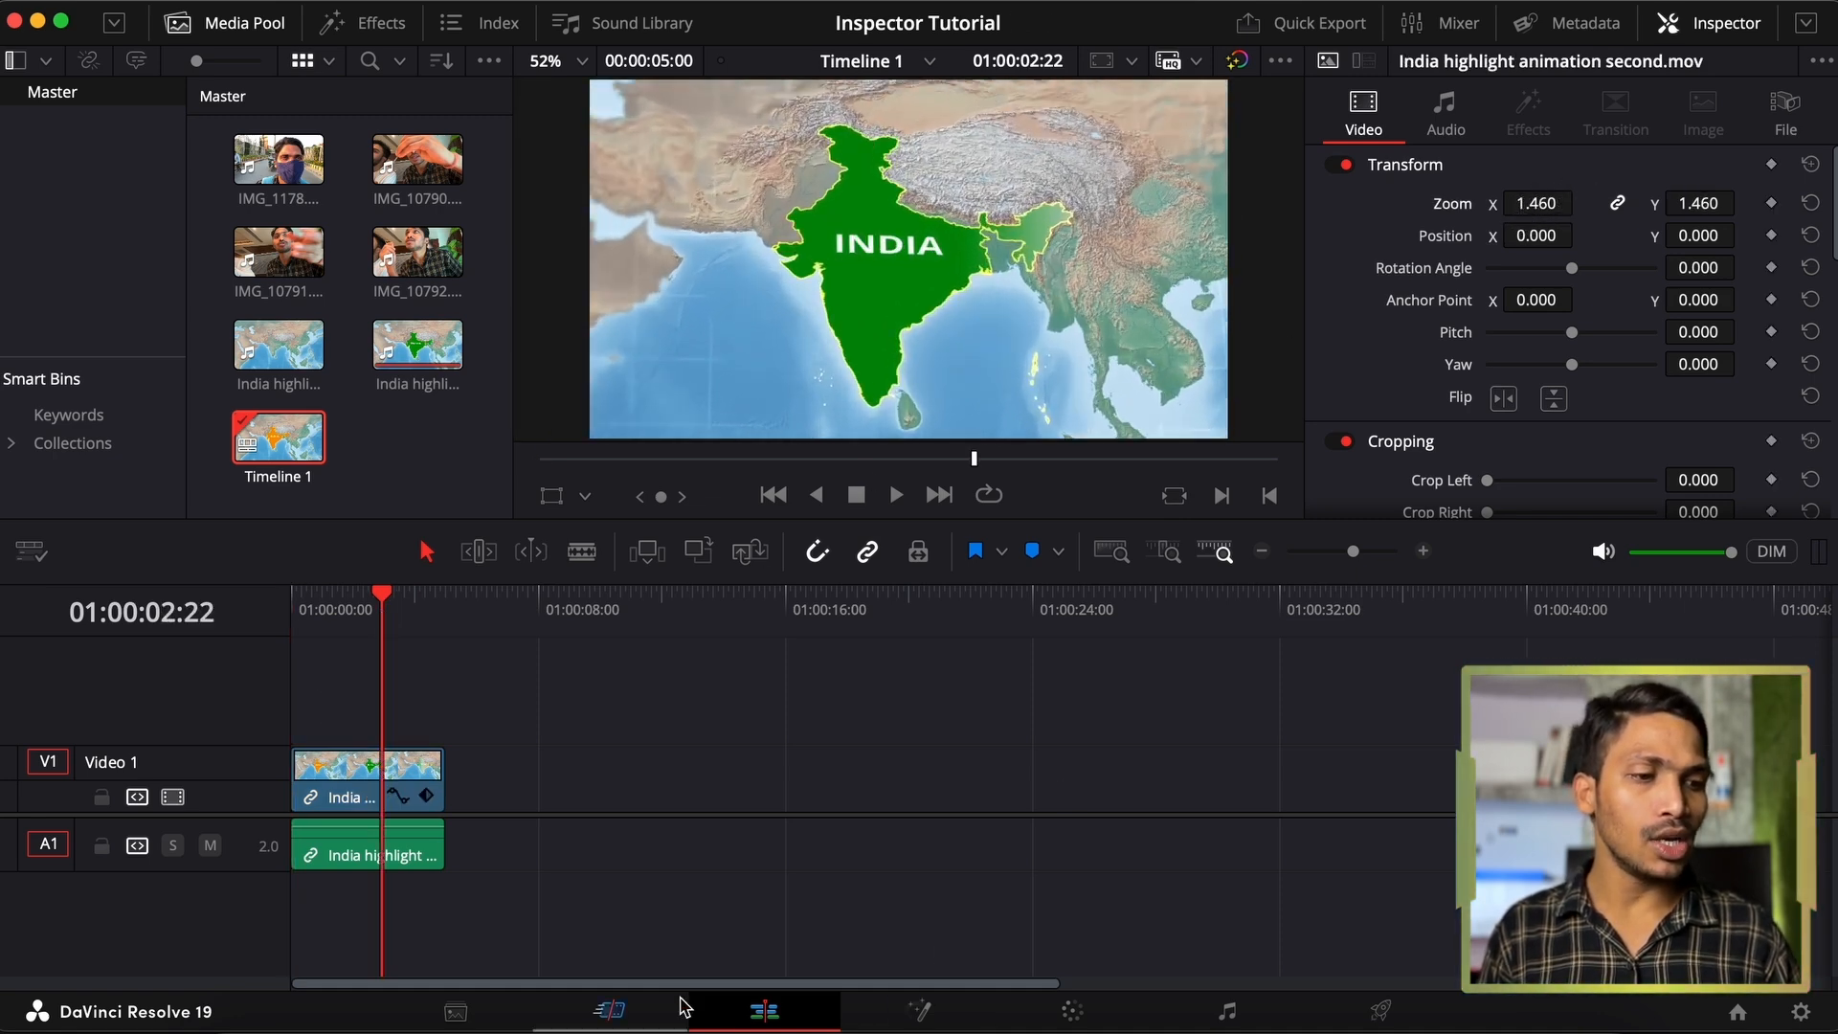
# Use the Inspector on the Cut page to enlarge the clip to a zoom of about 2.37, and return to the Edit page
pyautogui.click(612, 1008)
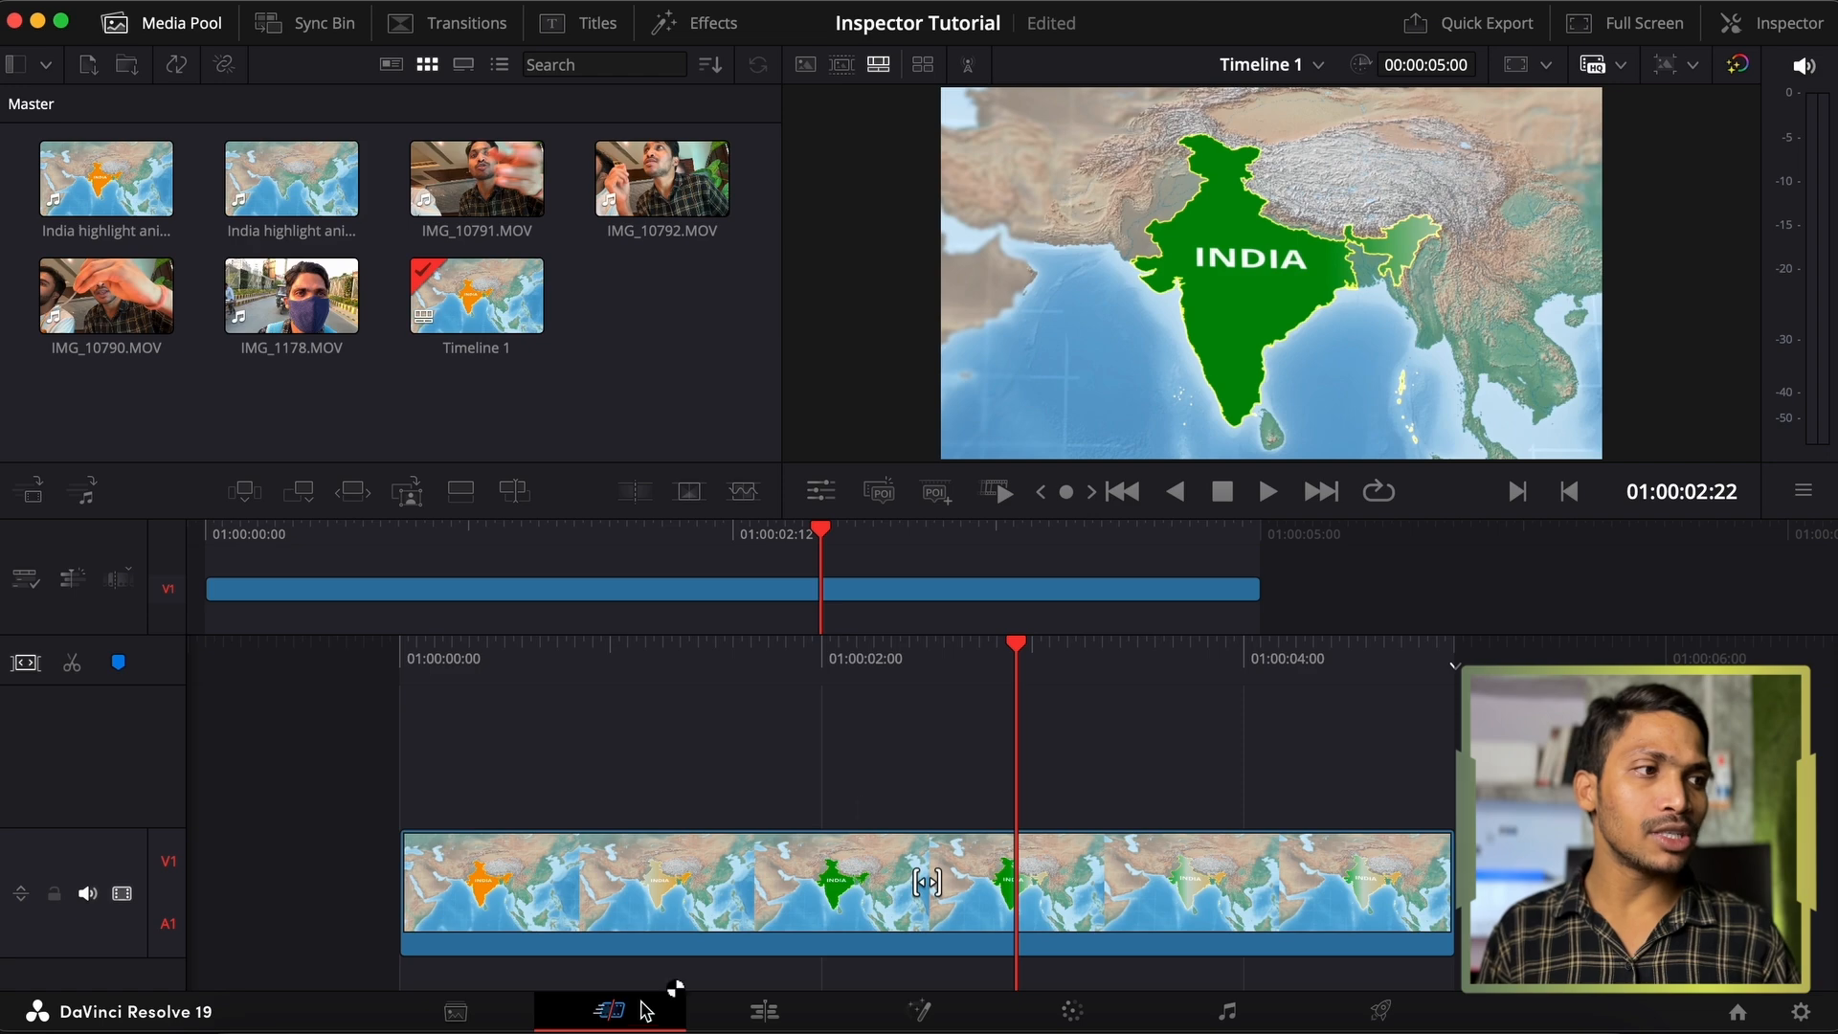
pyautogui.click(1770, 23)
pyautogui.moveTo(1534, 219); pyautogui.dragTo(1646, 198)
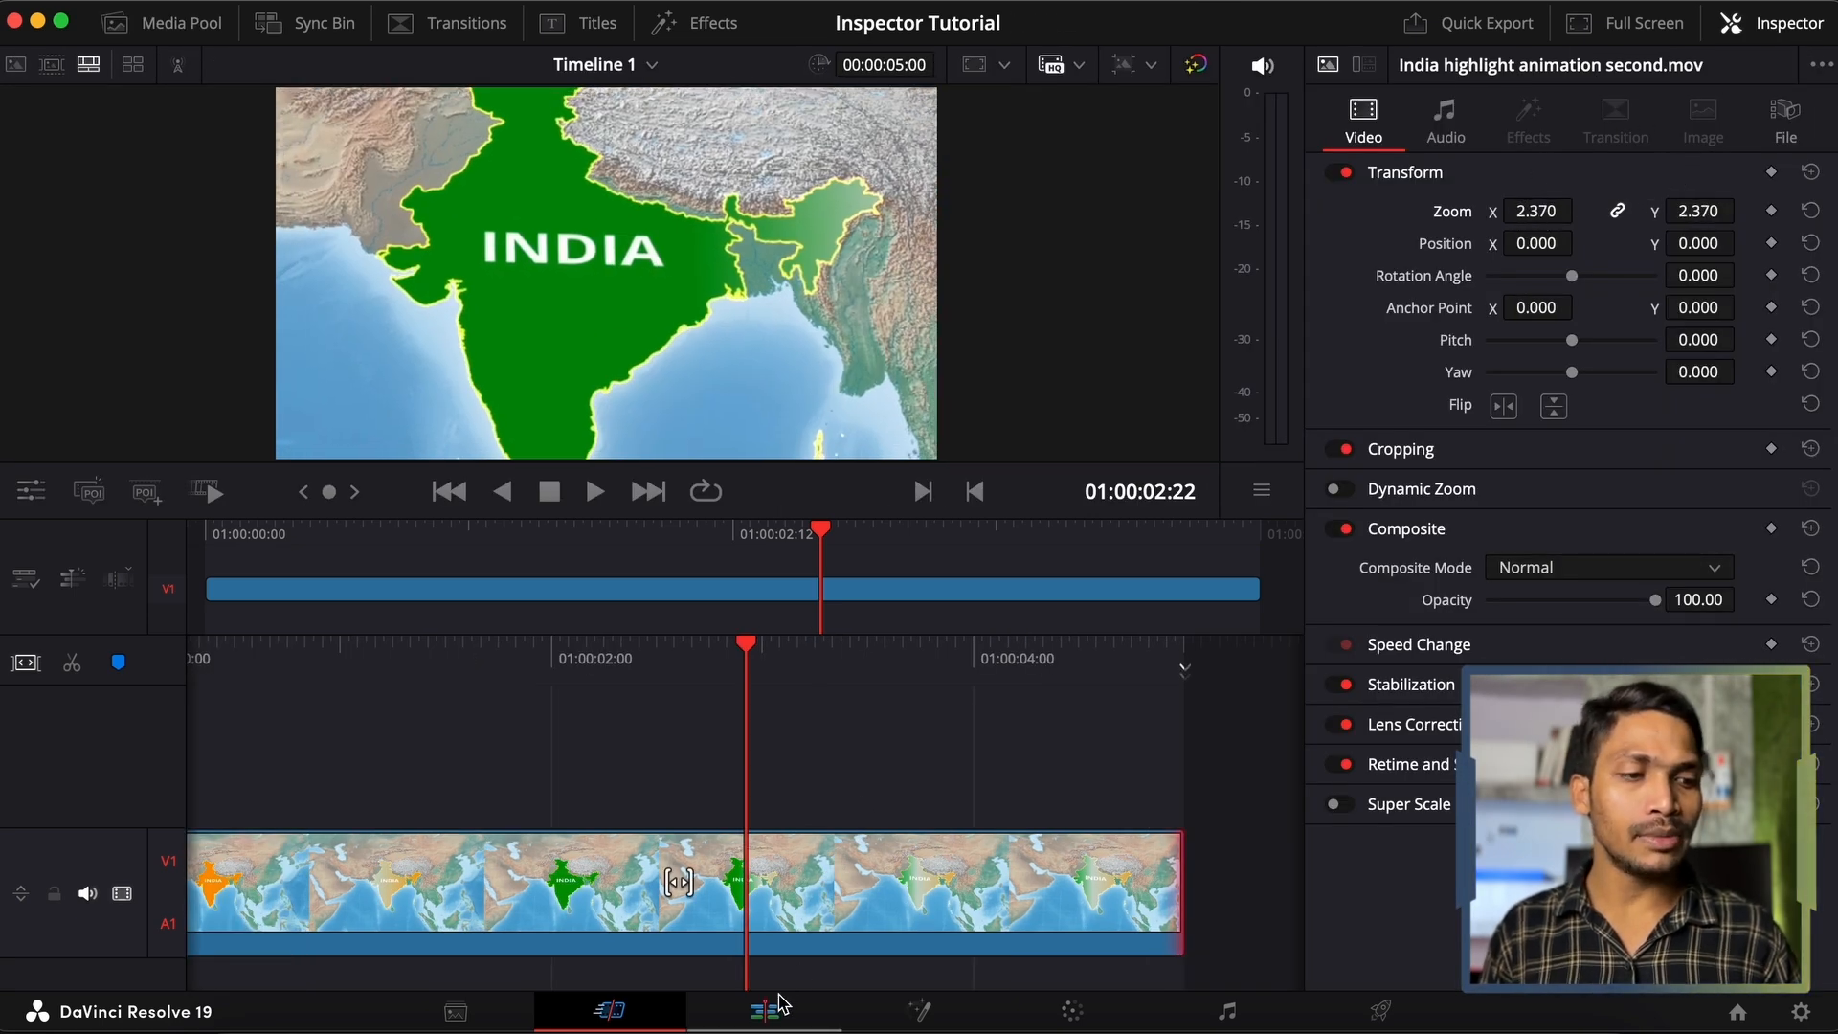
pyautogui.click(764, 1008)
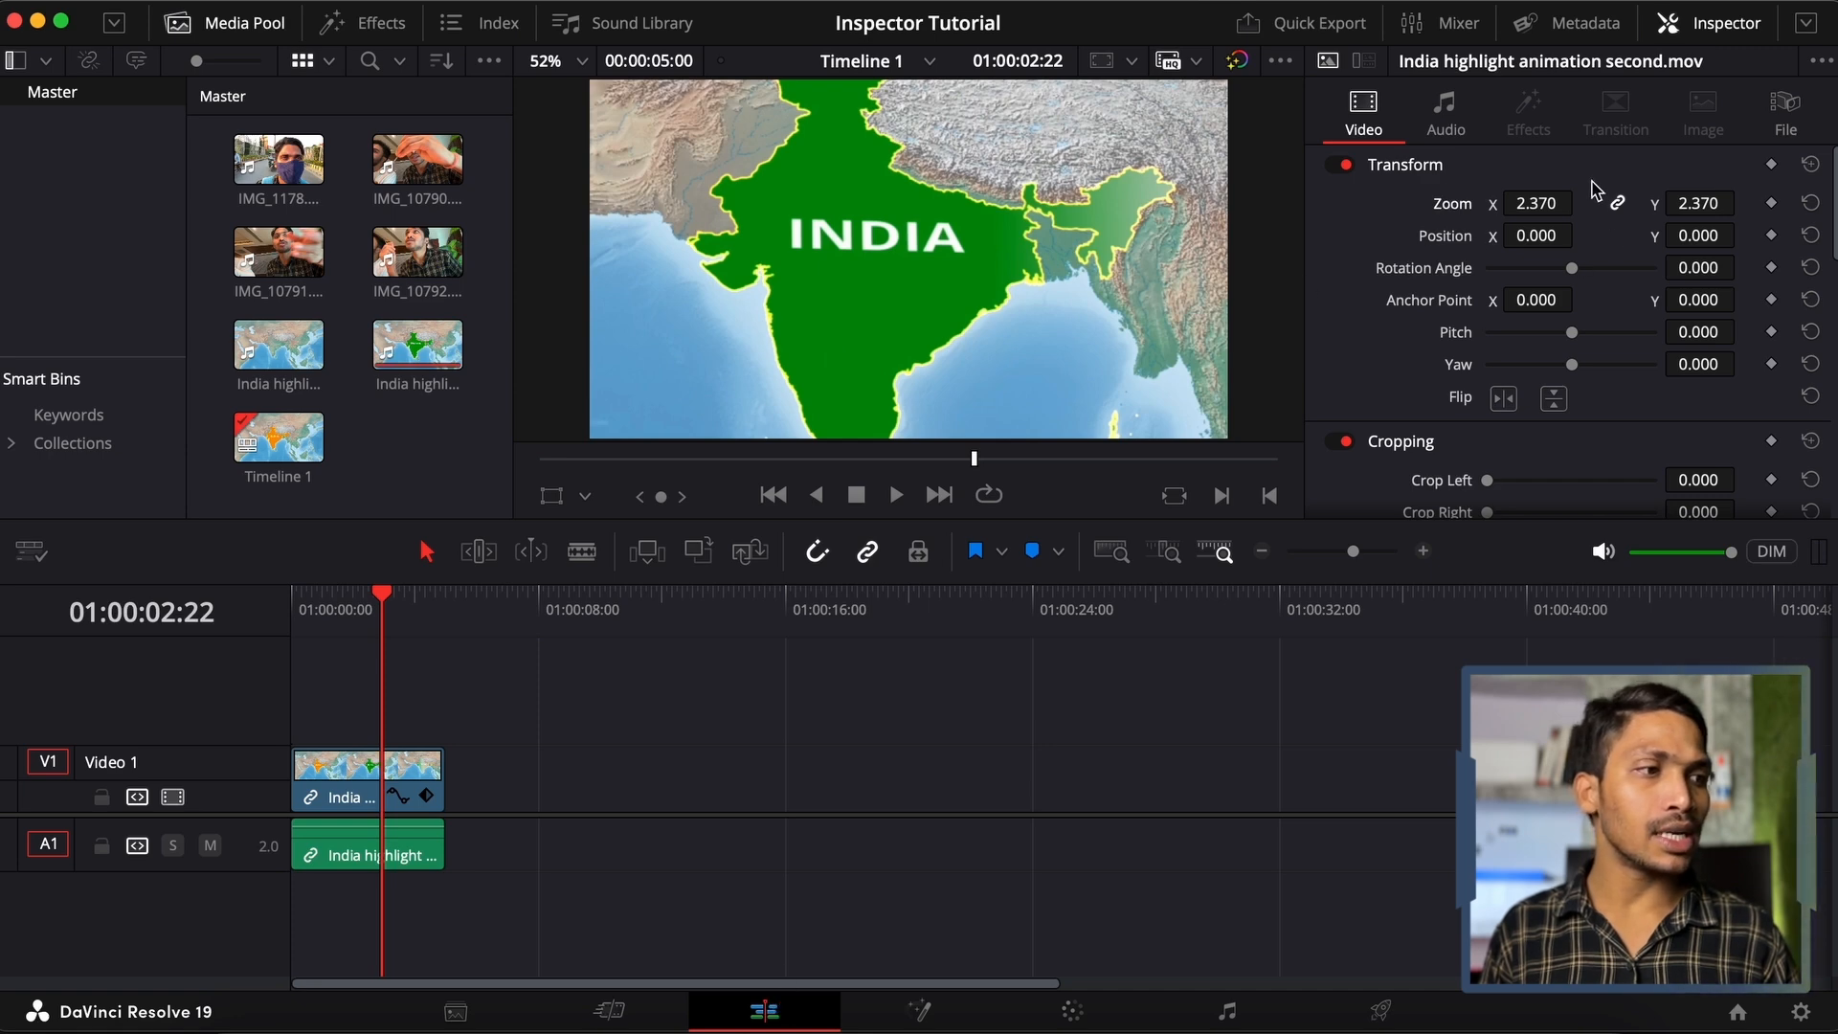
# Look through the clip's video properties and reset all of its Transform settings
pyautogui.scroll(-15, 1528, 339)
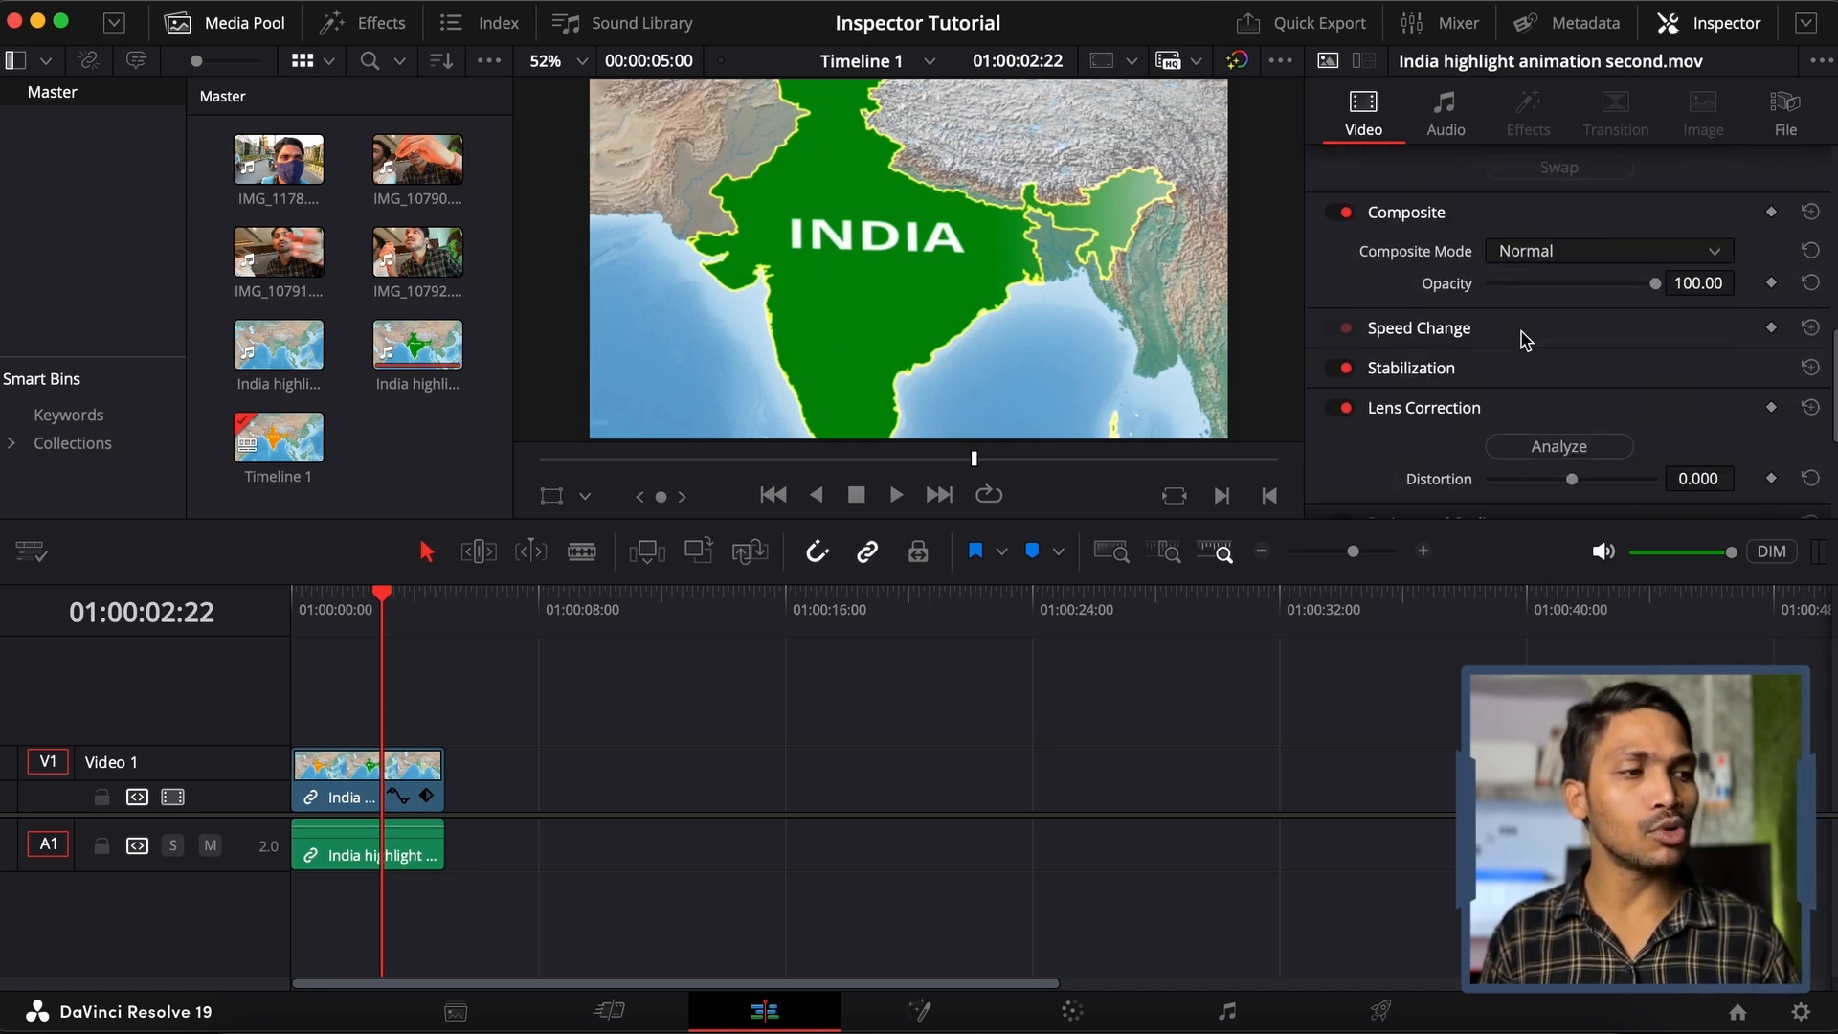
pyautogui.scroll(-1, 1526, 340)
pyautogui.scroll(15, 1526, 340)
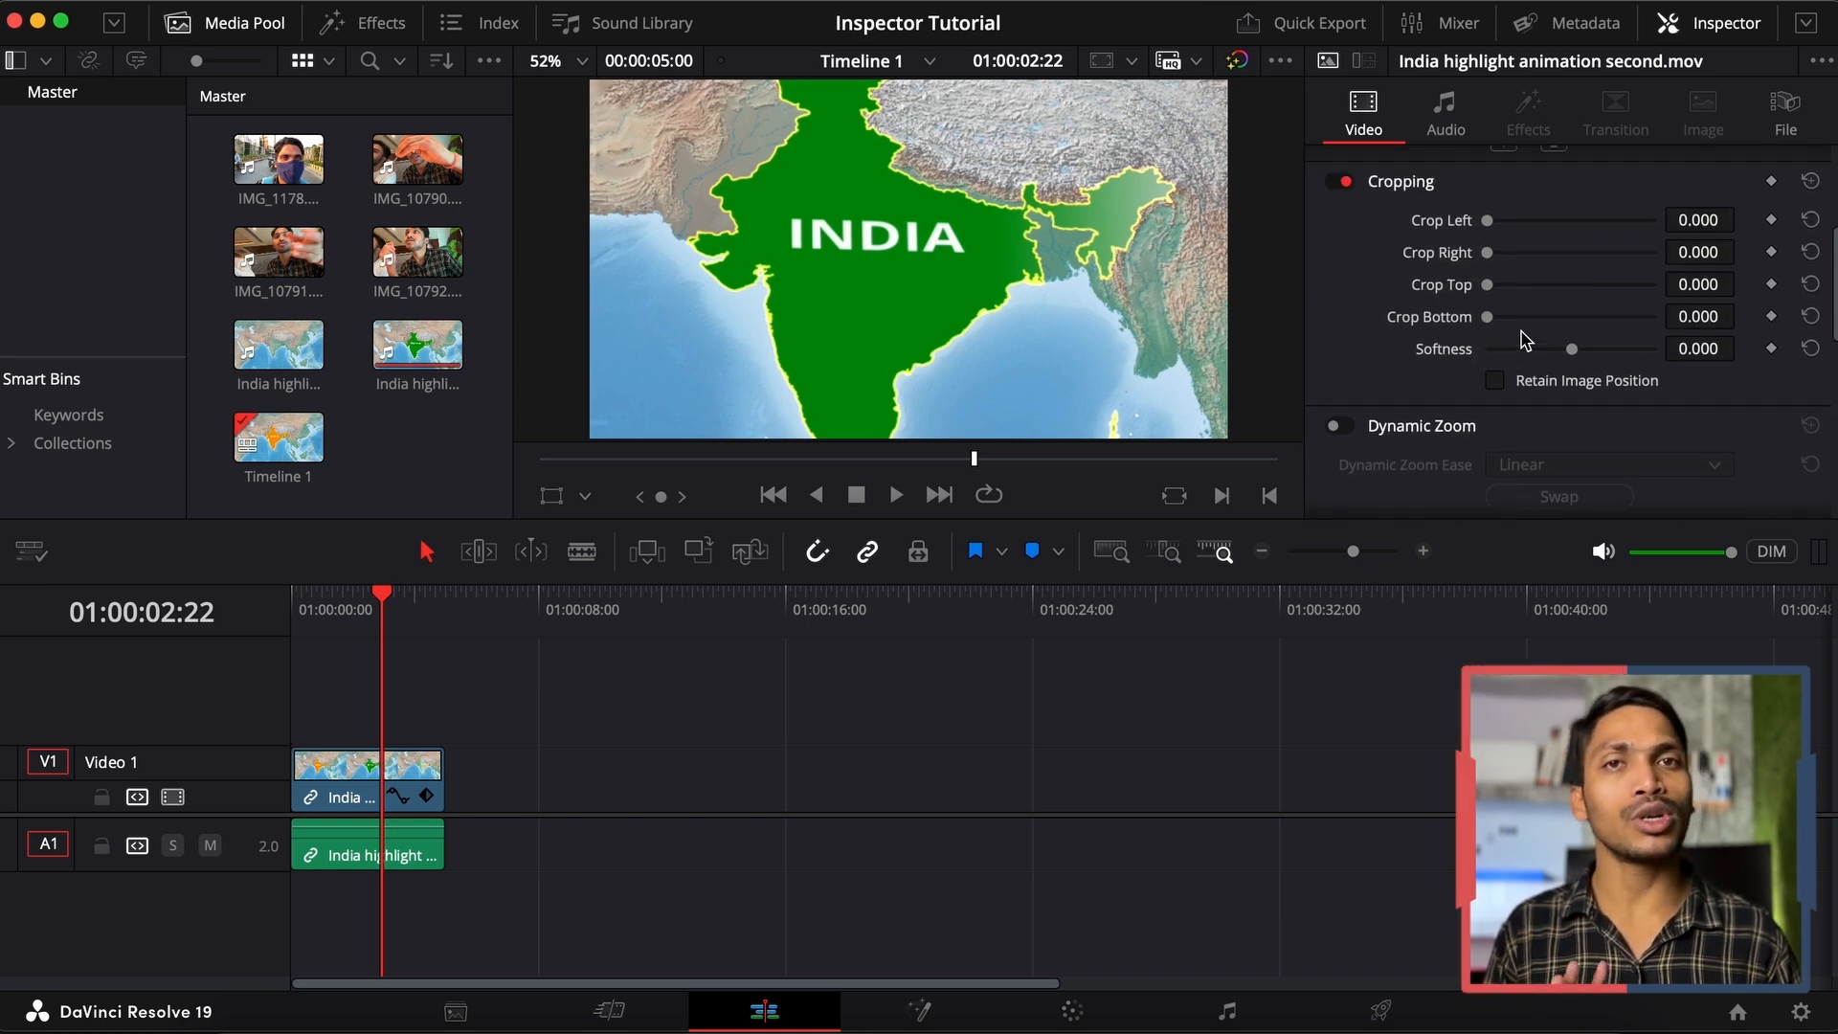
pyautogui.scroll(5, 1526, 339)
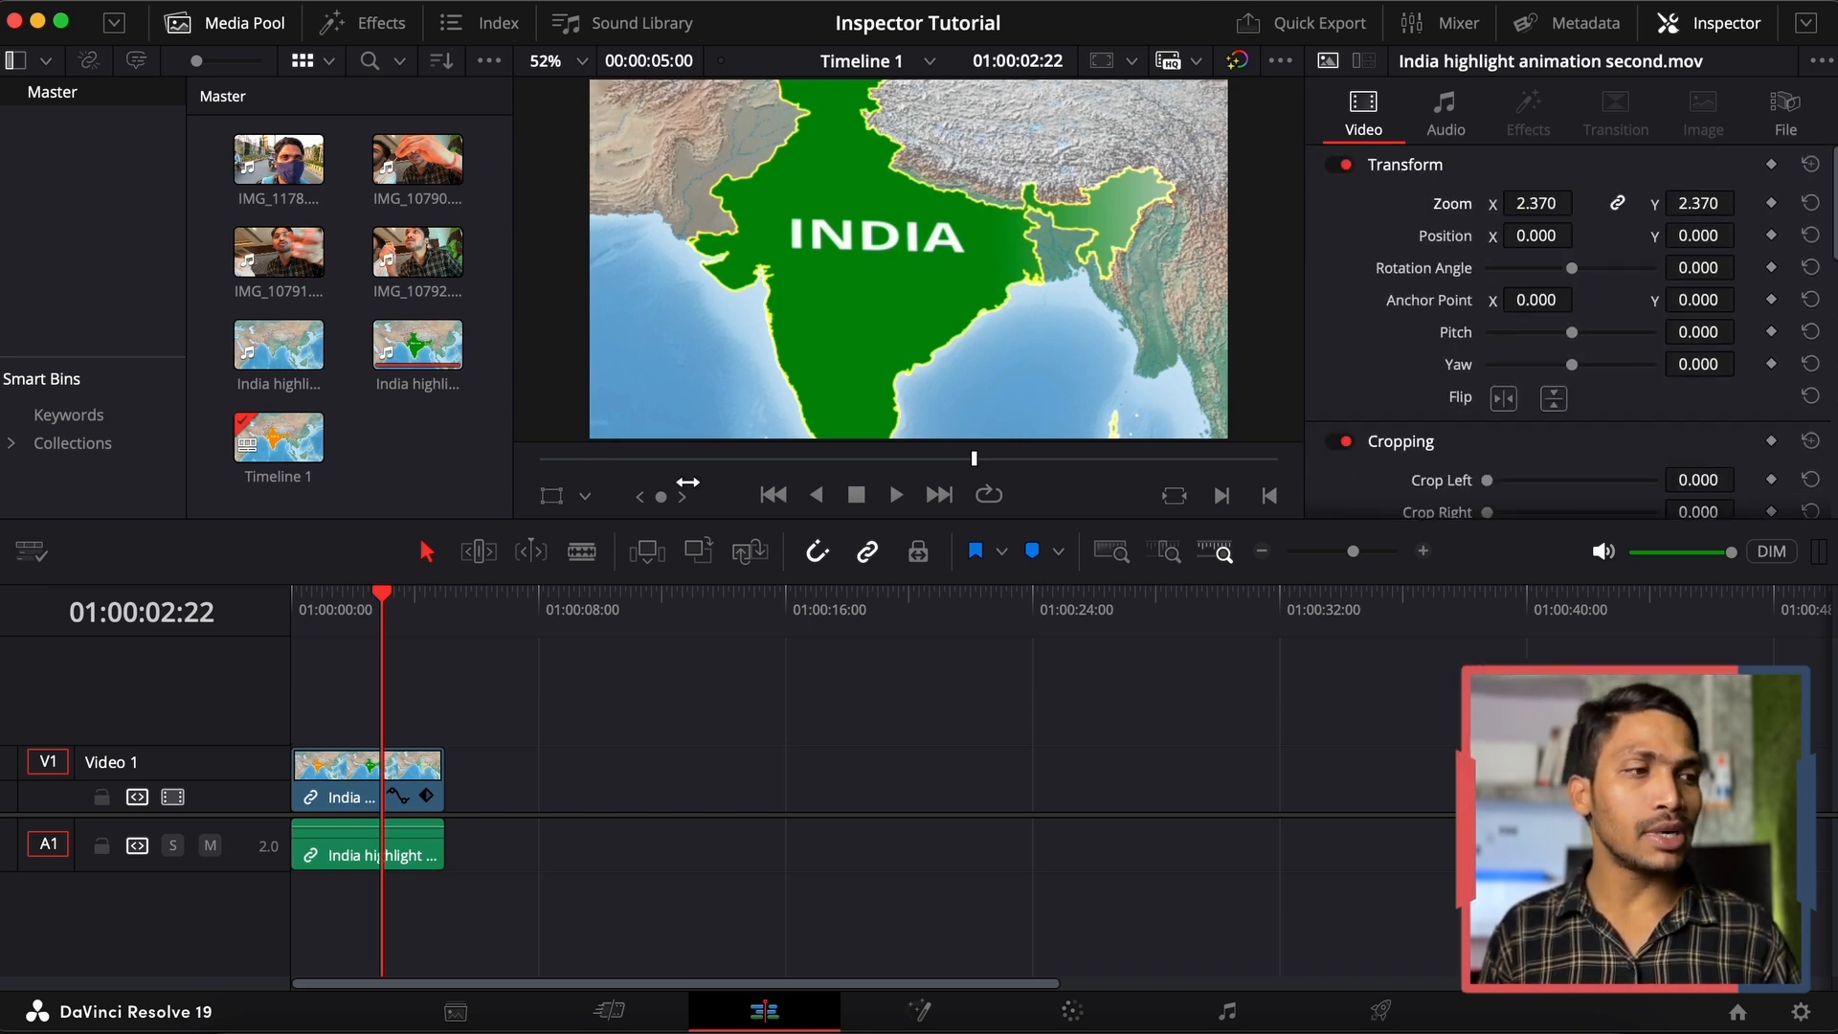
pyautogui.click(1810, 165)
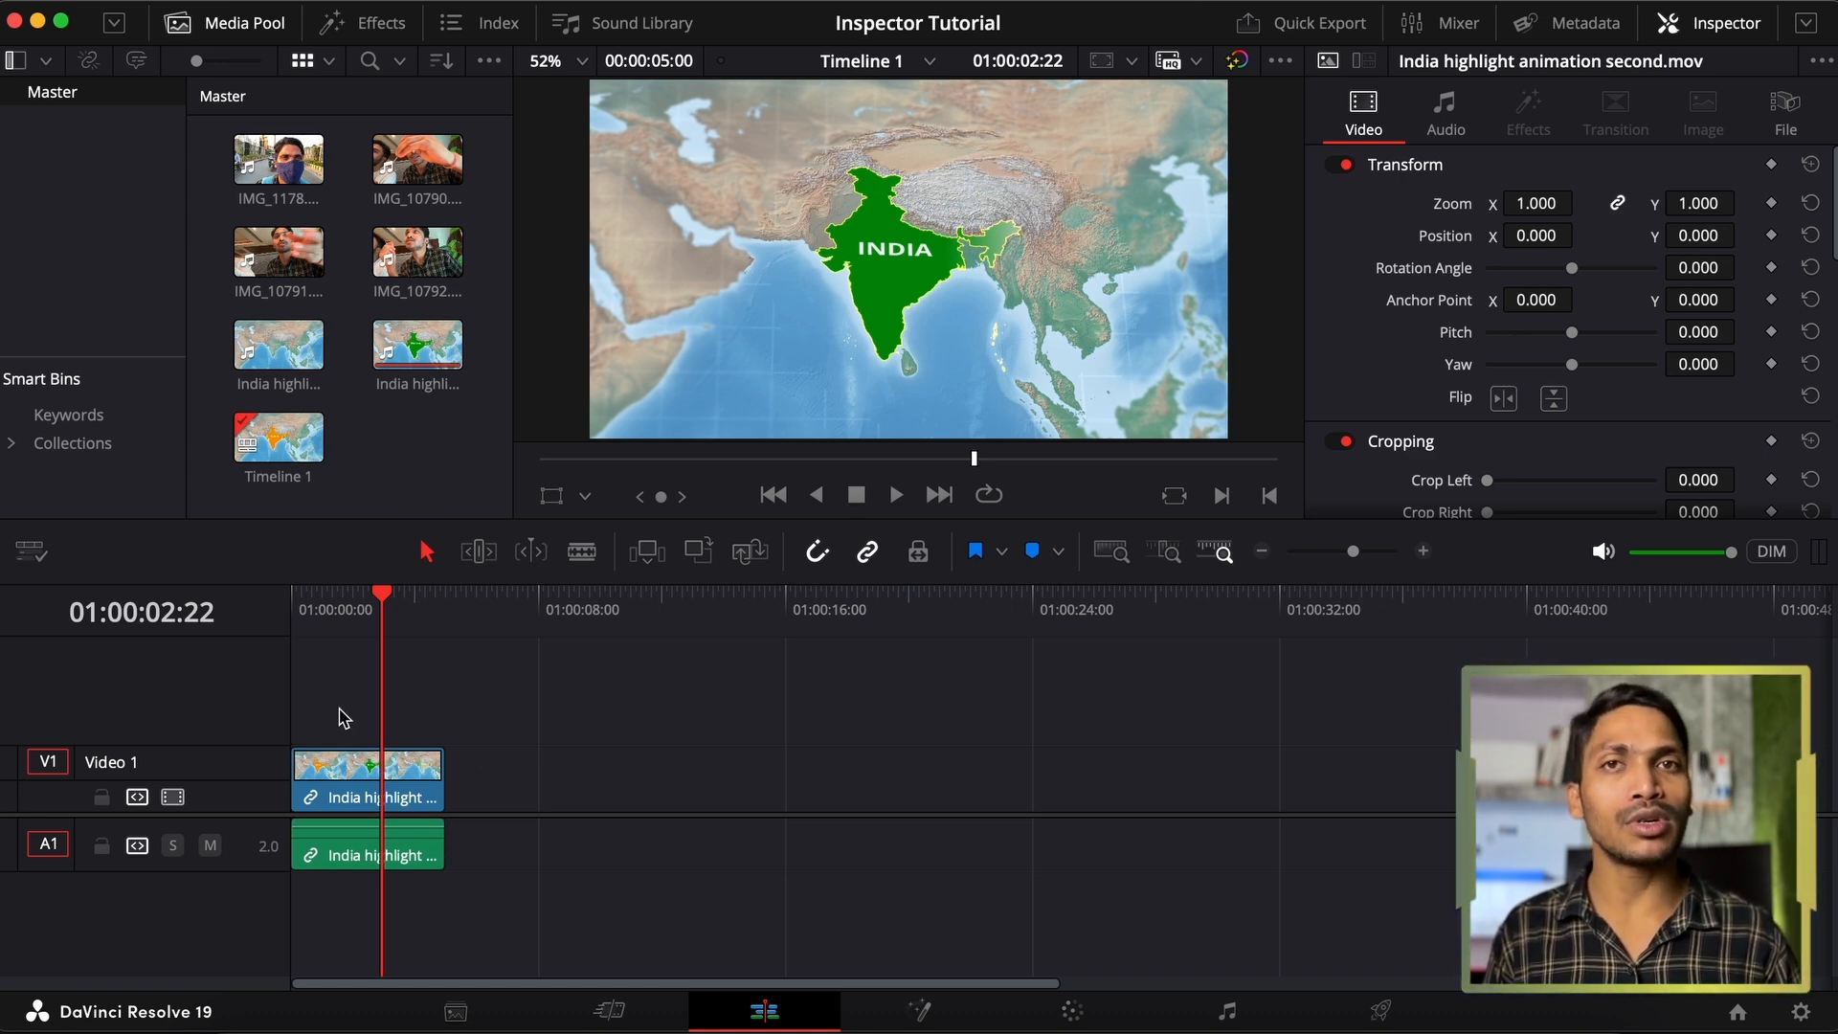
# Set the India highlight clip's linked zoom to 1.2
pyautogui.click(1532, 204)
pyautogui.press('BackSpace')
pyautogui.press('BackSpace')
pyautogui.press('BackSpace')
pyautogui.press('BackSpace')
pyautogui.press('BackSpace')
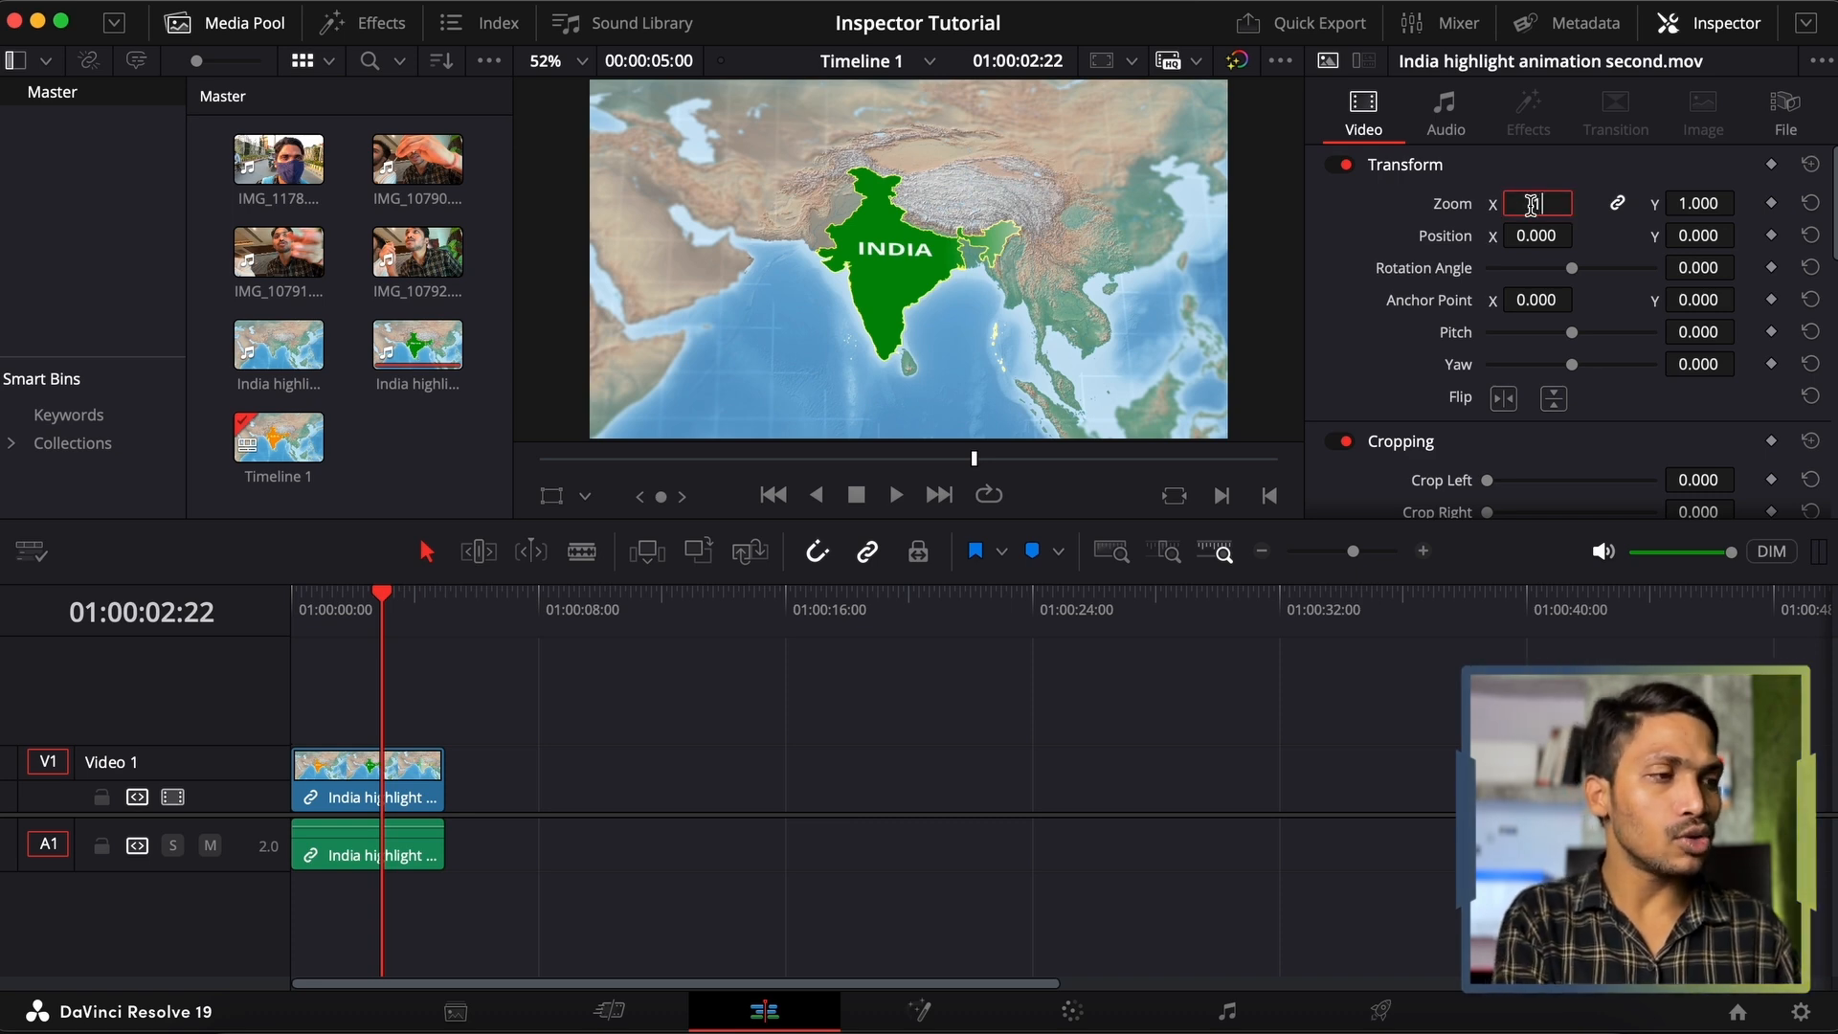
pyautogui.write('1.2')
pyautogui.press('Return')
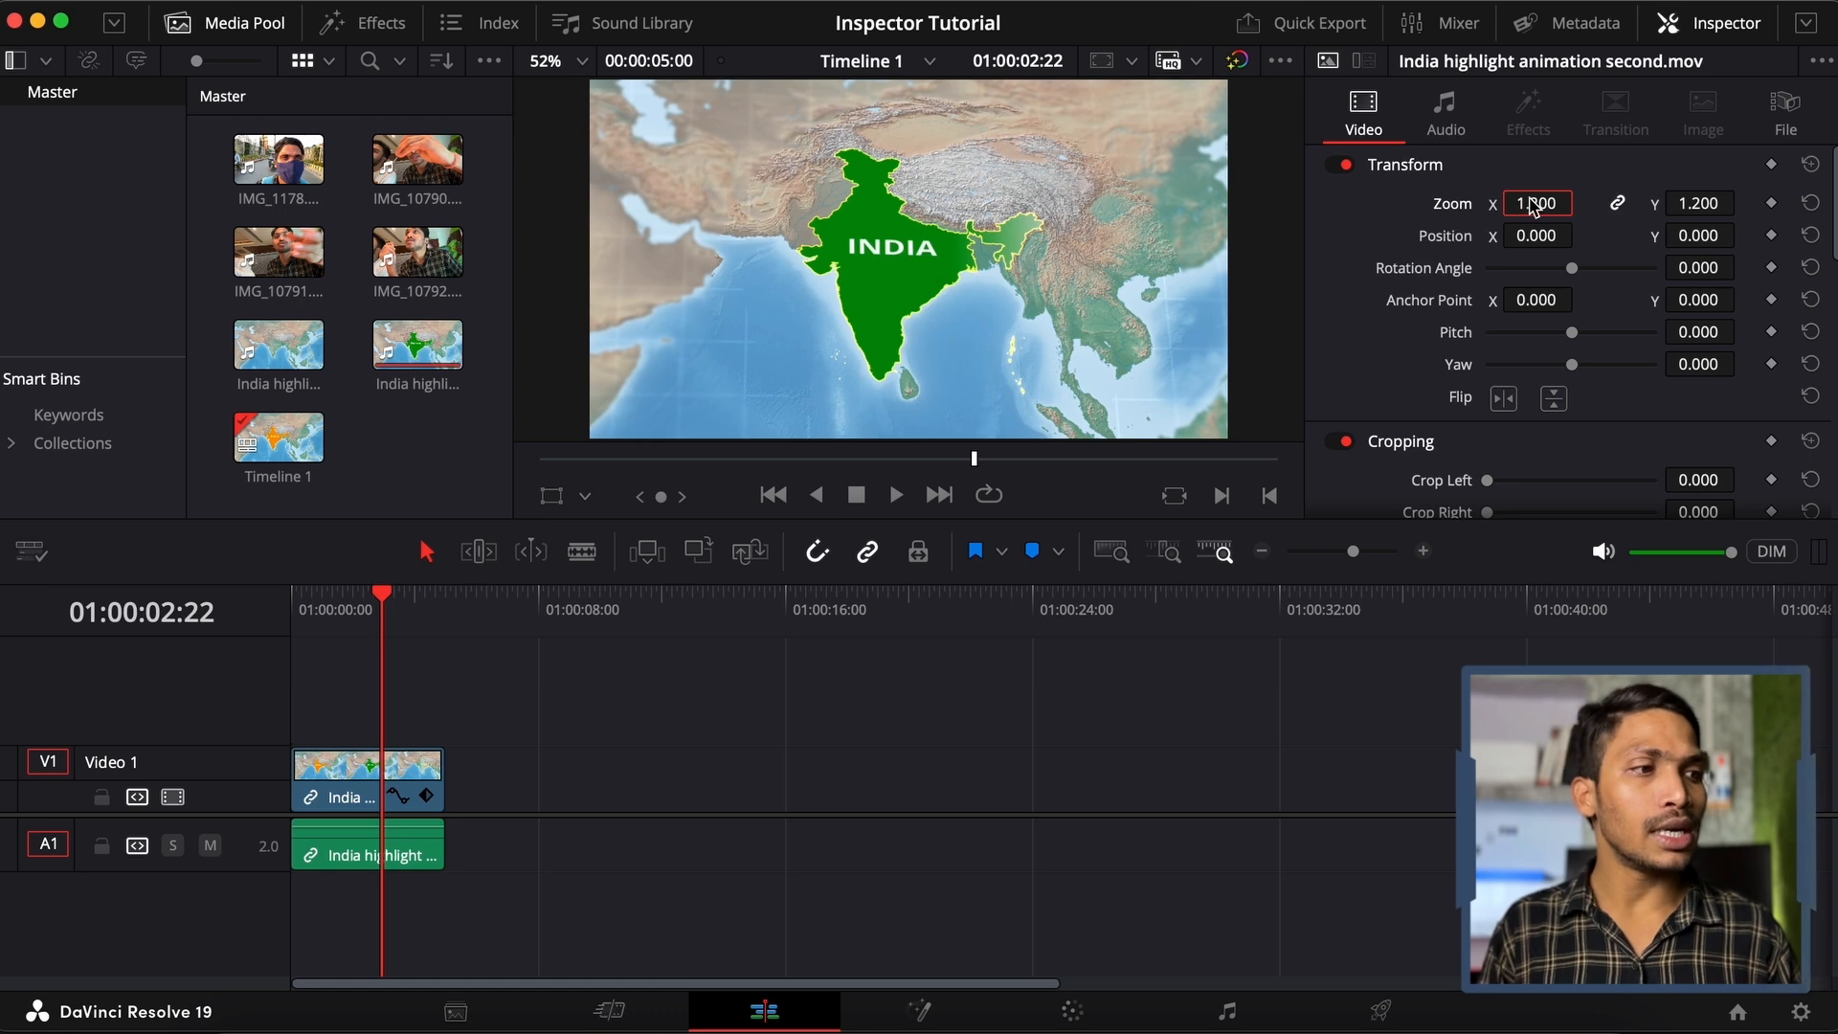
# Shrink the India highlight clip by setting its linked zoom to 0.8
pyautogui.click(1535, 206)
pyautogui.press('BackSpace')
pyautogui.press('BackSpace')
pyautogui.press('BackSpace')
pyautogui.press('BackSpace')
pyautogui.press('BackSpace')
pyautogui.write('0.8')
pyautogui.press('Return')
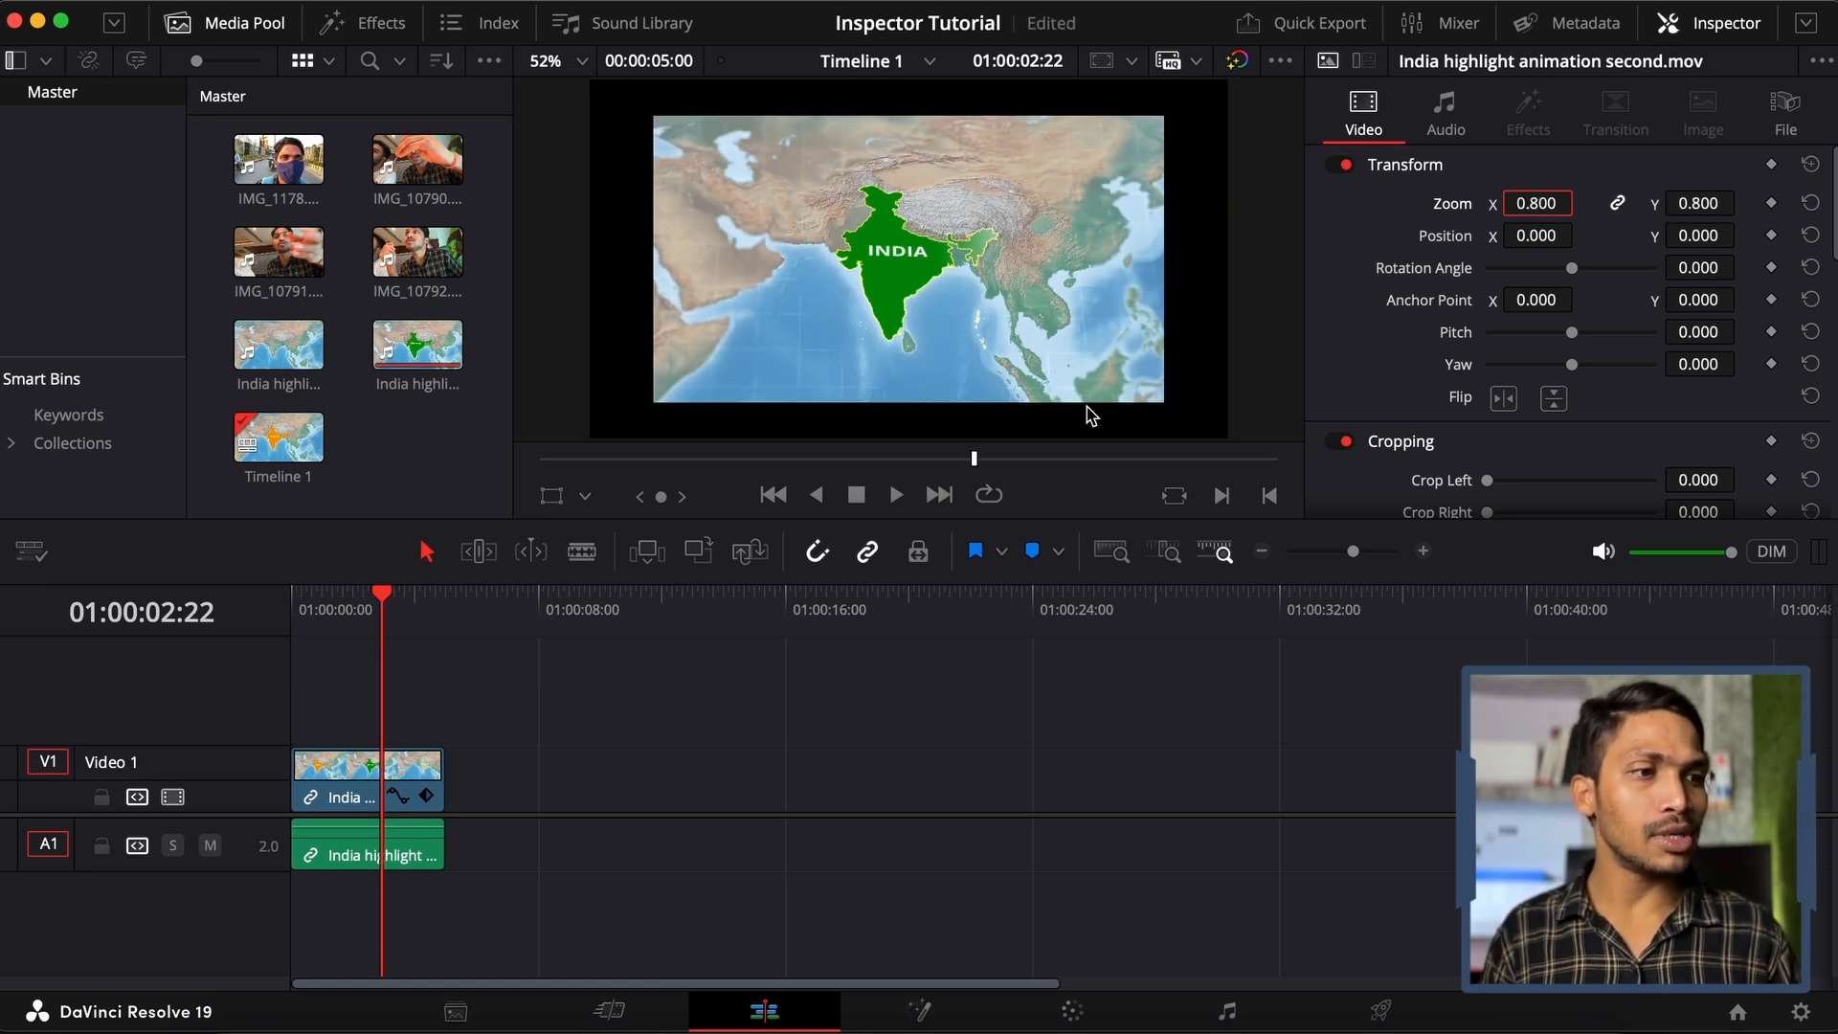
pyautogui.click(1546, 171)
pyautogui.click(1545, 175)
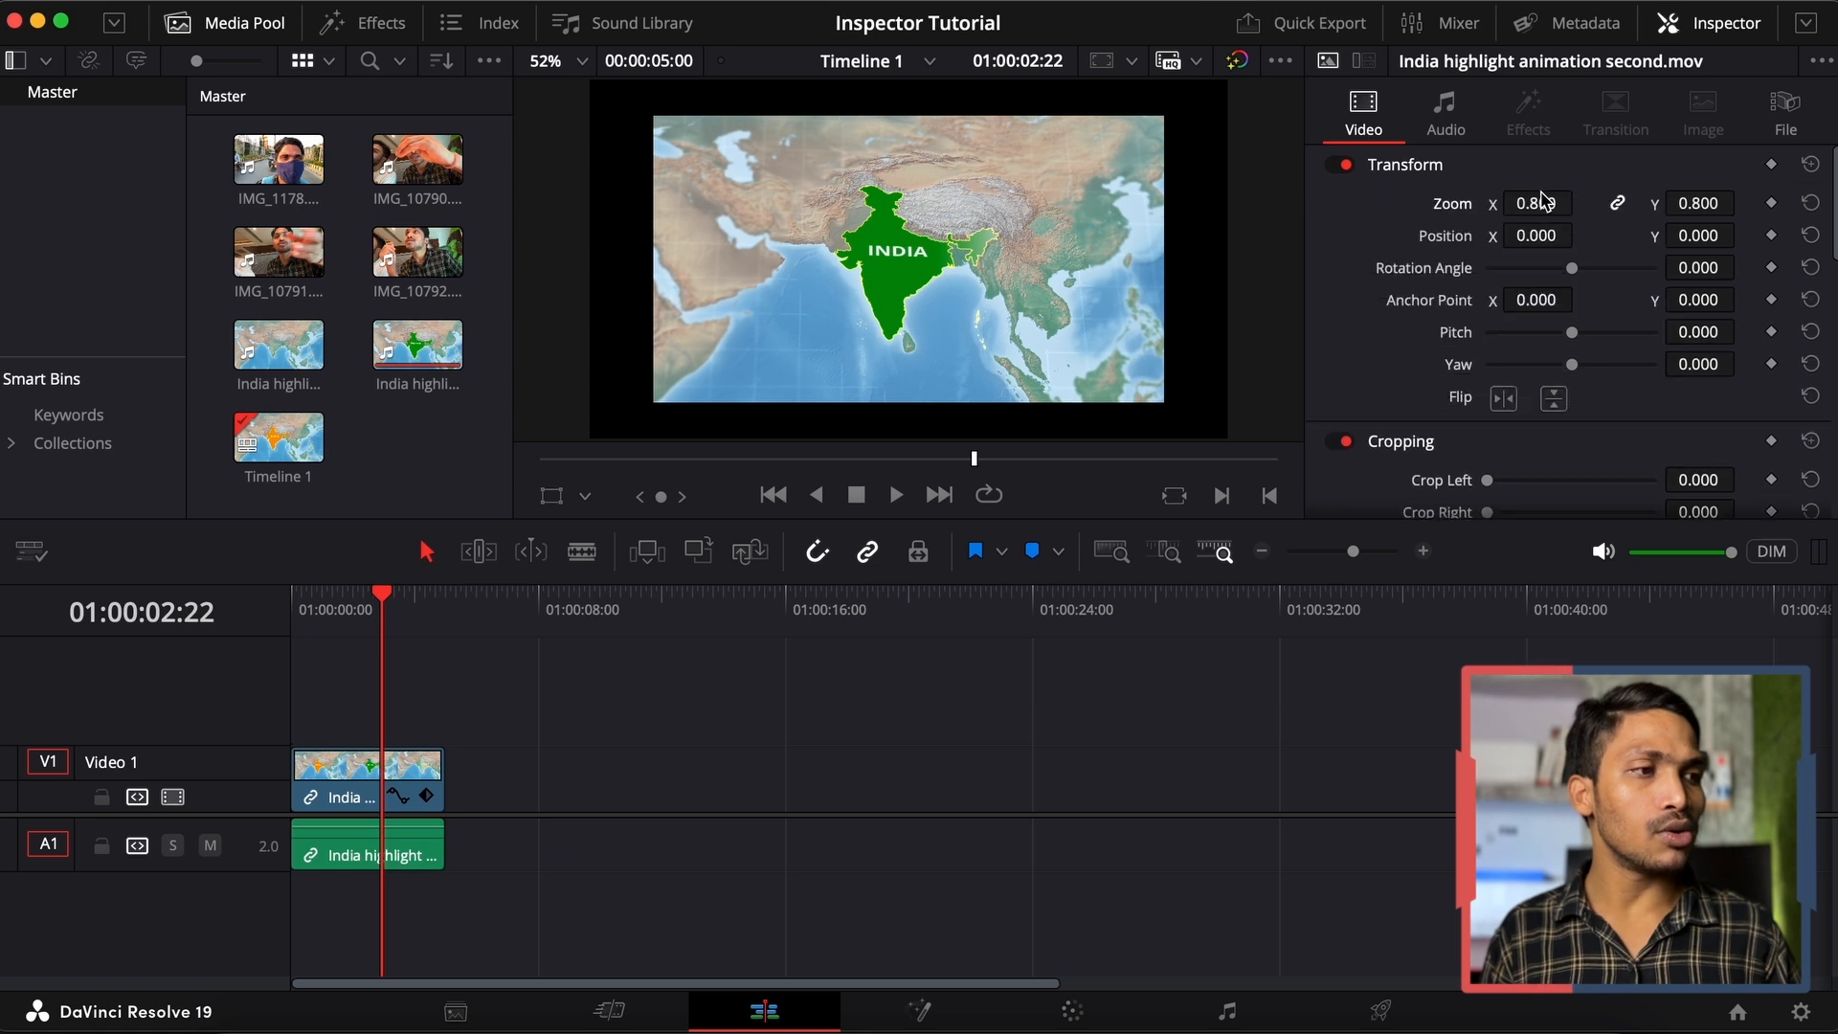
# Enlarge the India highlight clip to a linked zoom of about 1.69
pyautogui.moveTo(1536, 203); pyautogui.dragTo(1623, 202)
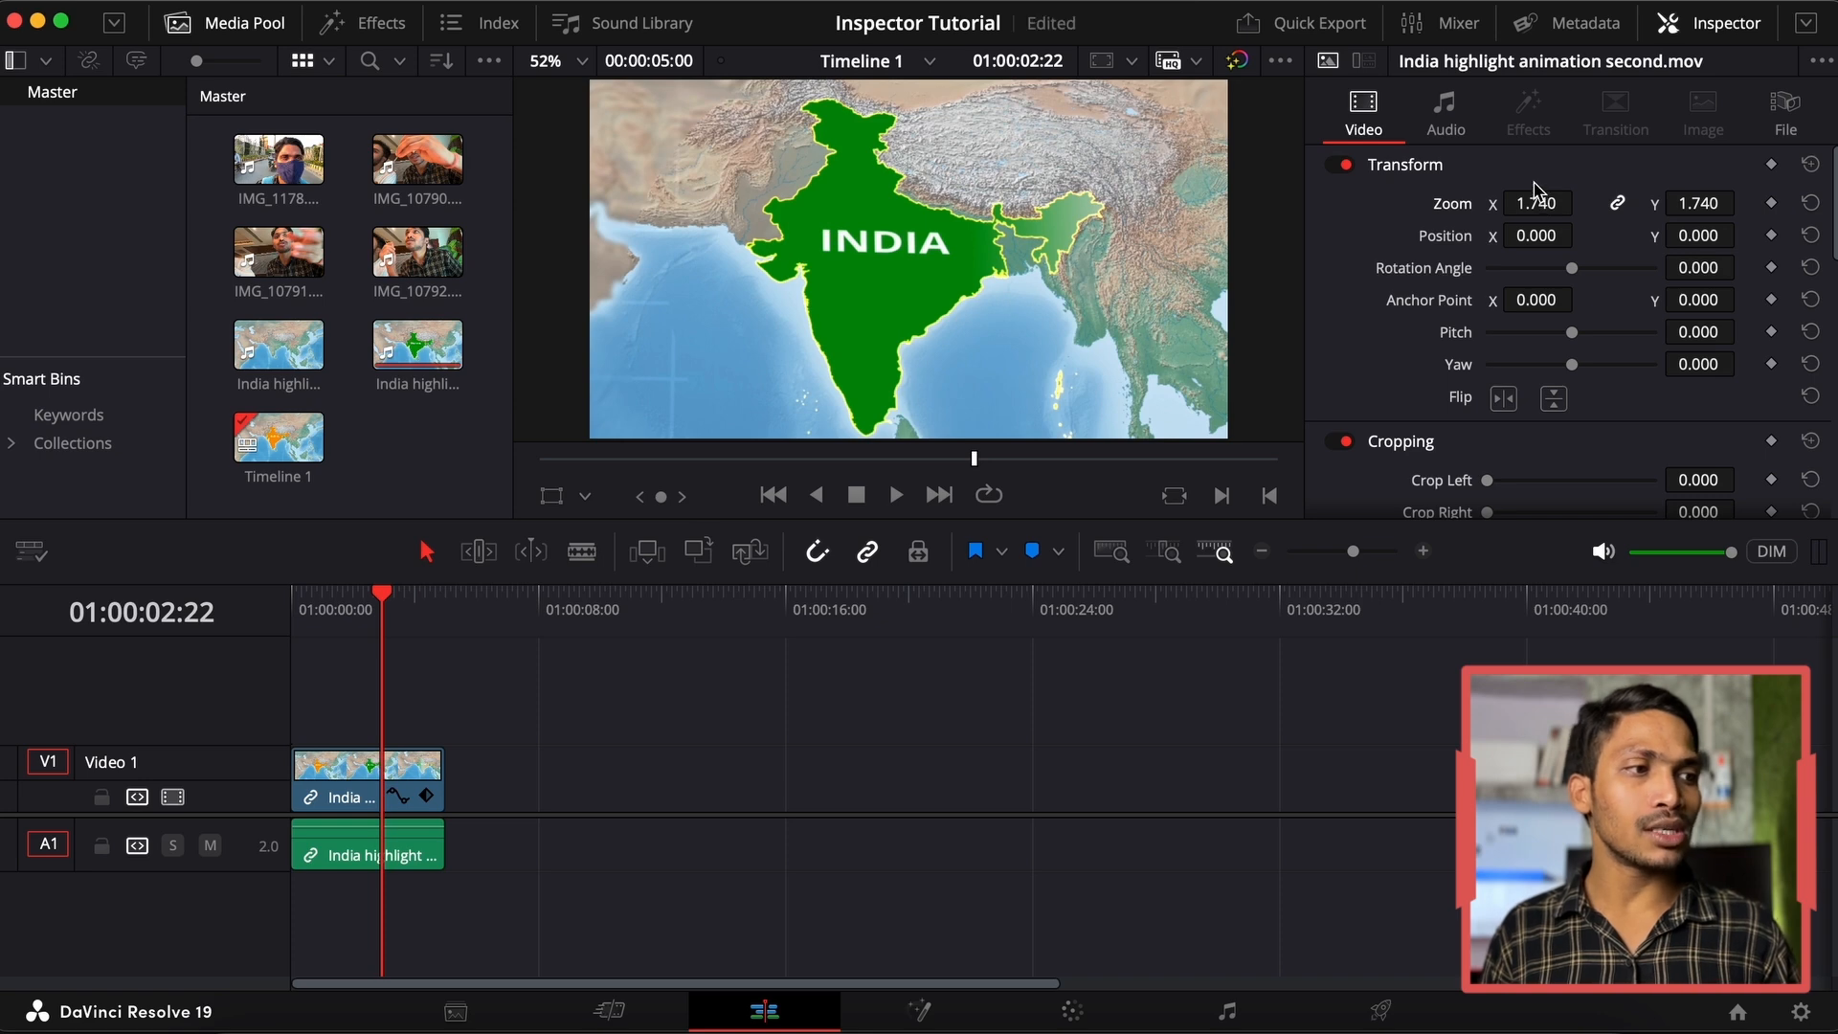
pyautogui.moveTo(1536, 204); pyautogui.dragTo(1566, 203)
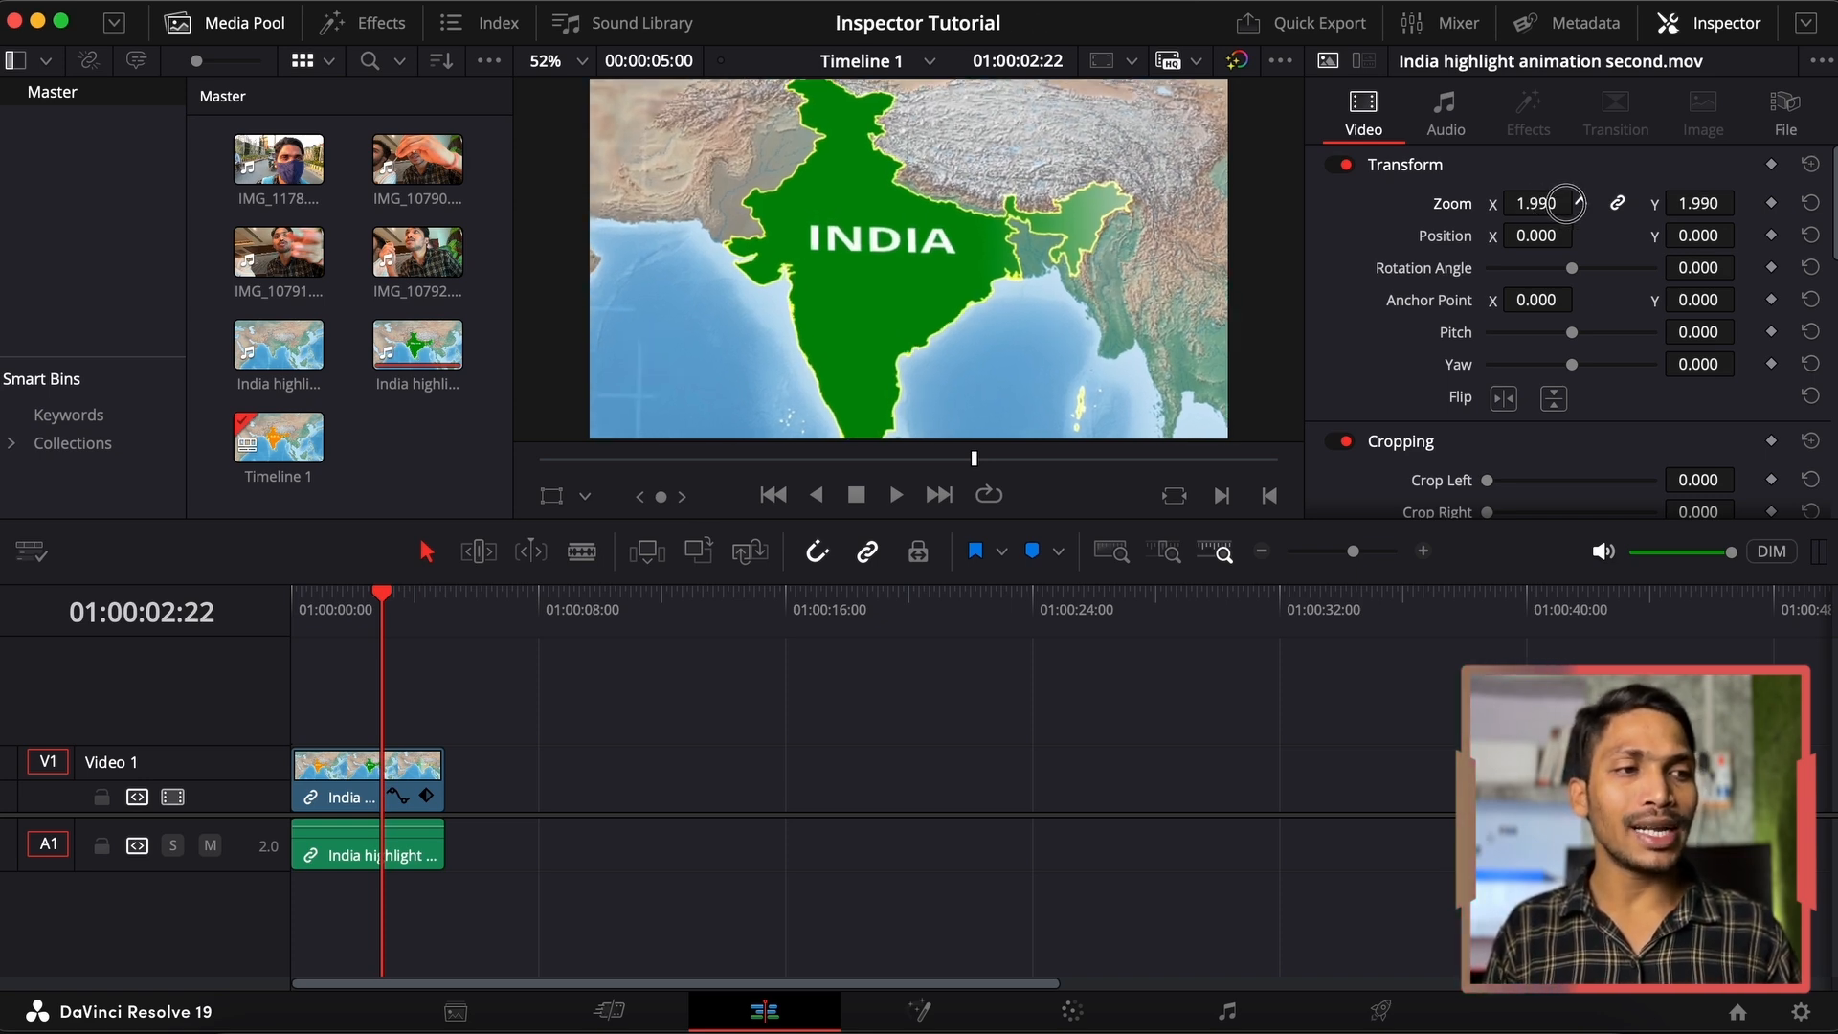
pyautogui.moveTo(1566, 203); pyautogui.dragTo(1529, 223)
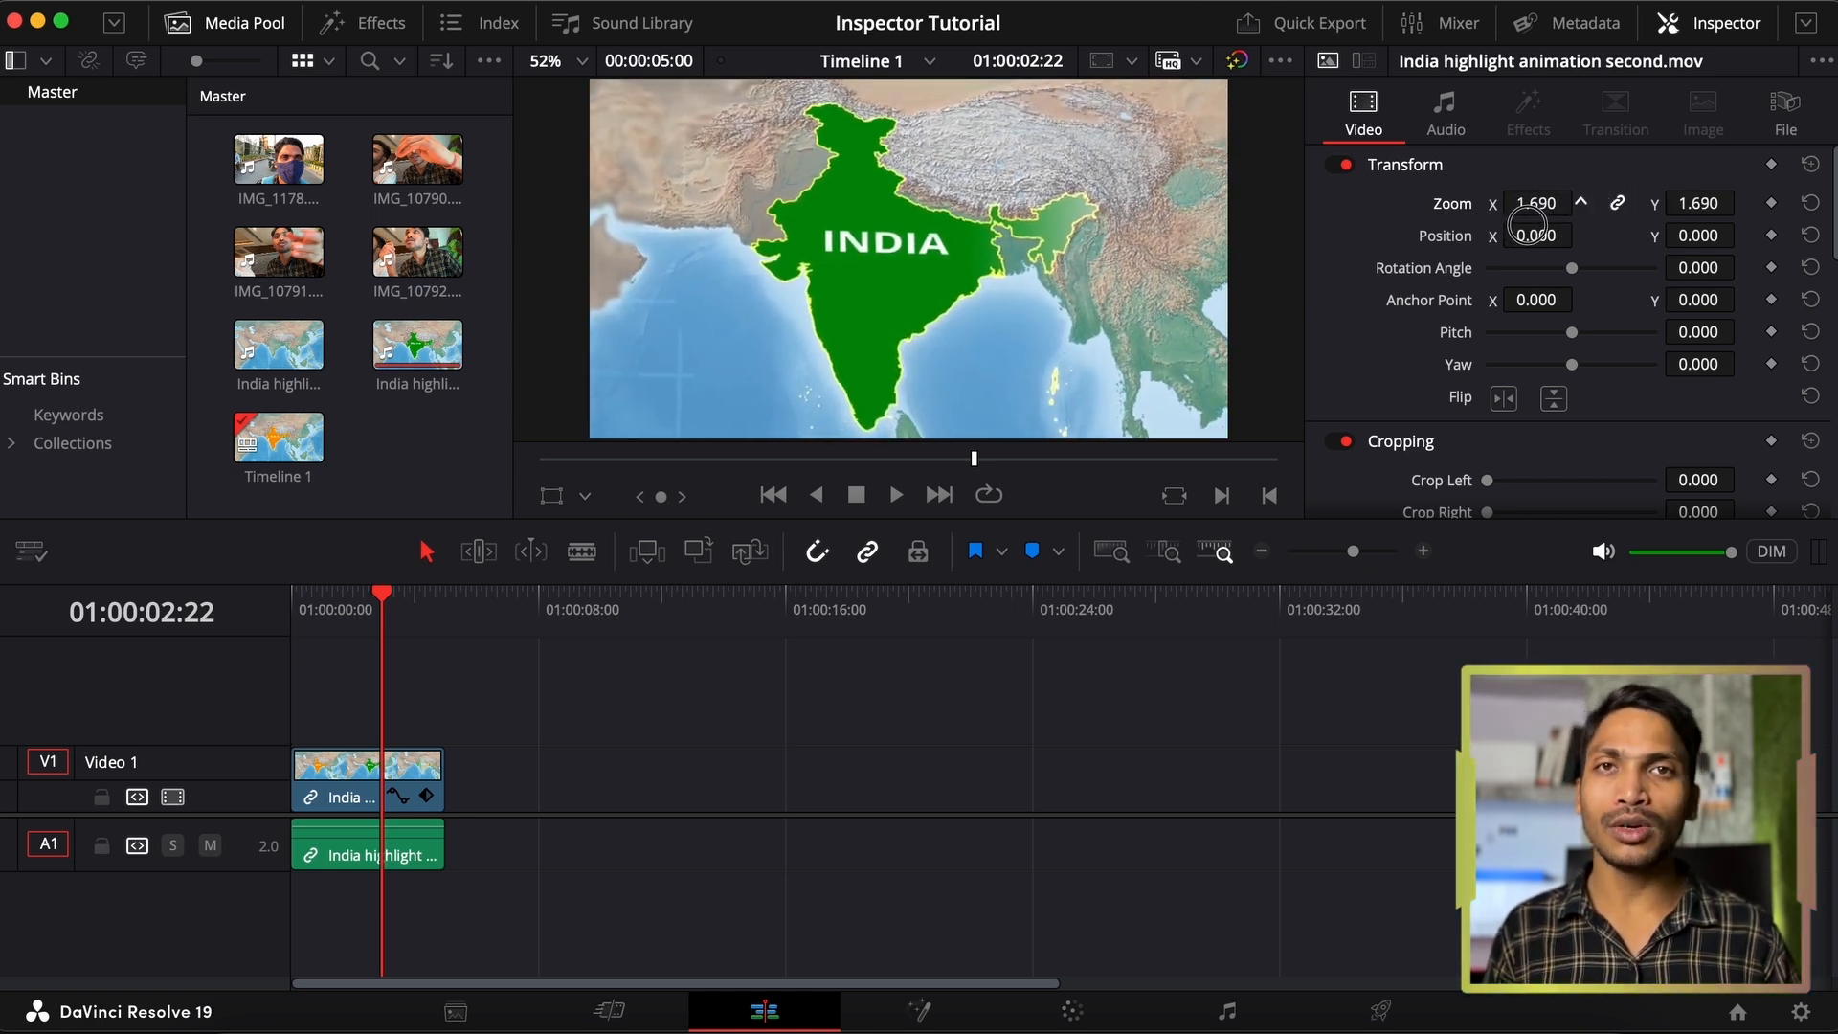
# Unlink the clip's zoom axes and scale them independently, to about 1.55 in X and 1.65 in Y
pyautogui.click(1621, 207)
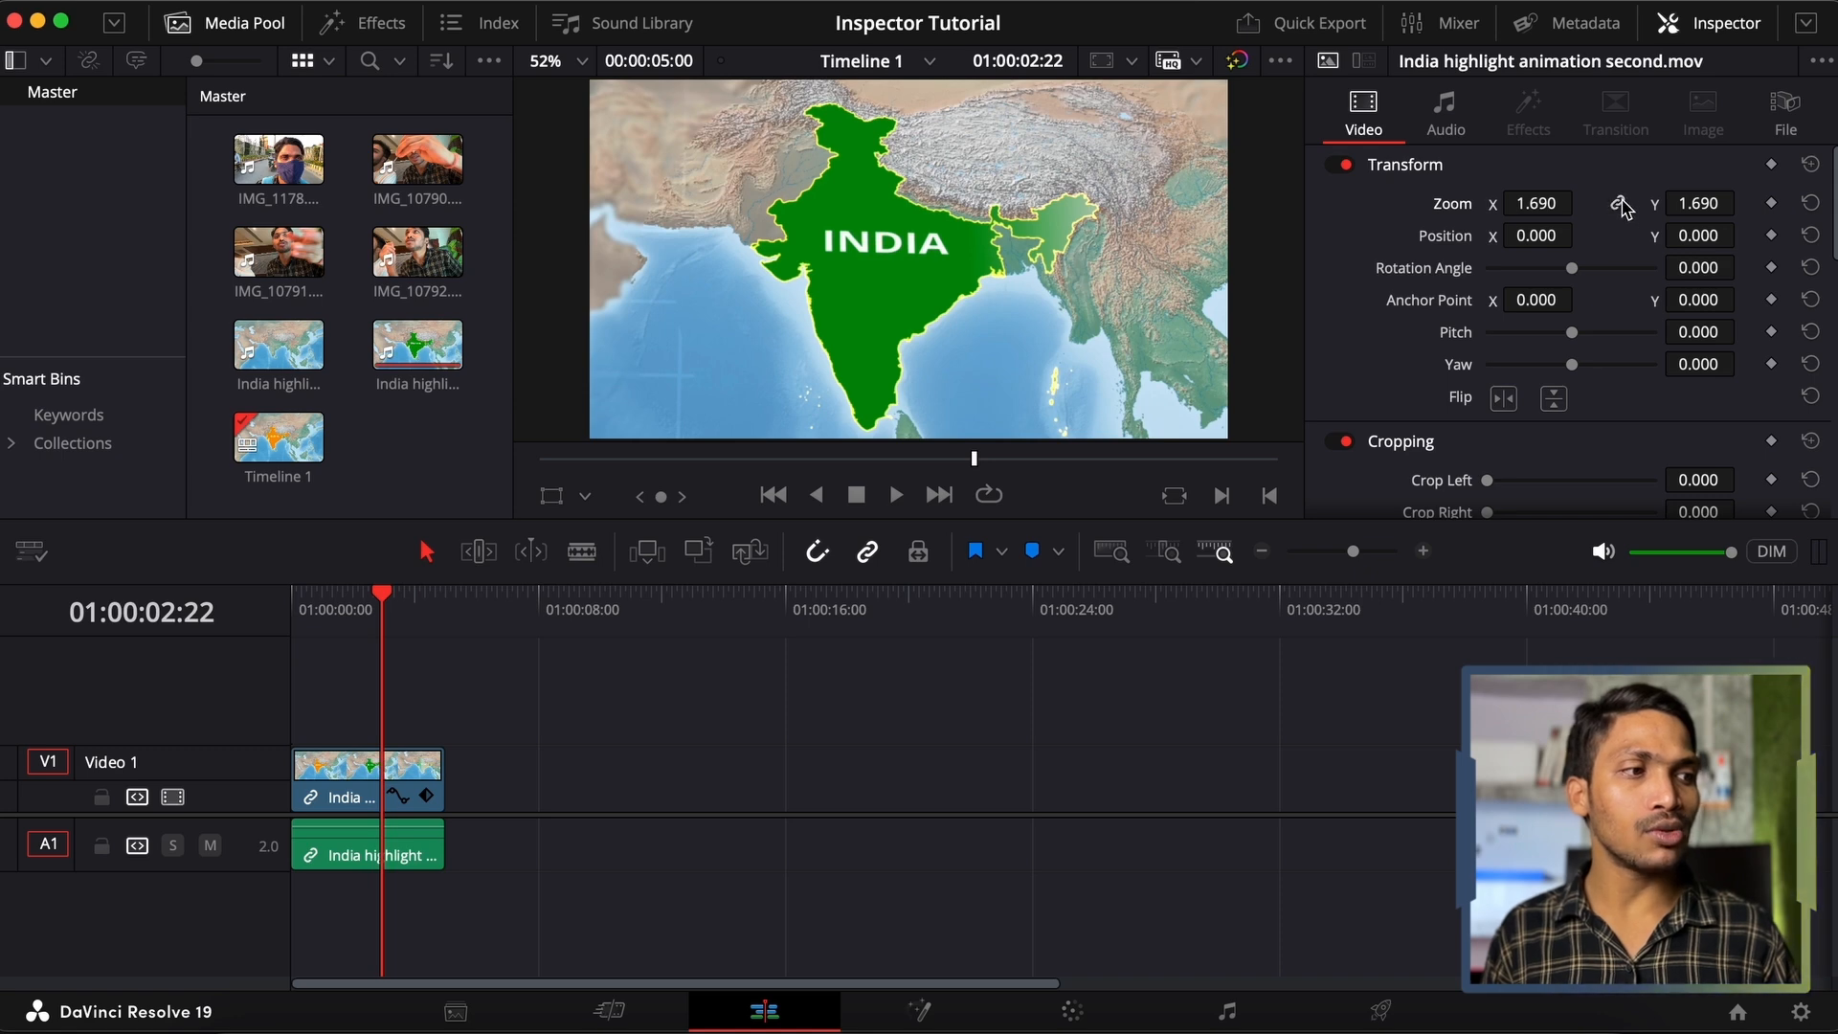
pyautogui.click(1620, 203)
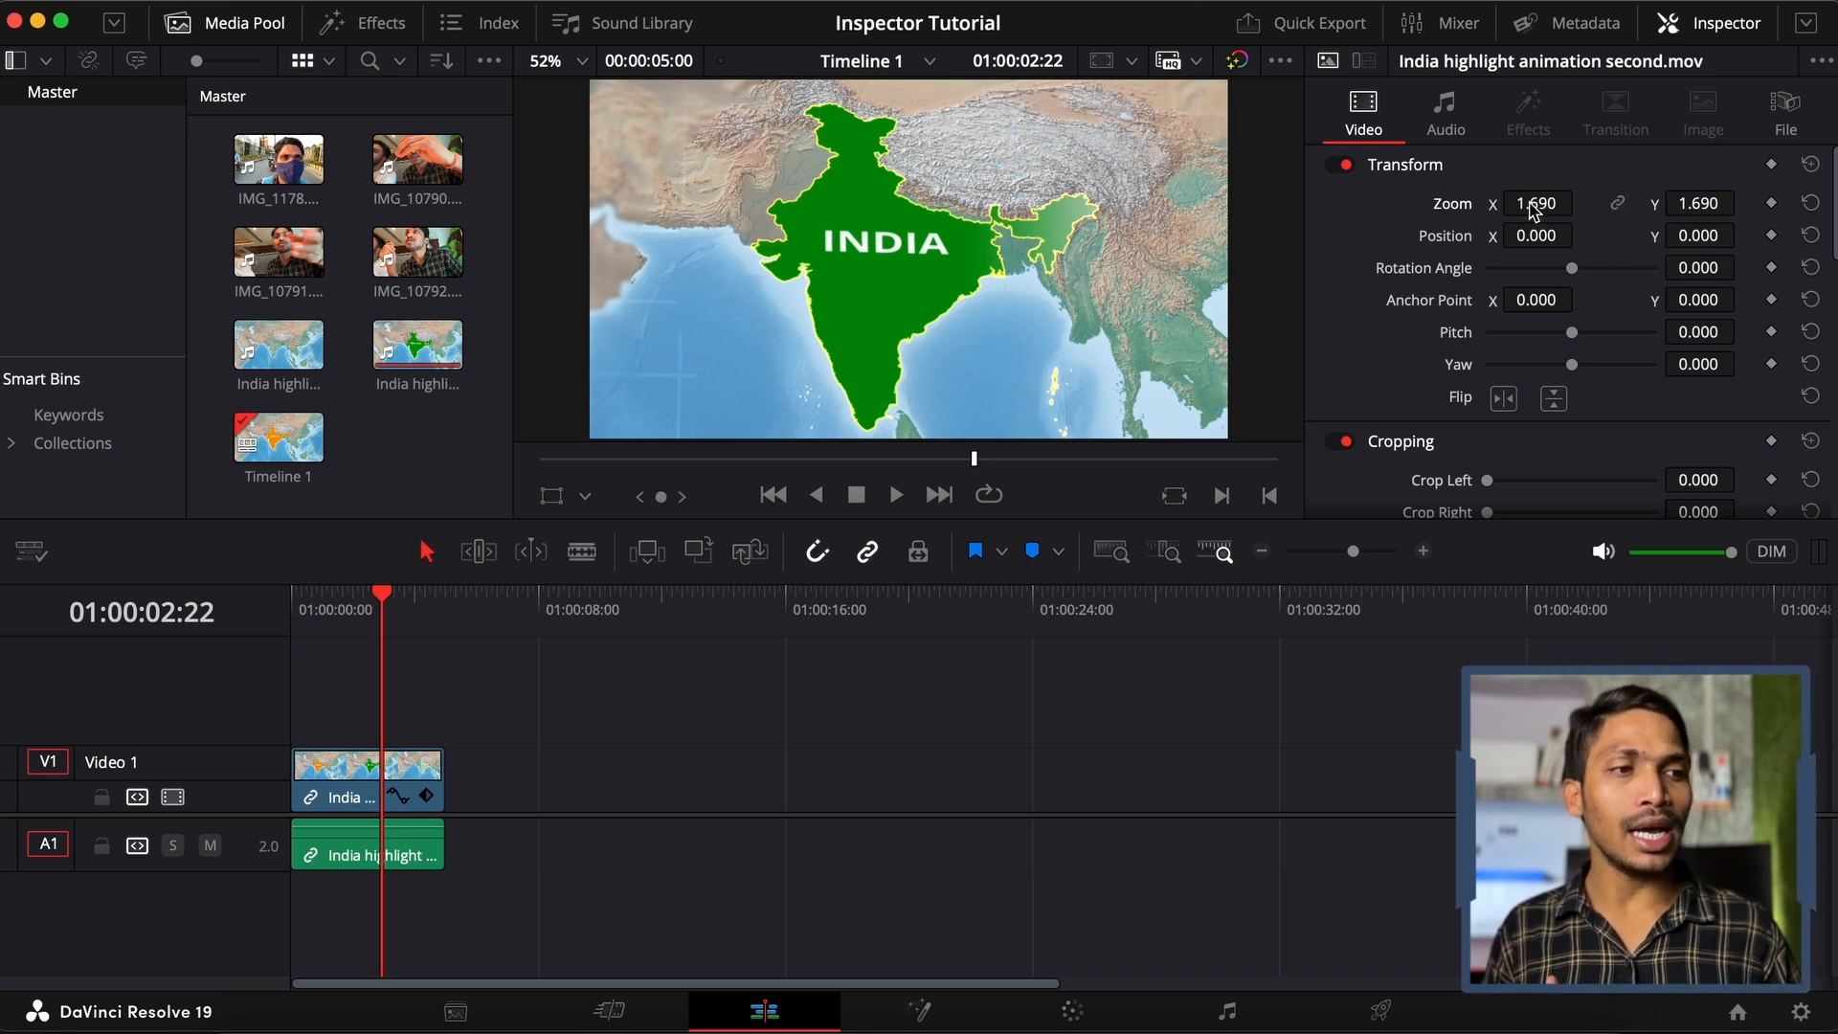
pyautogui.moveTo(1536, 202)
pyautogui.mouseDown()
pyautogui.moveTo(1629, 198)
pyautogui.moveTo(1539, 205)
pyautogui.mouseUp()
pyautogui.moveTo(1699, 209)
pyautogui.mouseDown()
pyautogui.moveTo(1792, 197)
pyautogui.moveTo(1682, 197)
pyautogui.moveTo(1792, 201)
pyautogui.moveTo(1699, 201)
pyautogui.mouseUp()
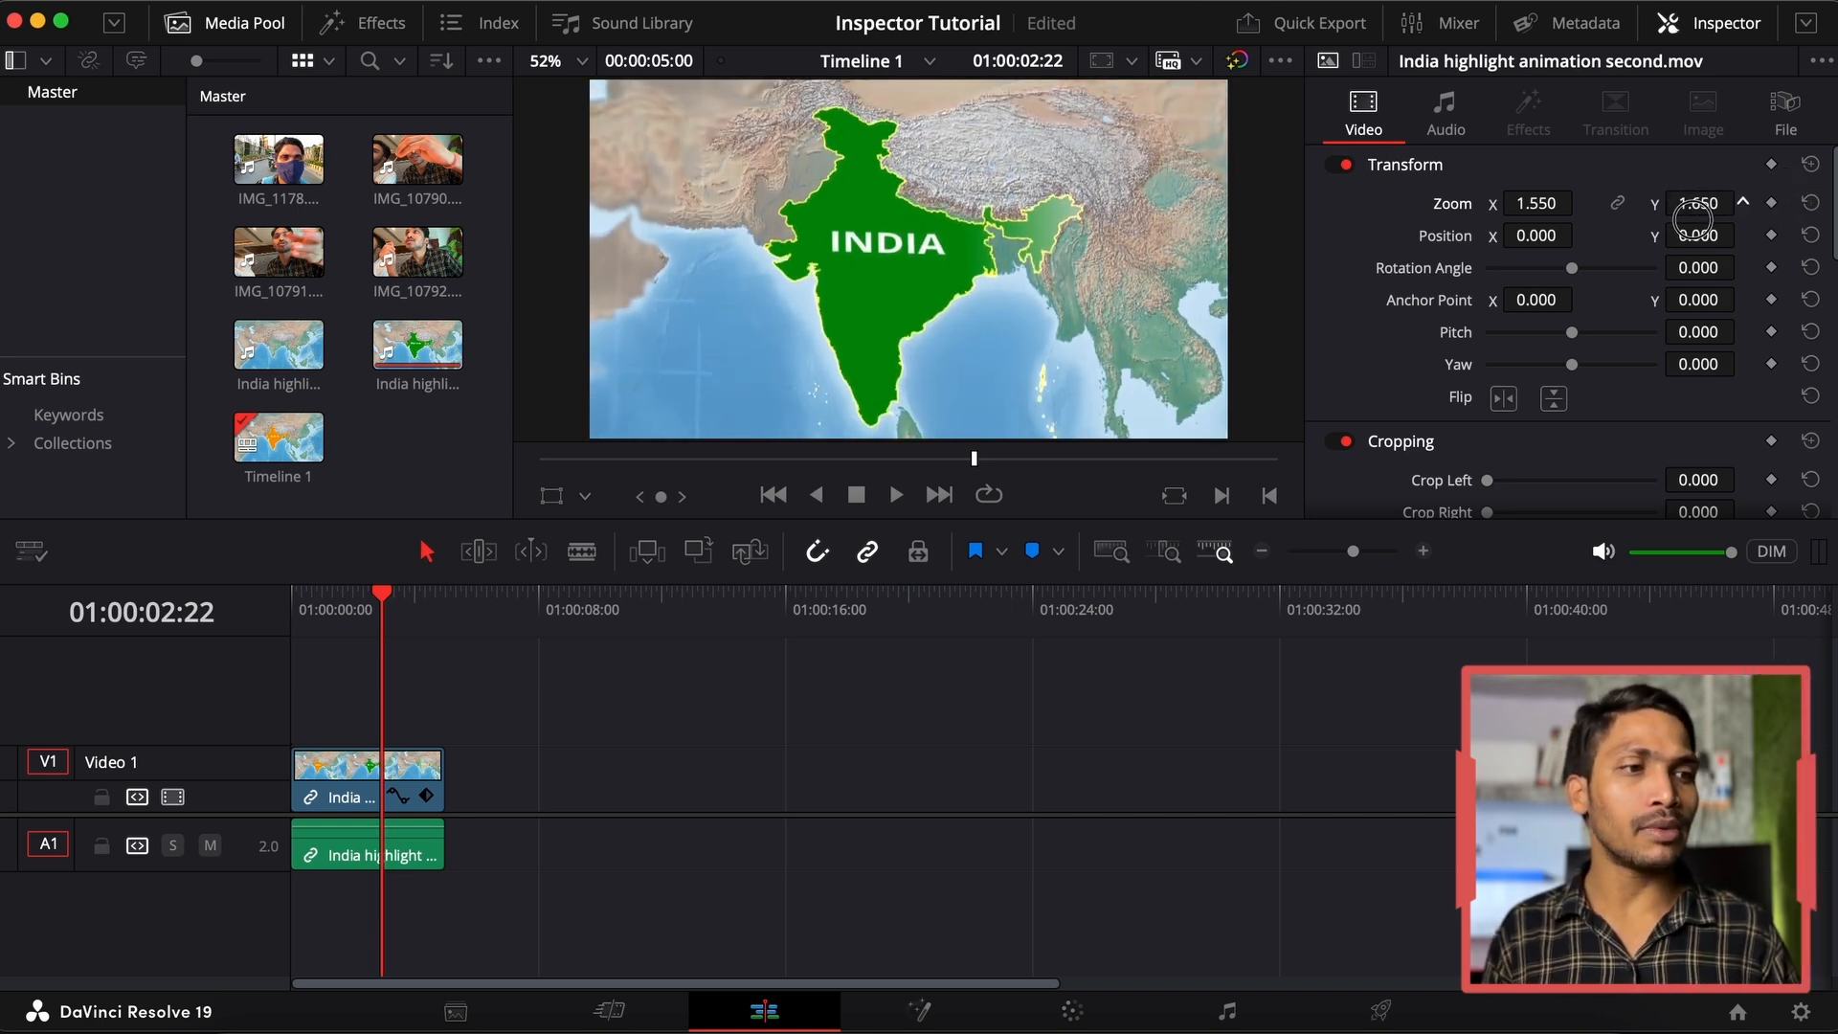
# Relink the clip's X and Y zoom and reset all of its Transform settings
pyautogui.click(1618, 205)
pyautogui.moveTo(1536, 209)
pyautogui.mouseDown()
pyautogui.moveTo(1570, 207)
pyautogui.moveTo(1537, 211)
pyautogui.mouseUp()
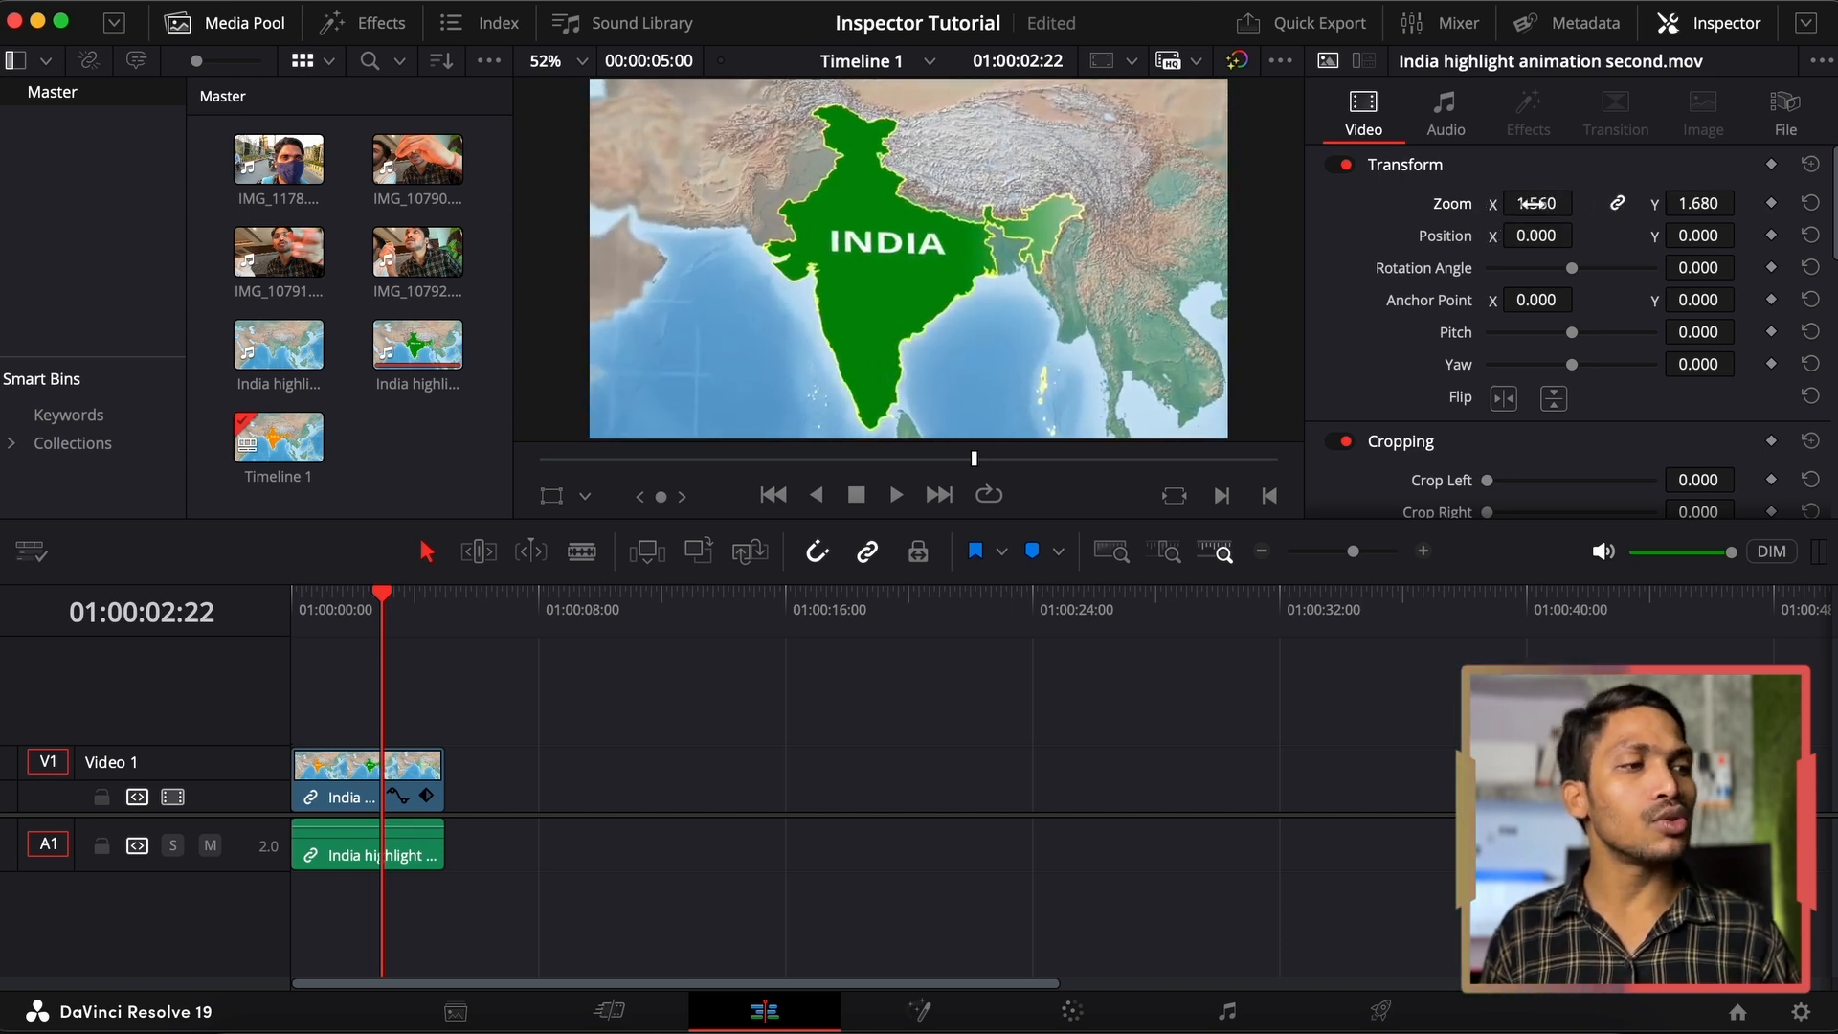
pyautogui.click(1808, 165)
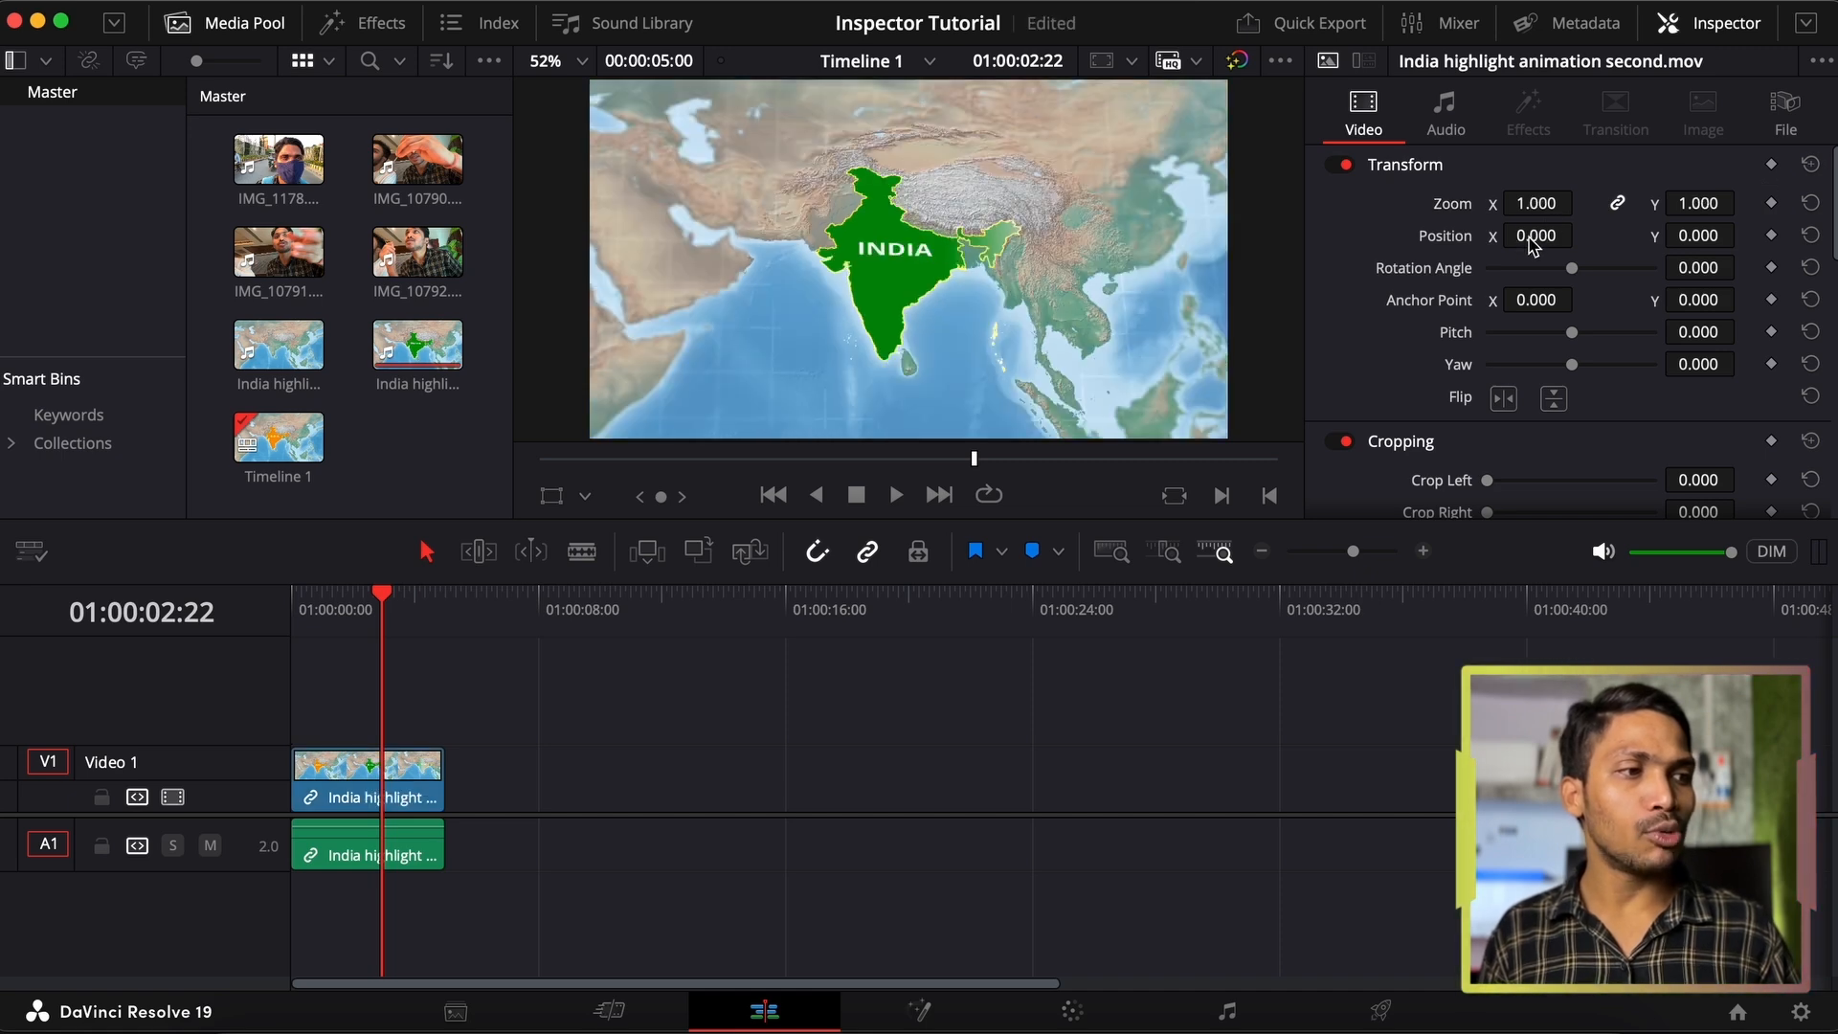
# Shift the clip horizontally to a position X of 219 and shrink its zoom to 0.360
pyautogui.moveTo(1532, 239)
pyautogui.mouseDown()
pyautogui.moveTo(1627, 239)
pyautogui.moveTo(1555, 239)
pyautogui.mouseUp()
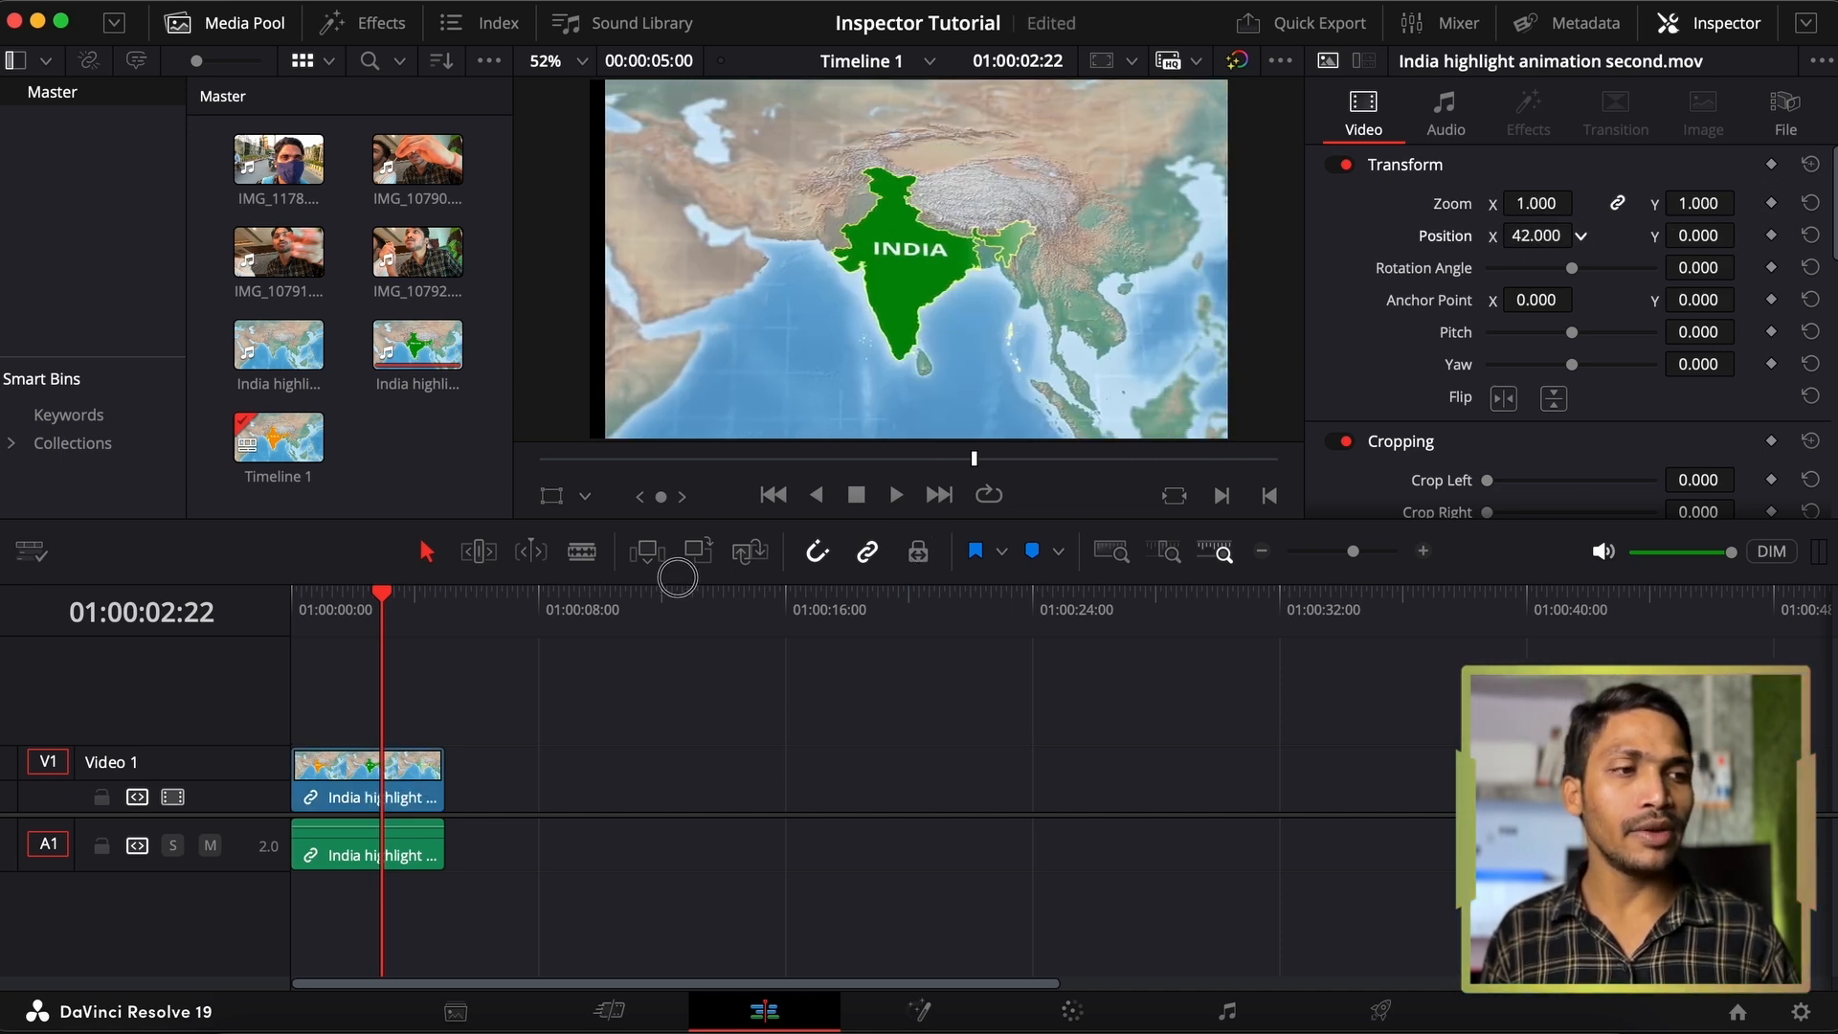
pyautogui.moveTo(678, 578); pyautogui.dragTo(822, 588)
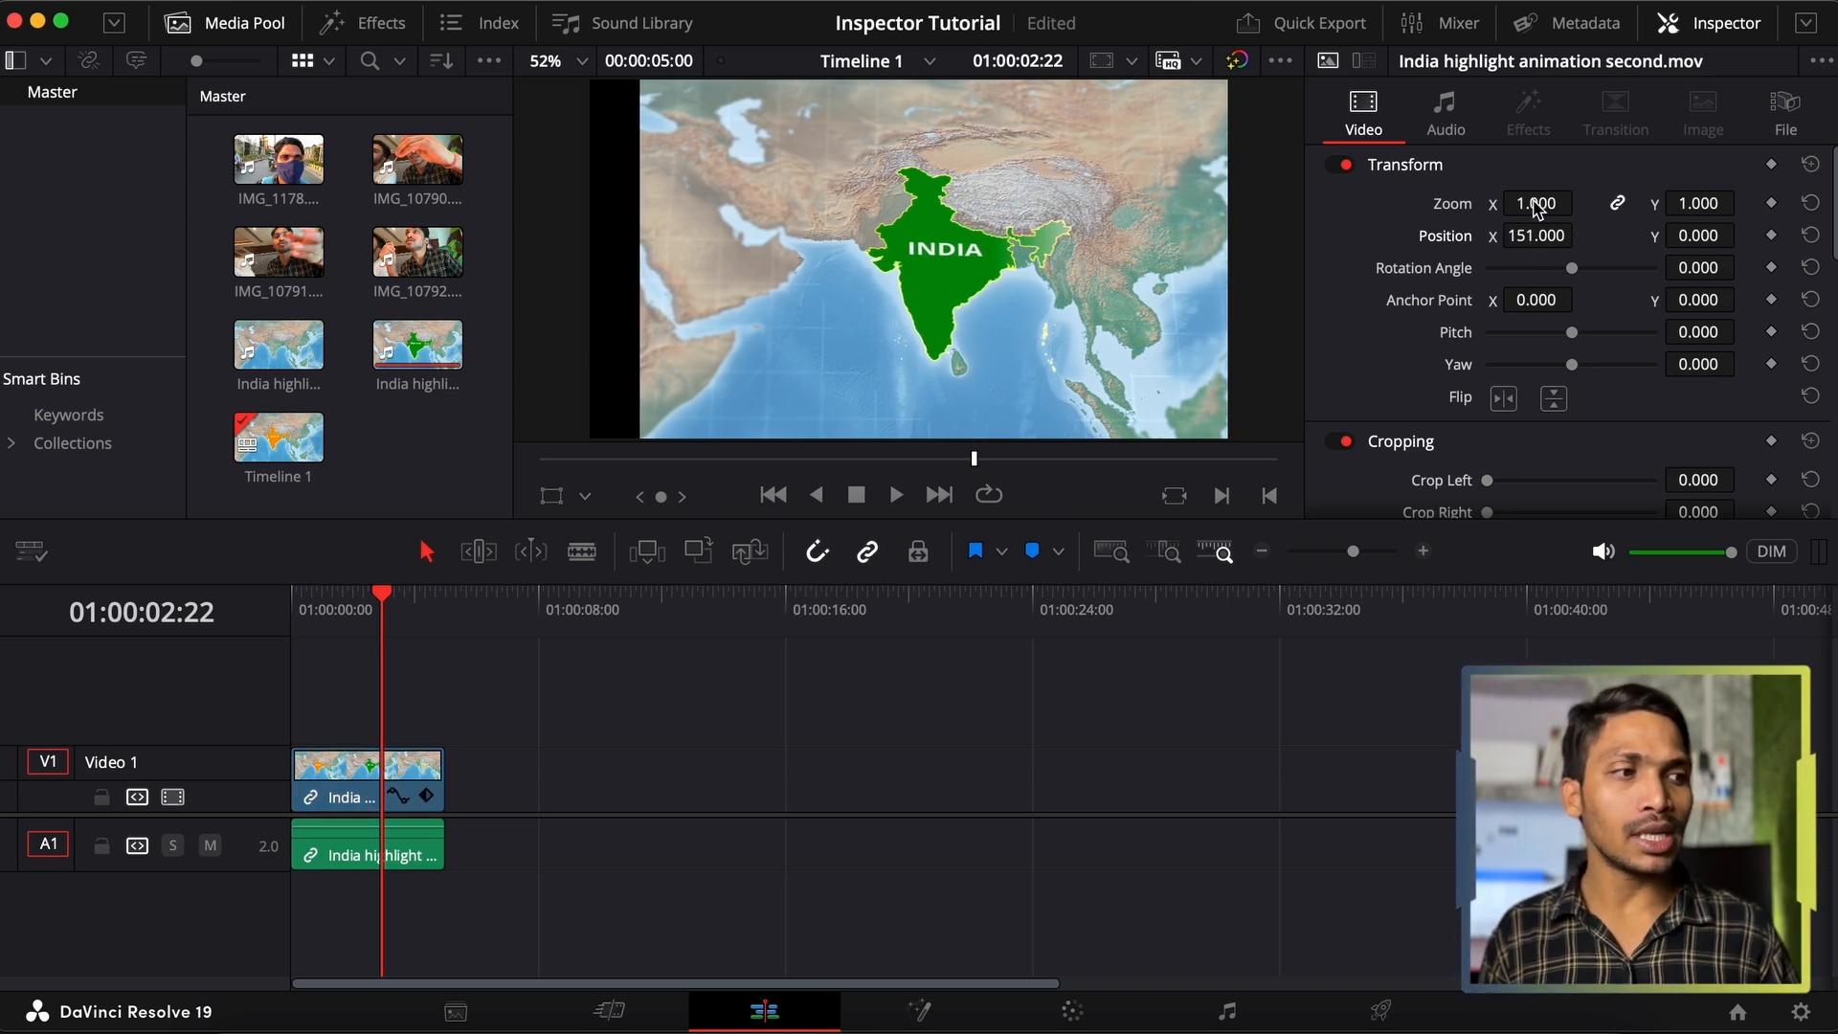
pyautogui.moveTo(1535, 227)
pyautogui.mouseDown()
pyautogui.moveTo(1594, 234)
pyautogui.moveTo(1532, 243)
pyautogui.moveTo(1579, 205)
pyautogui.moveTo(1210, 196)
pyautogui.moveTo(1533, 205)
pyautogui.mouseUp()
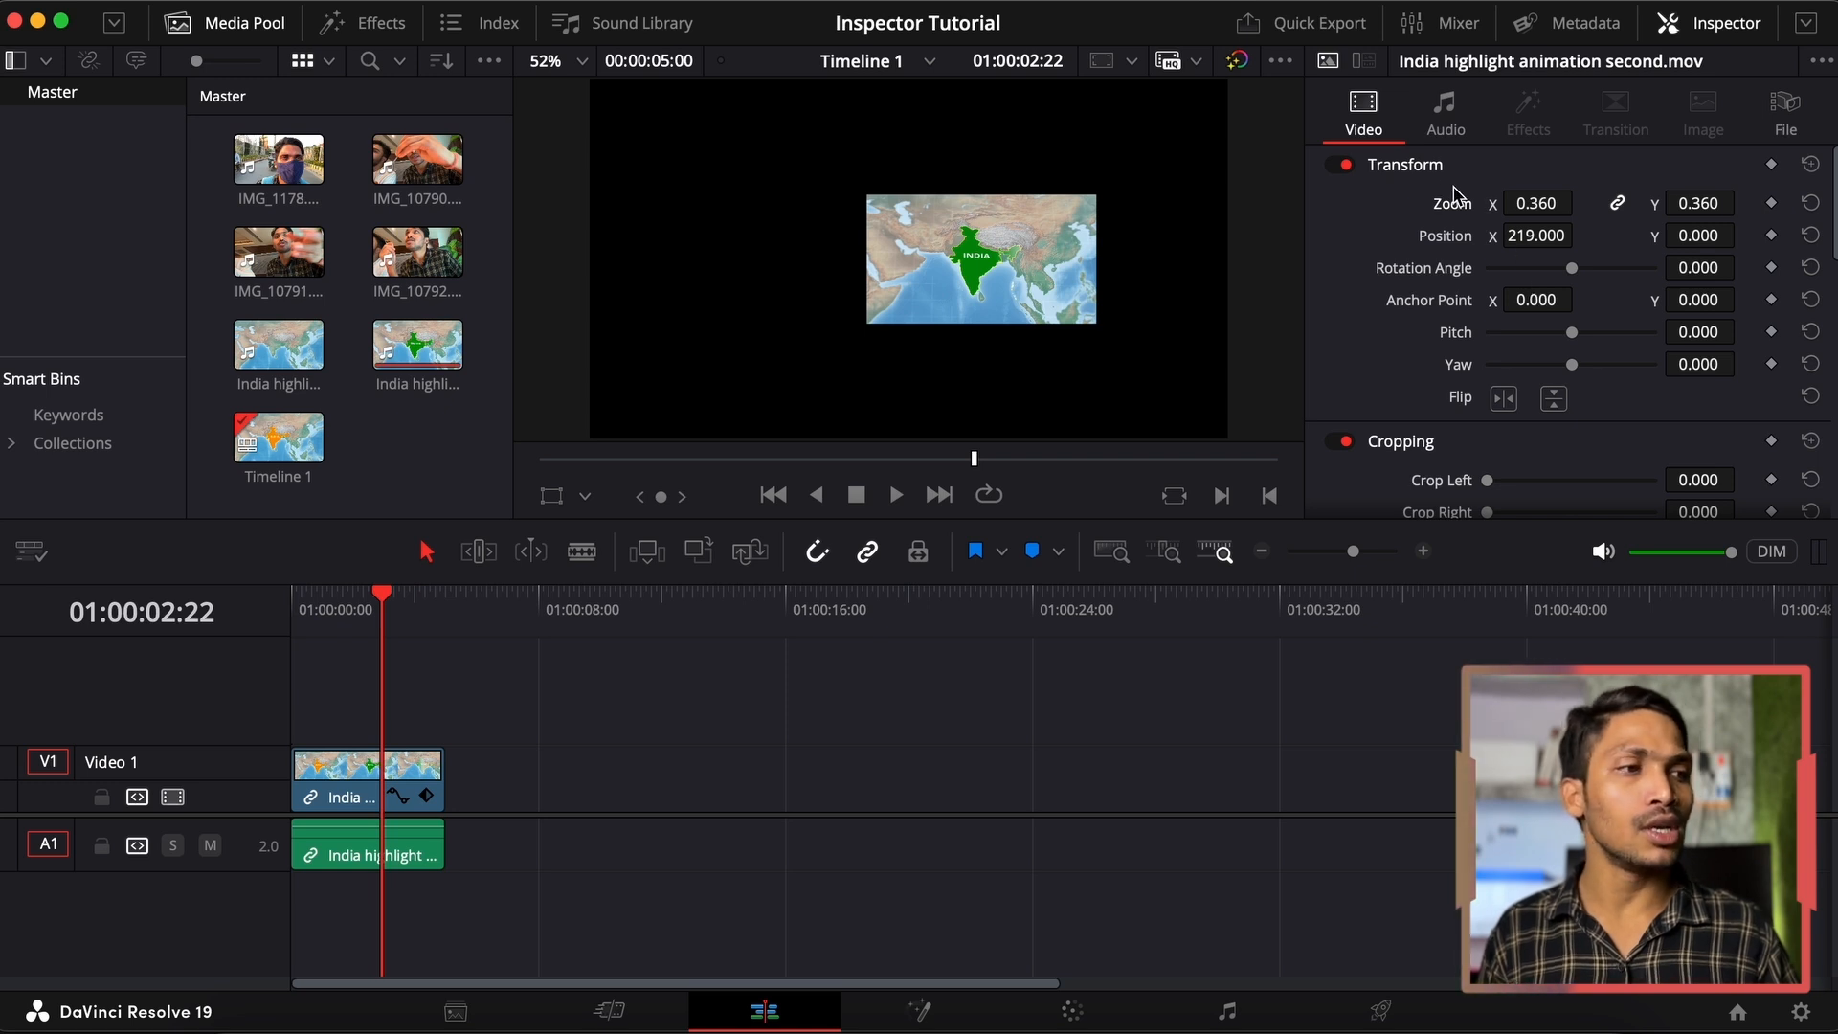
# Try a full Transform reset, undo it, and reset only the clip's zoom
pyautogui.click(1810, 164)
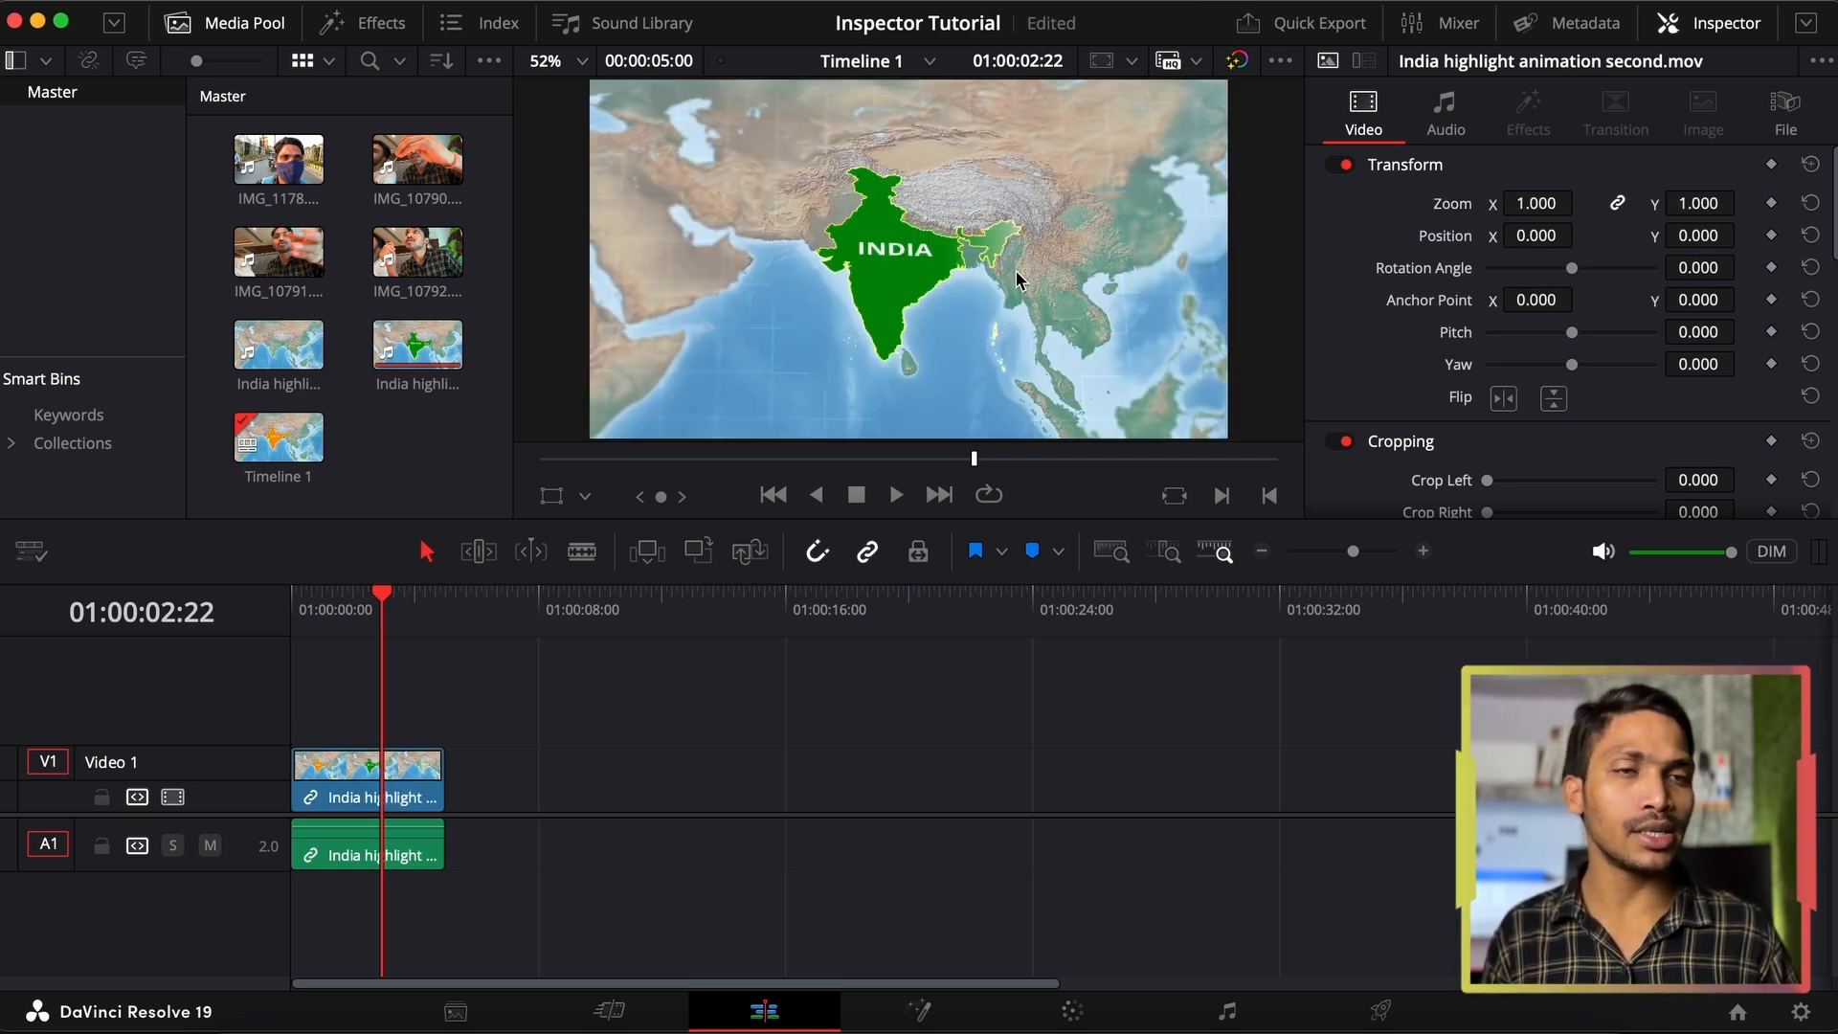
pyautogui.press('super+z')
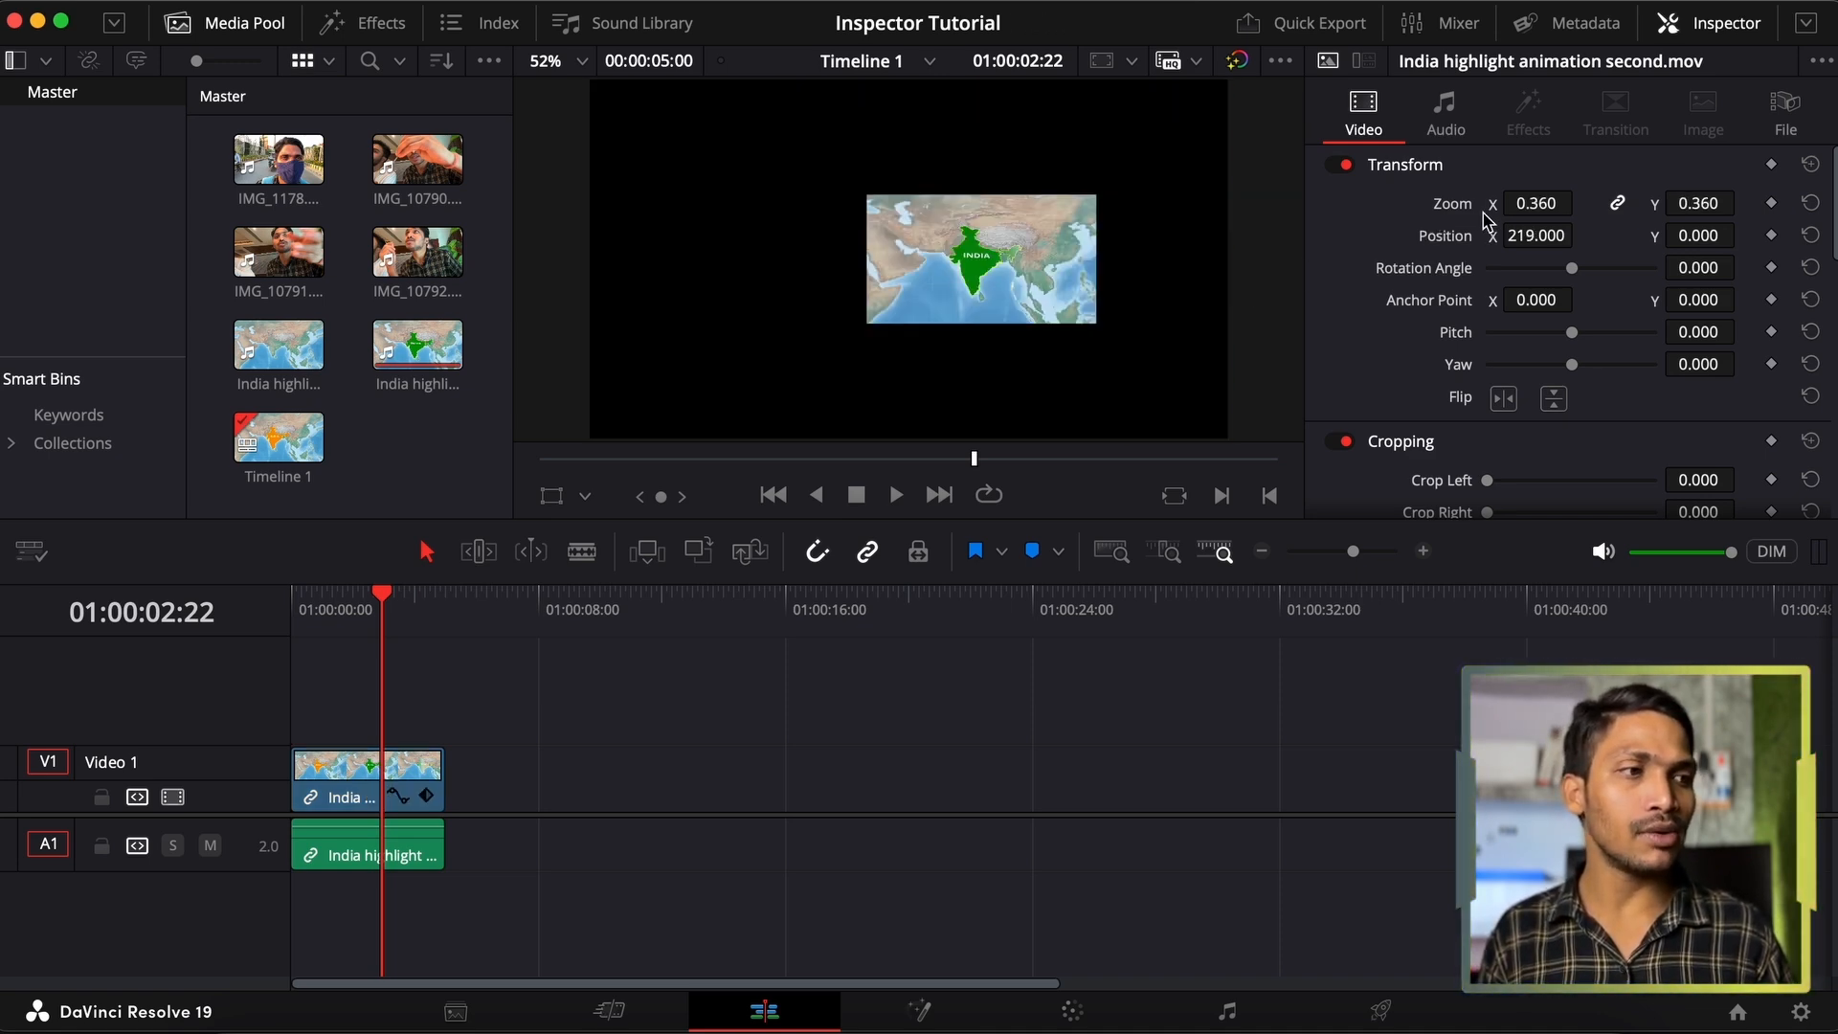
pyautogui.click(1811, 209)
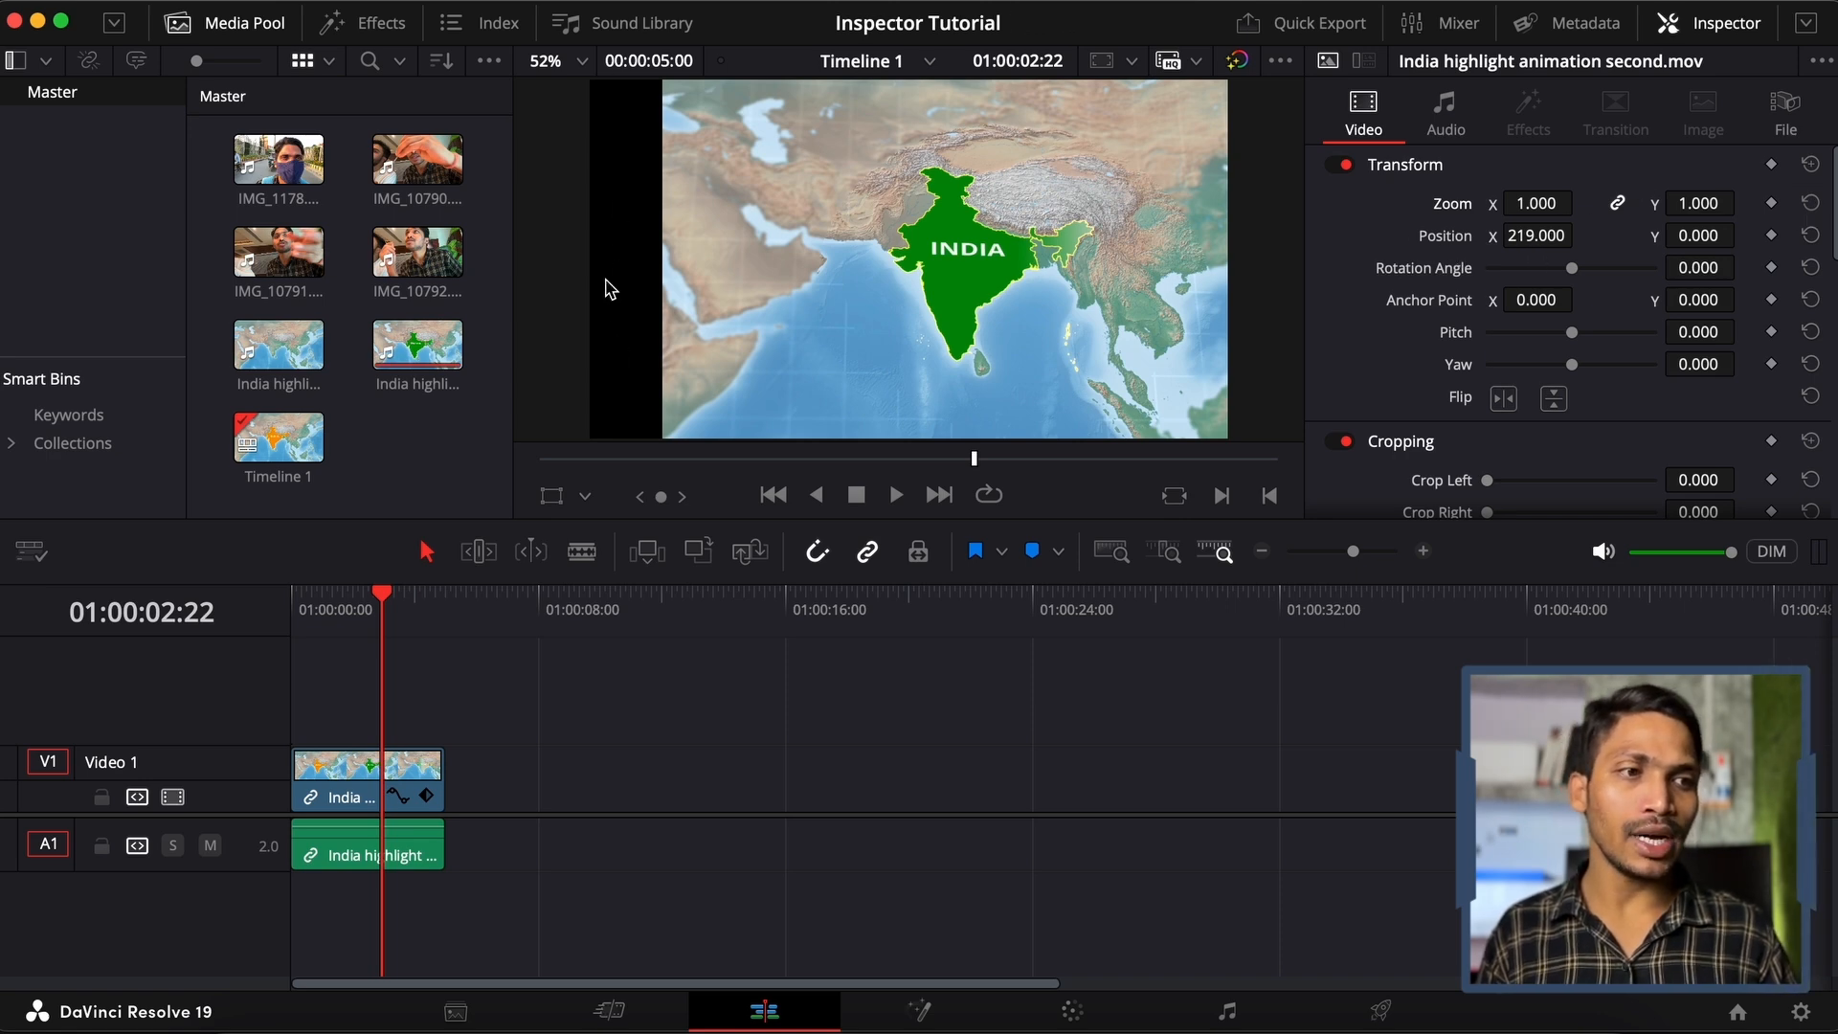
# Change the viewer background to Gray
pyautogui.click(28, 553)
pyautogui.moveTo(196, 207)
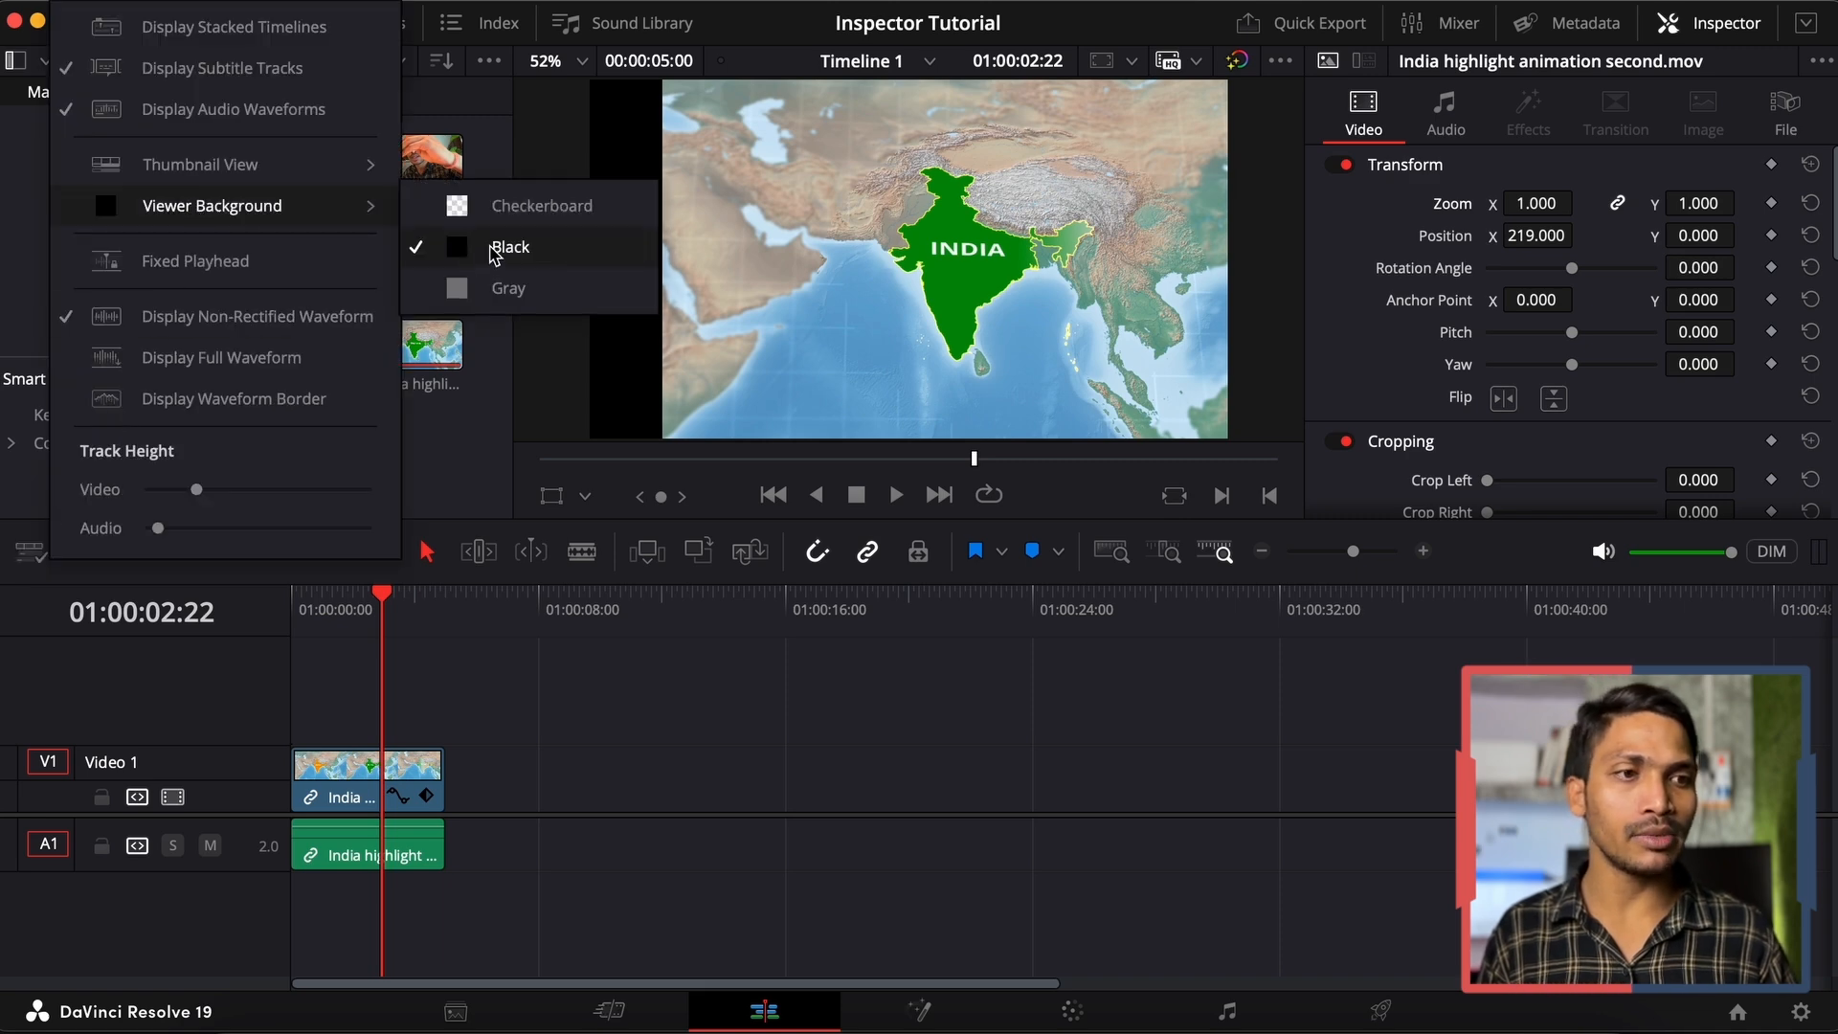
pyautogui.click(508, 287)
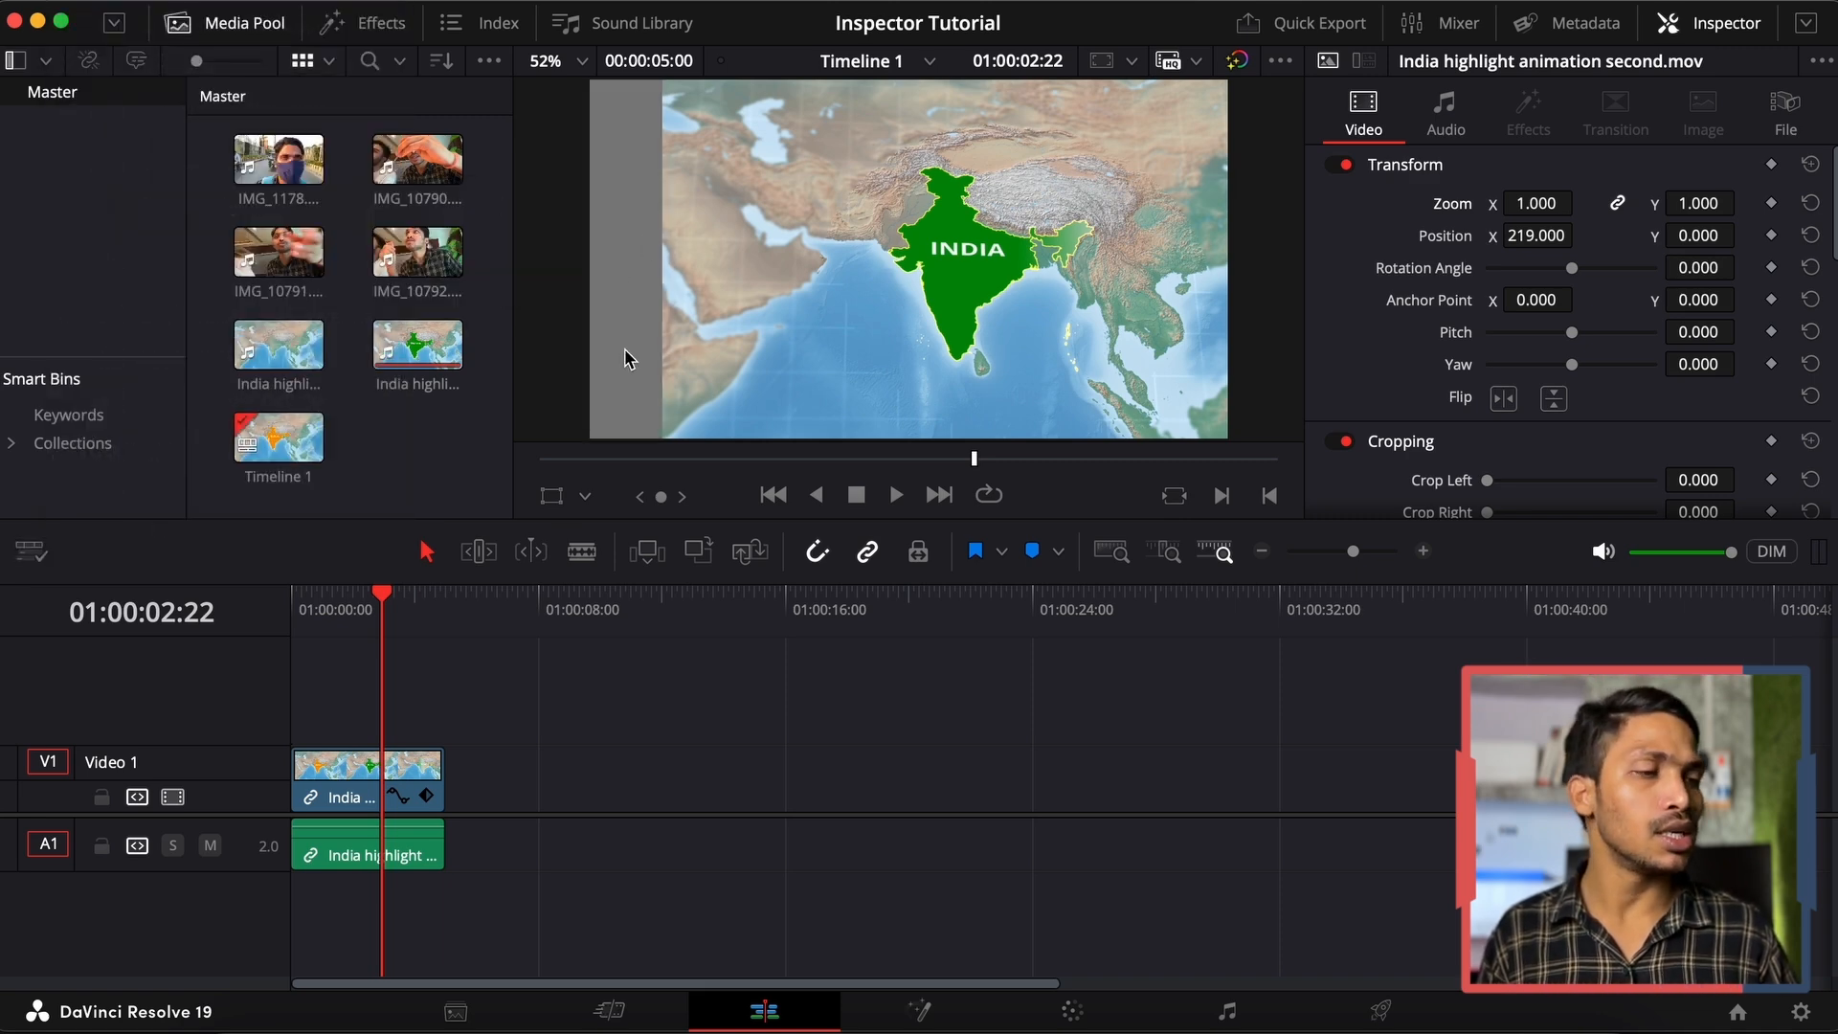
# Change the viewer background to Checkerboard
pyautogui.click(31, 553)
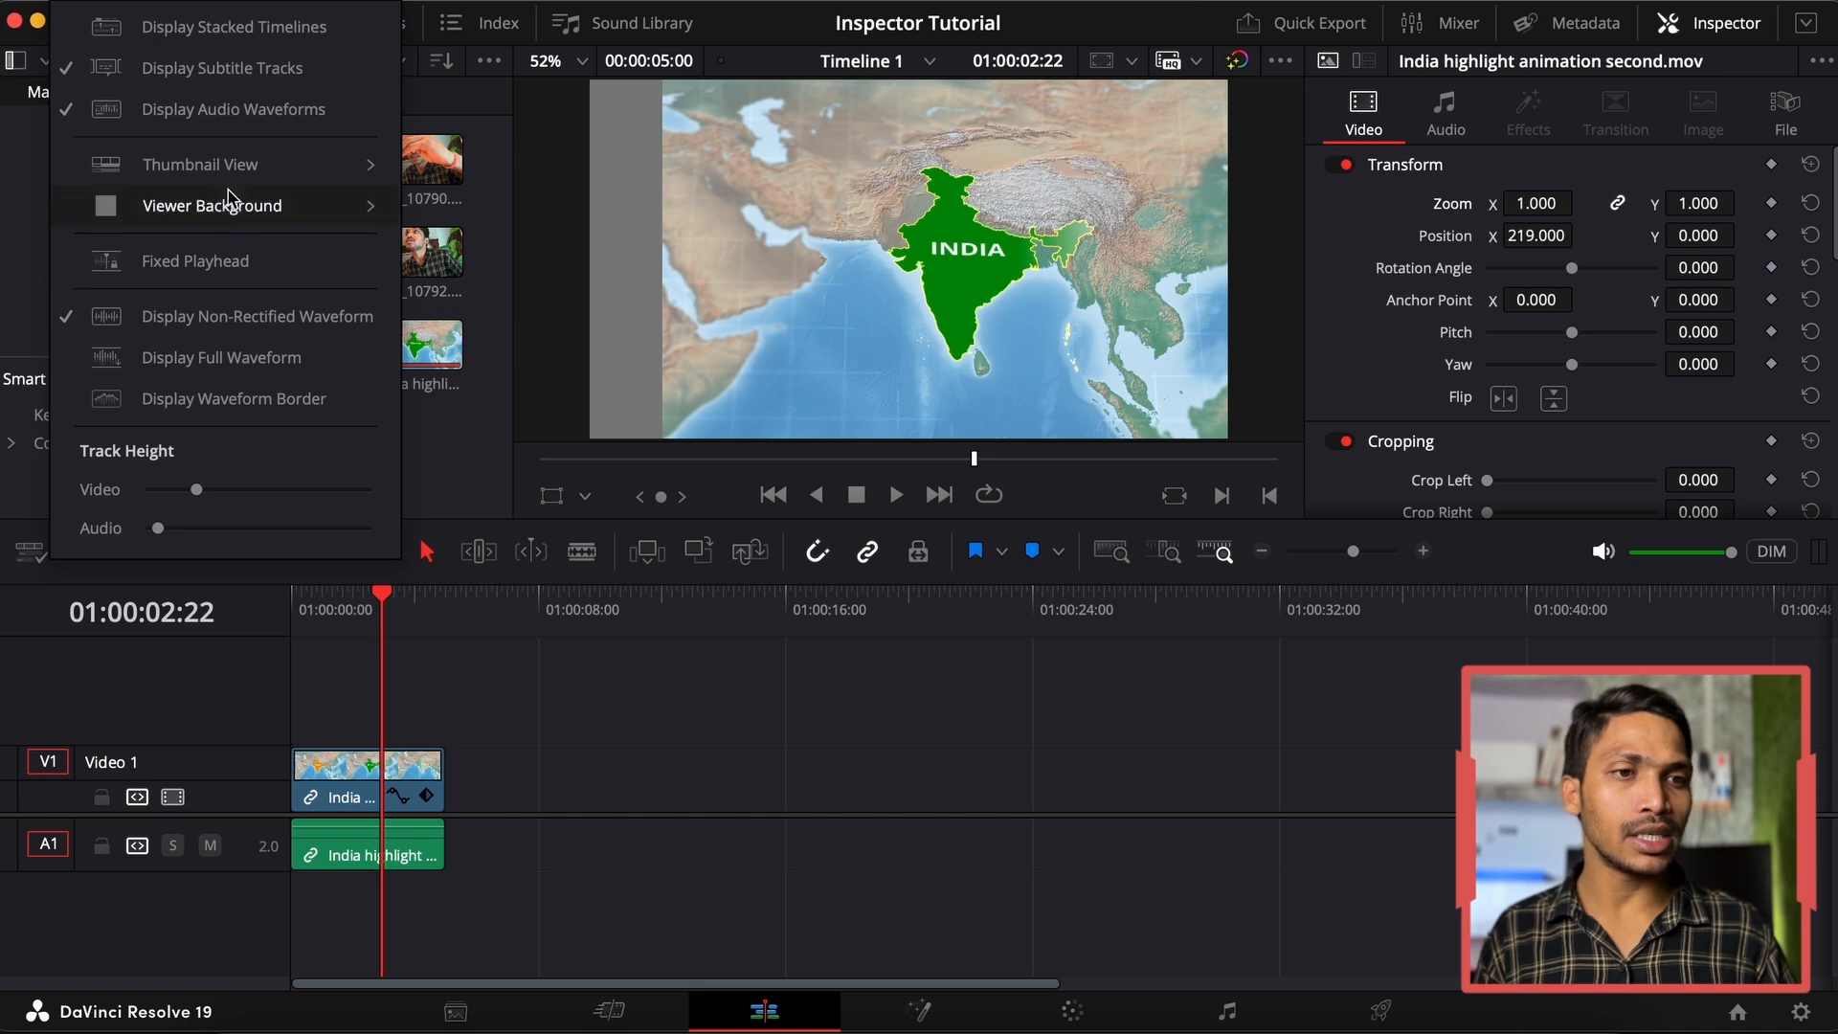
pyautogui.moveTo(251, 204)
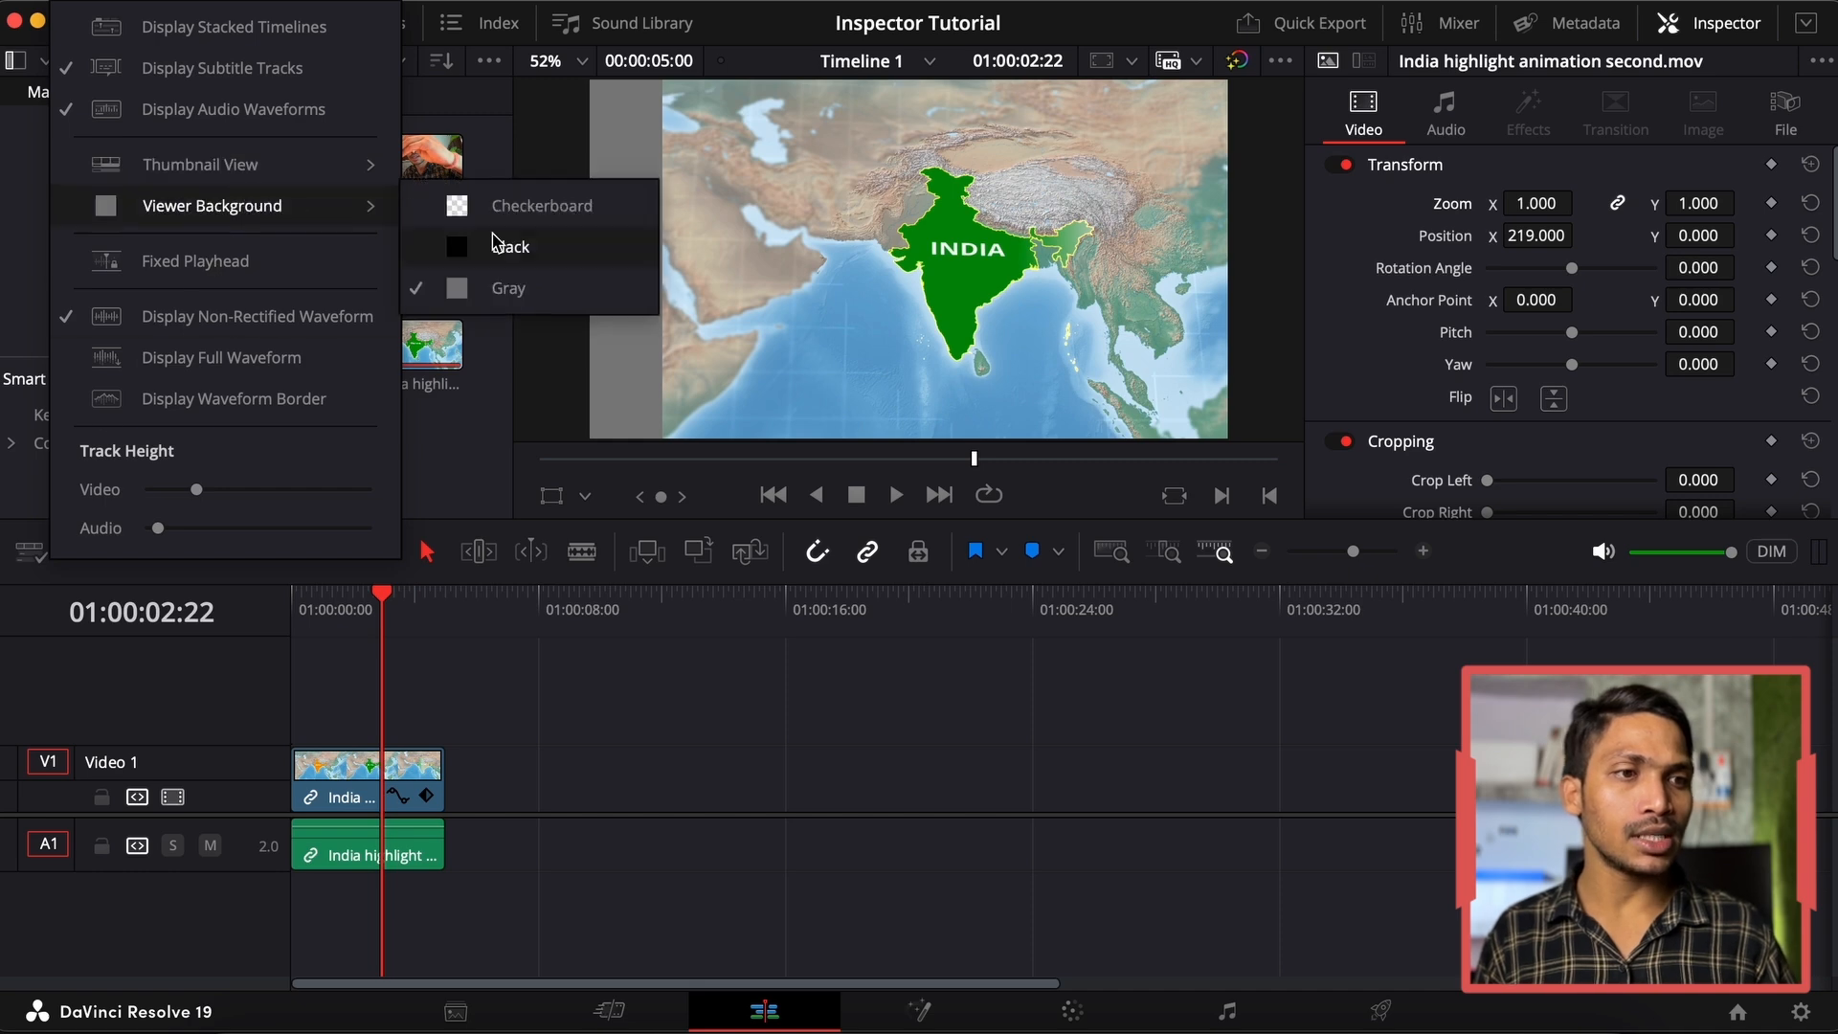
pyautogui.click(544, 207)
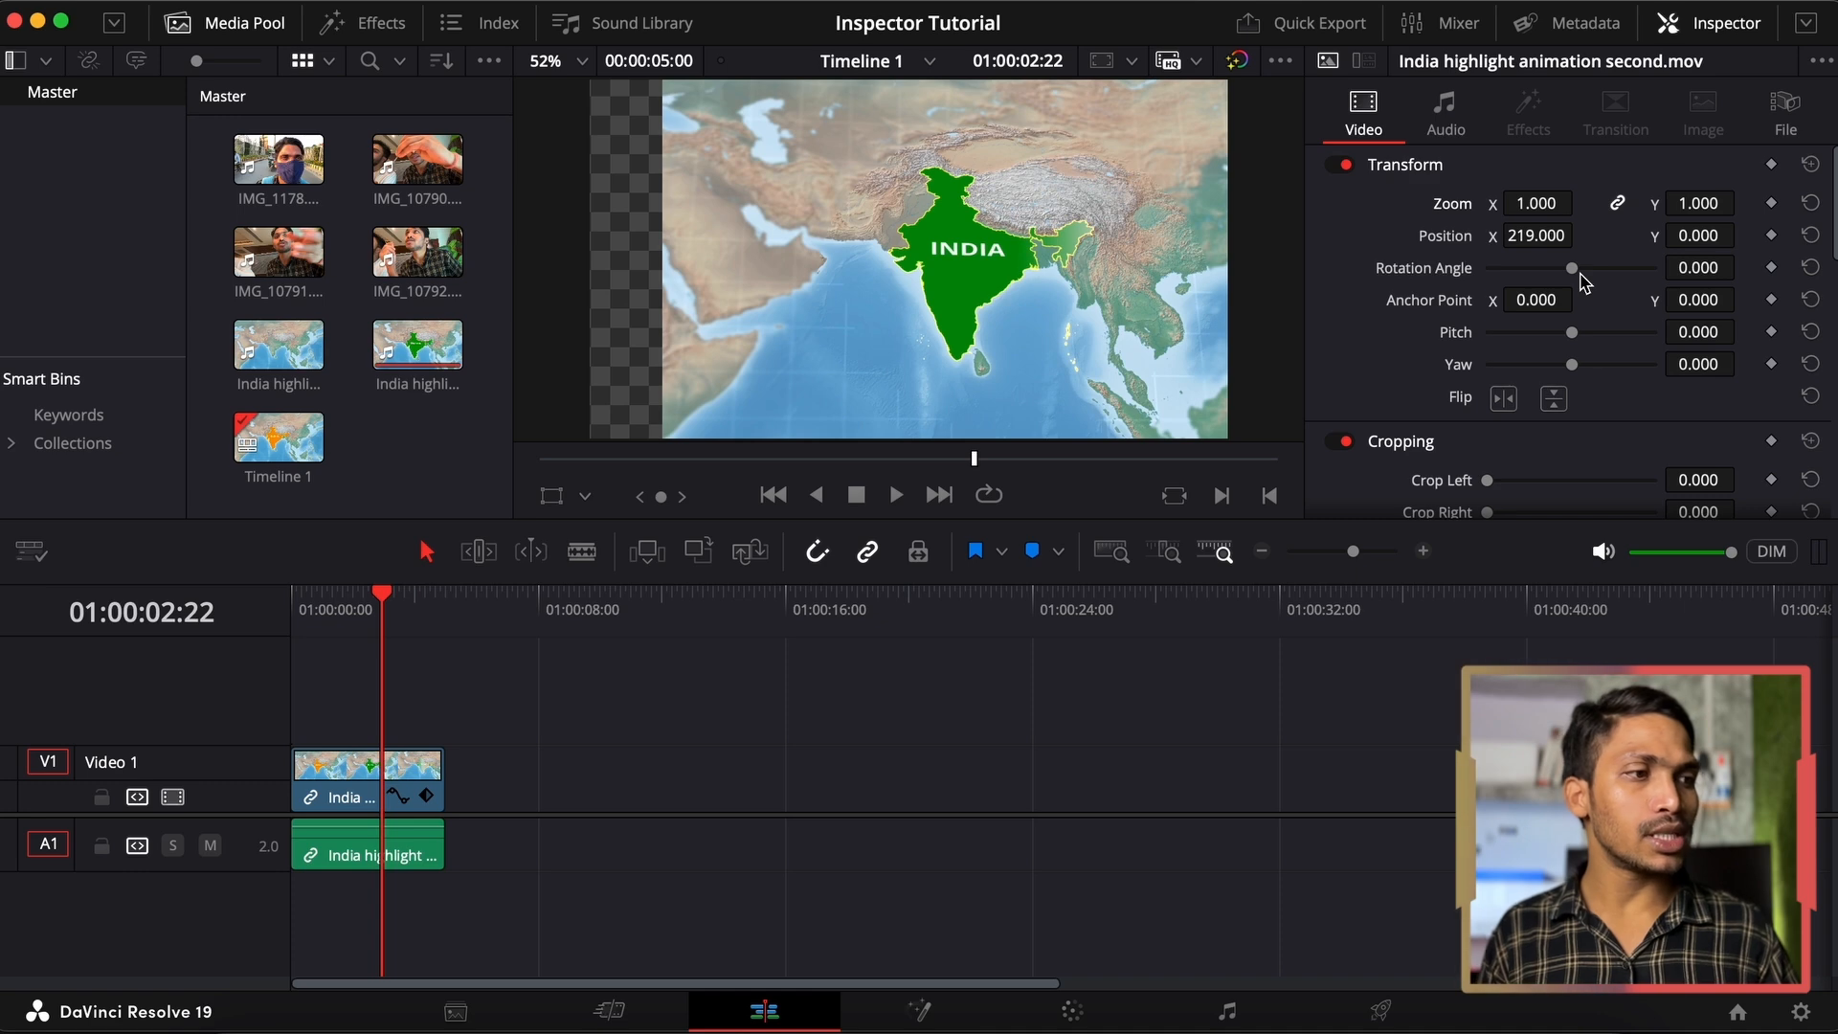
# Adjust the clip's rotation angle and restore all of its Transform settings to their defaults
pyautogui.moveTo(1686, 278); pyautogui.dragTo(1719, 278)
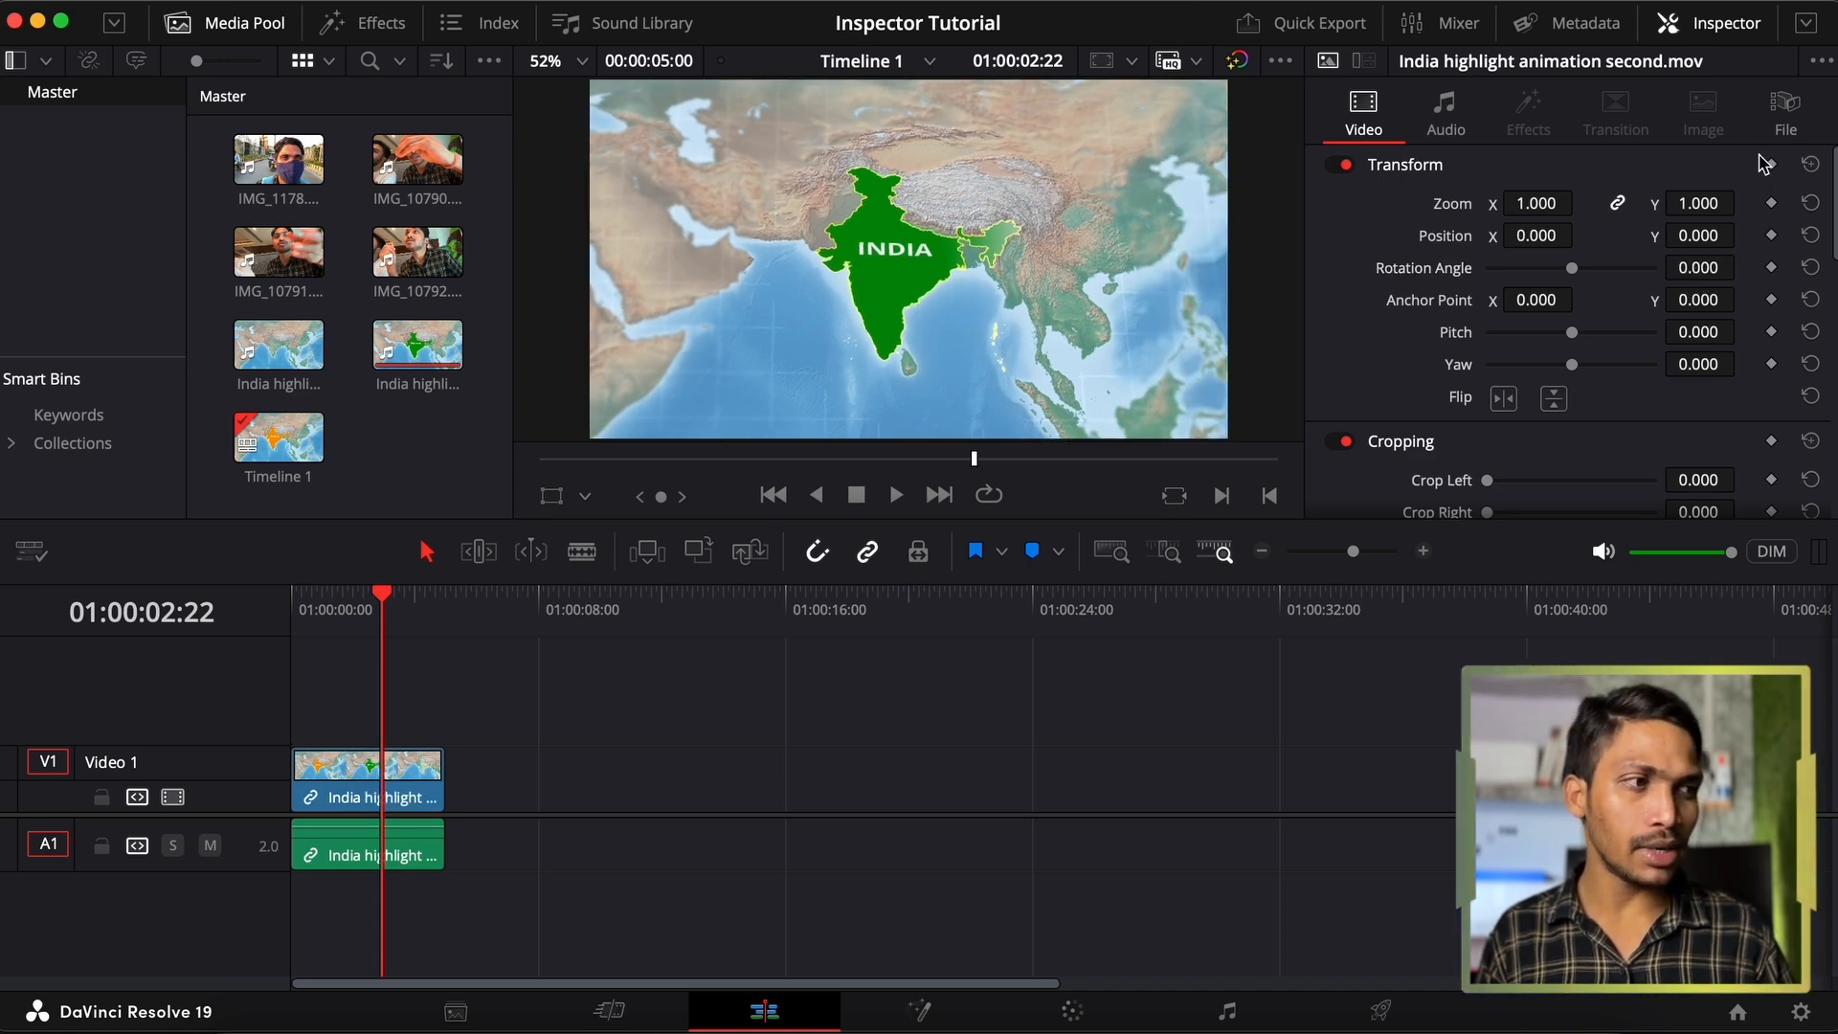
# Import the files from boat sailing second through IMG_1176.MOV from Finder's Videos folder into the media pool
pyautogui.click(1112, 551)
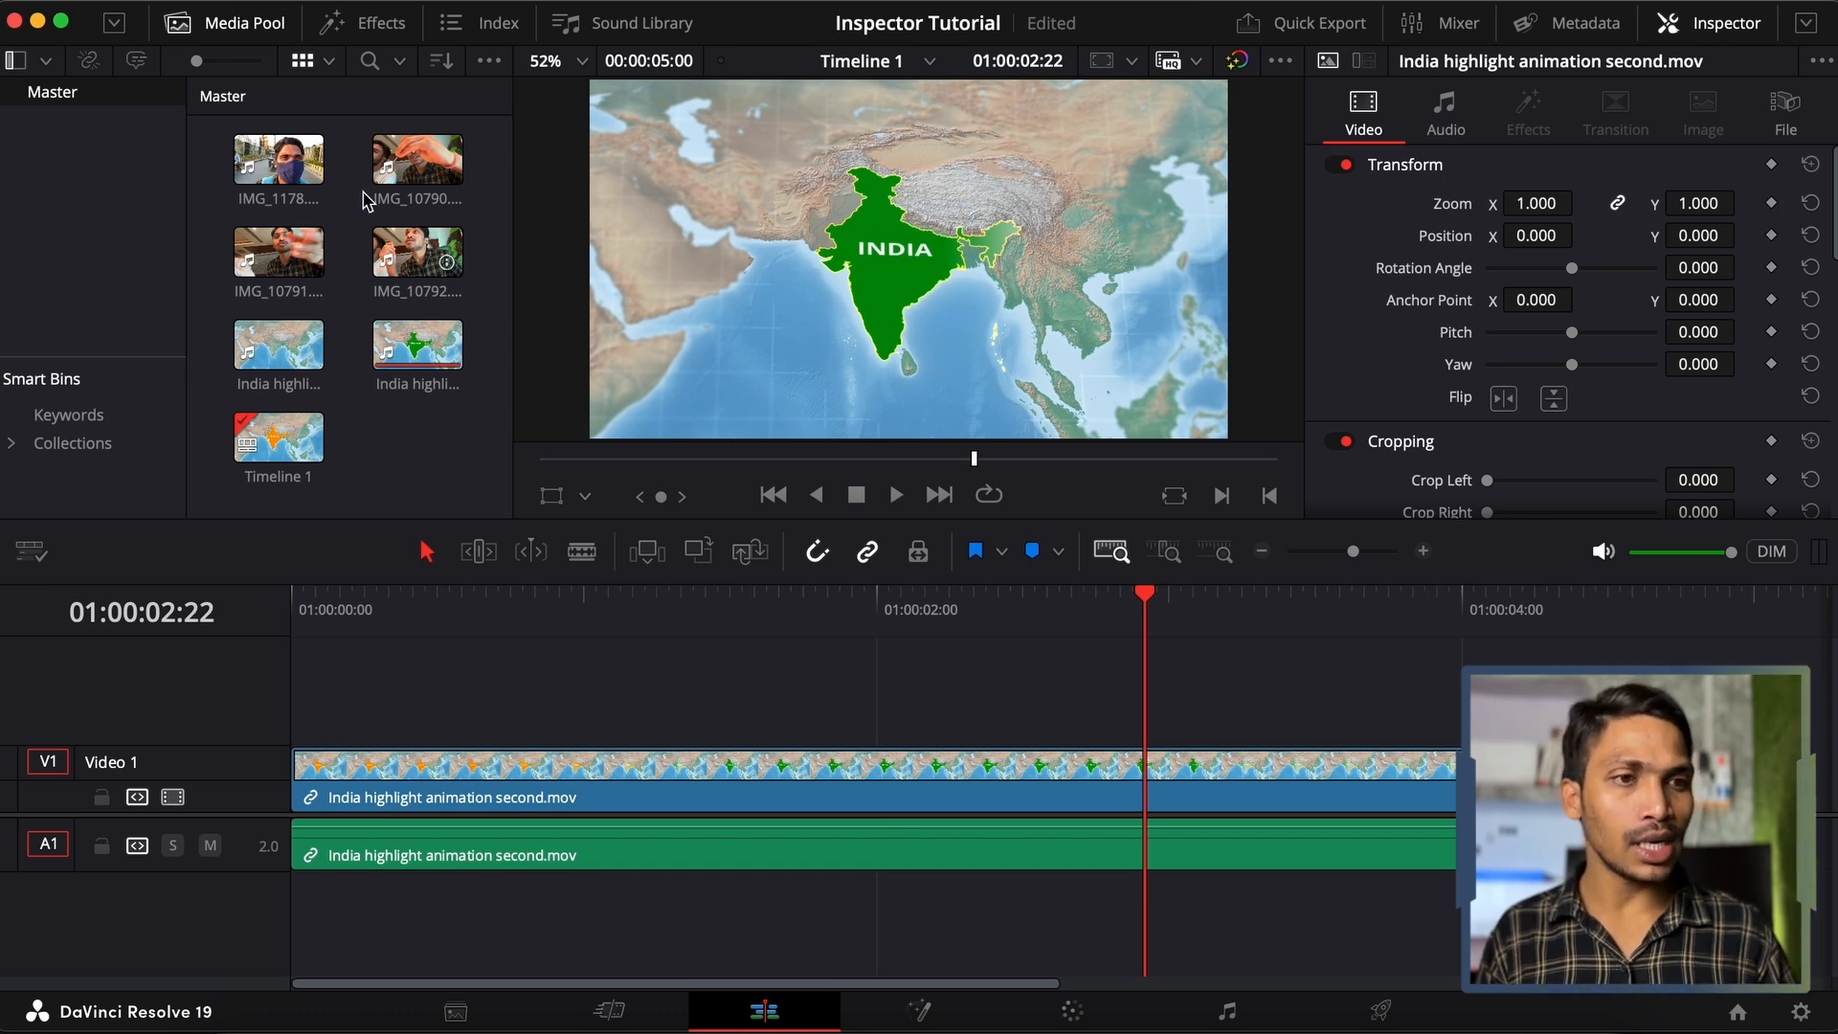
pyautogui.click(233, 1020)
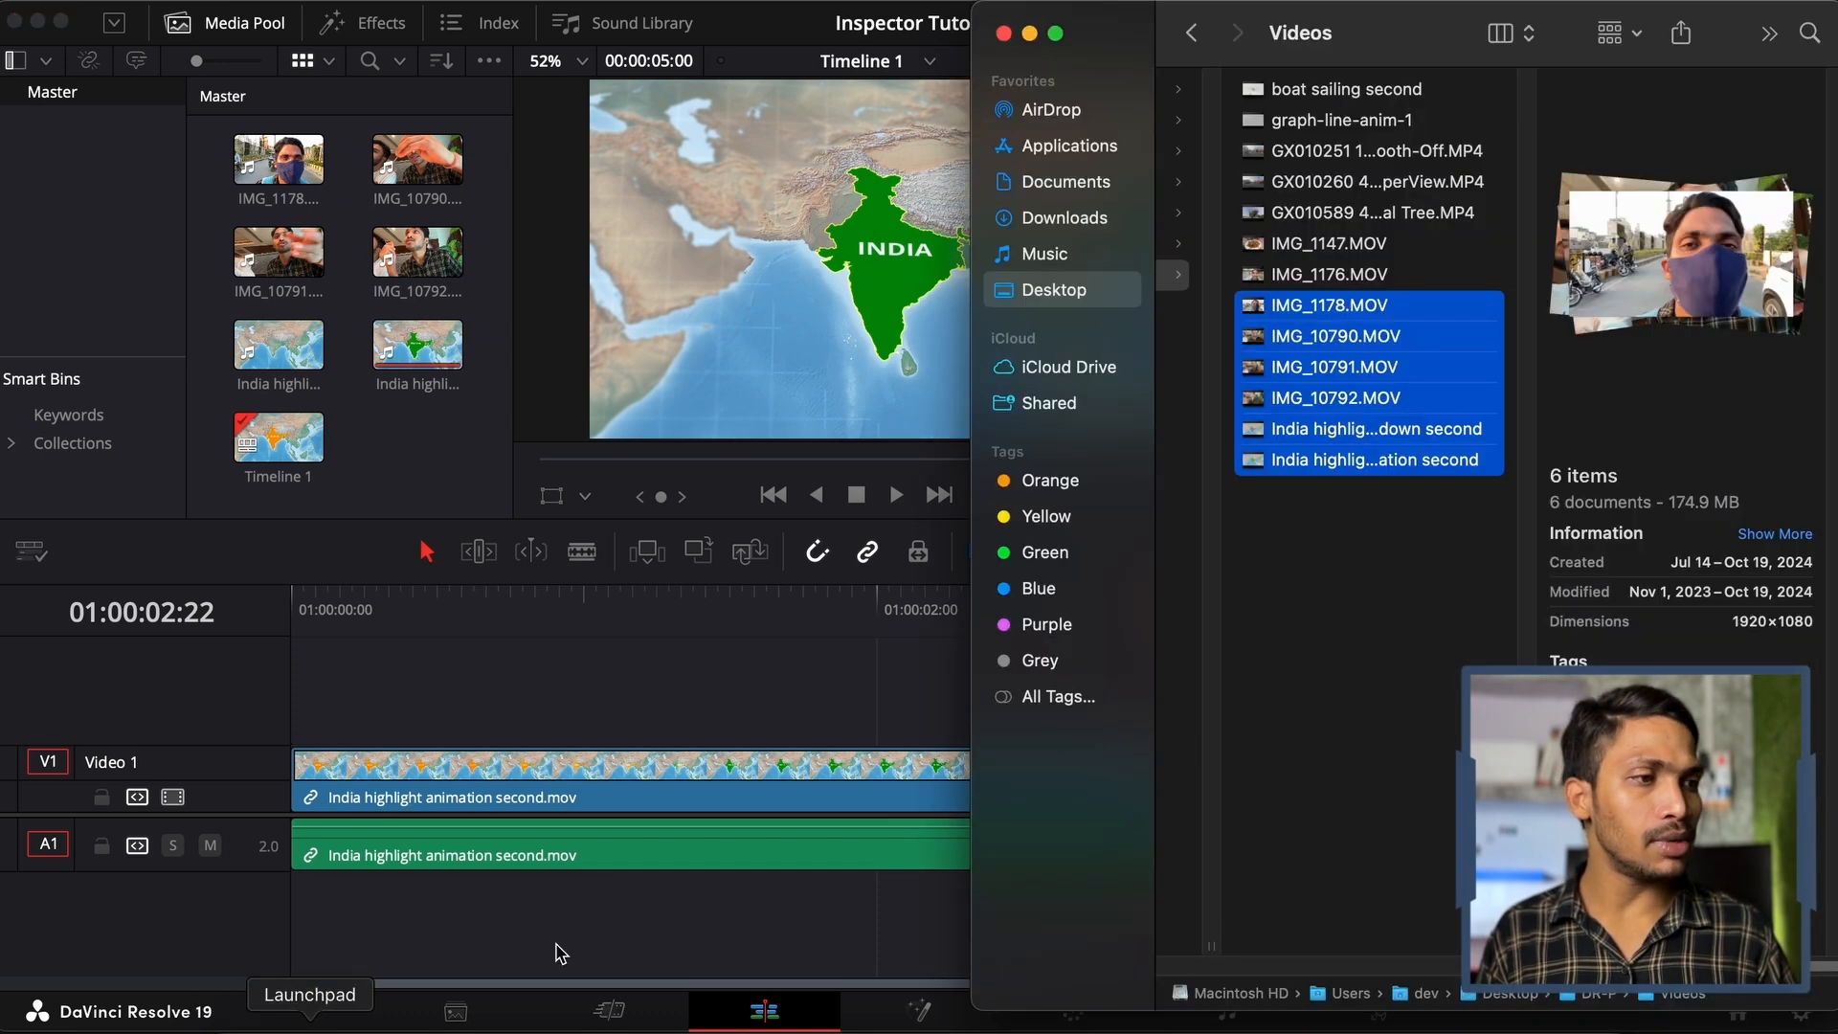
pyautogui.click(1382, 278)
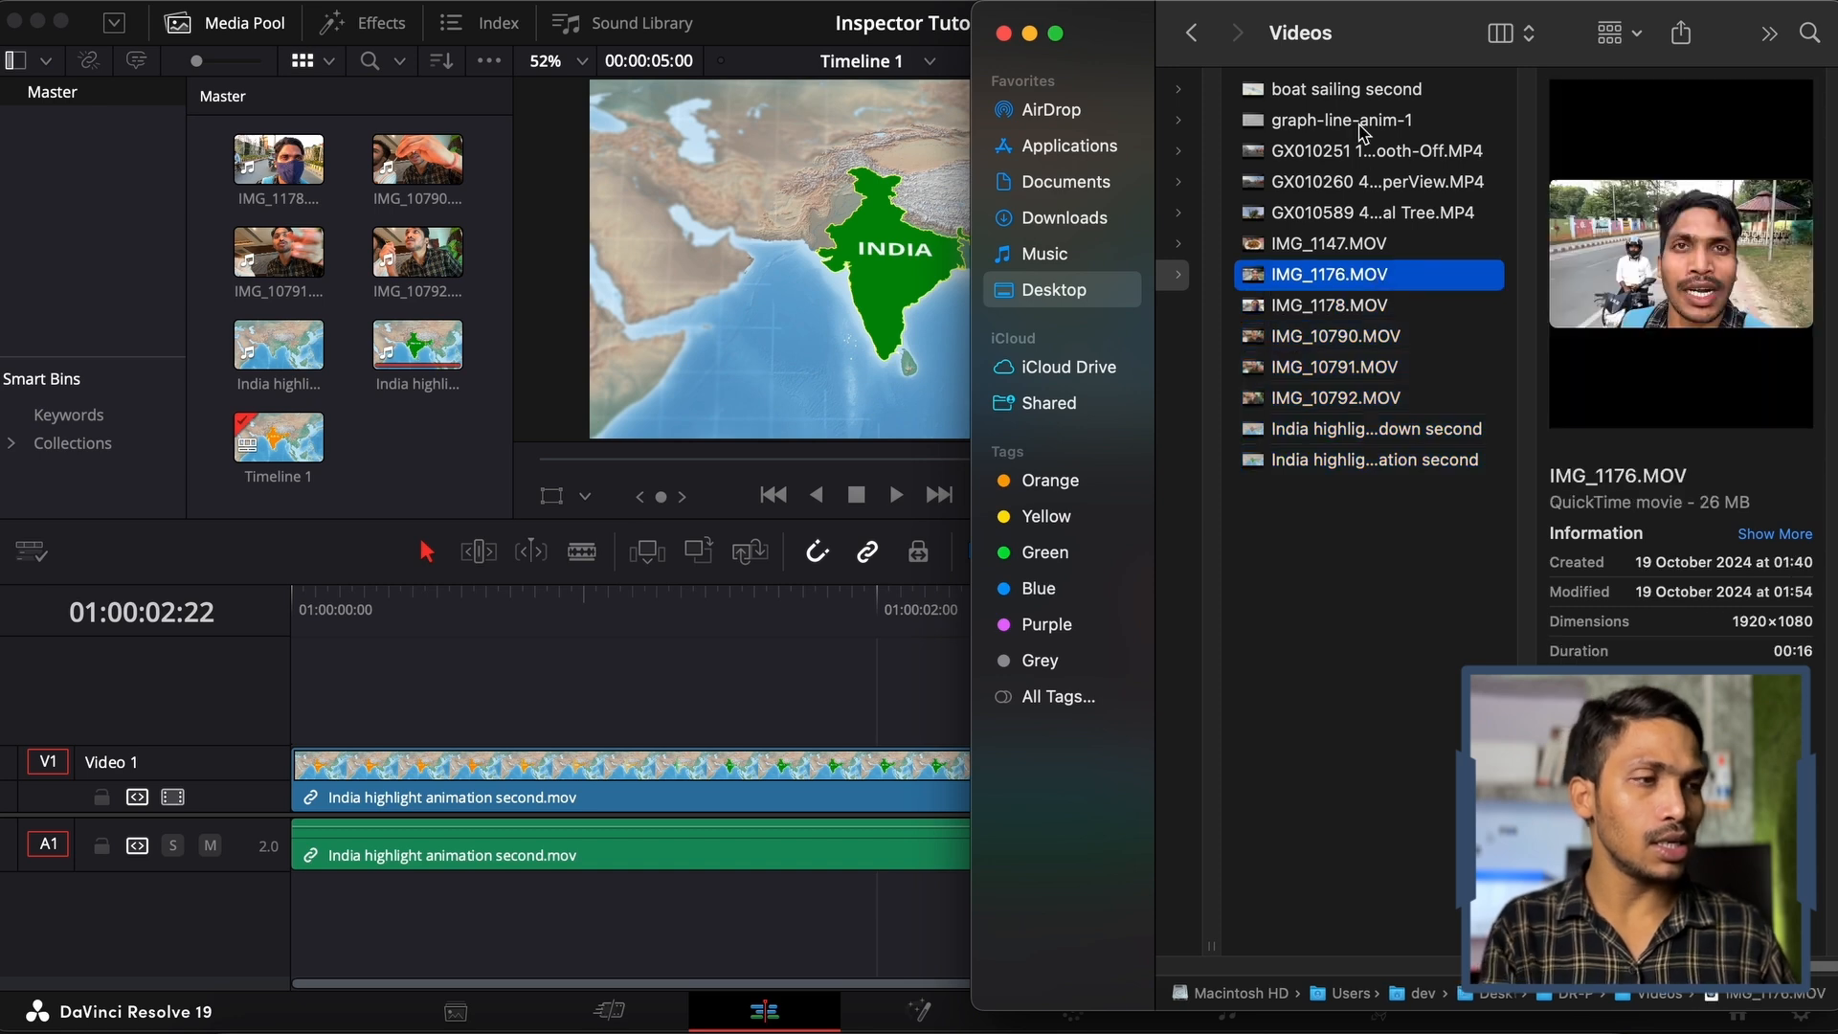
pyautogui.keyDown('shift'); pyautogui.click(1344, 96); pyautogui.keyUp('shift')
pyautogui.moveTo(1344, 96); pyautogui.dragTo(381, 407)
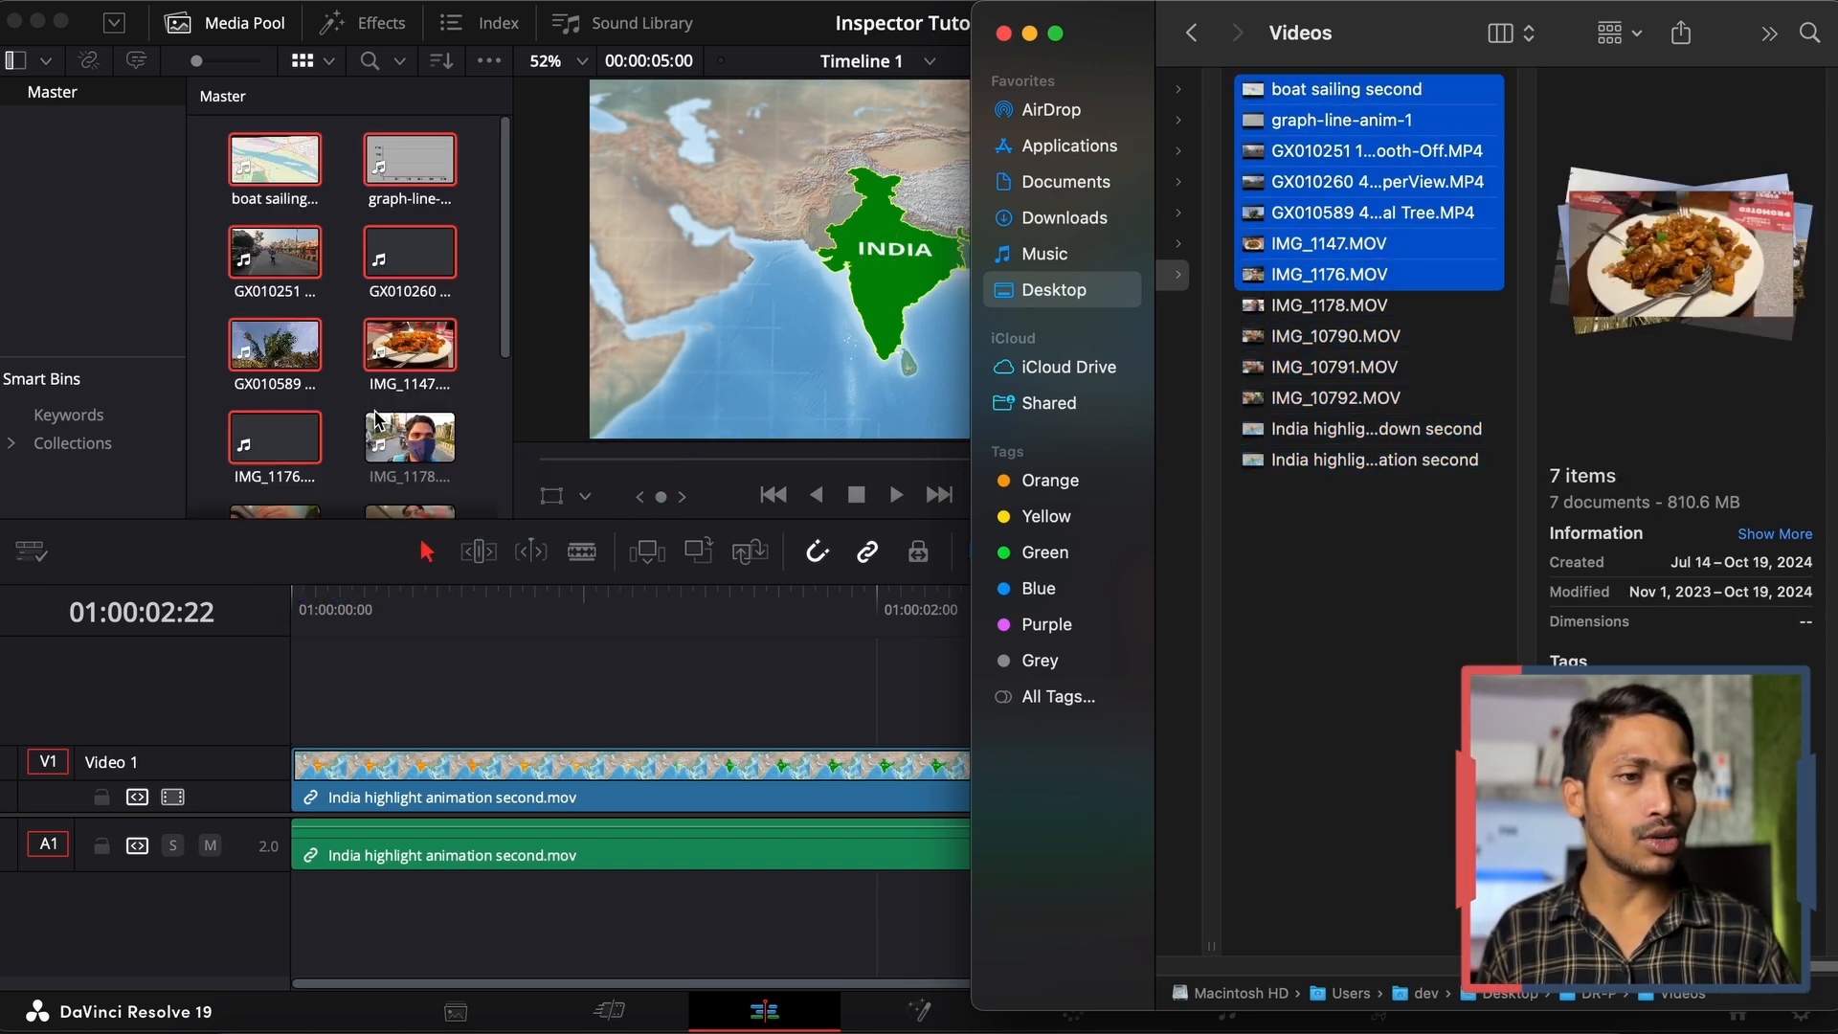
# Place the graph-line-anim-1 clip after the map clip on the timeline and add markers at 01:00:05:19 and 01:00:08:00
pyautogui.click(477, 261)
pyautogui.moveTo(413, 174); pyautogui.dragTo(1763, 774)
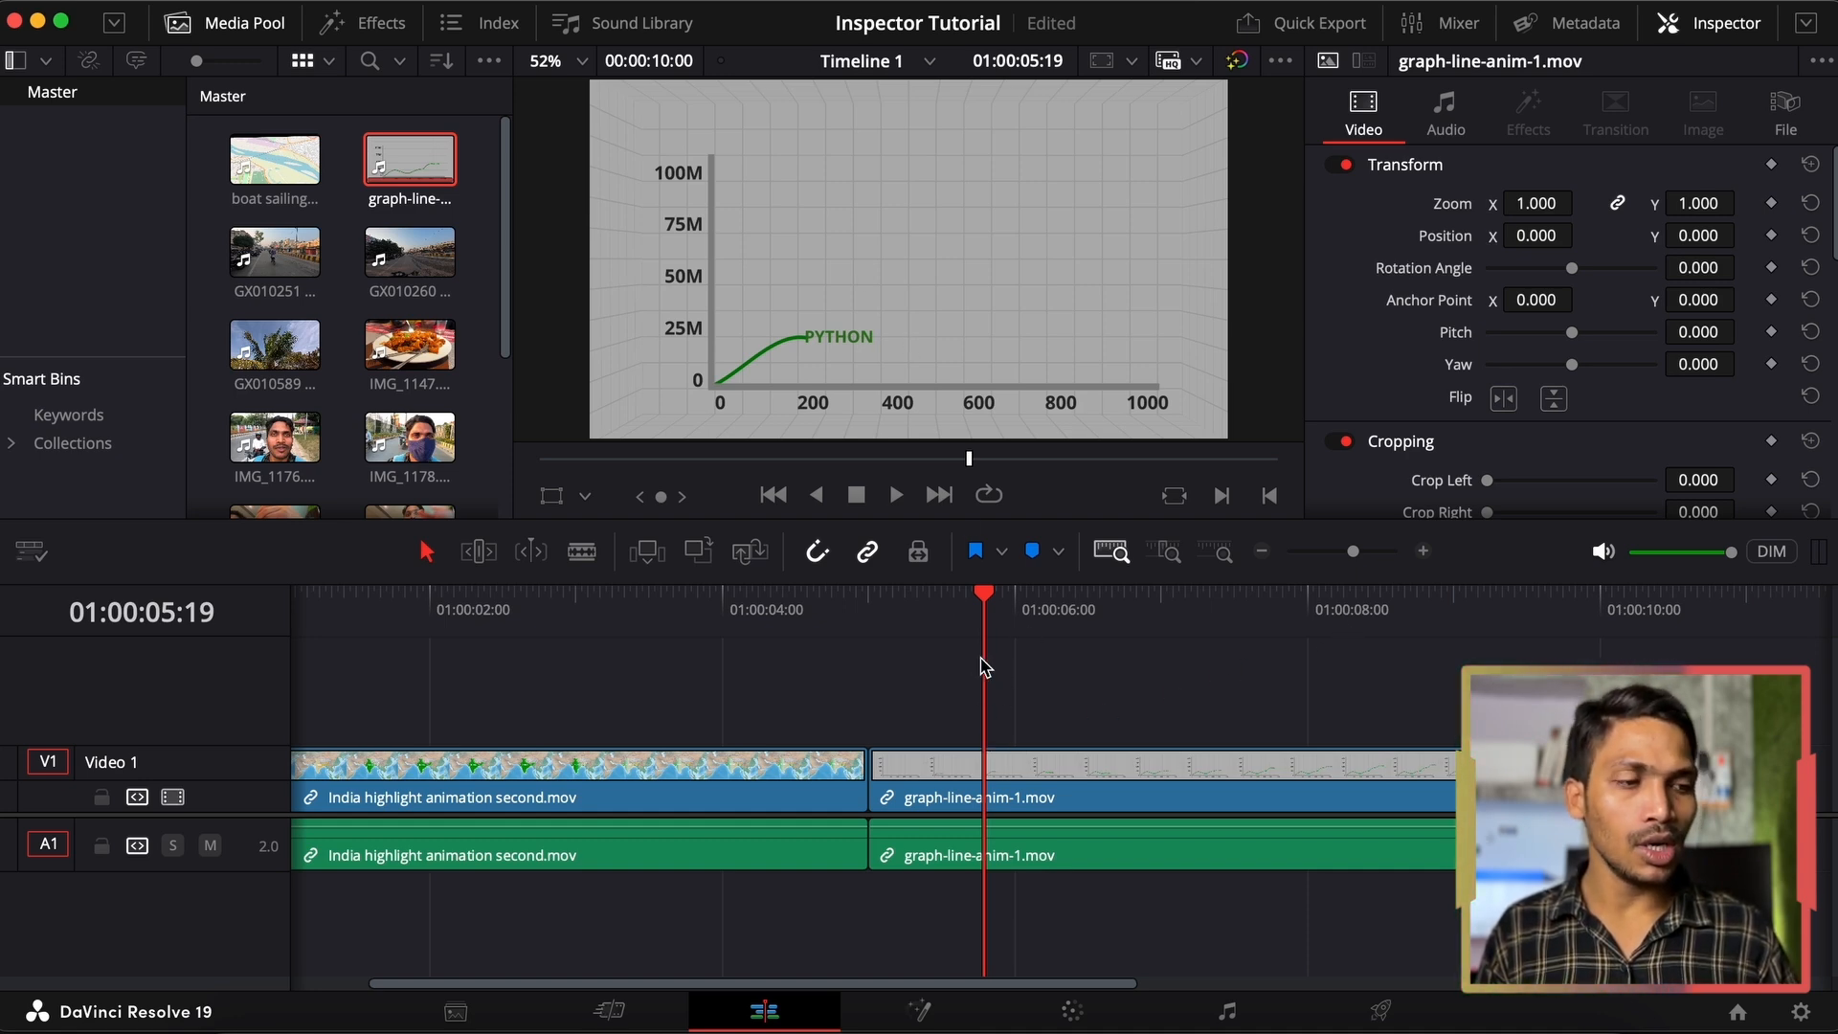
pyautogui.click(1032, 555)
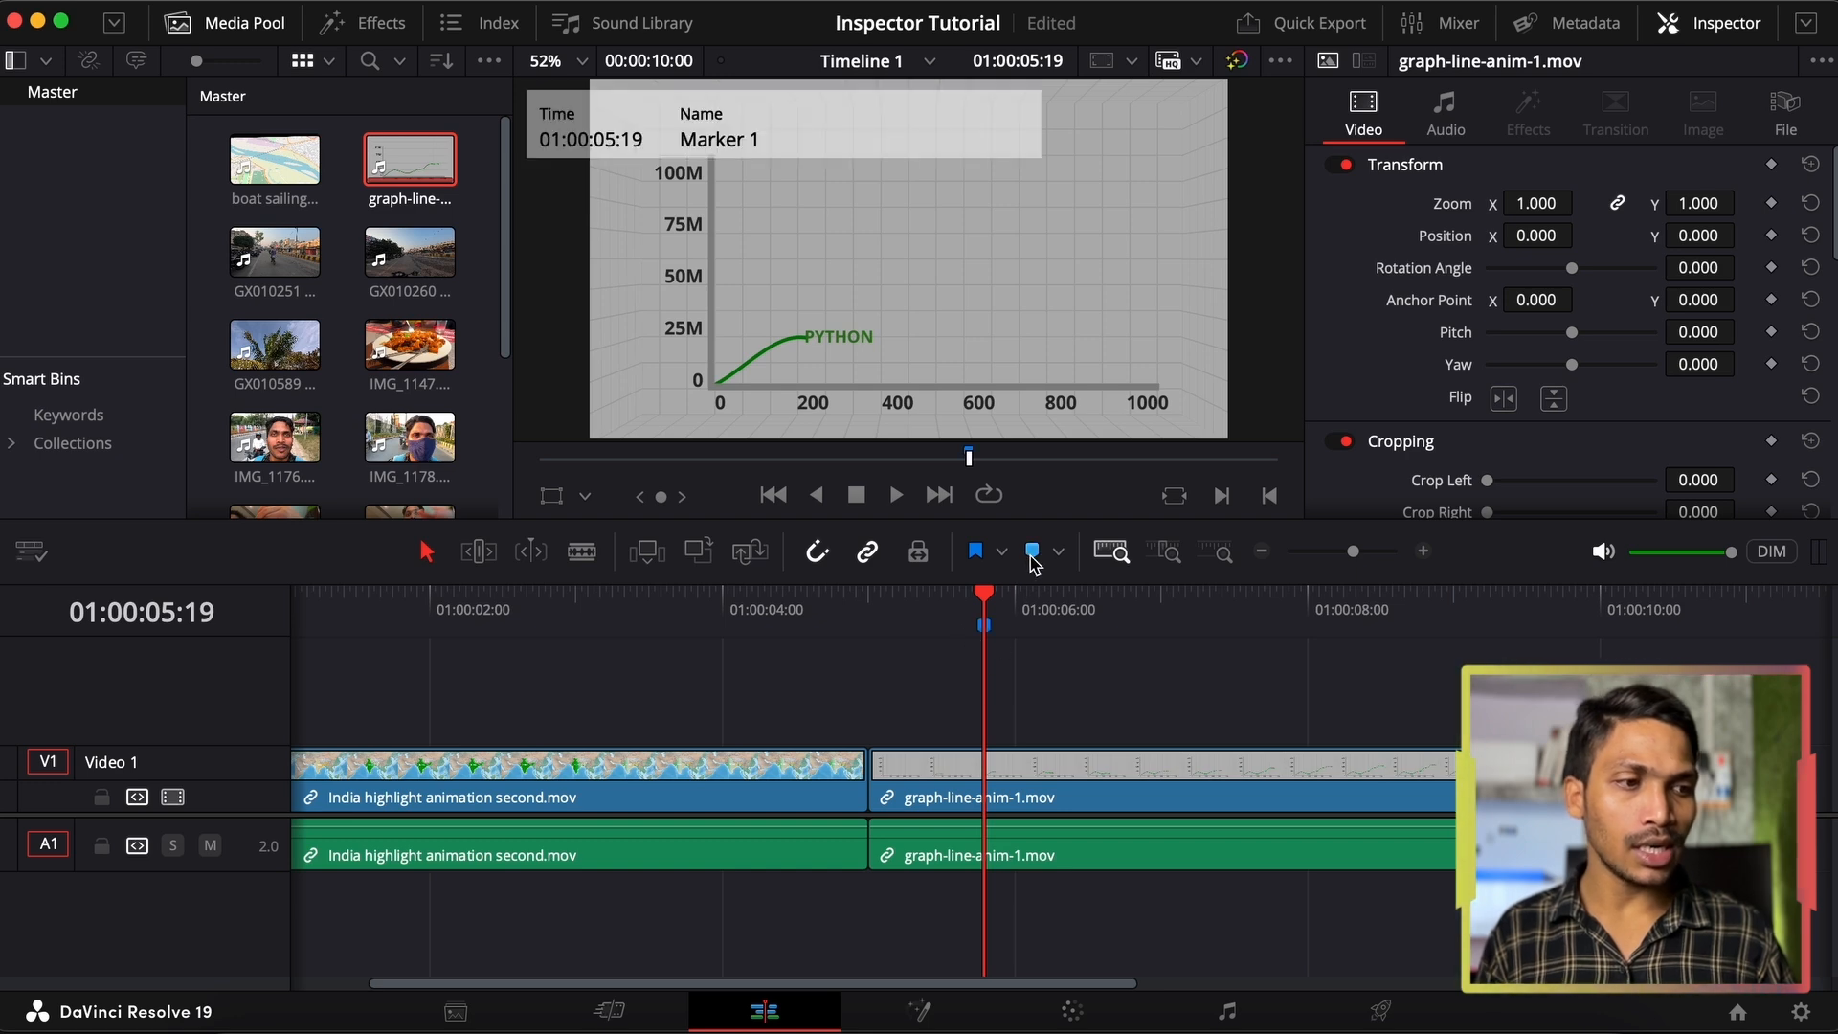
pyautogui.moveTo(1029, 600); pyautogui.dragTo(1306, 603)
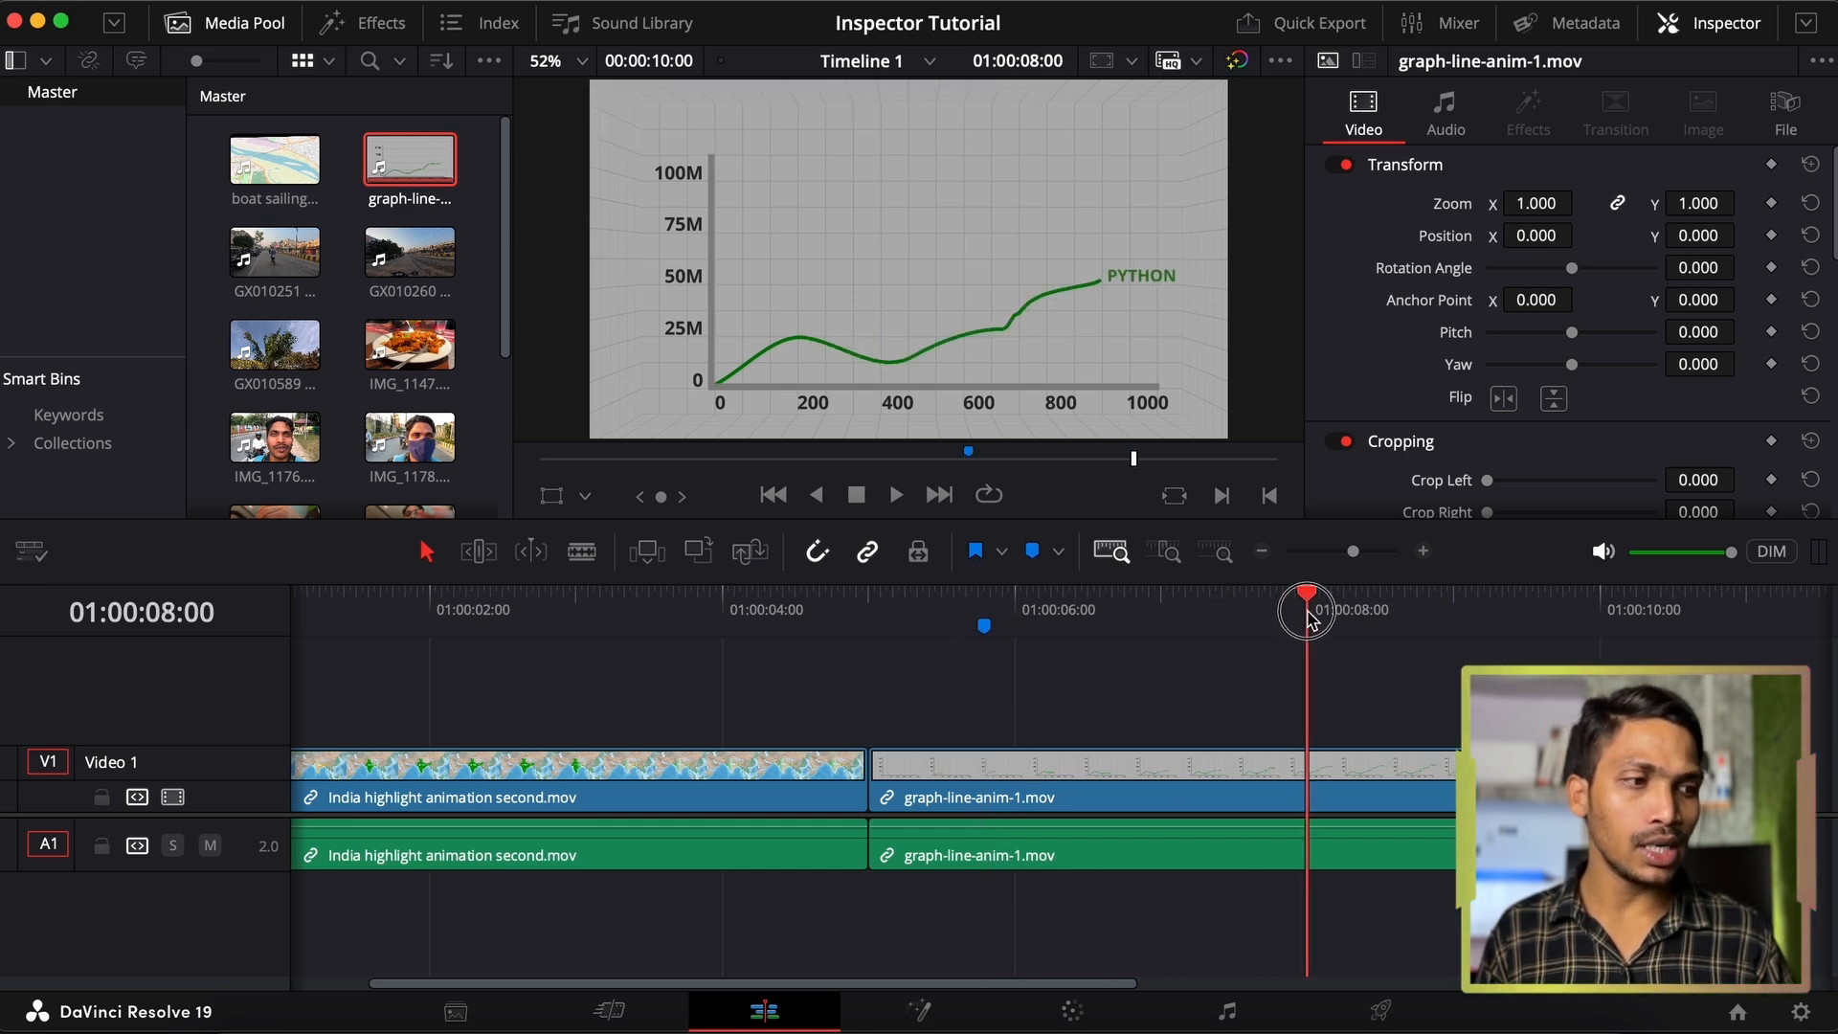
pyautogui.click(1032, 551)
# Keyframe the graph clip's zoom from 1.000 at the first marker to 1.500 at the second marker
pyautogui.click(987, 617)
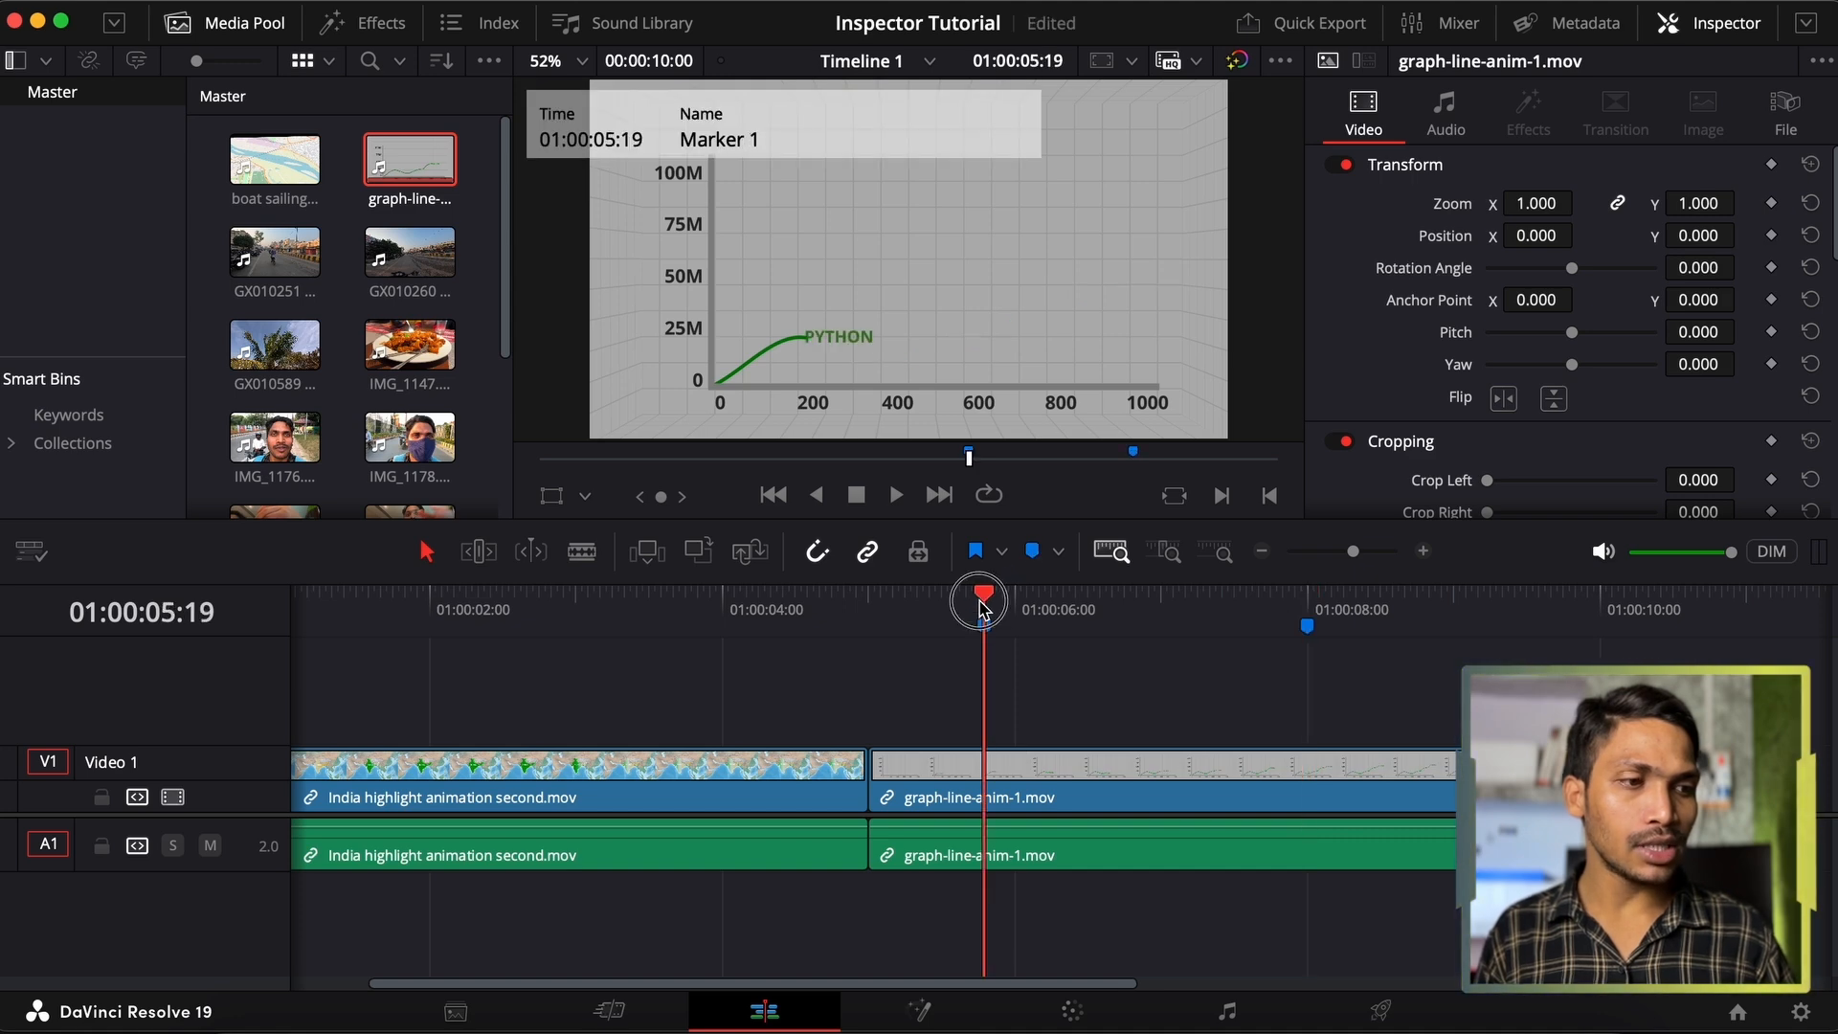
pyautogui.click(1772, 204)
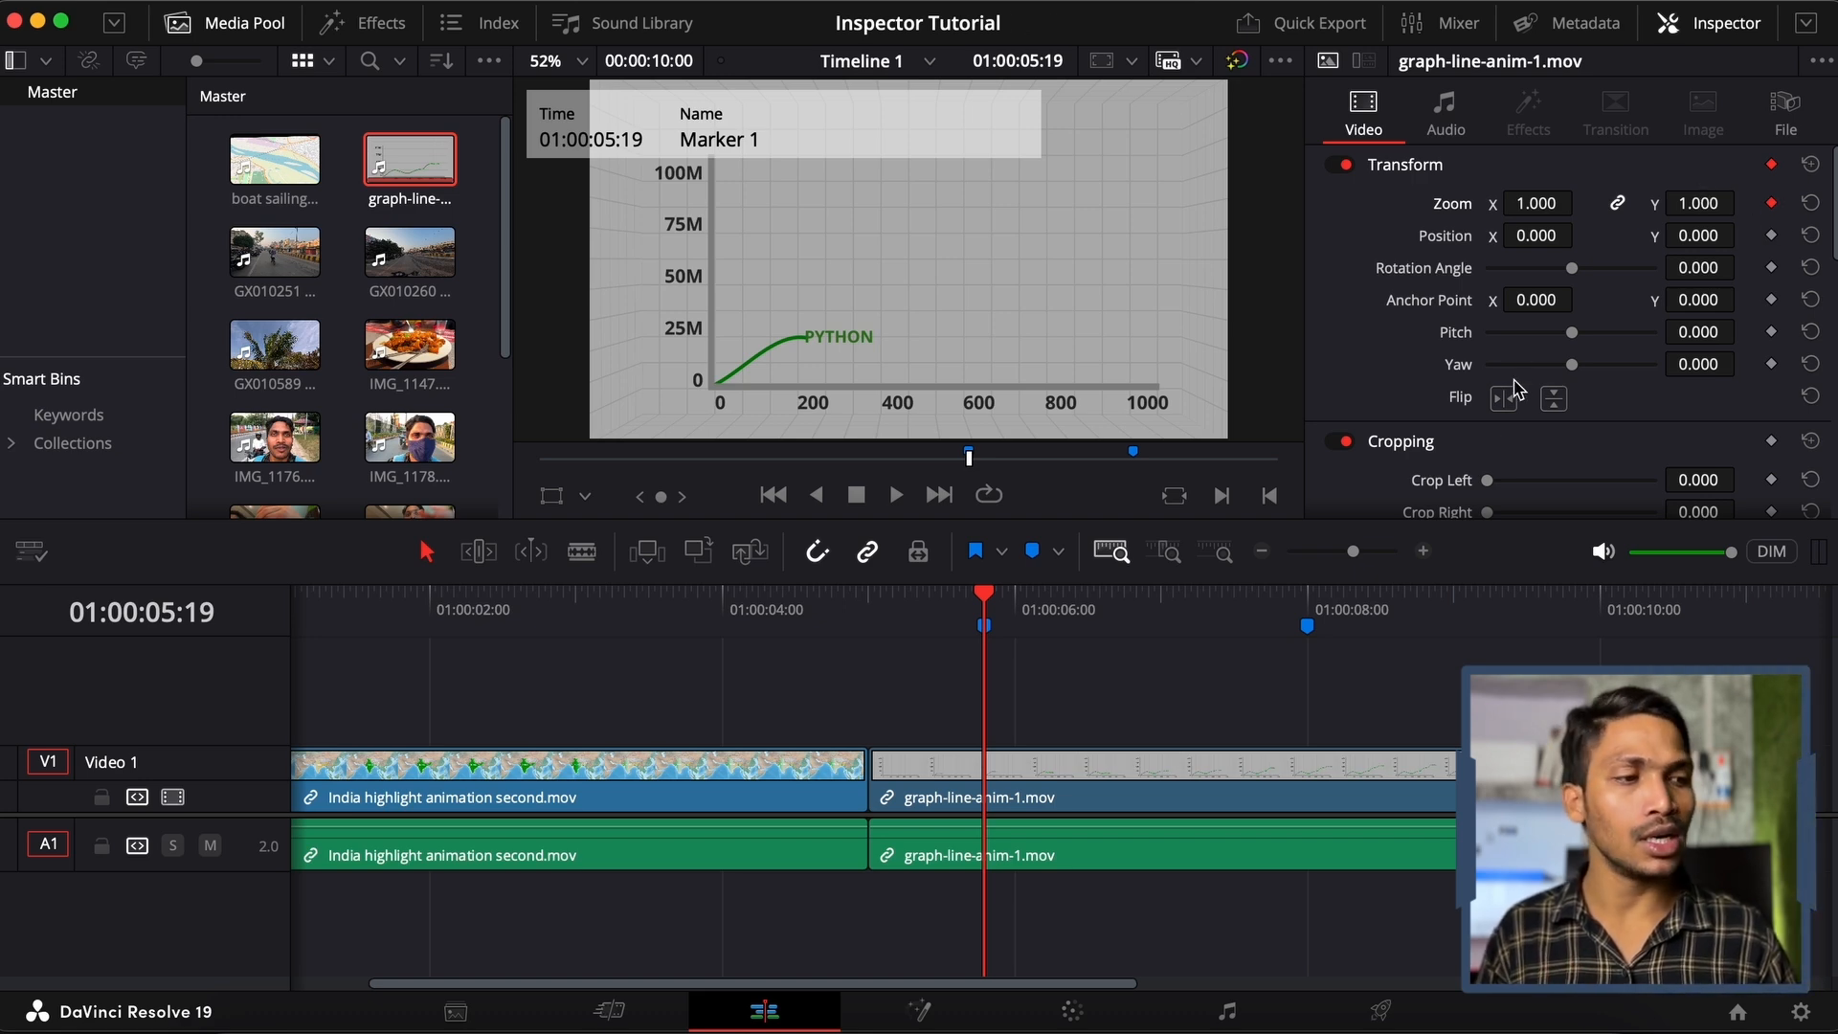
pyautogui.moveTo(990, 591); pyautogui.dragTo(1306, 590)
pyautogui.moveTo(1543, 216)
pyautogui.mouseDown()
pyautogui.moveTo(1613, 203)
pyautogui.moveTo(1536, 212)
pyautogui.mouseUp()
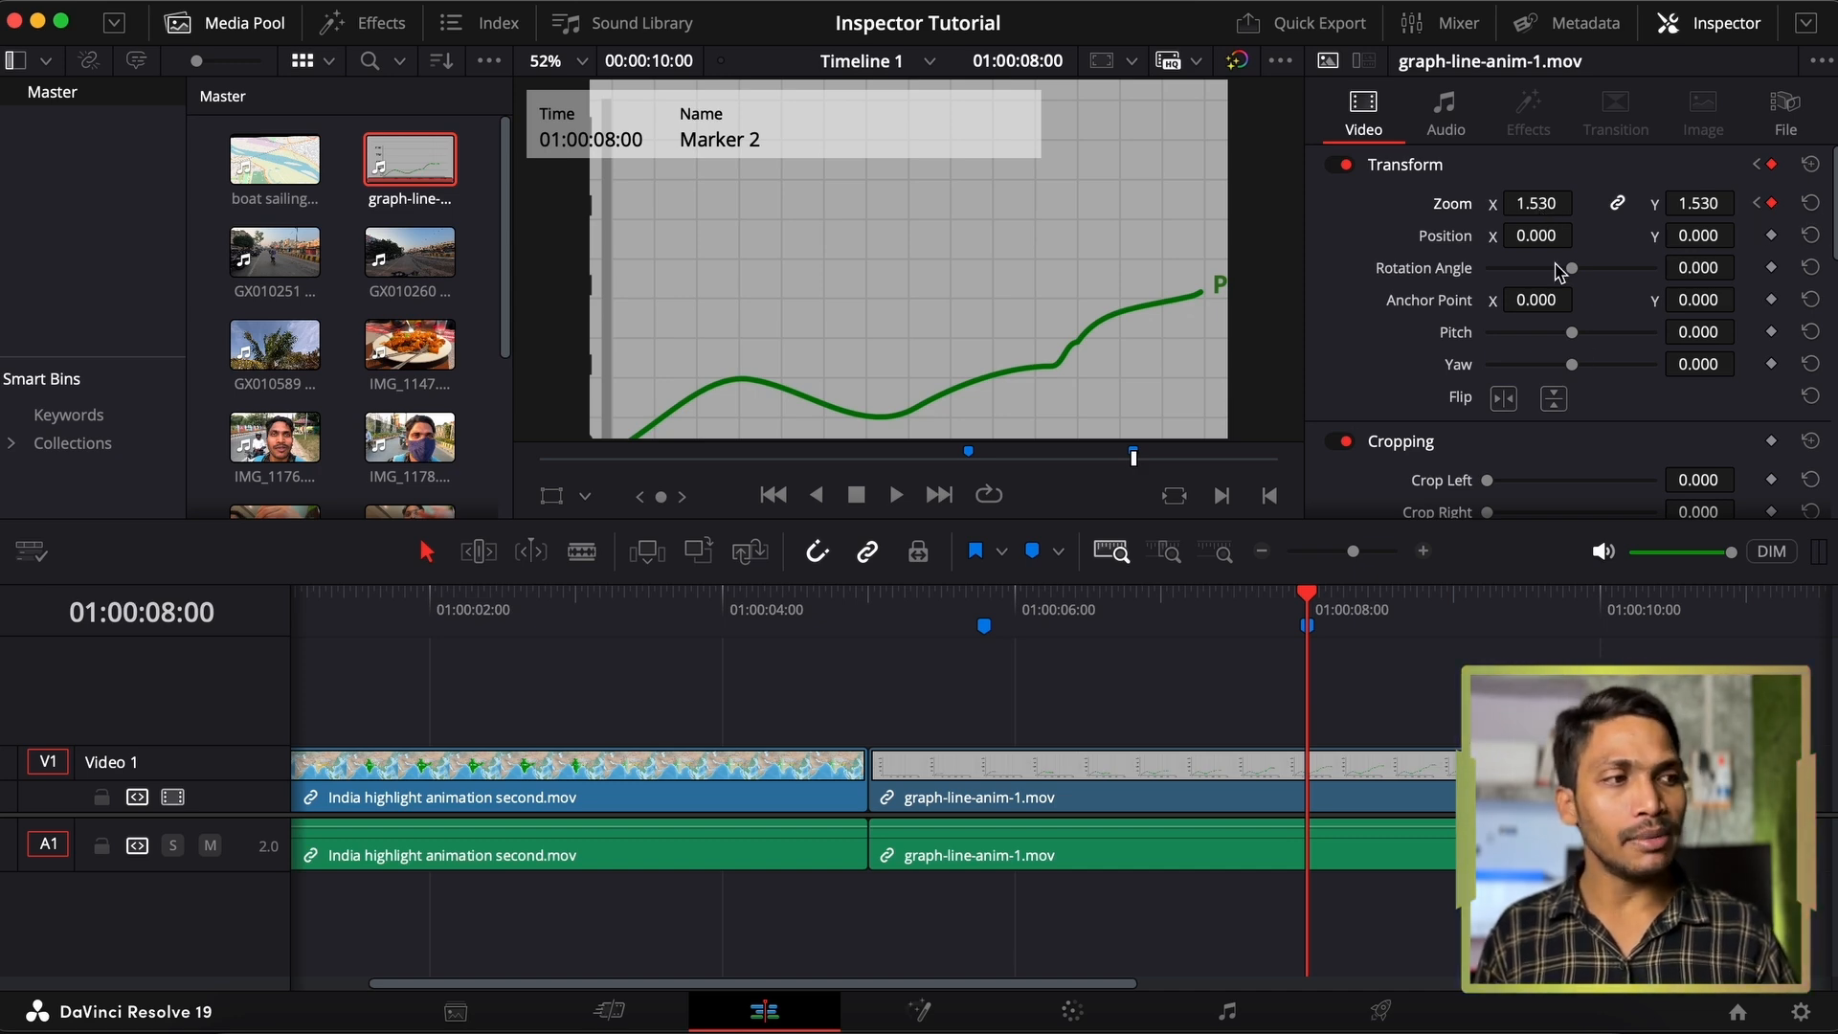
pyautogui.click(1541, 206)
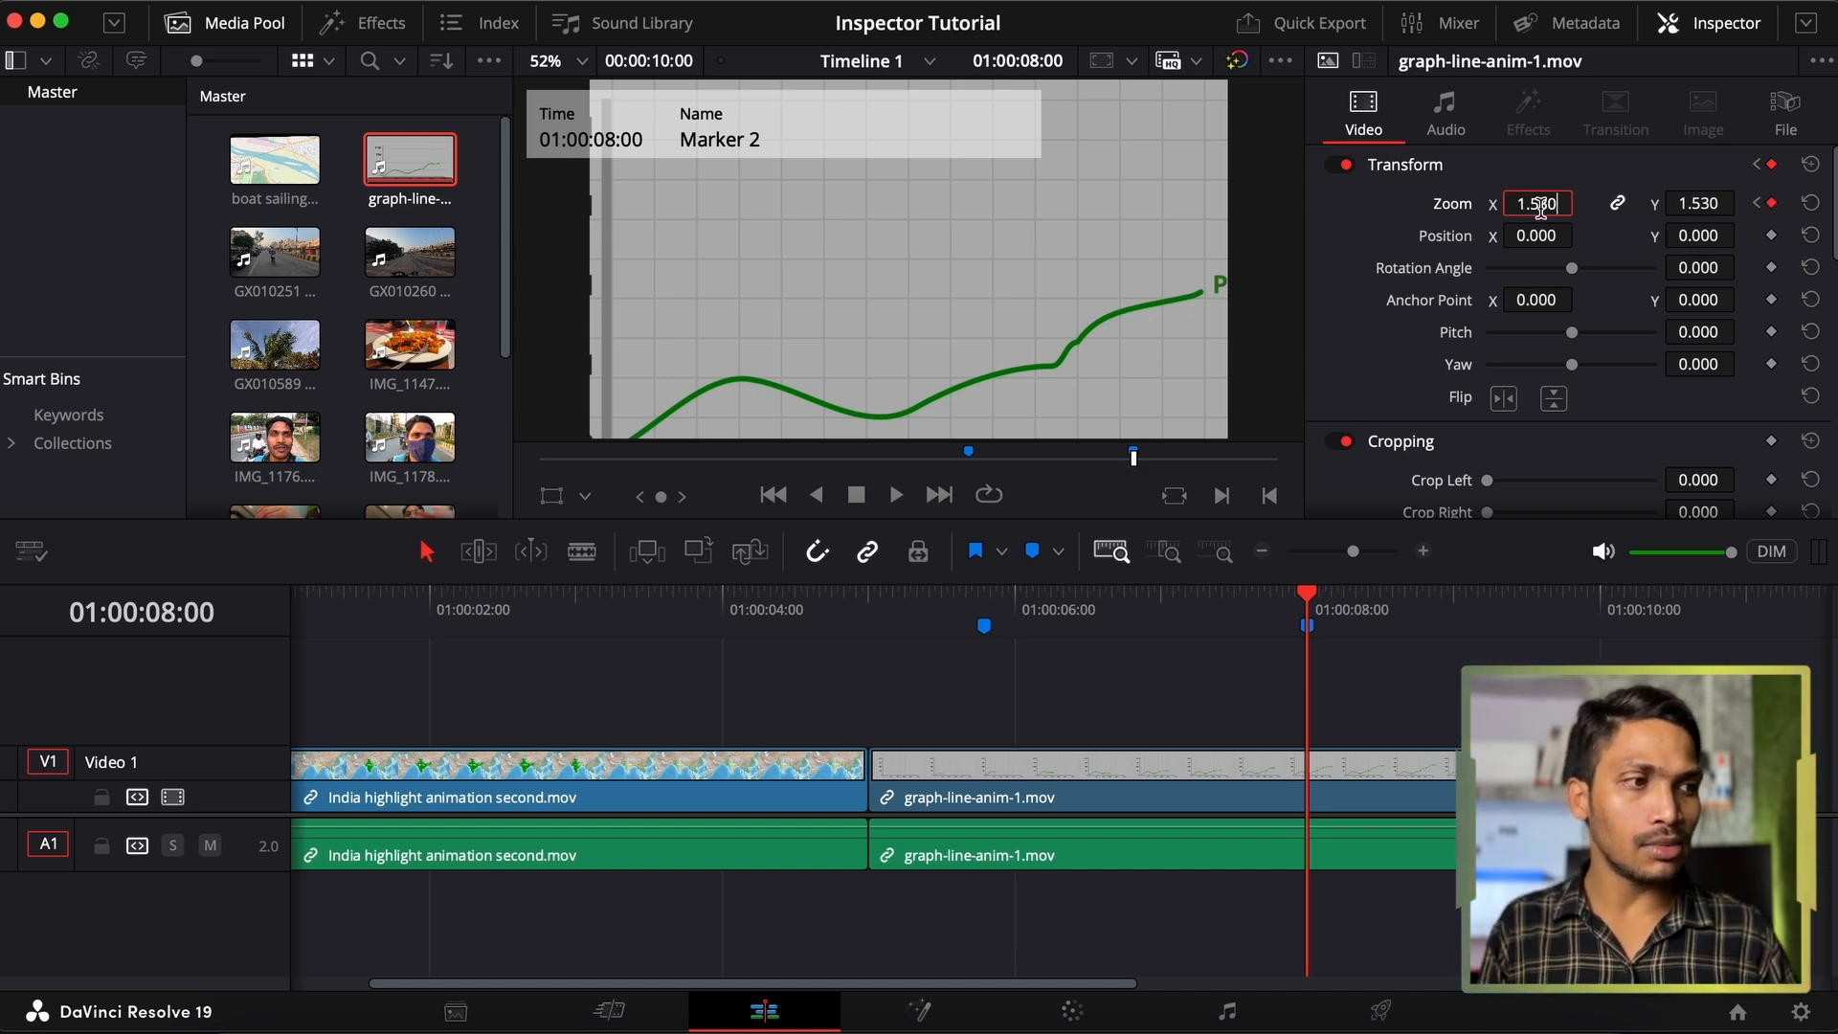
pyautogui.doubleClick(1541, 207)
pyautogui.press('BackSpace')
pyautogui.write('1.5')
pyautogui.press('Return')
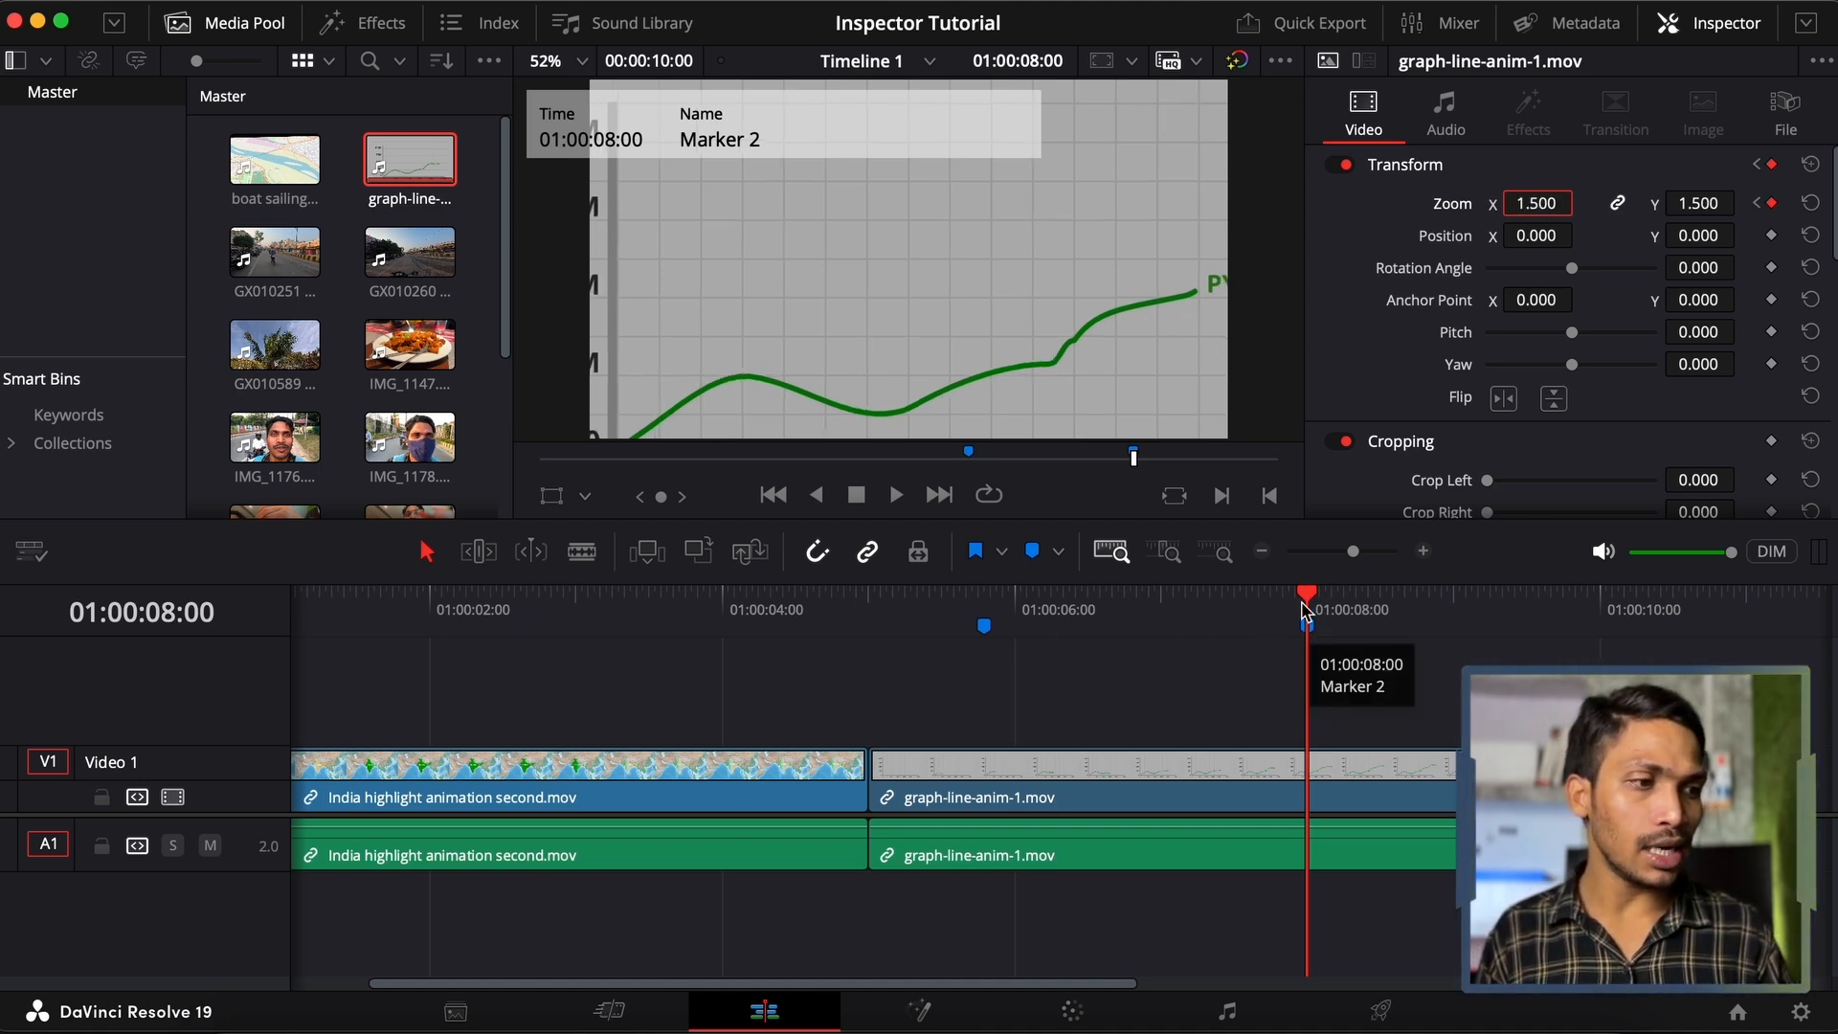
# Play back the graph clip from near its start to preview the zoom animation
pyautogui.click(917, 605)
pyautogui.press('space')
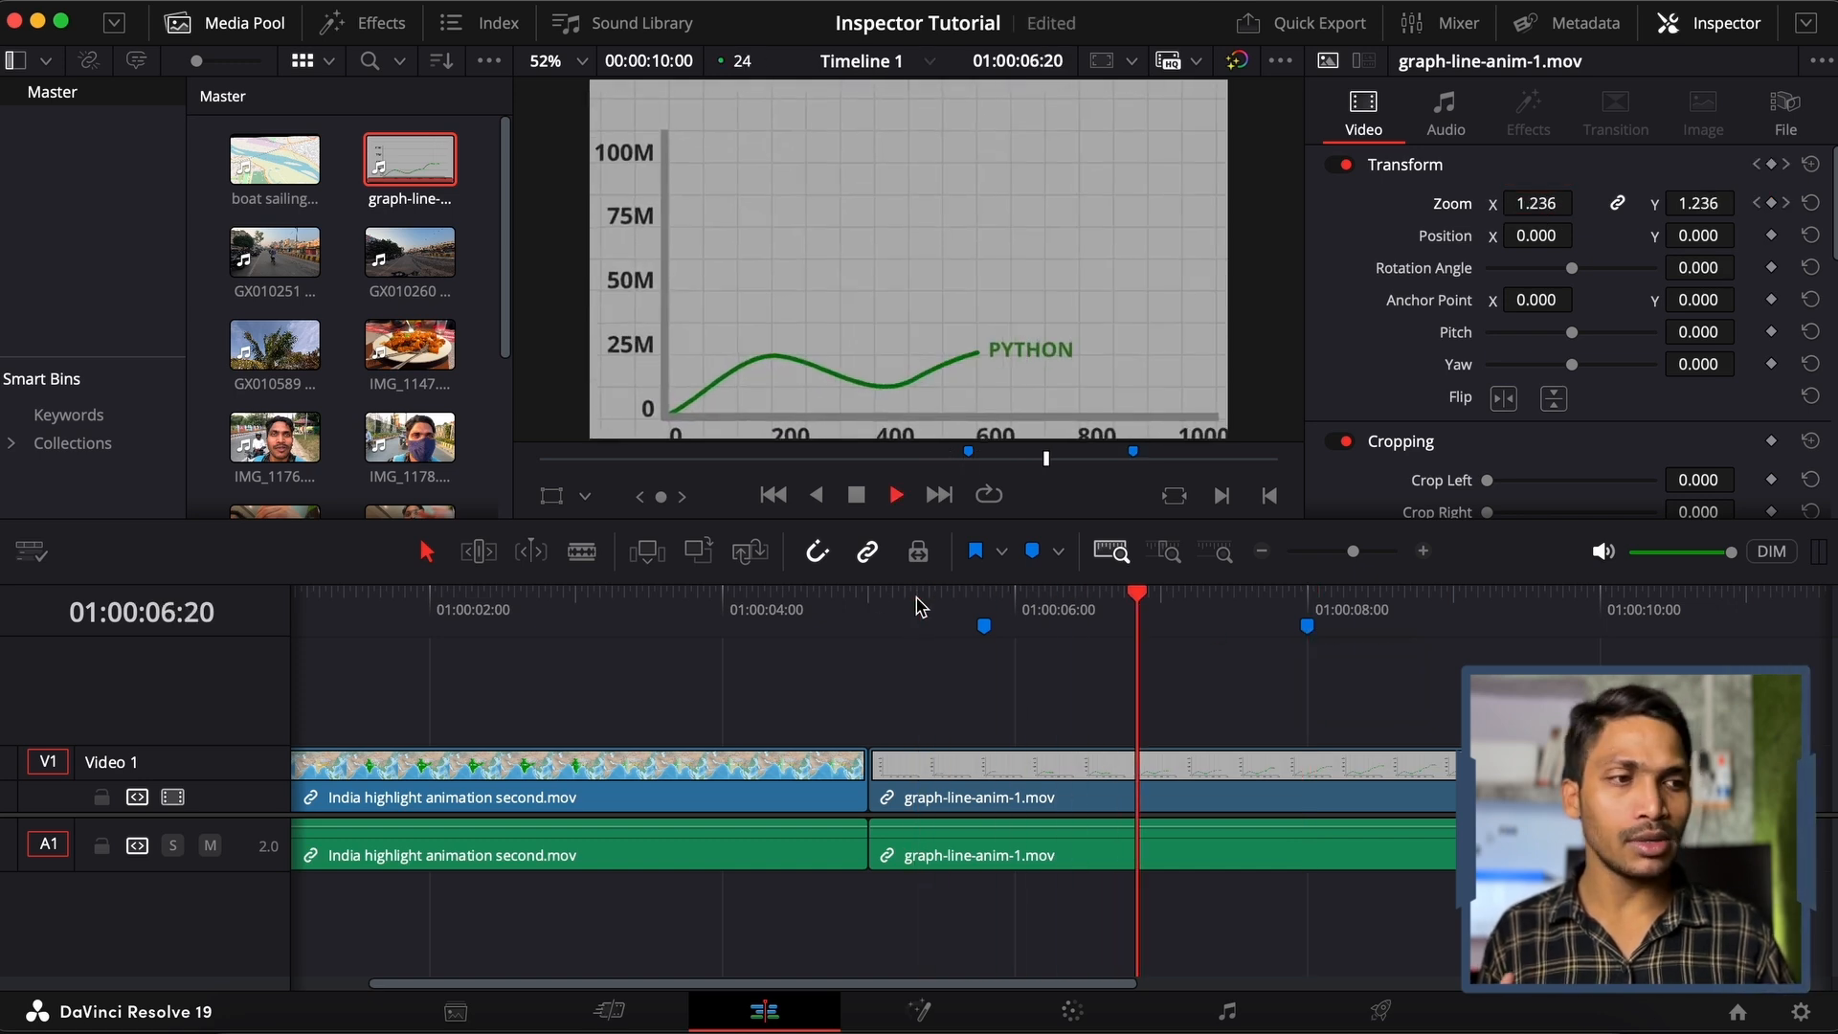
pyautogui.press('space')
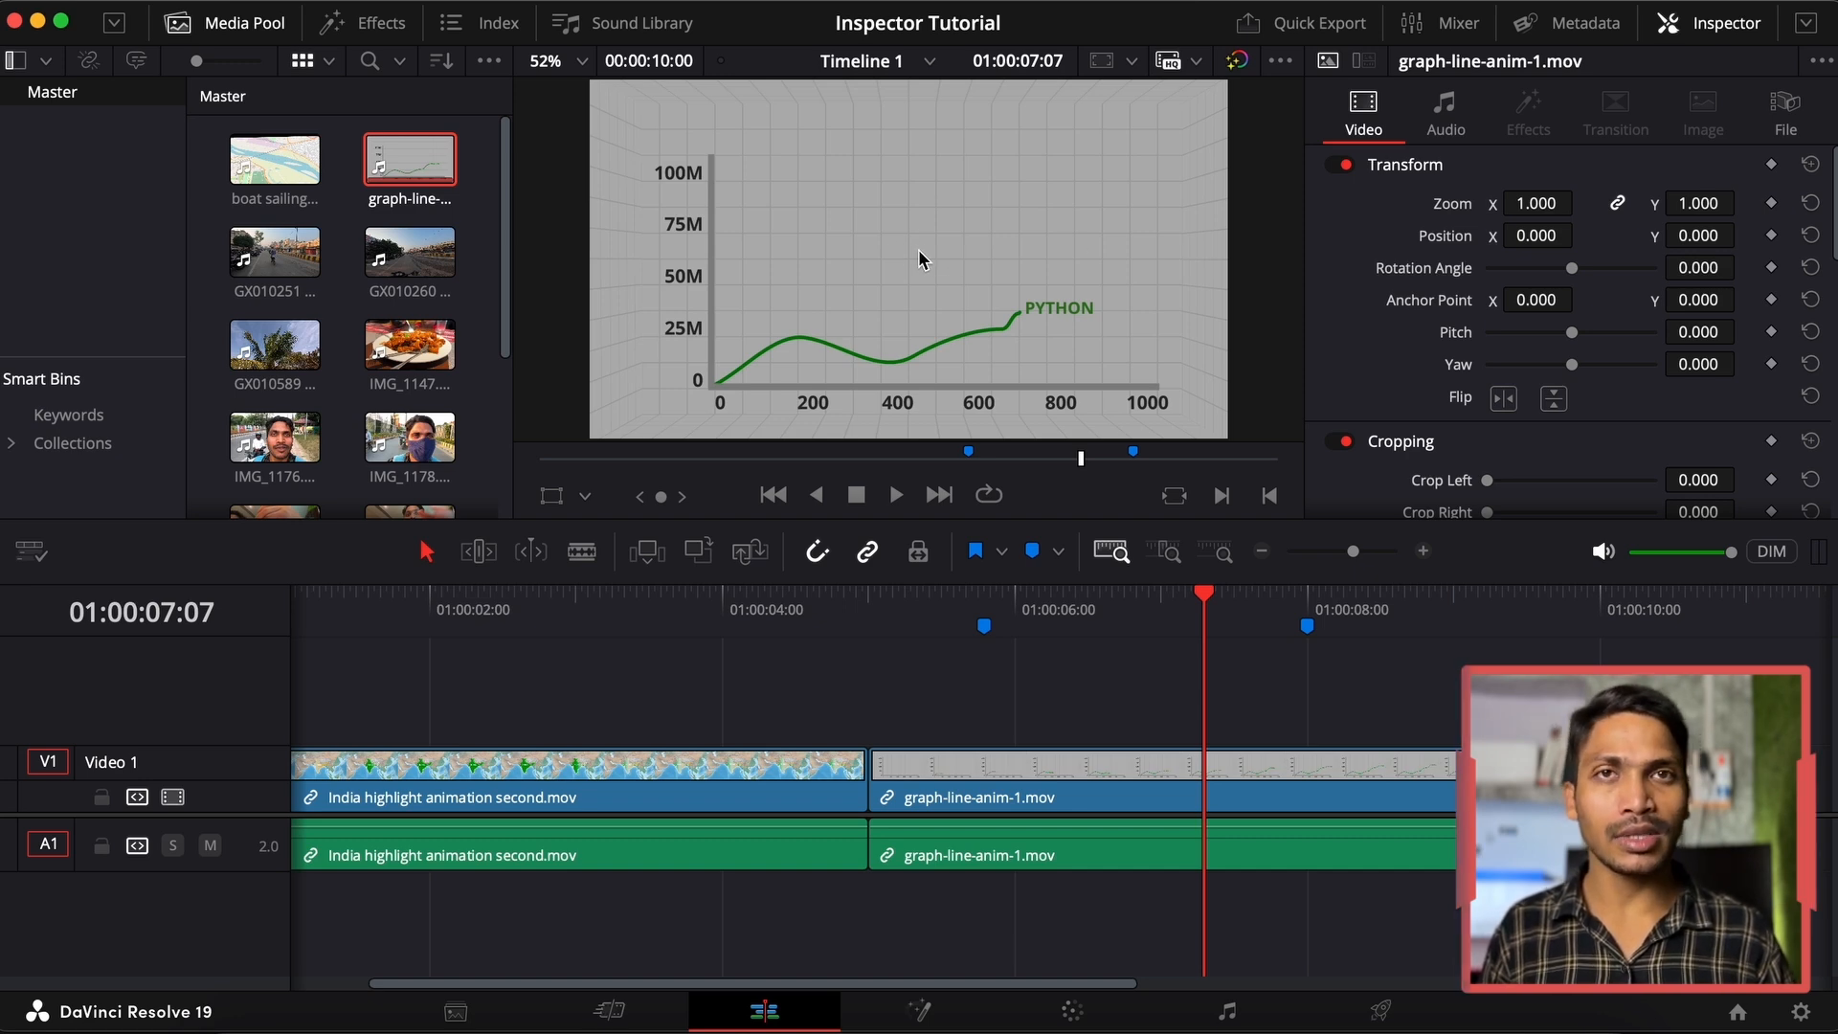
# Try a zoom of 1.020 on the graph clip and reset all of its Transform settings
pyautogui.moveTo(1530, 209)
pyautogui.mouseDown()
pyautogui.moveTo(1570, 209)
pyautogui.moveTo(1517, 209)
pyautogui.moveTo(1532, 208)
pyautogui.mouseUp()
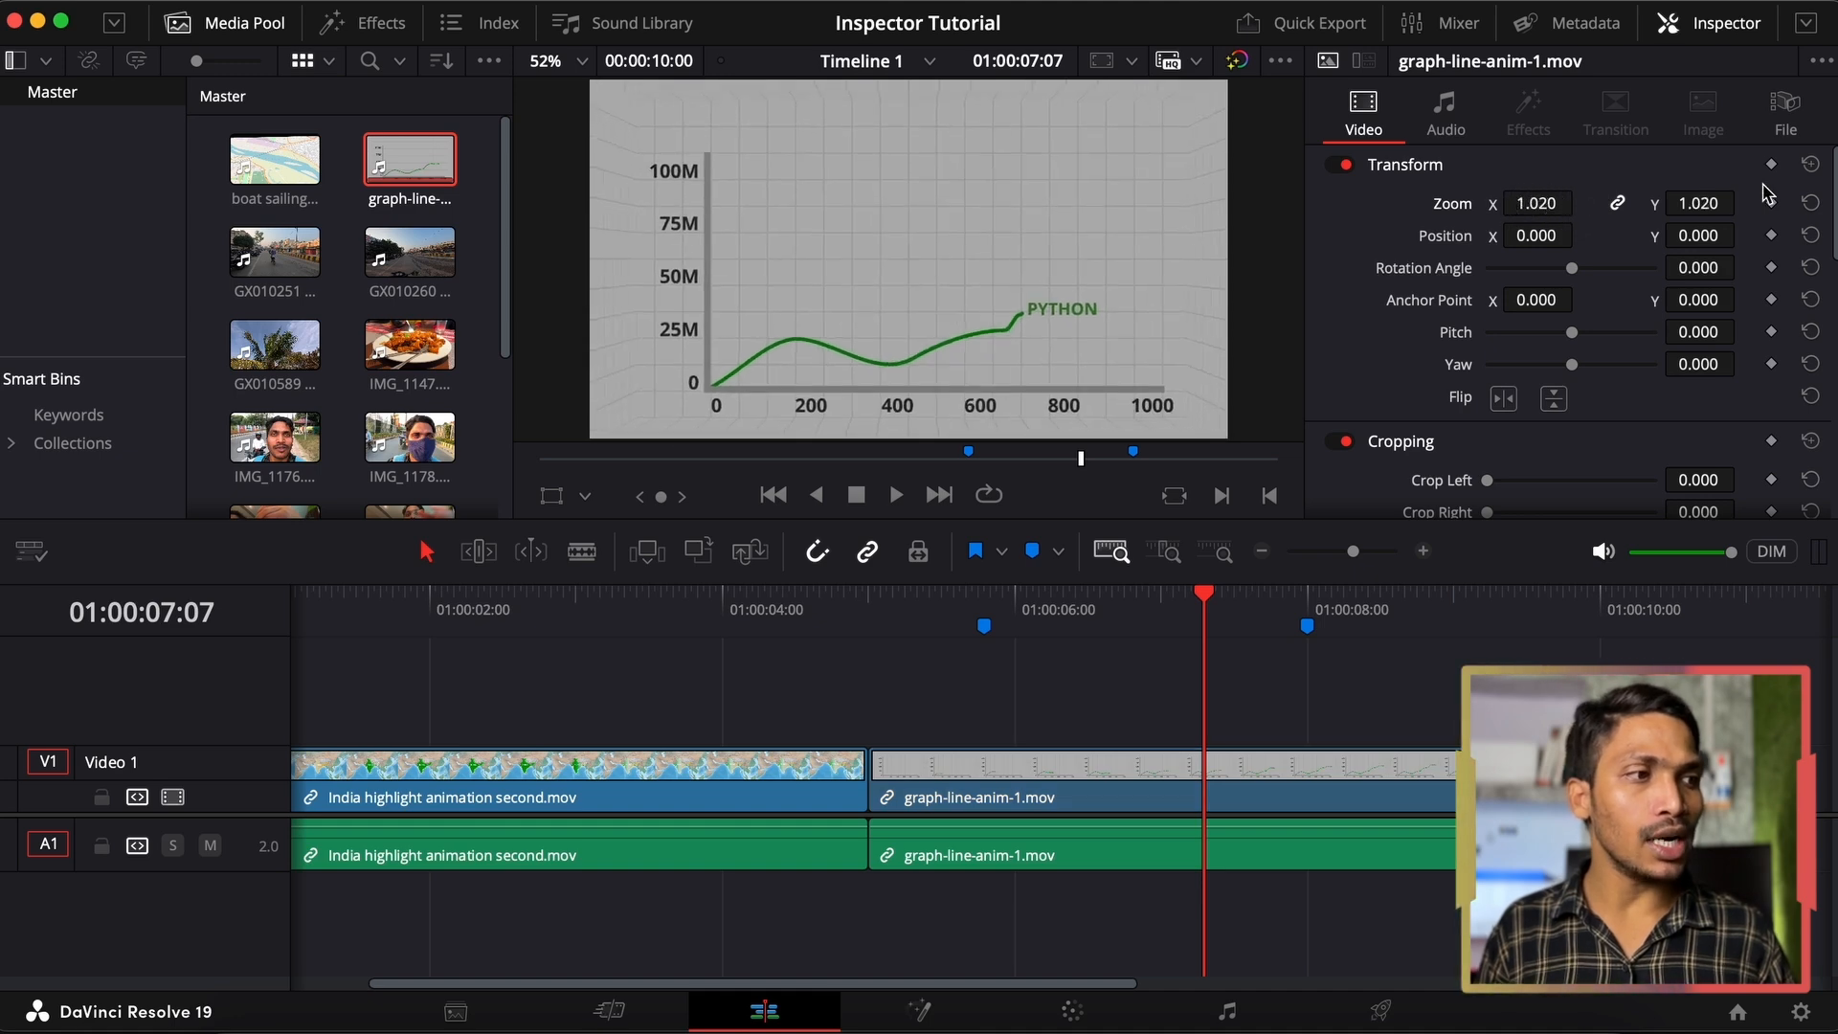
pyautogui.click(1810, 164)
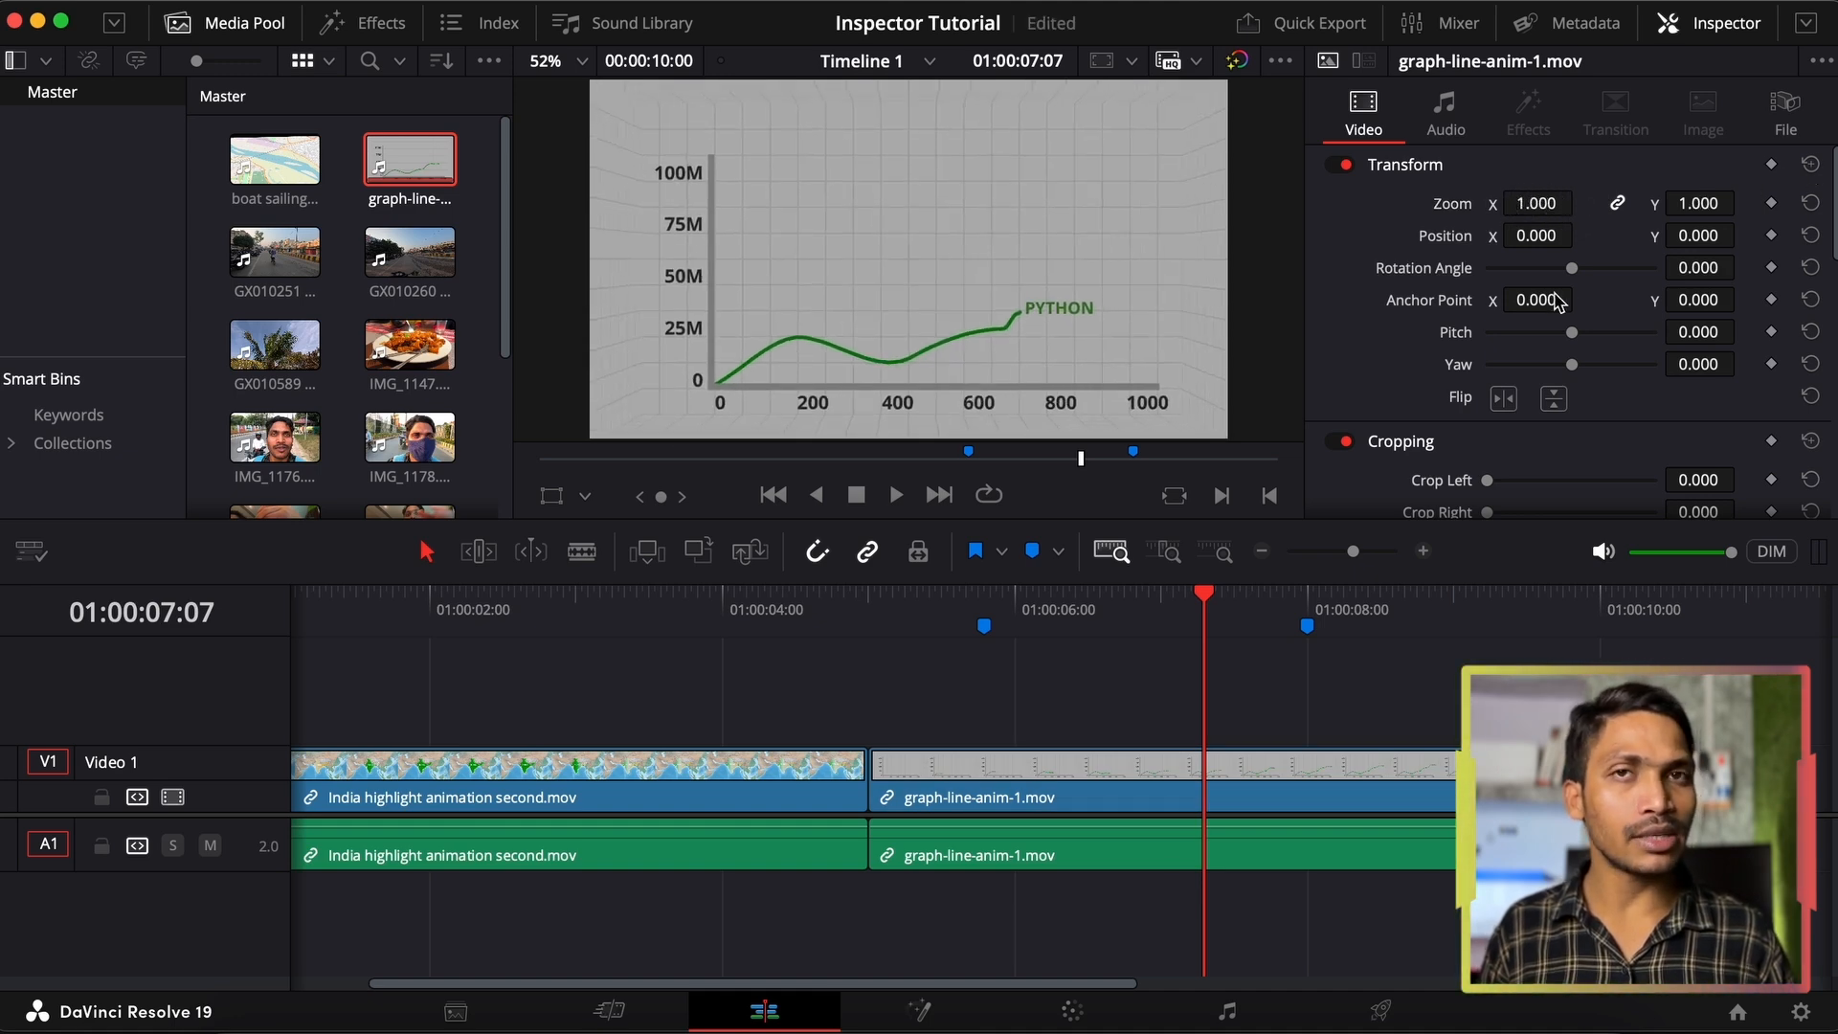
# Check the timeline resolution in the project settings and set the graph clip's anchor point X to 480
pyautogui.click(1802, 1013)
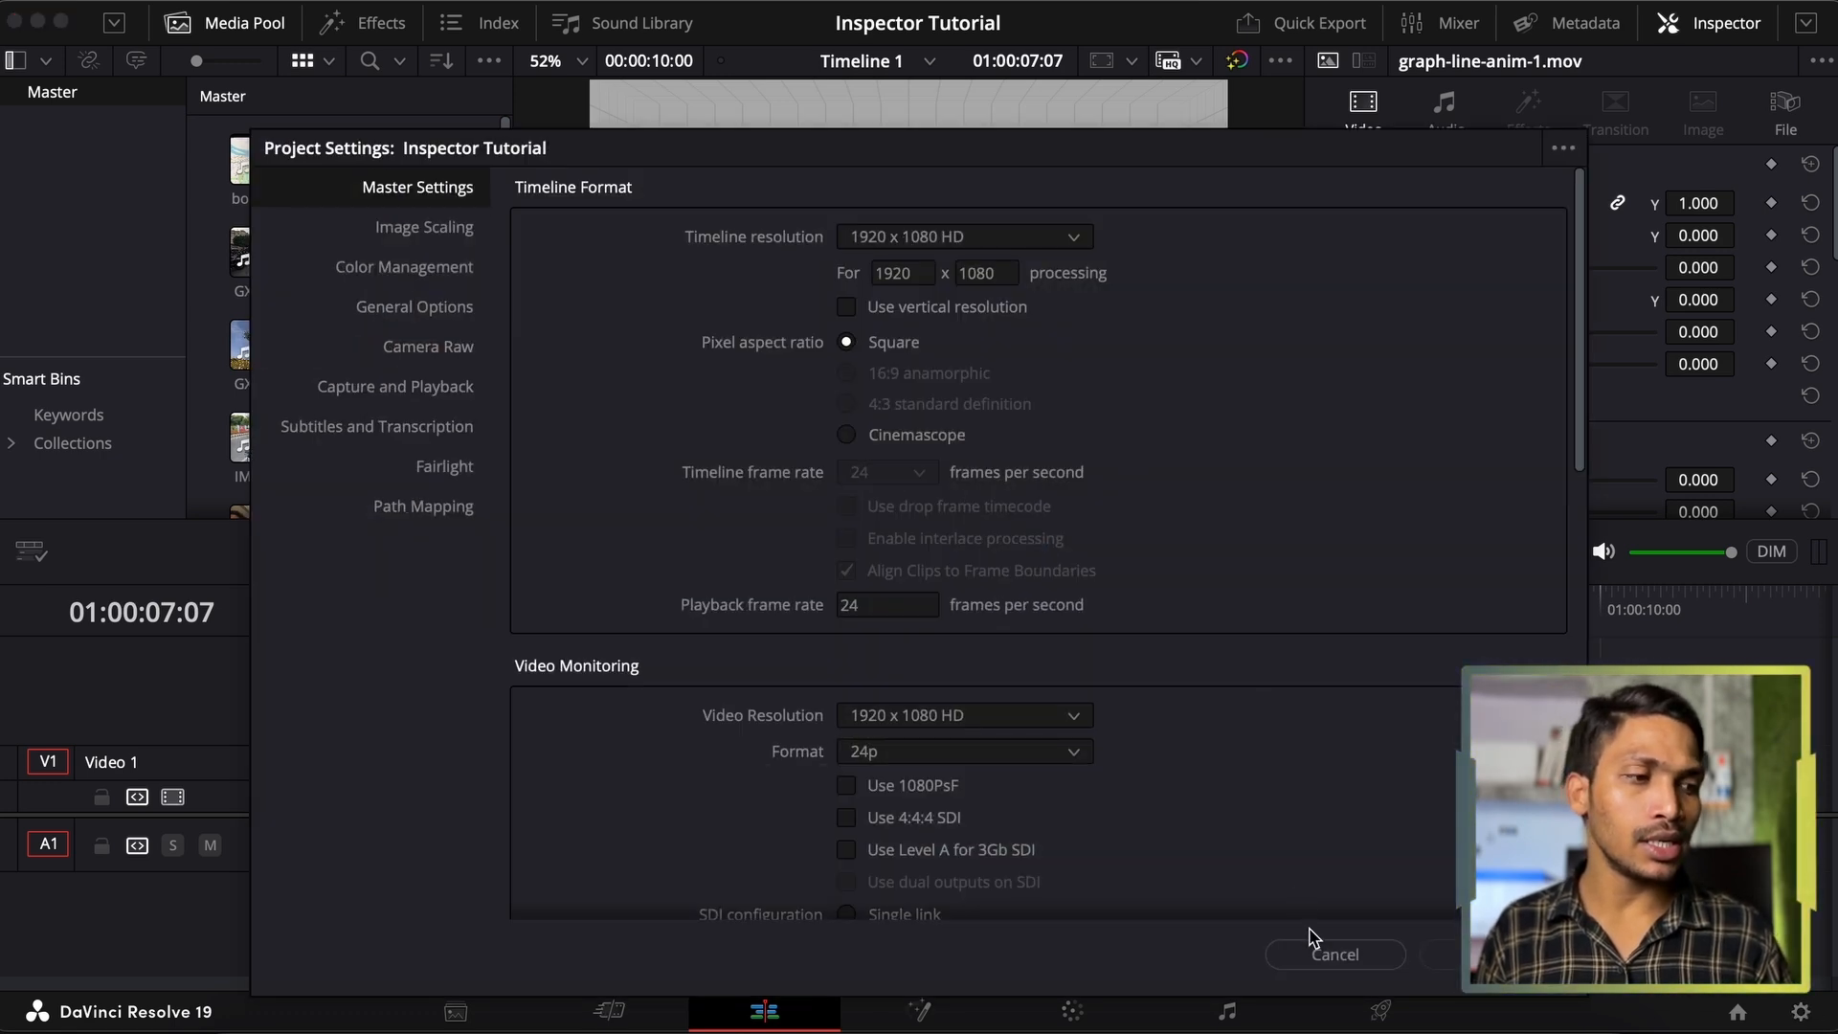
pyautogui.click(1333, 953)
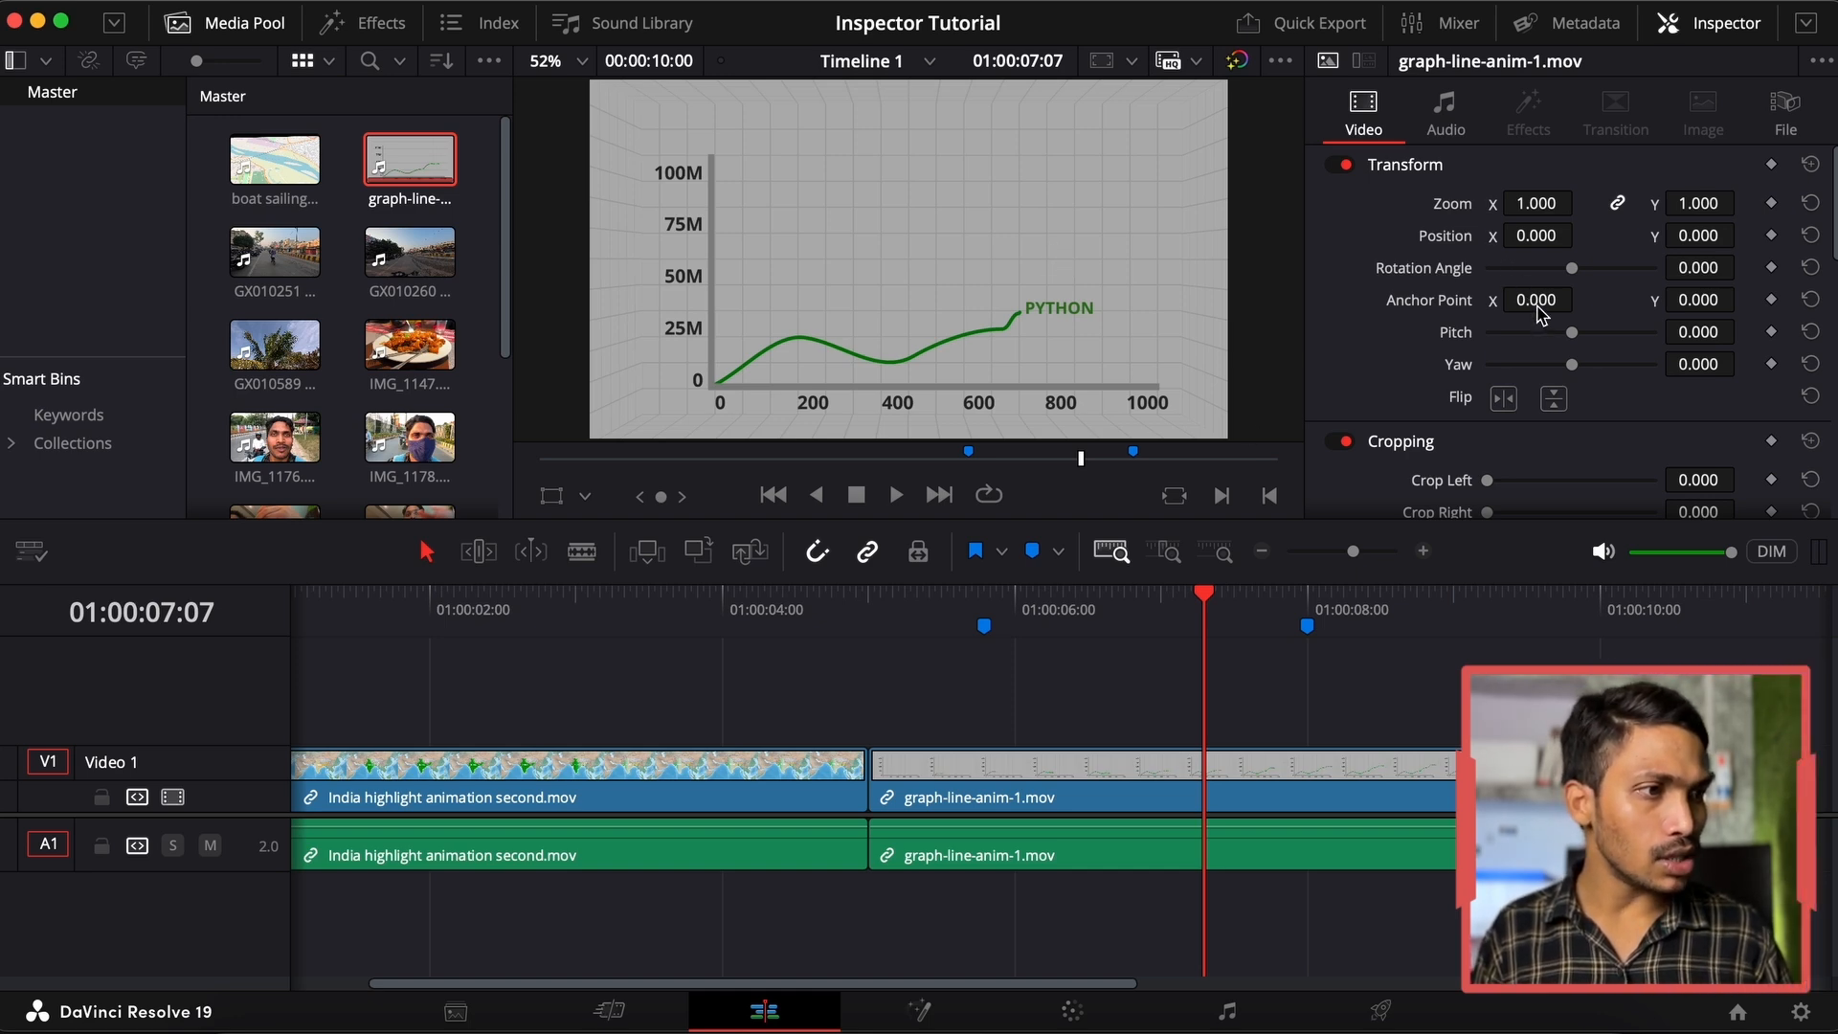
pyautogui.moveTo(1536, 299); pyautogui.dragTo(927, 546)
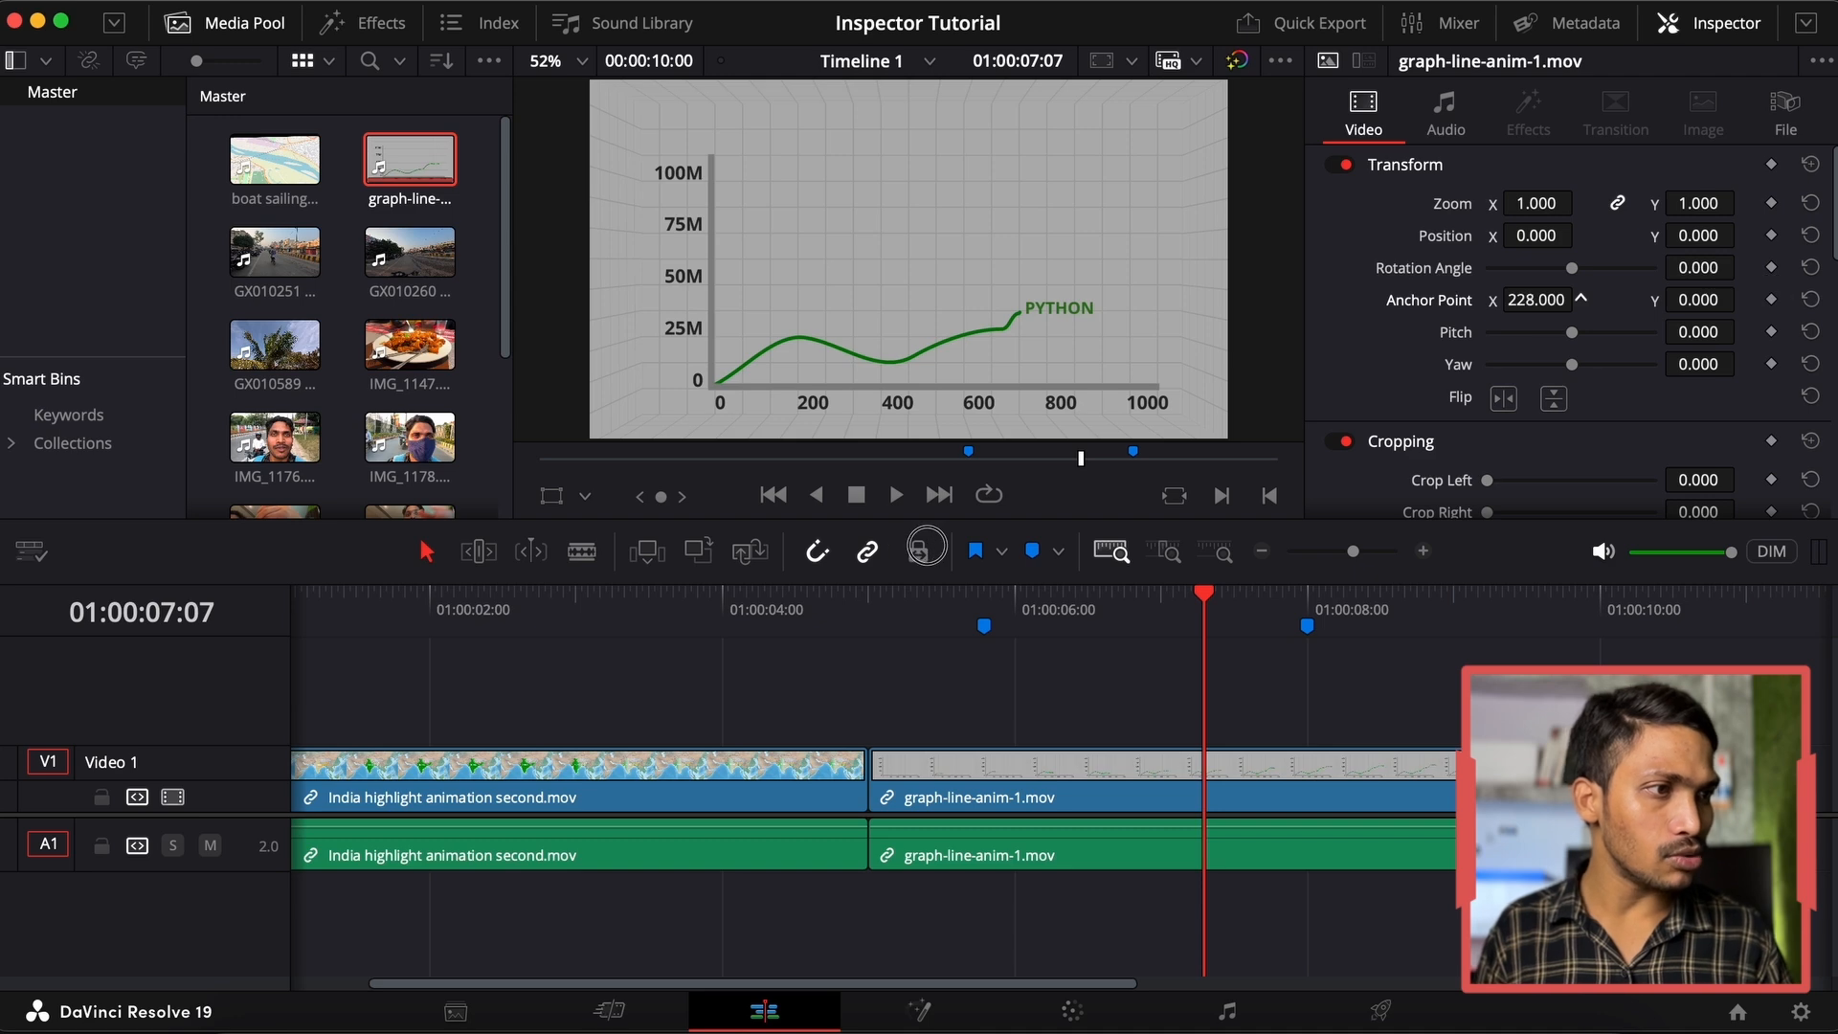
pyautogui.click(1536, 300)
pyautogui.press('BackSpace')
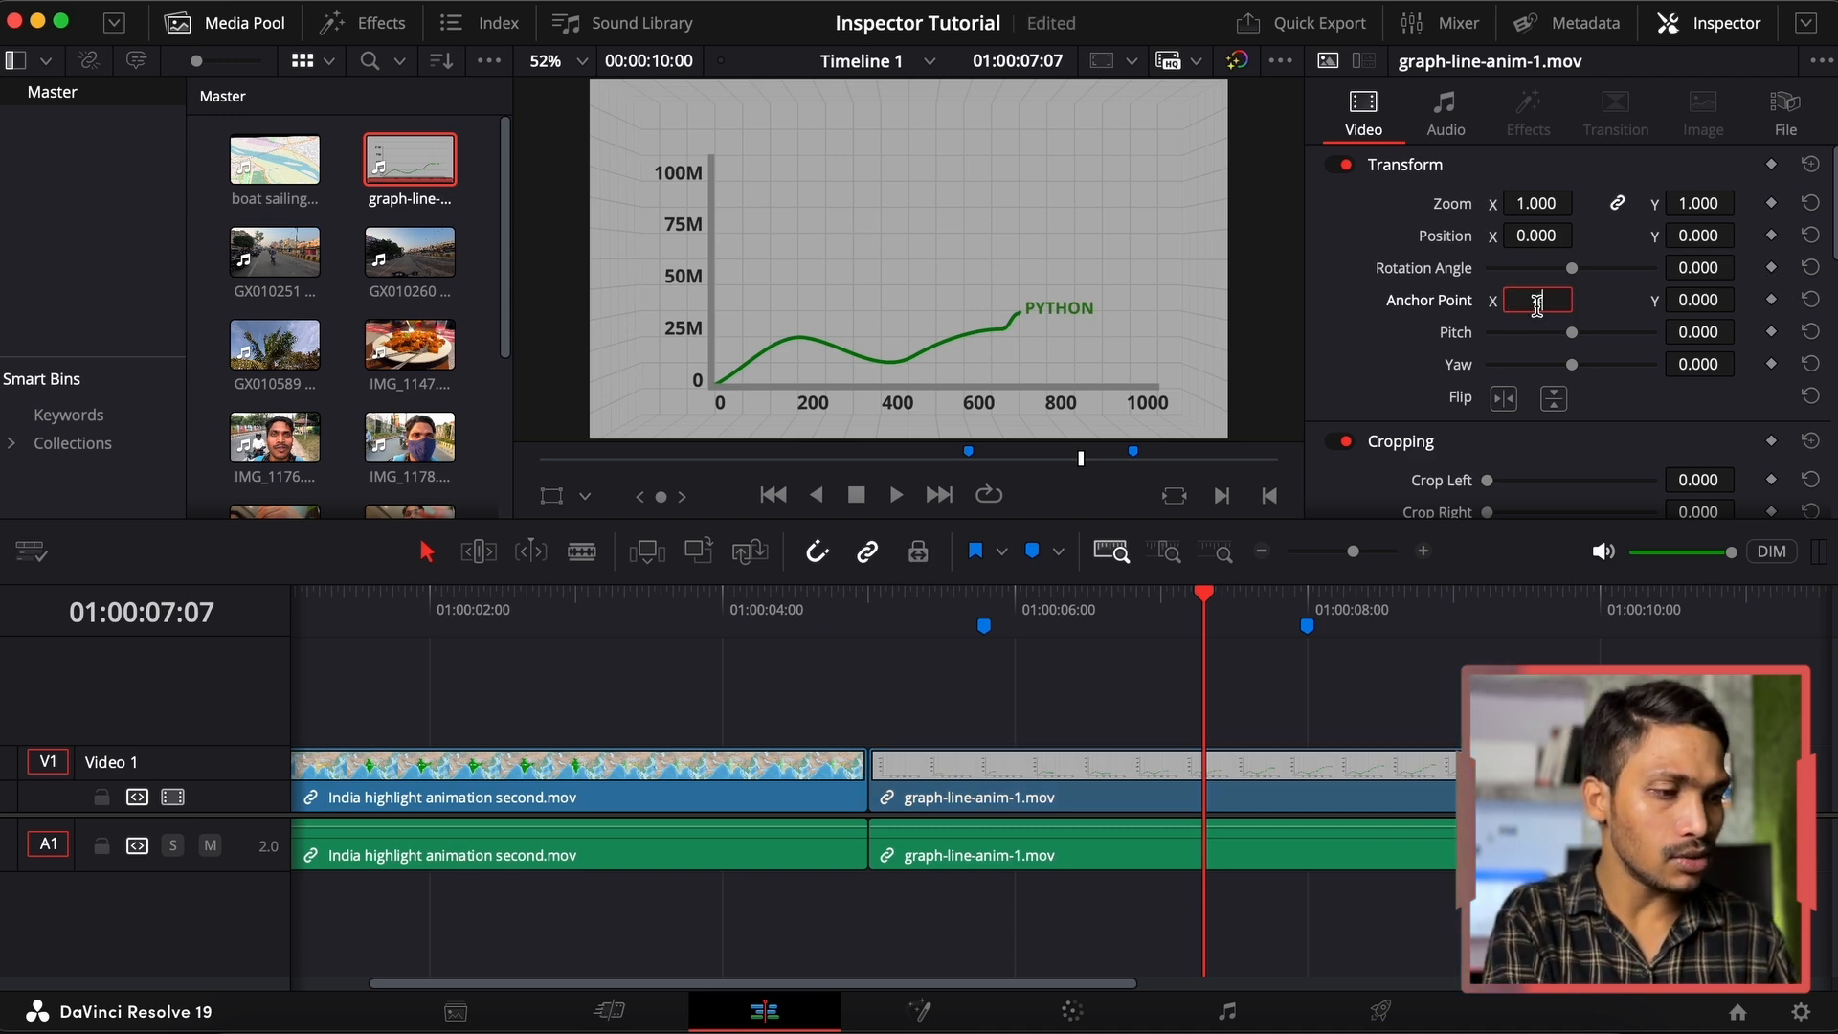
pyautogui.write('480')
pyautogui.press('Return')
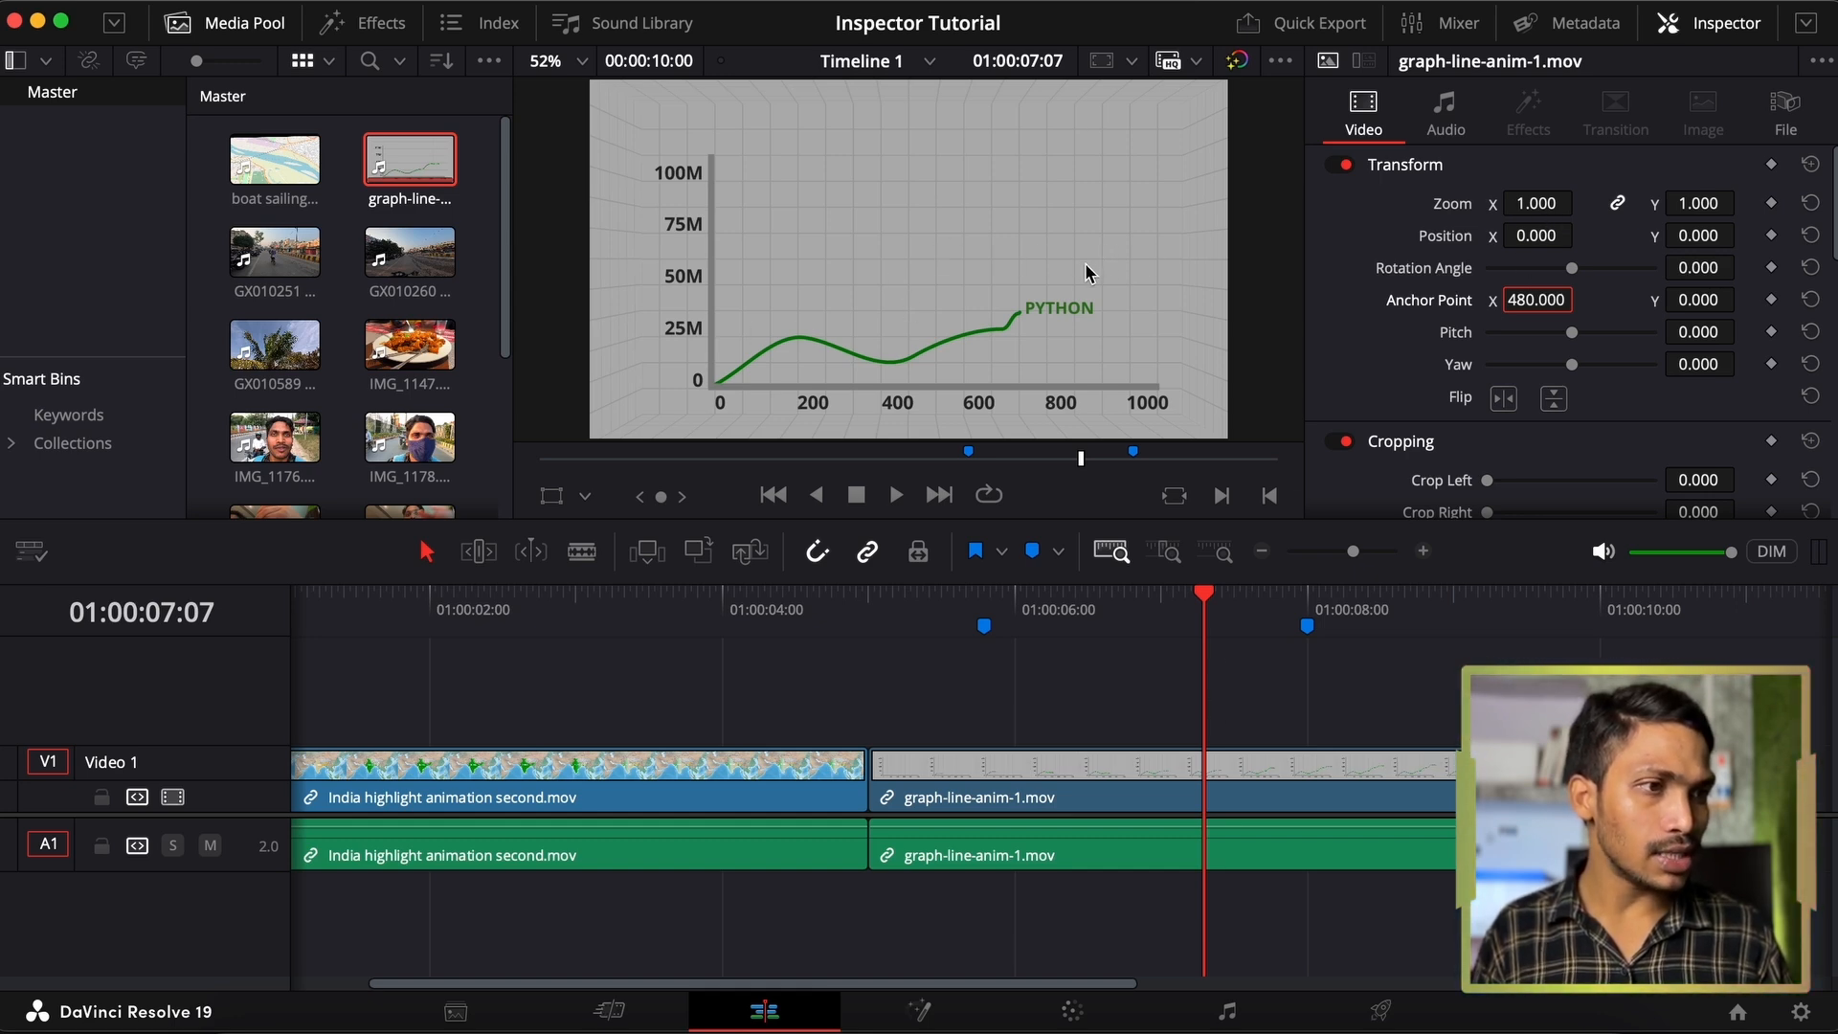
# Try zooming the graph clip around its shifted anchor point and reset only the zoom
pyautogui.moveTo(1532, 203)
pyautogui.mouseDown()
pyautogui.moveTo(1579, 204)
pyautogui.moveTo(1536, 205)
pyautogui.mouseUp()
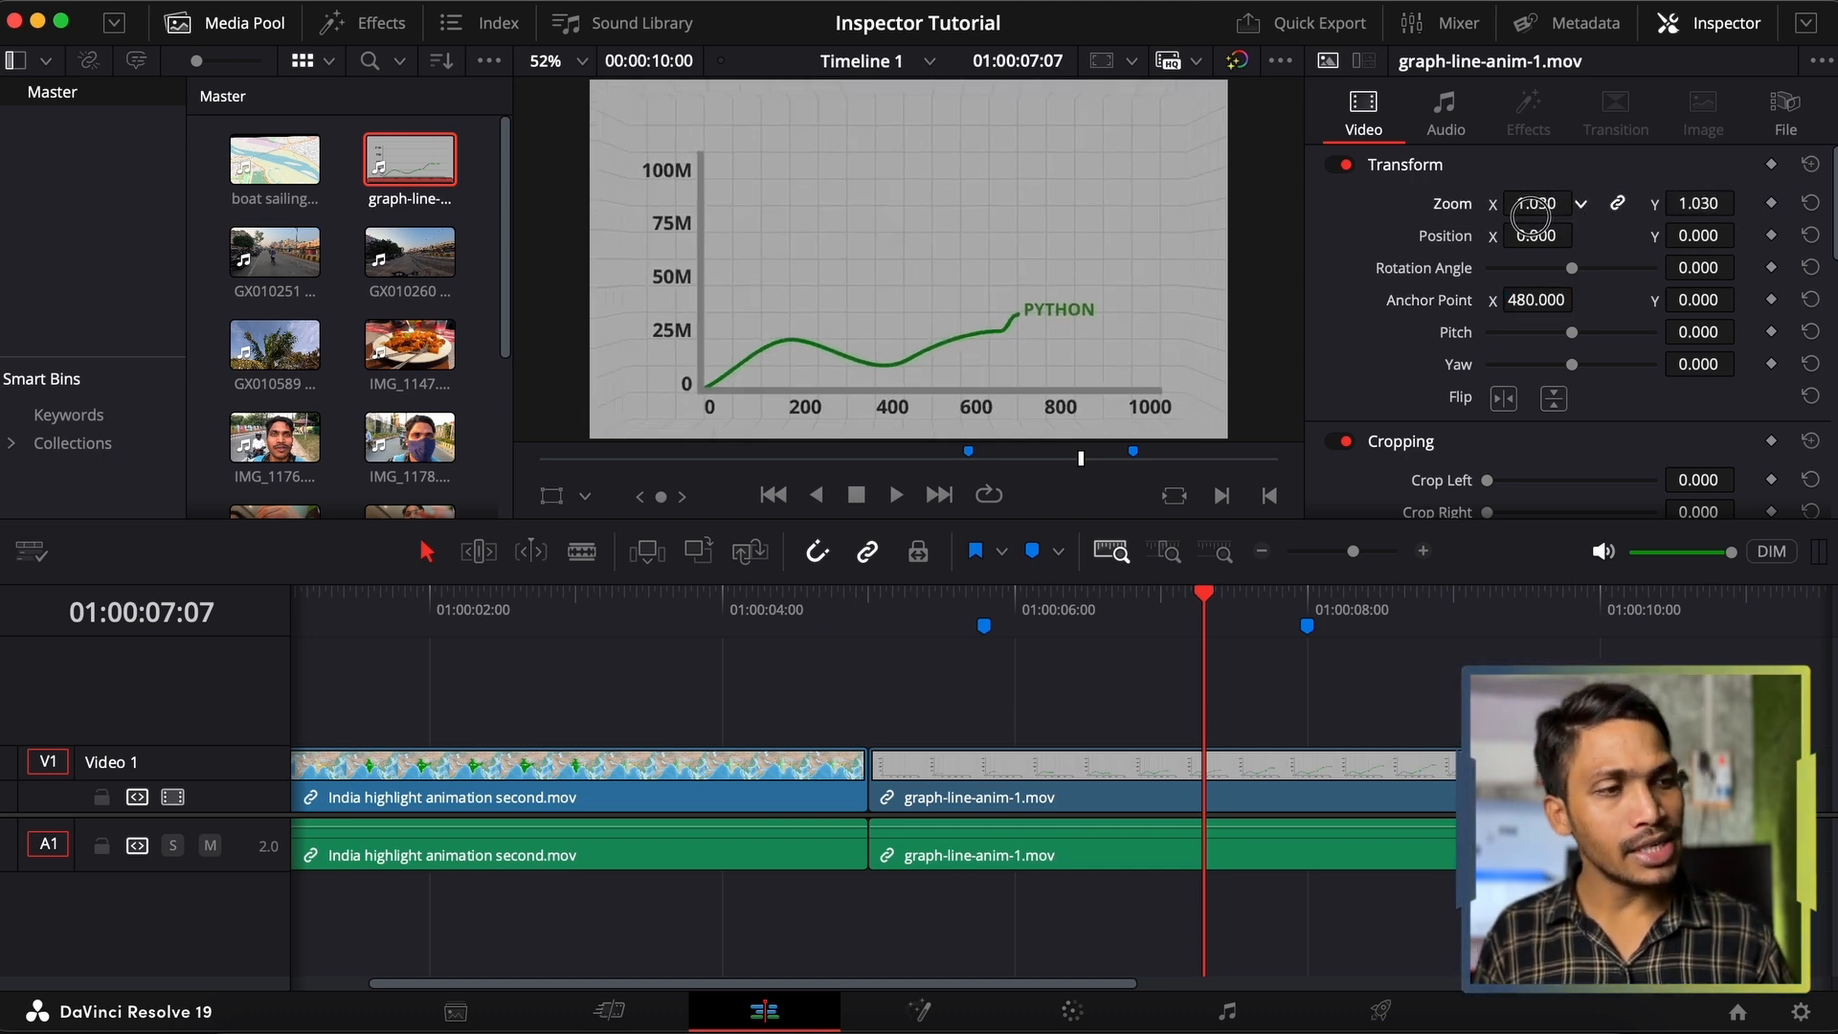
pyautogui.click(1810, 203)
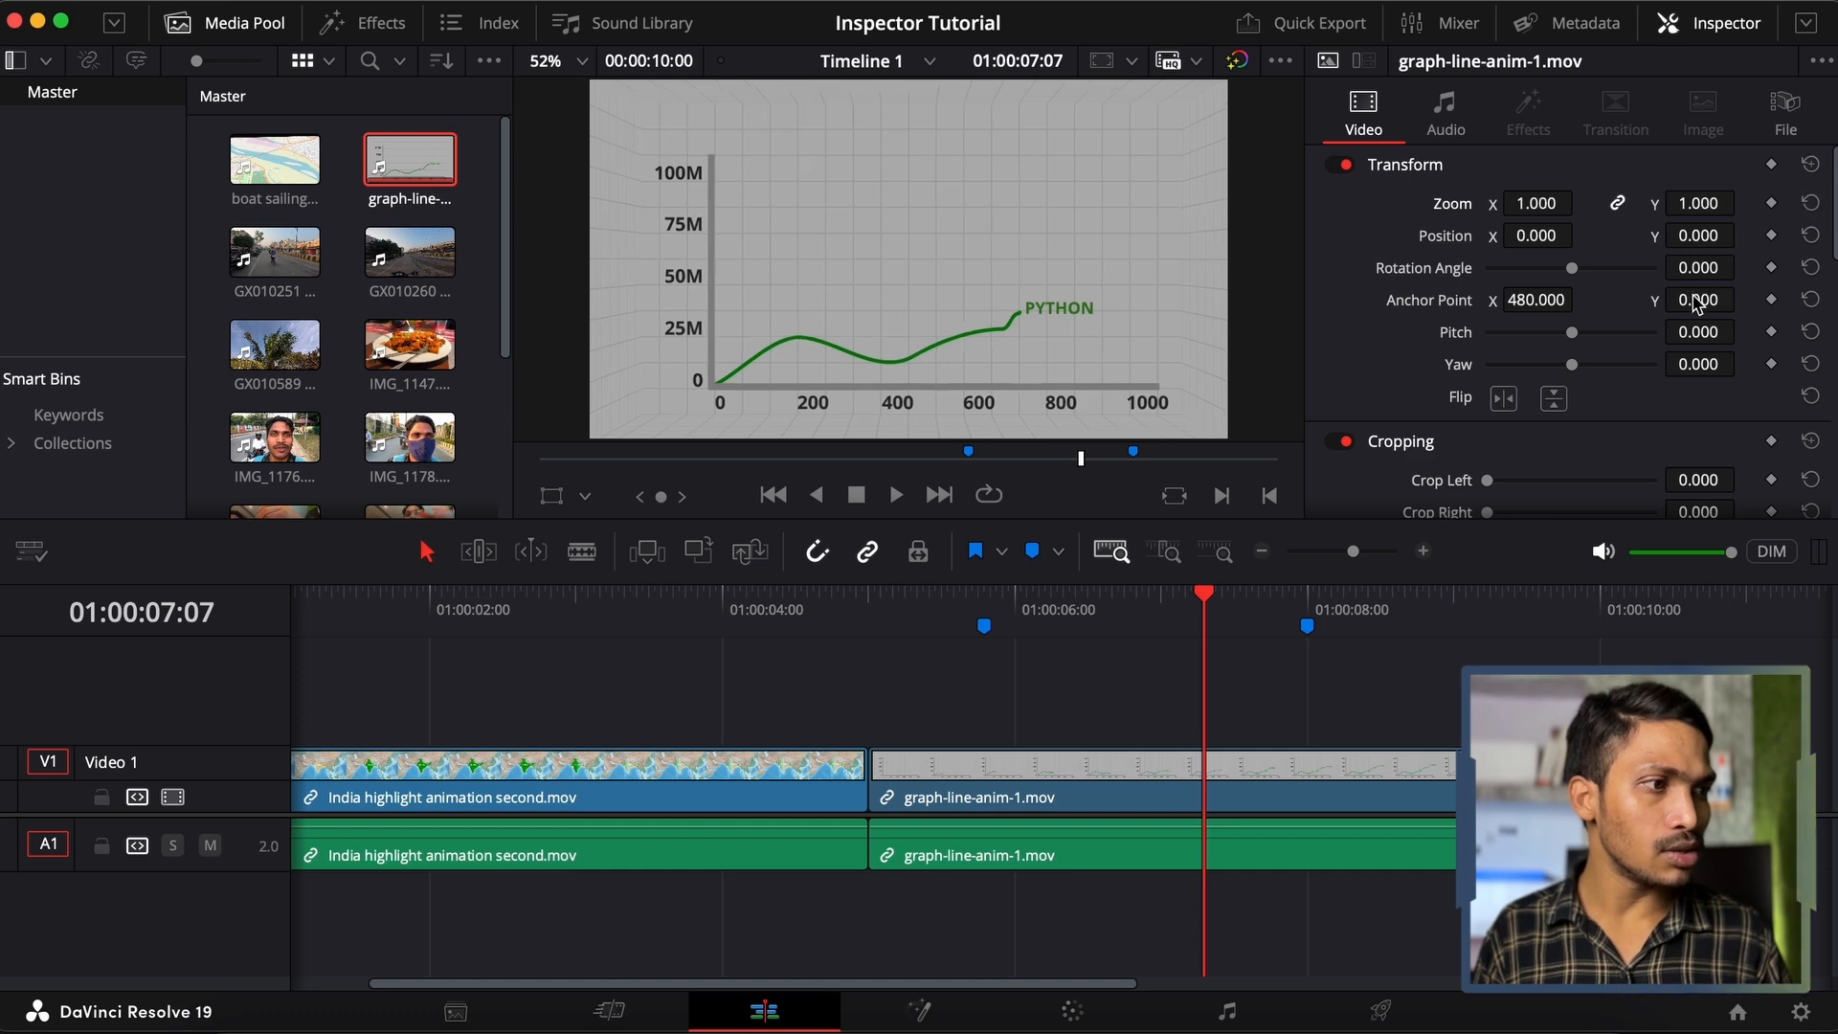
# Set the graph clip's anchor point Y to 273 and try zooming around the new anchor
pyautogui.moveTo(1698, 304); pyautogui.dragTo(1707, 299)
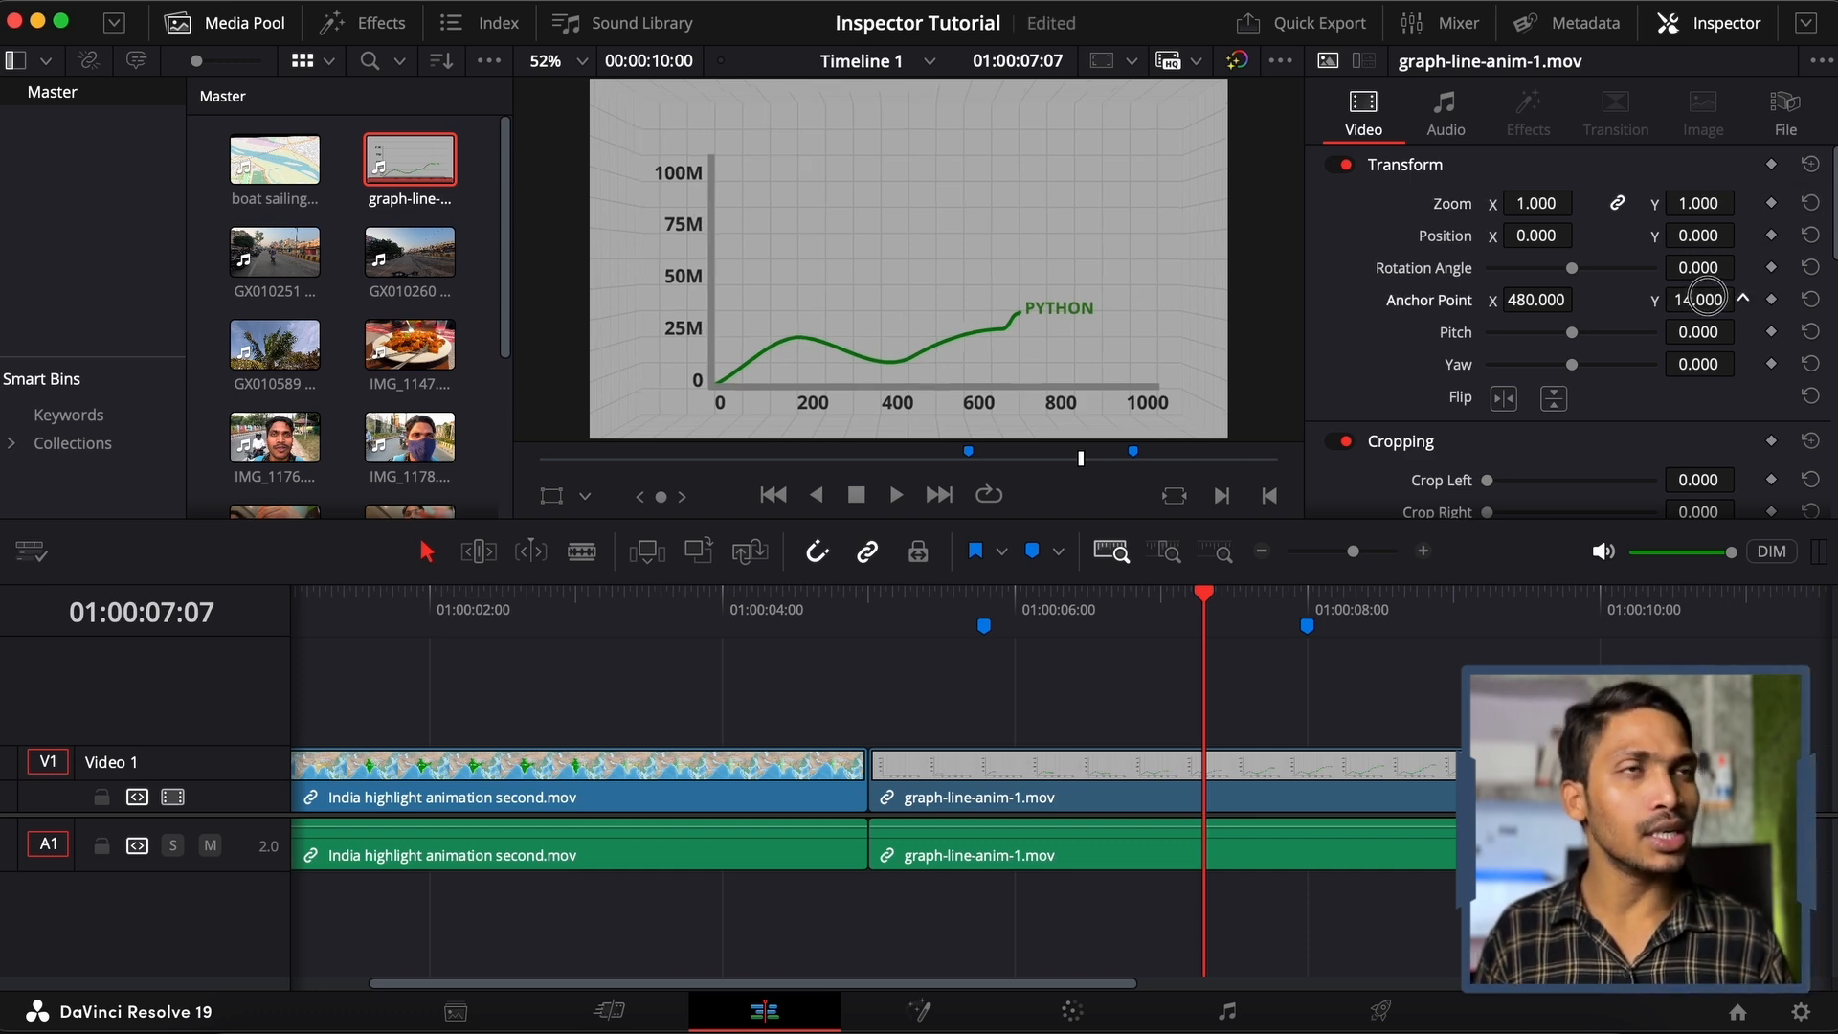
pyautogui.moveTo(1706, 299); pyautogui.dragTo(1125, 519)
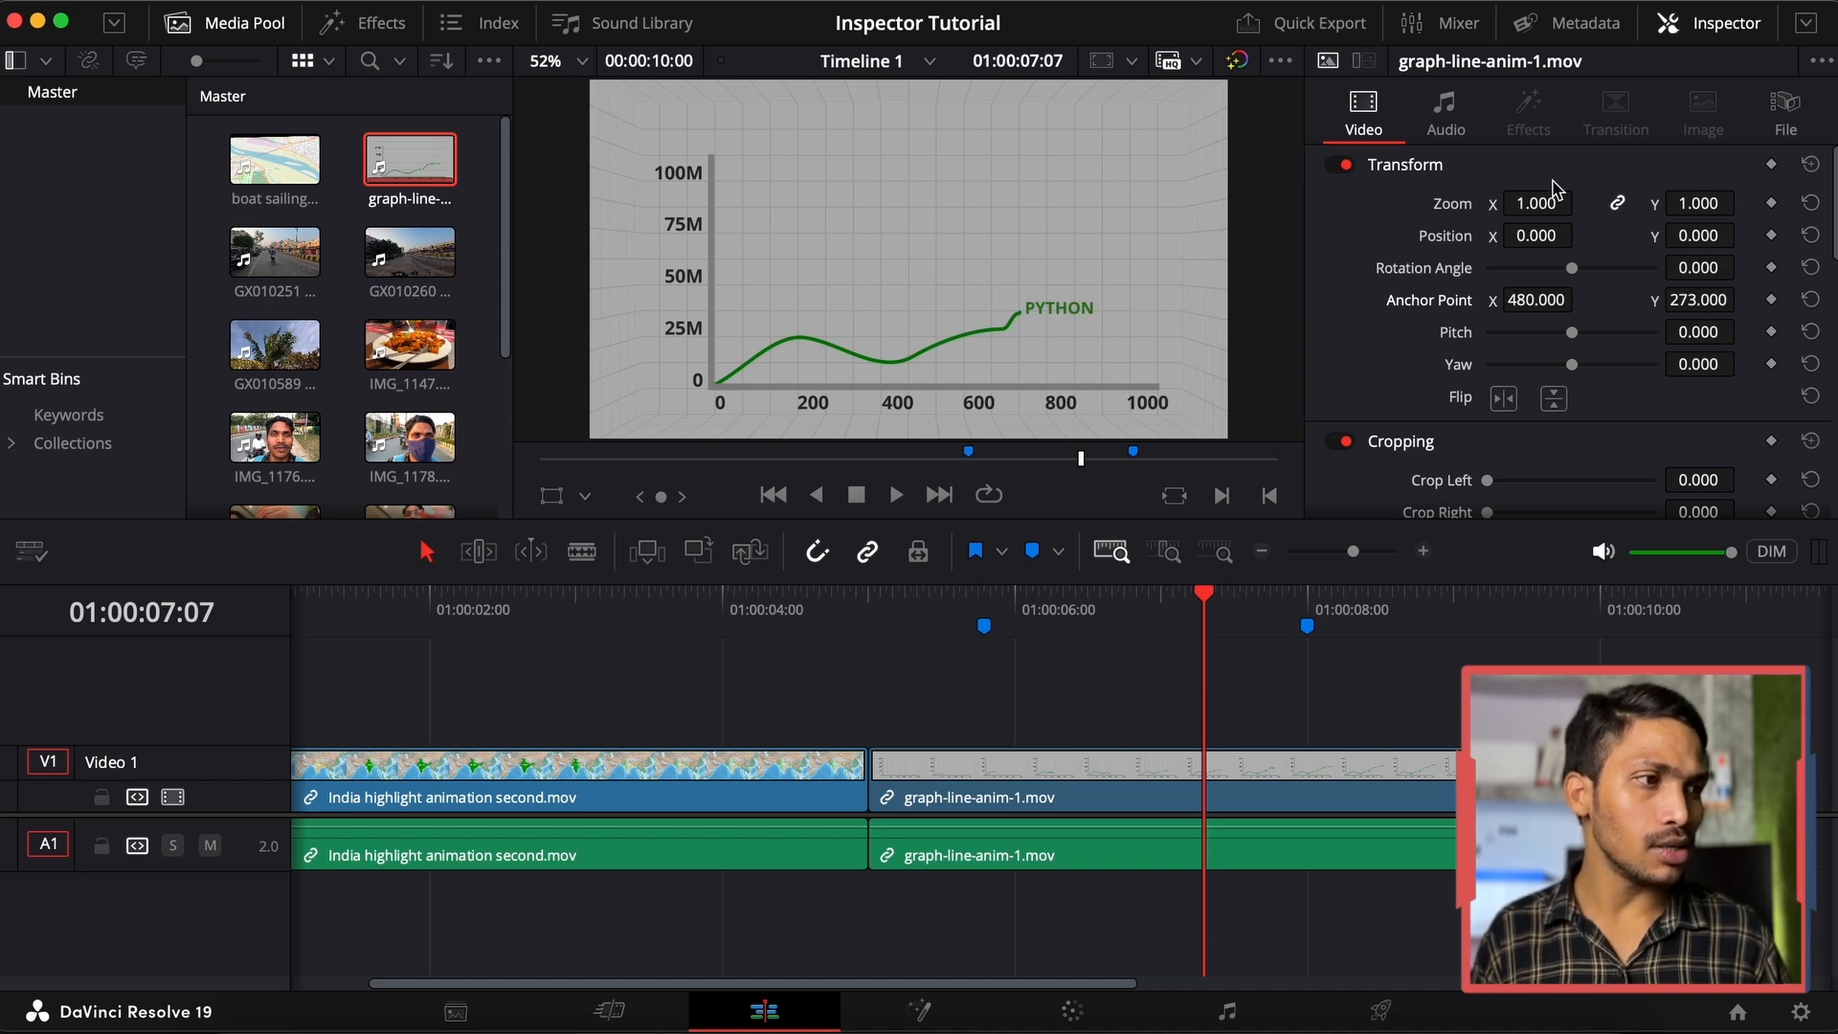
pyautogui.moveTo(1544, 203)
pyautogui.mouseDown()
pyautogui.moveTo(1610, 198)
pyautogui.moveTo(1545, 208)
pyautogui.mouseUp()
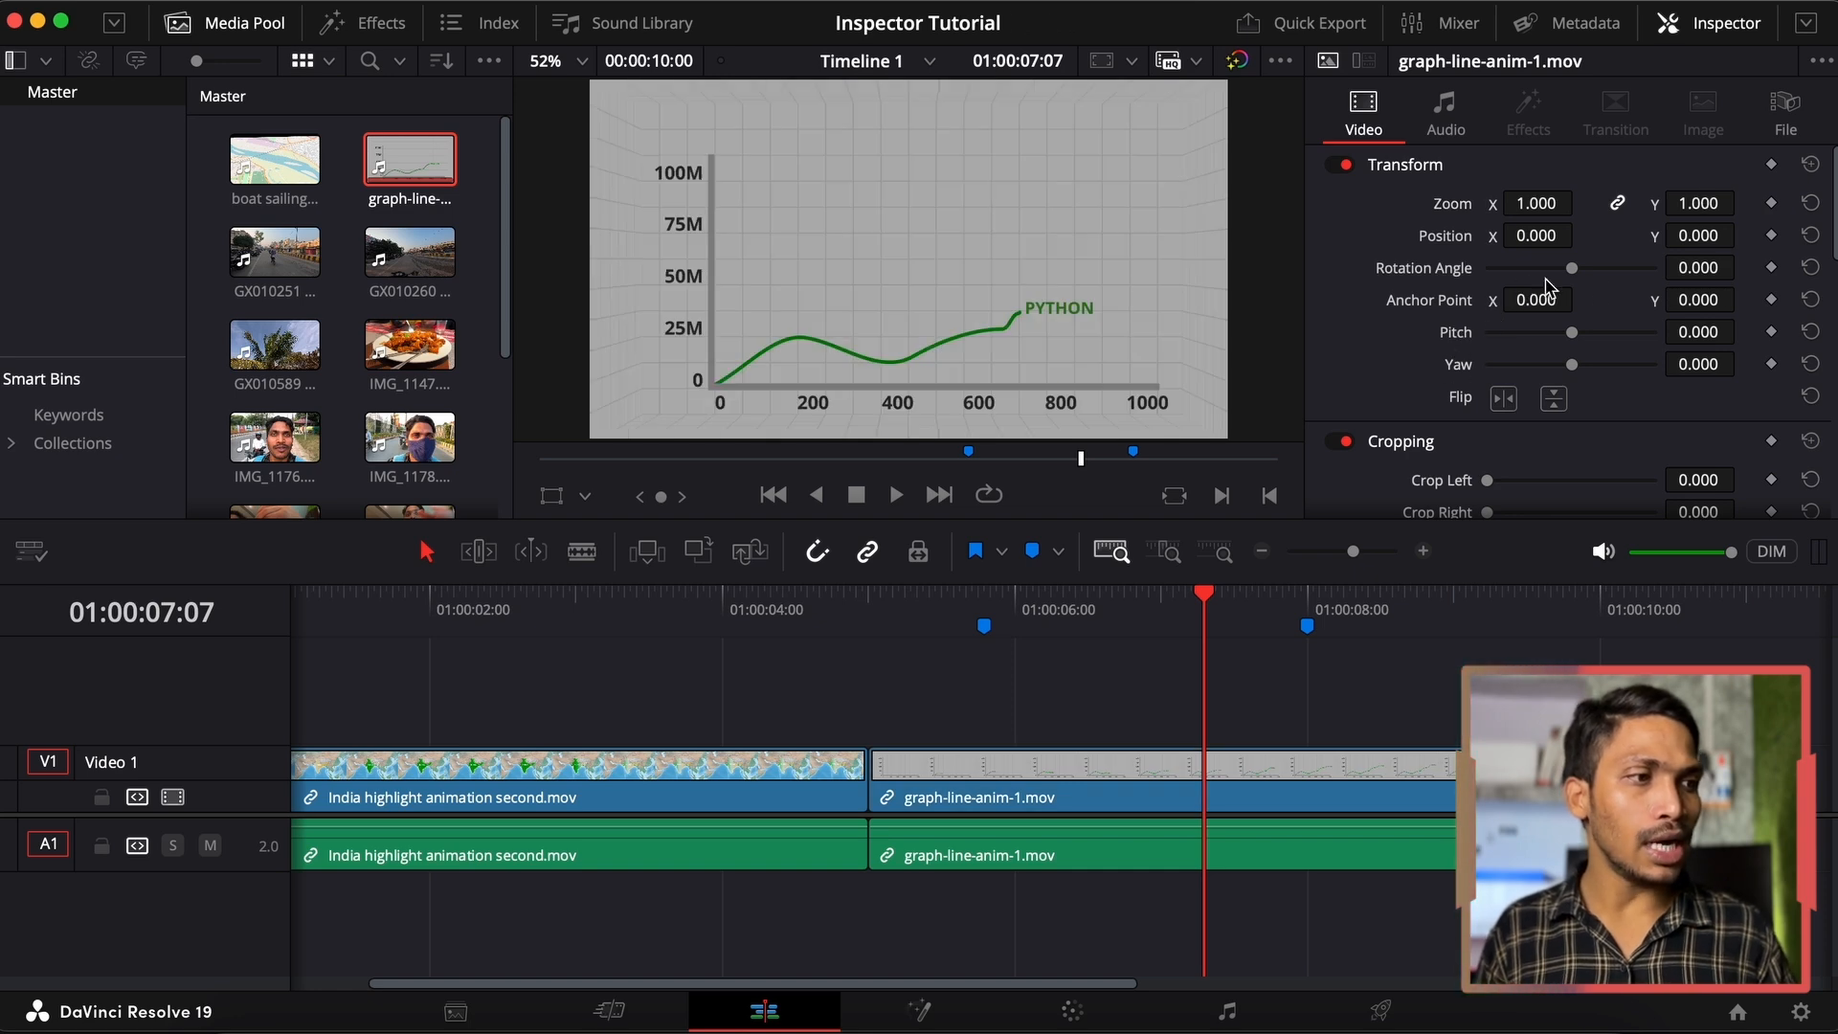
# Try a rotation on the graph clip, then a pitch of -0.093 and yaw of -0.153, resetting each trial
pyautogui.moveTo(1699, 268)
pyautogui.mouseDown()
pyautogui.moveTo(1651, 270)
pyautogui.moveTo(1705, 273)
pyautogui.mouseUp()
pyautogui.click(1810, 269)
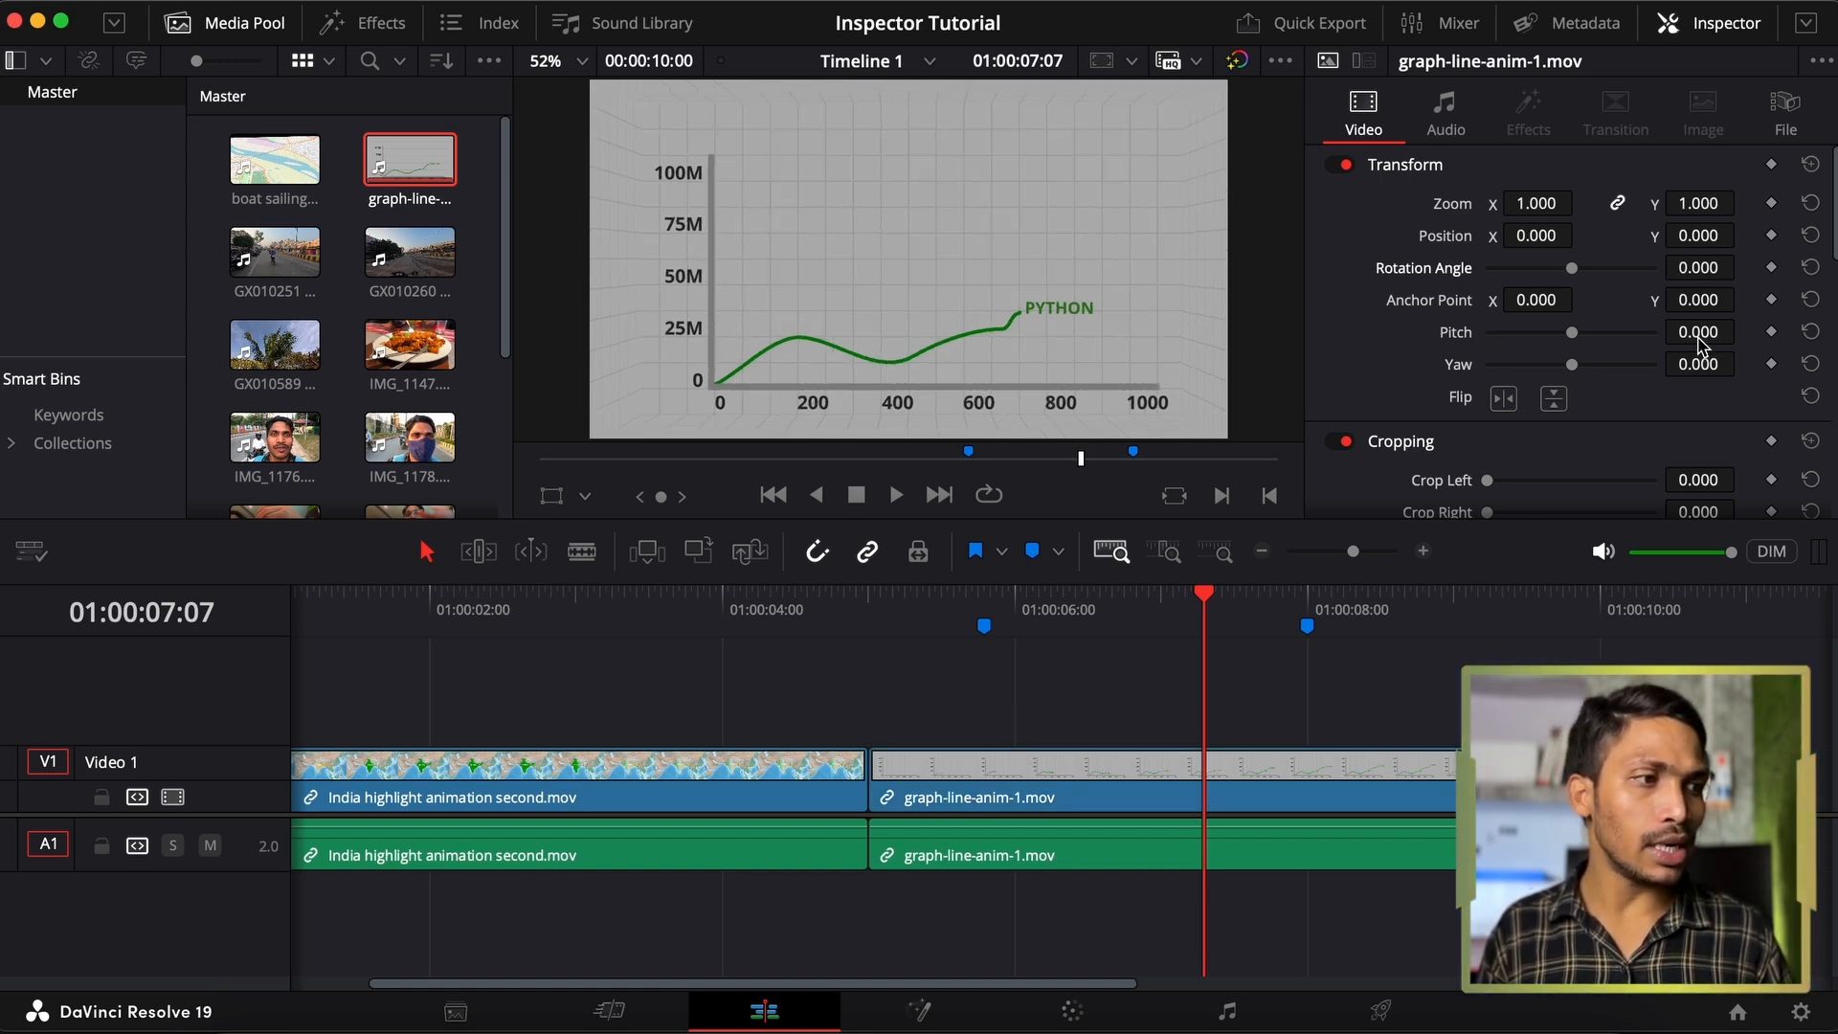
pyautogui.moveTo(1698, 332); pyautogui.dragTo(589, 555)
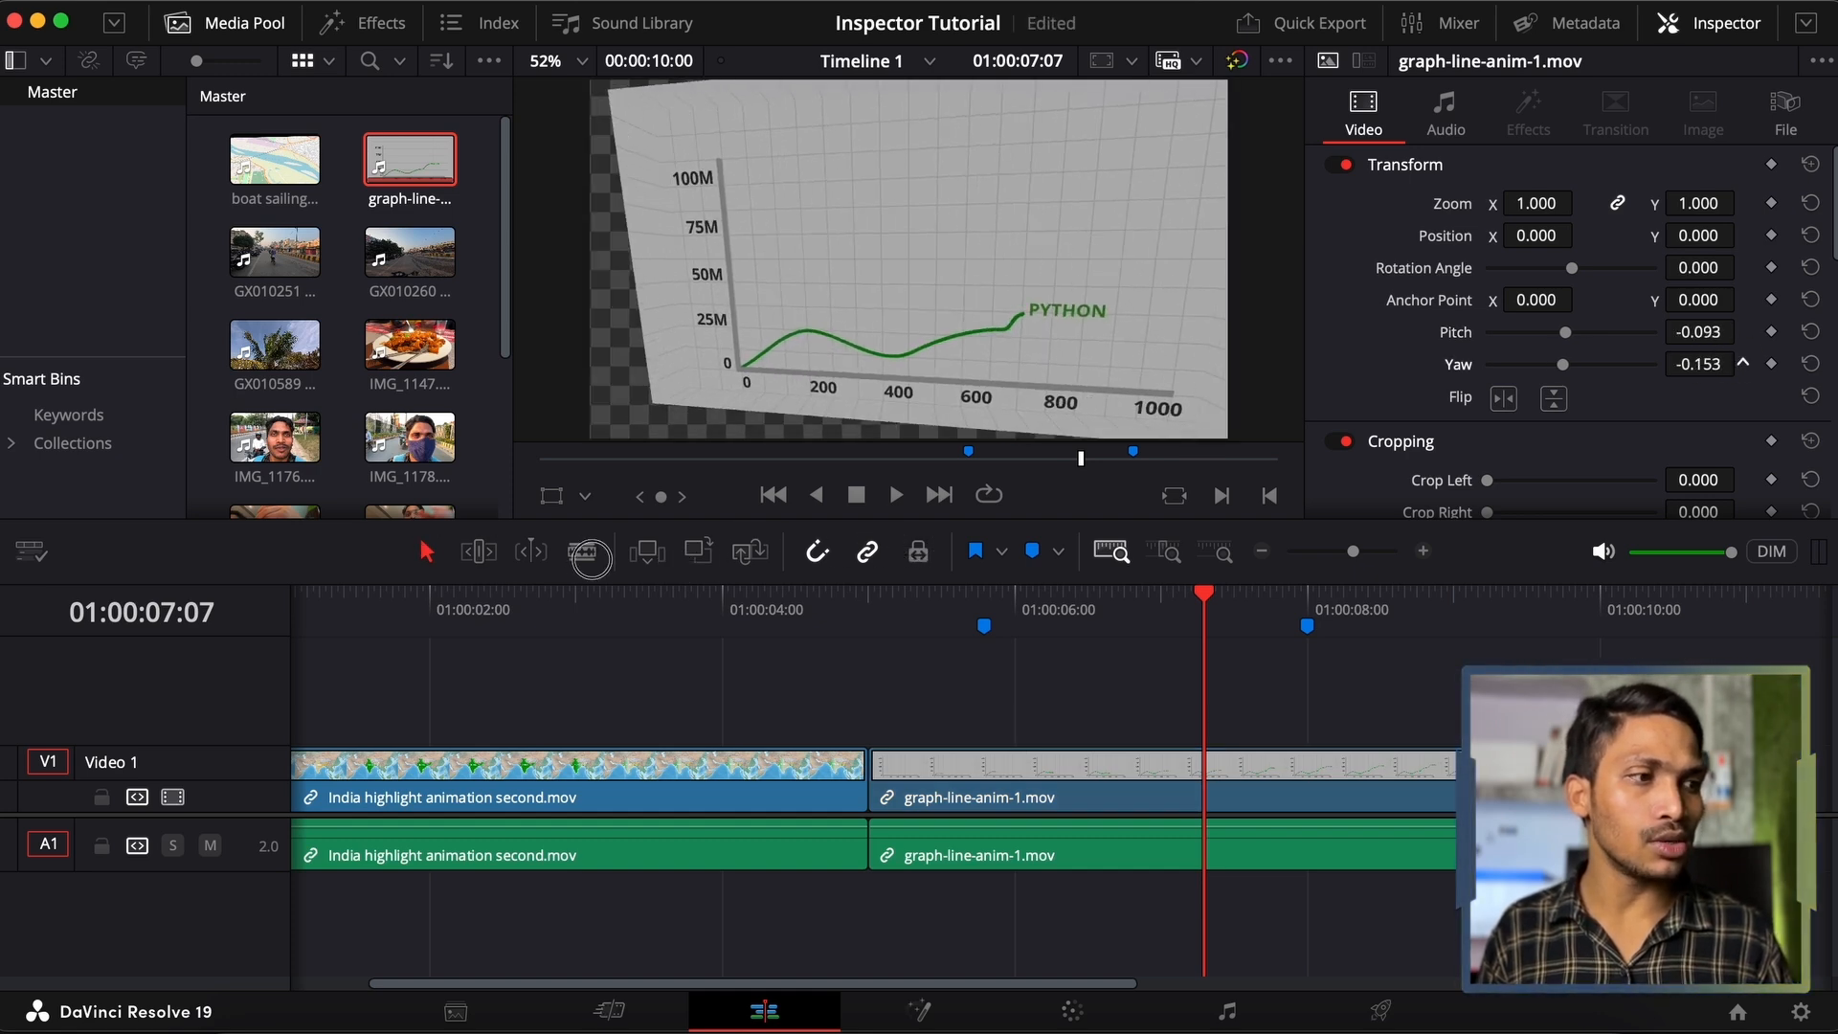
pyautogui.click(1810, 164)
# Try flipping the graph clip horizontally and vertically, and turn both flips off again
pyautogui.click(1503, 399)
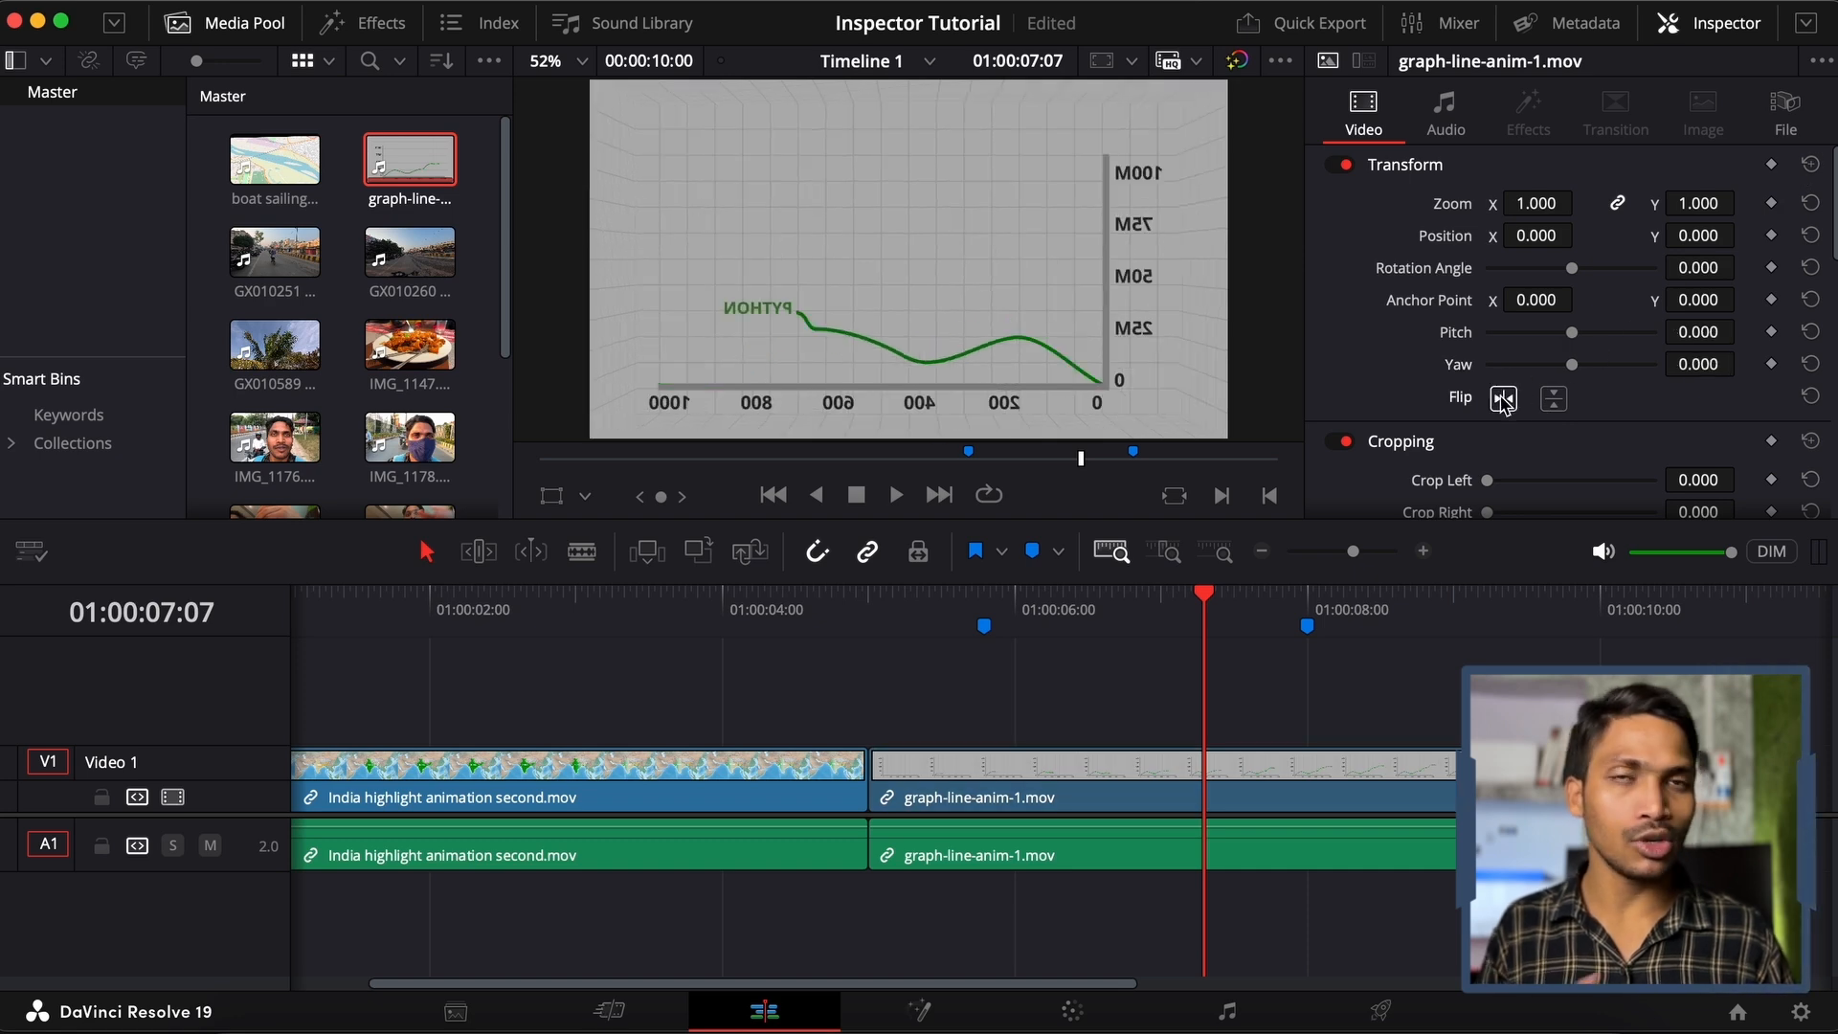
pyautogui.click(1565, 409)
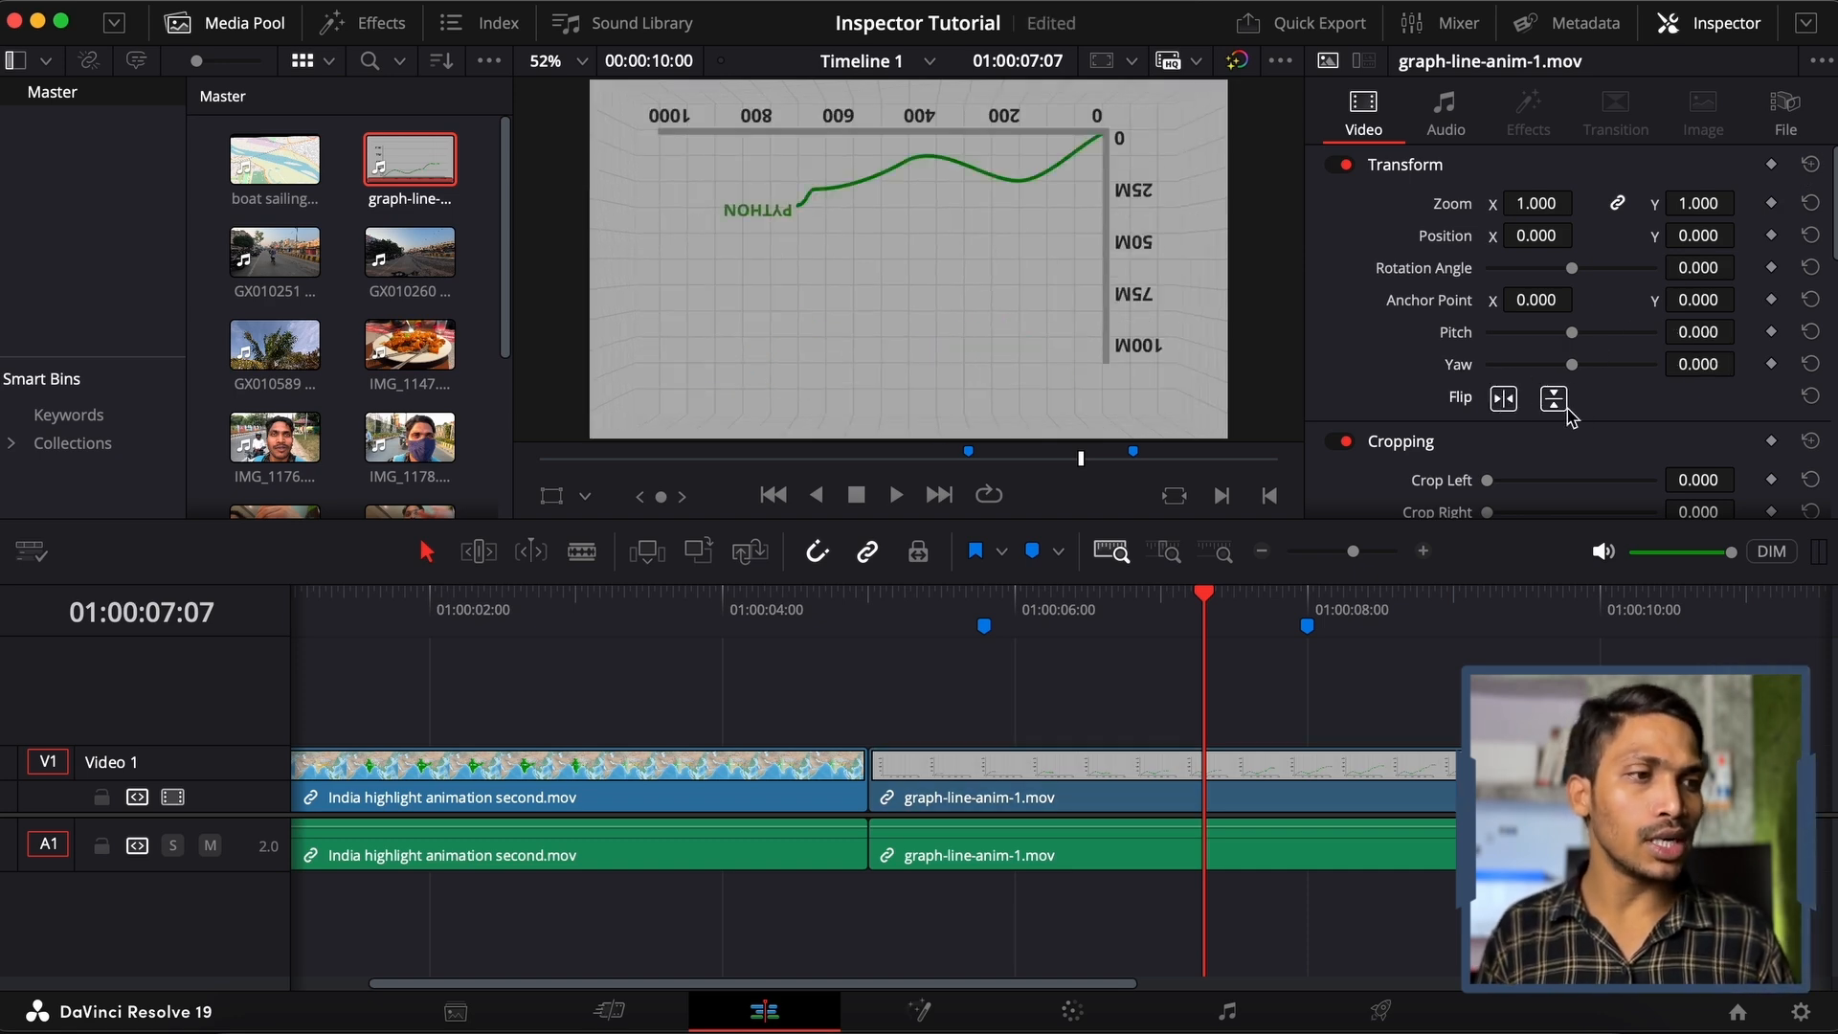
pyautogui.click(1565, 411)
pyautogui.click(1506, 408)
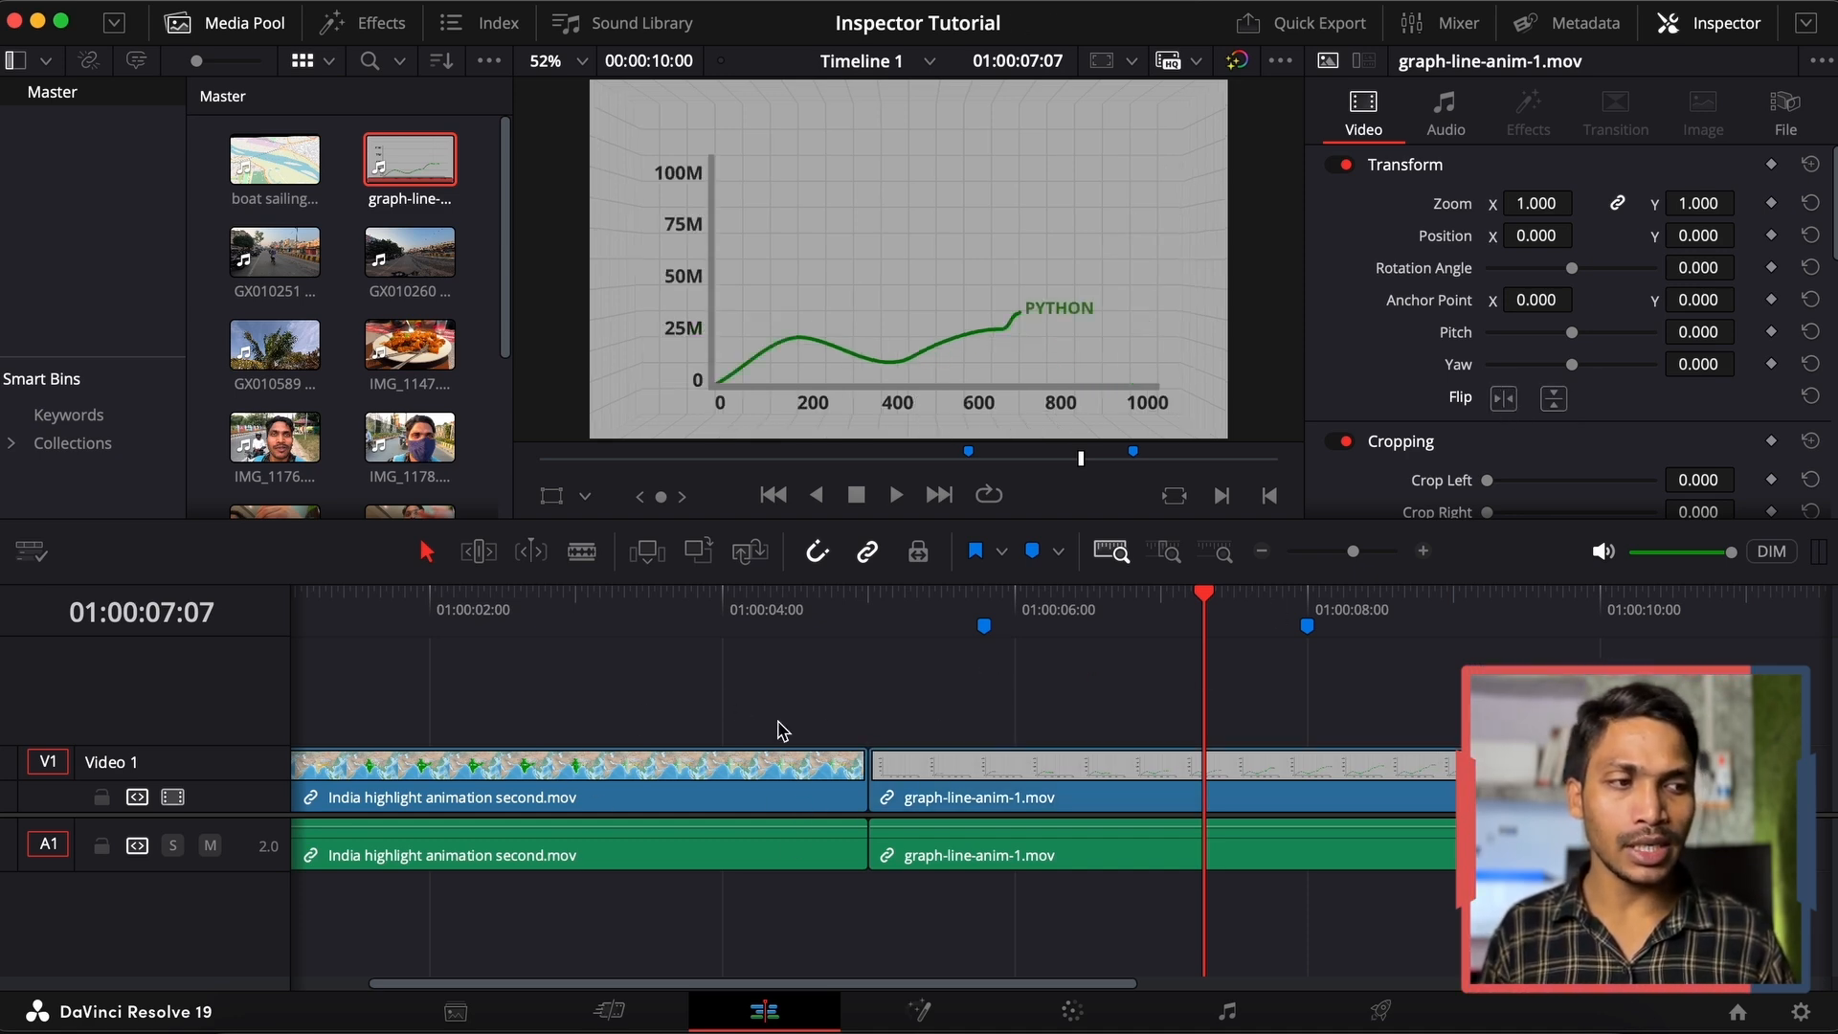
# Move the playhead onto the map clip at 01:00:04:11 and increase its zoom to about 1.16
pyautogui.click(1086, 620)
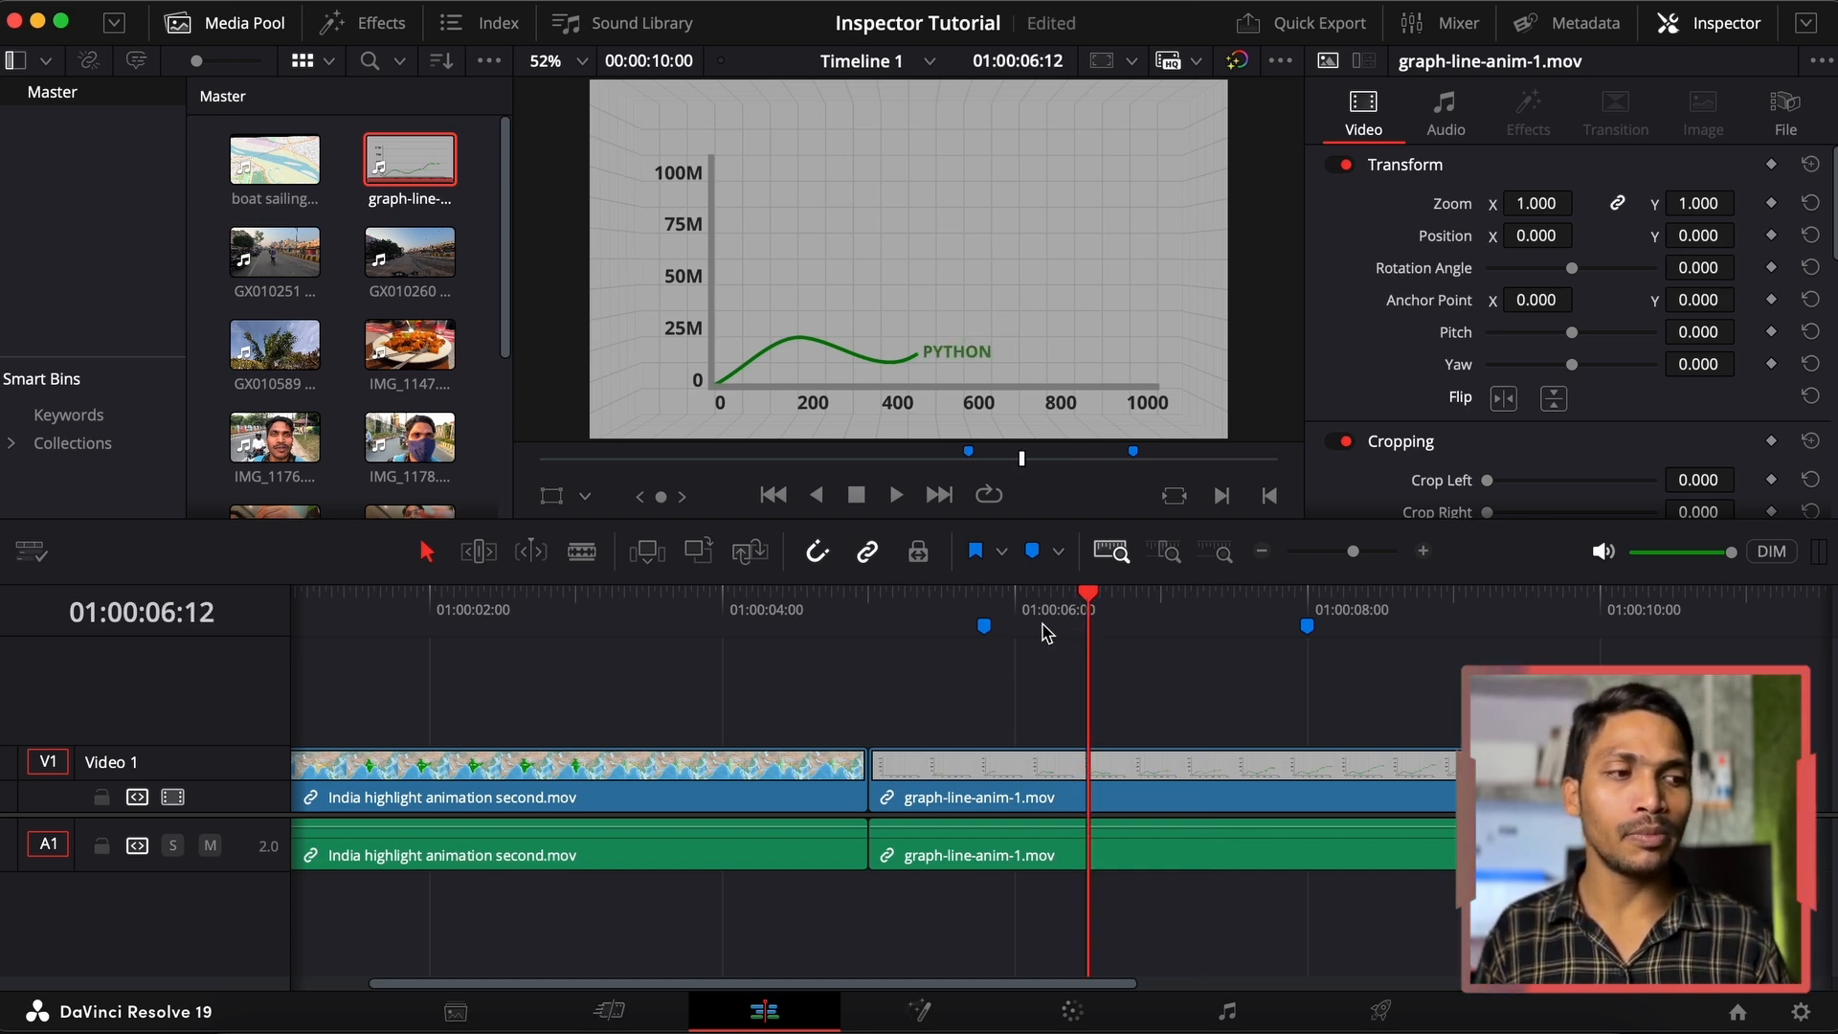
pyautogui.click(788, 636)
pyautogui.moveTo(1545, 204); pyautogui.dragTo(1548, 204)
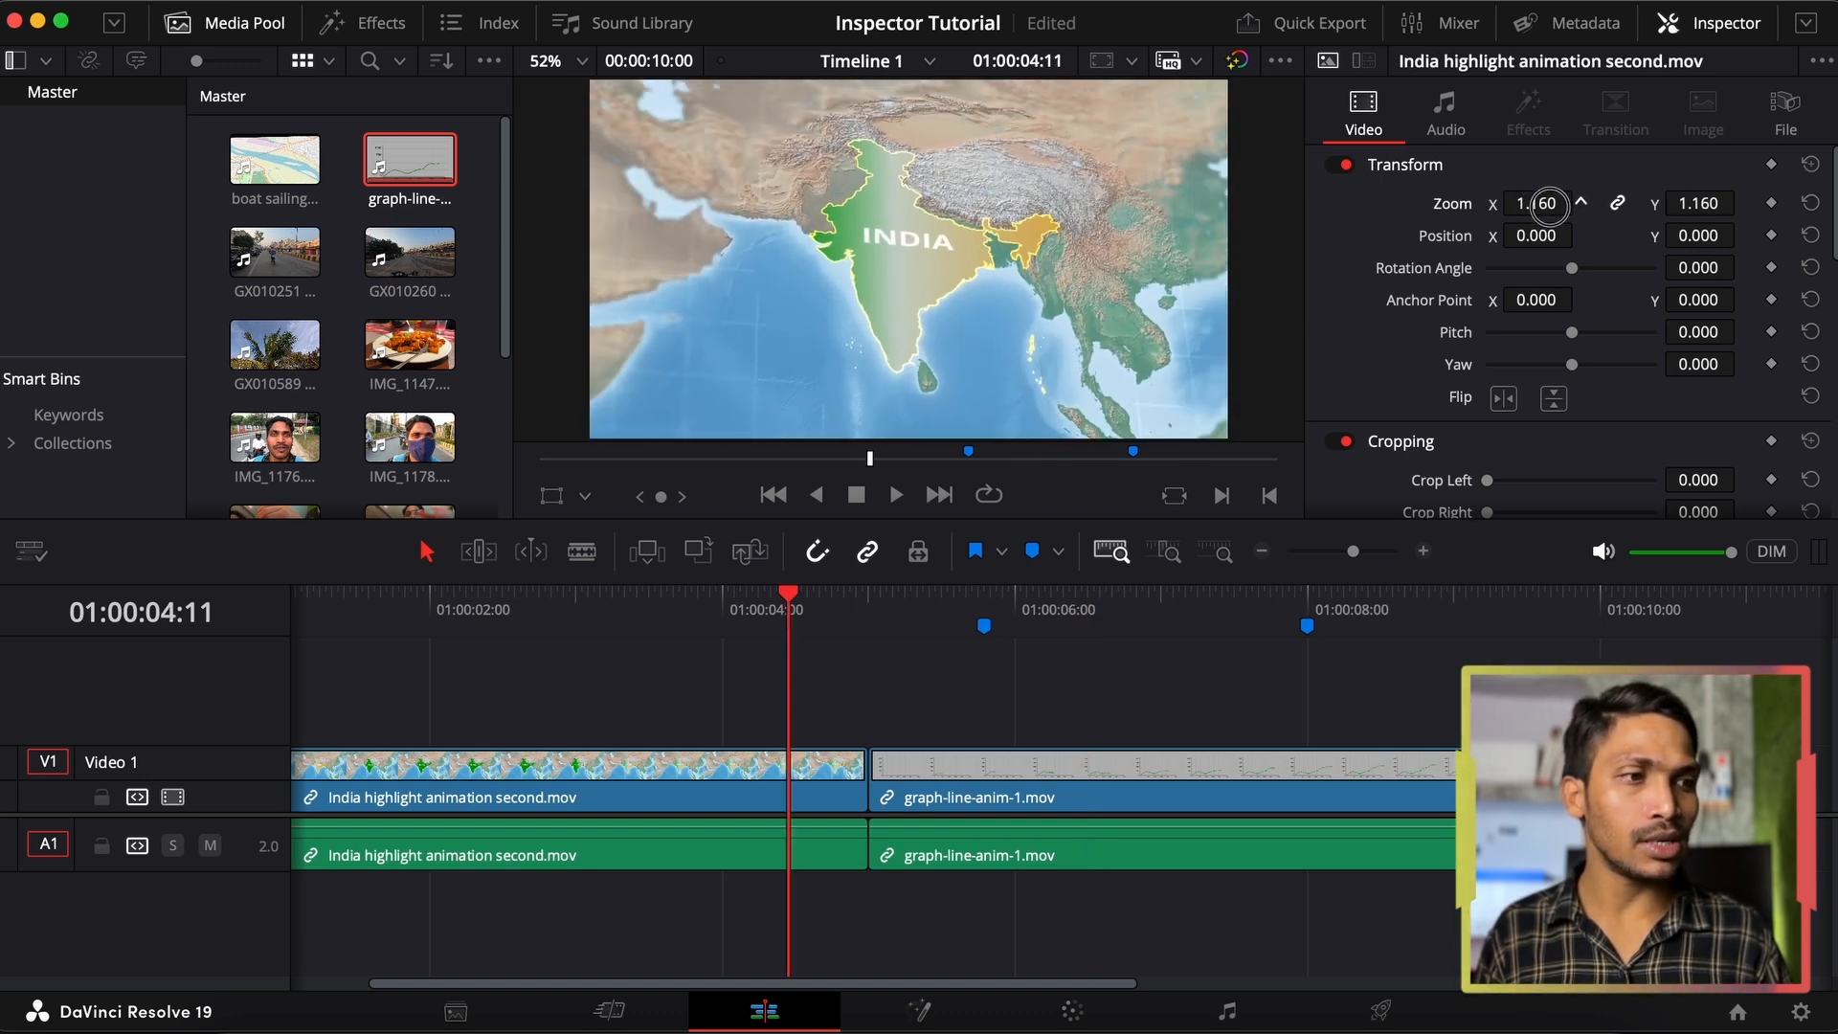
# Try a zoom of 2.280 on the selected graph clip with the playhead over the map clip, and reset the zoom
pyautogui.click(1185, 766)
pyautogui.doubleClick(1185, 765)
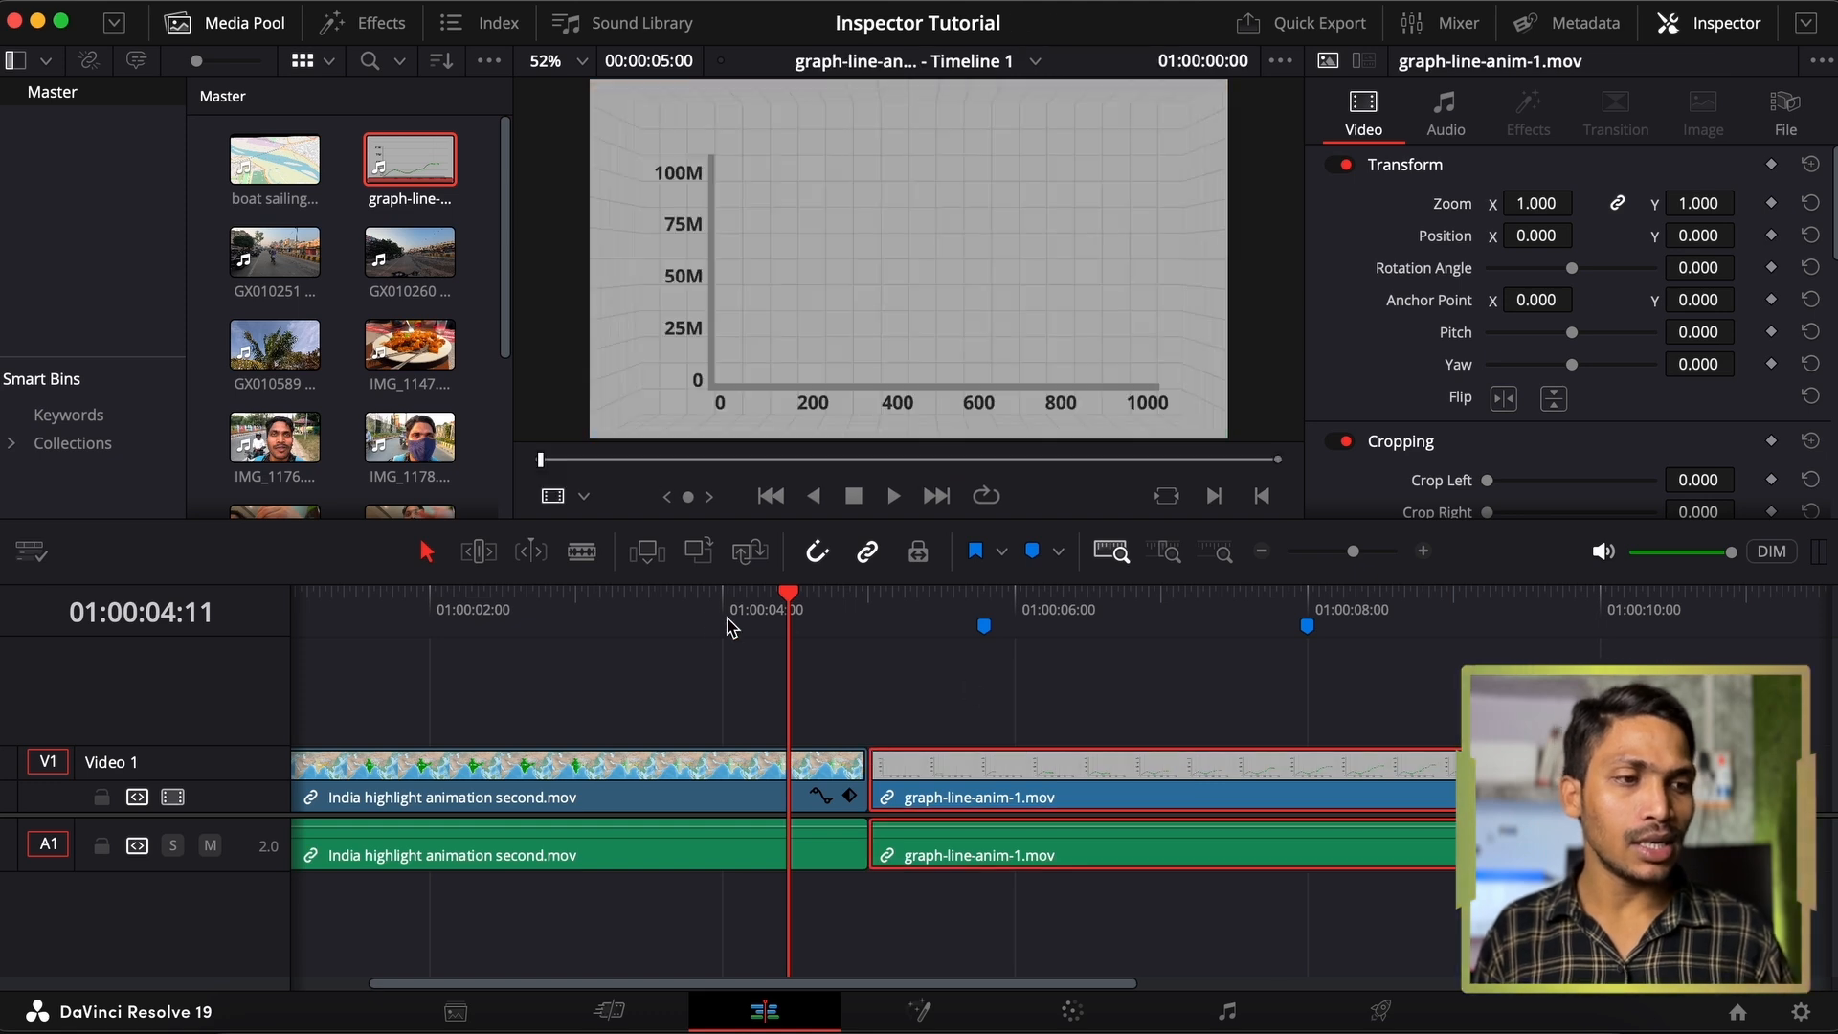
pyautogui.click(697, 613)
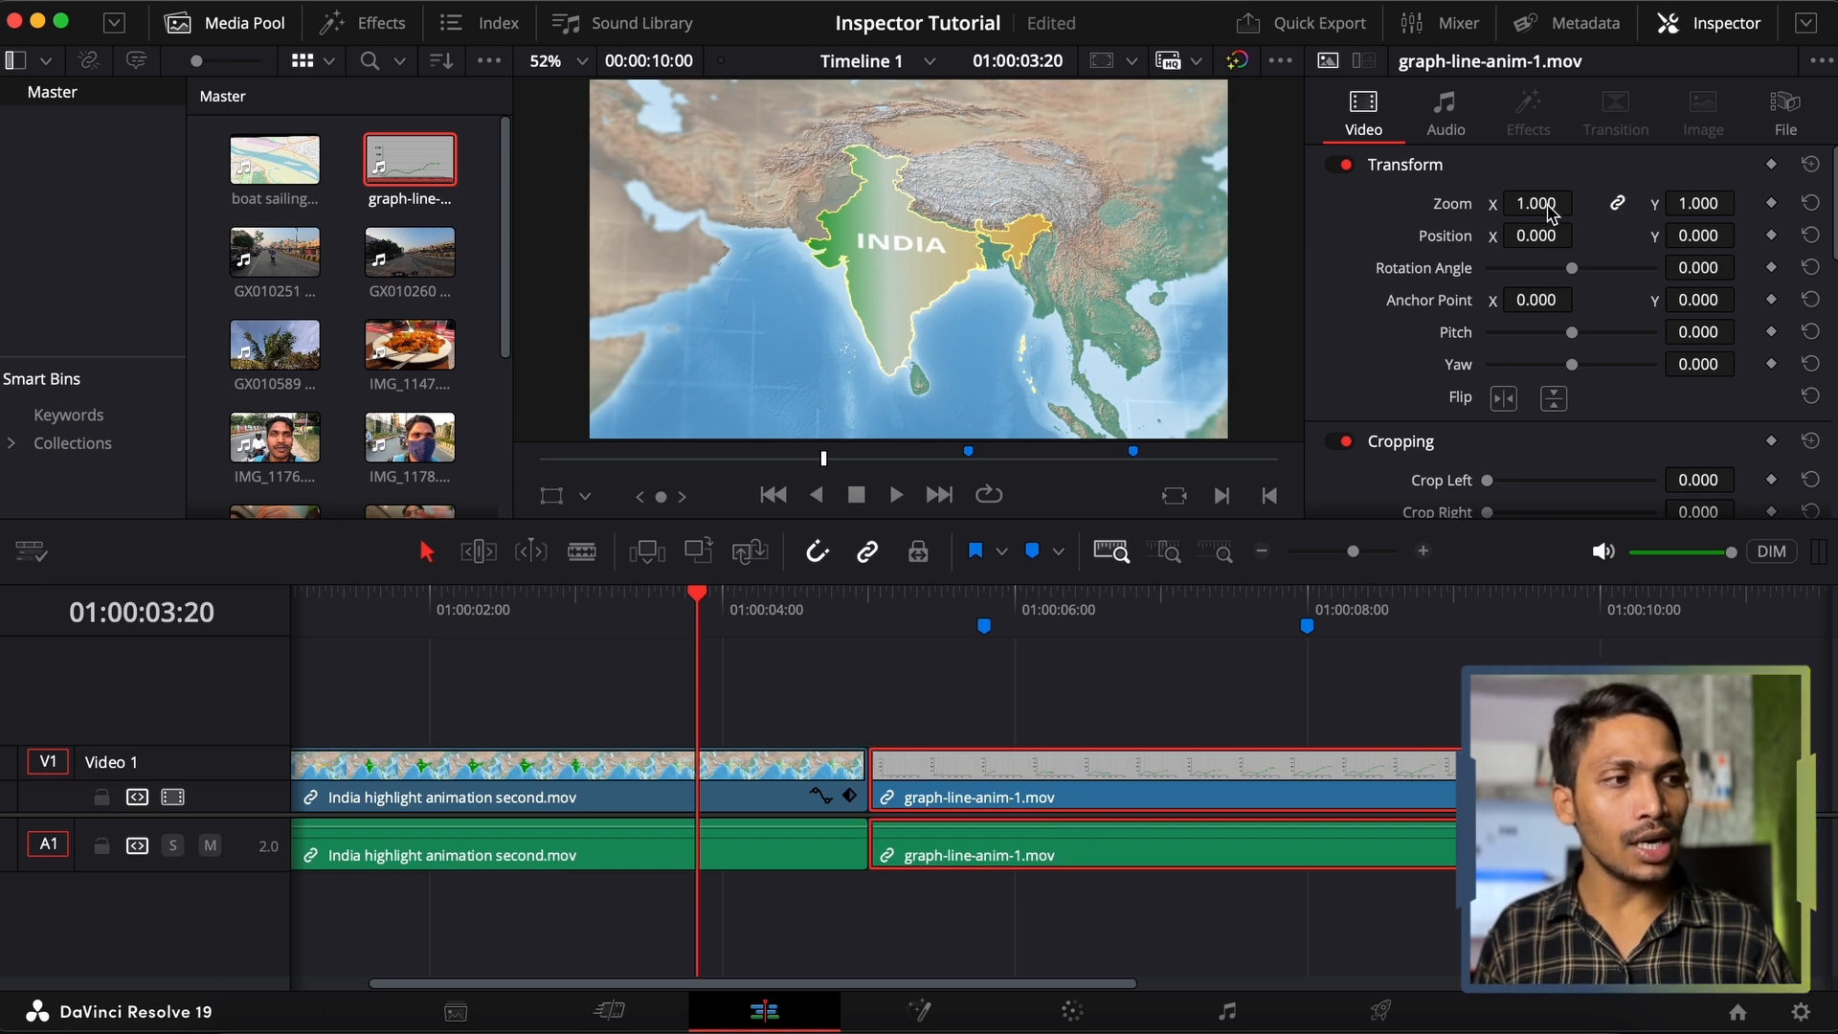
pyautogui.moveTo(1537, 203); pyautogui.dragTo(1708, 177)
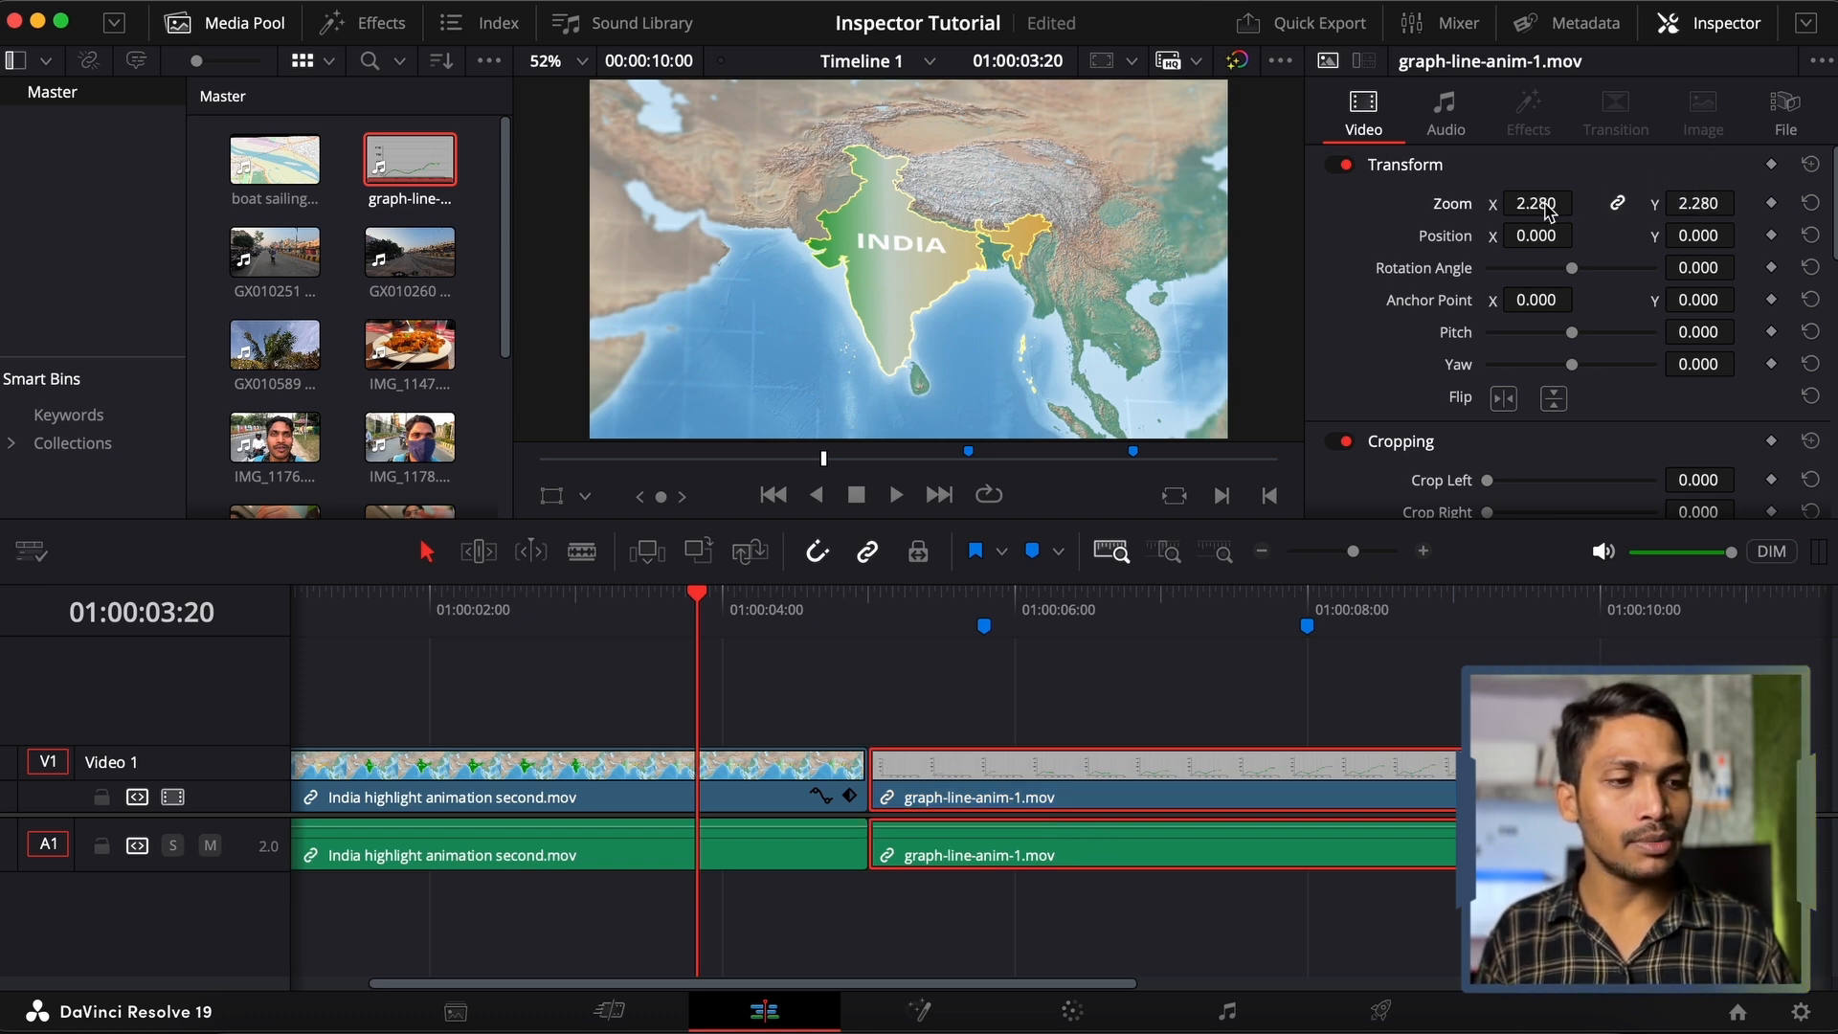
pyautogui.click(1090, 603)
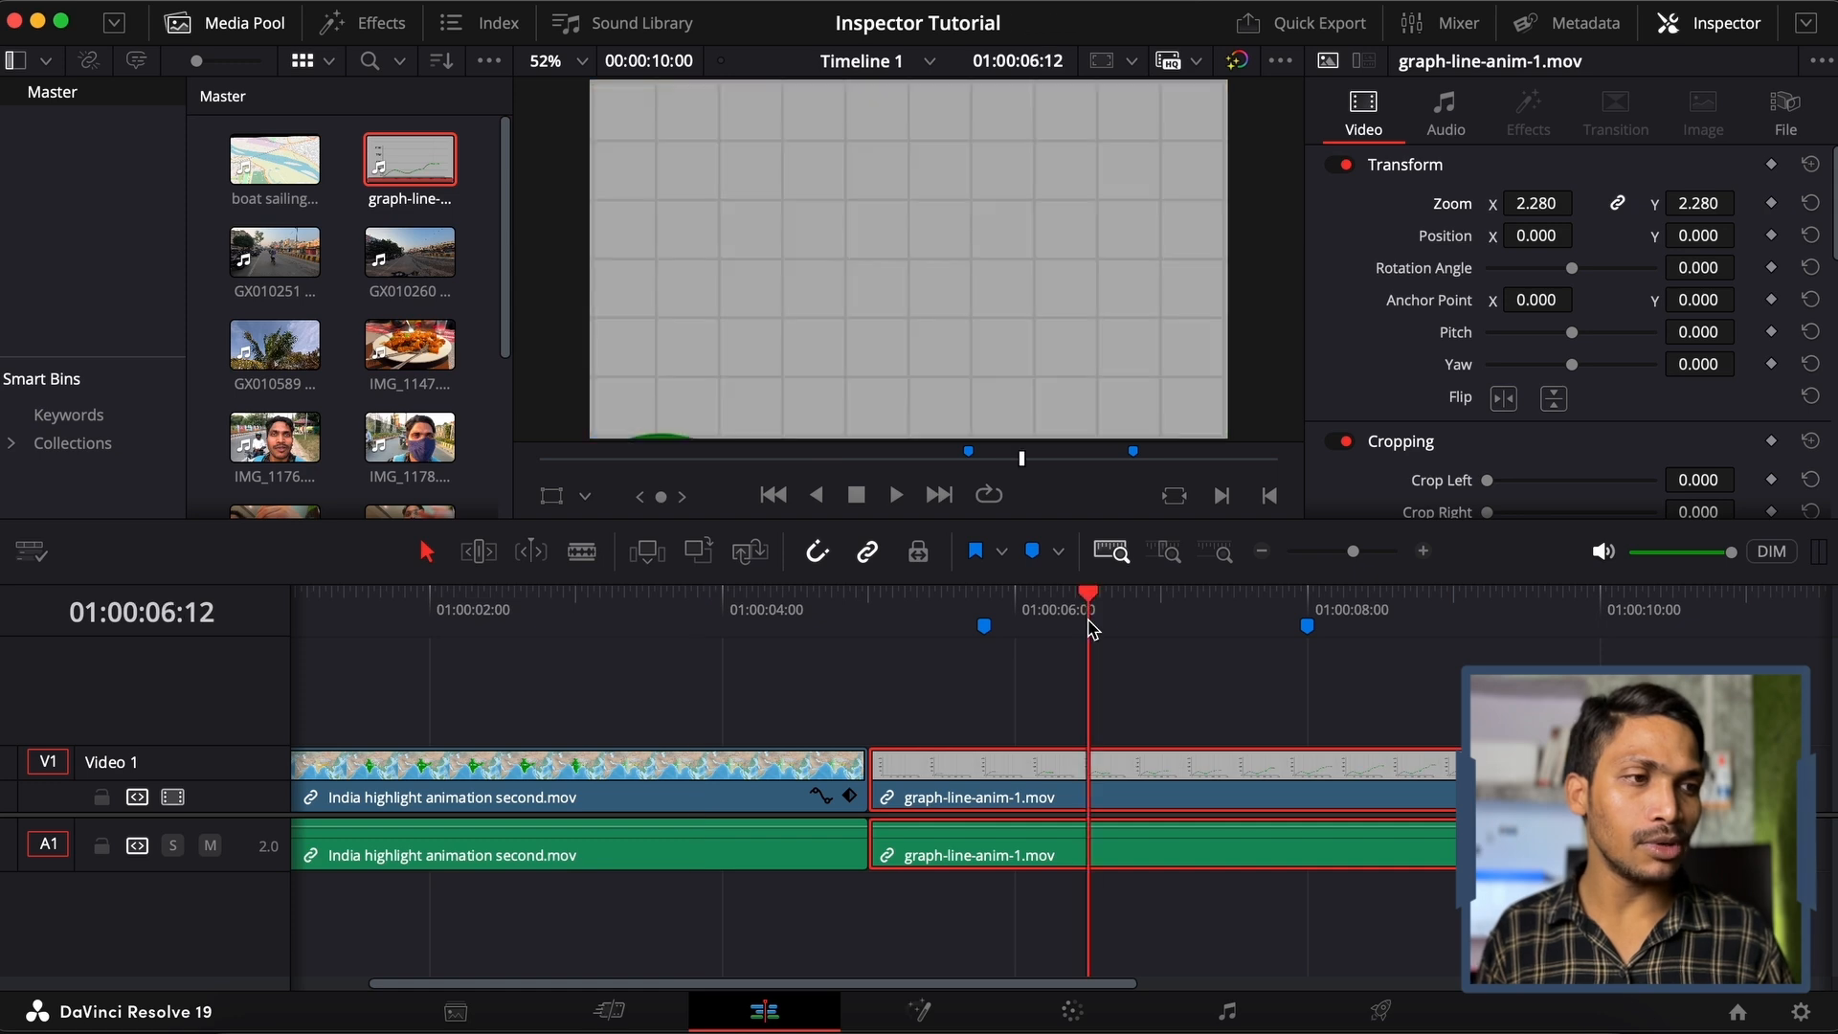
pyautogui.click(1811, 205)
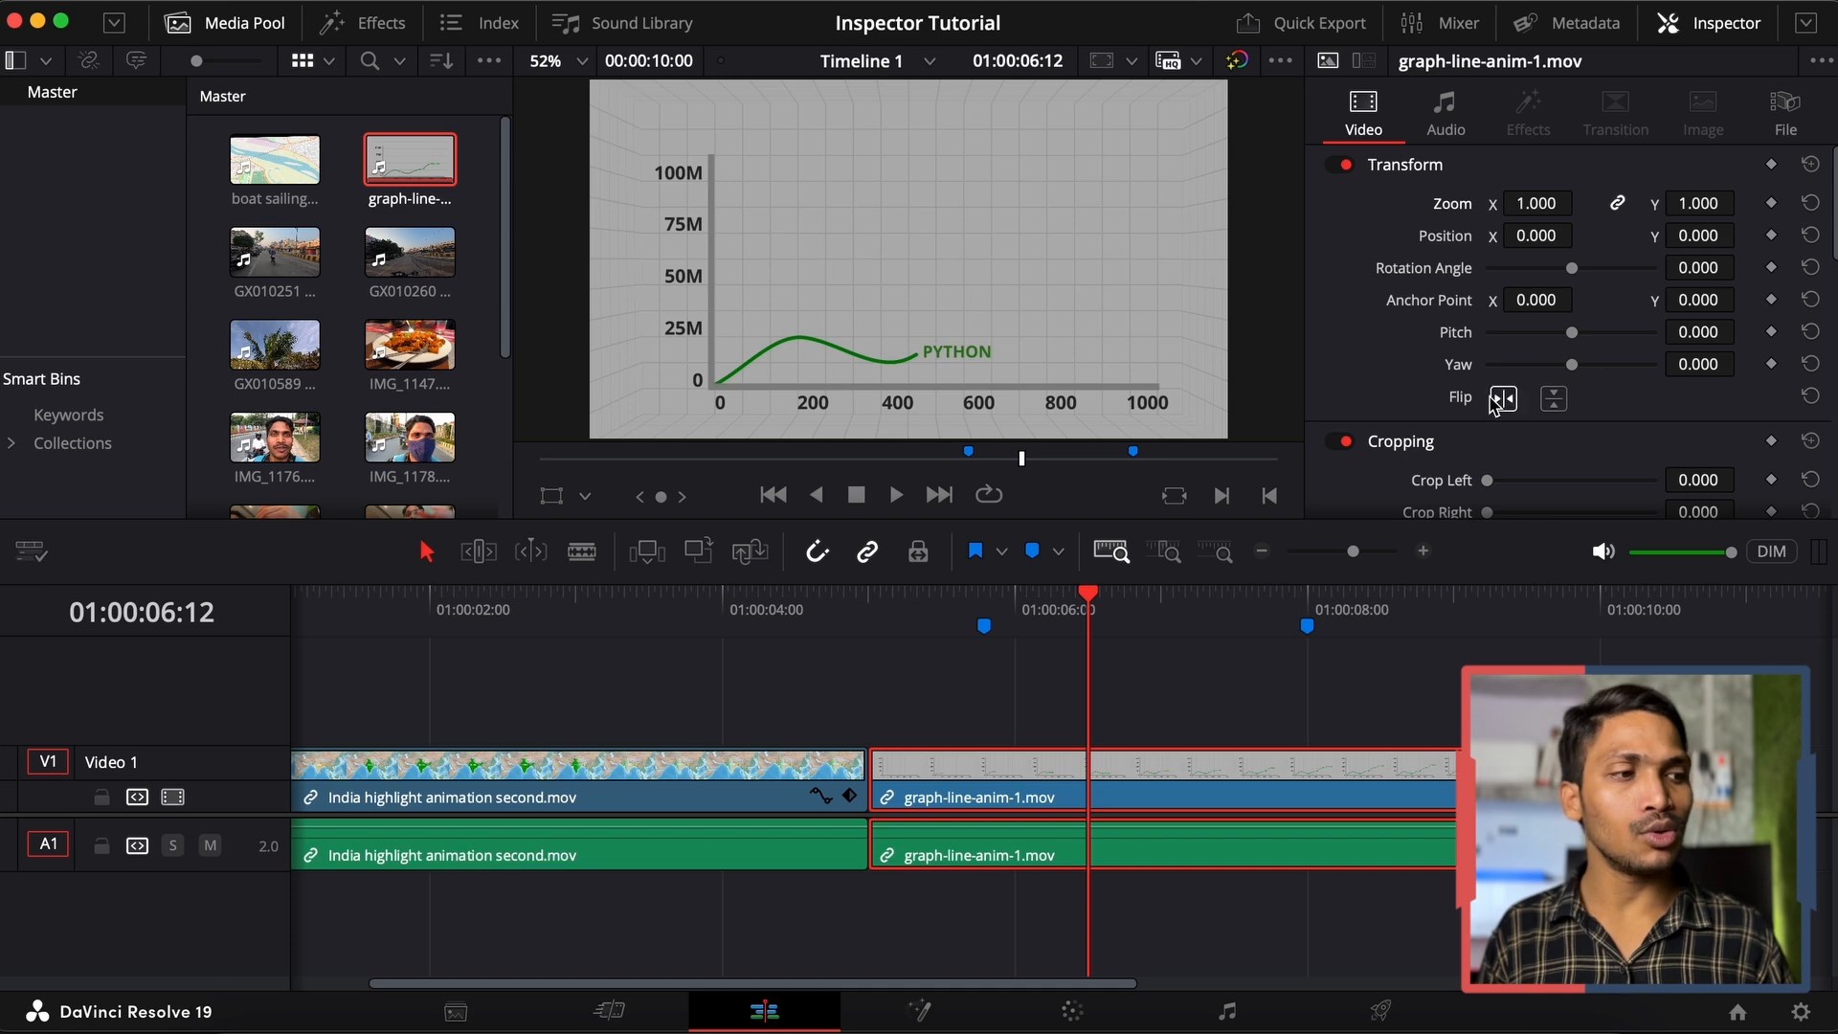
# Try cropping the graph clip by 377 on the left, 113 on the right and 98 at the top, with some softness
pyautogui.scroll(-4, 1493, 402)
pyautogui.scroll(-2, 1457, 402)
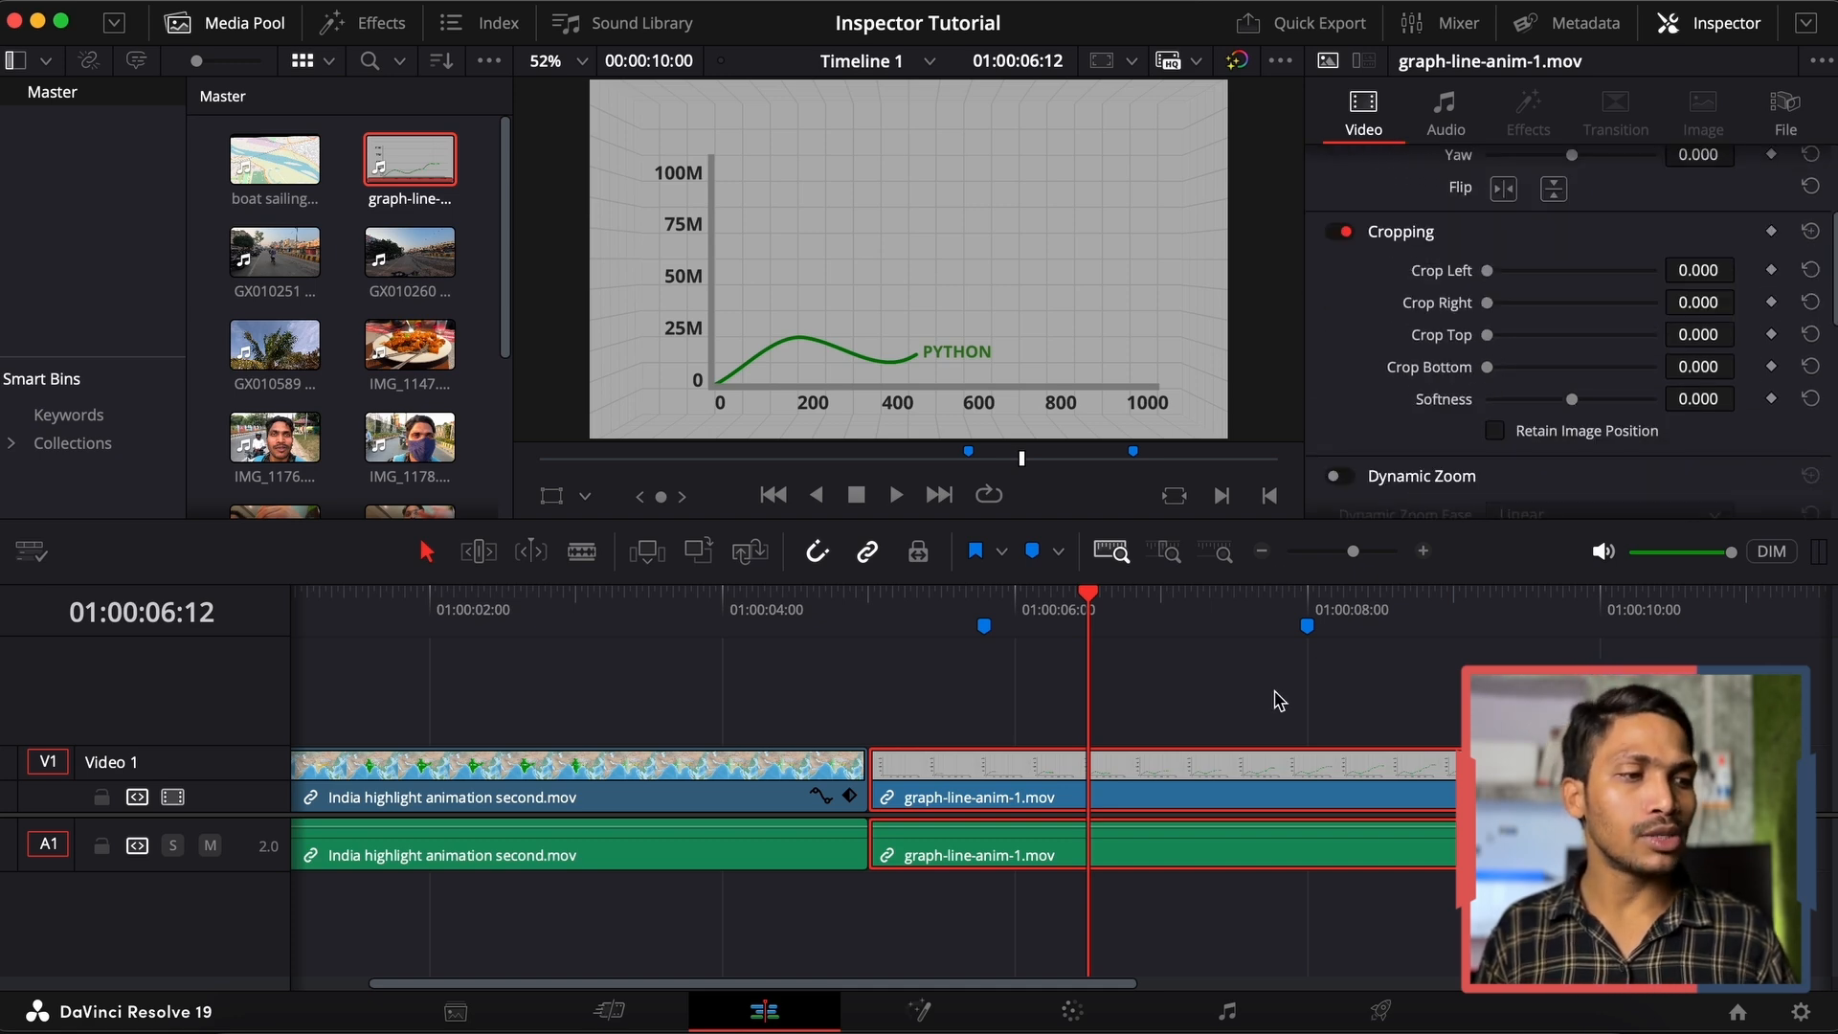
pyautogui.scroll(-1, 1531, 337)
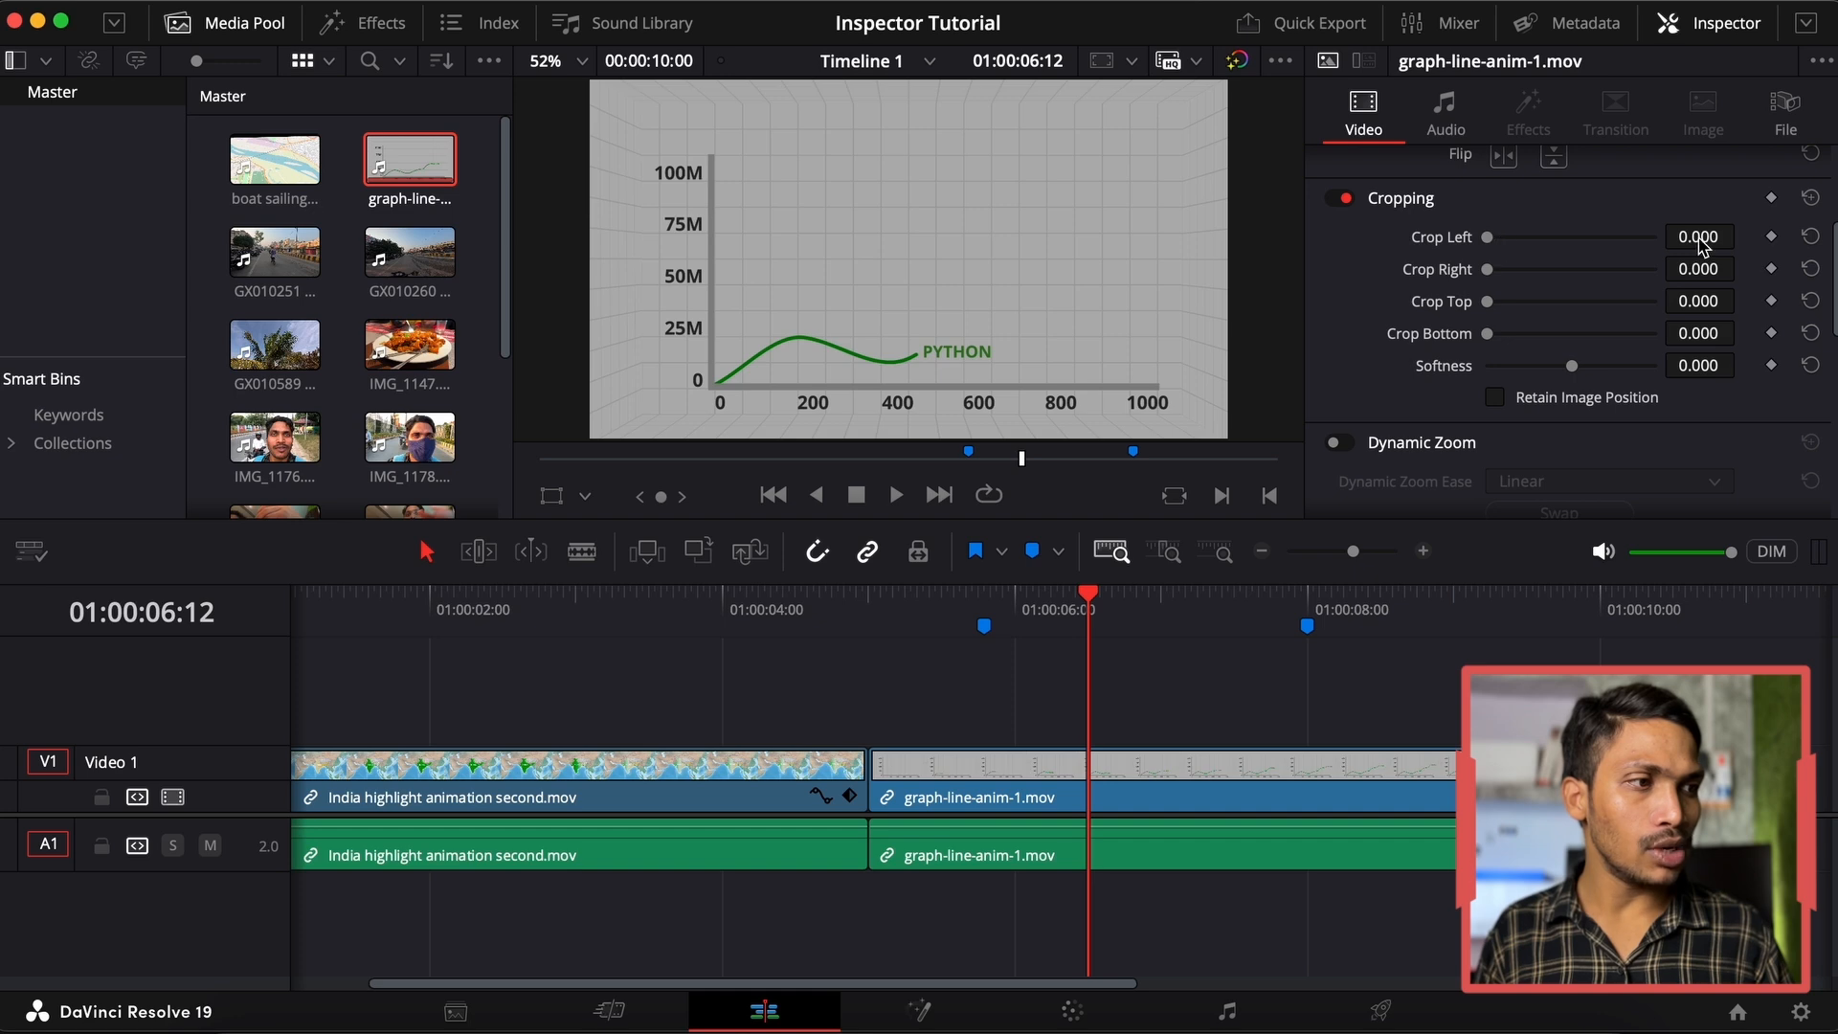
pyautogui.moveTo(1698, 237); pyautogui.dragTo(1272, 468)
pyautogui.moveTo(1698, 269); pyautogui.dragTo(923, 555)
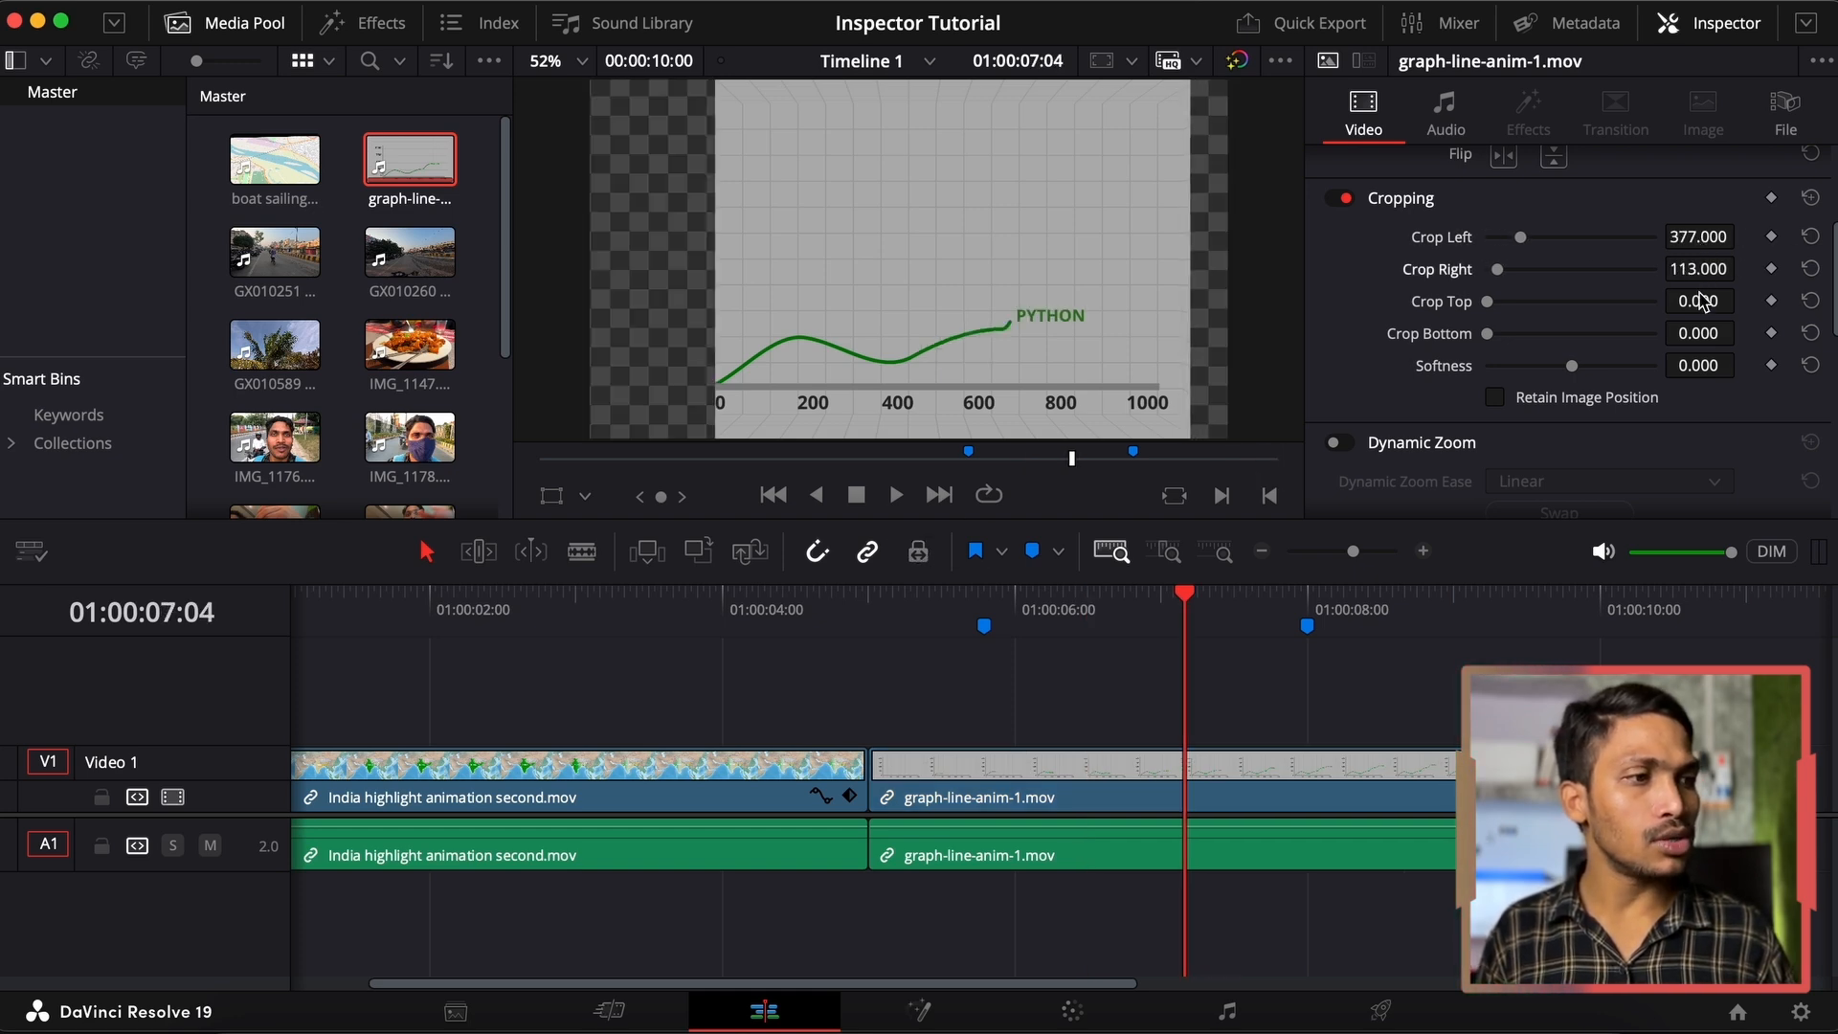
pyautogui.moveTo(1702, 301); pyautogui.dragTo(917, 546)
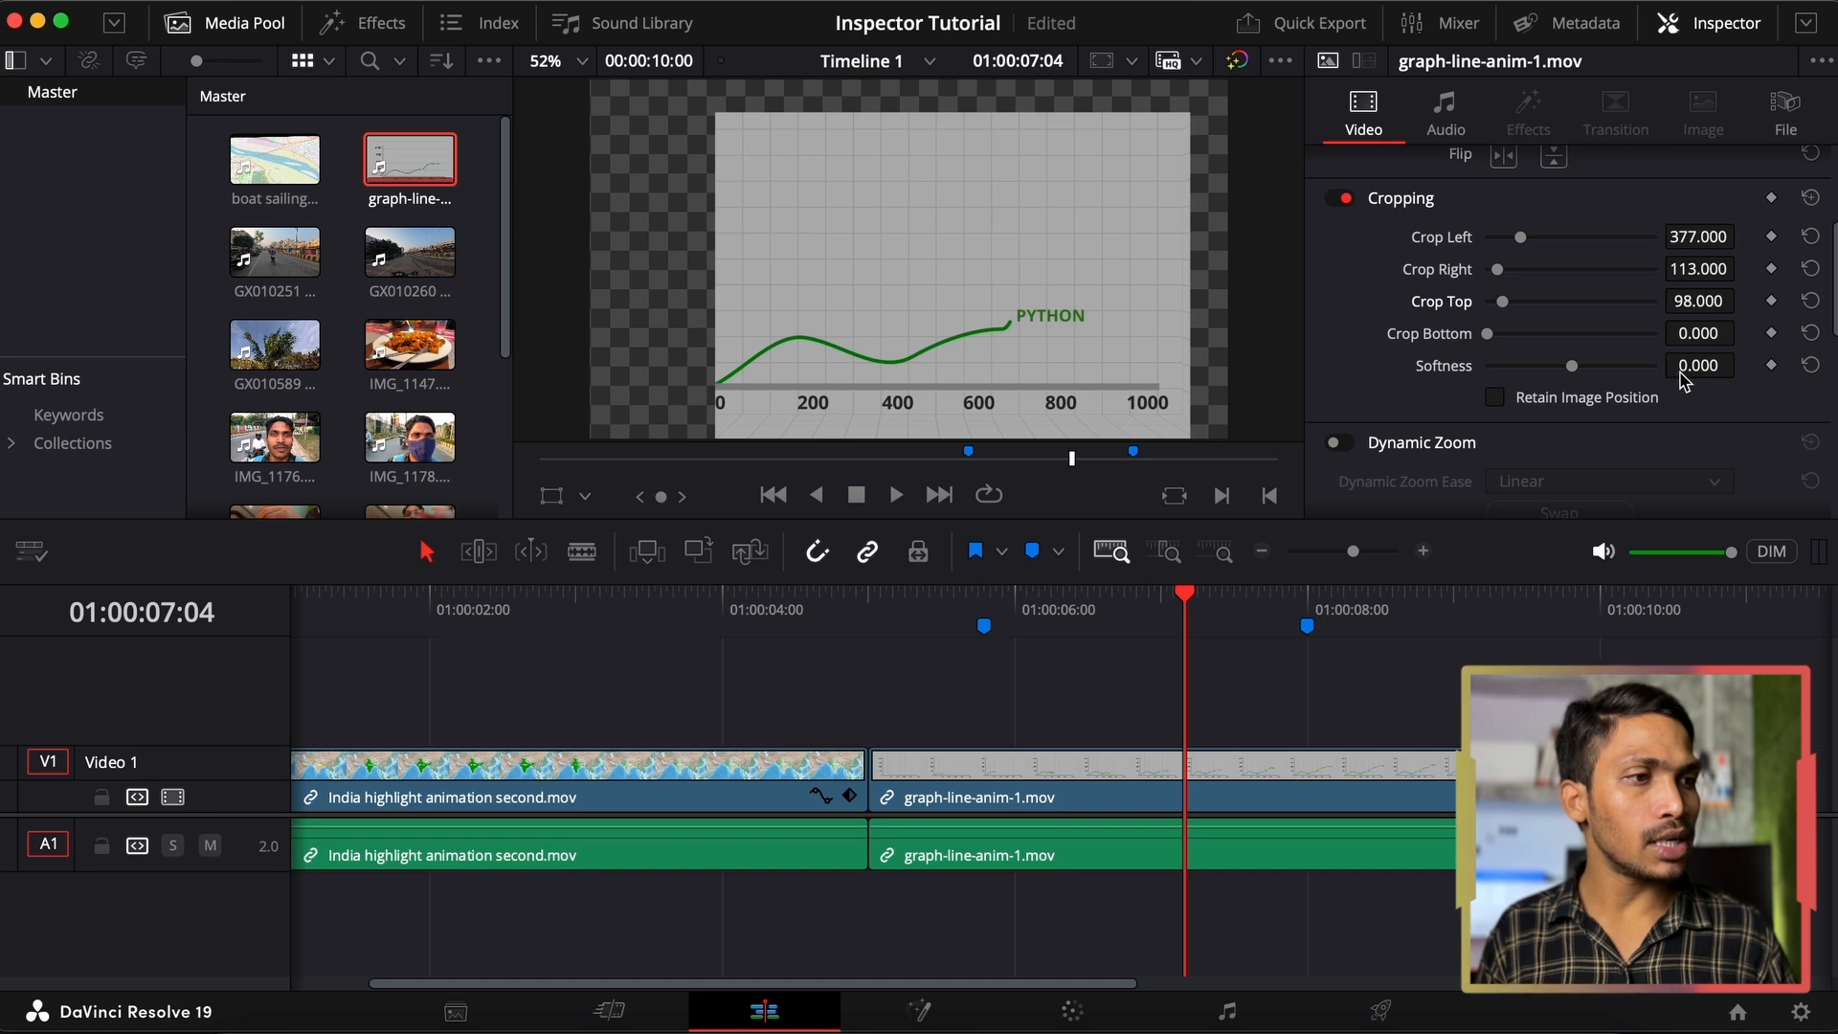
pyautogui.moveTo(1696, 373); pyautogui.dragTo(914, 601)
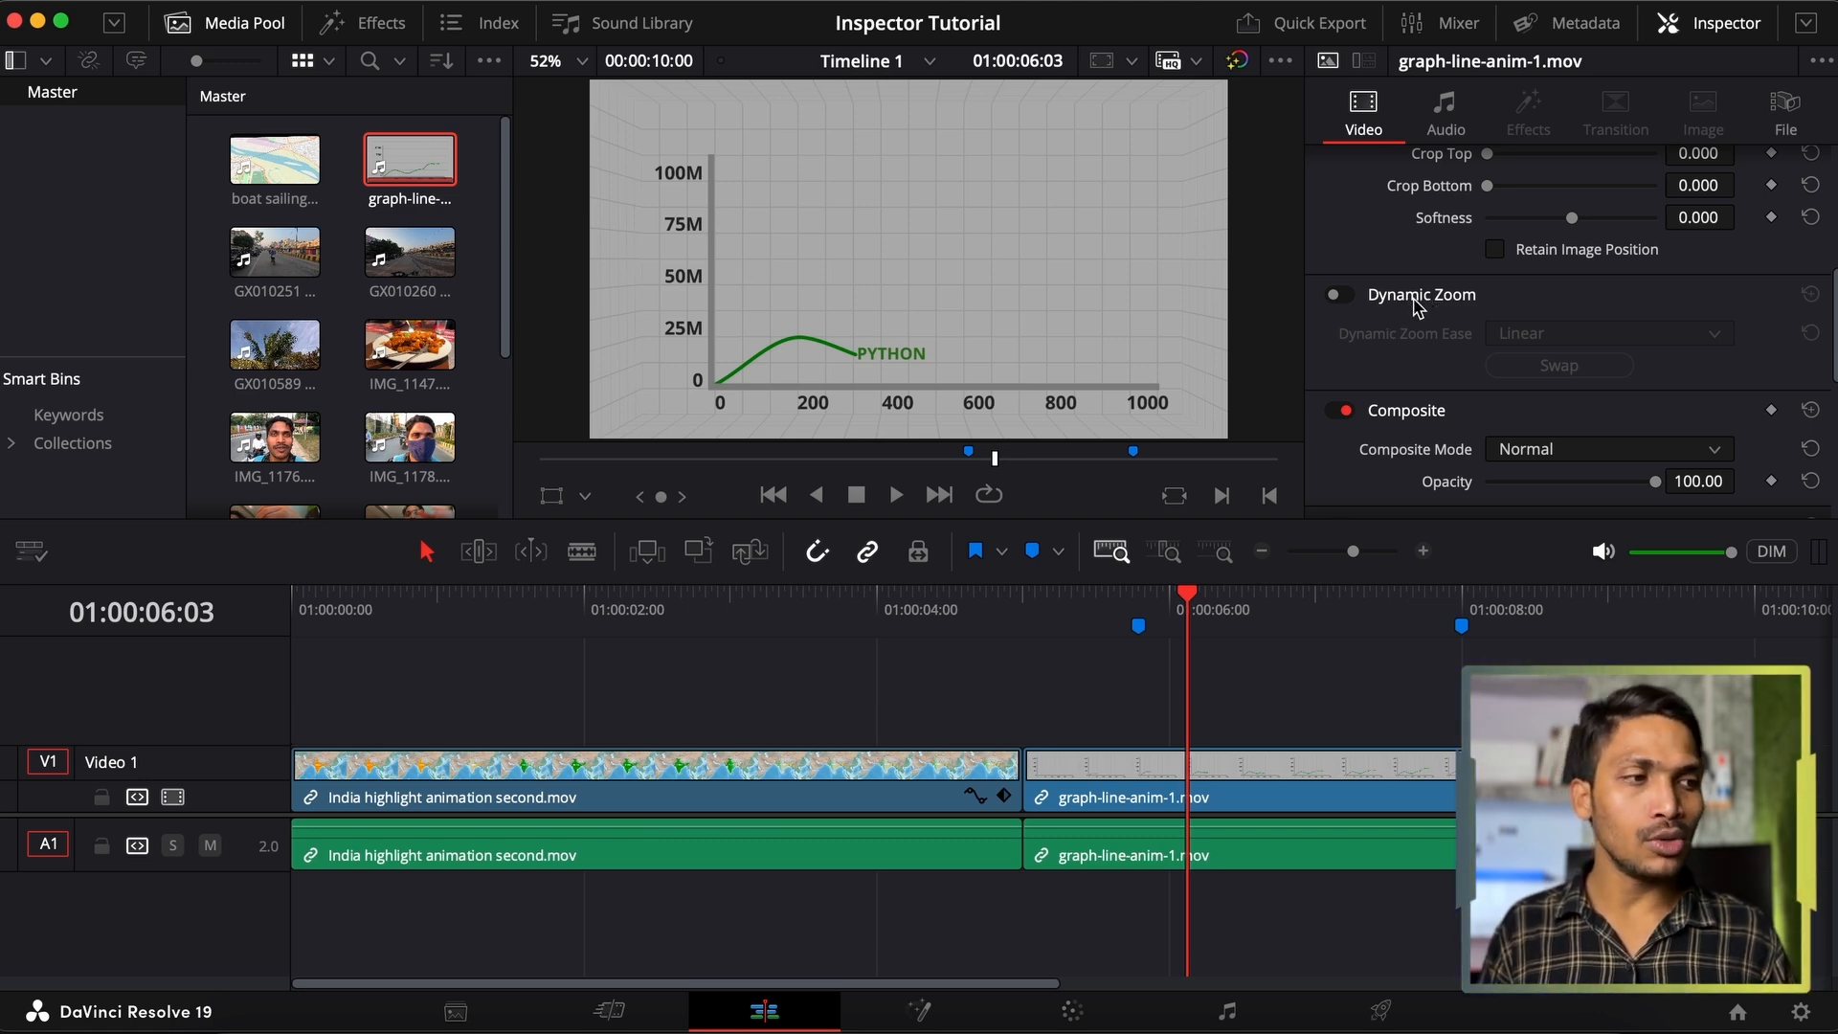
# Turn on Dynamic Zoom for the graph clip and trim the clip's end to the playhead at 01:00:06:21
pyautogui.scroll(5, 1415, 306)
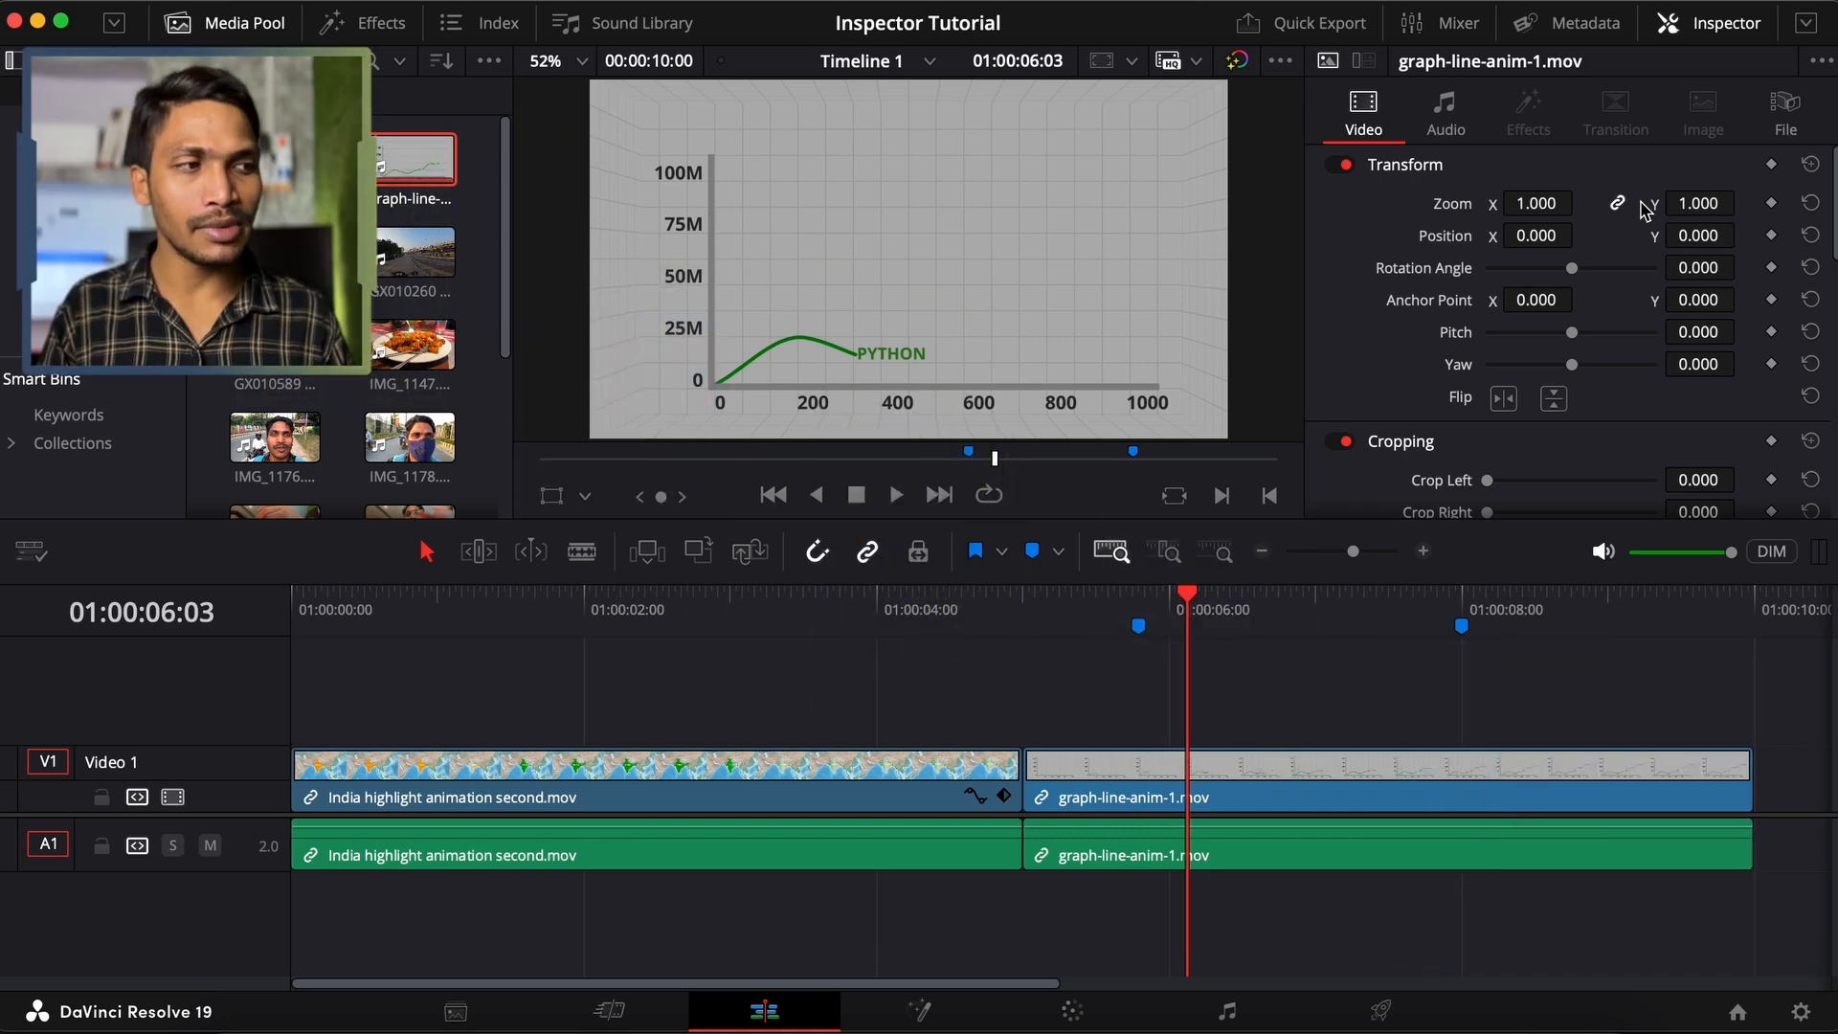
pyautogui.scroll(-5, 1455, 346)
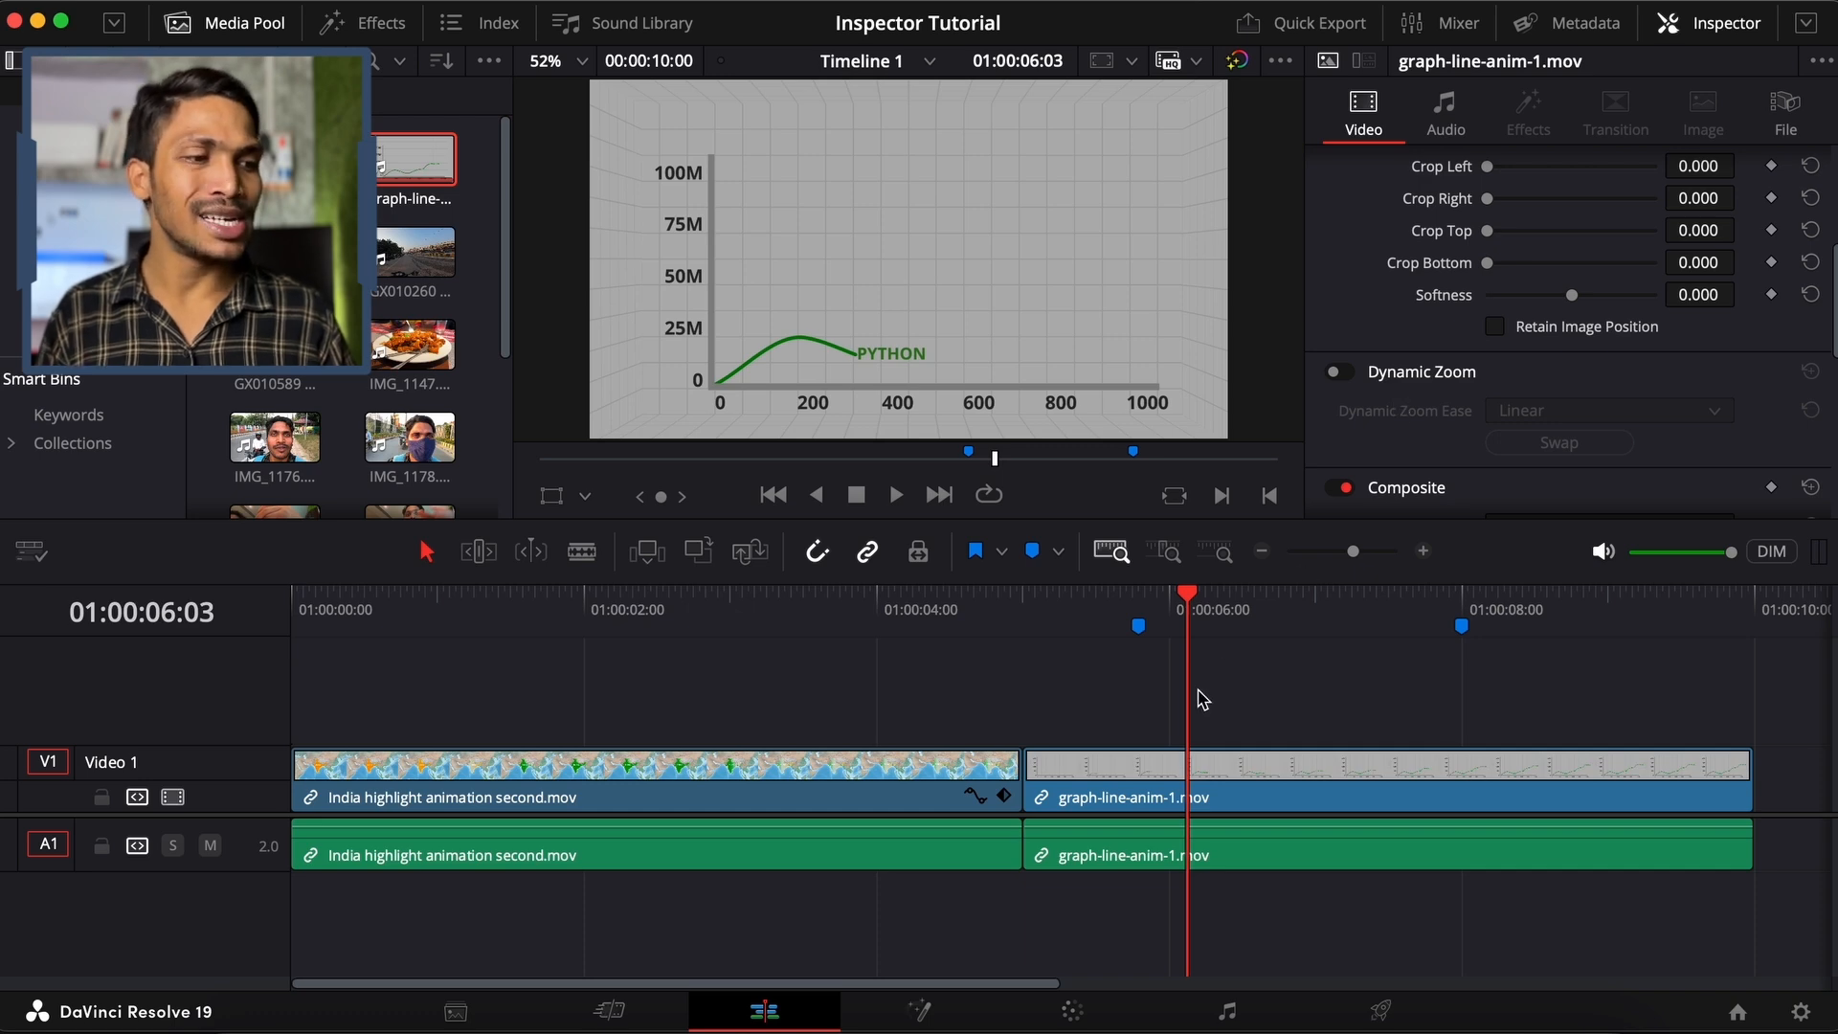
pyautogui.click(1181, 766)
pyautogui.press('space')
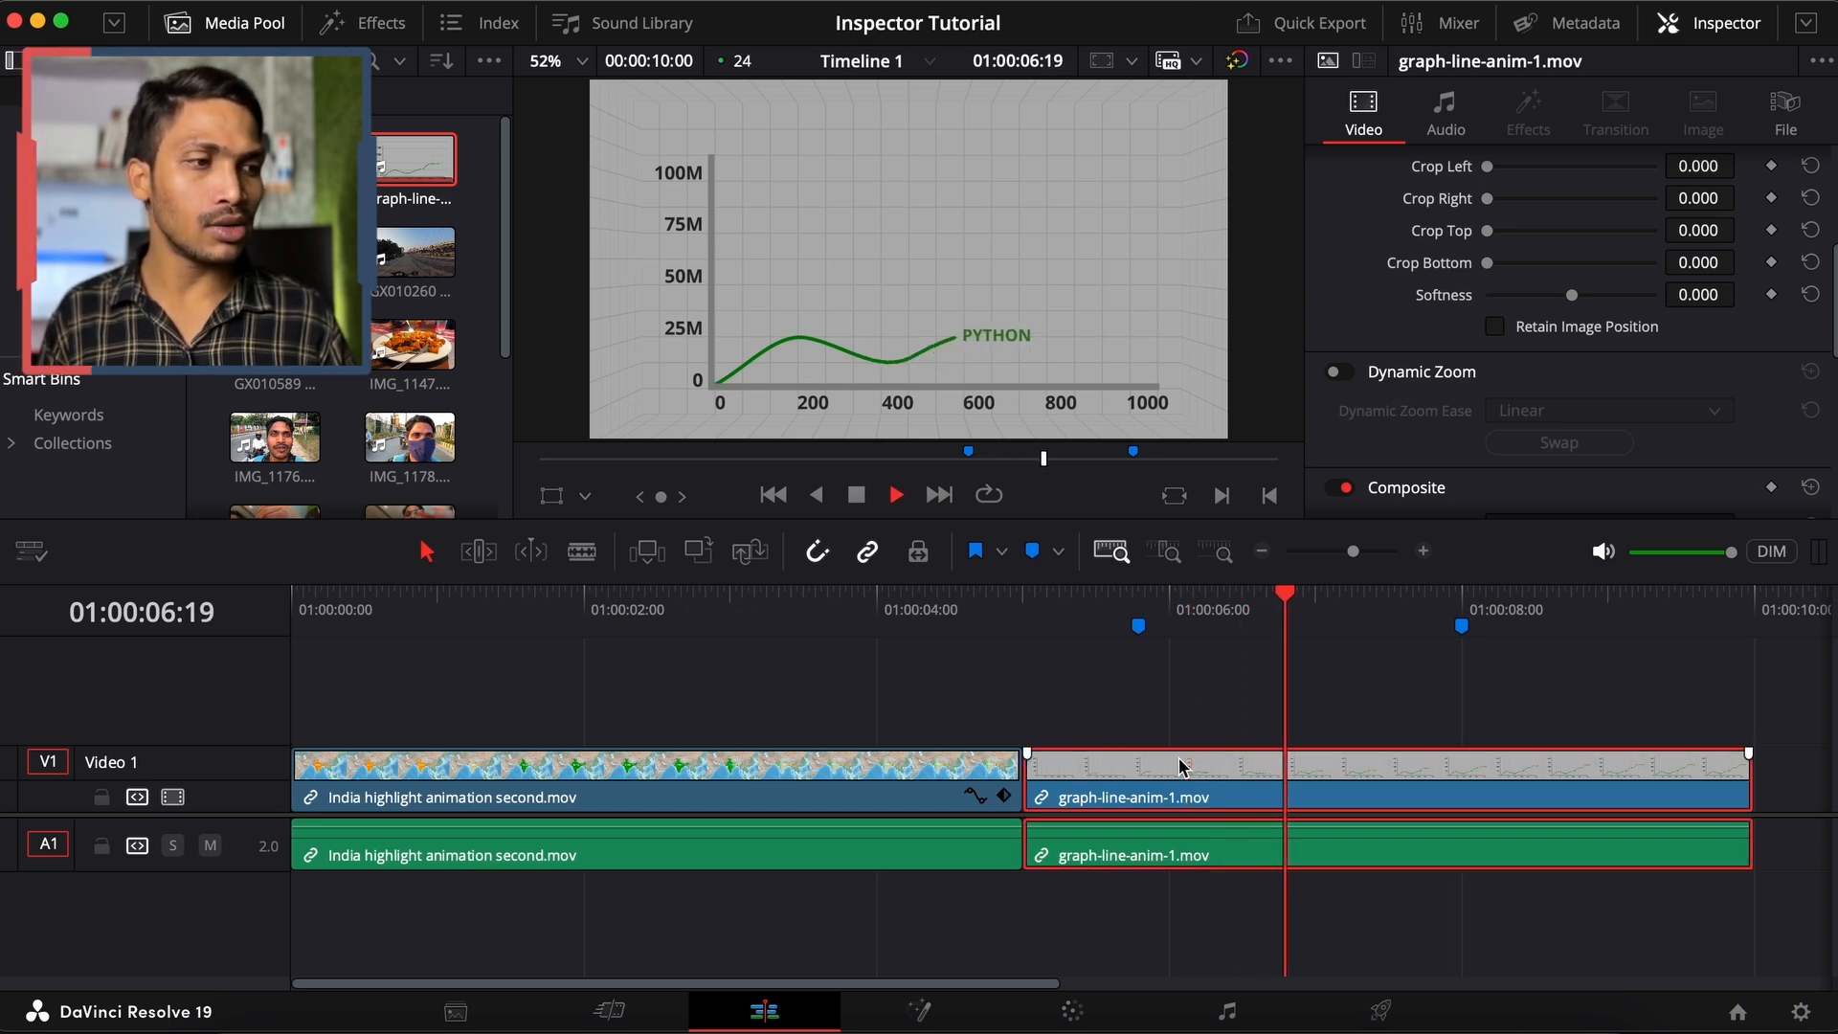
pyautogui.press('space')
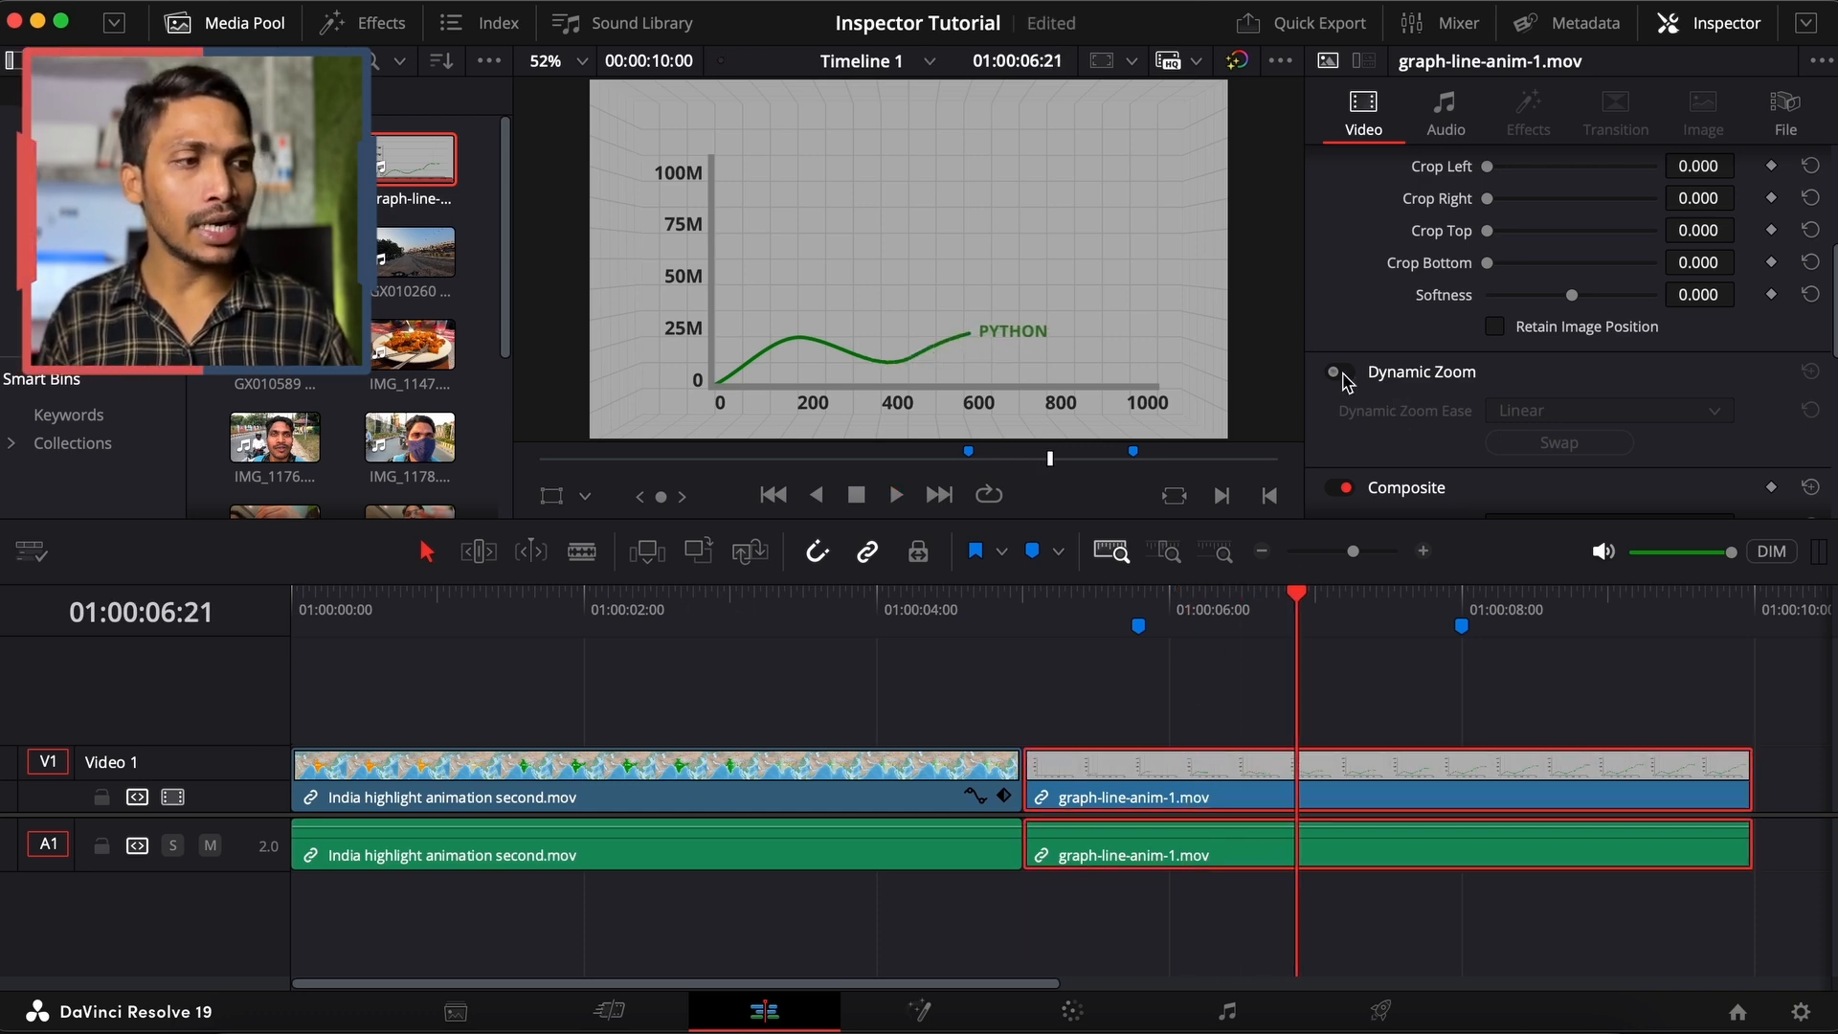
pyautogui.click(1335, 372)
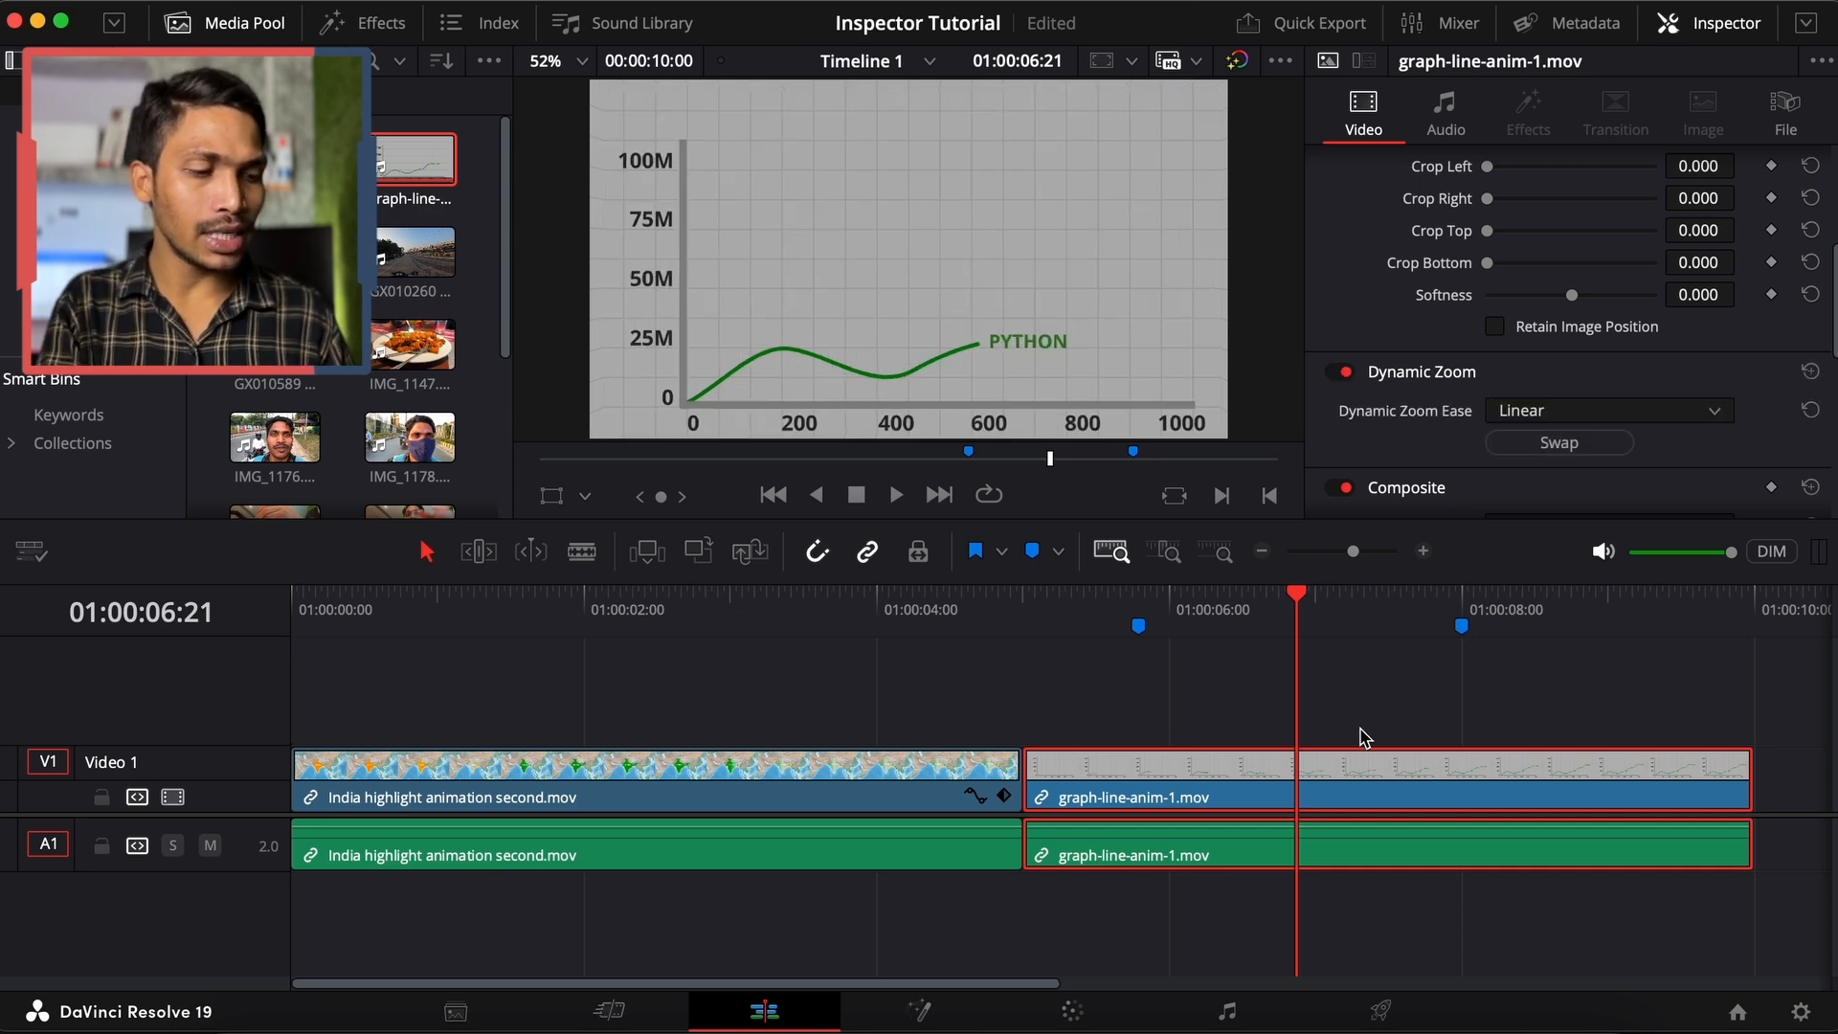
pyautogui.hotkey('shift', ']')
pyautogui.hscroll(3, 1364, 738)
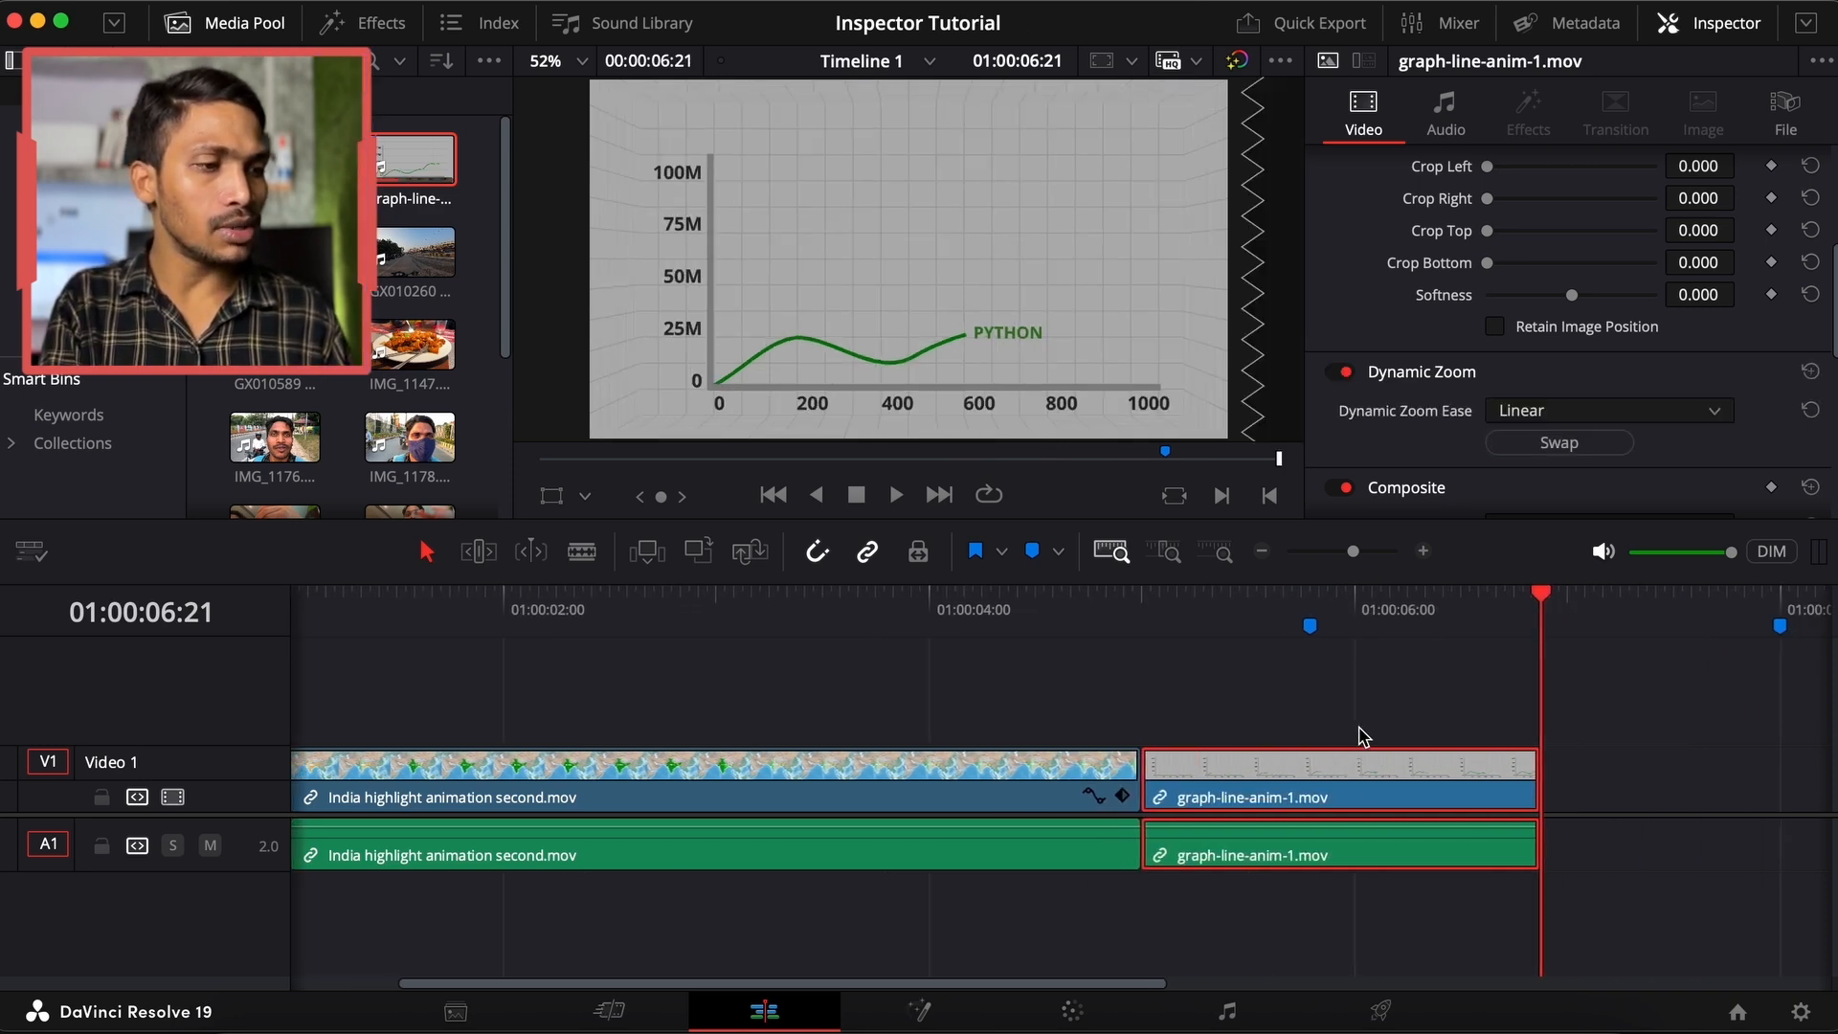
# Play back the graph clip's dynamic zoom from the clip's start at 01:00:05:00
pyautogui.click(1158, 620)
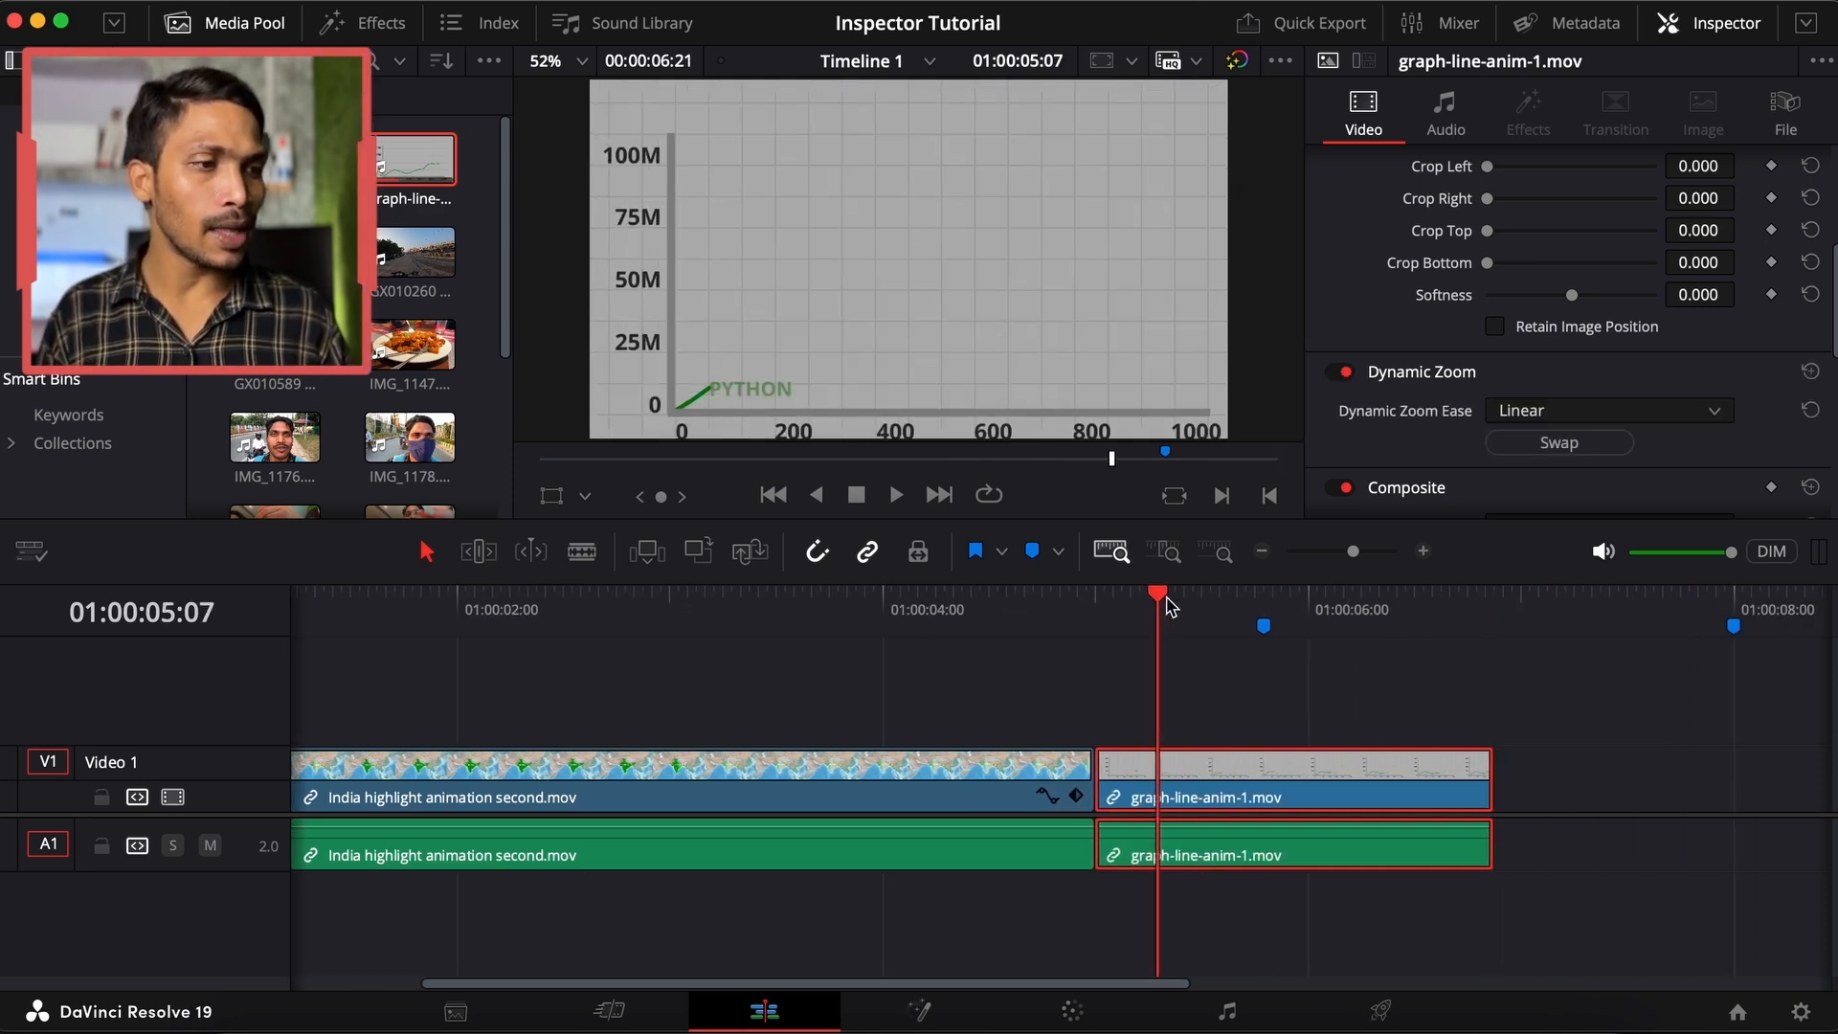
pyautogui.moveTo(1157, 601); pyautogui.dragTo(1095, 595)
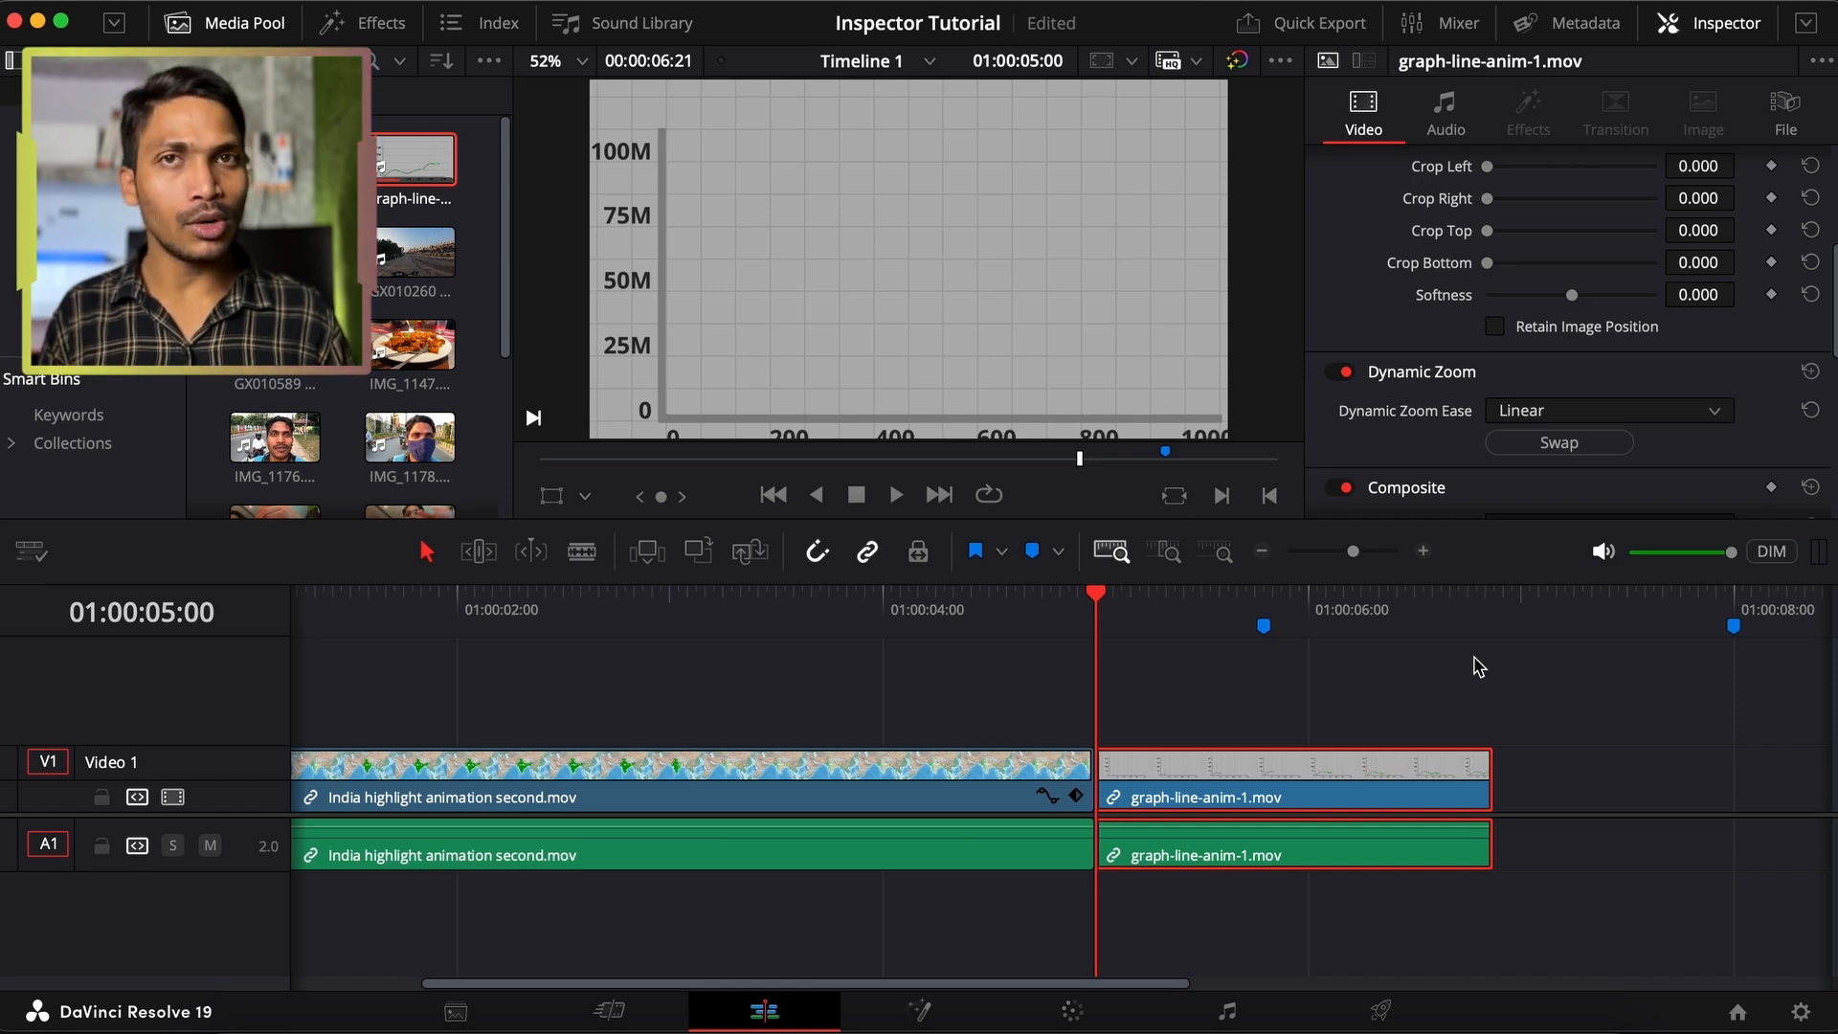
pyautogui.press('space')
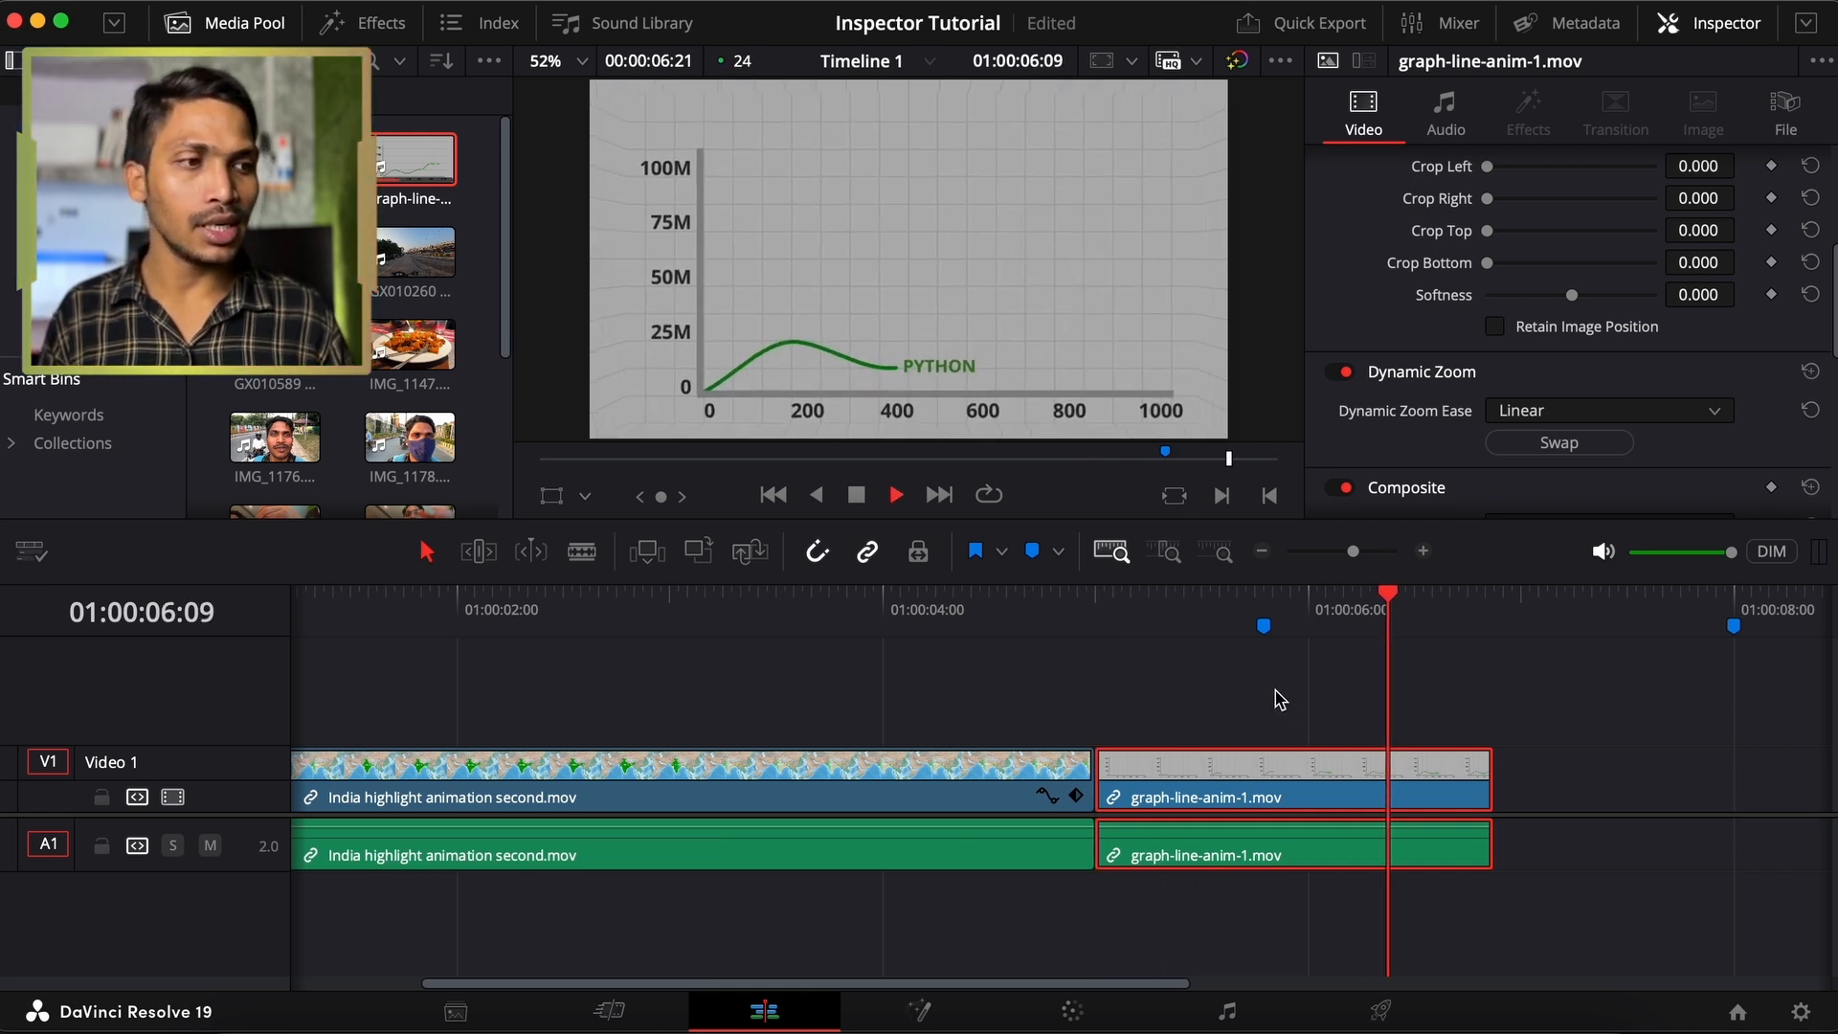
# Try swapping the graph clip's dynamic zoom direction and play the clip from its start
pyautogui.click(1569, 454)
pyautogui.click(1109, 601)
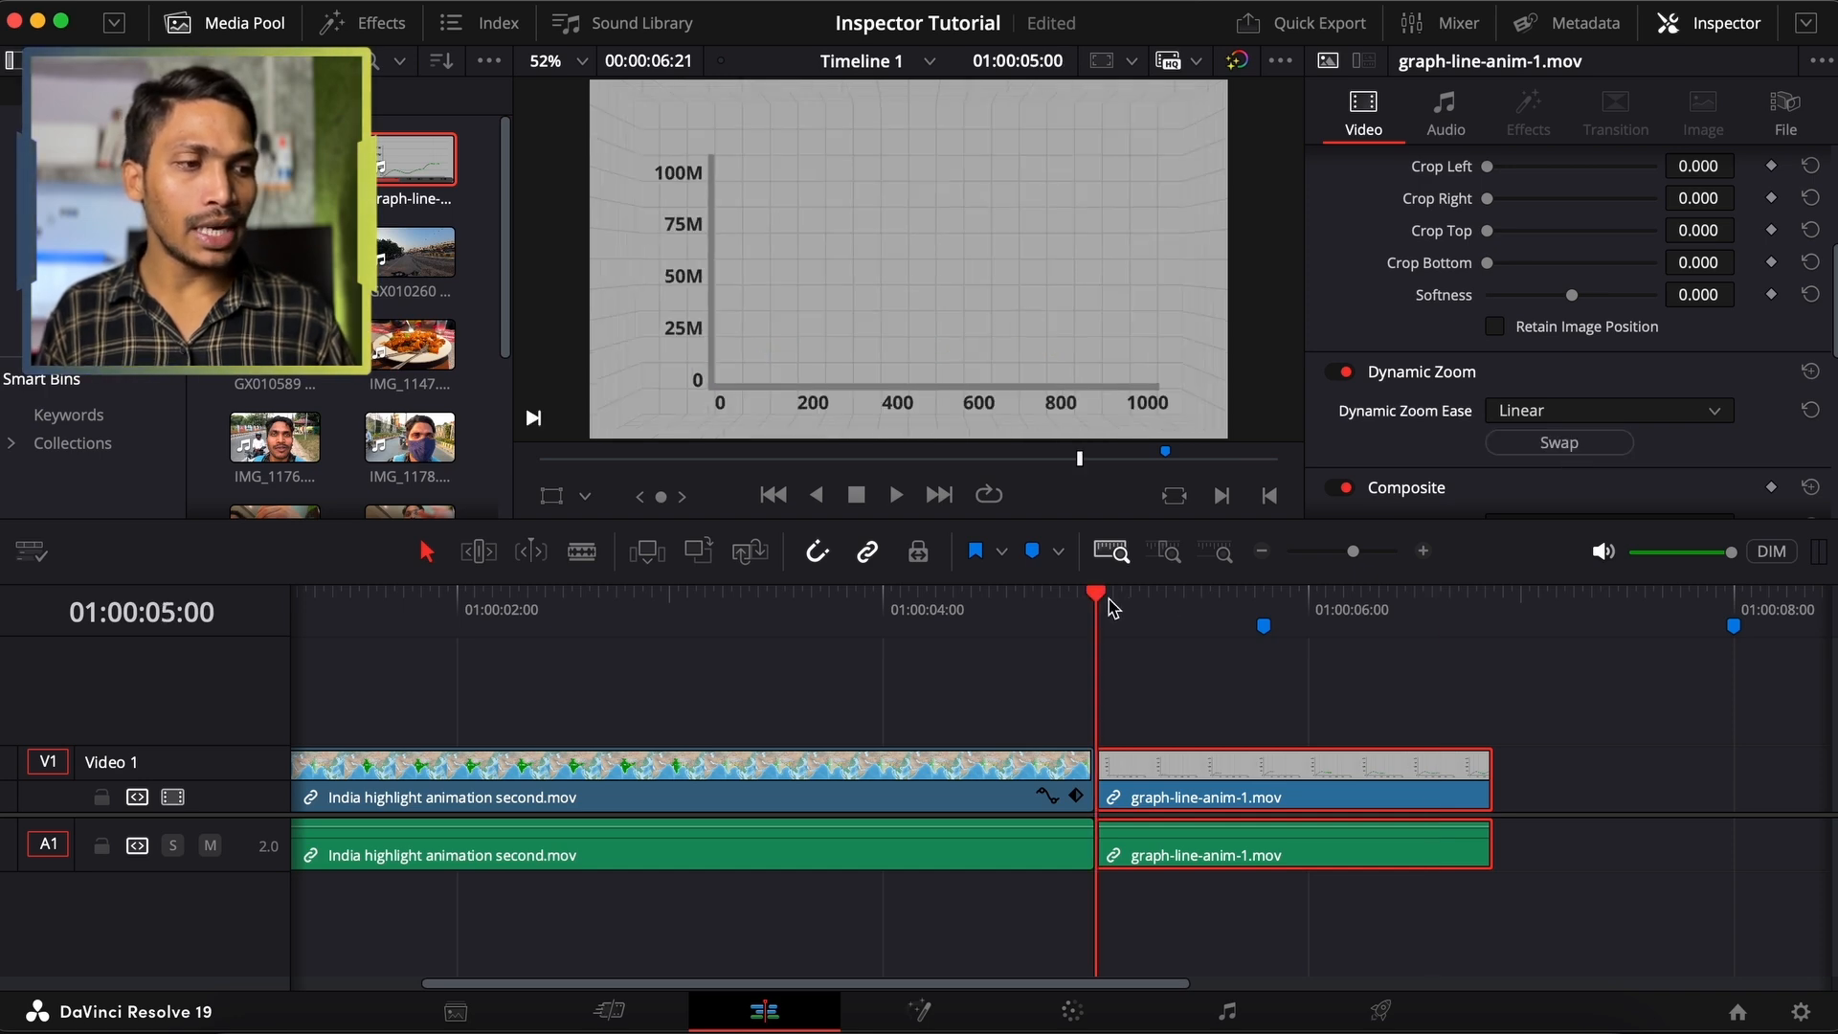
pyautogui.press('space')
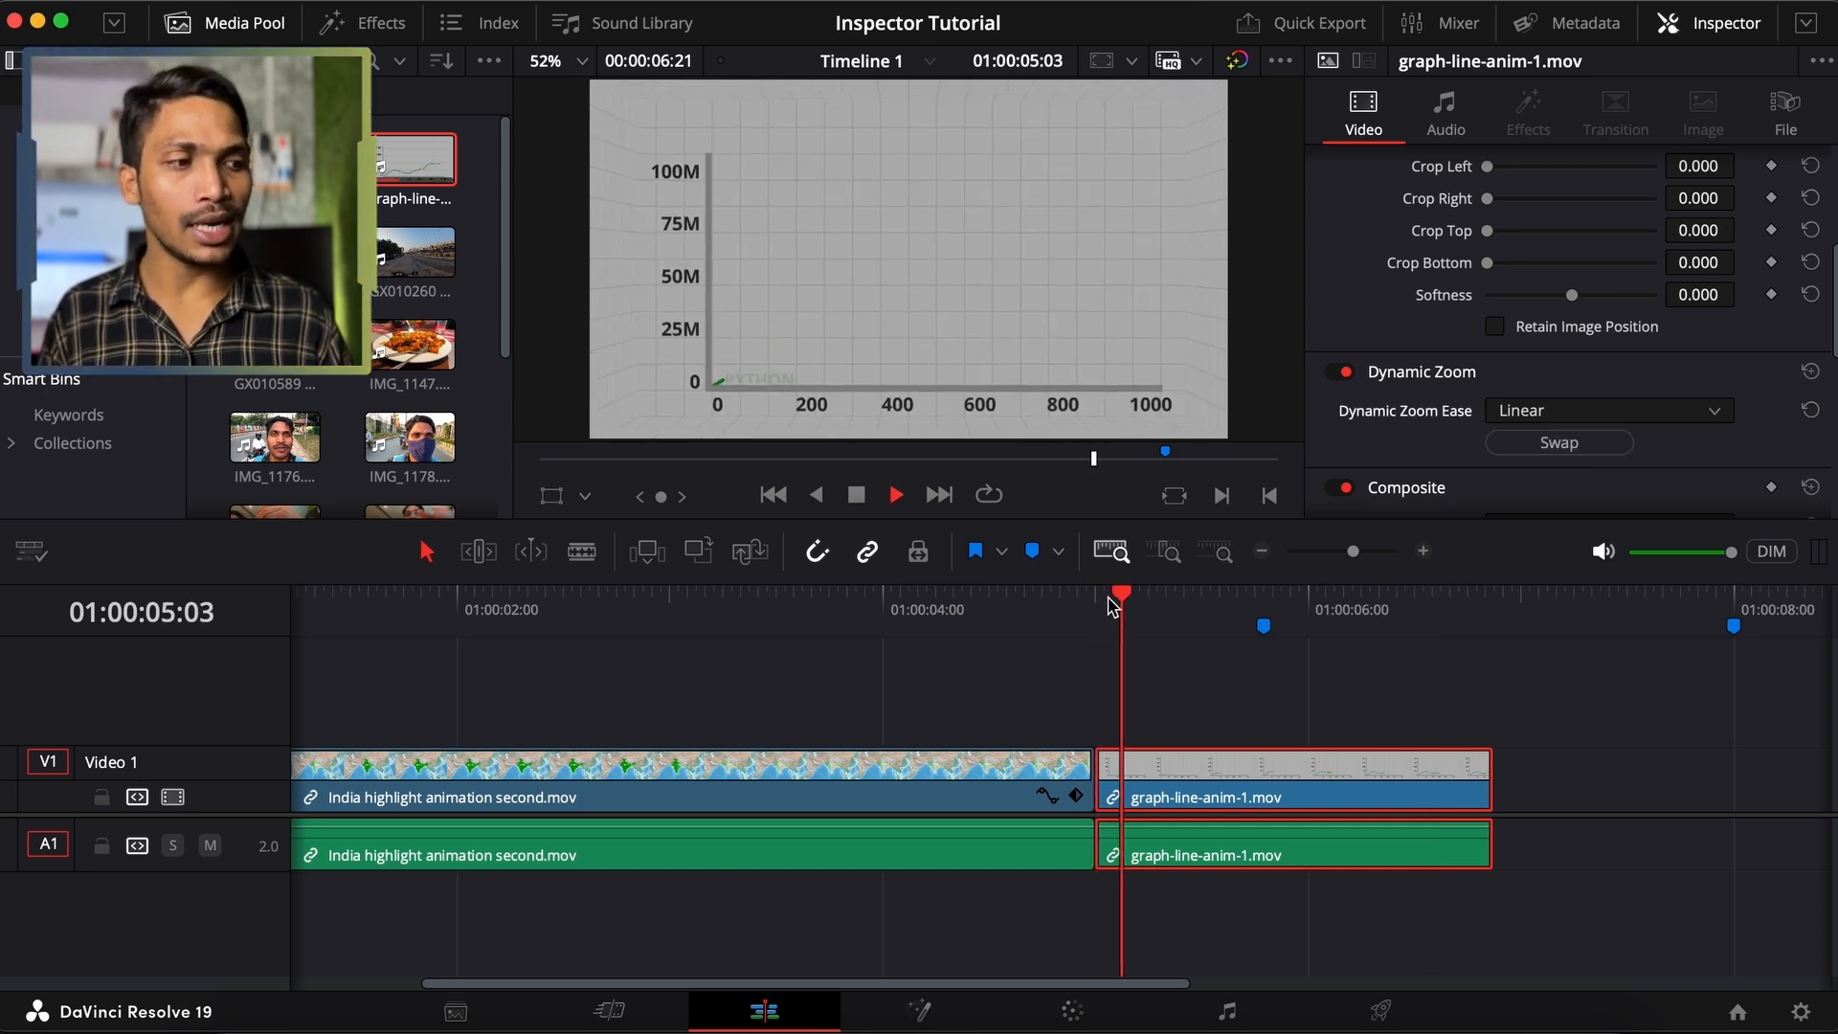
pyautogui.press('space')
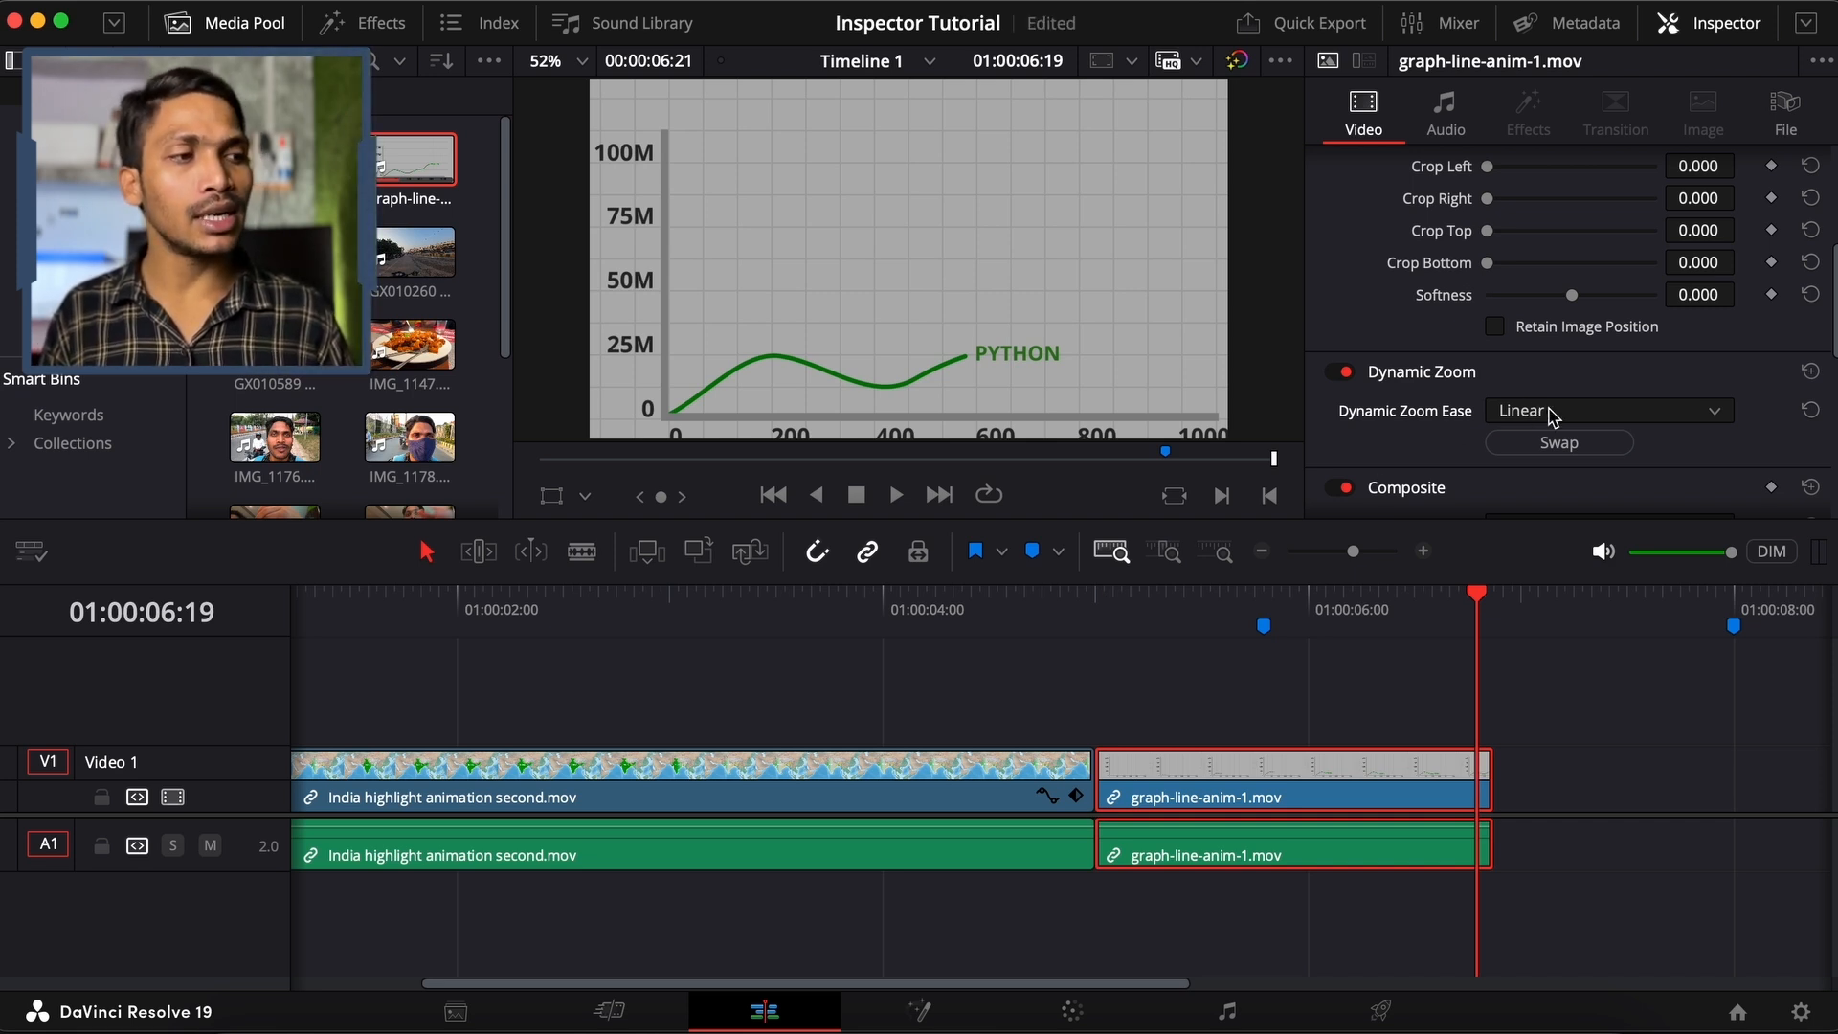
# Try the Ease In option for the graph clip's dynamic zoom and play the clip from its start
pyautogui.click(1553, 417)
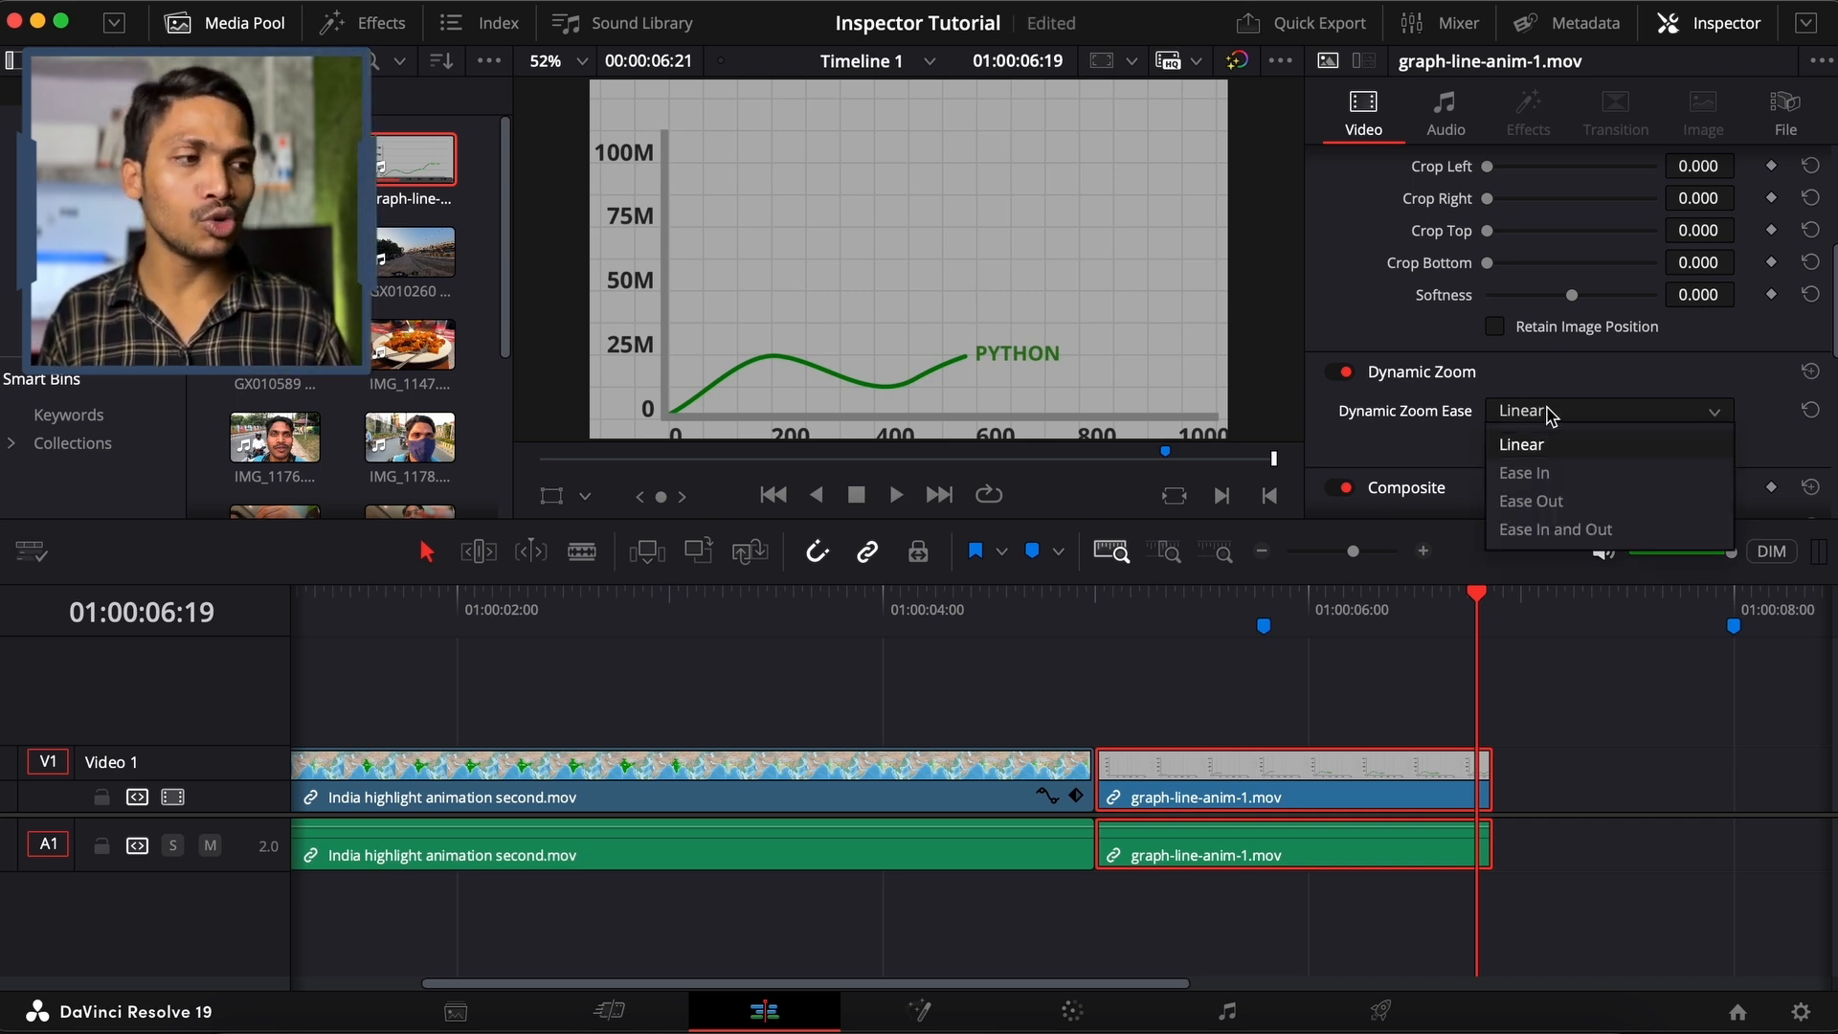
pyautogui.click(1525, 475)
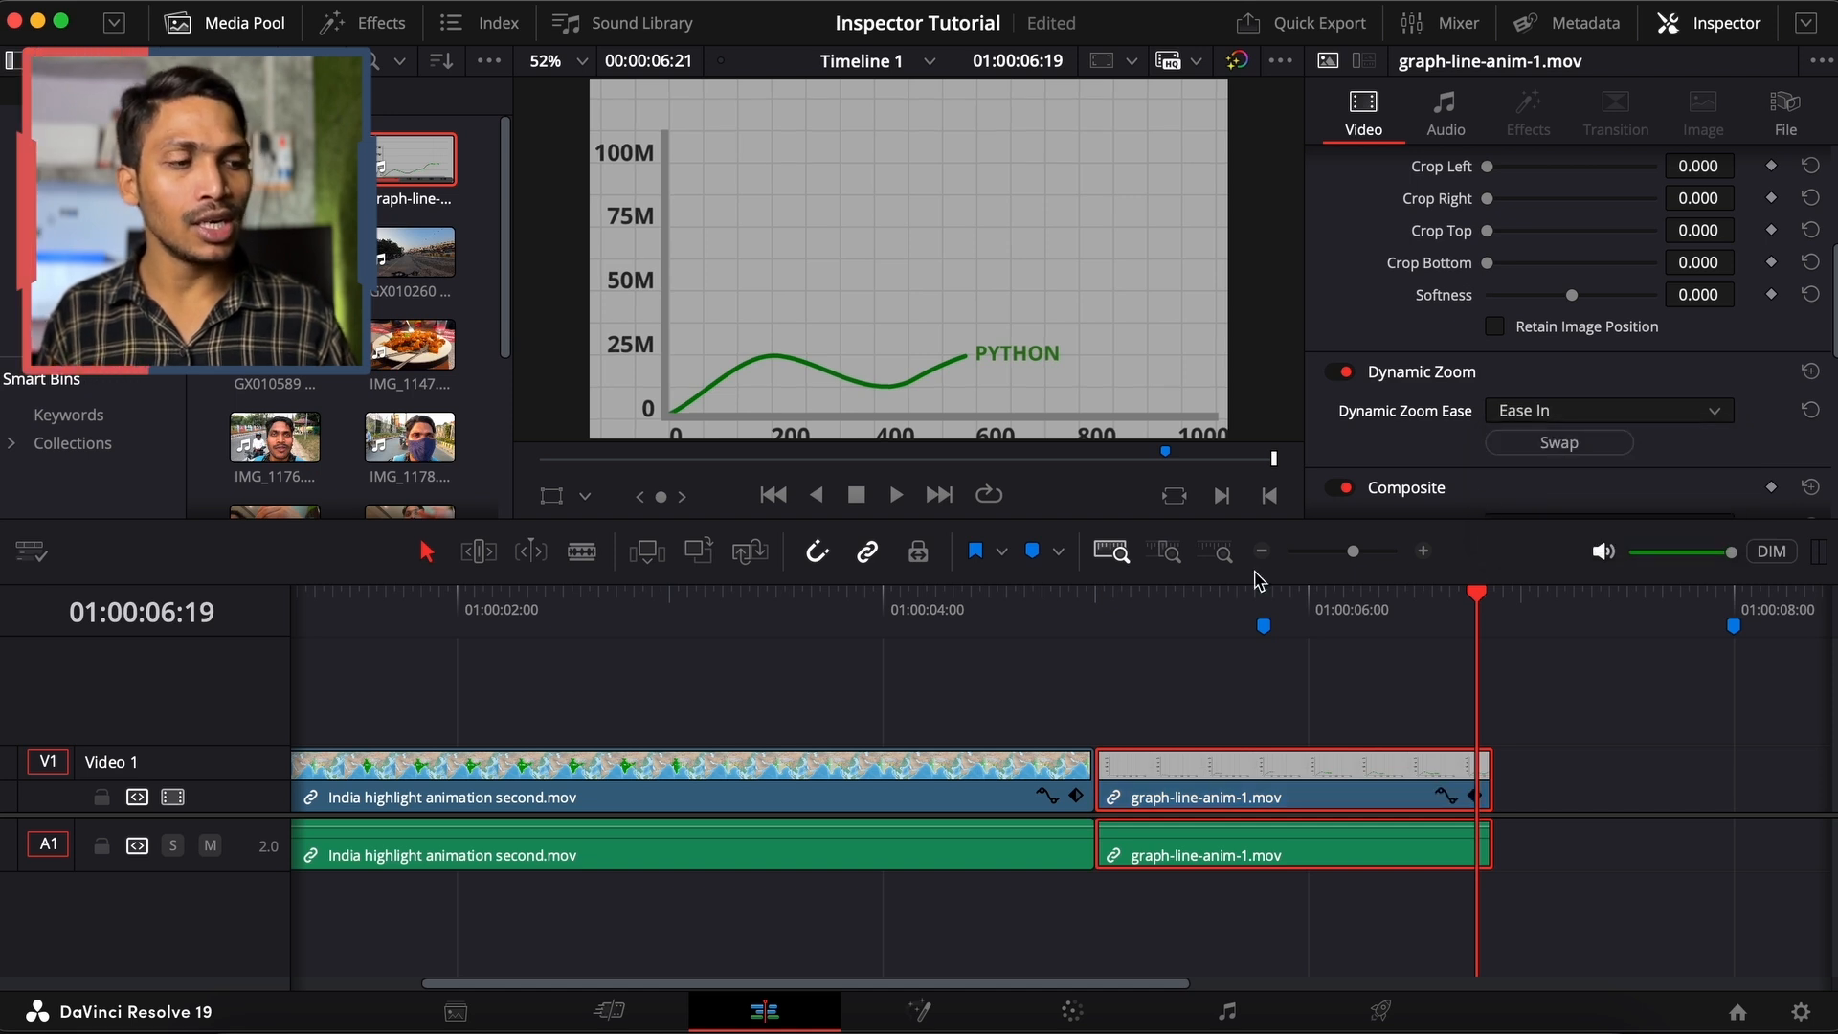
pyautogui.click(1110, 613)
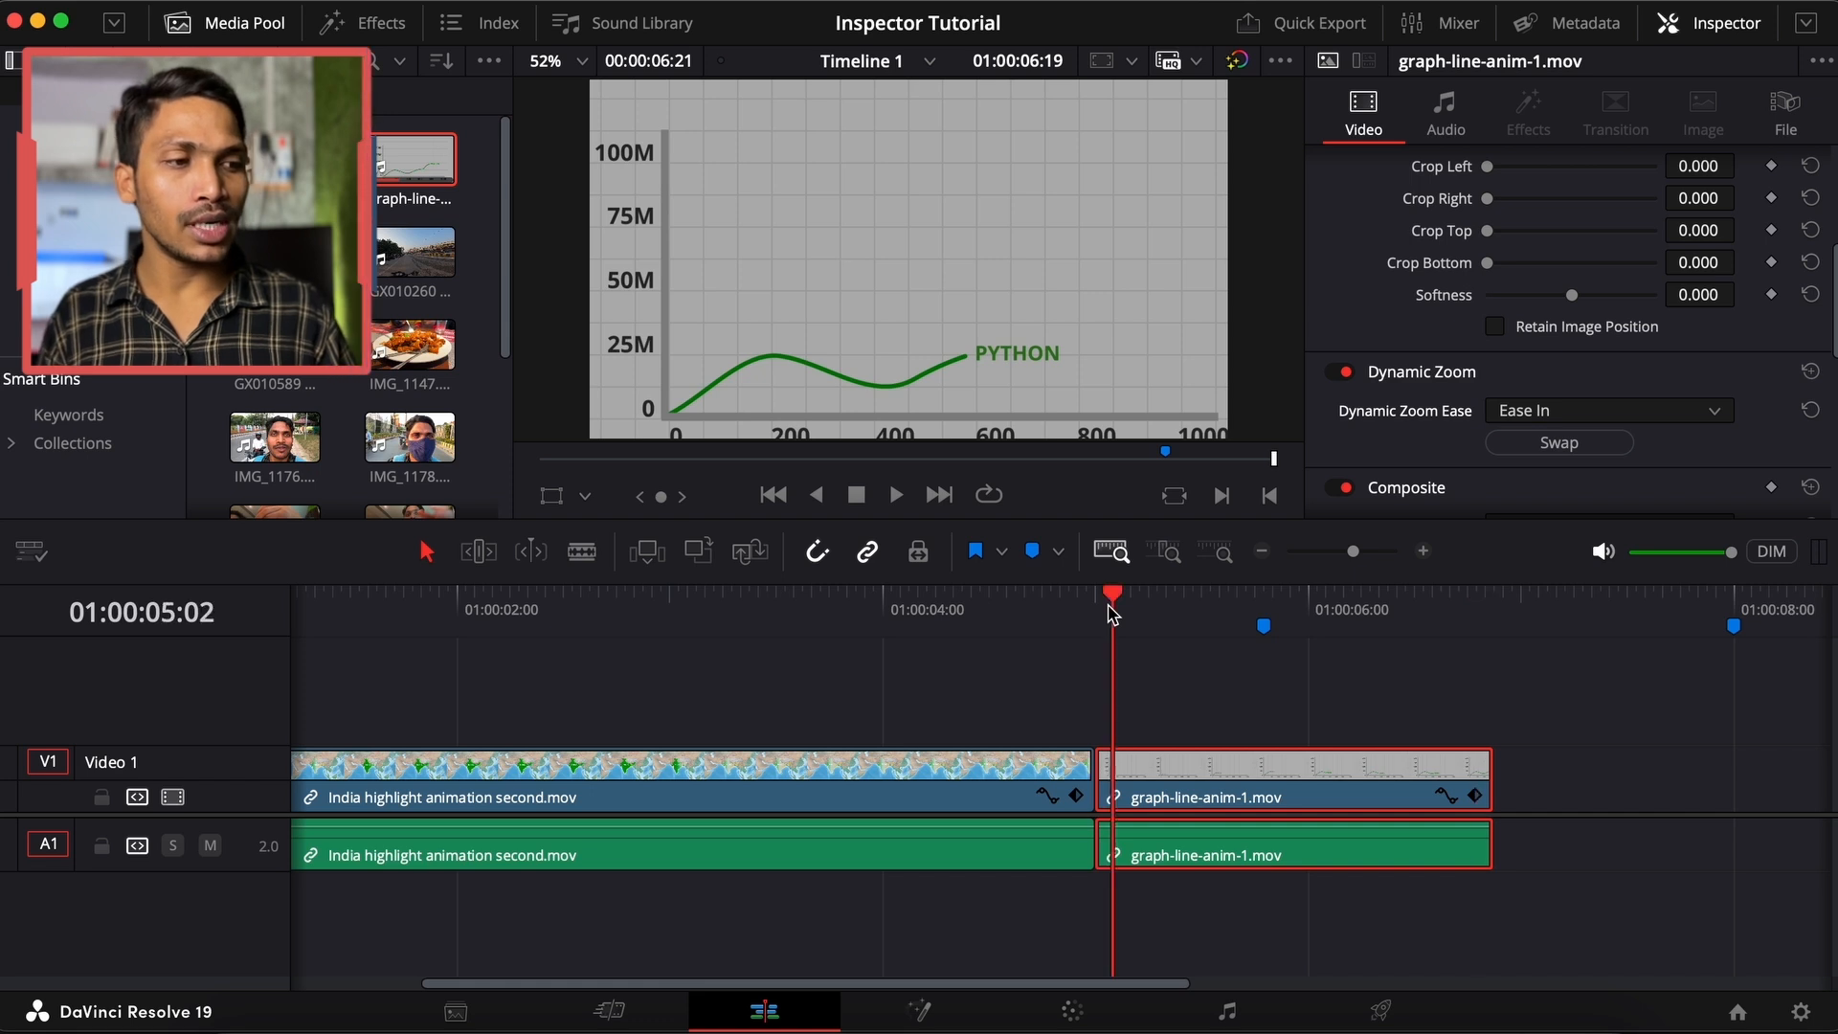
pyautogui.click(1097, 612)
pyautogui.press('space')
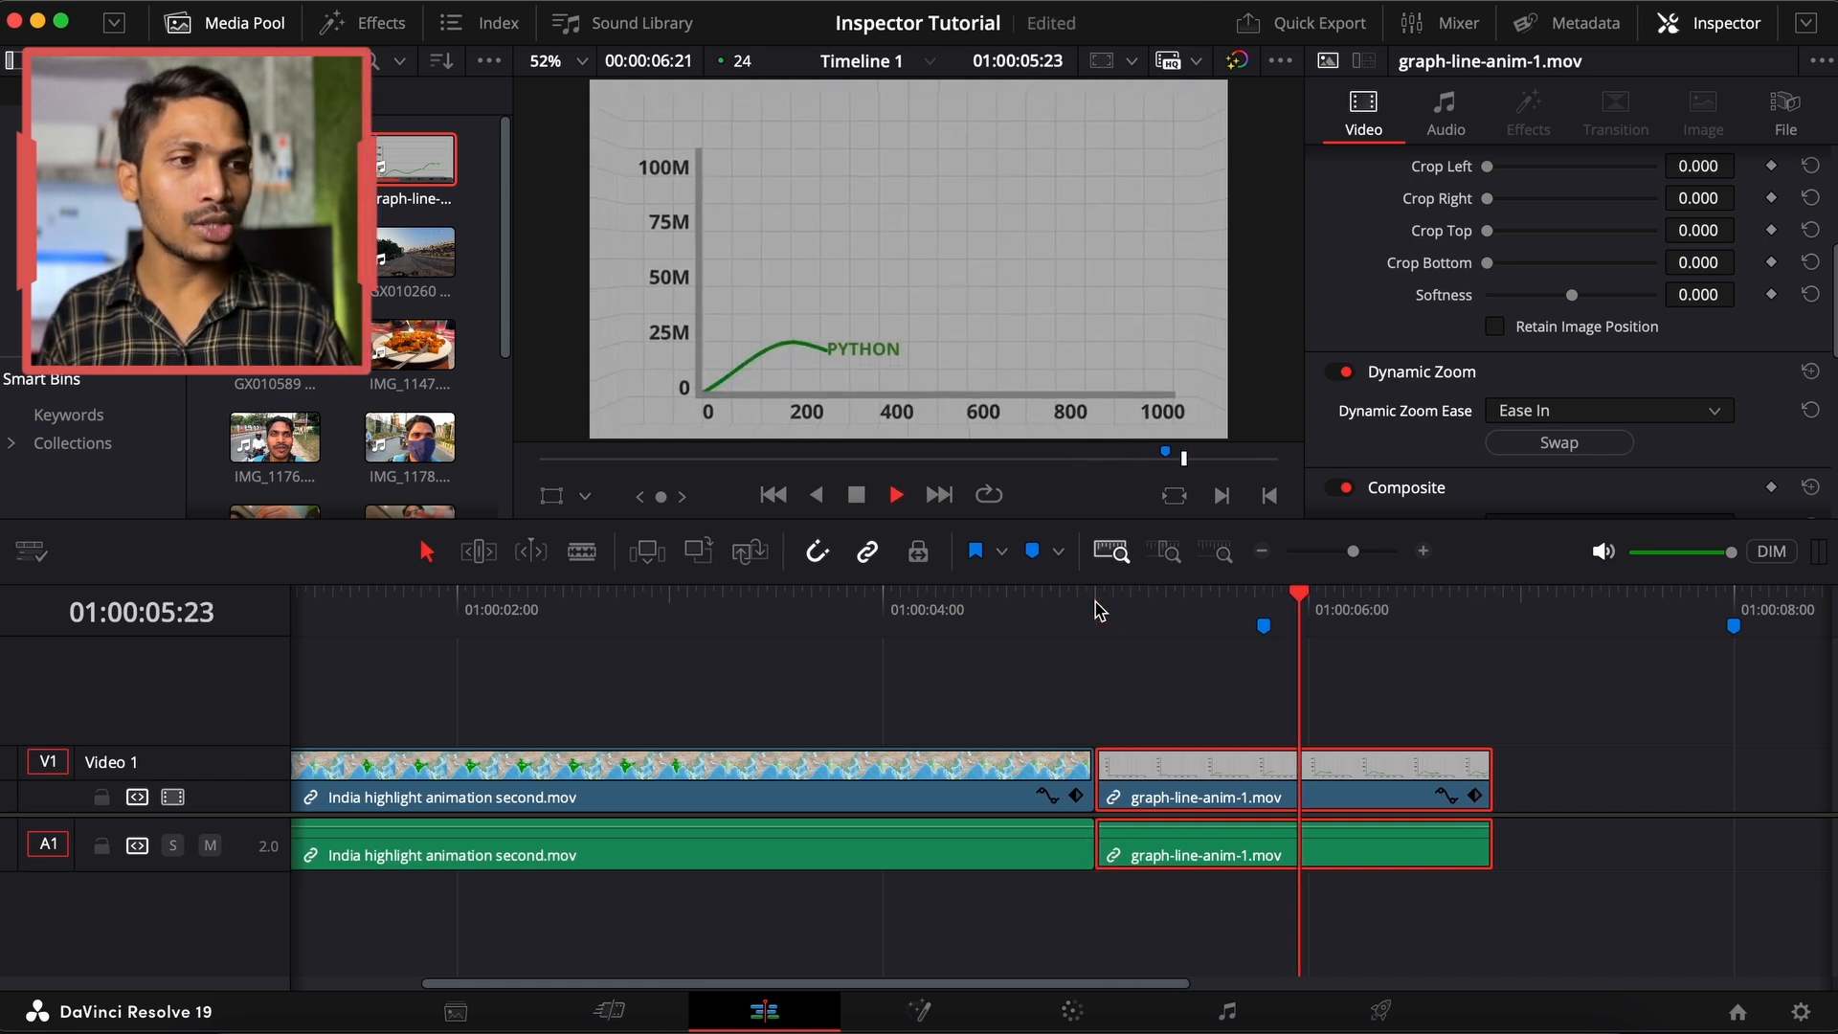
pyautogui.press('space')
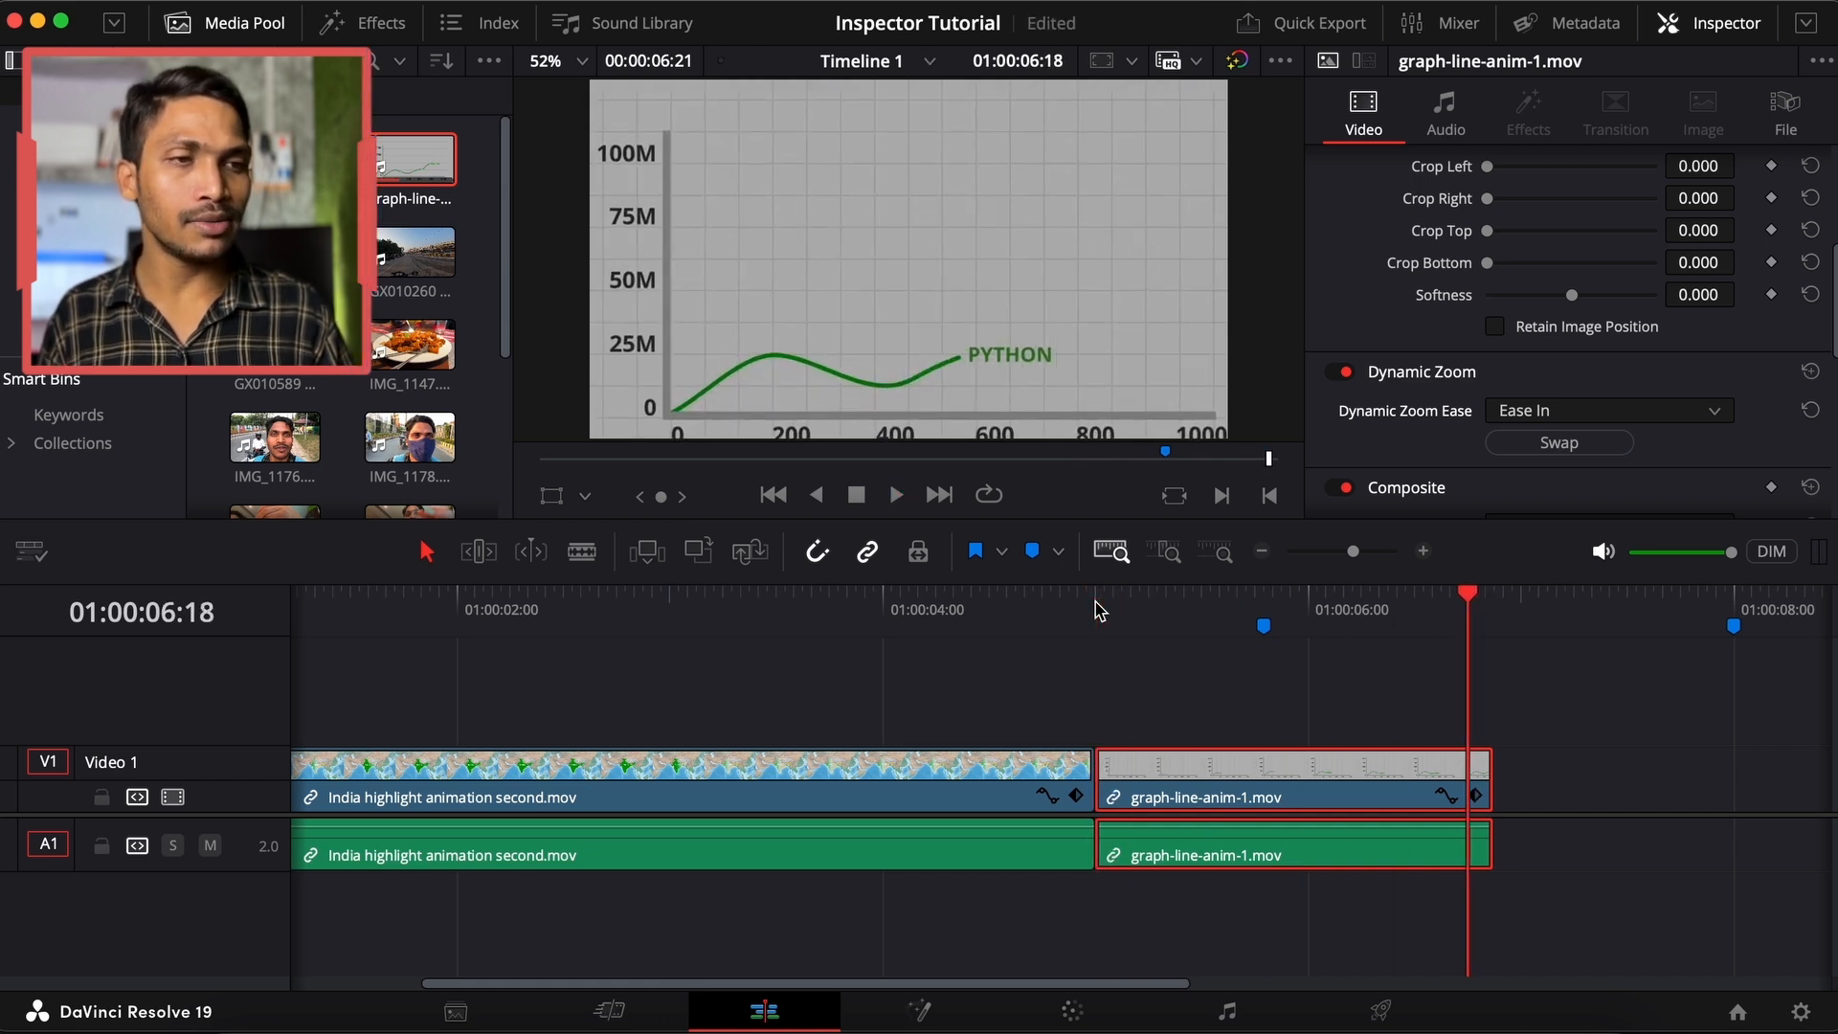
# Try the Ease Out option for the graph clip's dynamic zoom and play the clip from its start
pyautogui.click(1531, 411)
pyautogui.click(1537, 498)
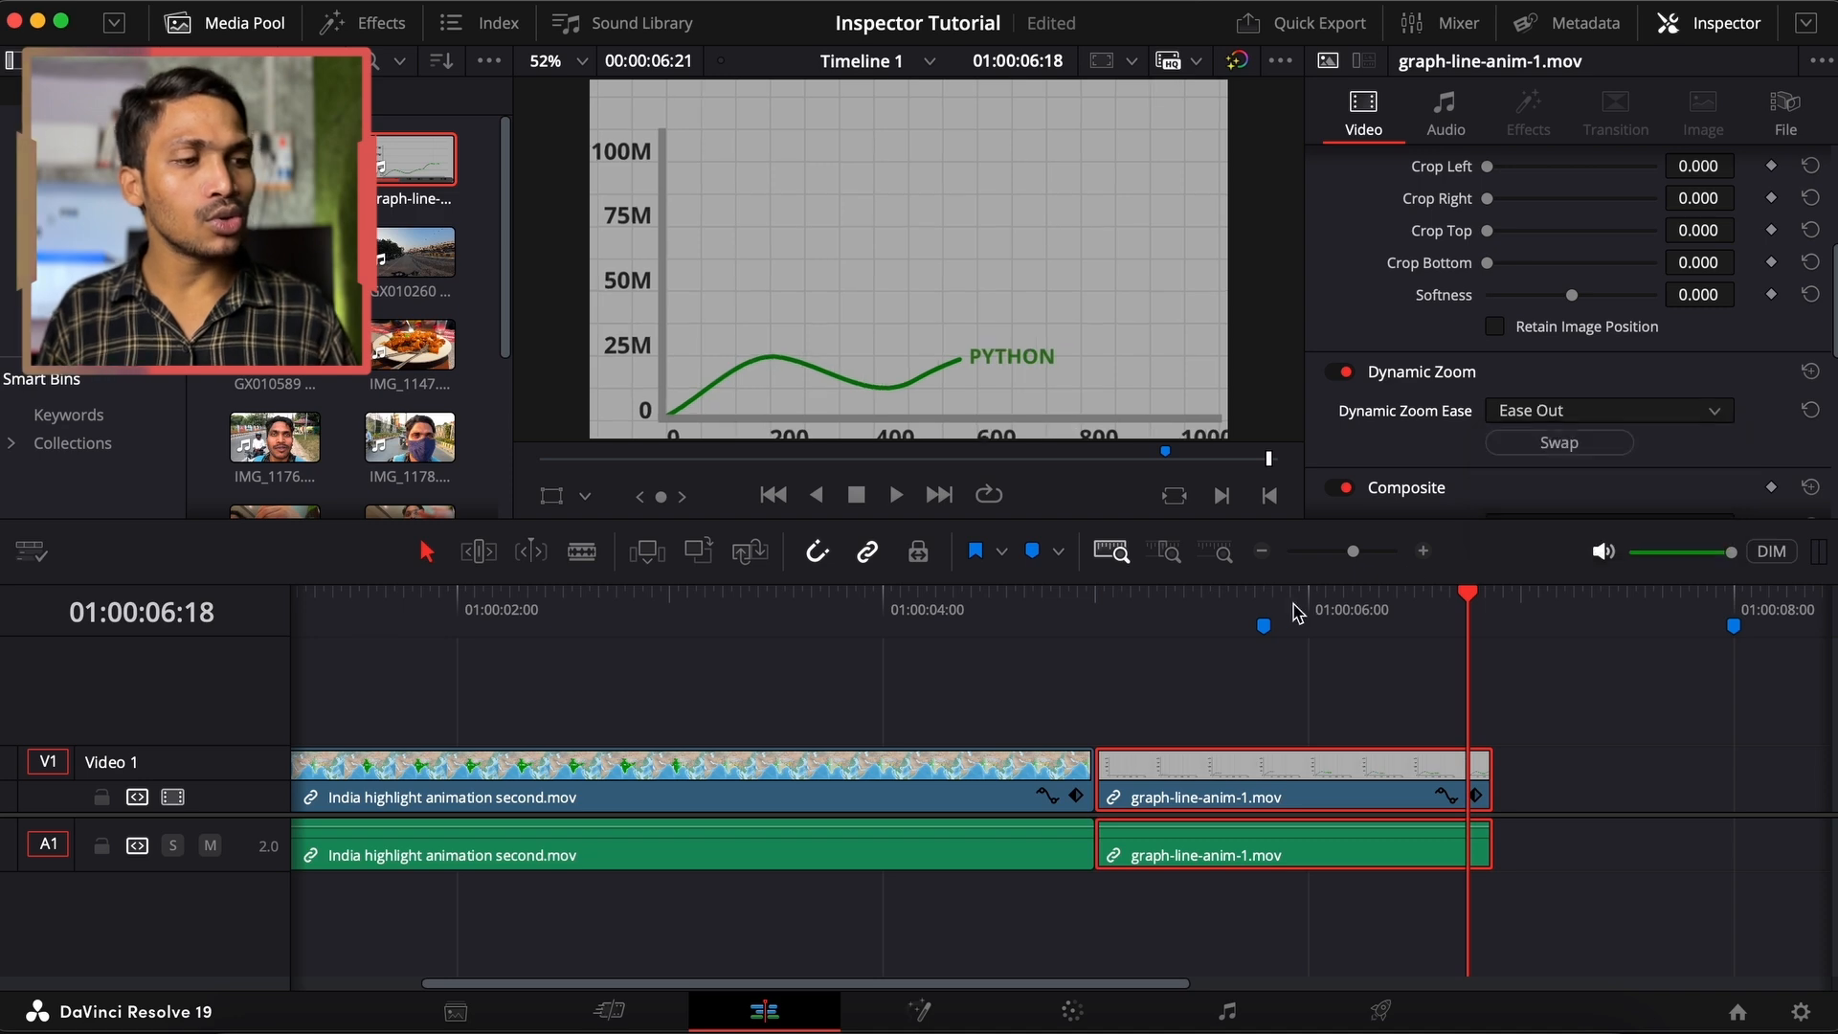
pyautogui.click(1103, 613)
pyautogui.press('space')
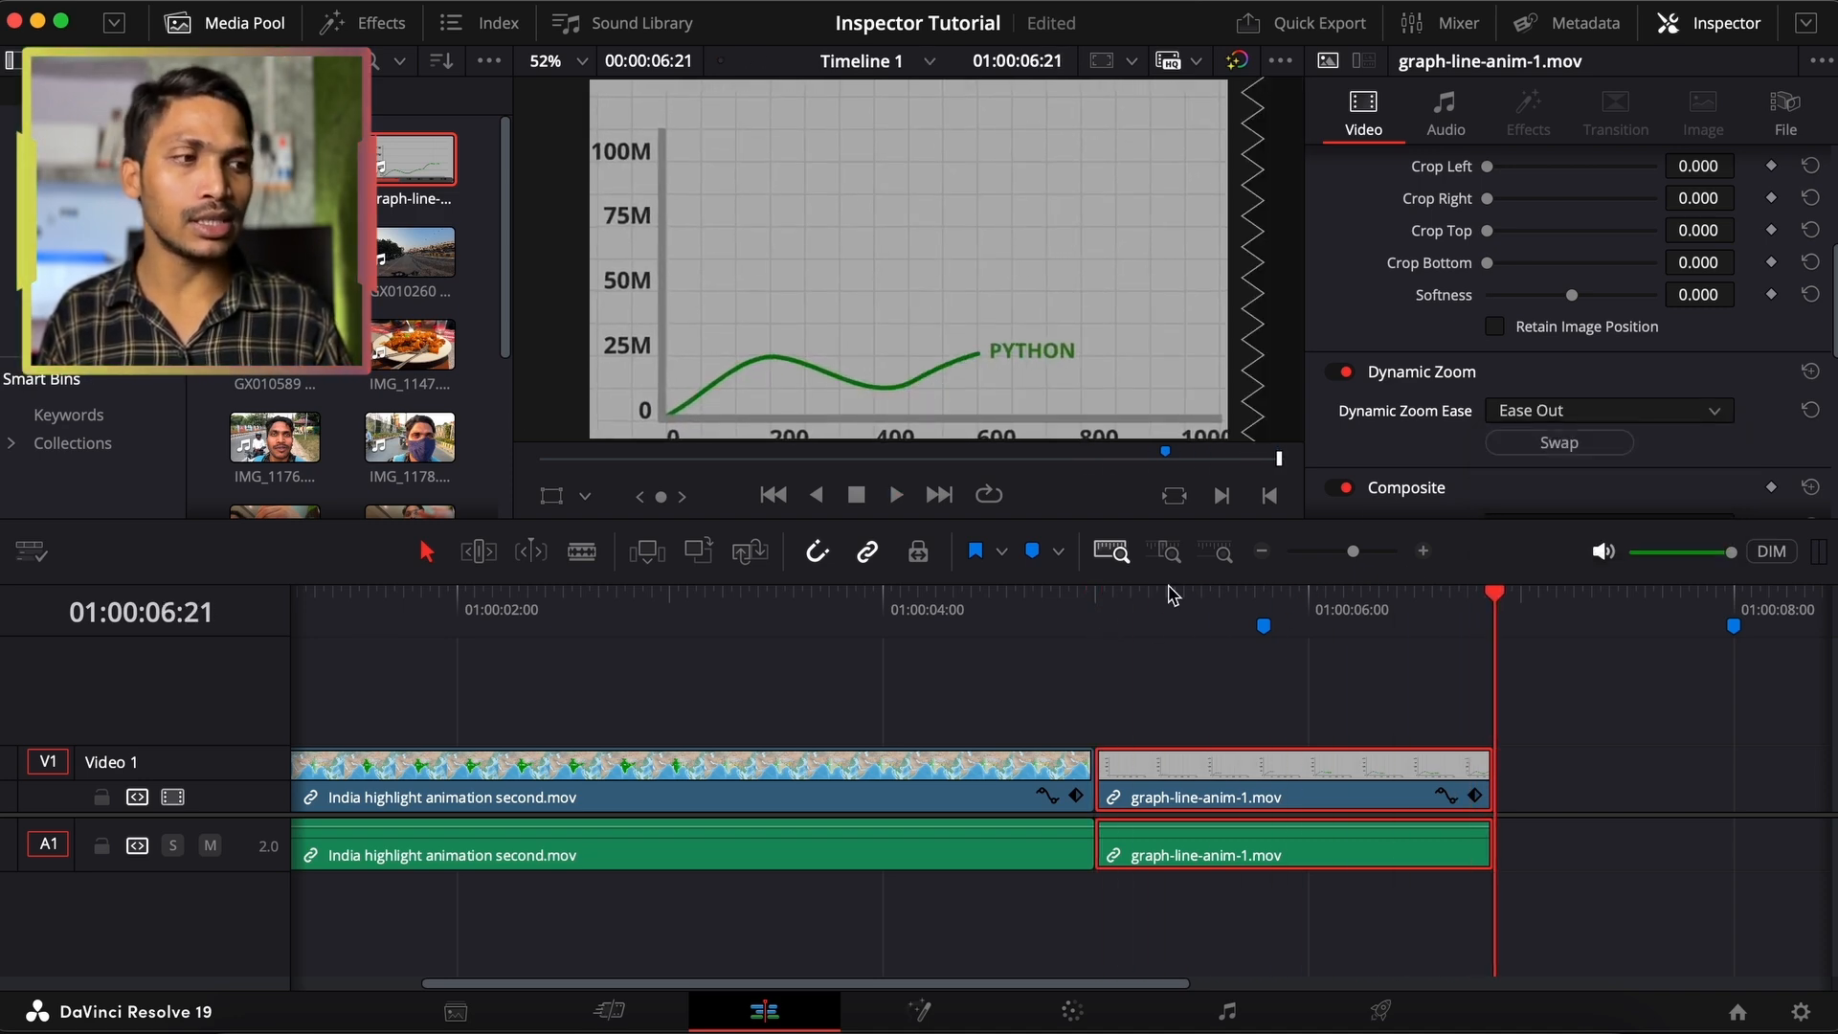
# Try the Ease In and Out option for the graph clip's dynamic zoom and play the clip from its start
pyautogui.click(1527, 411)
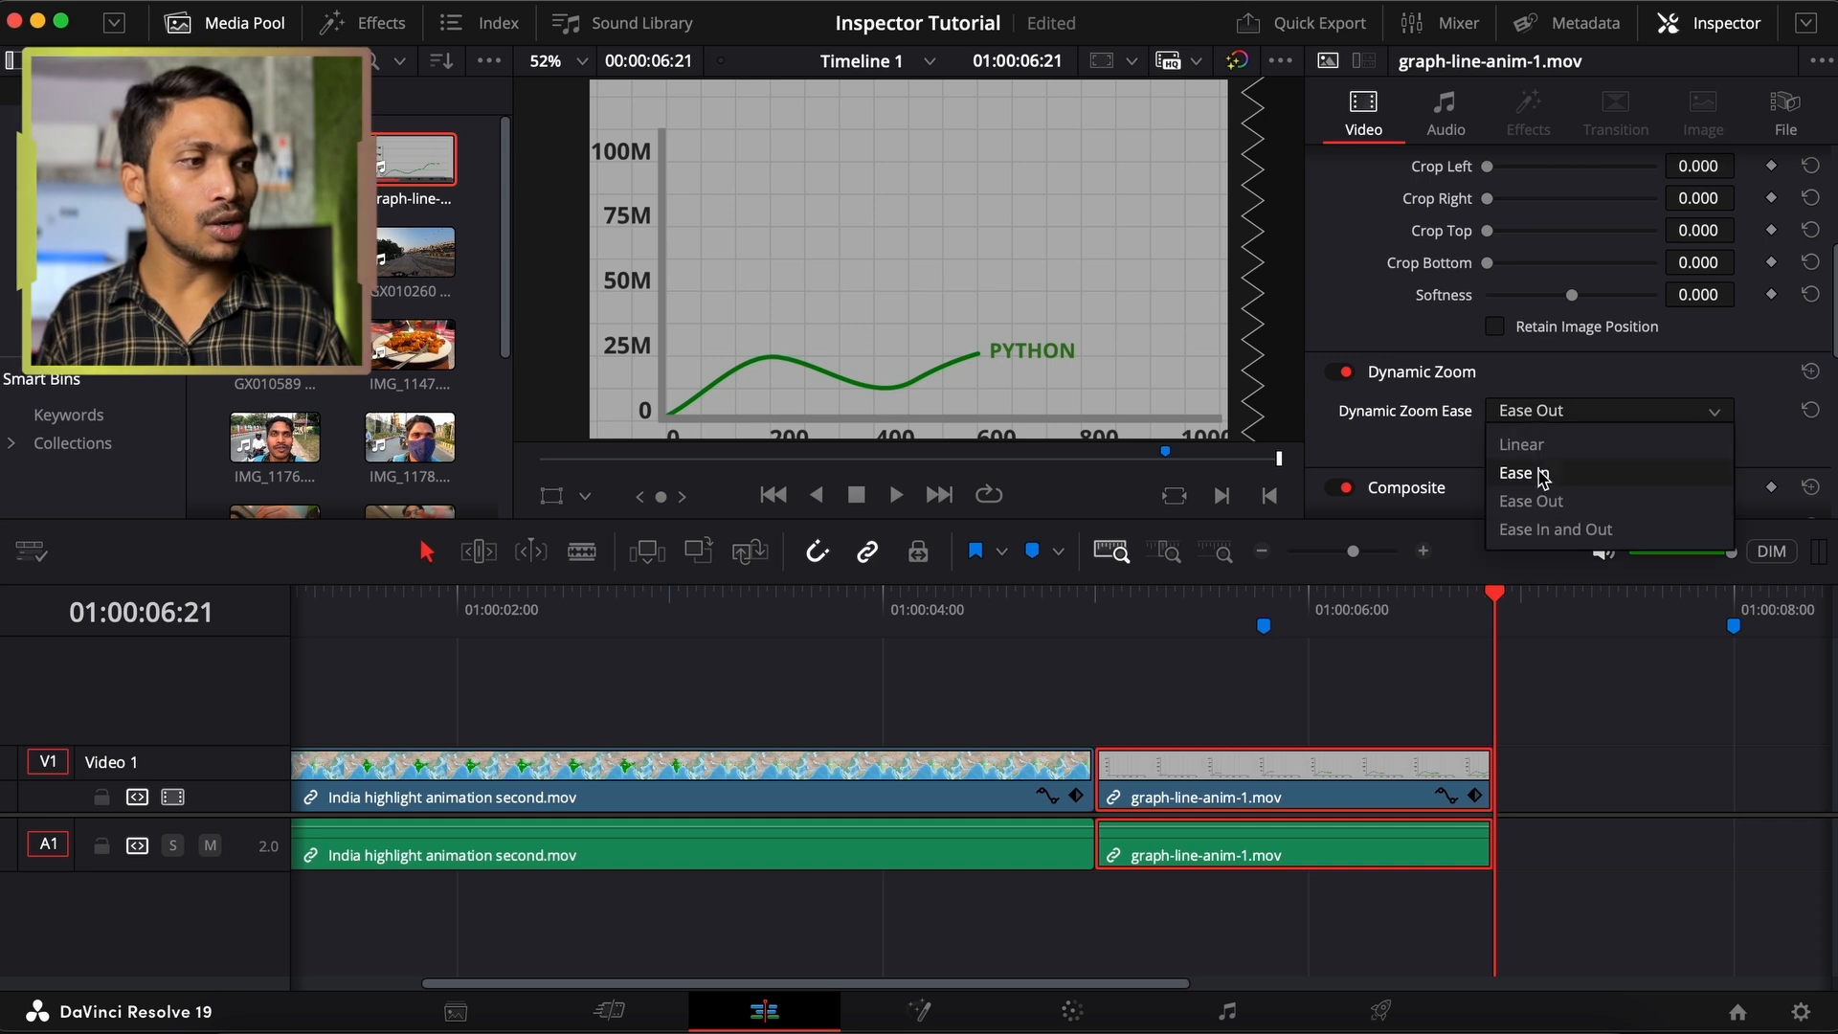
pyautogui.click(1560, 527)
pyautogui.click(1111, 598)
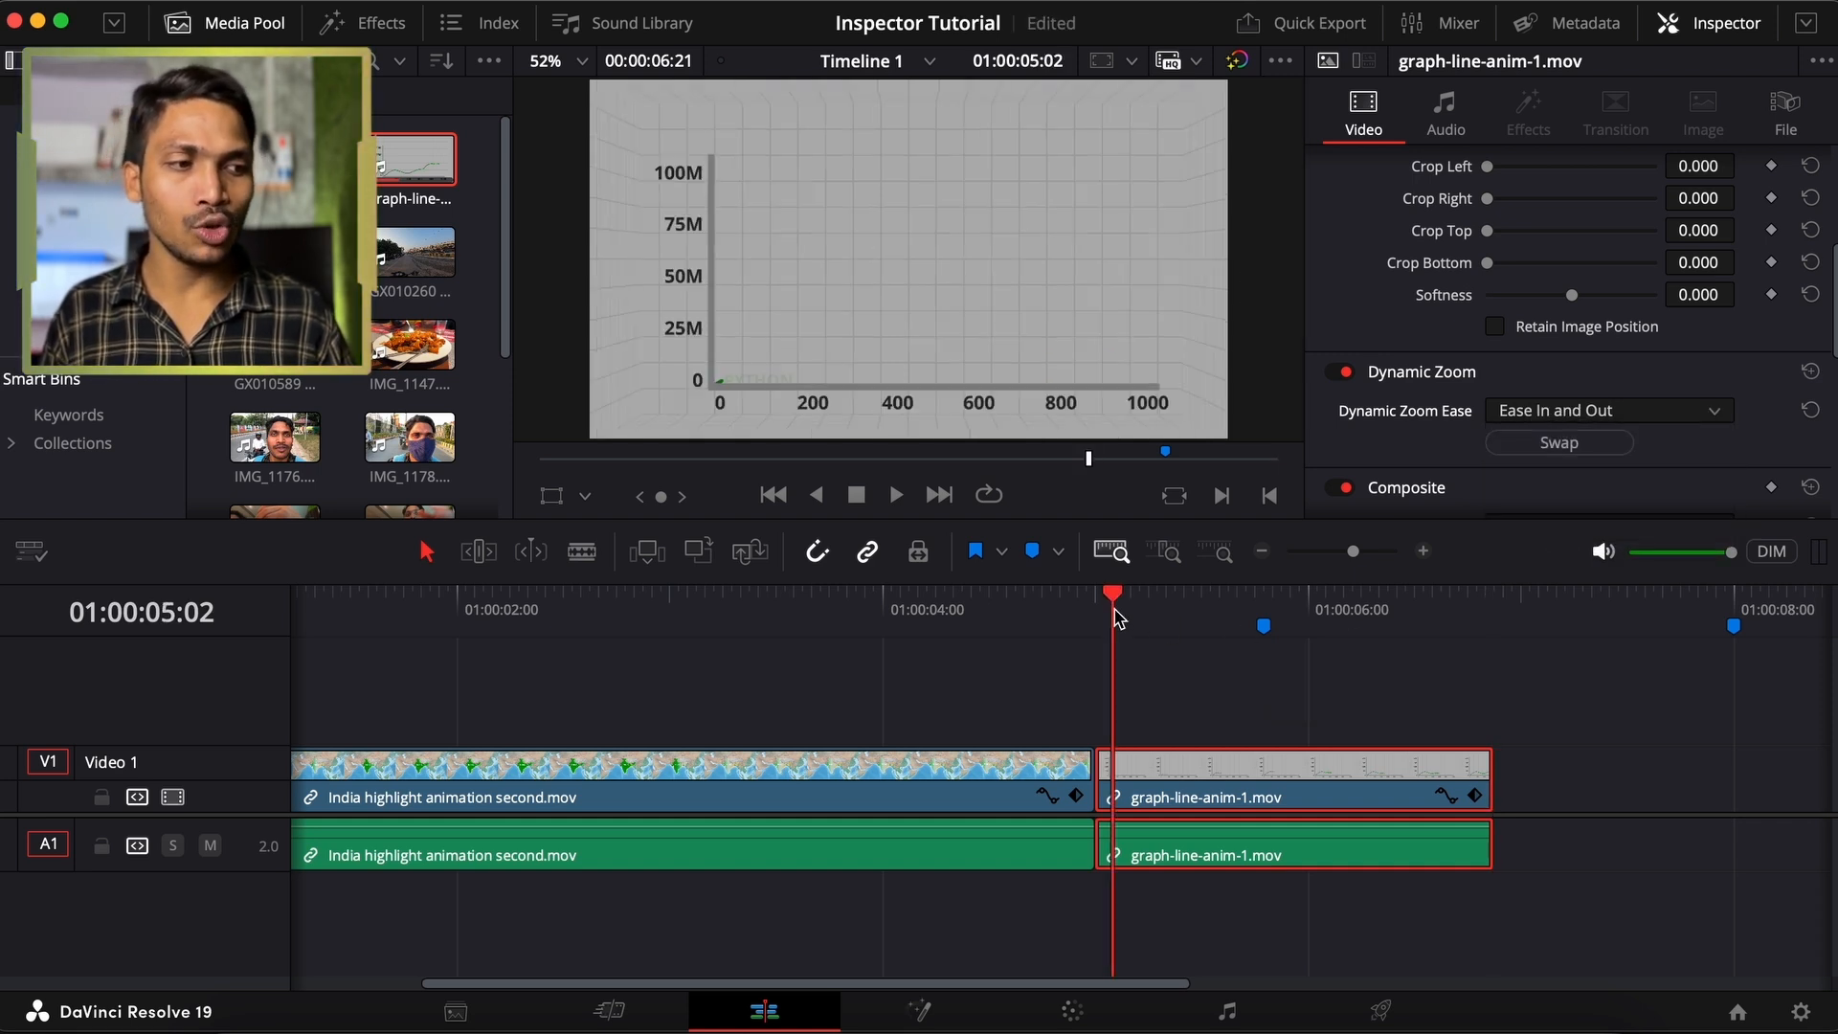
pyautogui.click(1108, 600)
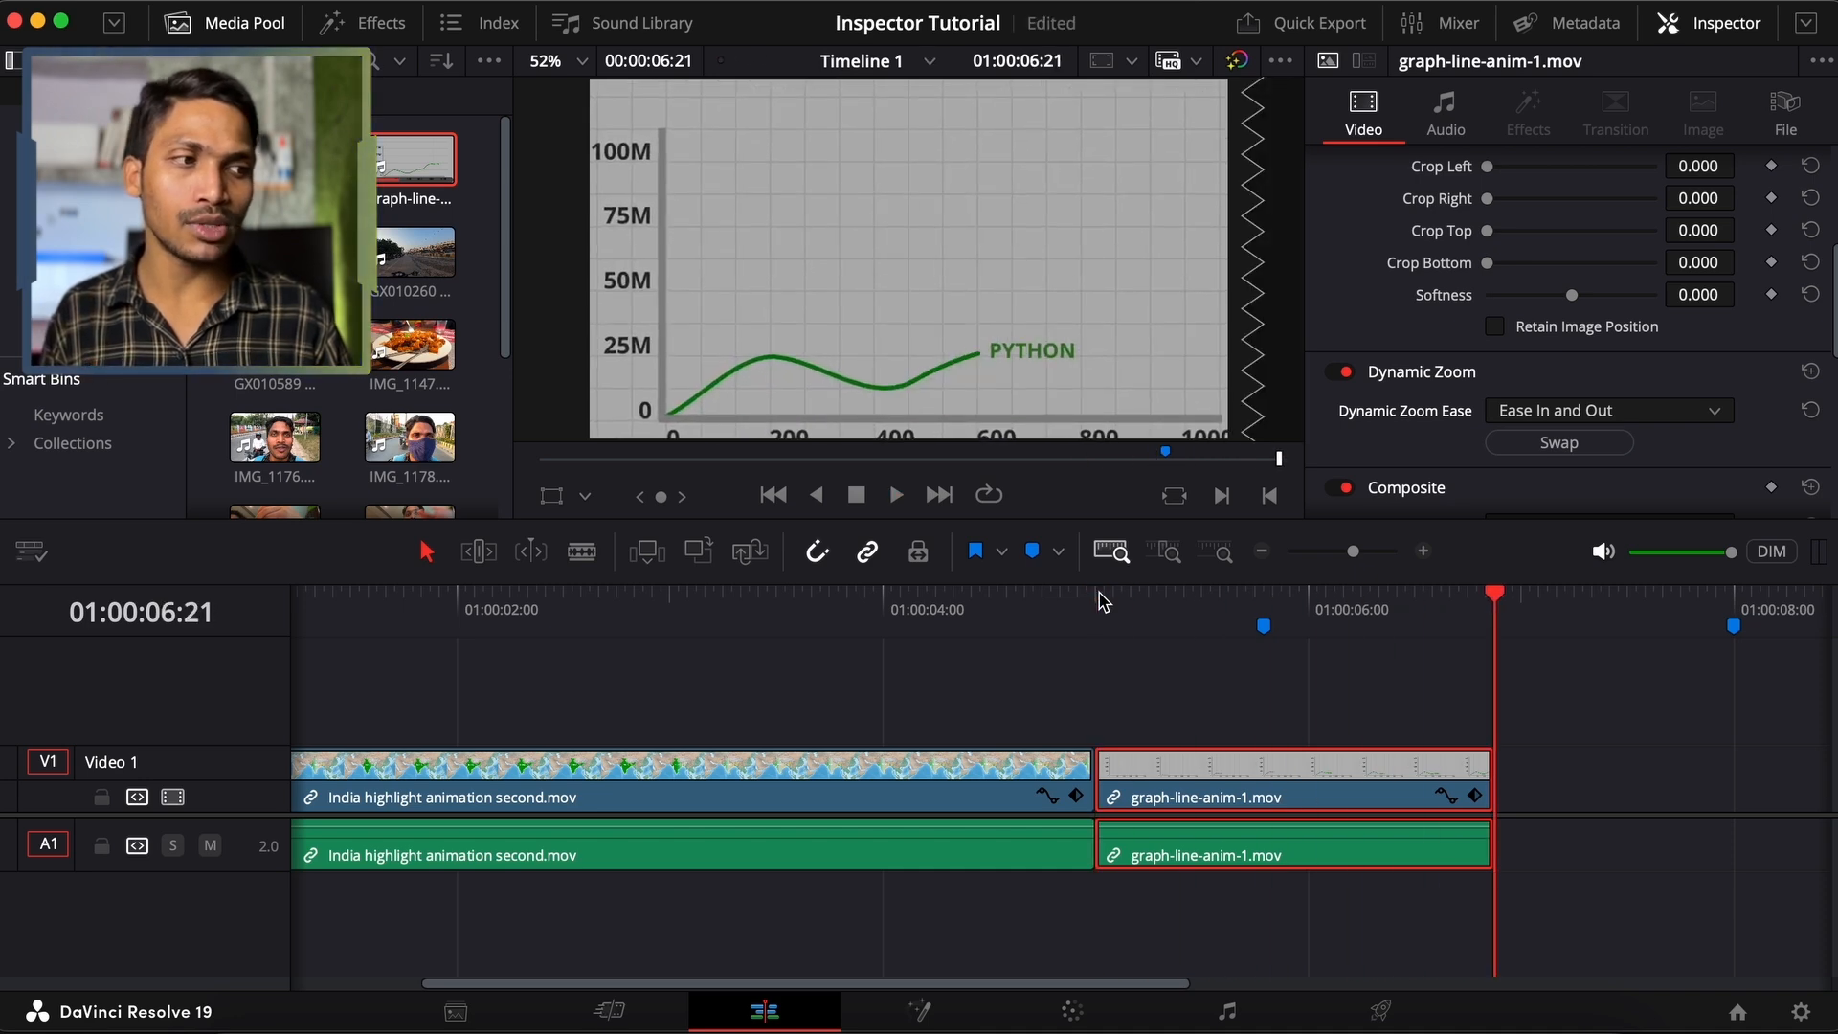
# Reset the graph clip's Dynamic Zoom settings, turn Dynamic Zoom off and bring the Composite settings into view
pyautogui.scroll(-2, 1596, 419)
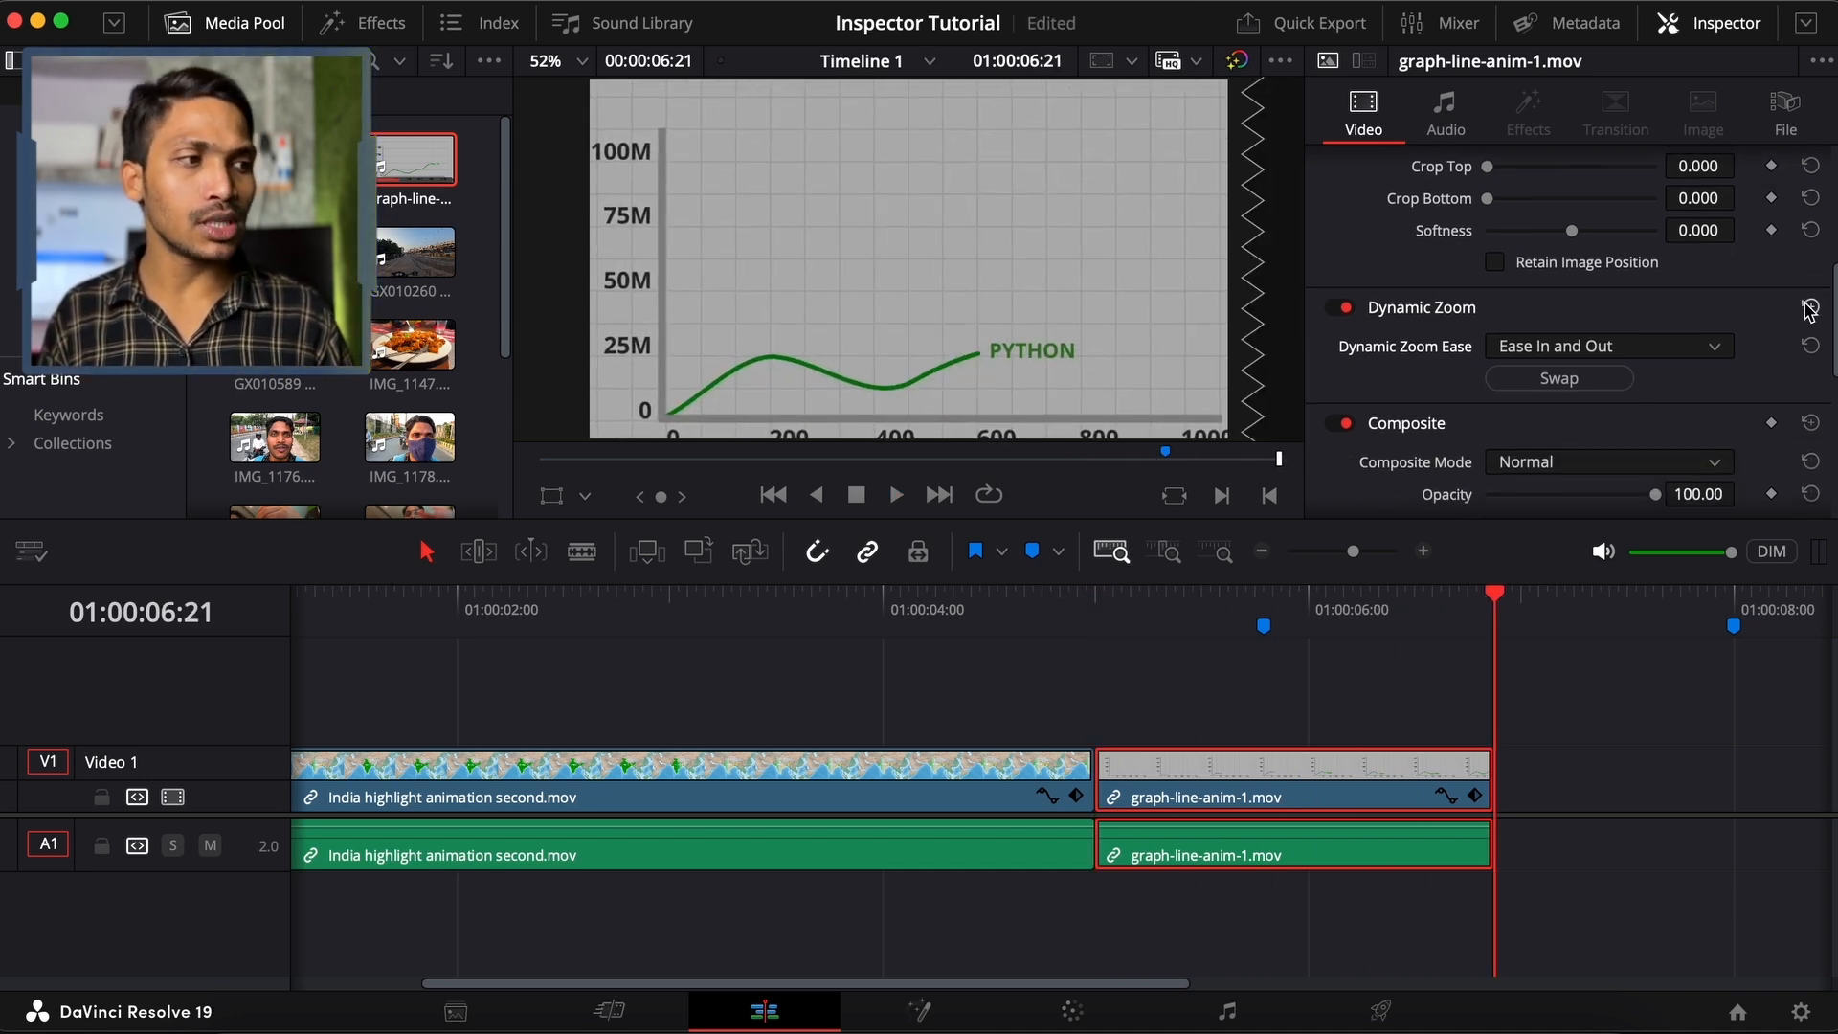
pyautogui.click(1809, 307)
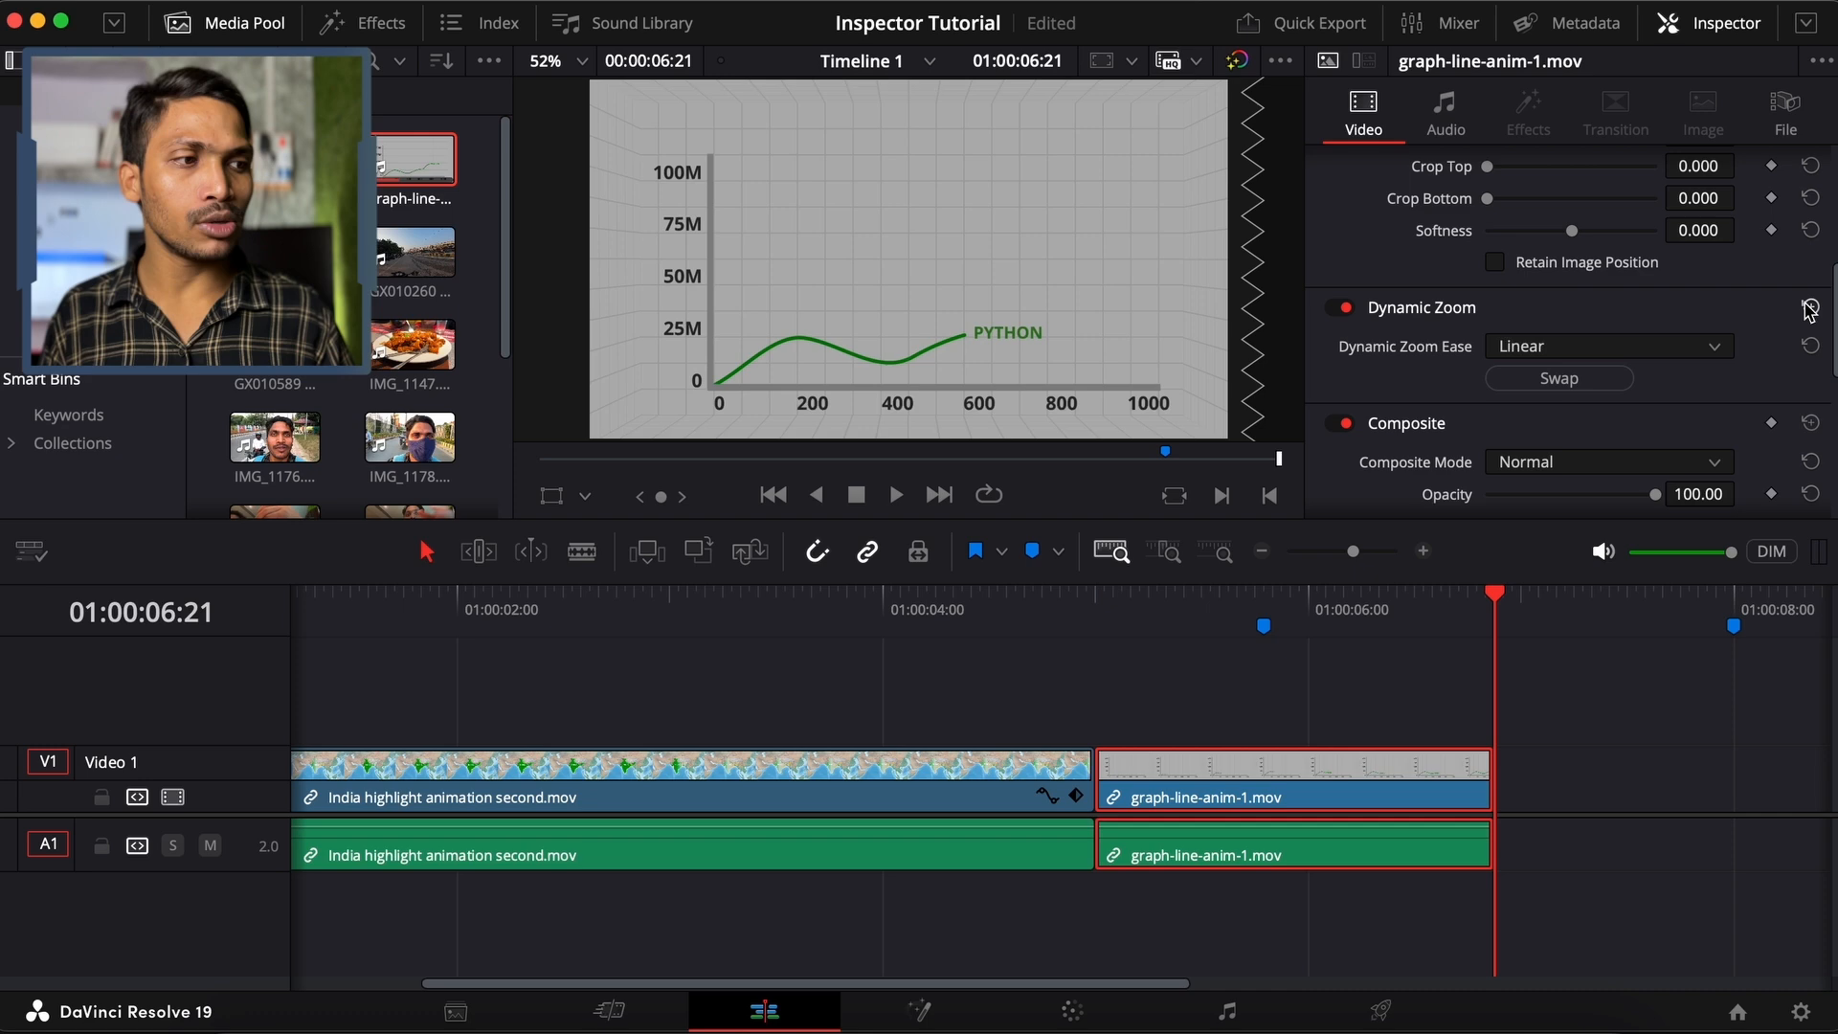
pyautogui.click(1345, 308)
pyautogui.scroll(-5, 1342, 318)
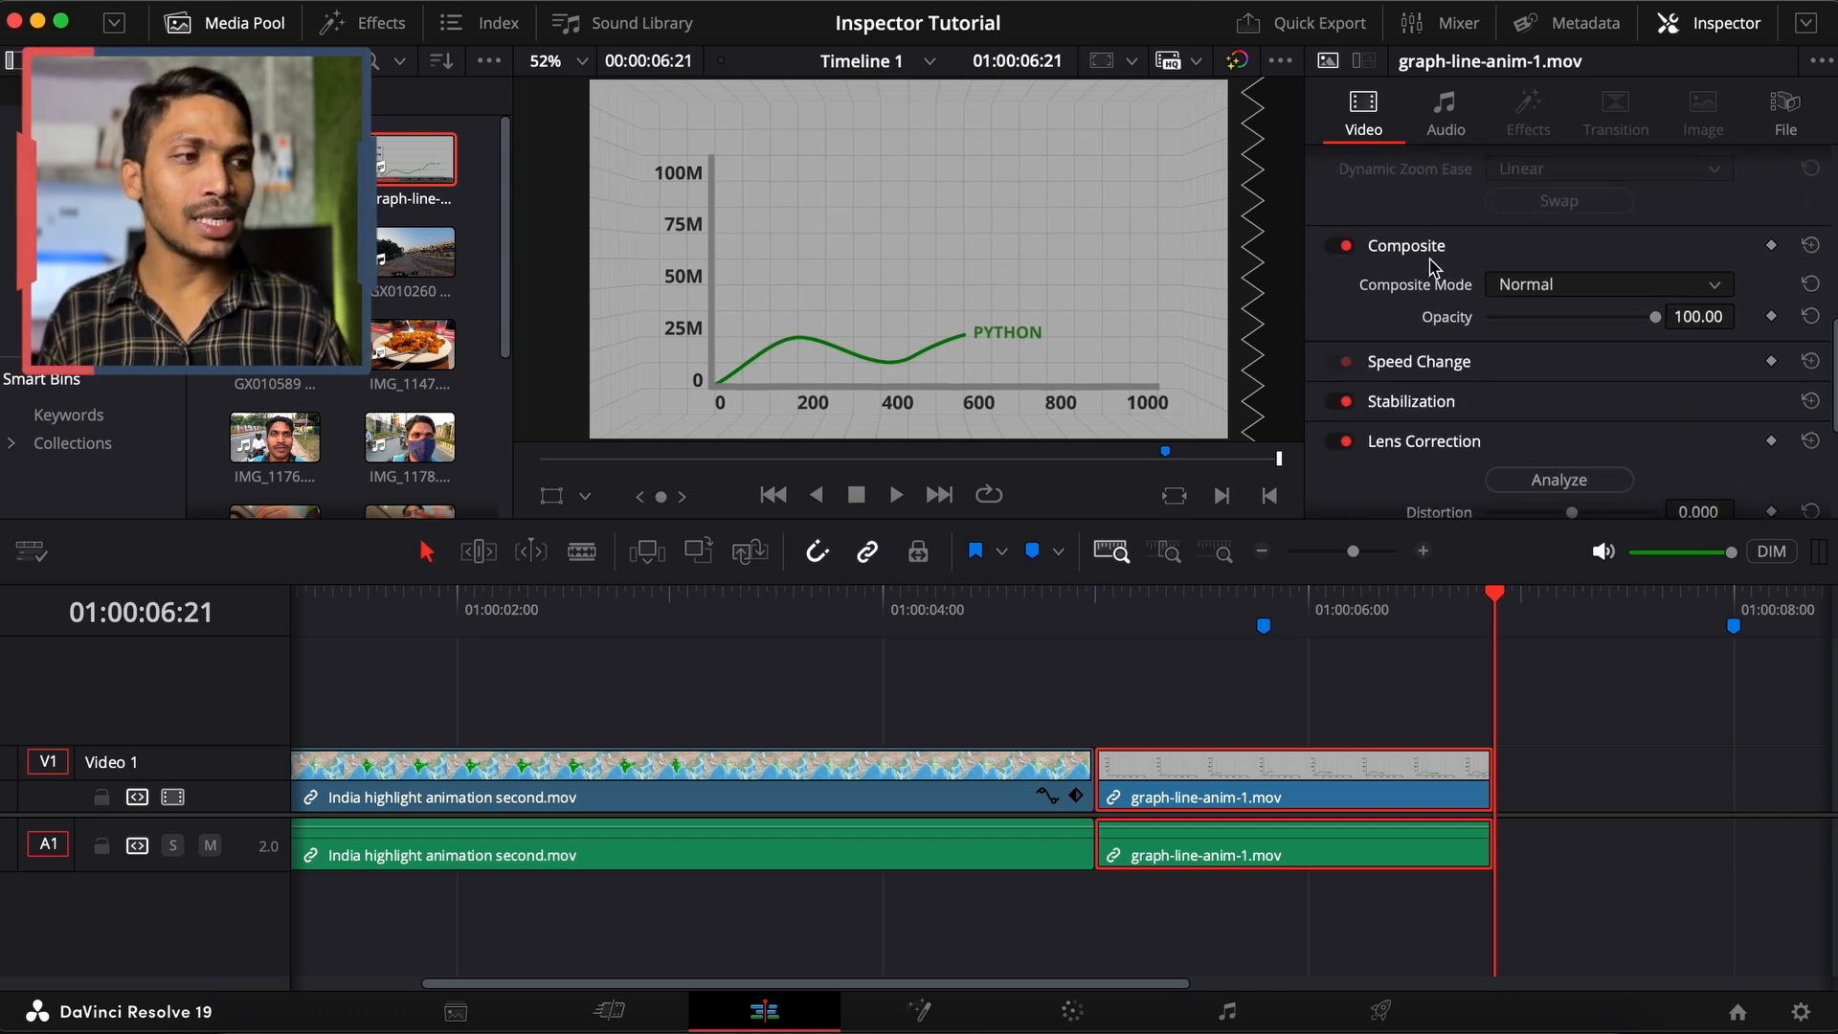
# Add the India highlight animation front to flat down clip on a new video track directly above the graph clip and select it
pyautogui.click(1263, 623)
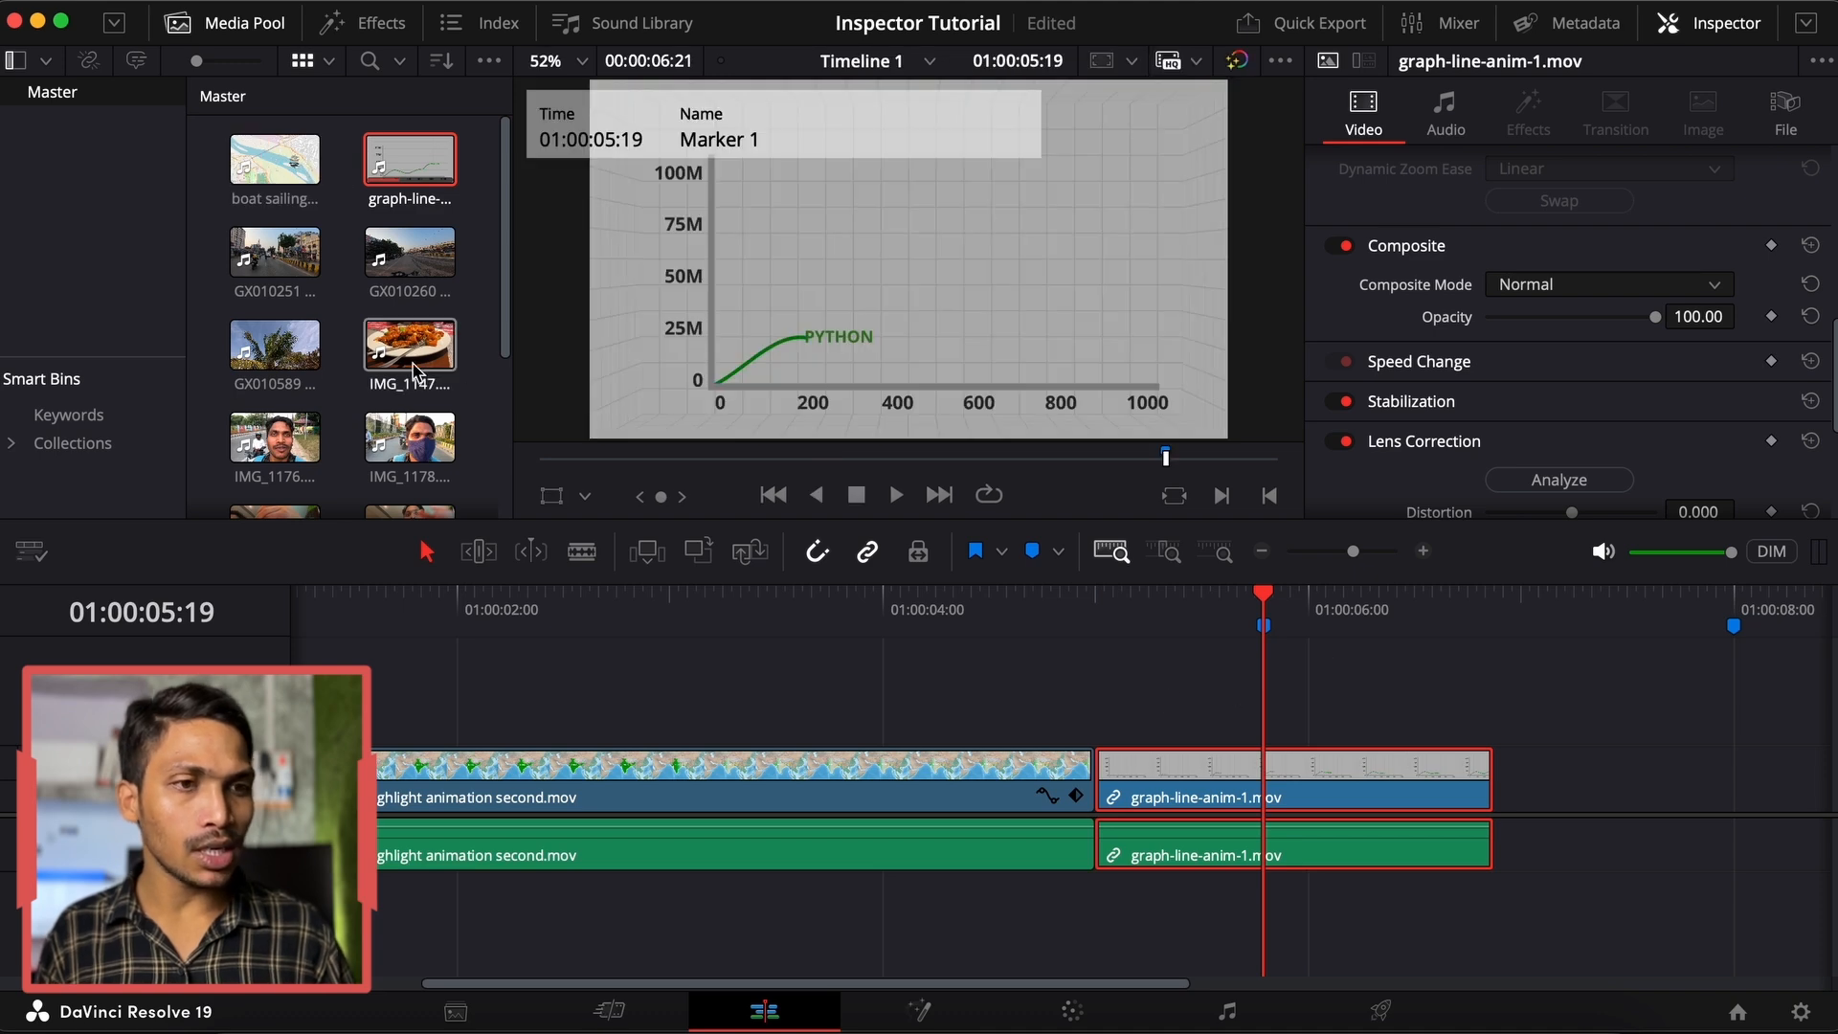
pyautogui.scroll(-5, 318, 389)
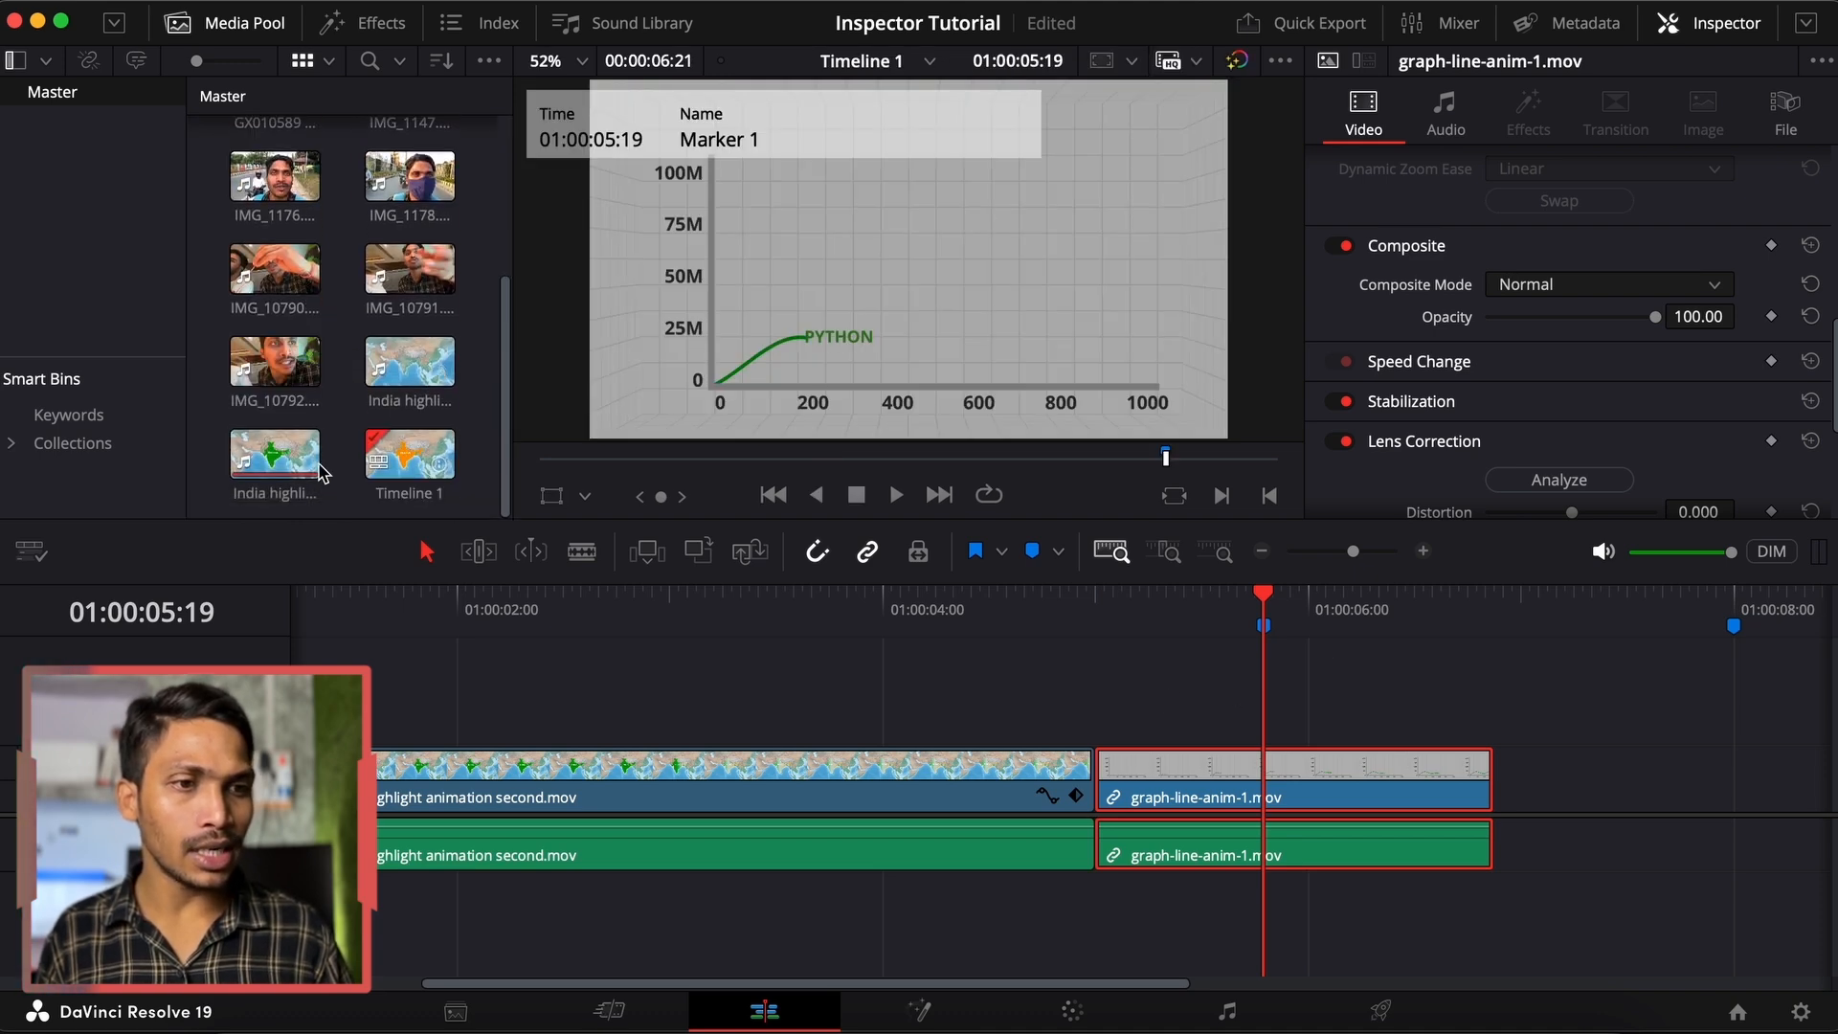
pyautogui.moveTo(410, 360); pyautogui.dragTo(1101, 687)
pyautogui.click(1211, 718)
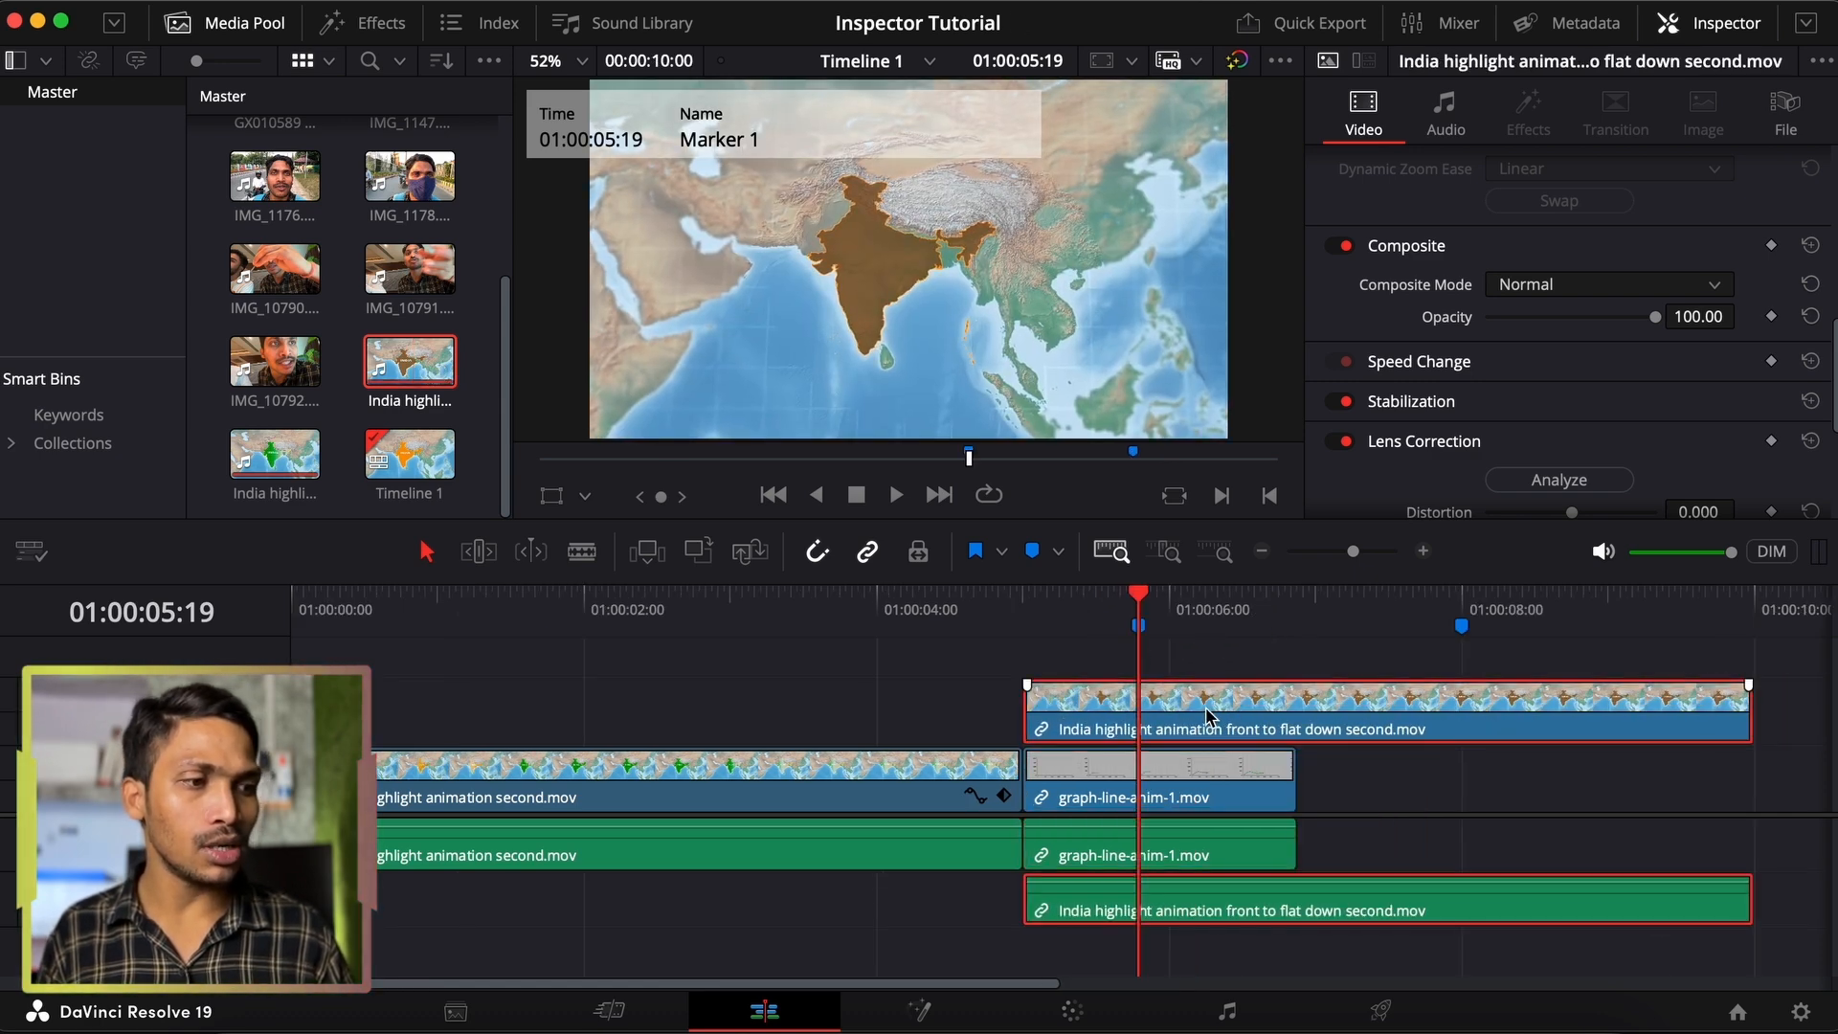
# Lower the opacity of the India map clip on Video 2 to 48.09
pyautogui.click(1179, 800)
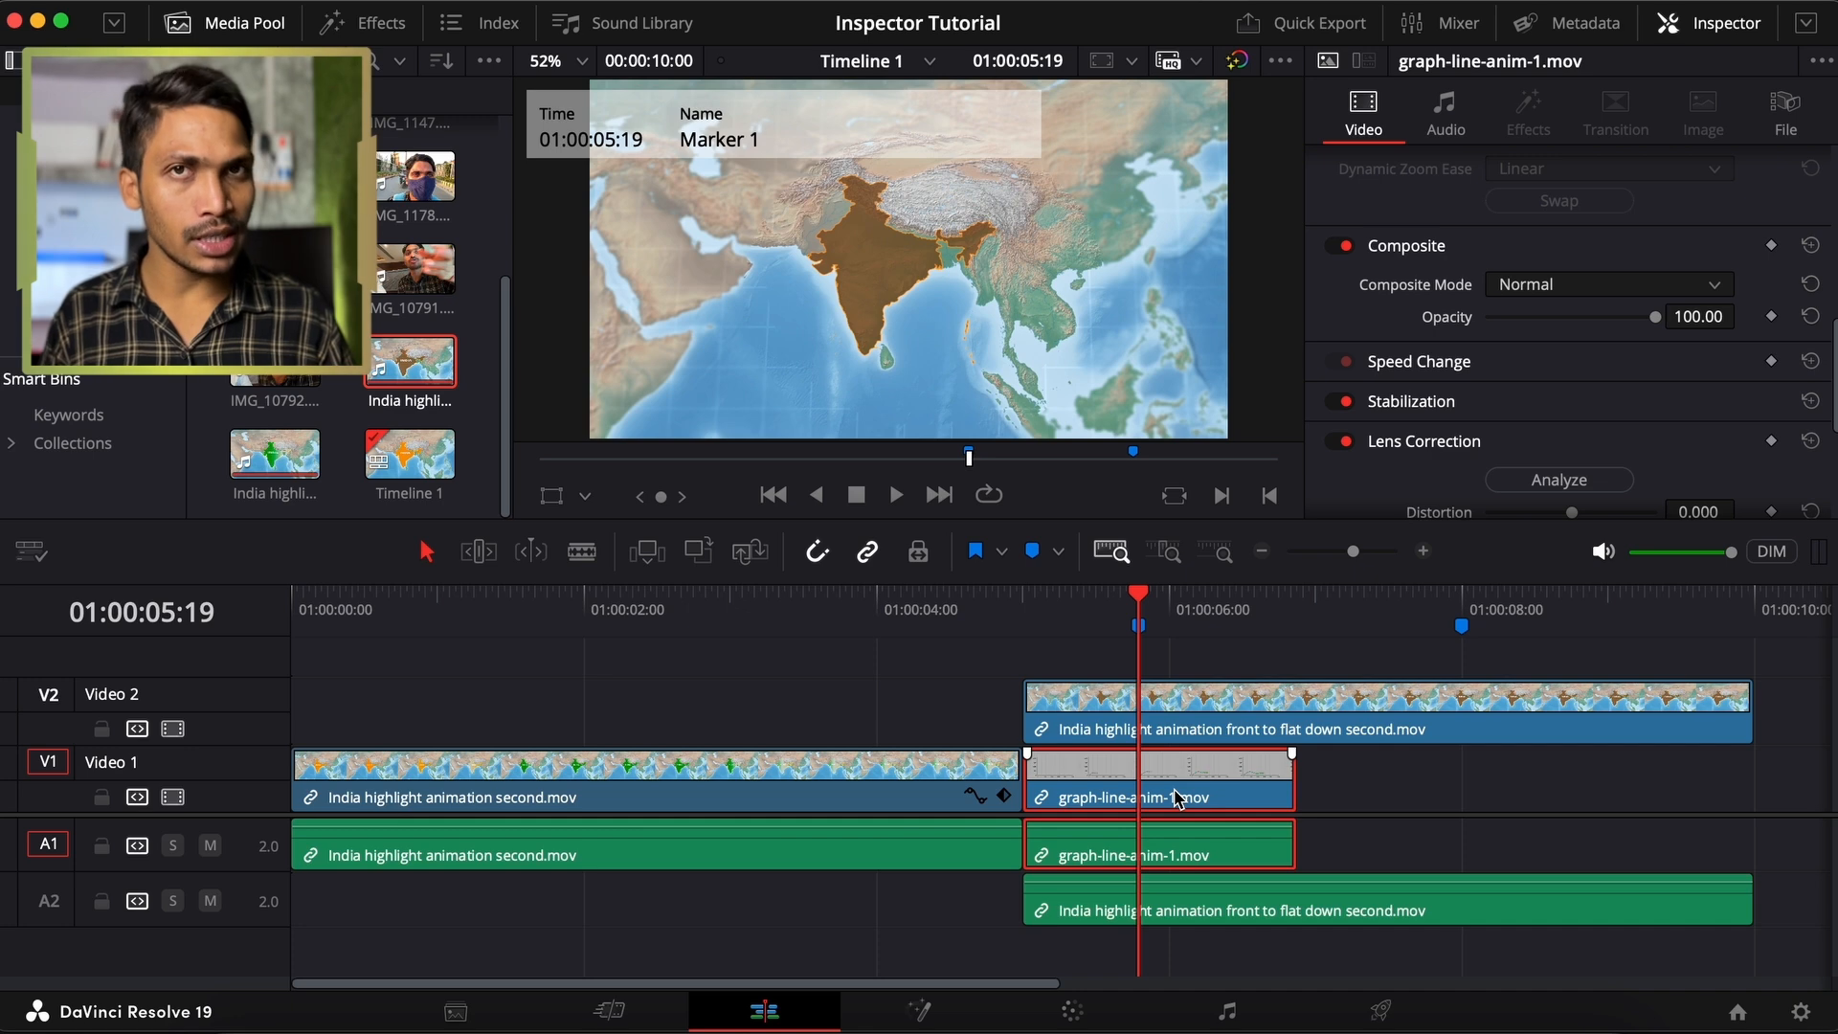
pyautogui.click(1079, 660)
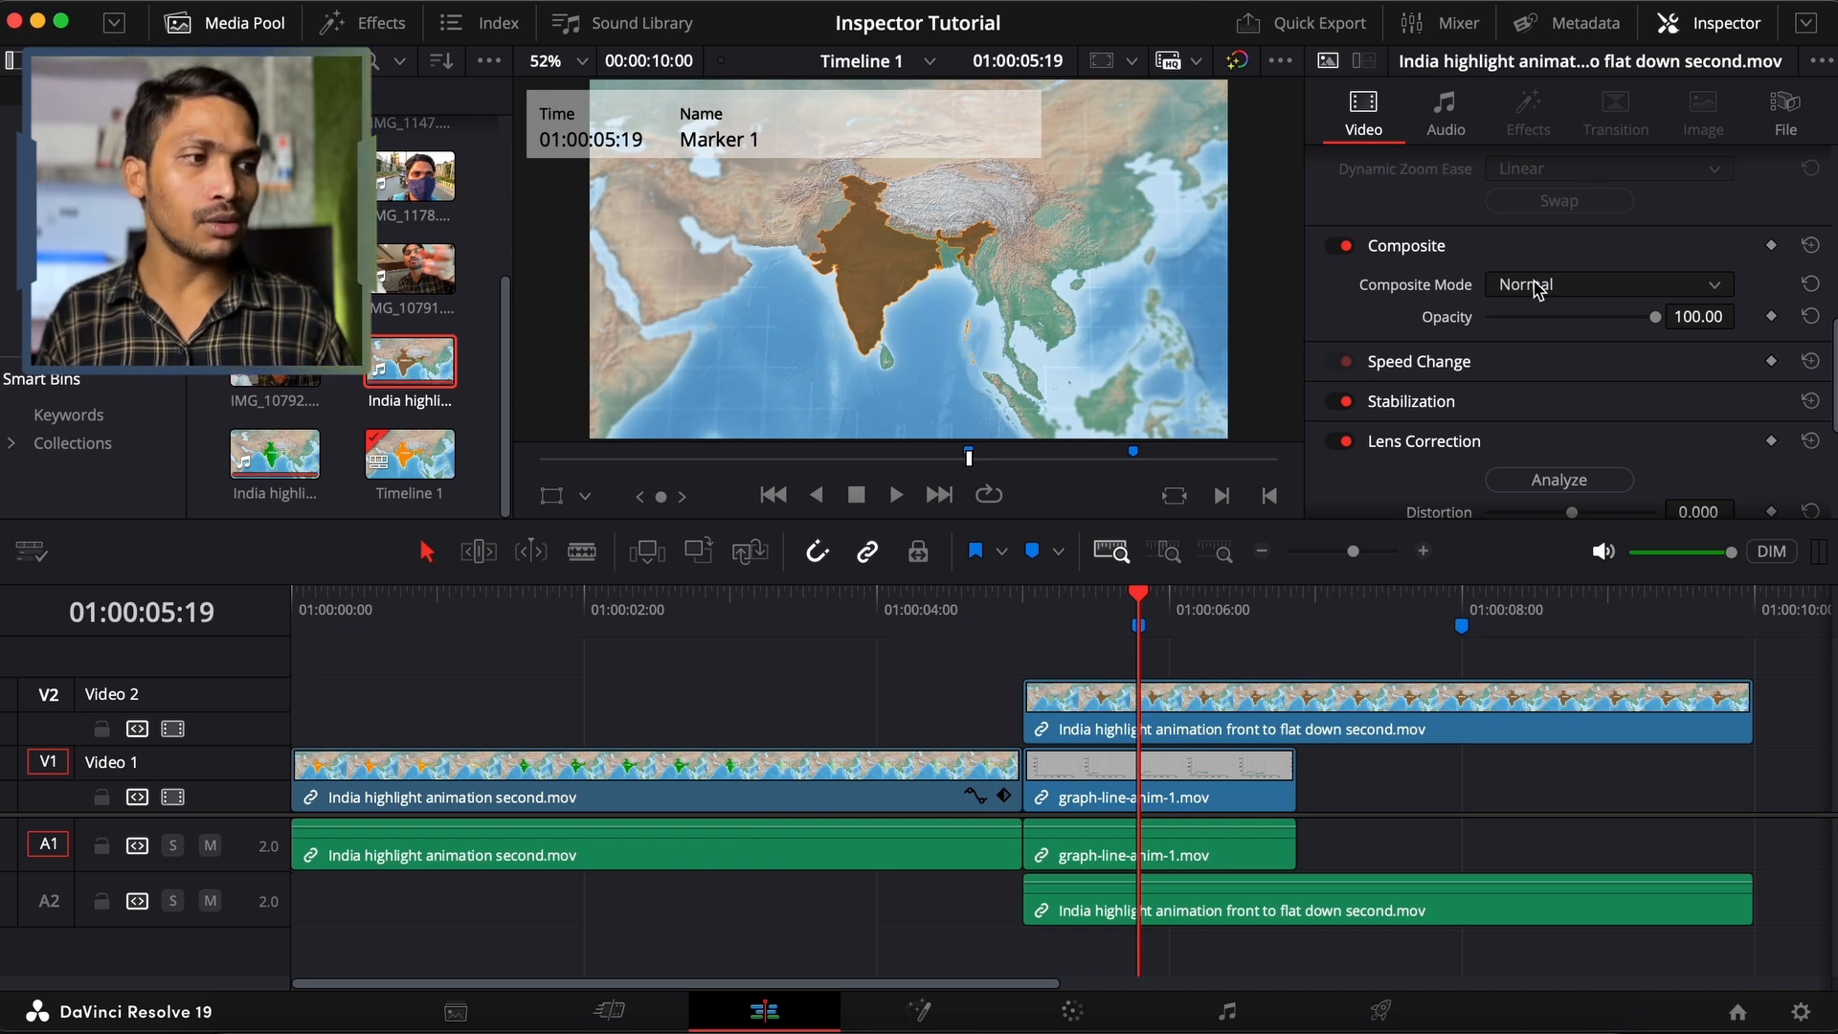
pyautogui.click(1294, 716)
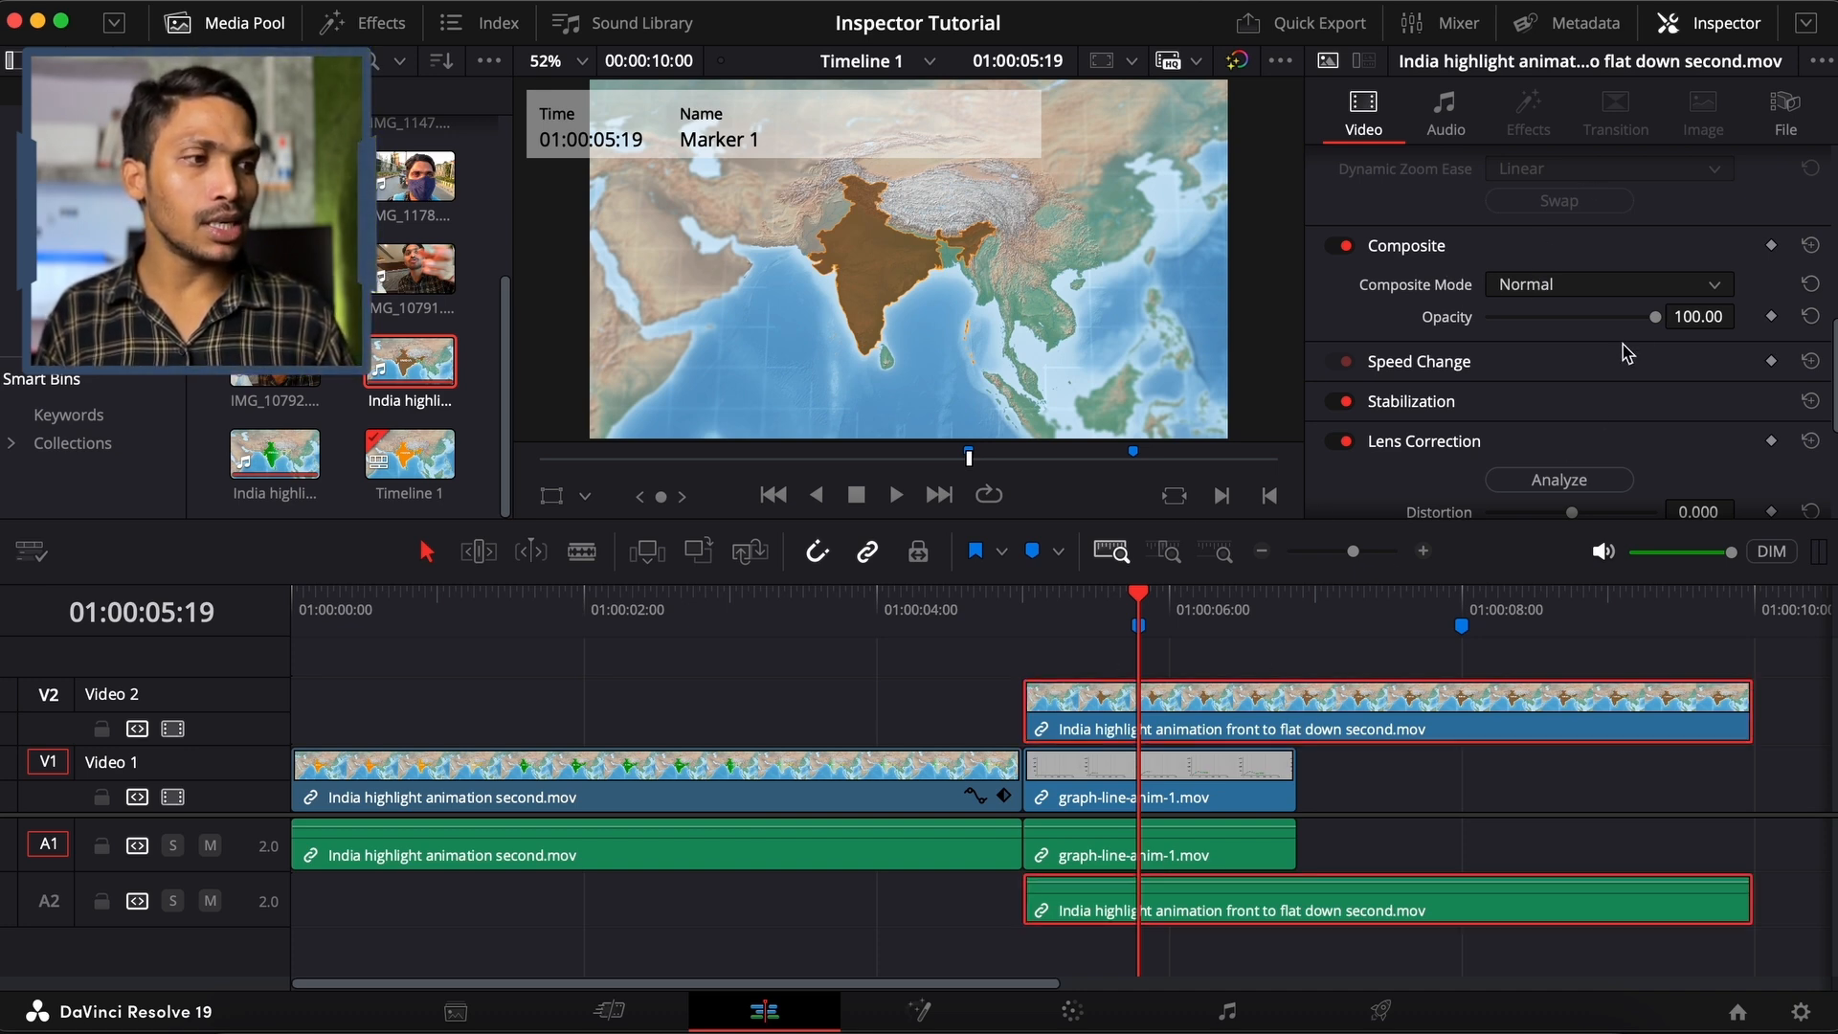
pyautogui.moveTo(1655, 317); pyautogui.dragTo(1568, 319)
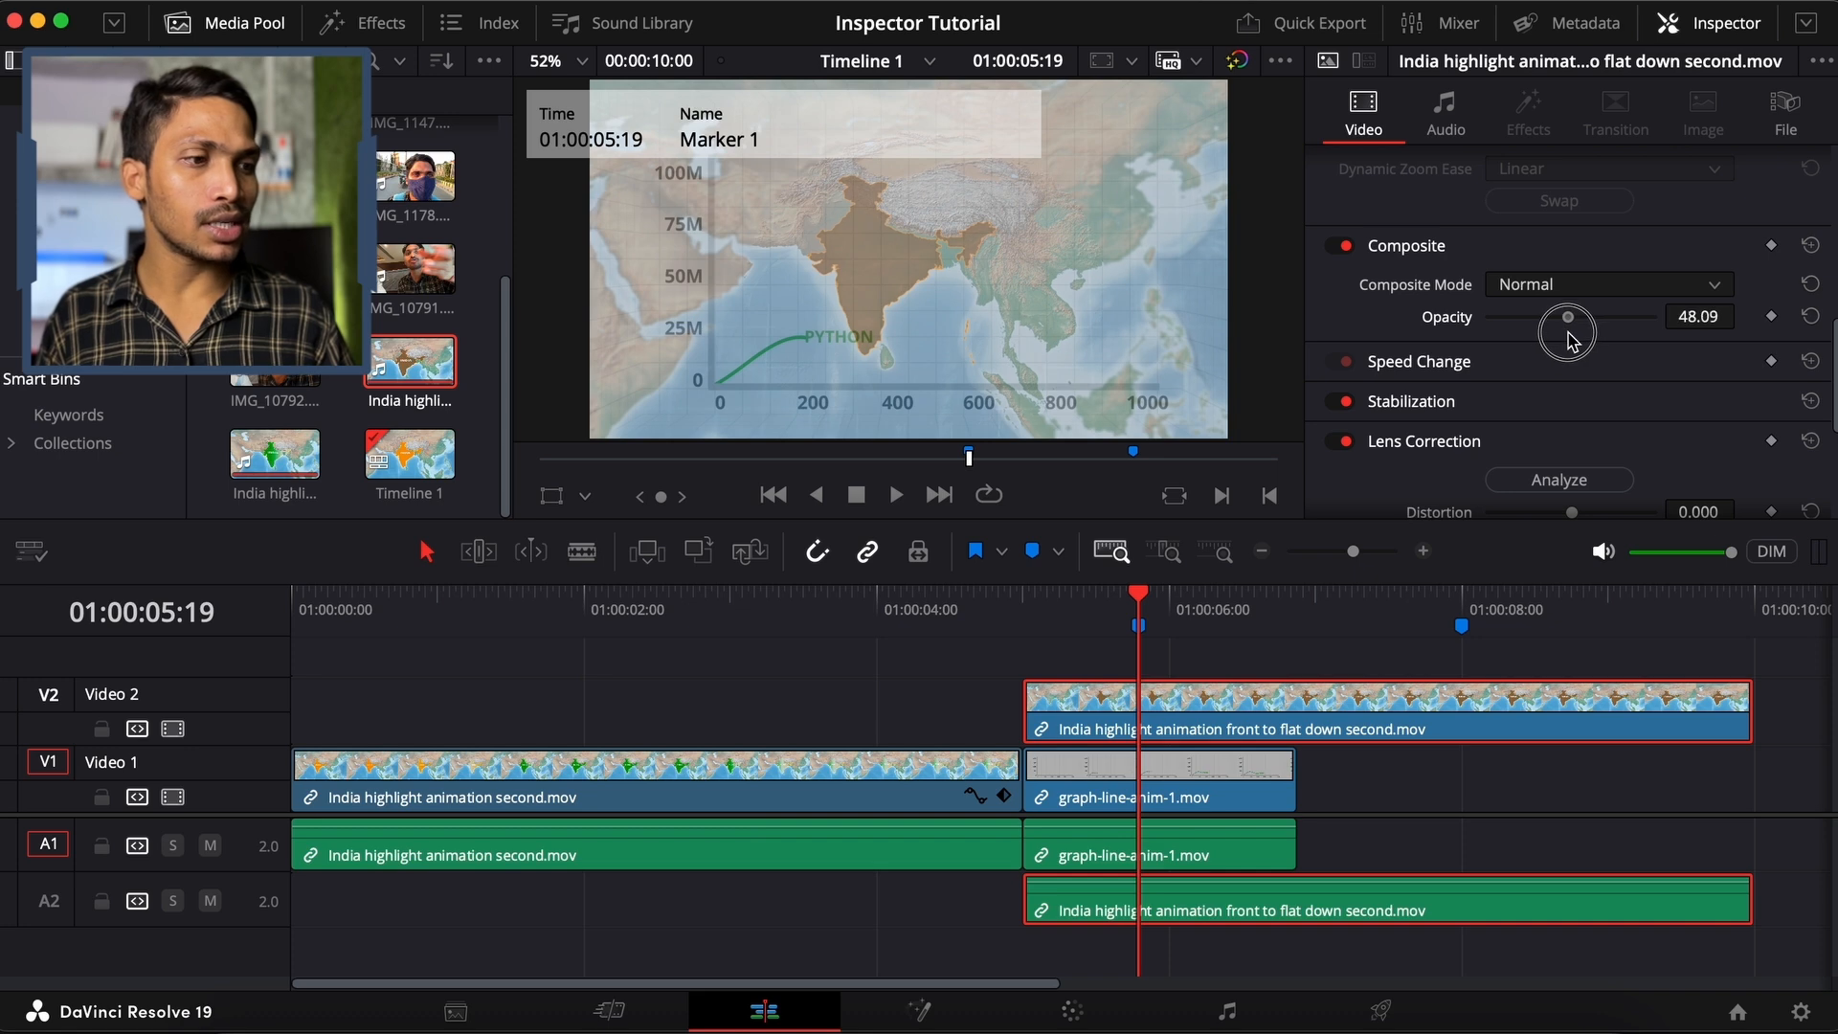
# Remove all timeline markers, and try 22.90 opacity on the upper India map clip before restoring it to 100
pyautogui.rightClick(1141, 627)
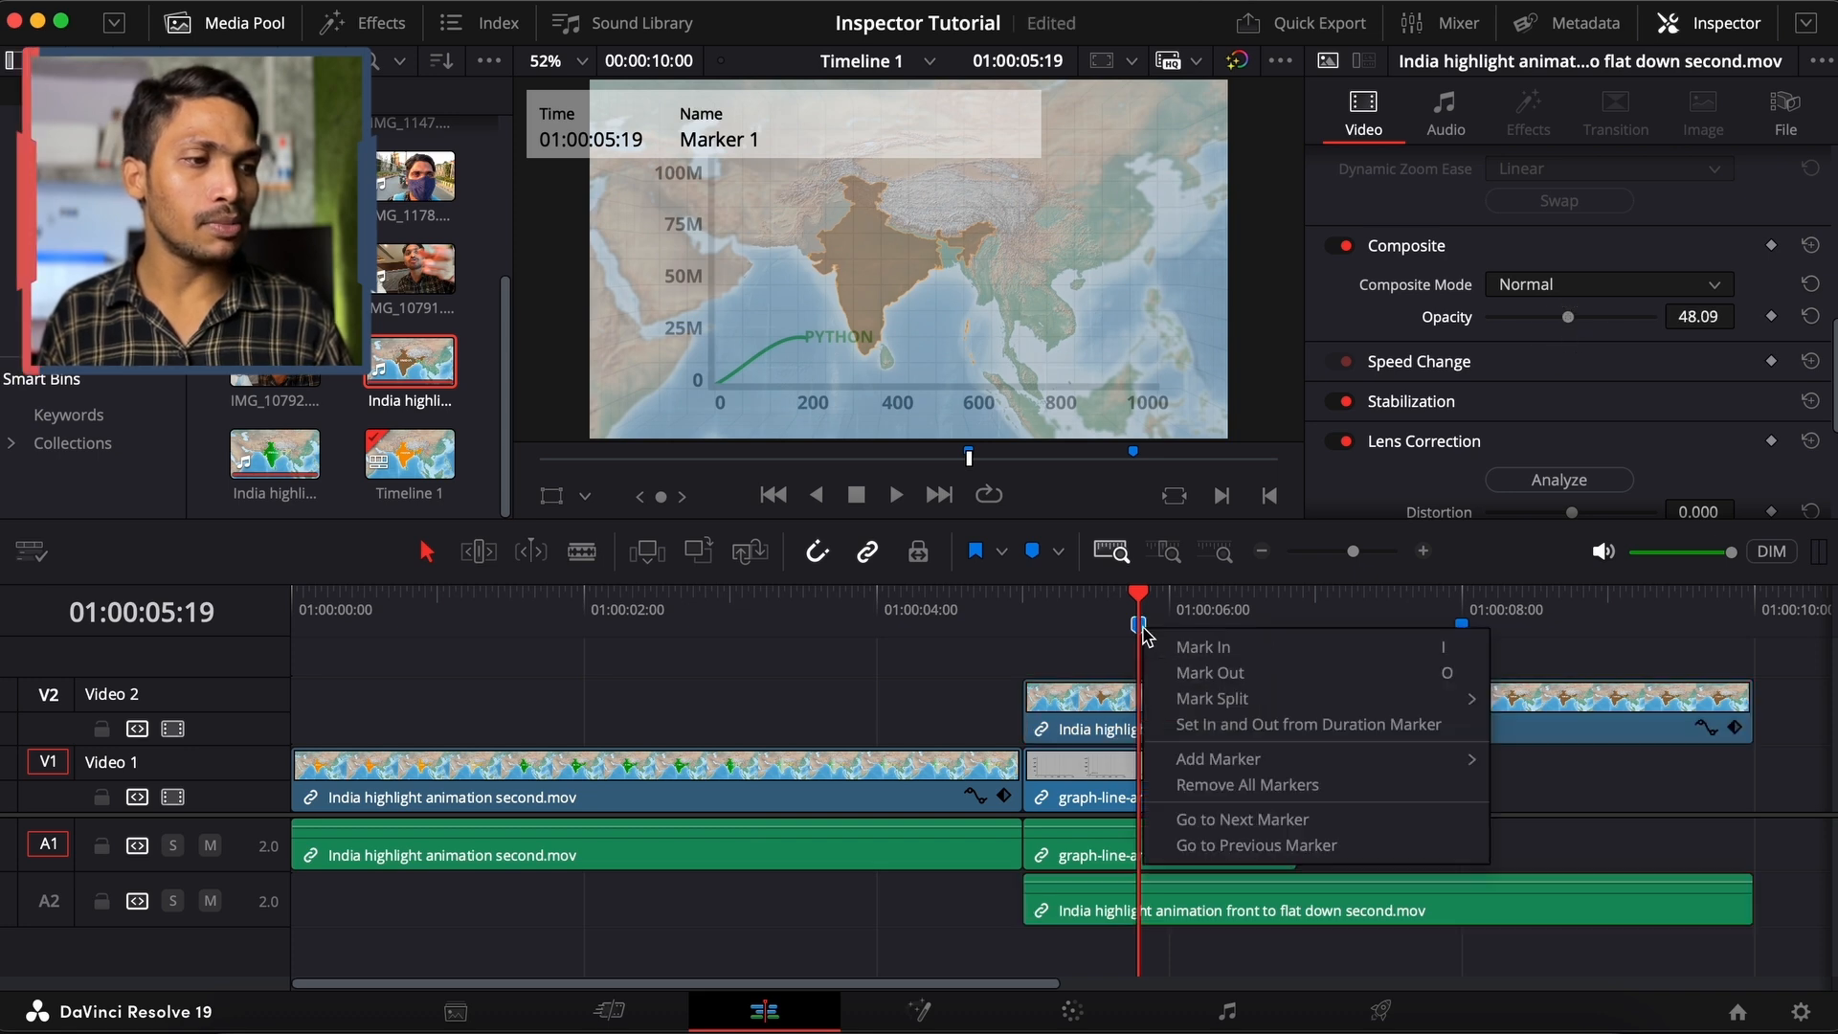
pyautogui.click(1248, 785)
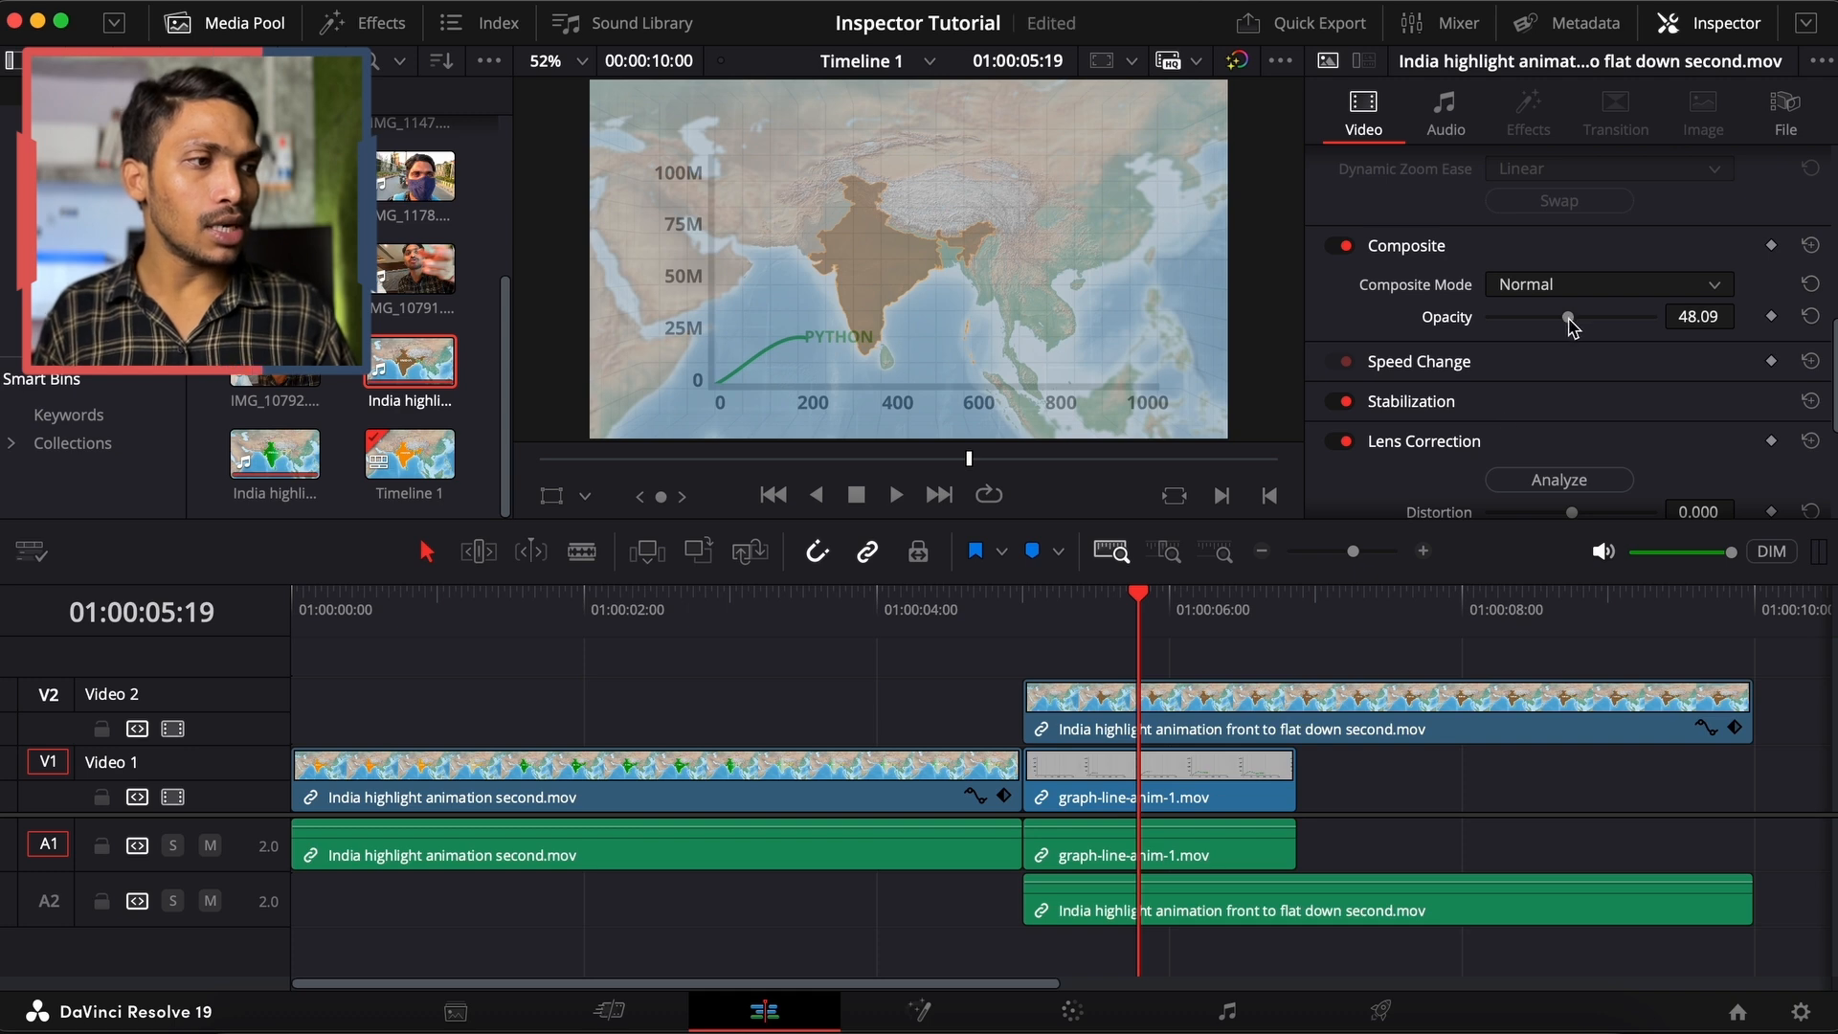
pyautogui.moveTo(1571, 326); pyautogui.dragTo(1529, 337)
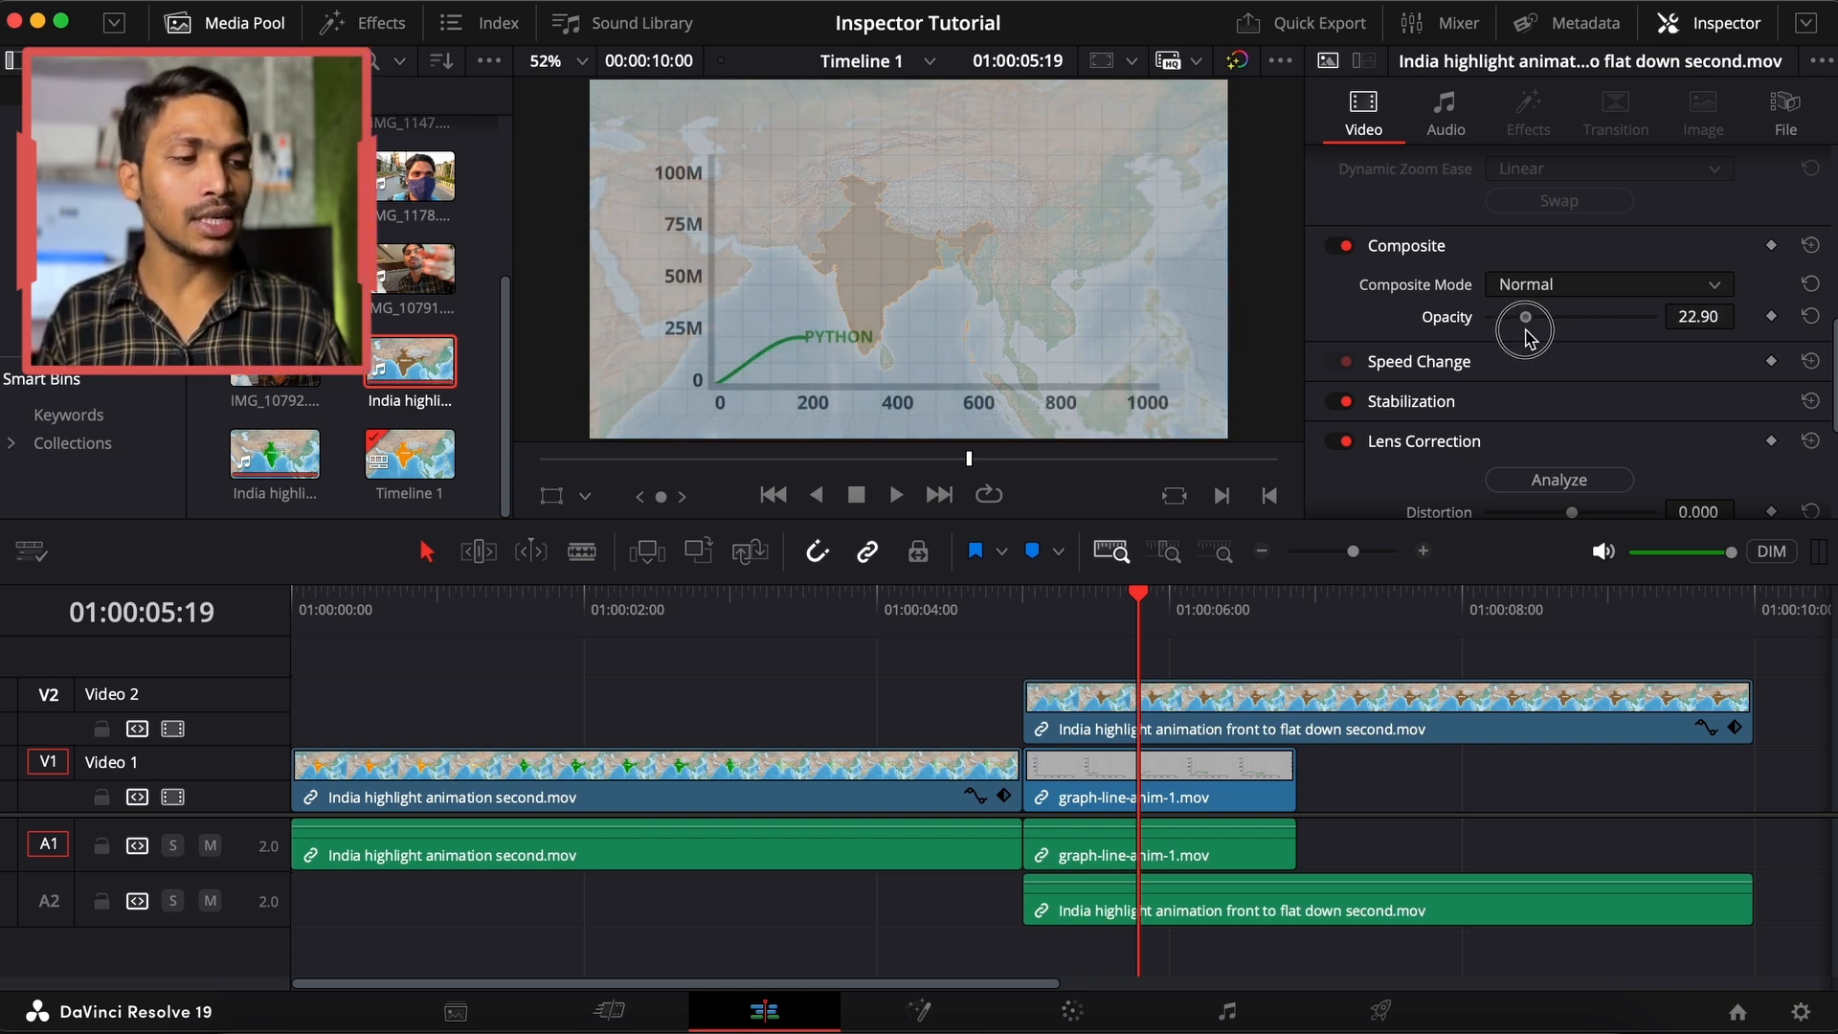
pyautogui.moveTo(1529, 336); pyautogui.dragTo(1719, 320)
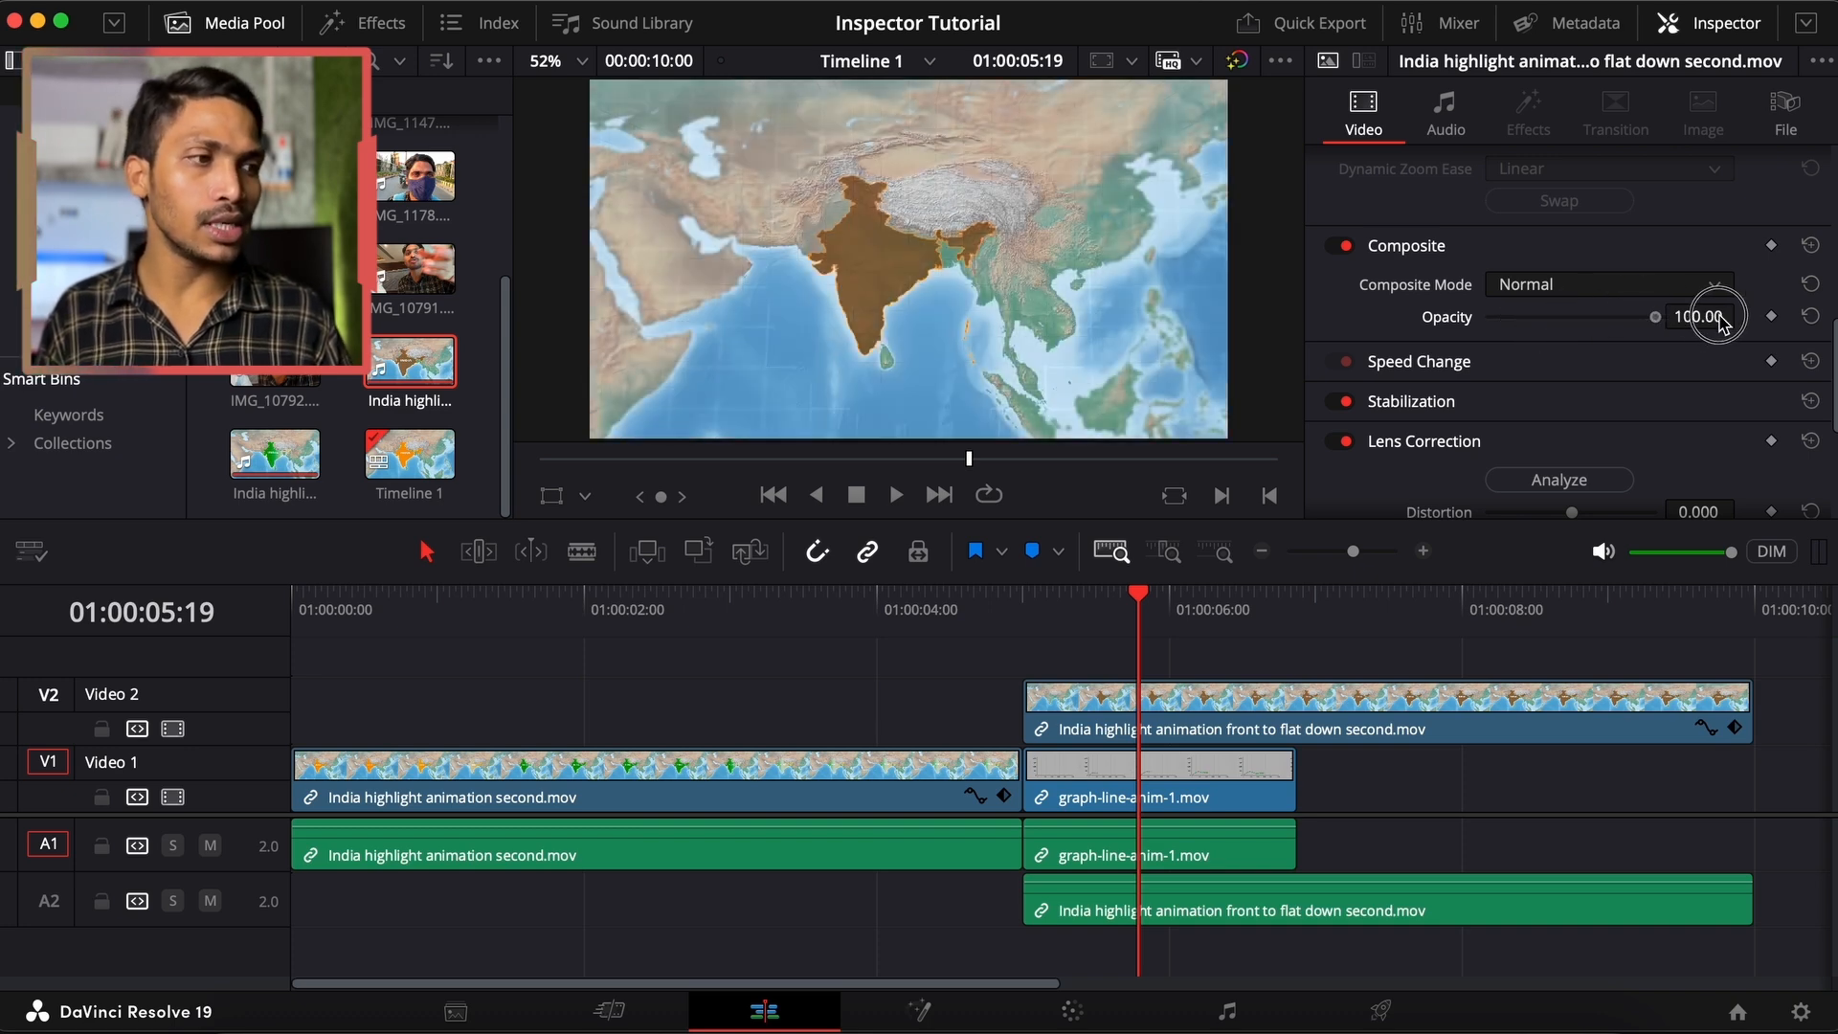
# Try the Darken composite mode on the upper India map clip and play the overlap with the graph clip
pyautogui.click(1607, 292)
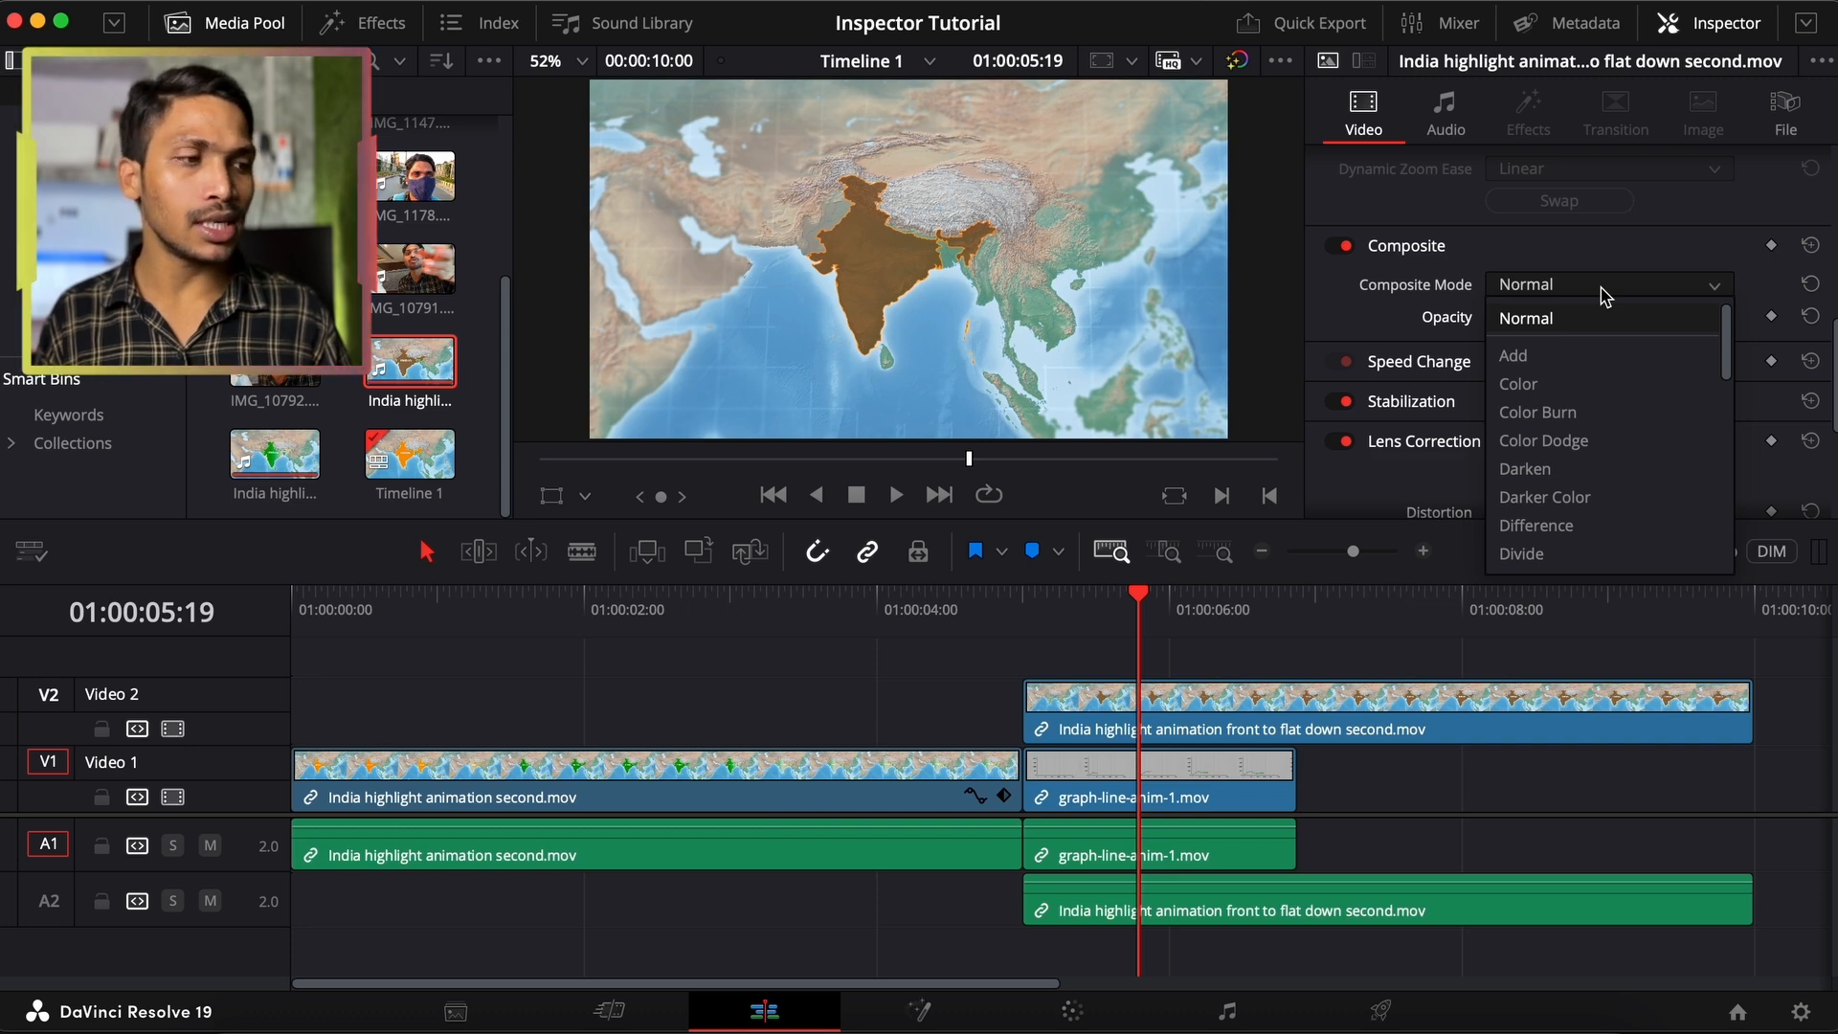
pyautogui.click(1558, 469)
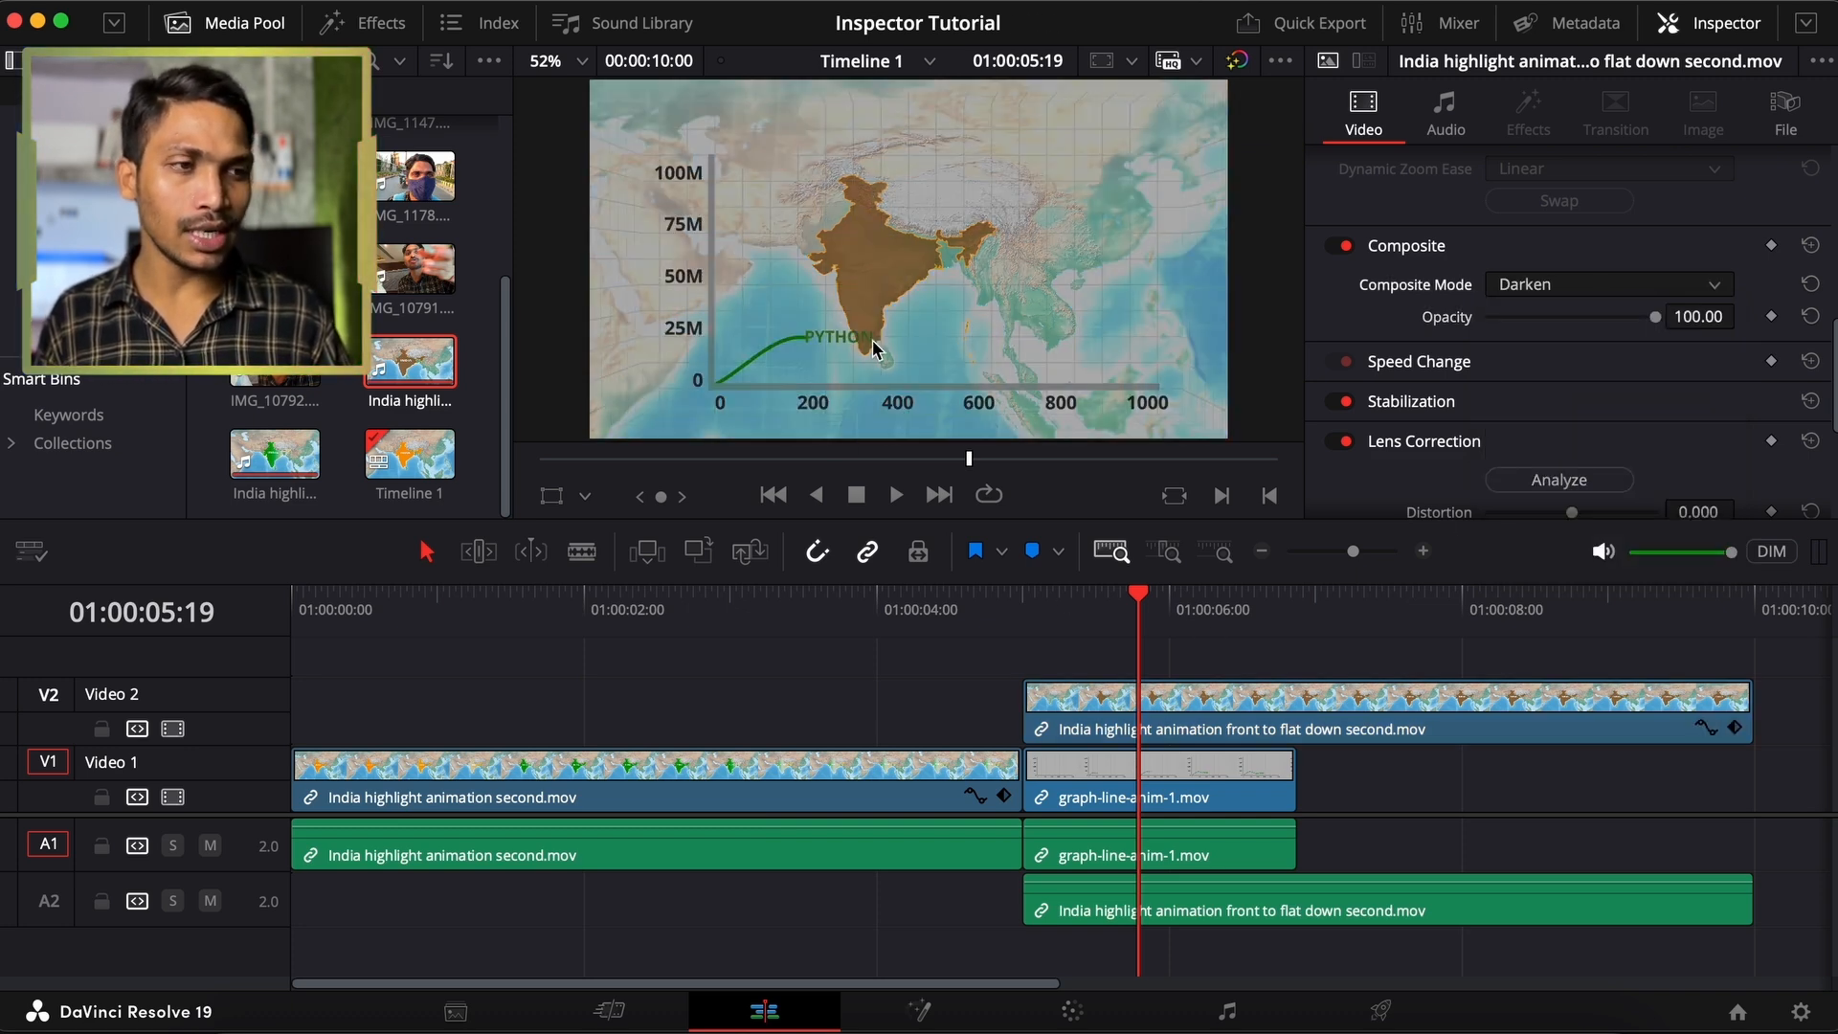
pyautogui.click(1047, 603)
pyautogui.press('space')
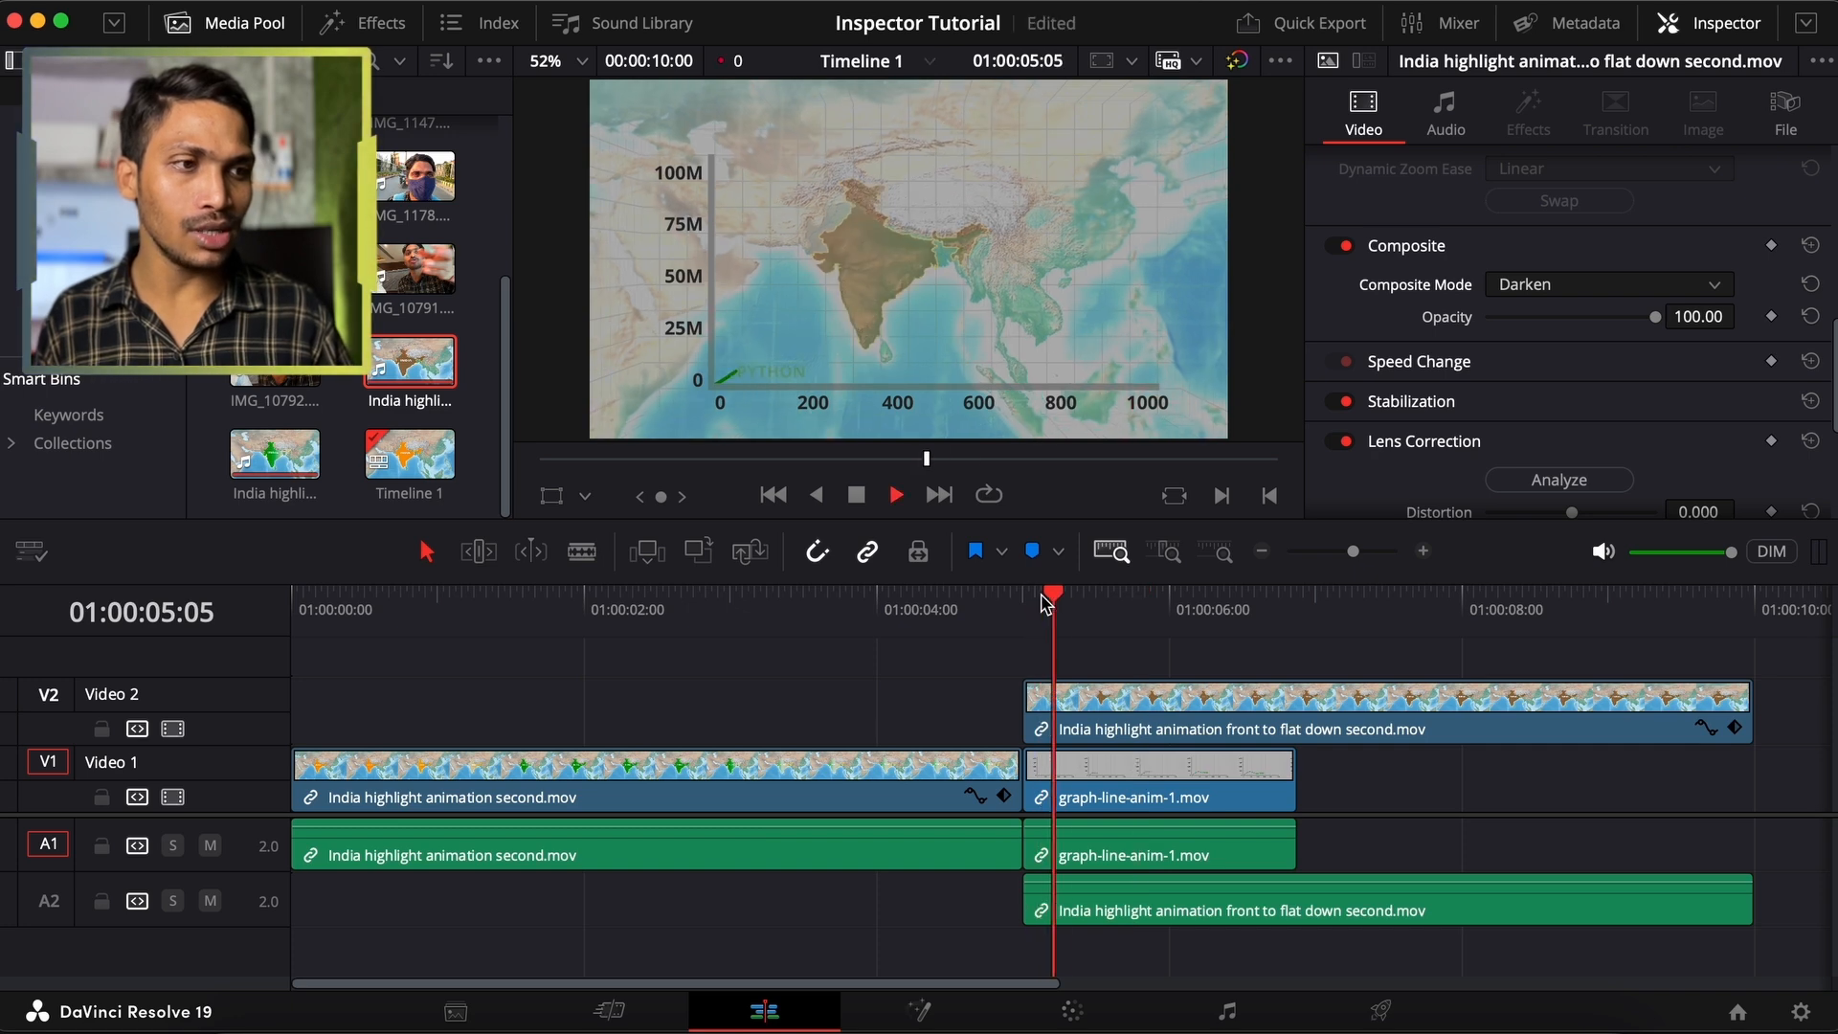
pyautogui.press('space')
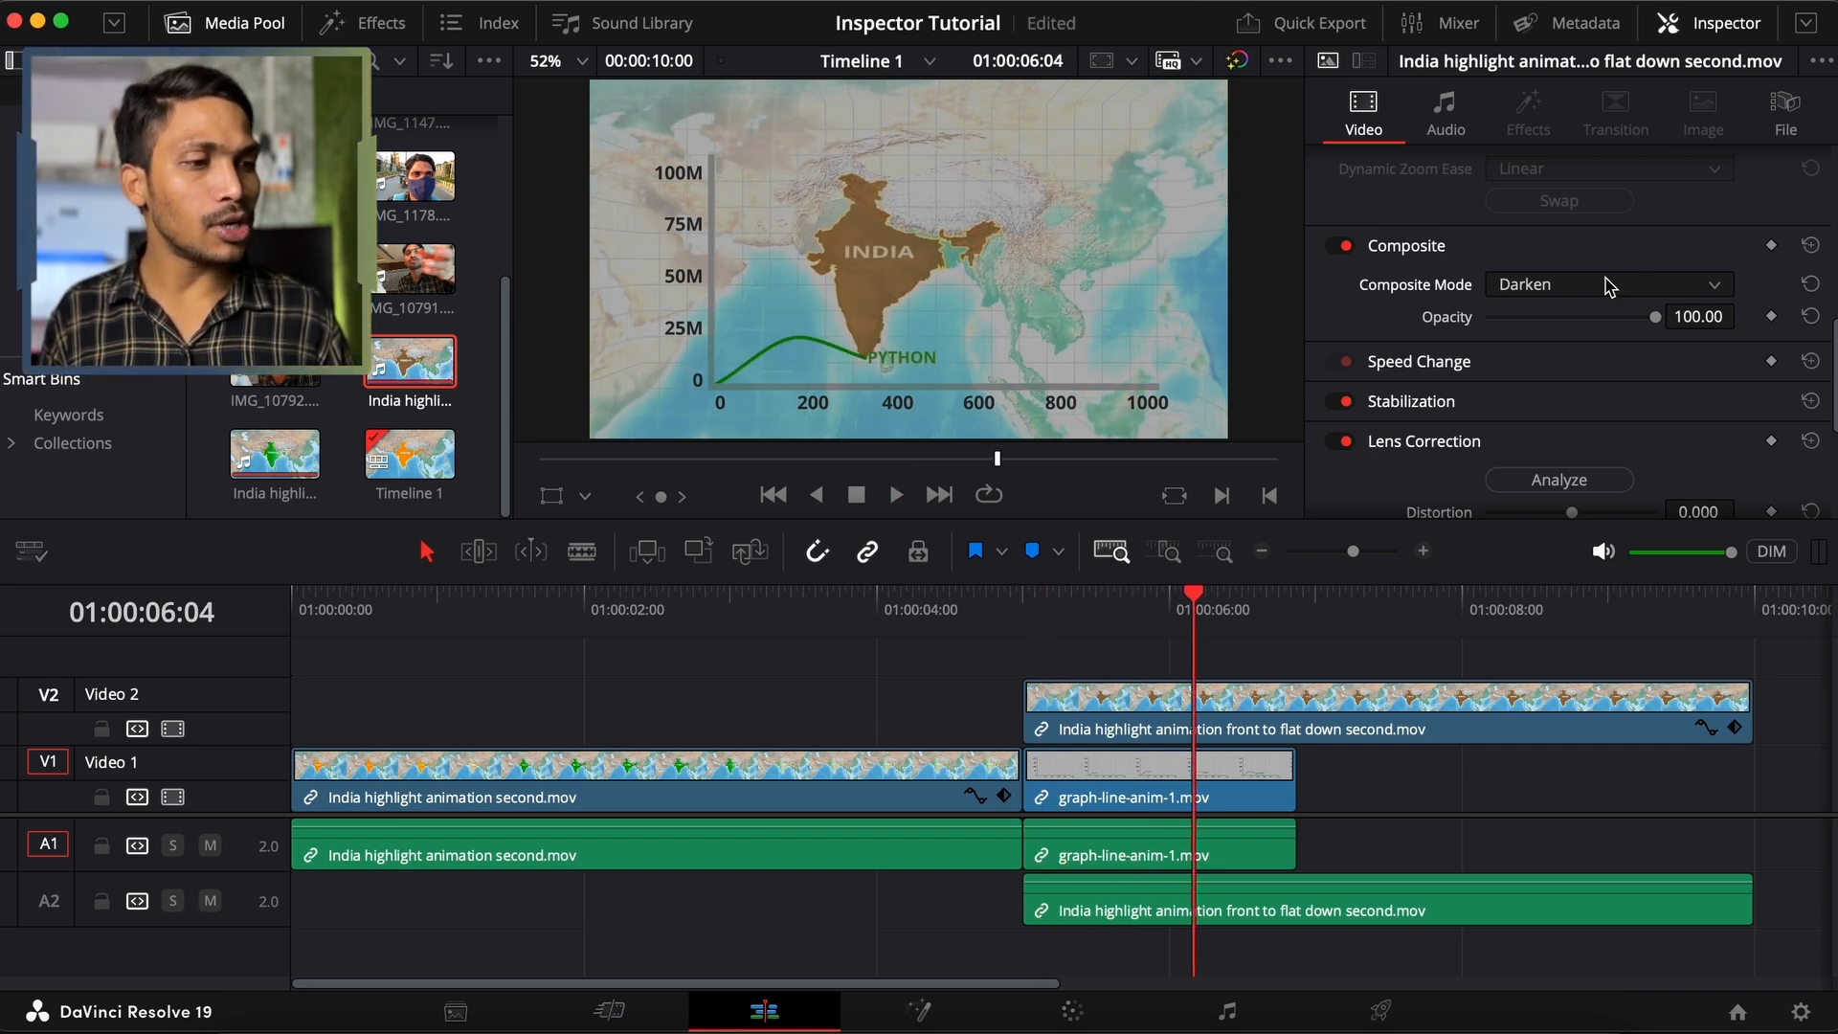
# Try the Color Burn composite mode on the upper India map clip and preview an earlier frame of the overlap
pyautogui.click(1139, 713)
pyautogui.click(1594, 292)
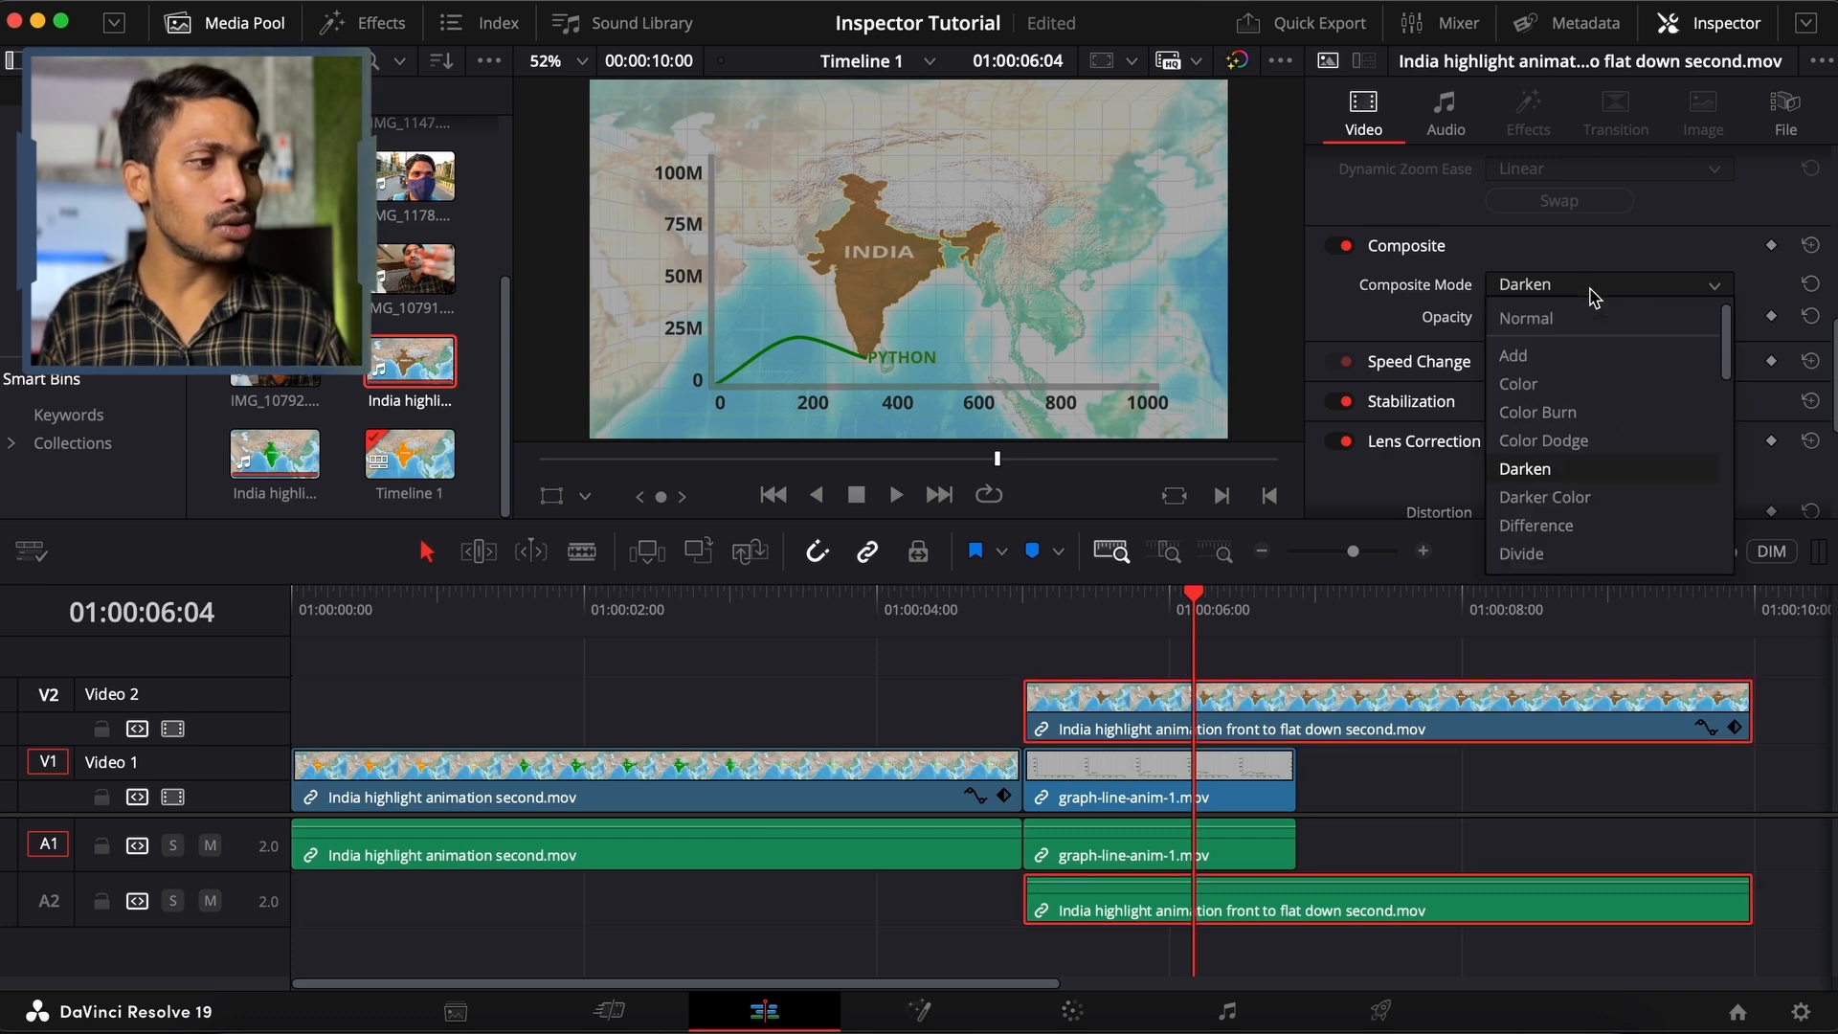
pyautogui.click(1567, 412)
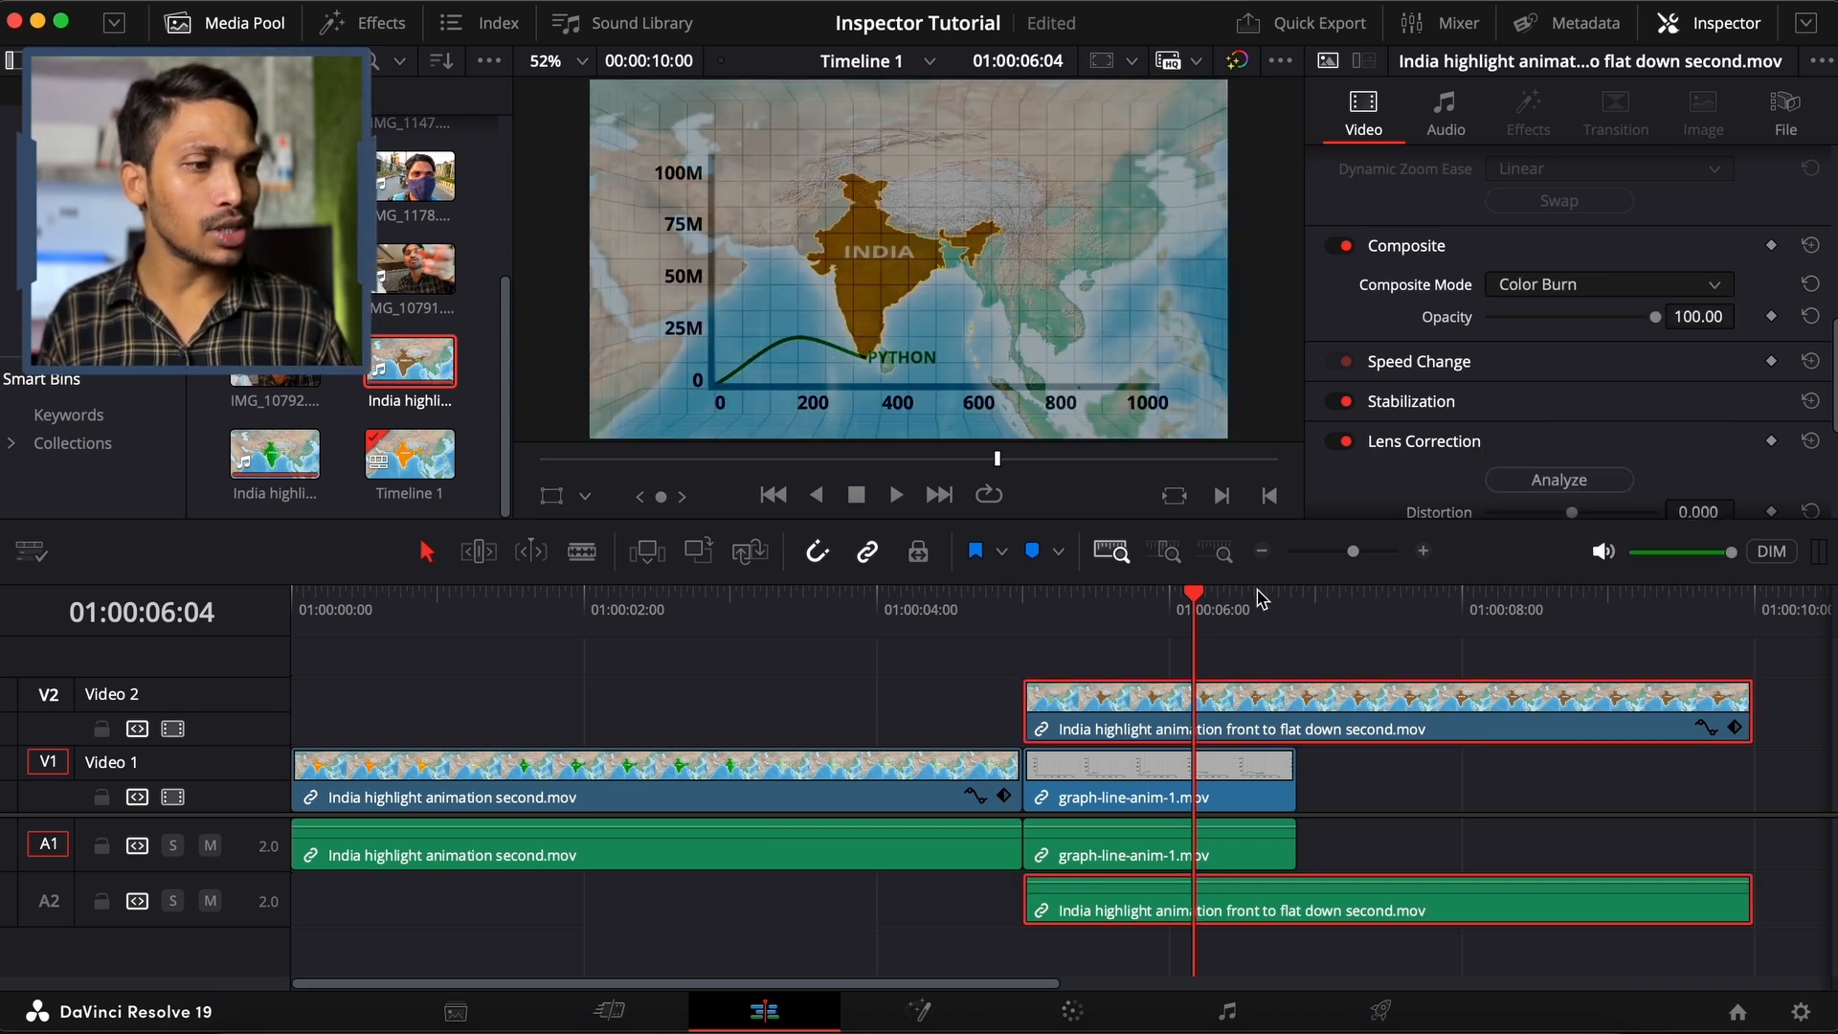
pyautogui.click(1071, 622)
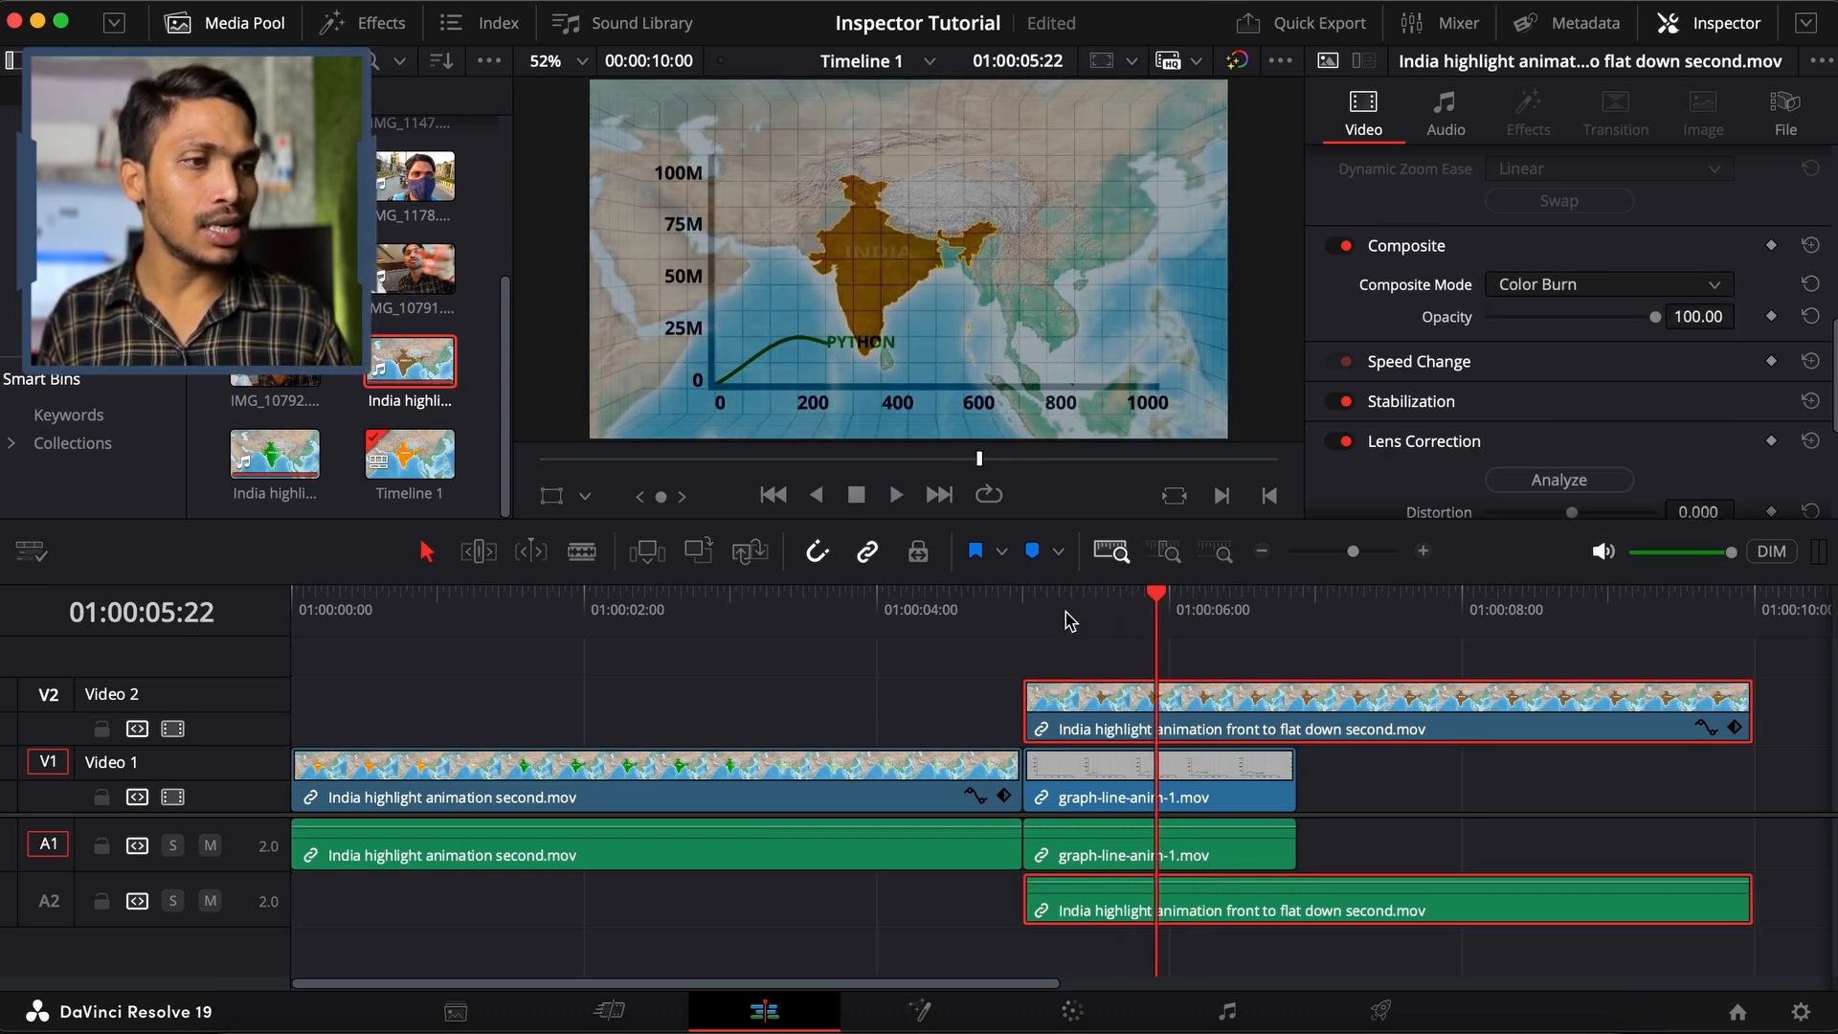
# Set the upper India map clip's composite mode to Difference and play the overlap from near its start
pyautogui.click(1578, 292)
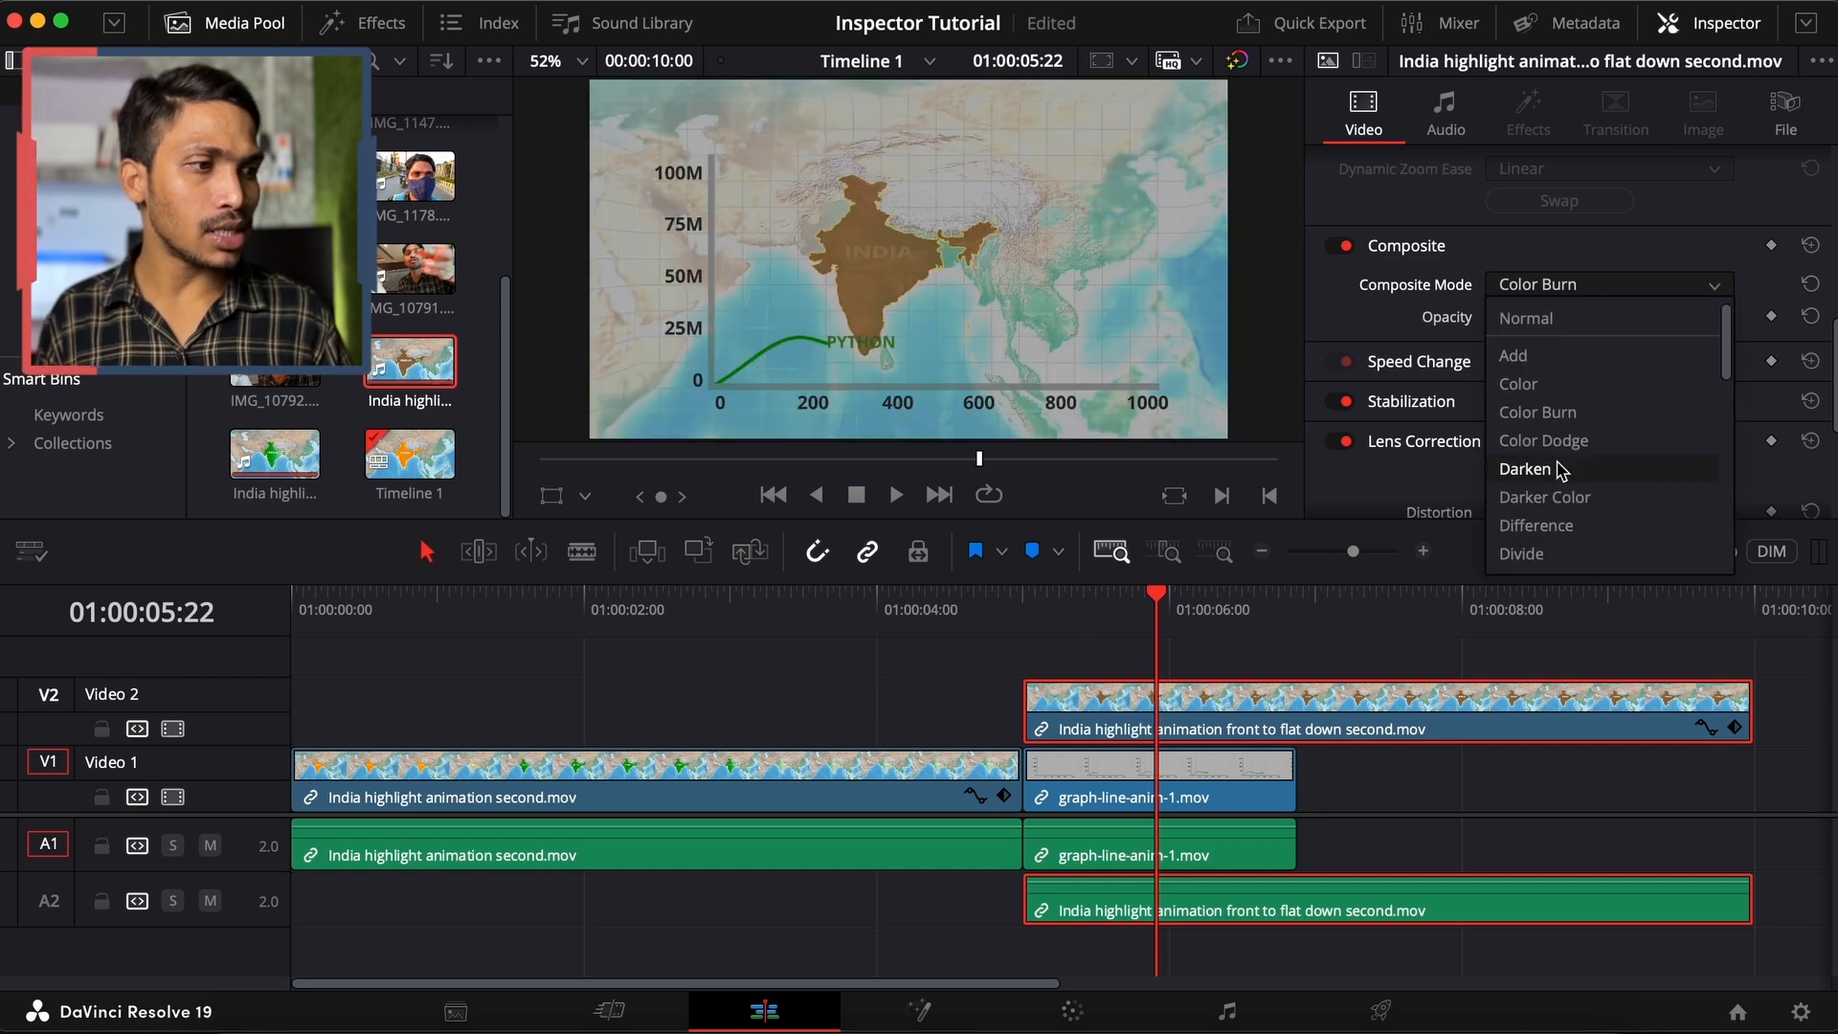
pyautogui.click(1545, 526)
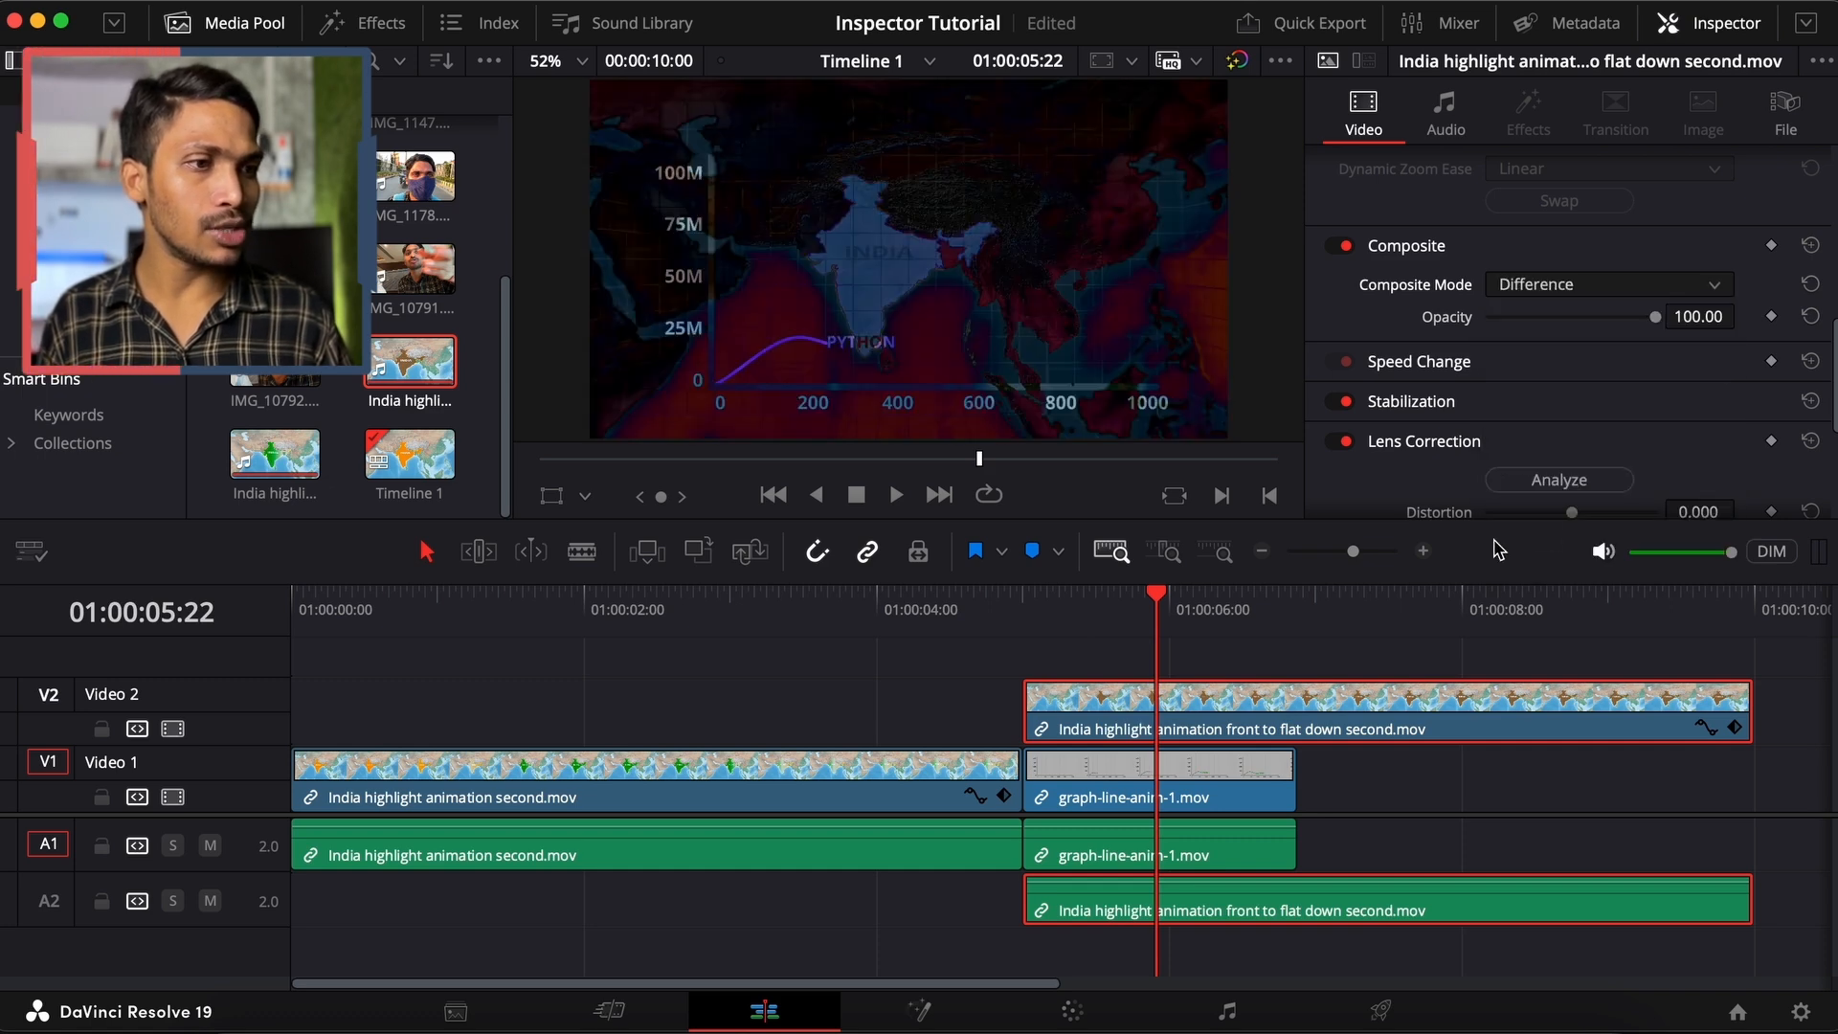
pyautogui.click(1032, 622)
pyautogui.press('space')
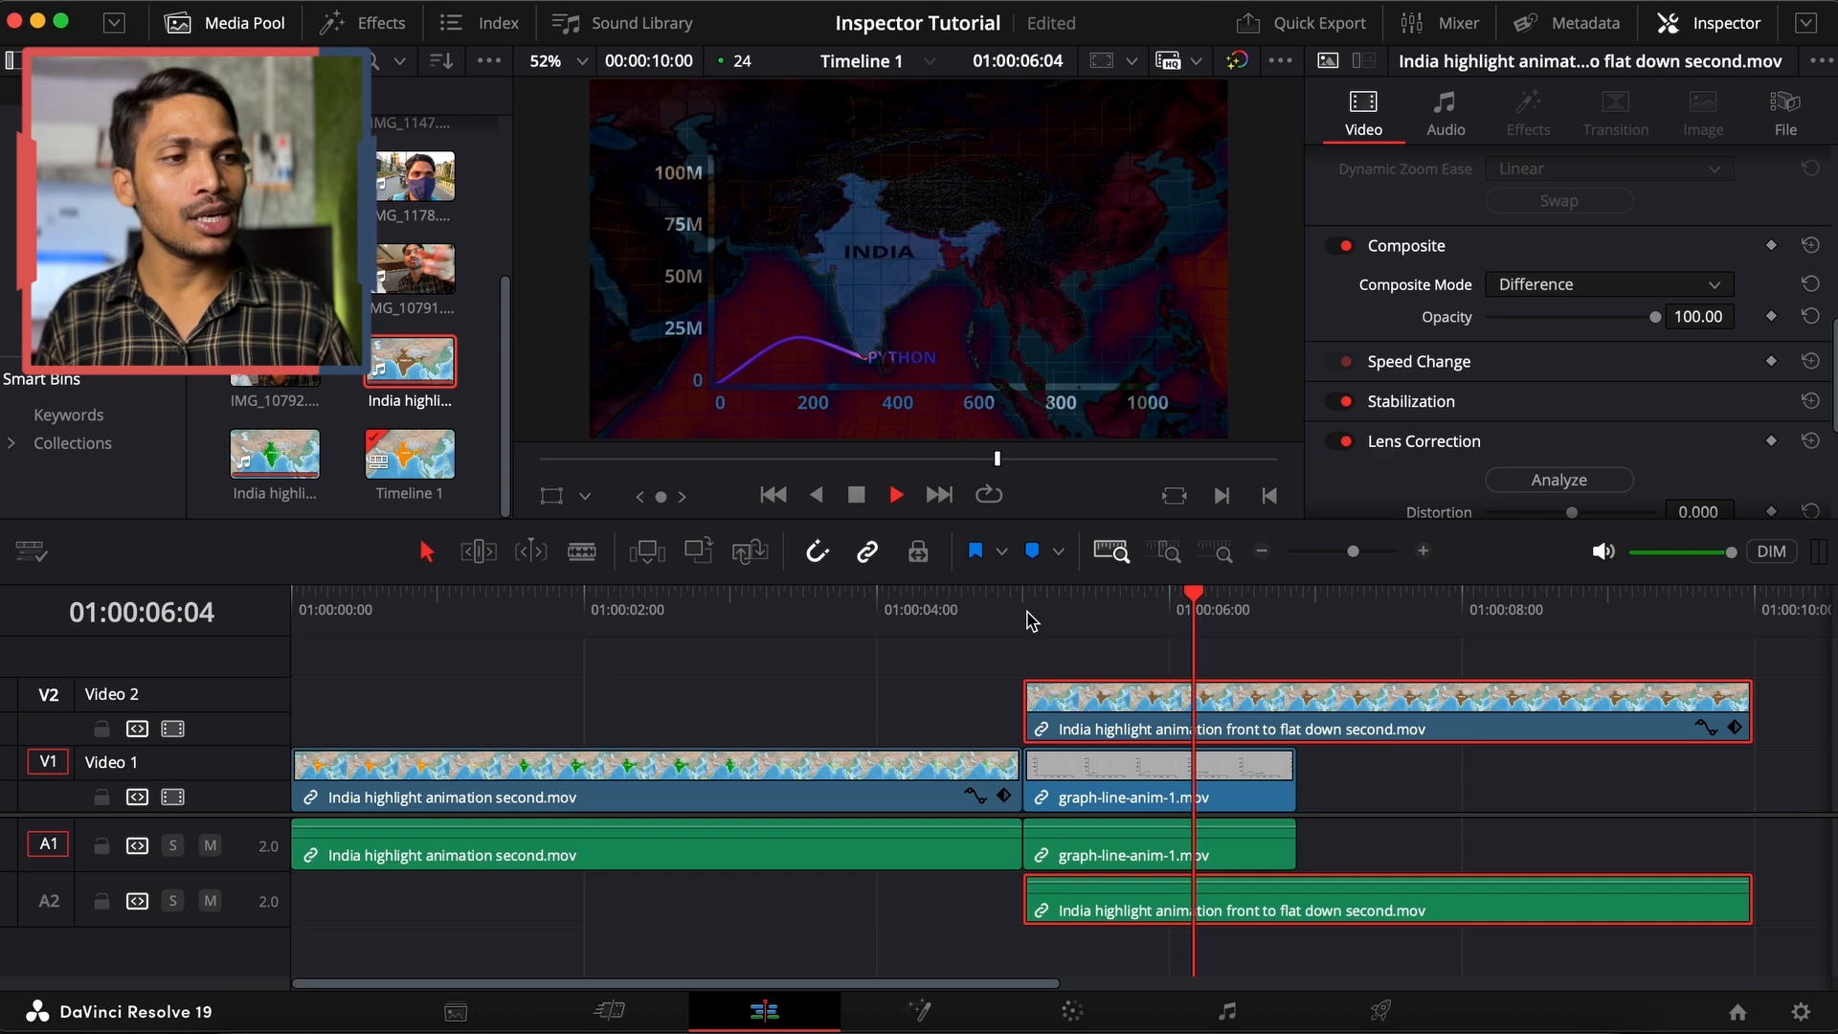
pyautogui.press('space')
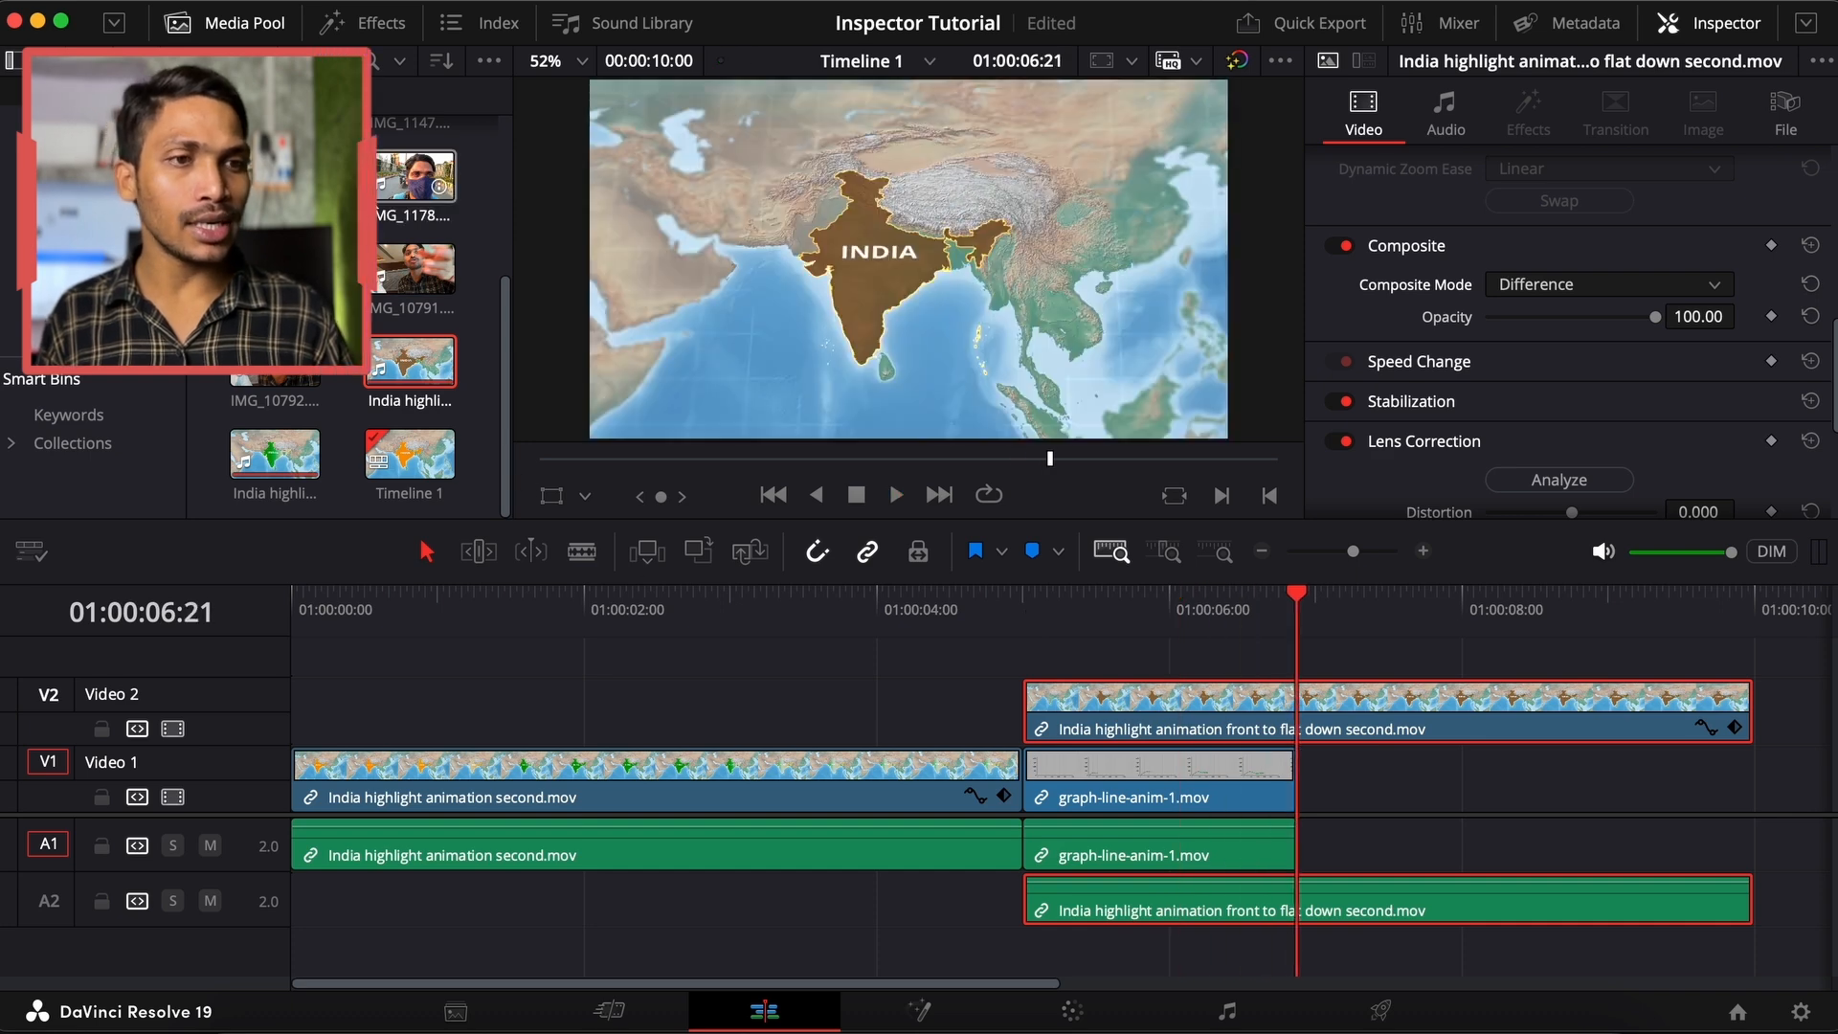
# Add the boat sailing clip on a new video track aligned above the India map and graph clips, and select it
pyautogui.scroll(5, 369, 182)
pyautogui.moveTo(297, 160); pyautogui.dragTo(1030, 664)
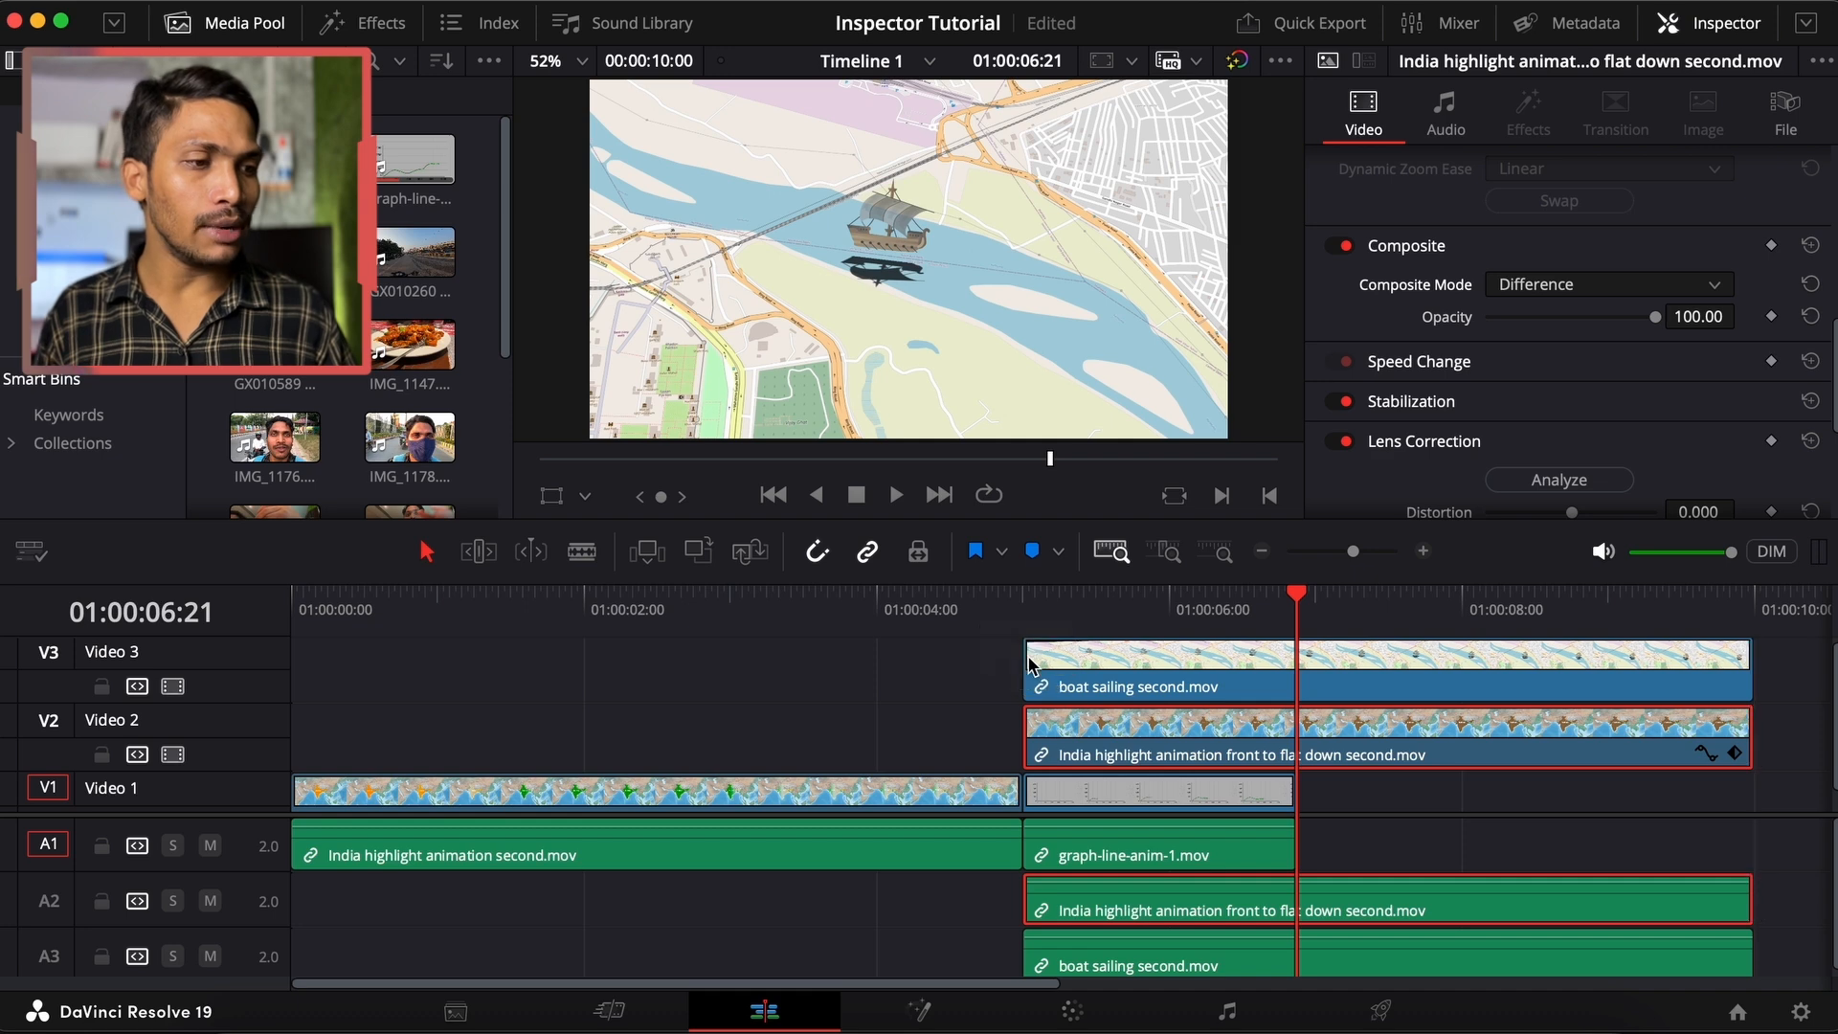
pyautogui.click(1123, 670)
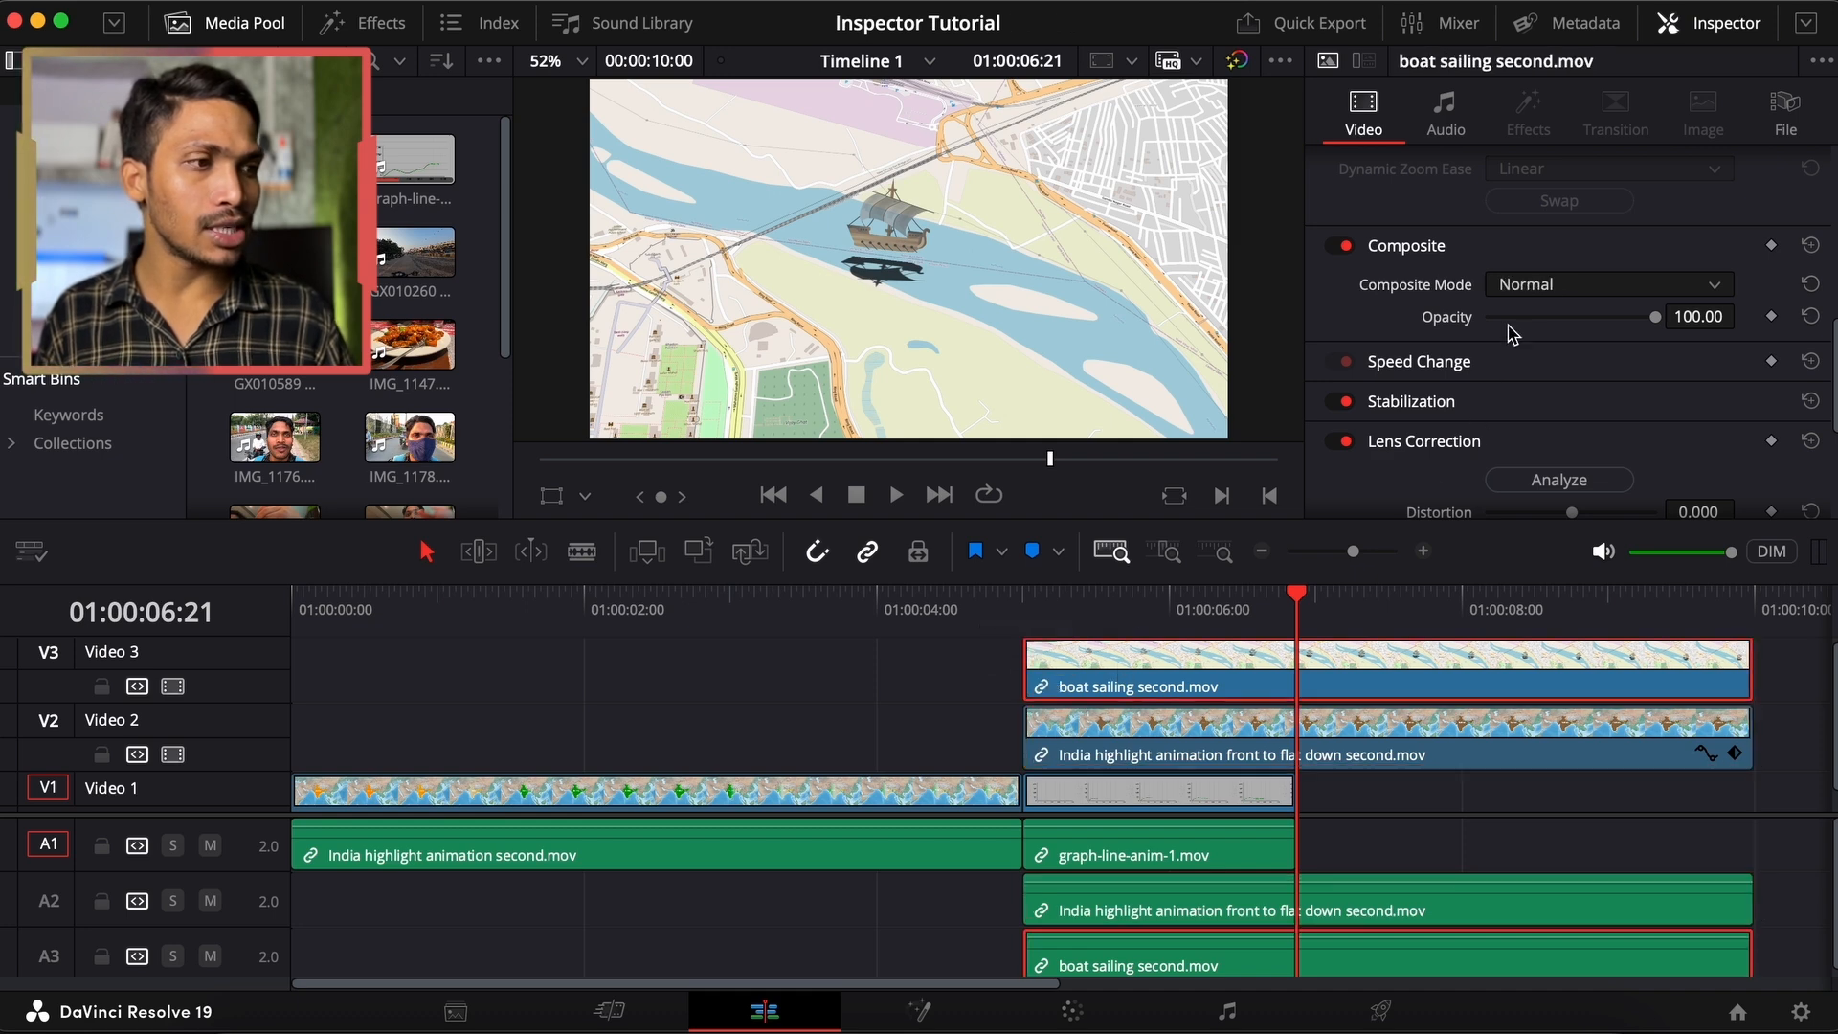
# Try the Darken composite mode on the boat sailing clip and play the stacked clips
pyautogui.click(1545, 286)
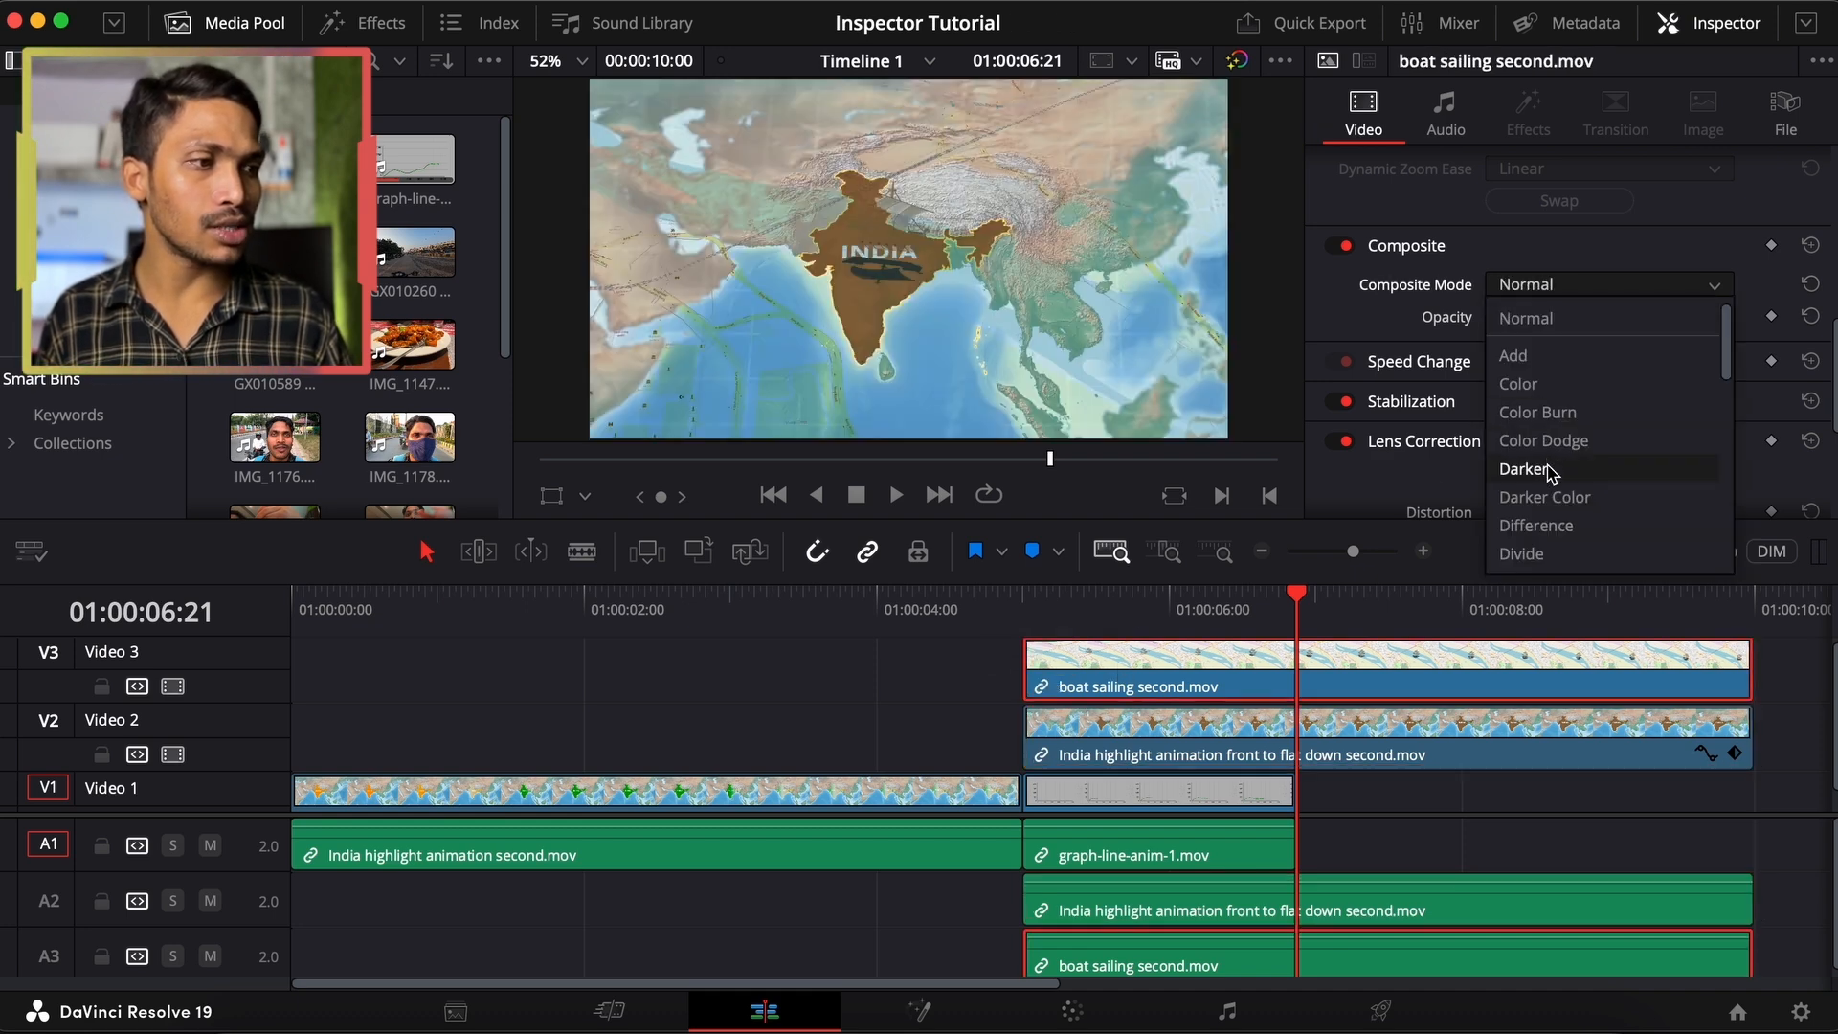
pyautogui.click(1545, 469)
pyautogui.click(1096, 612)
pyautogui.press('space')
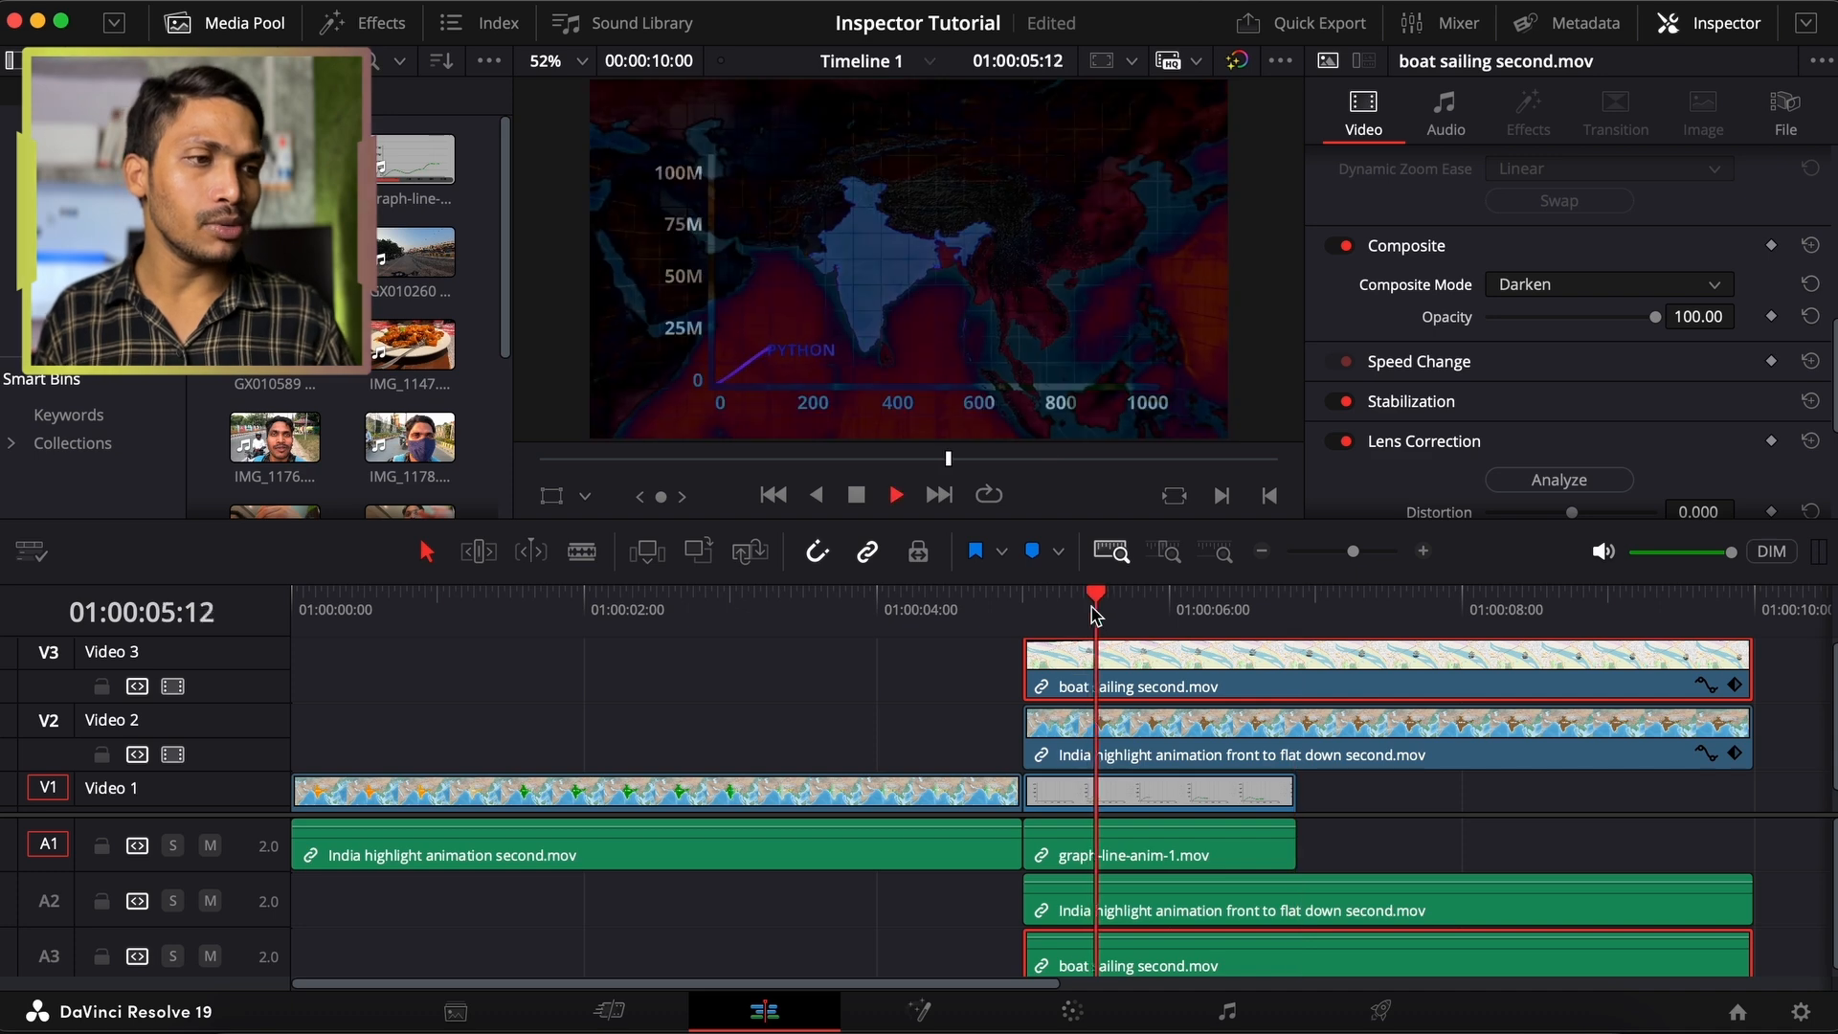
pyautogui.press('space')
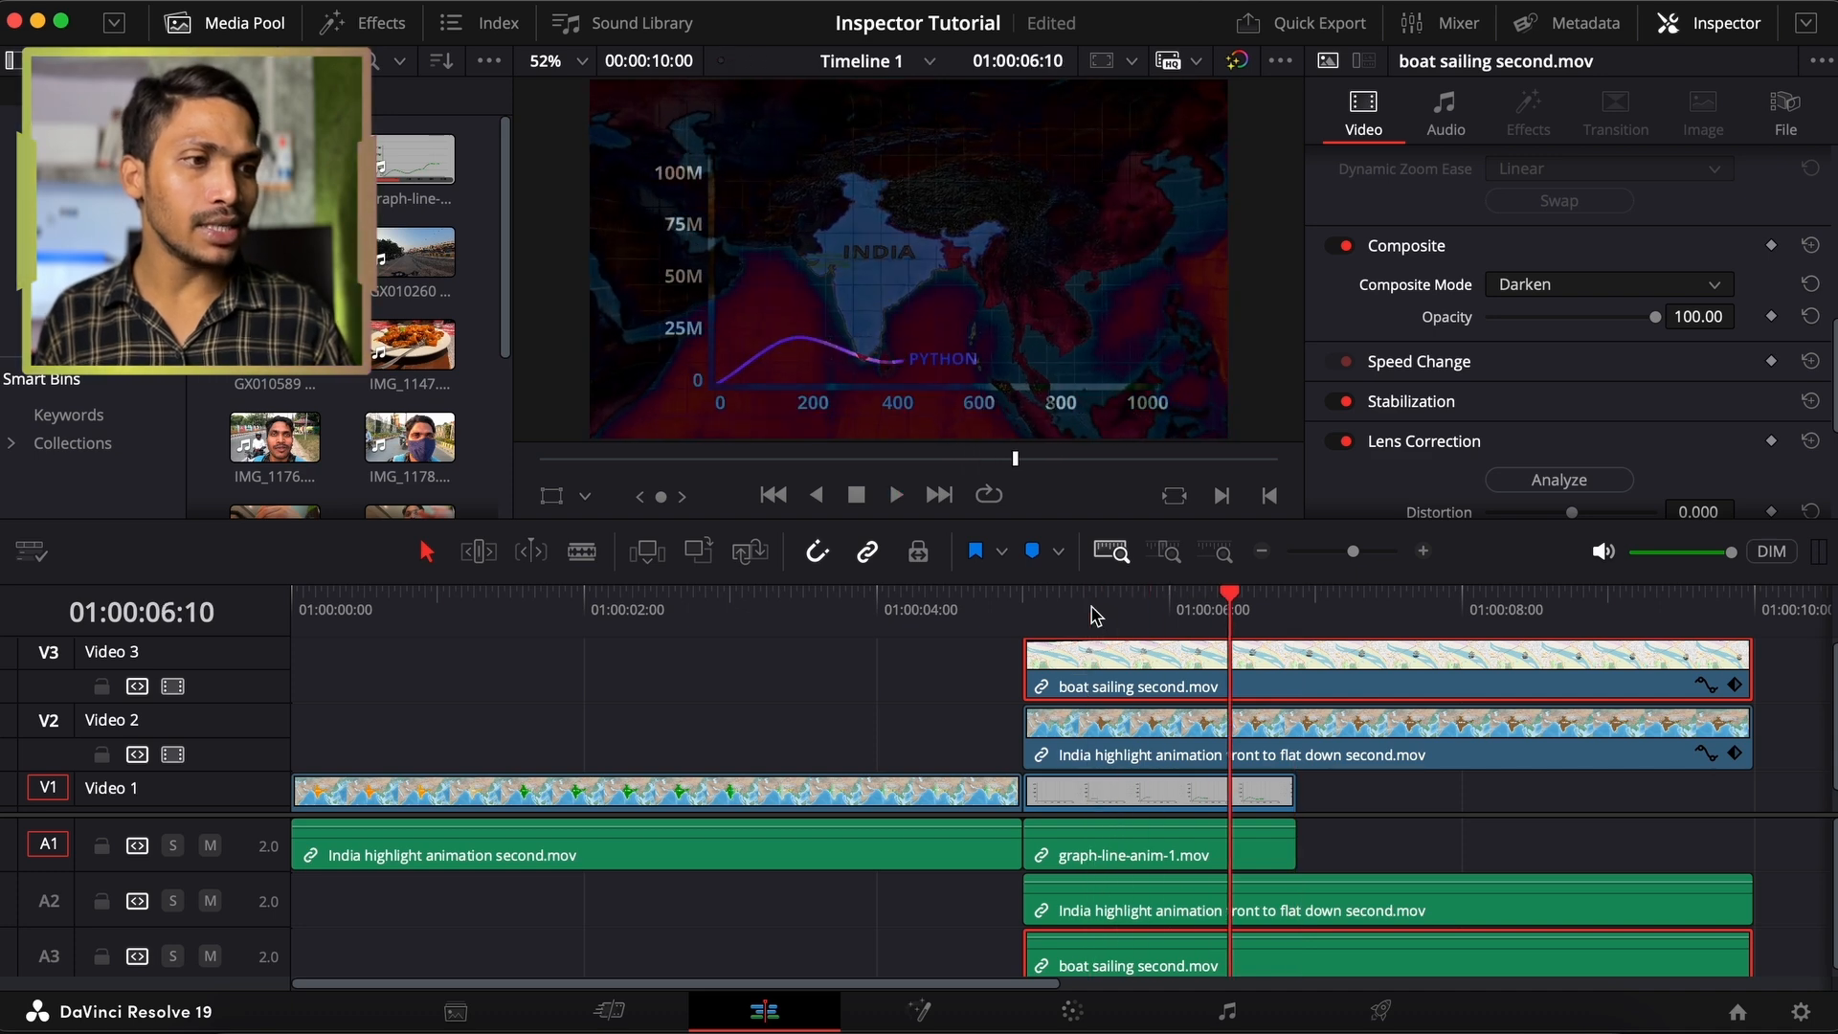
# Set the boat sailing clip's composite mode to Color Burn and lower its opacity to 93.89
pyautogui.click(1545, 288)
pyautogui.click(1541, 413)
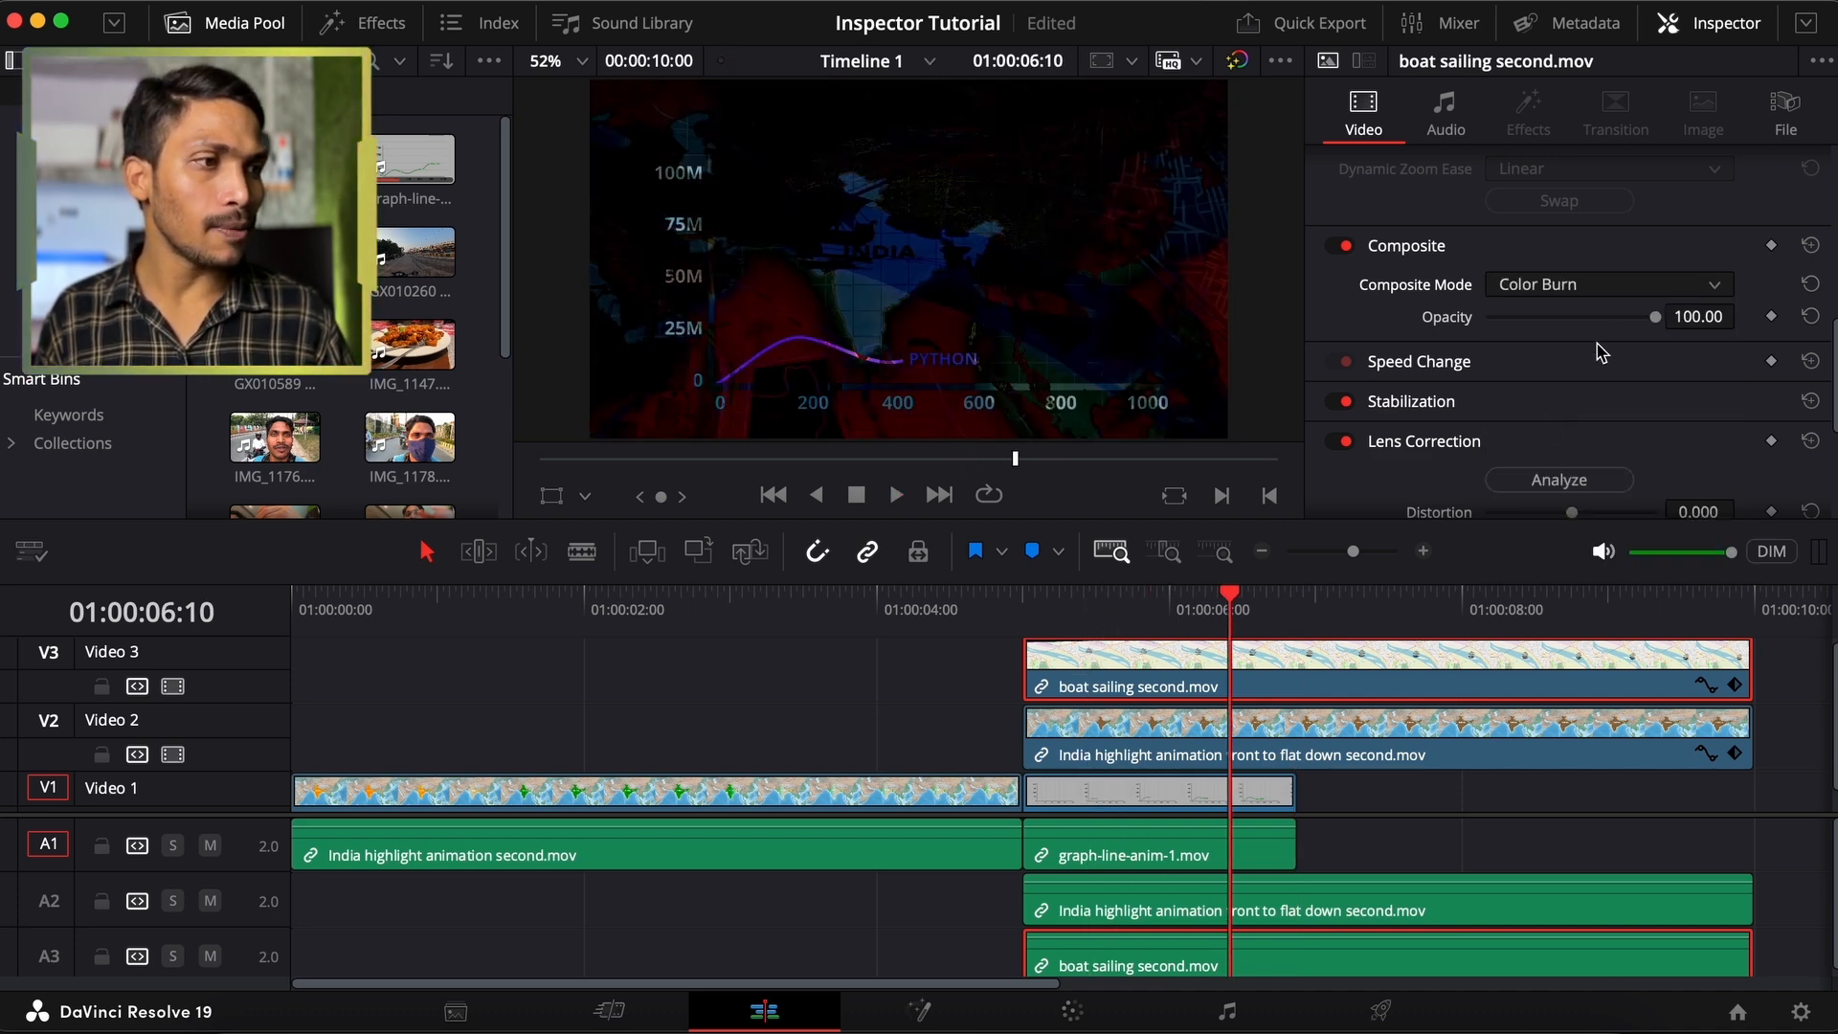
pyautogui.moveTo(1654, 318); pyautogui.dragTo(1645, 325)
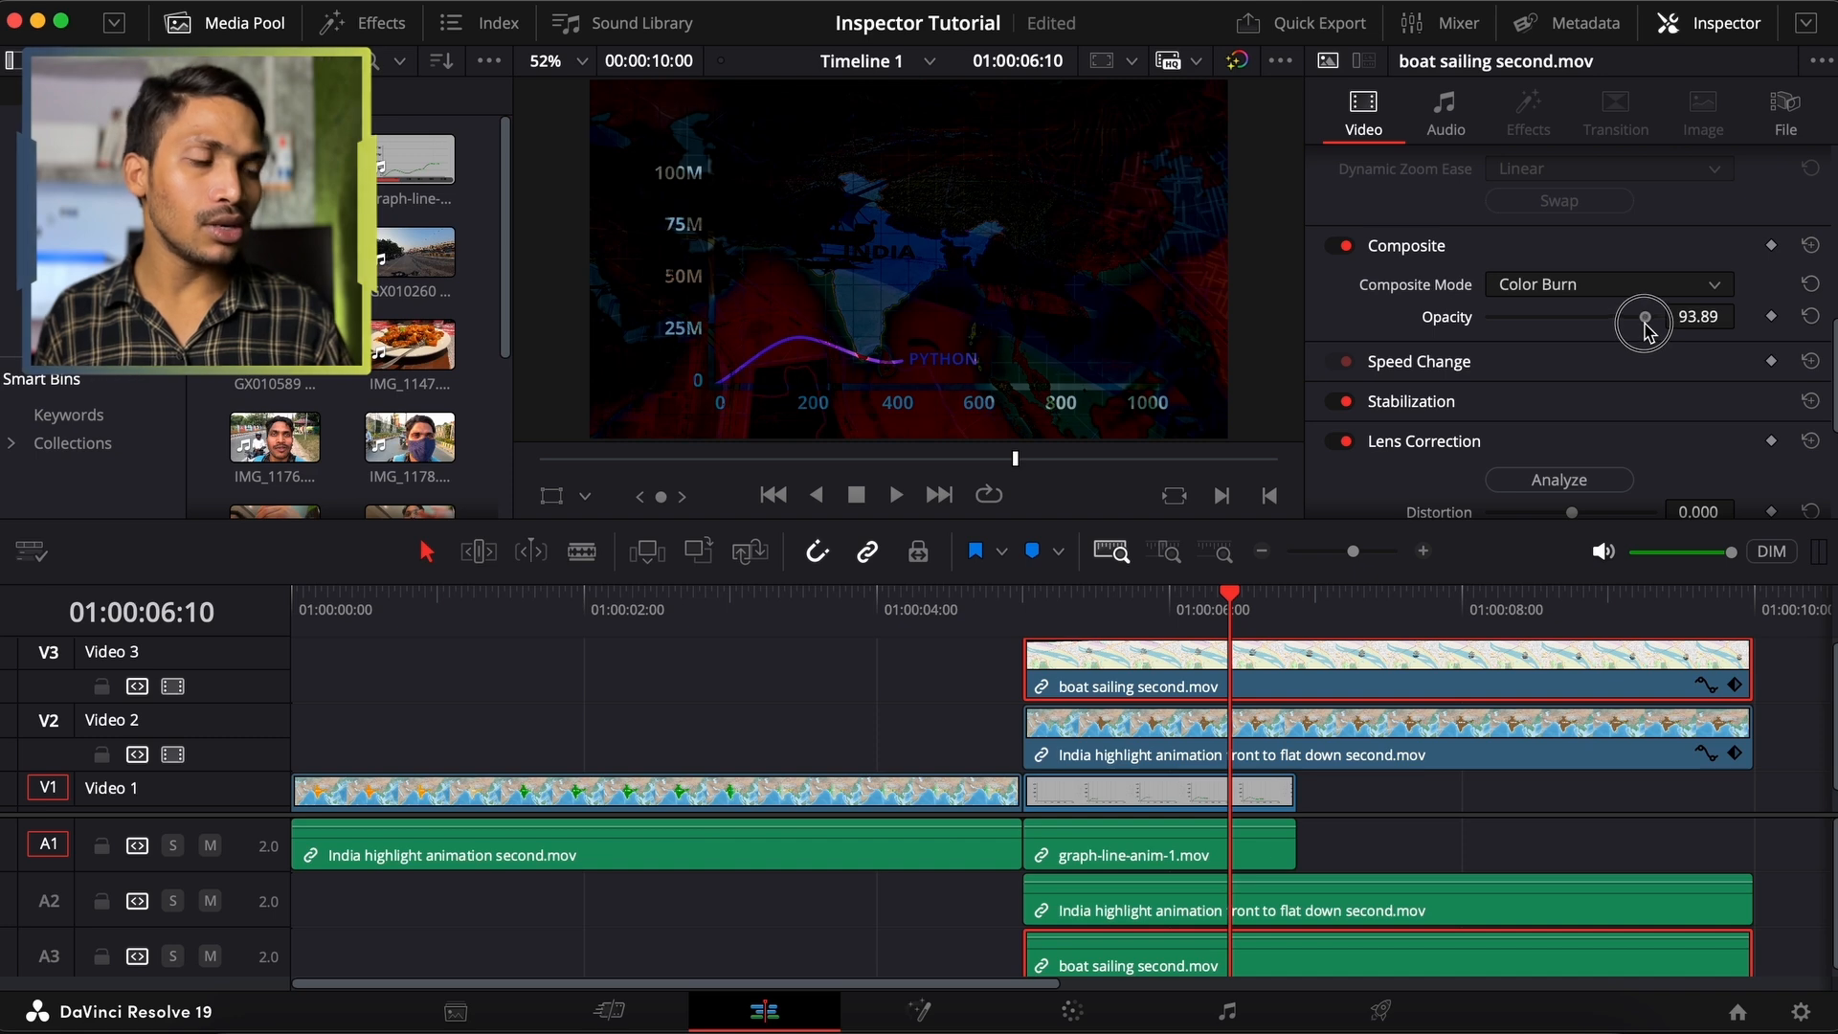
# Lower the opacity of the India map clip on Video 2 to 66.41 and play the stacked clips twice
pyautogui.click(1341, 739)
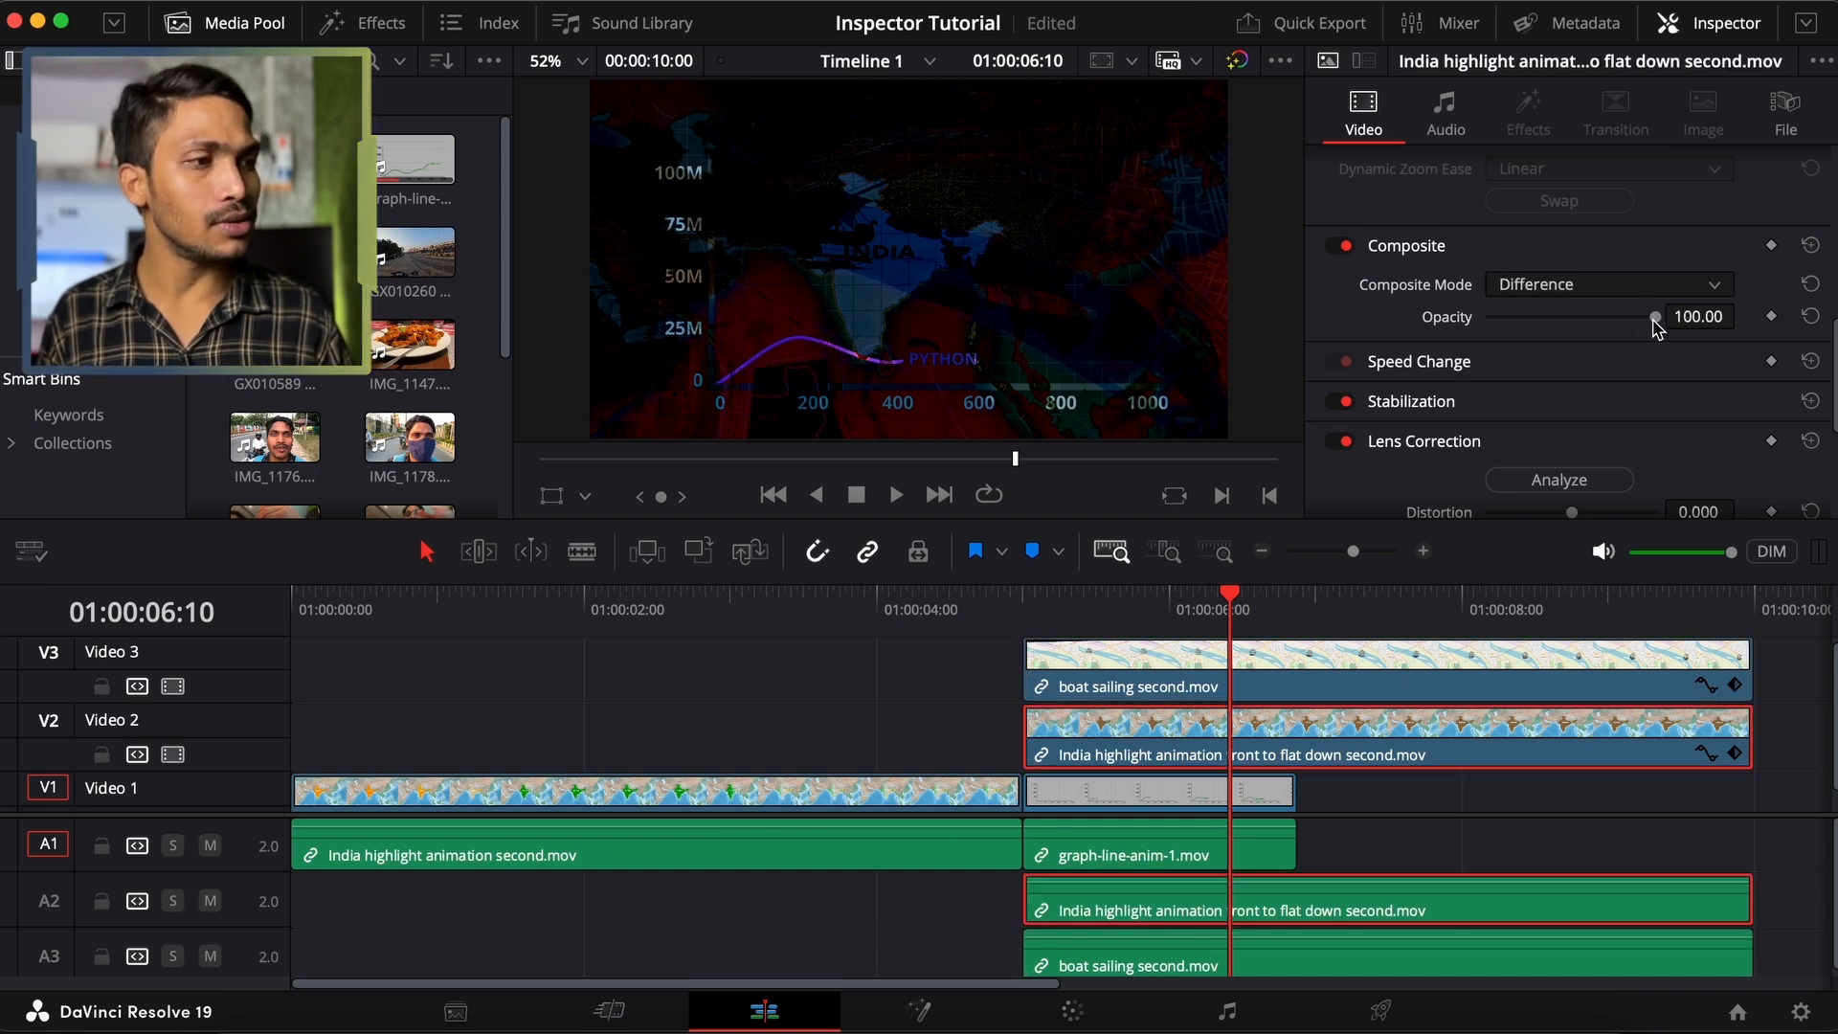
pyautogui.moveTo(1655, 318); pyautogui.dragTo(1600, 325)
pyautogui.click(1083, 603)
pyautogui.press('space')
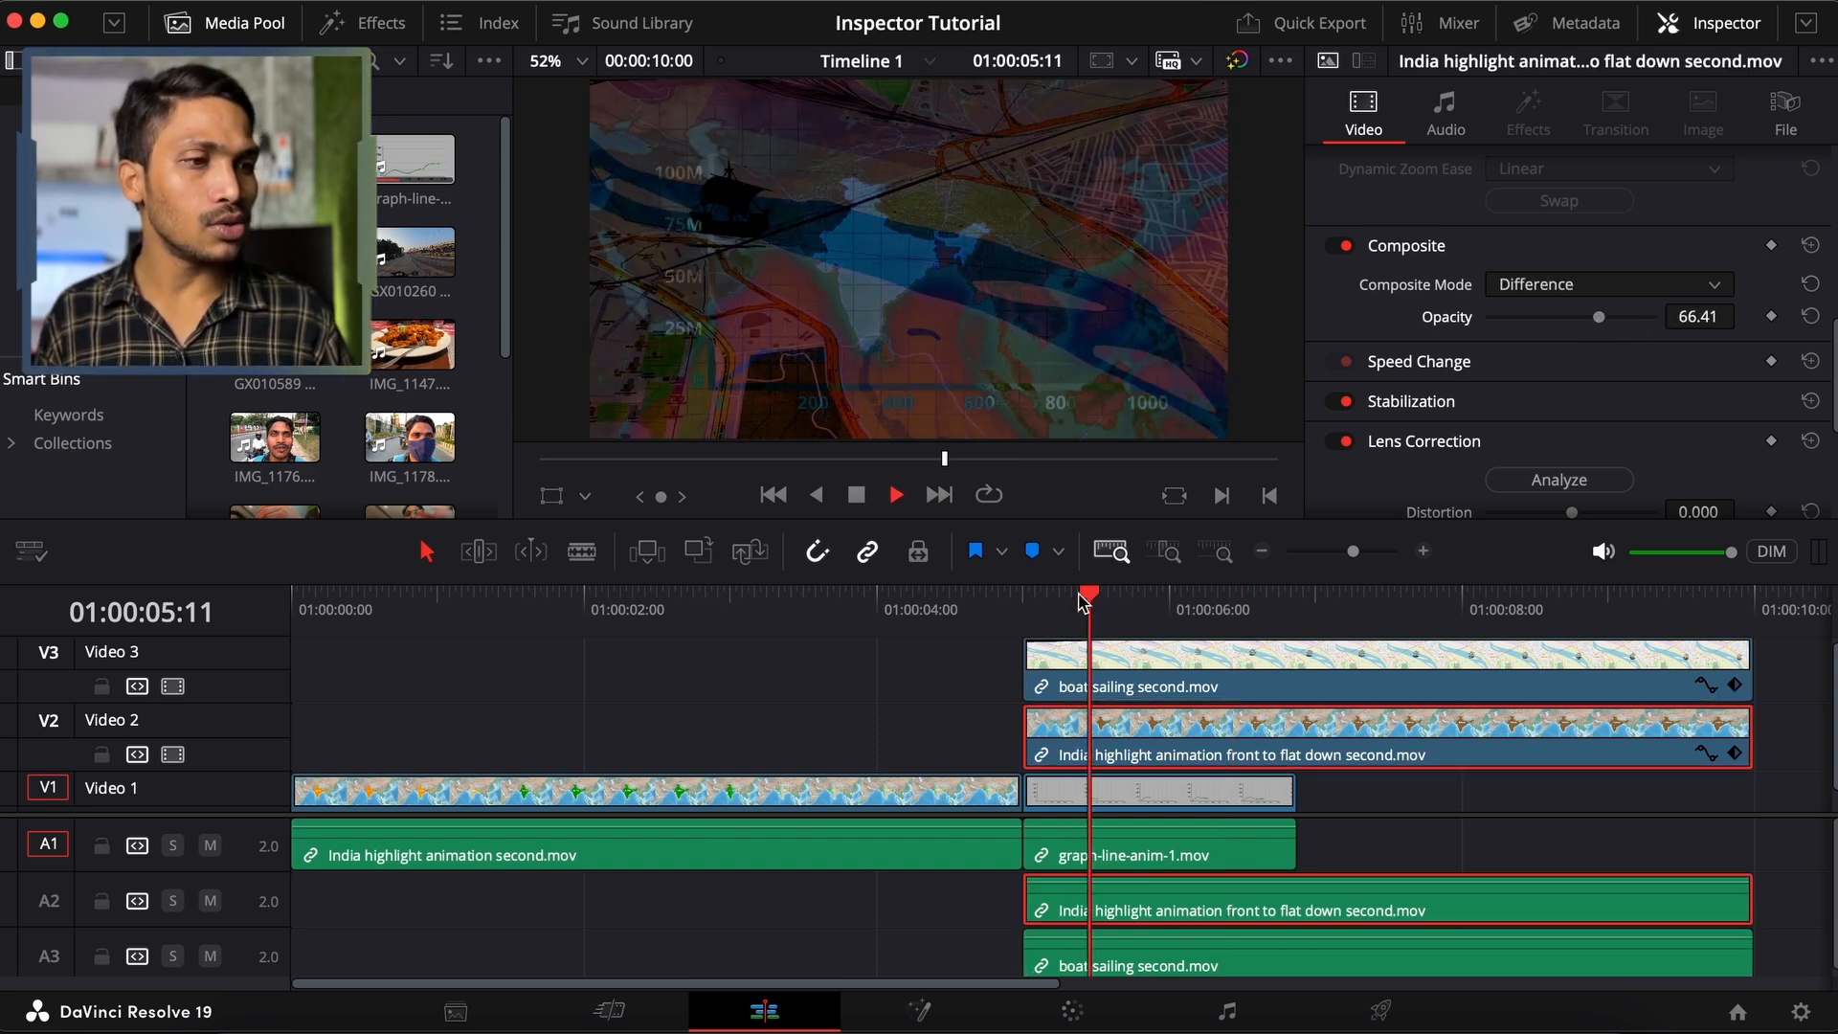
pyautogui.press('space')
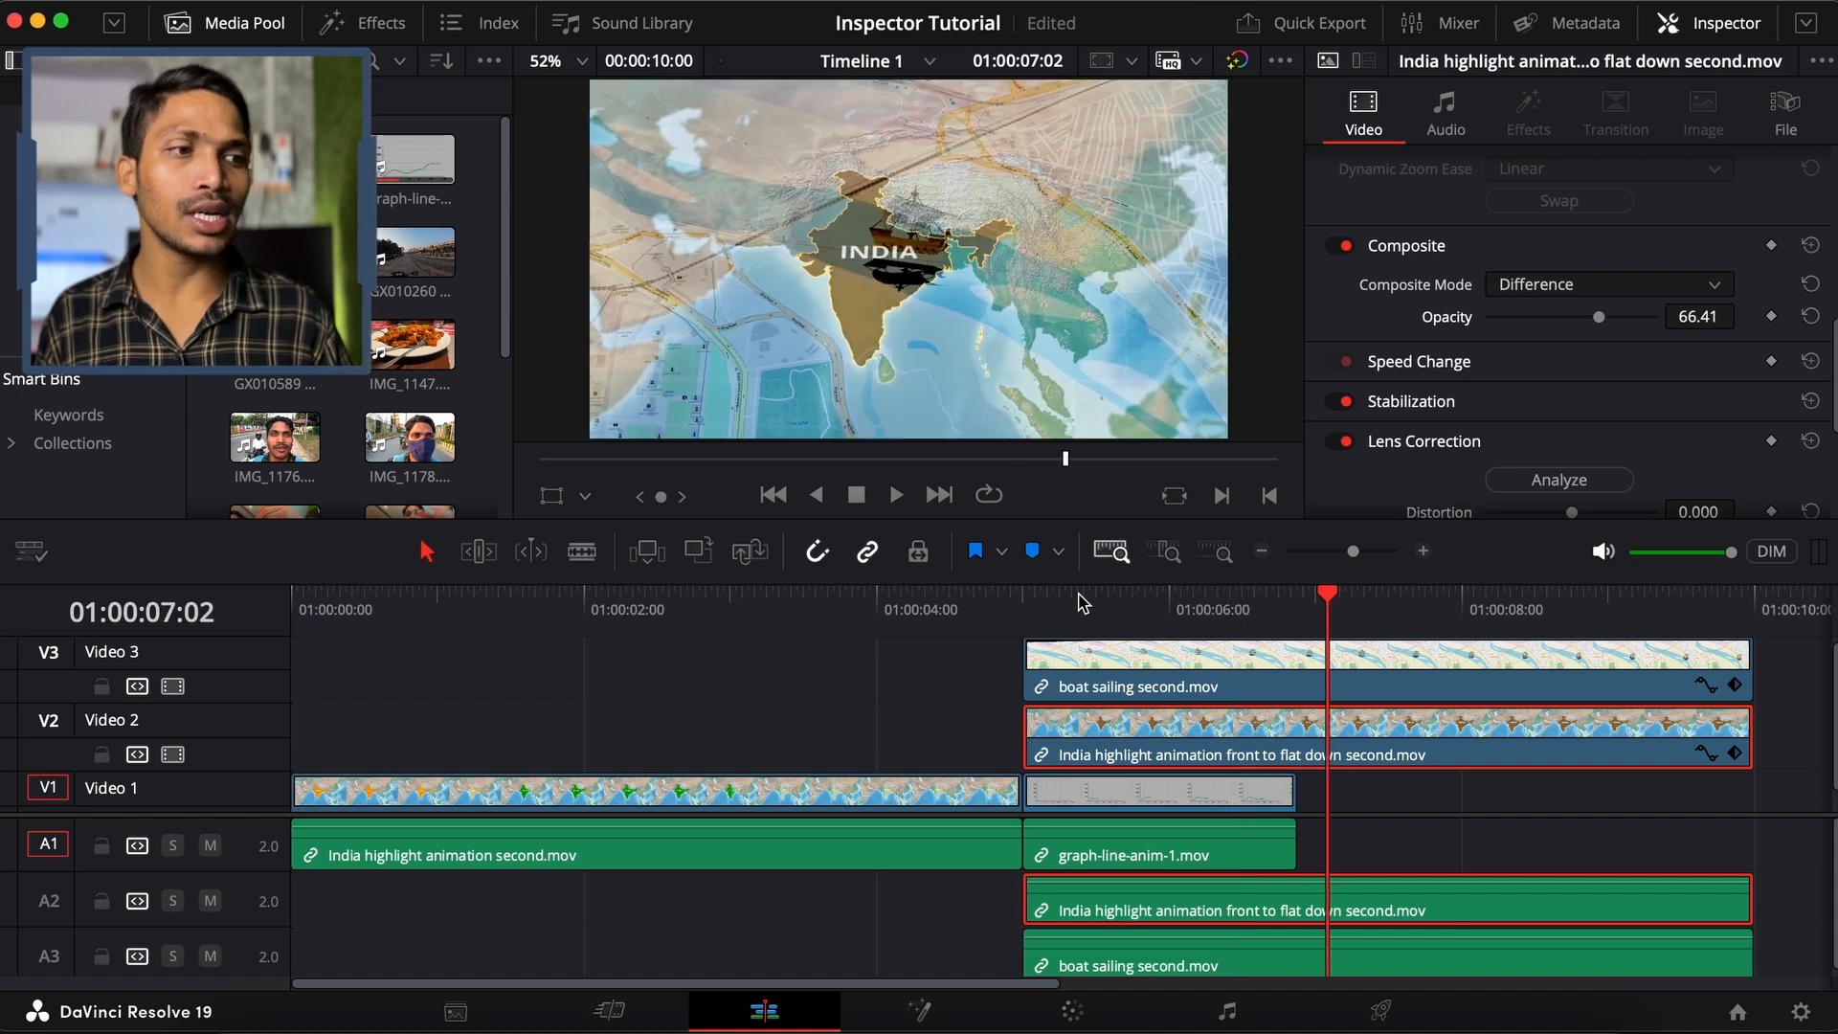
pyautogui.click(1050, 600)
pyautogui.press('space')
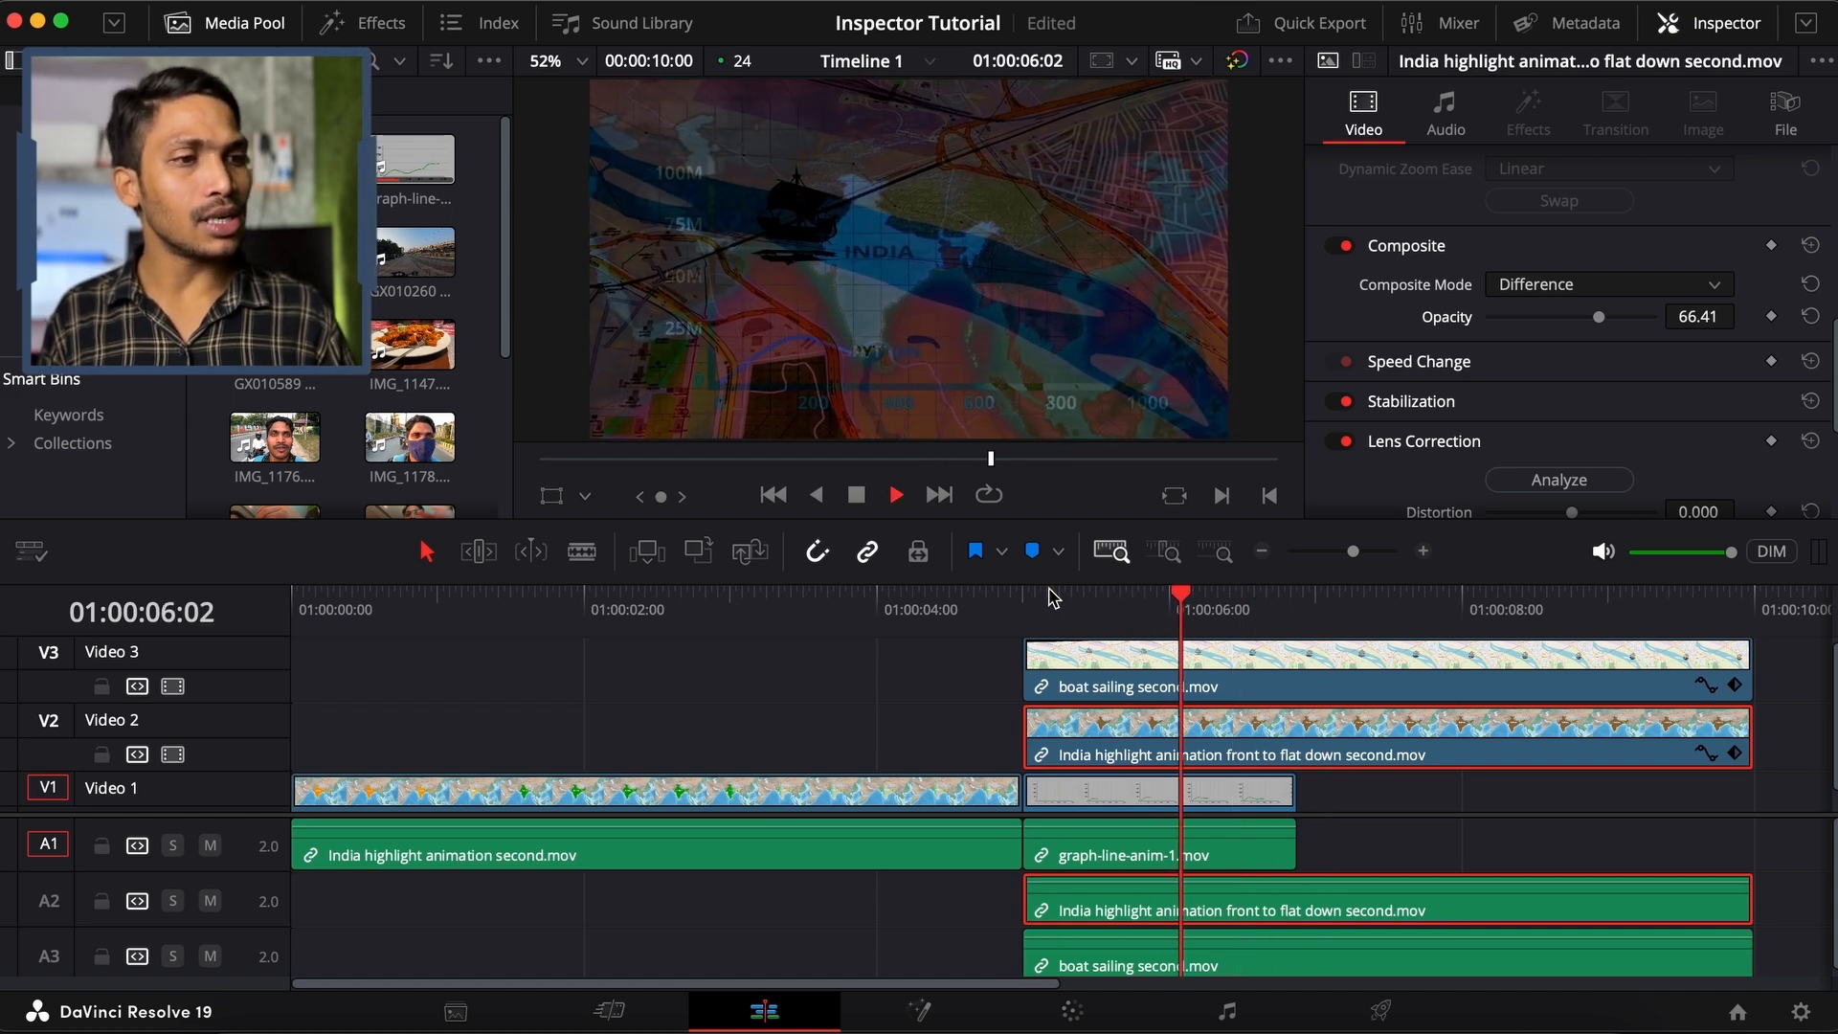
# Examine the available composite modes for the India map clip on Video 2, keeping Difference applied
pyautogui.click(1534, 284)
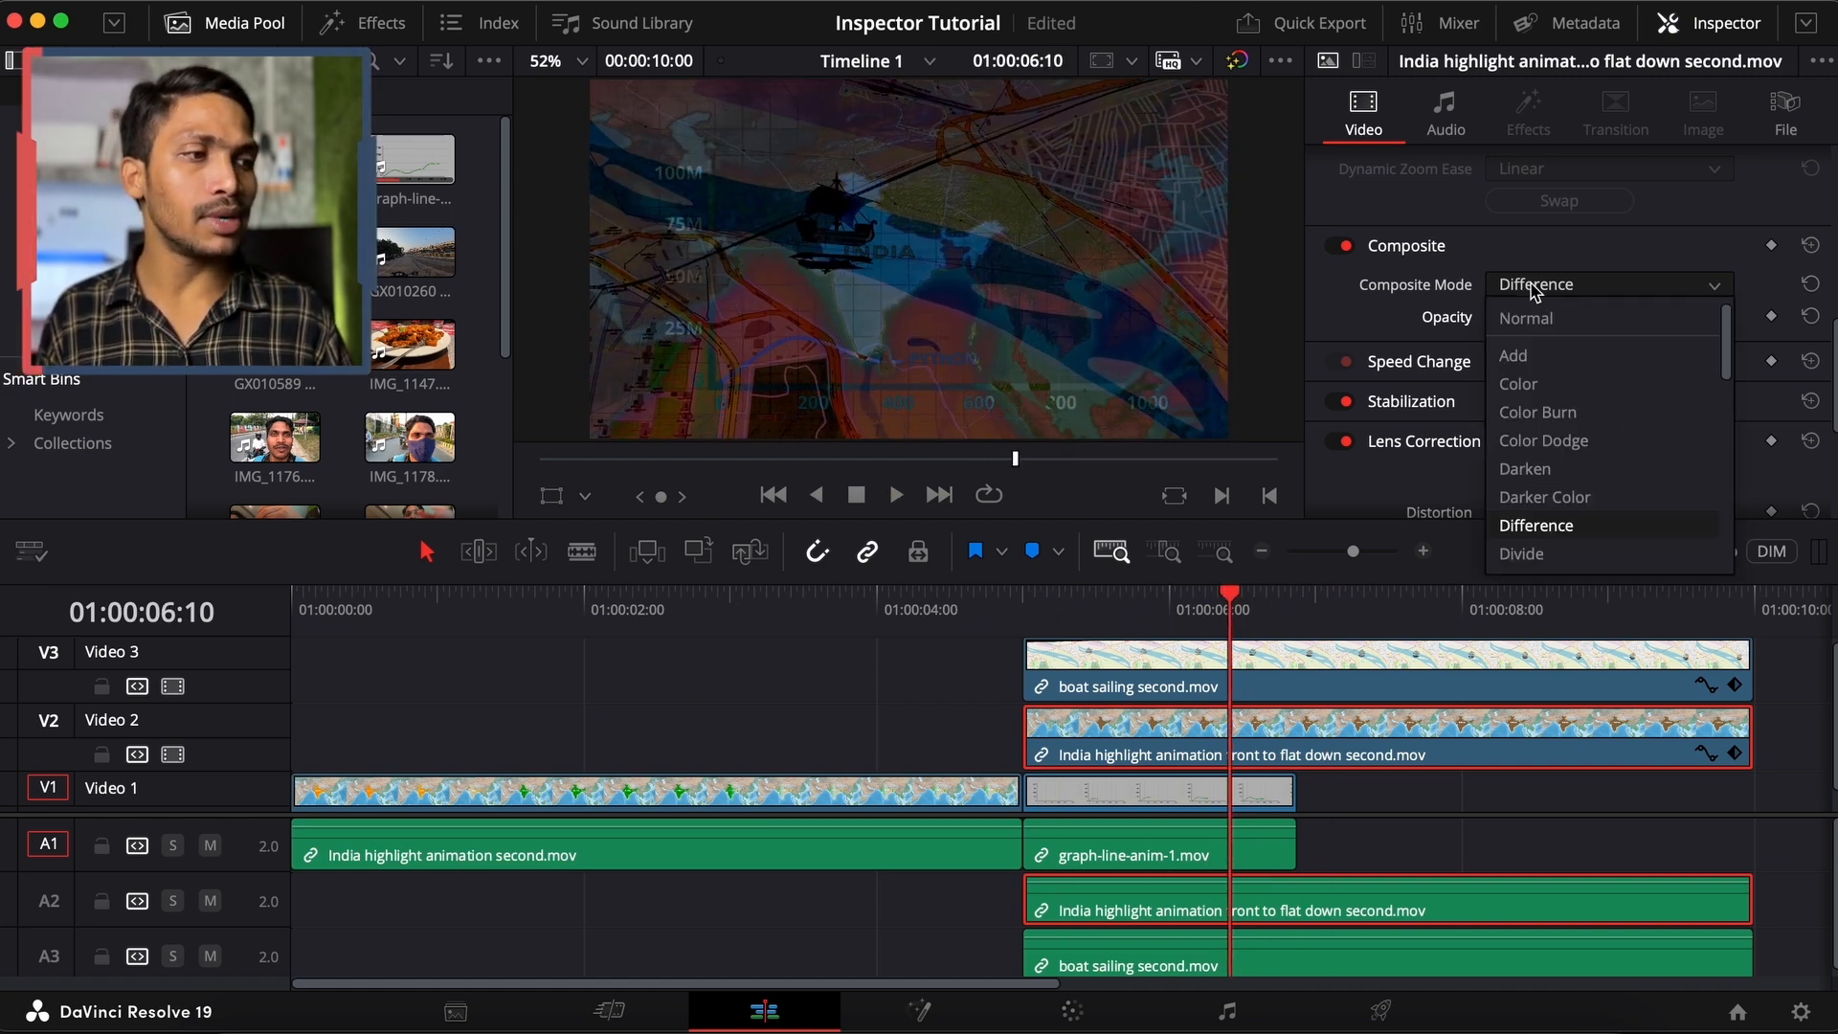
pyautogui.scroll(-5, 1551, 489)
pyautogui.scroll(1, 1548, 492)
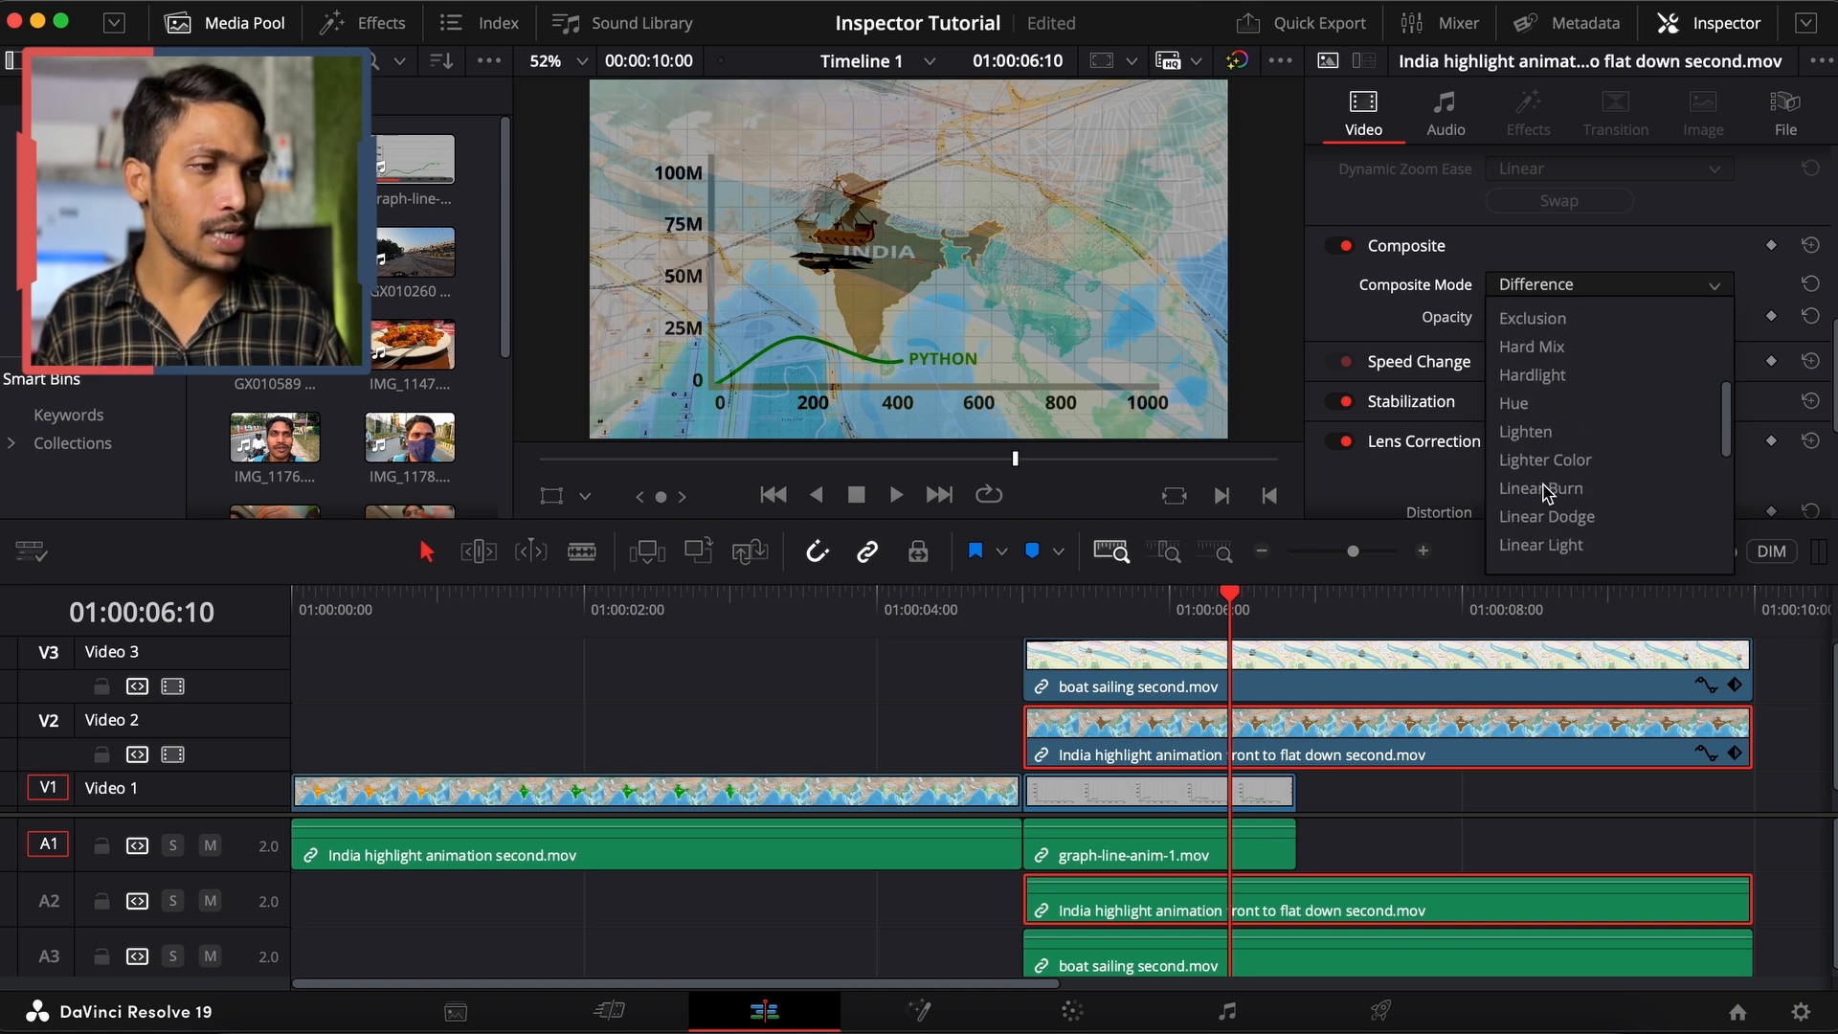
pyautogui.scroll(-3, 1548, 490)
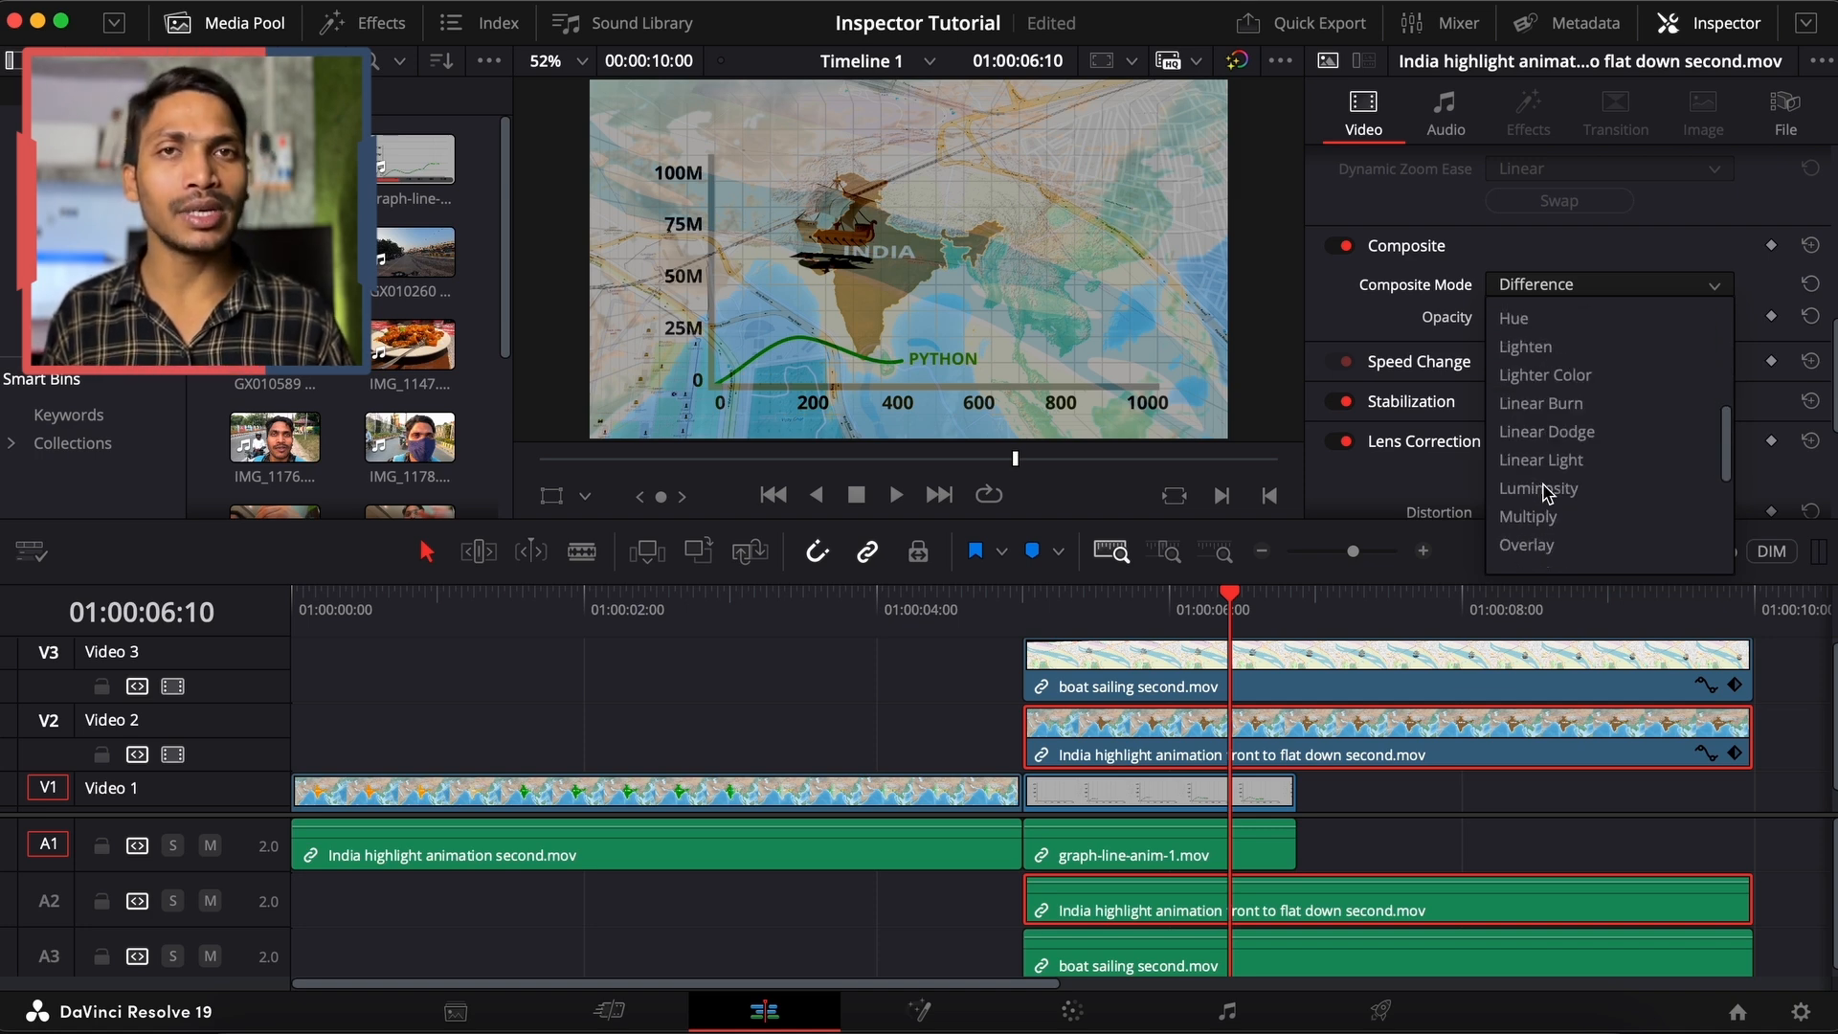
pyautogui.click(1362, 328)
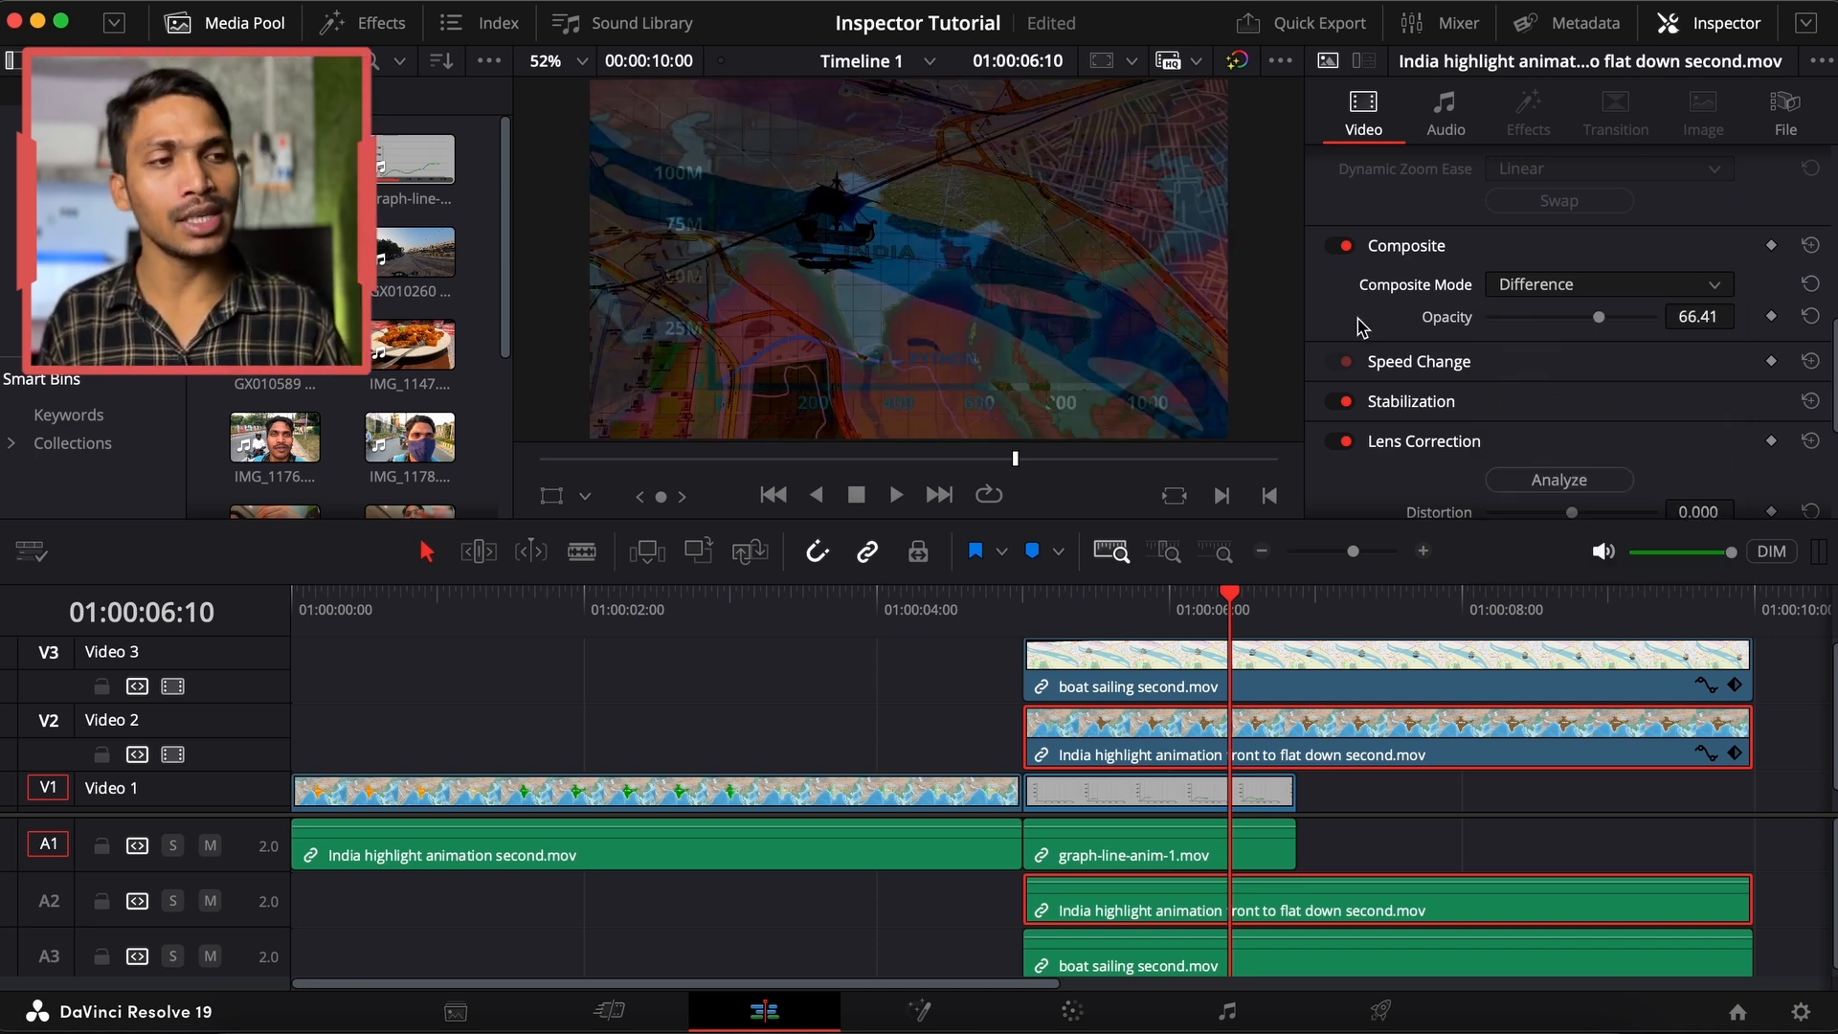
pyautogui.click(1595, 292)
pyautogui.scroll(-7, 1522, 460)
pyautogui.scroll(-2, 1553, 445)
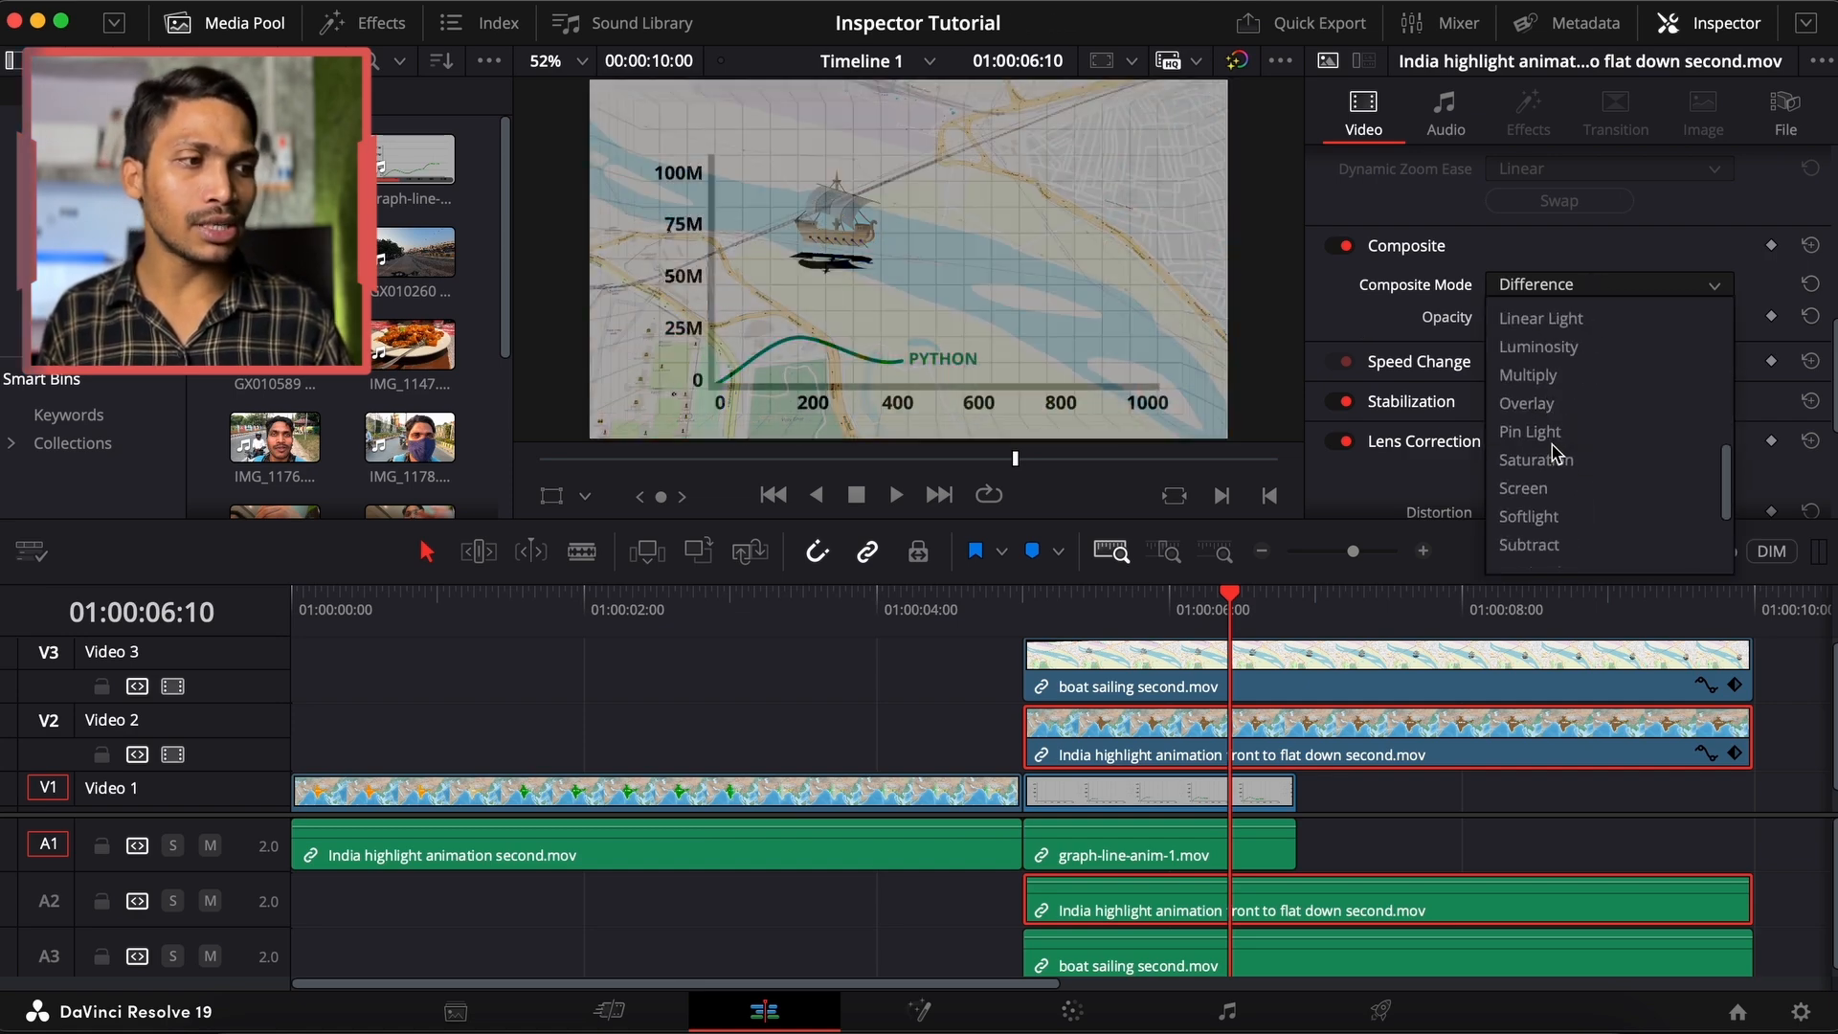
pyautogui.click(1439, 295)
# Expand the Speed Change settings and delete the India map and boat sailing clips from Video 2 and Video 3
pyautogui.scroll(-2, 1437, 293)
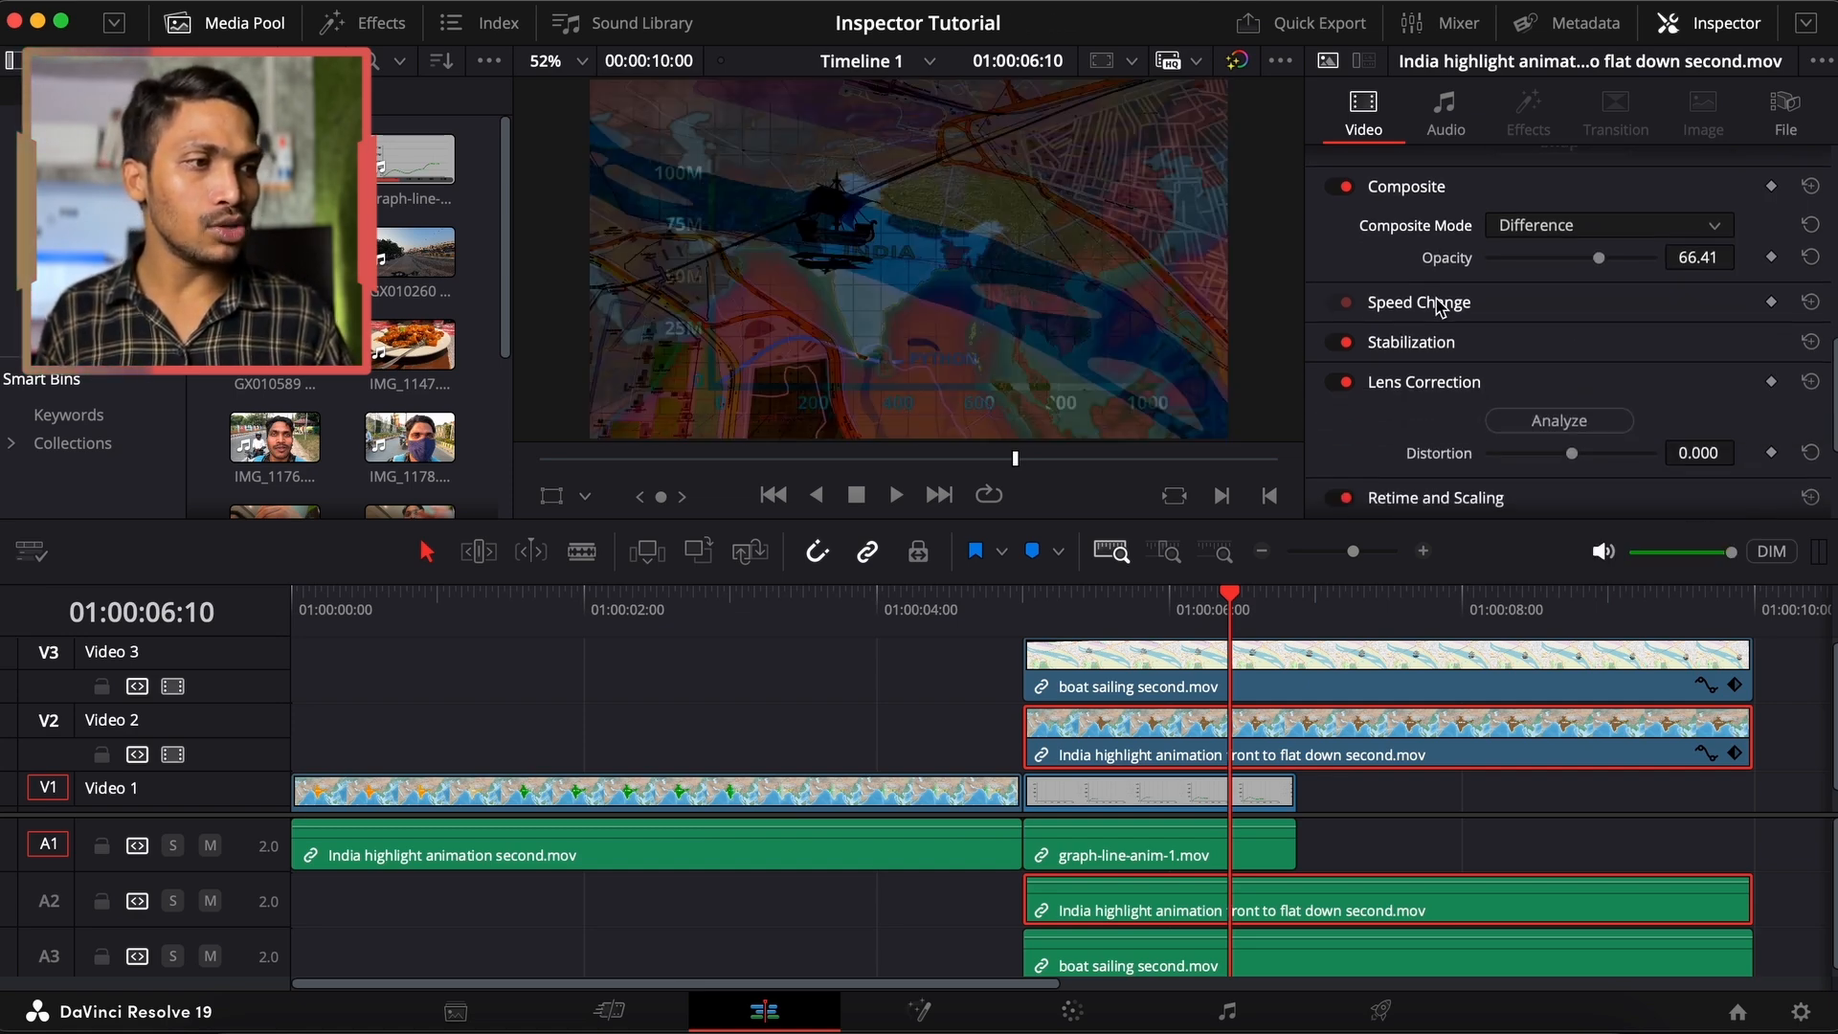
pyautogui.click(1428, 307)
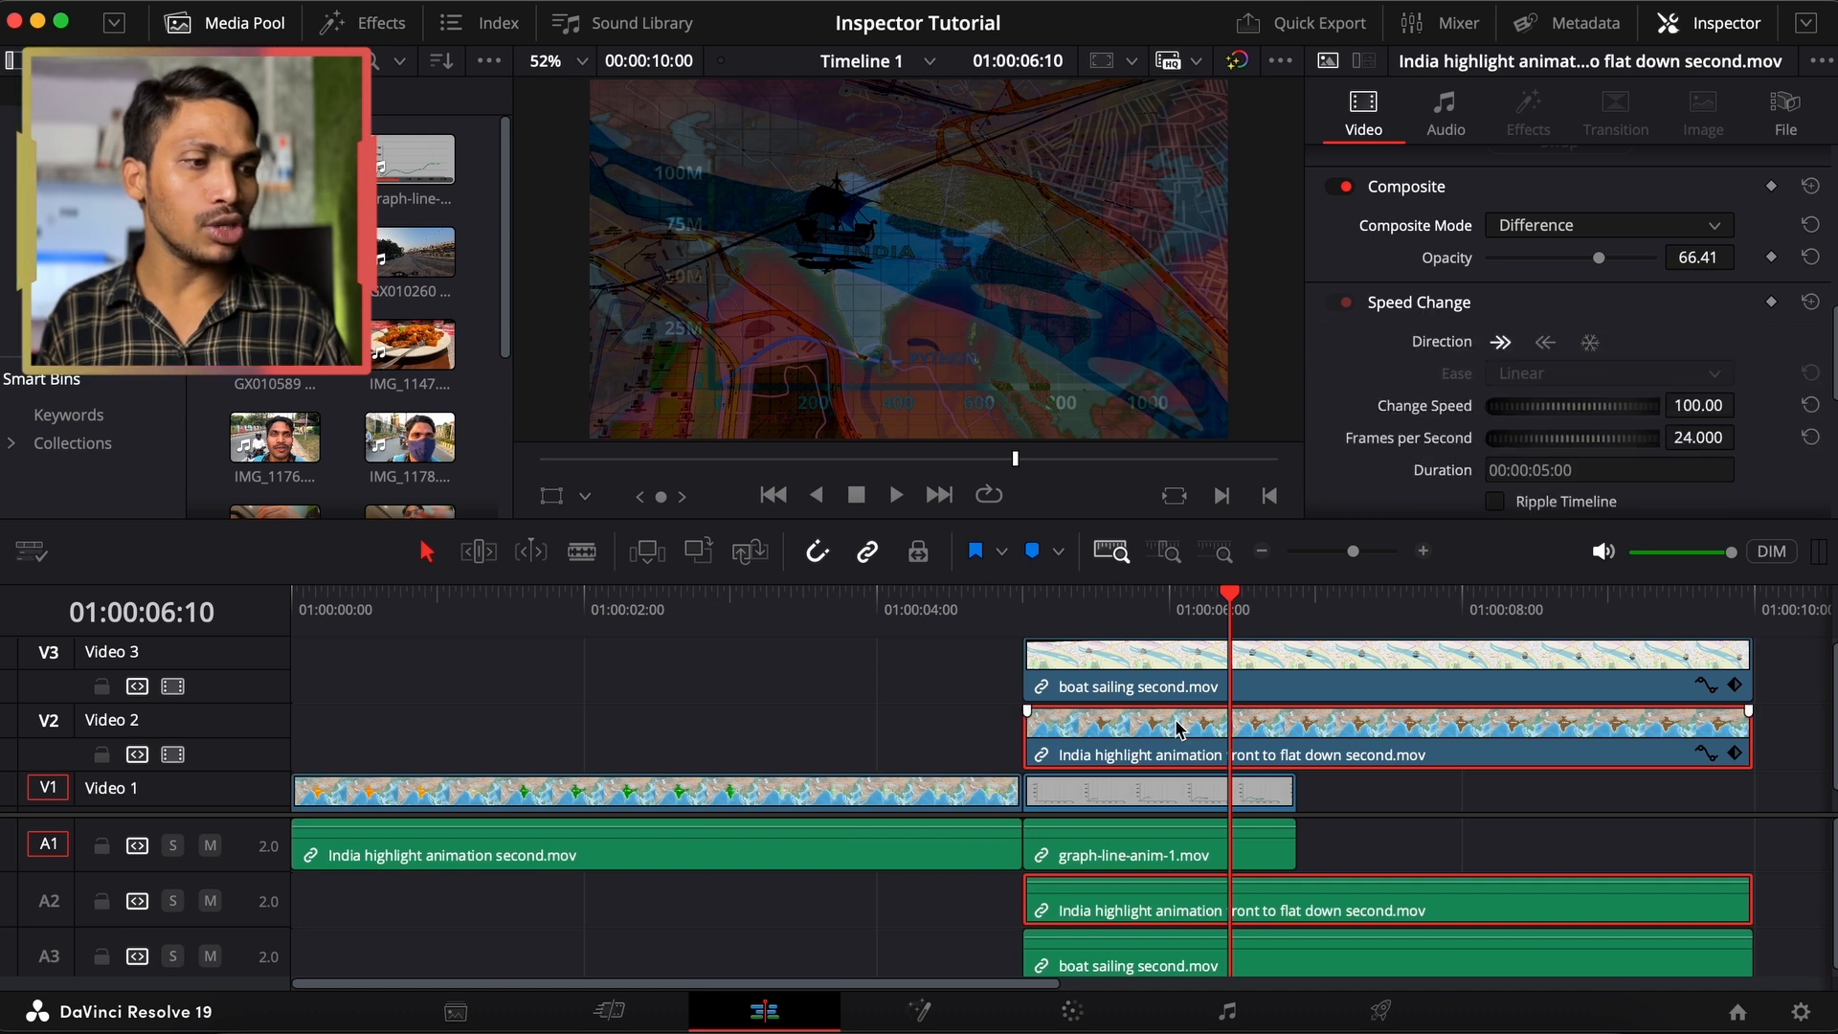
pyautogui.press('Delete')
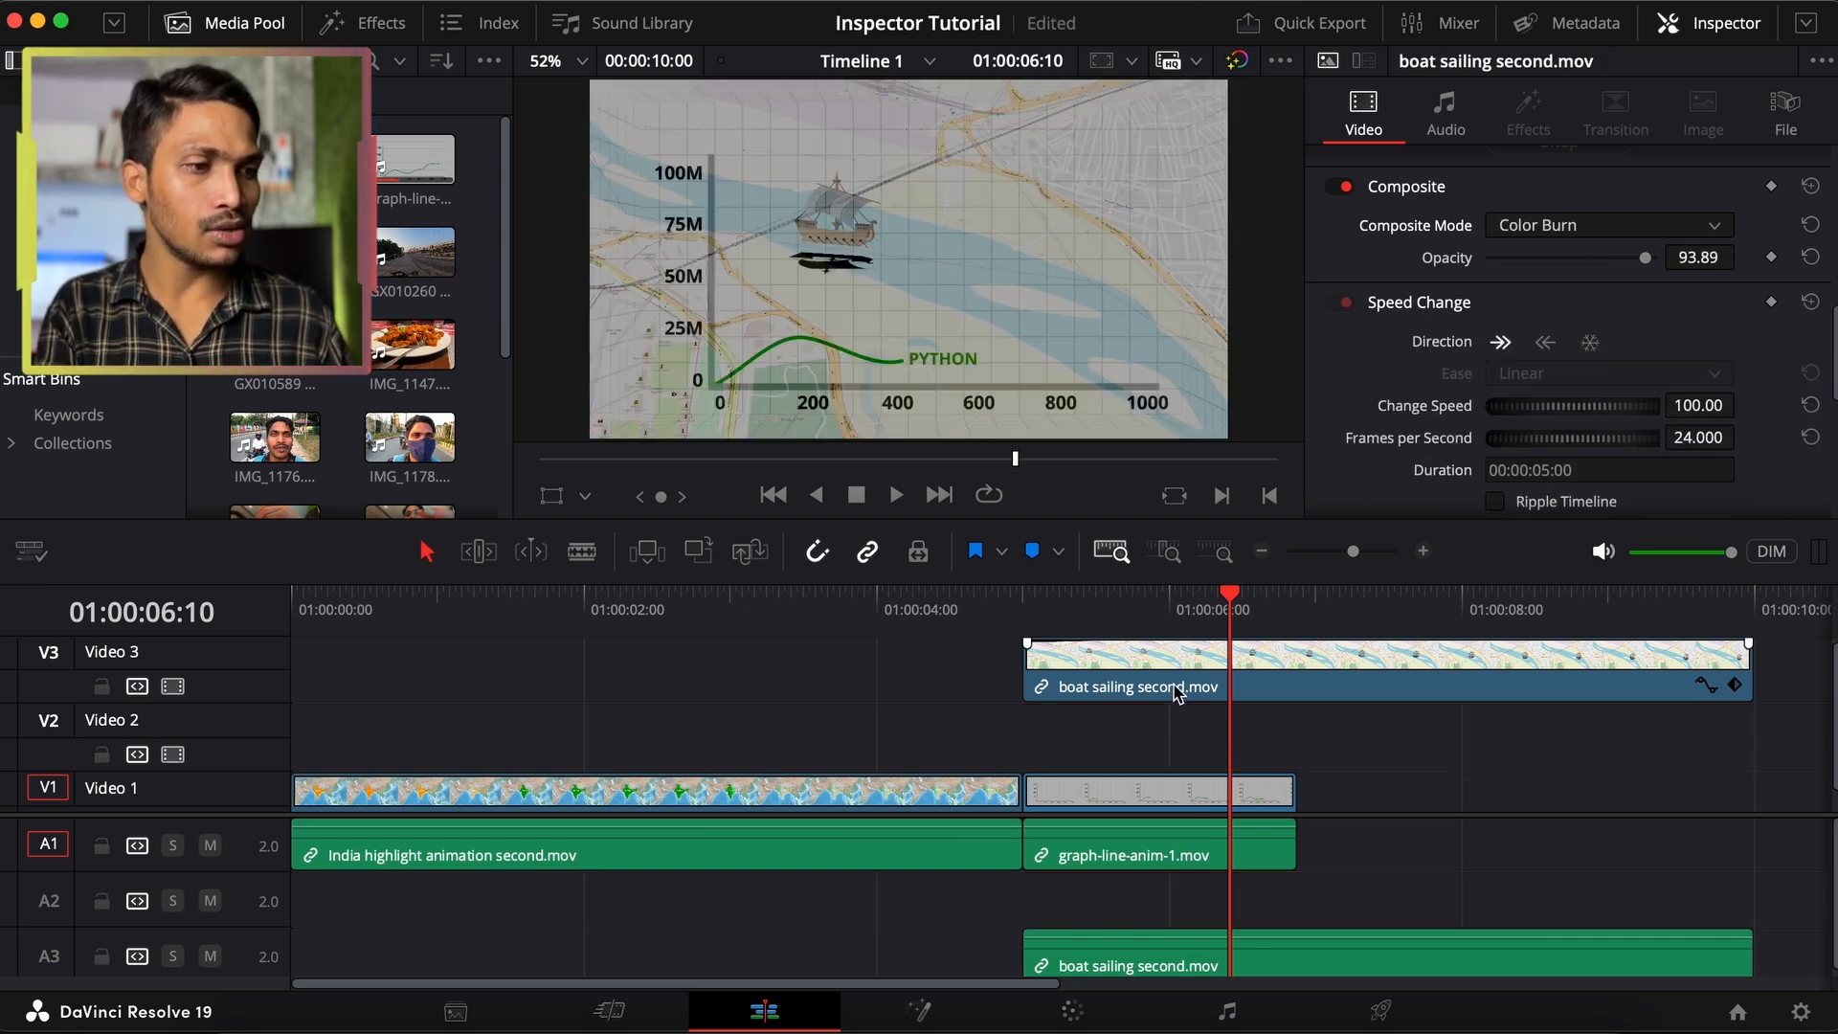
pyautogui.click(1177, 679)
pyautogui.press('Delete')
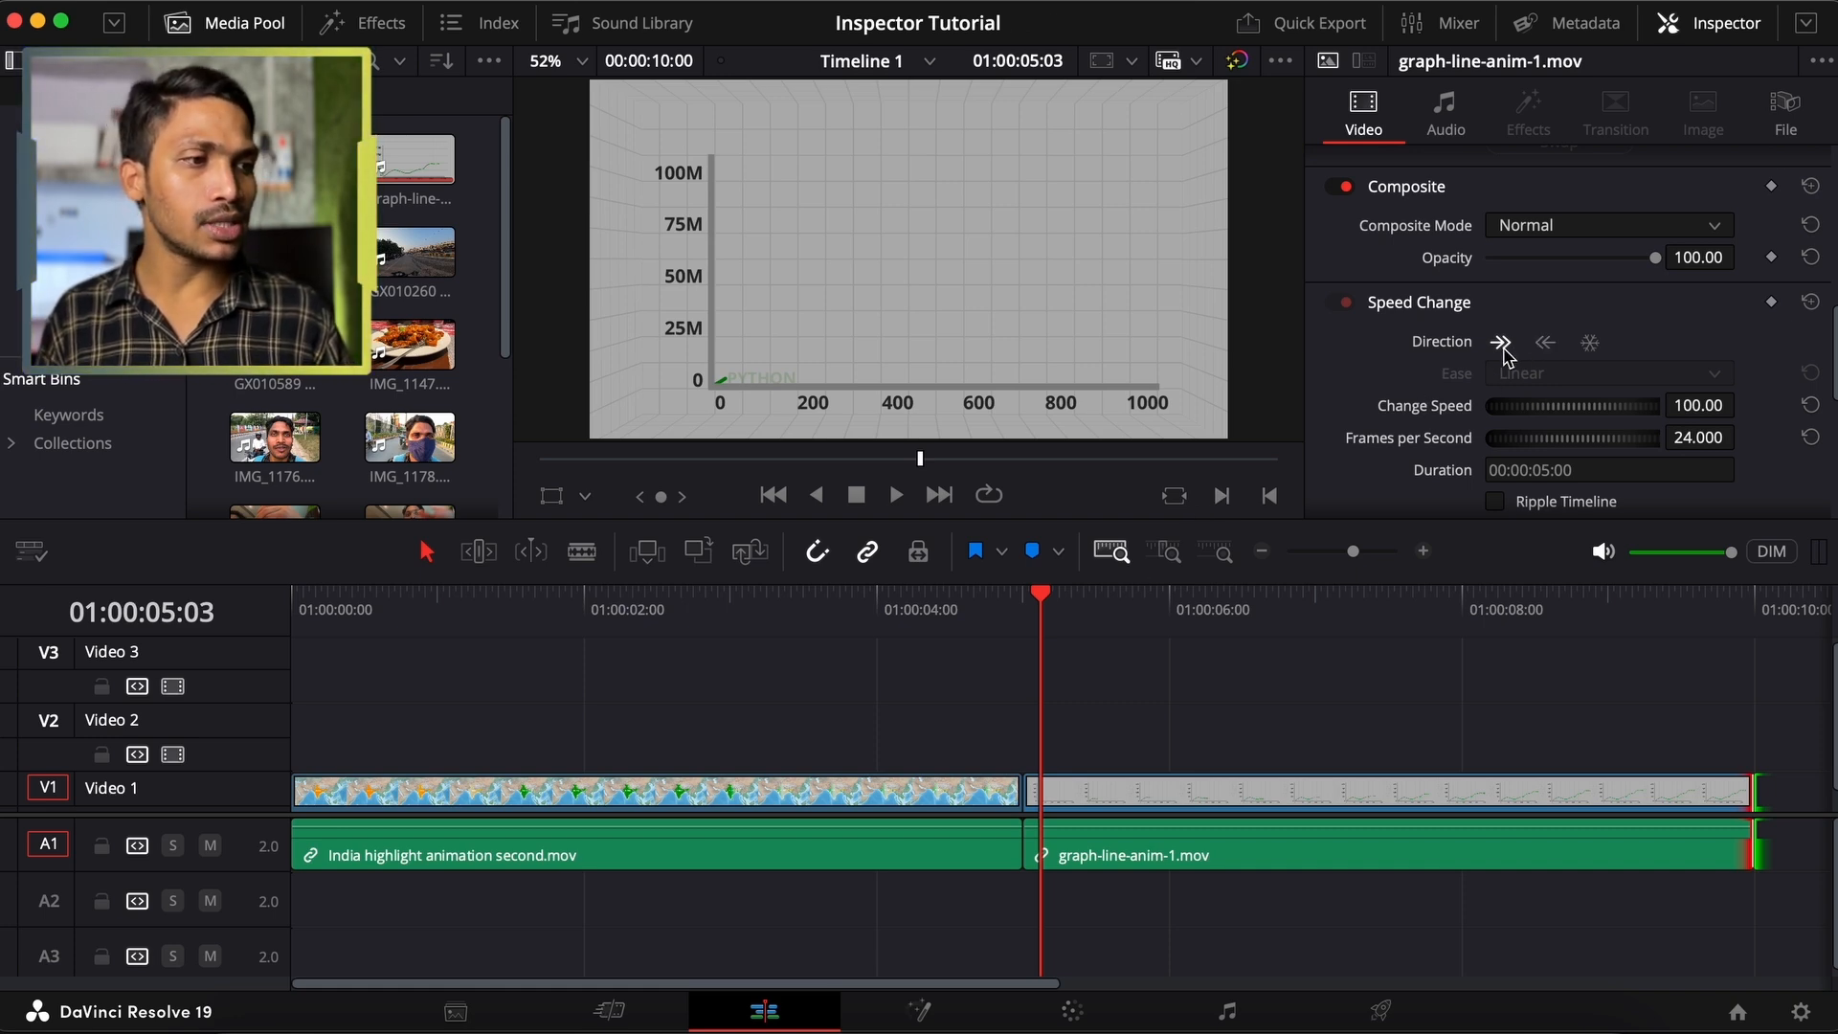
# Try the graph clip forward at speed 136.00 with playback, and in reverse at speed -117.00
pyautogui.moveTo(1605, 418); pyautogui.dragTo(1814, 400)
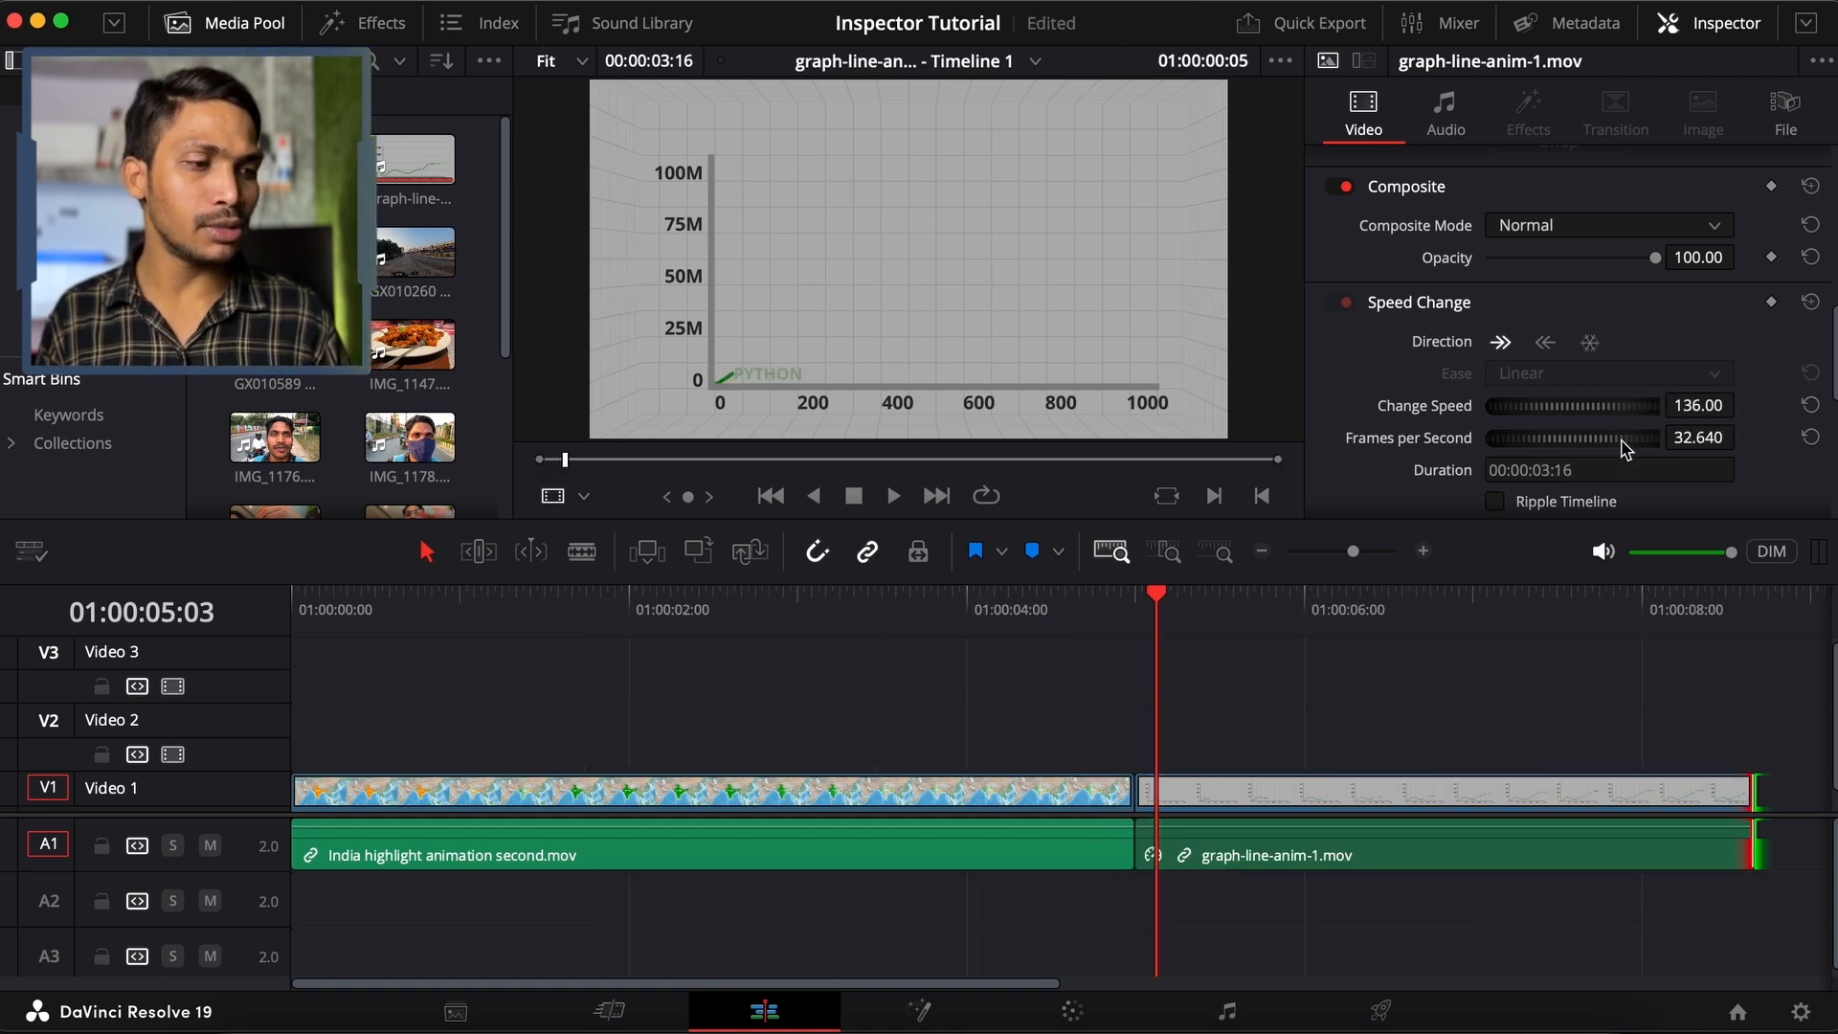
pyautogui.press('space')
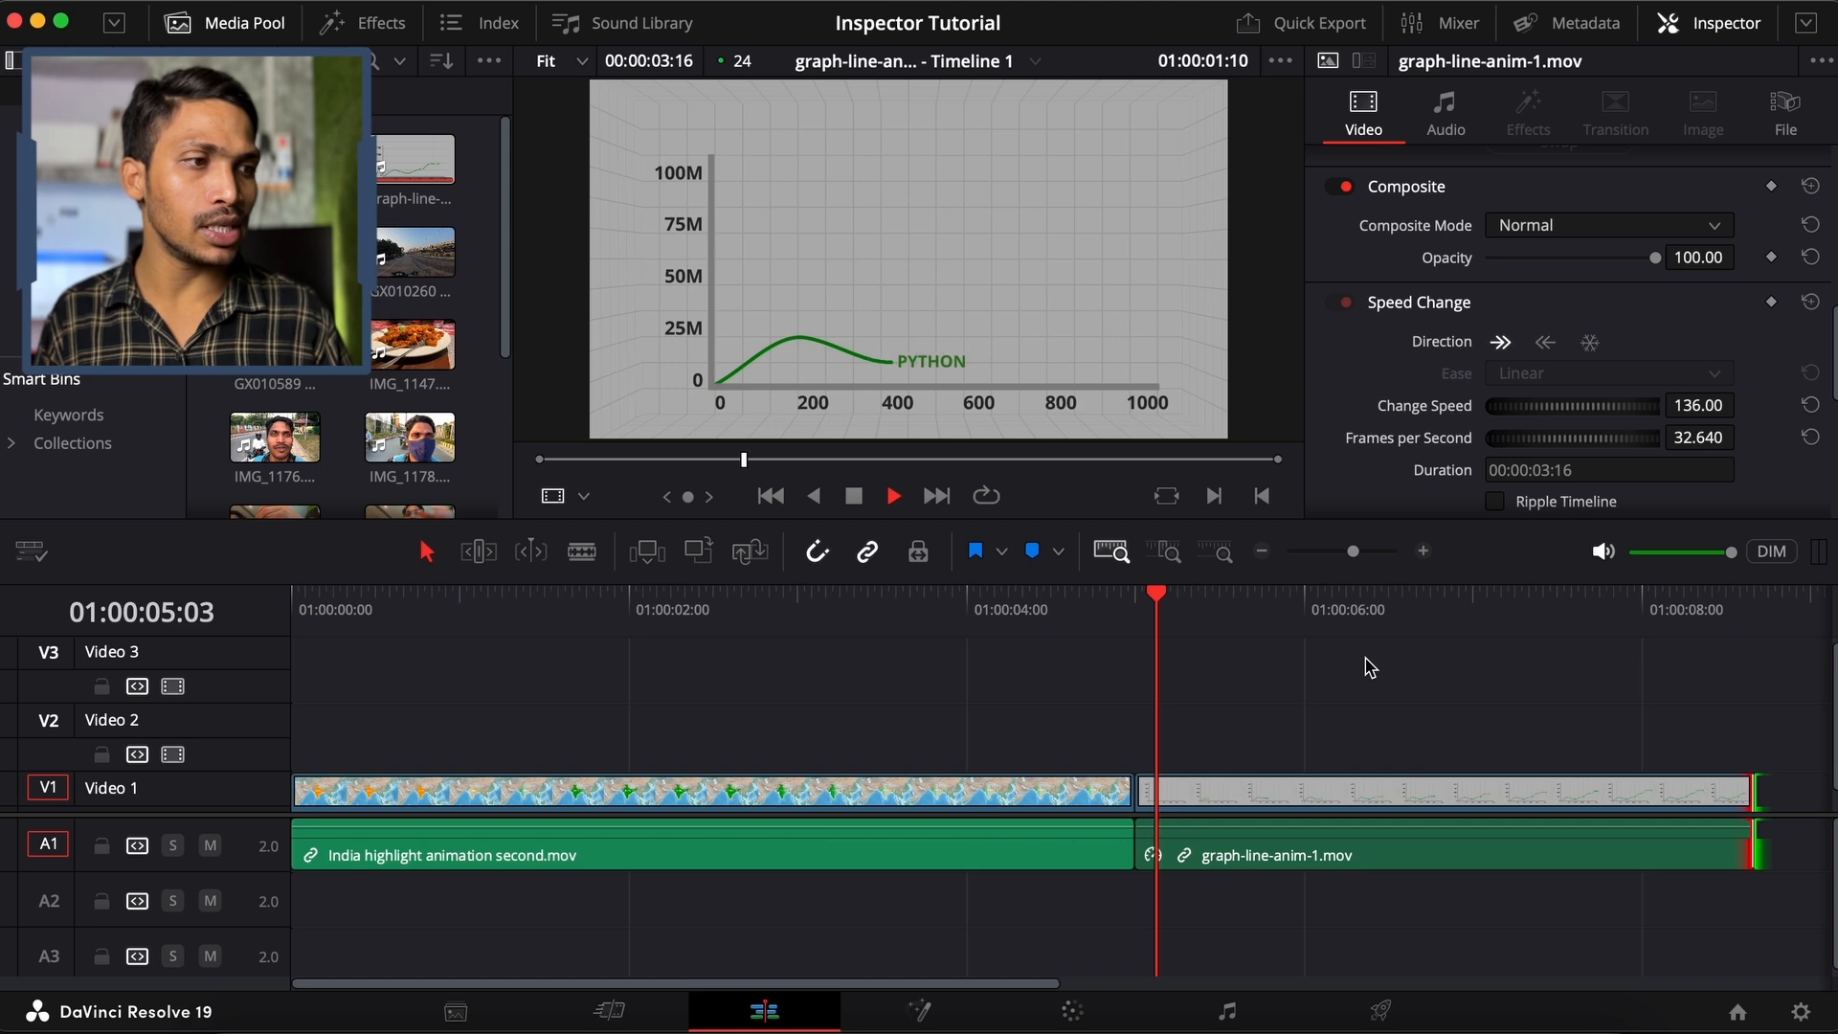
pyautogui.click(1545, 342)
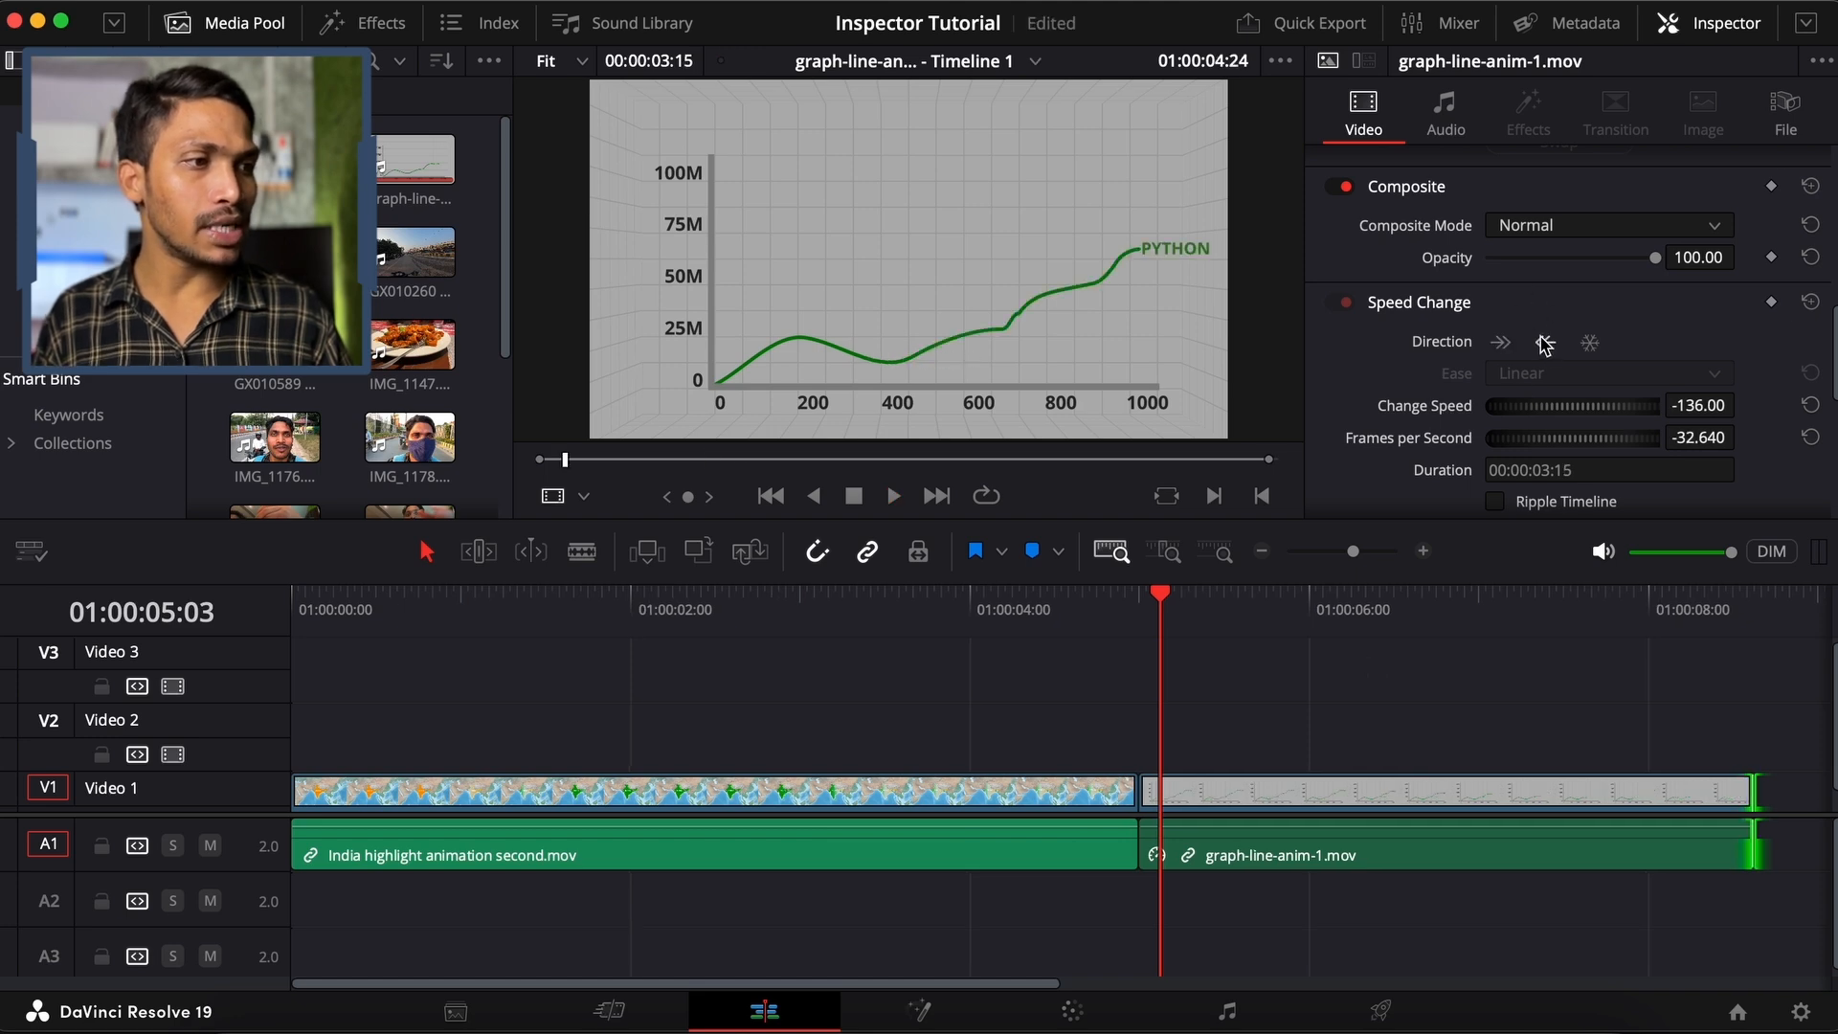
pyautogui.moveTo(1570, 413); pyautogui.dragTo(1612, 412)
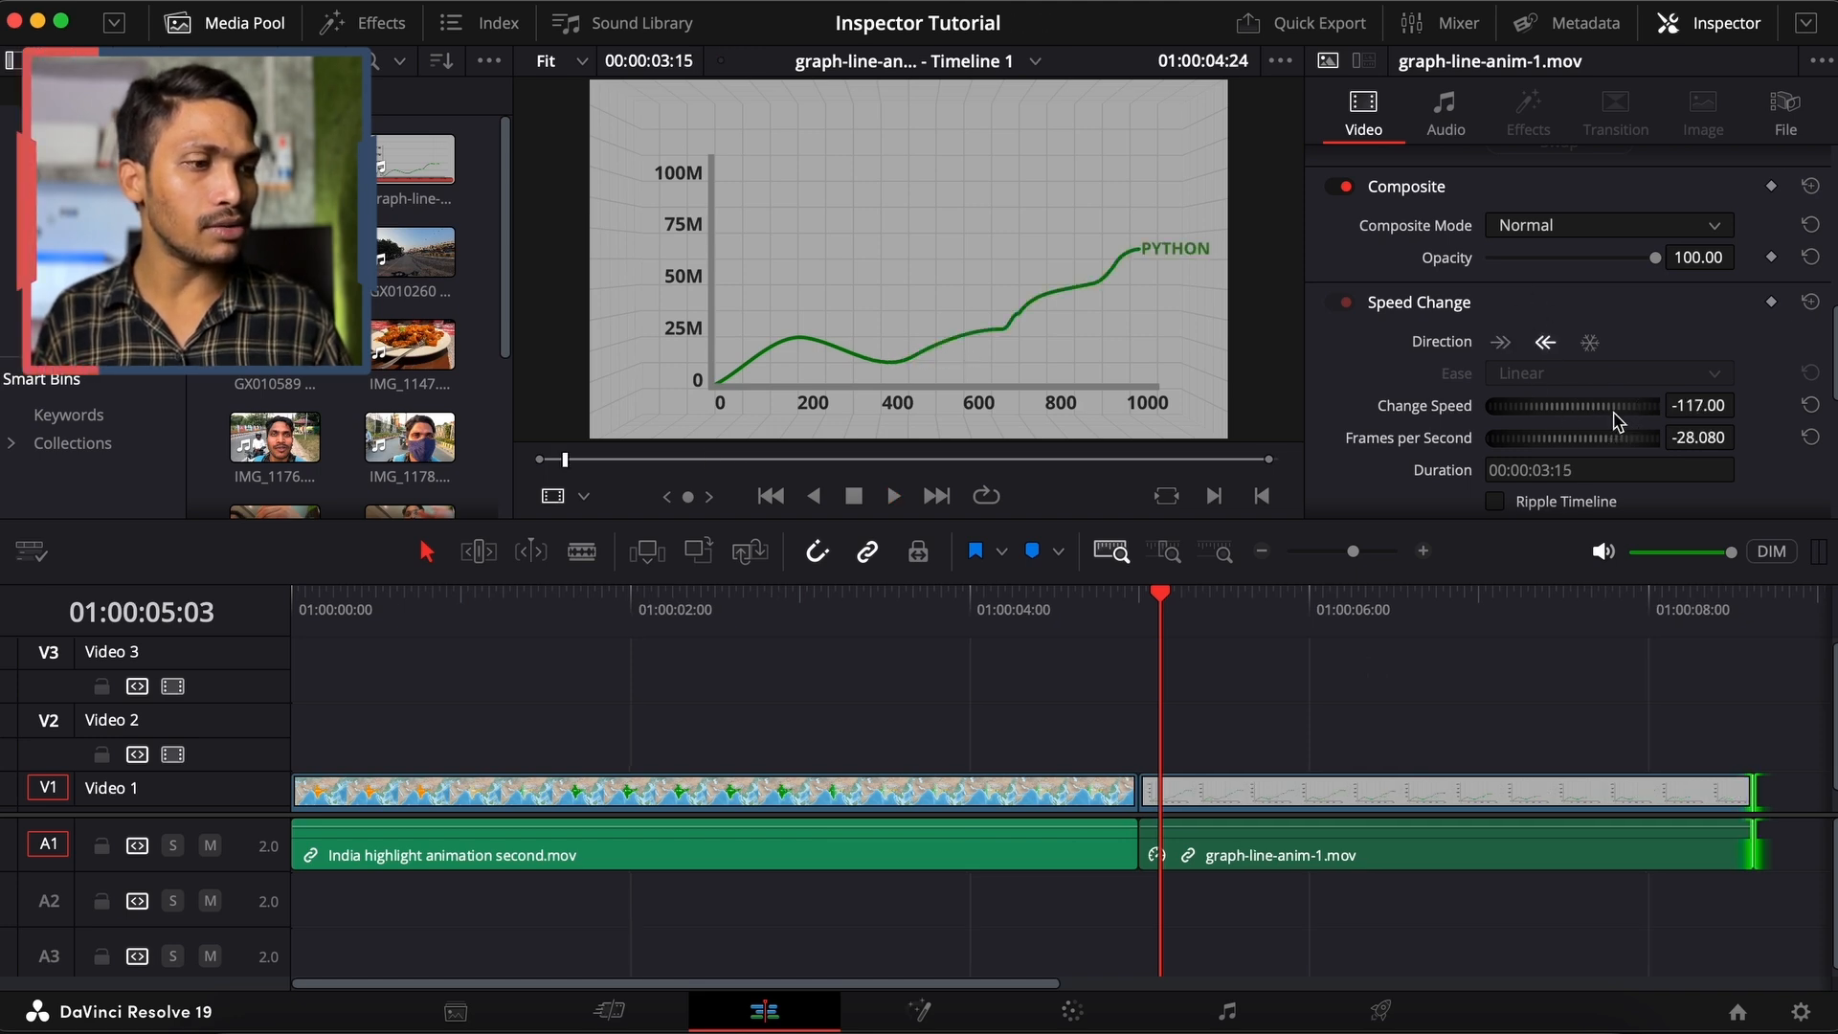
# Delete the graph clip from Video 1 and play the last part of the India highlight clip
pyautogui.click(1090, 620)
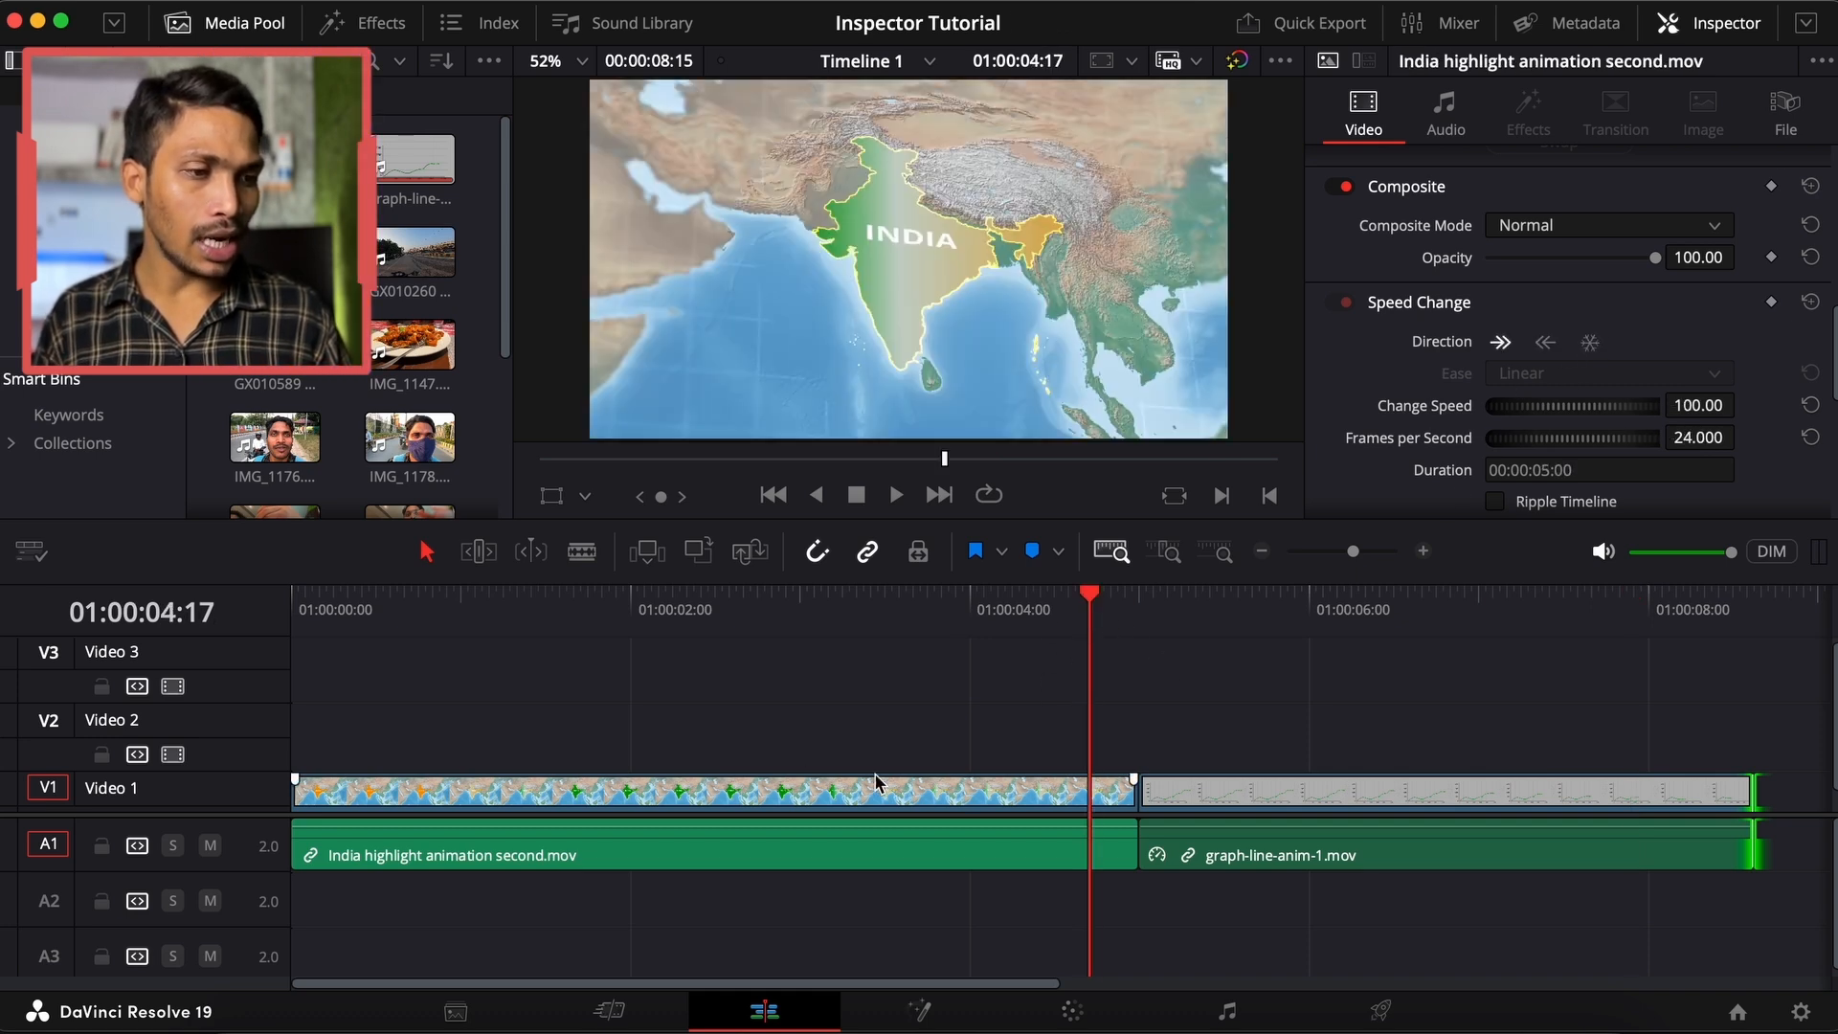
pyautogui.click(1275, 807)
pyautogui.press('Delete')
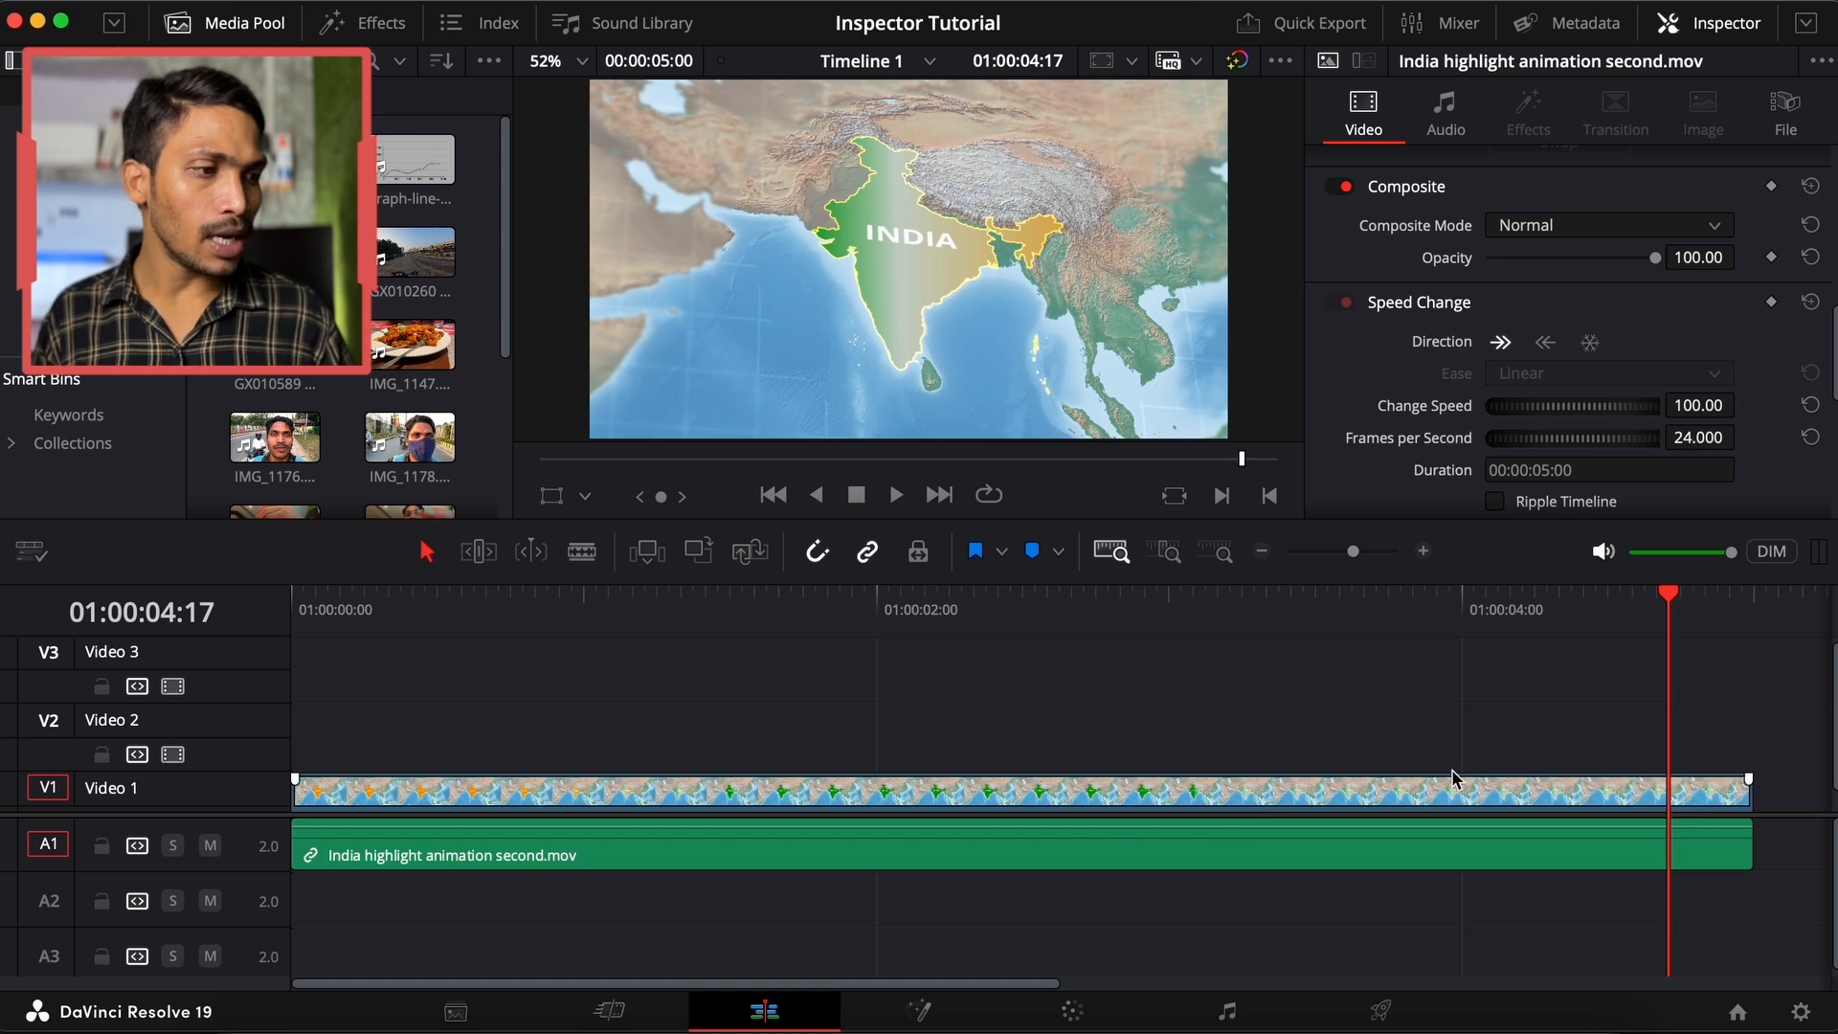
pyautogui.scroll(1, 1453, 780)
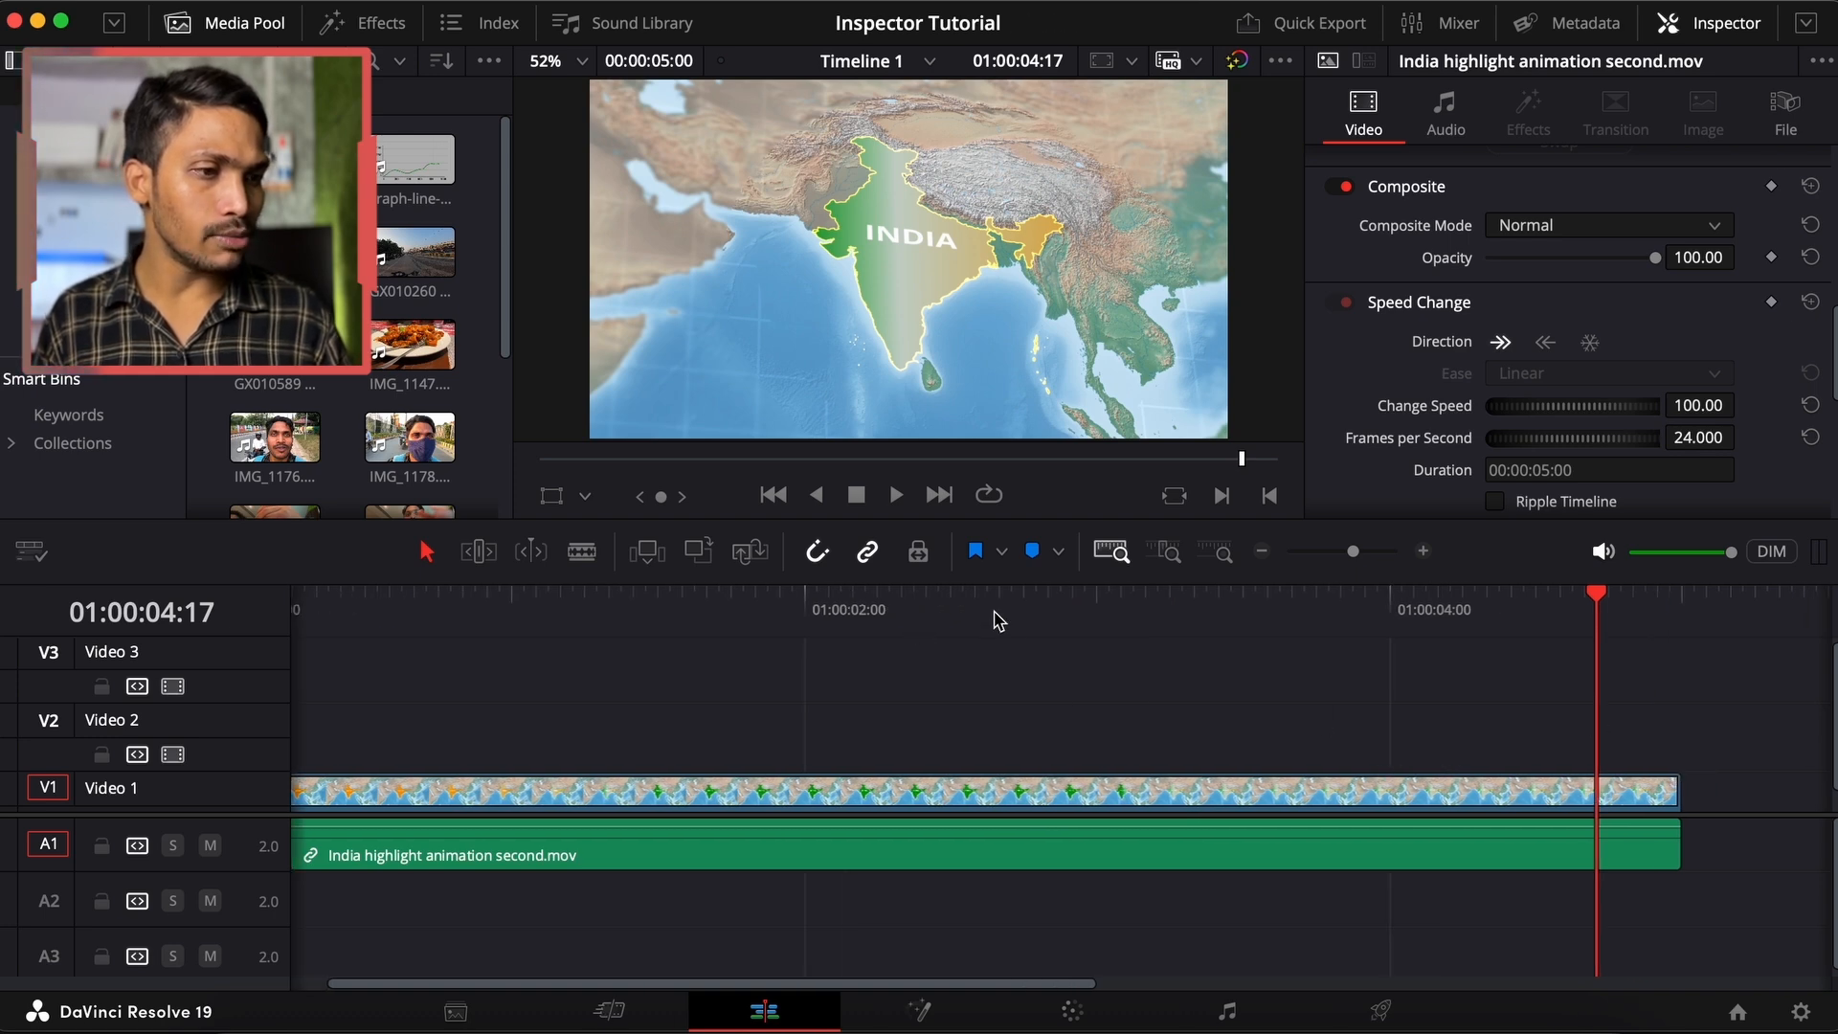
pyautogui.click(1319, 614)
pyautogui.press('space')
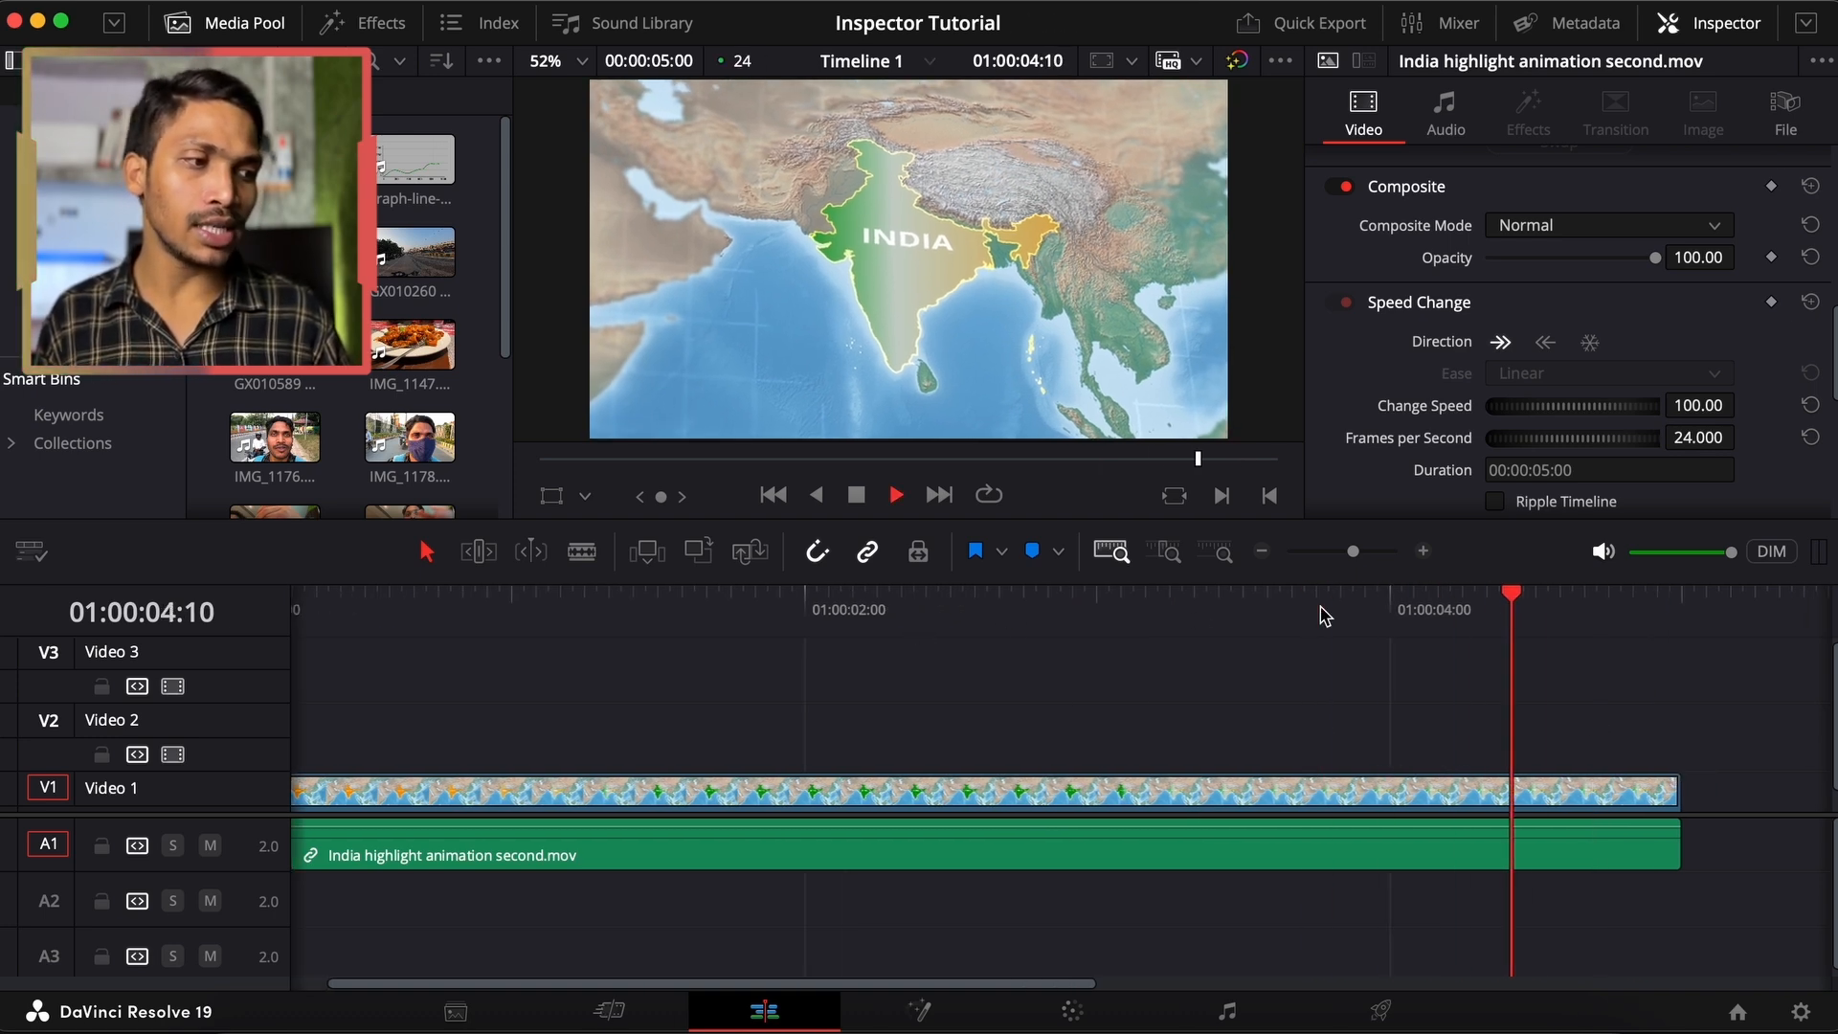
pyautogui.press('space')
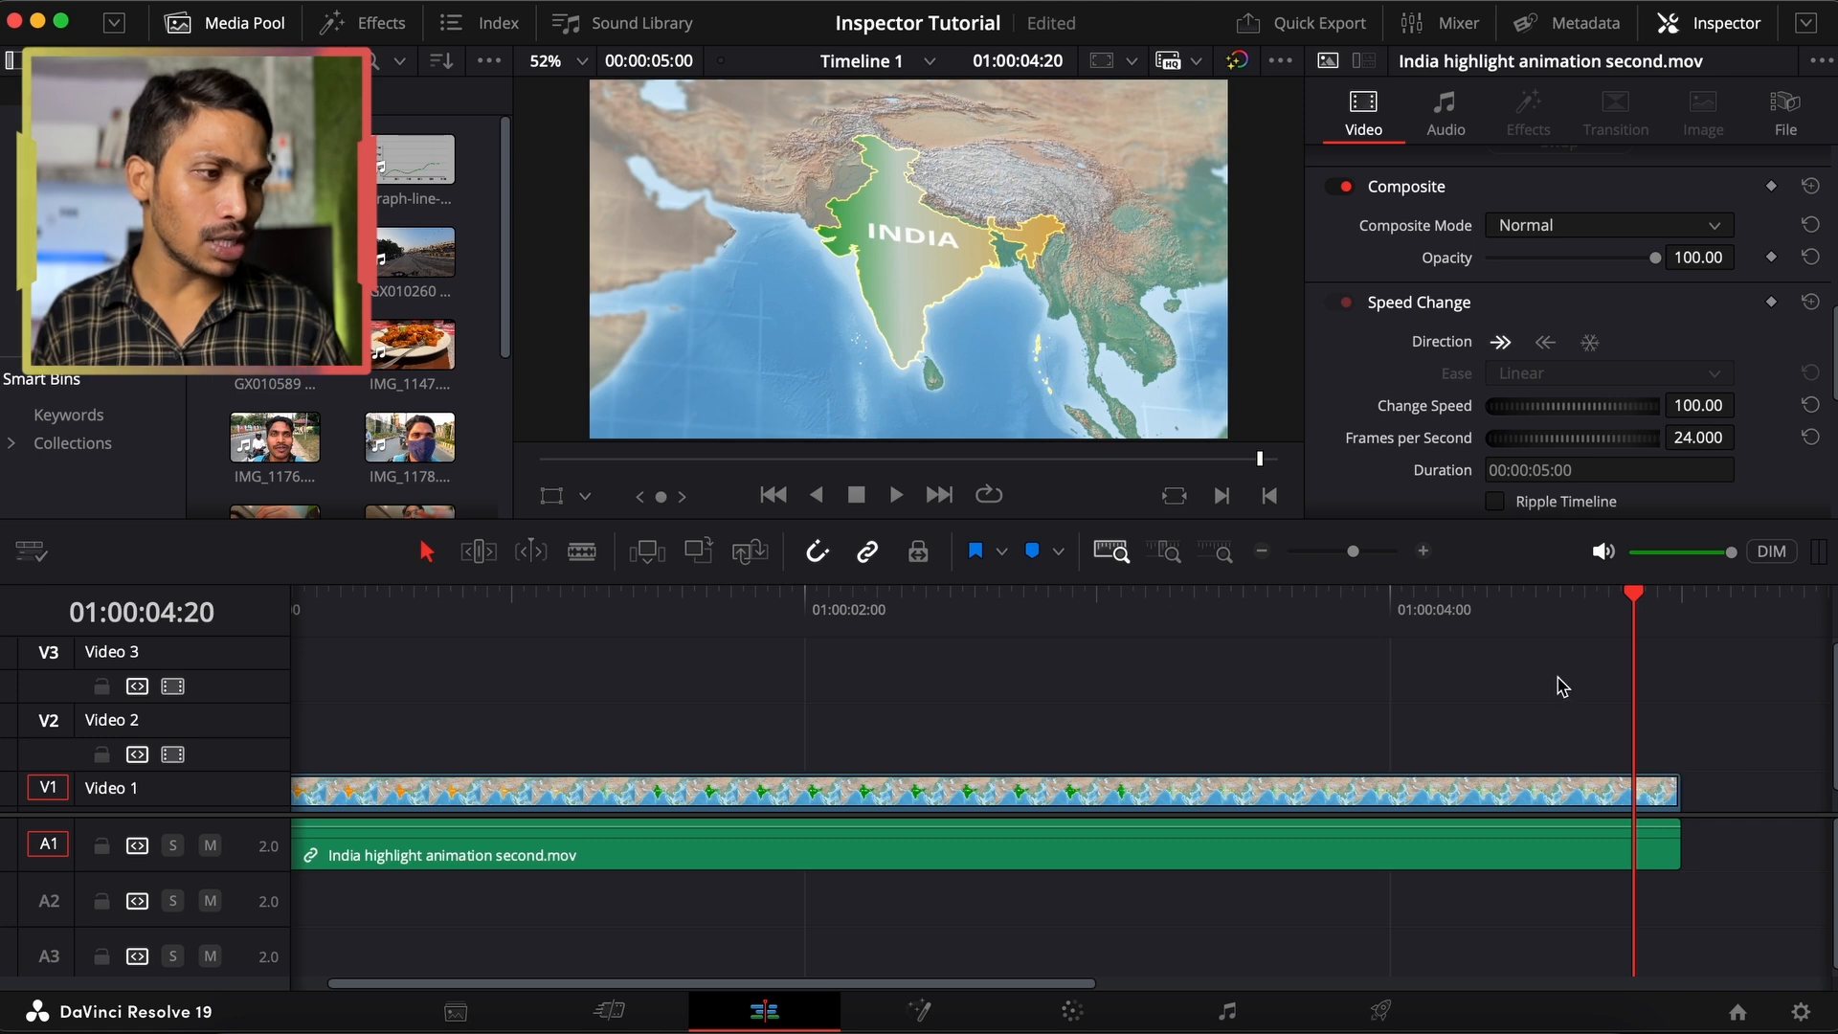
# Try freezing the India highlight clip from 01:00:04:12 onward and play the frozen section
pyautogui.click(1536, 608)
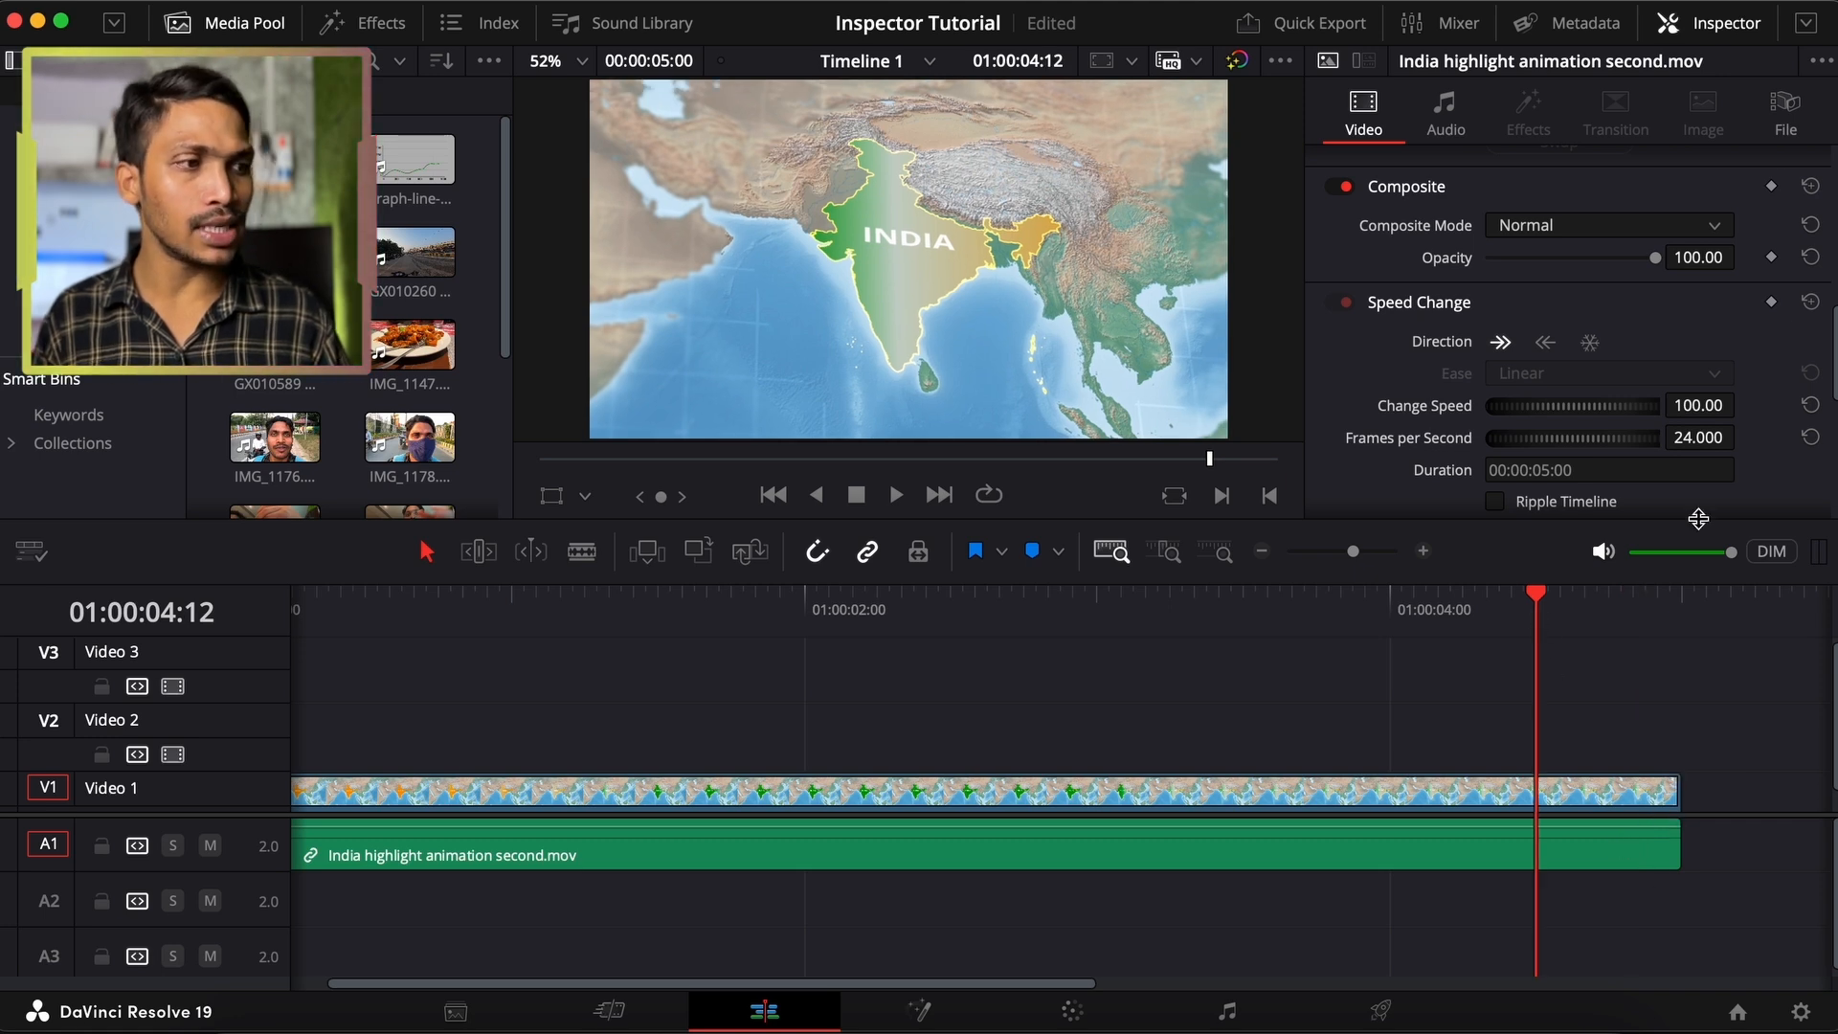
pyautogui.click(1591, 344)
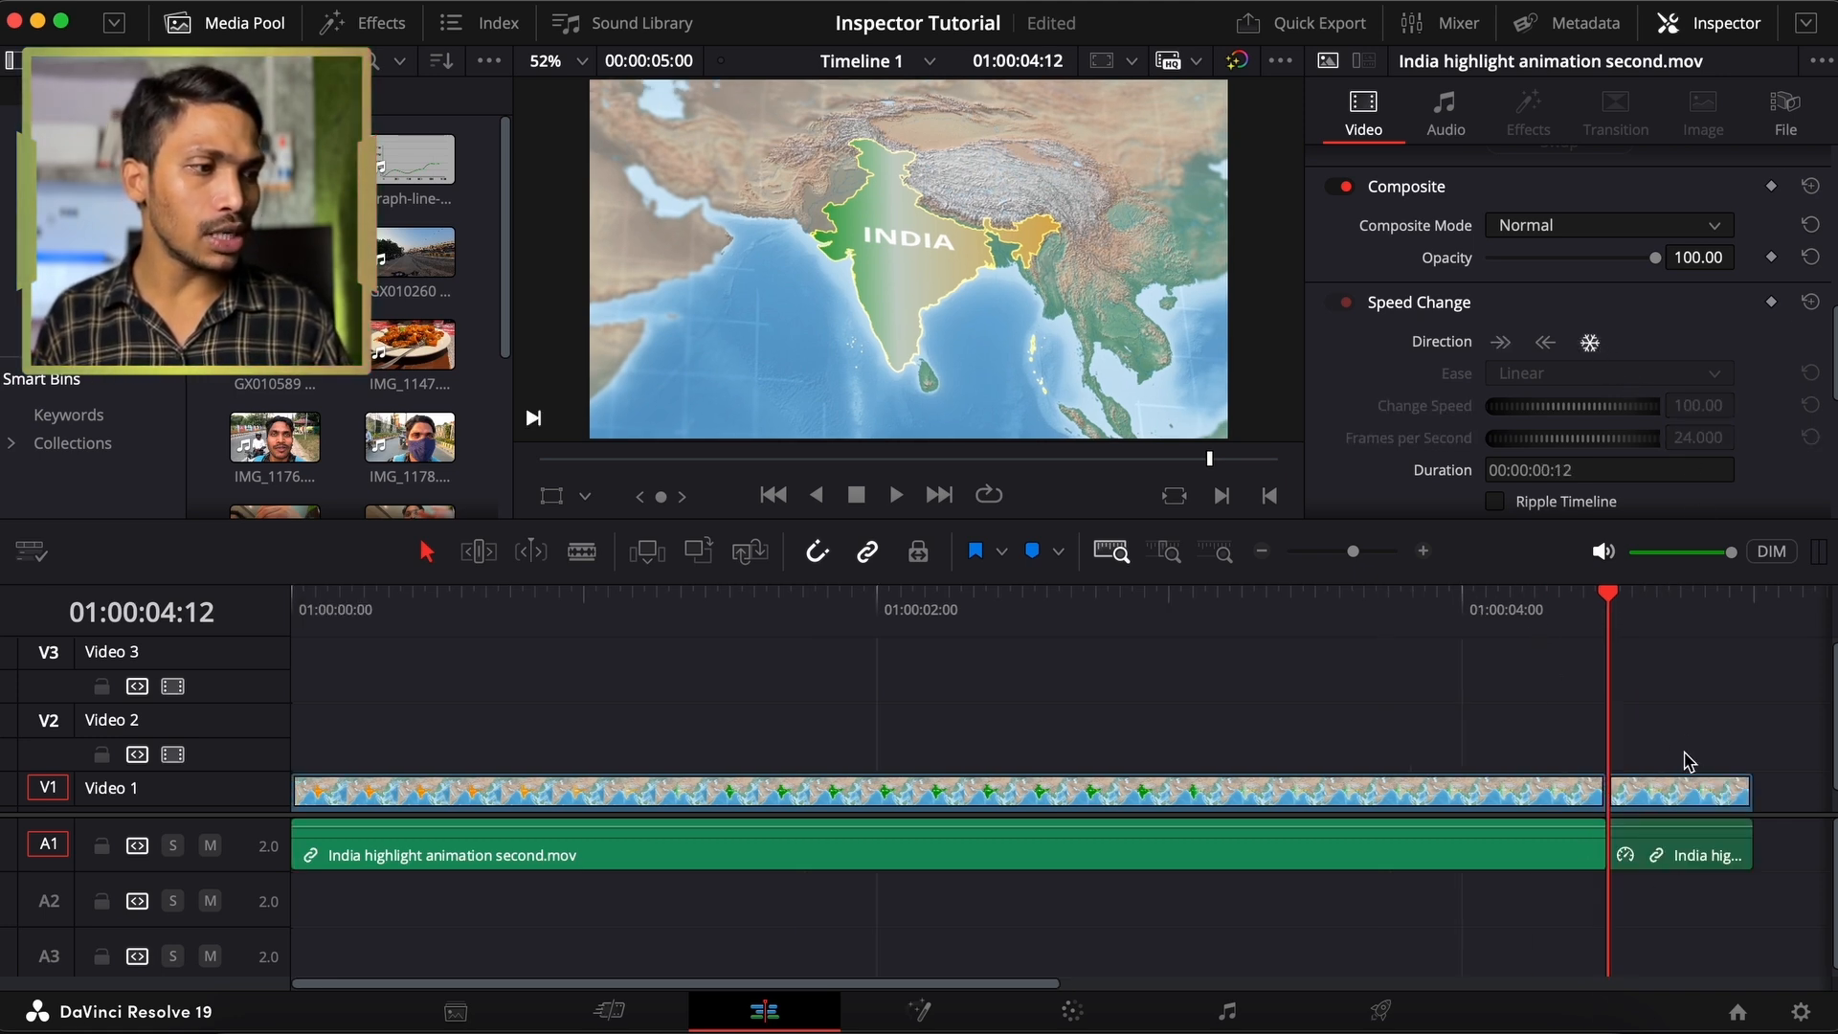
pyautogui.press('space')
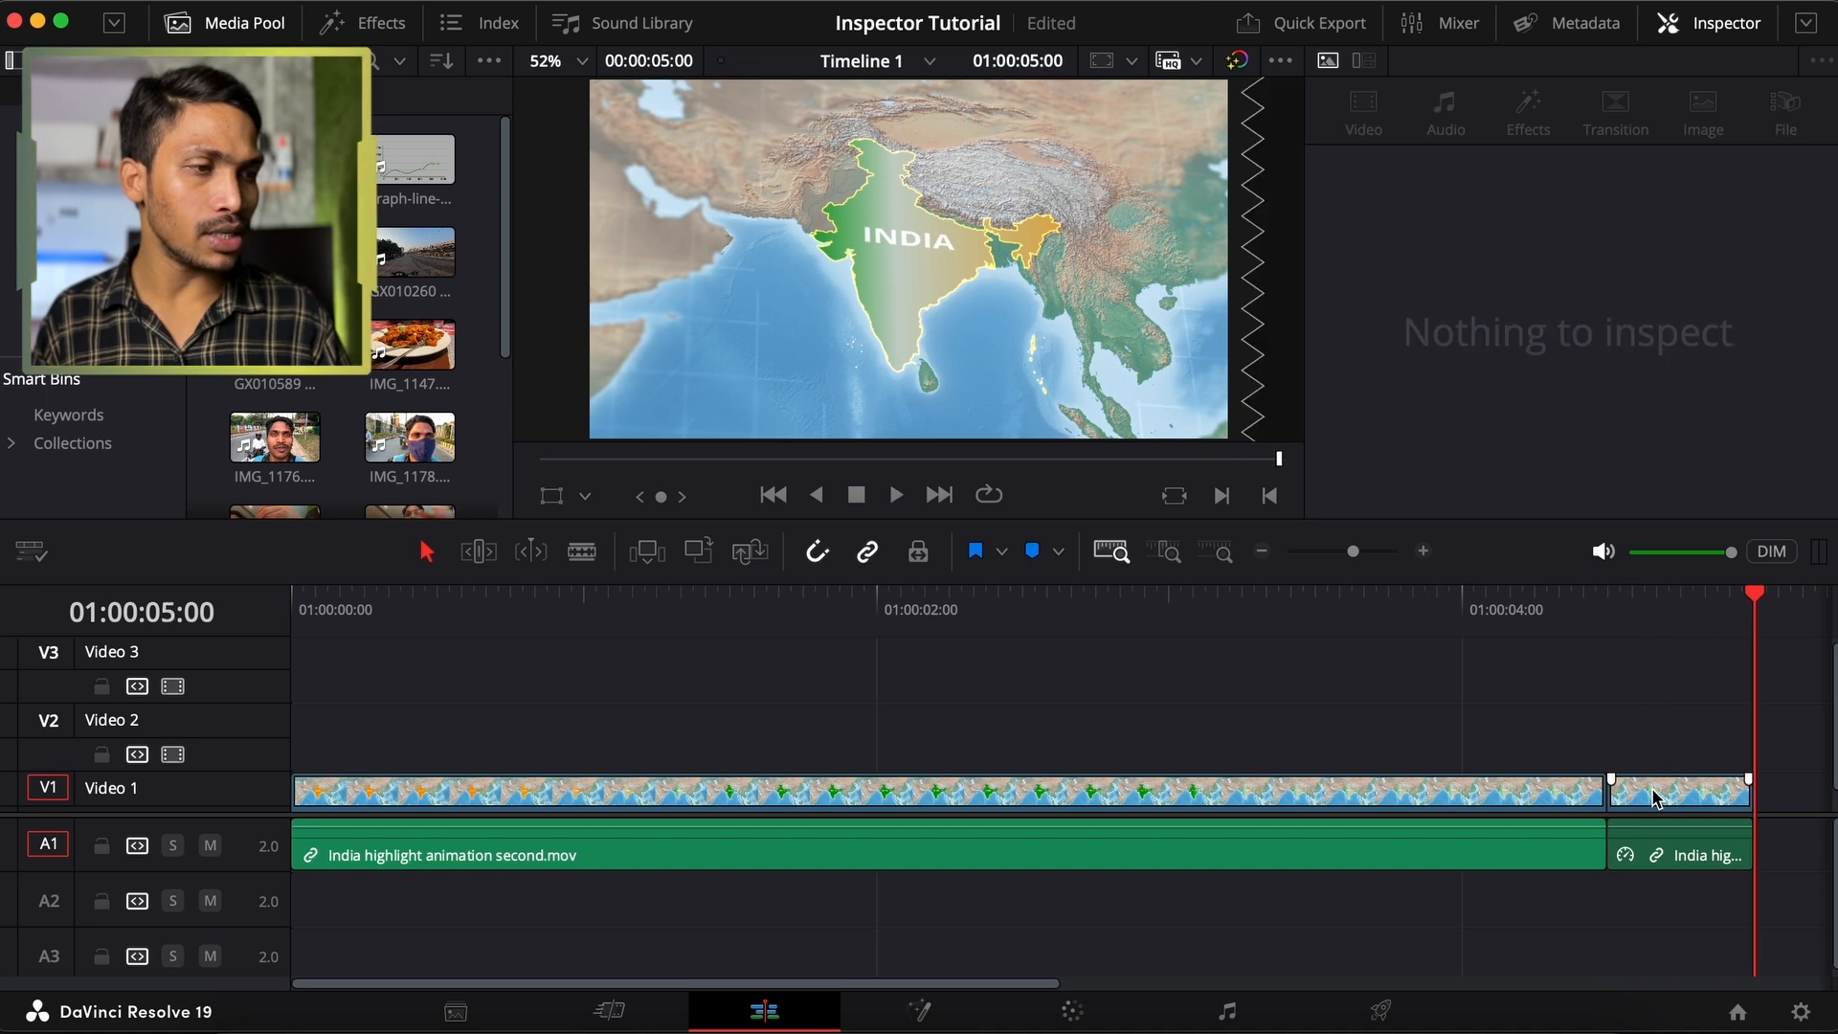
pyautogui.click(1615, 625)
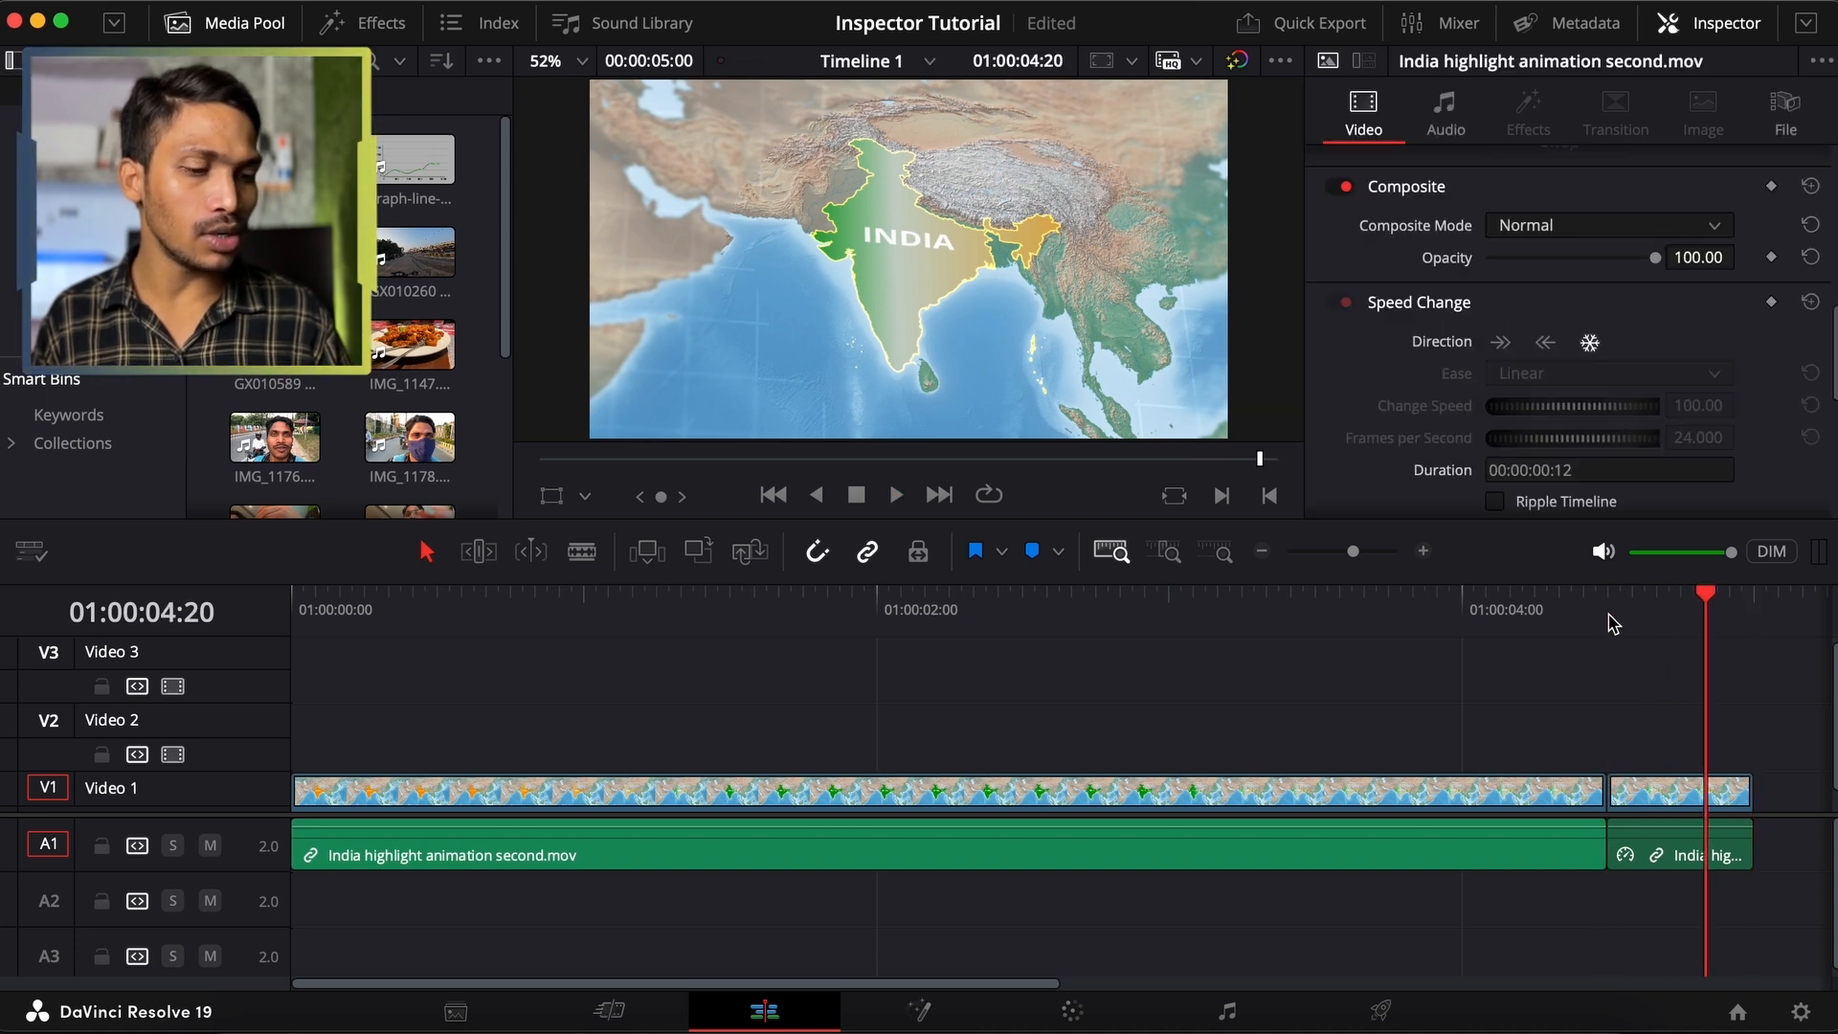
# Undo the freeze frame on the India highlight clip and play it from 01:00:04:13
pyautogui.hotkey('ctrl', 'z')
pyautogui.click(1625, 601)
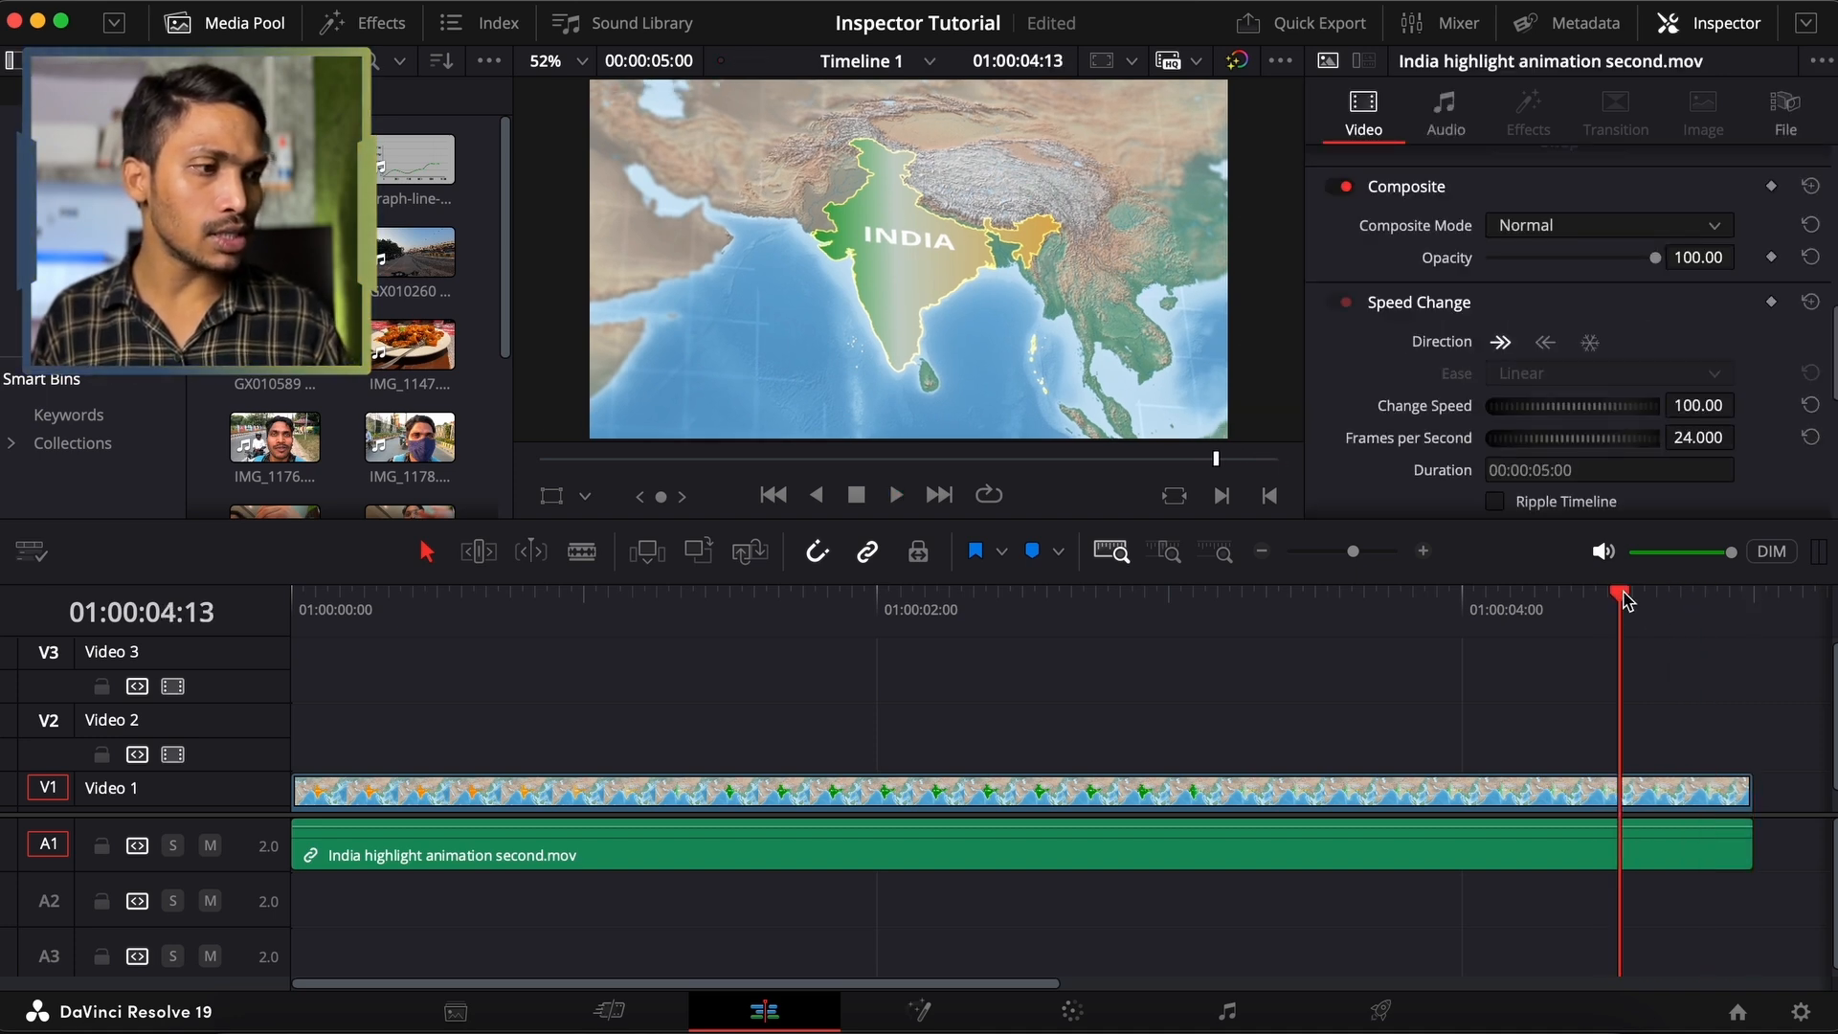
pyautogui.press('space')
pyautogui.press('space')
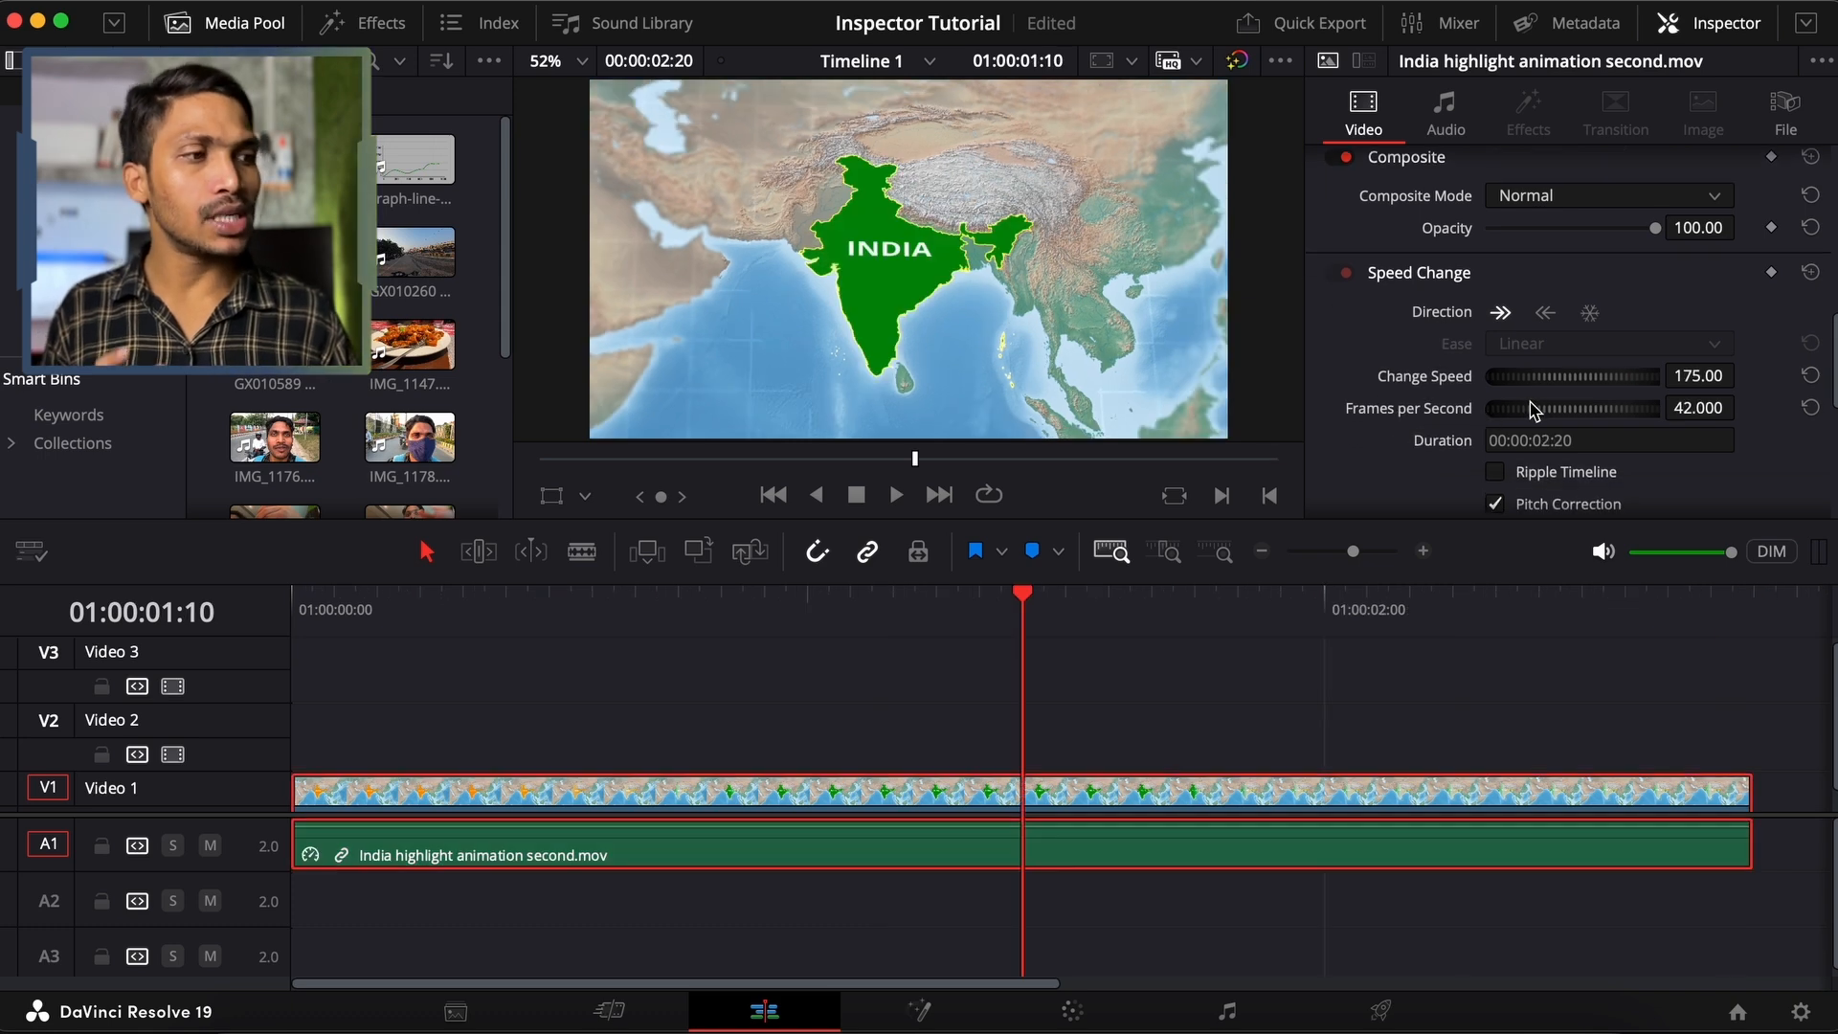
# Set the India highlight clip's Frames per Second in Speed Change to 24
pyautogui.click(1694, 409)
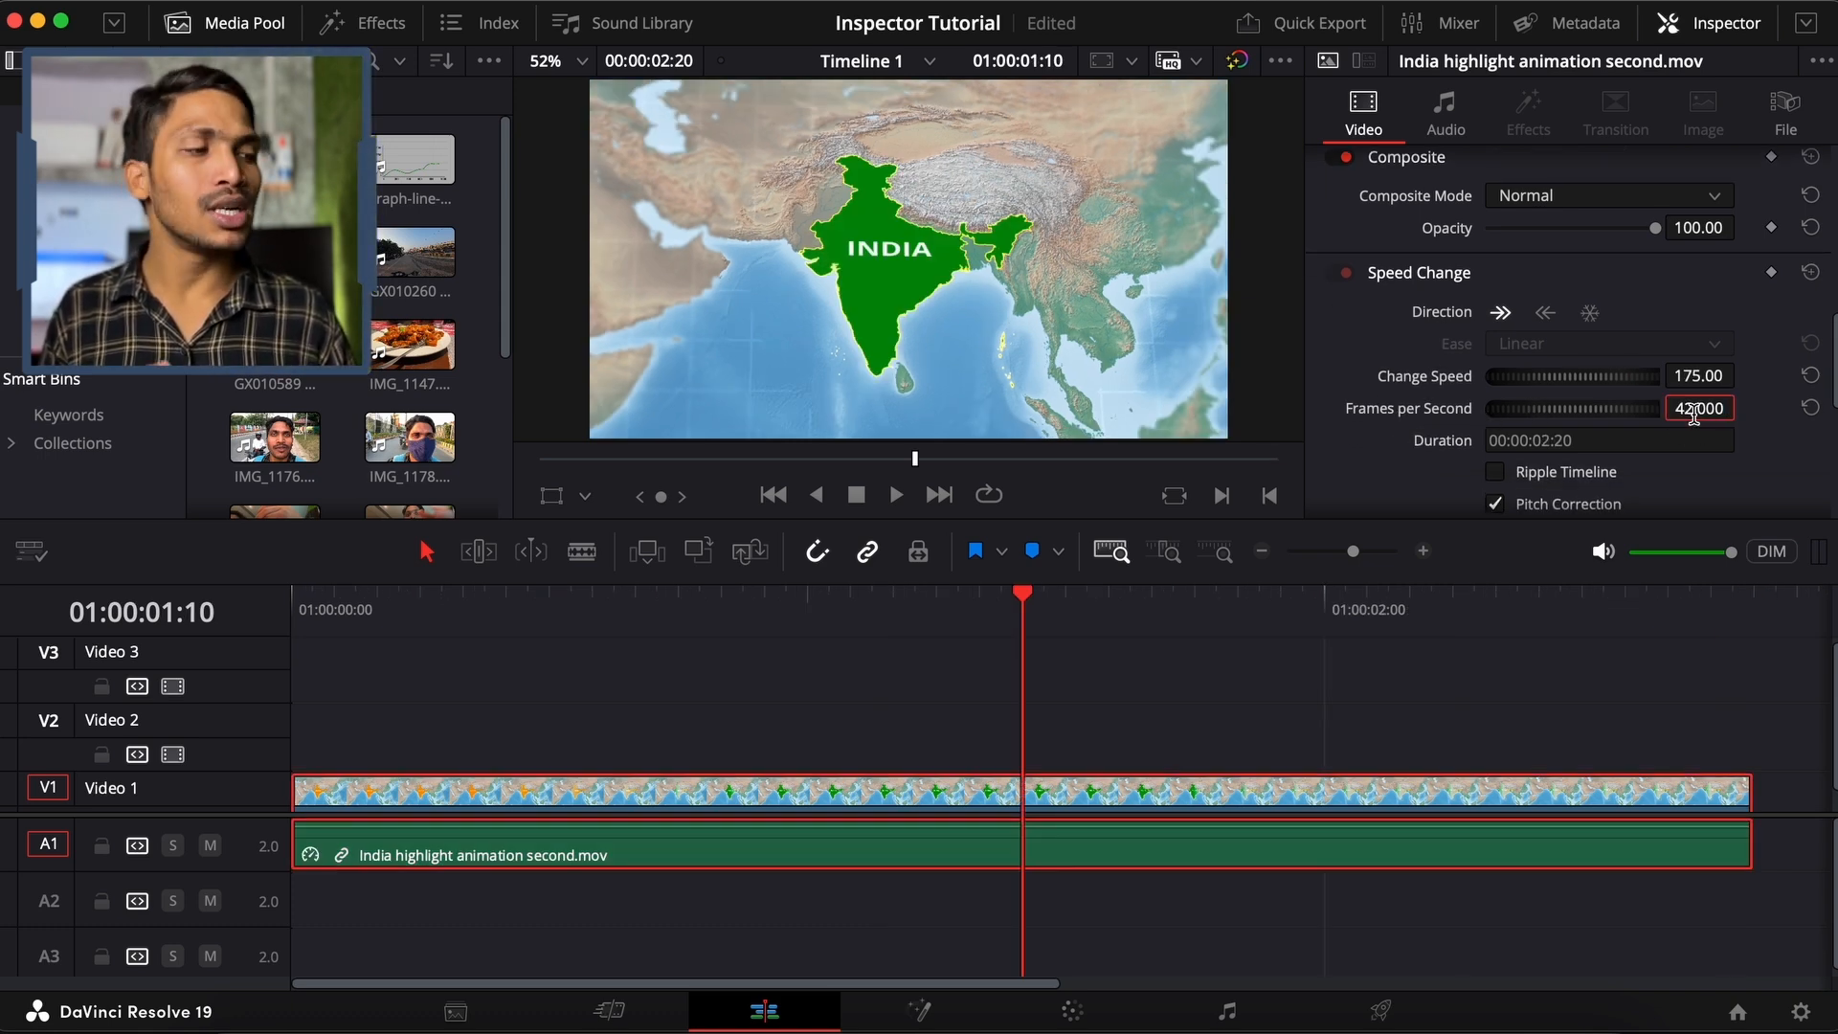
pyautogui.tripleClick(1694, 411)
pyautogui.write('24')
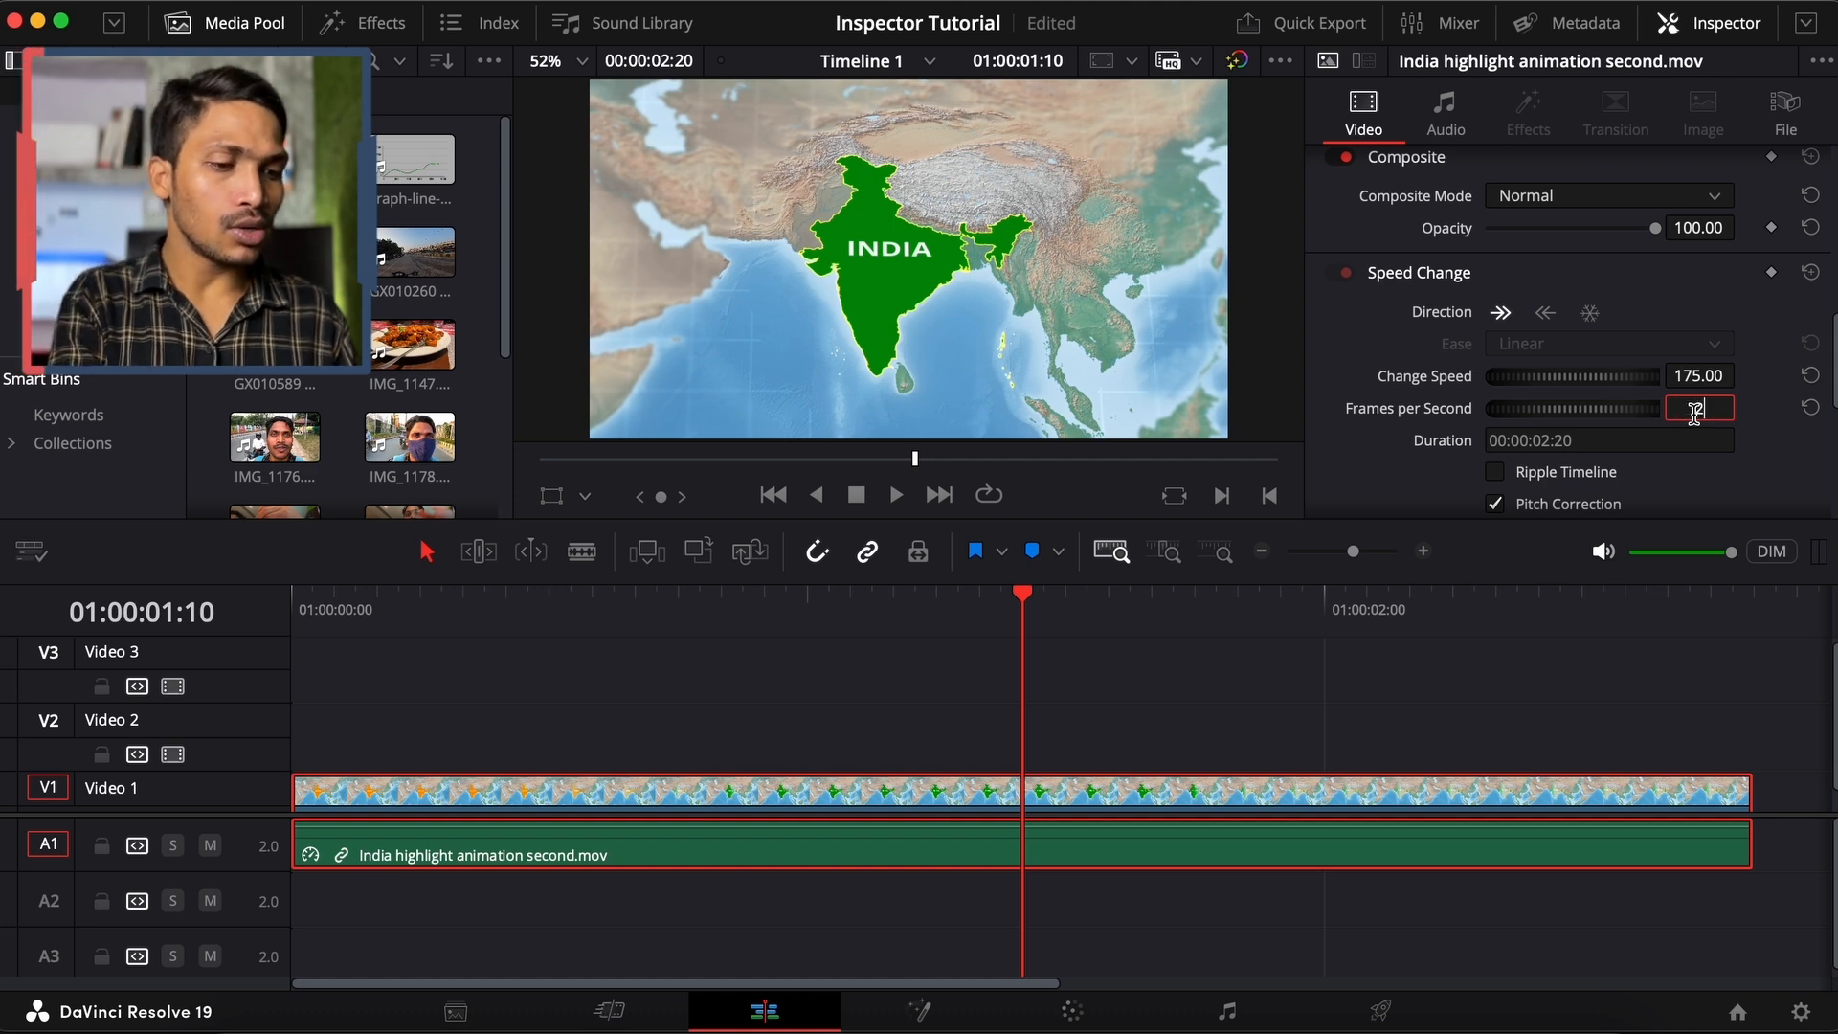
pyautogui.press('Return')
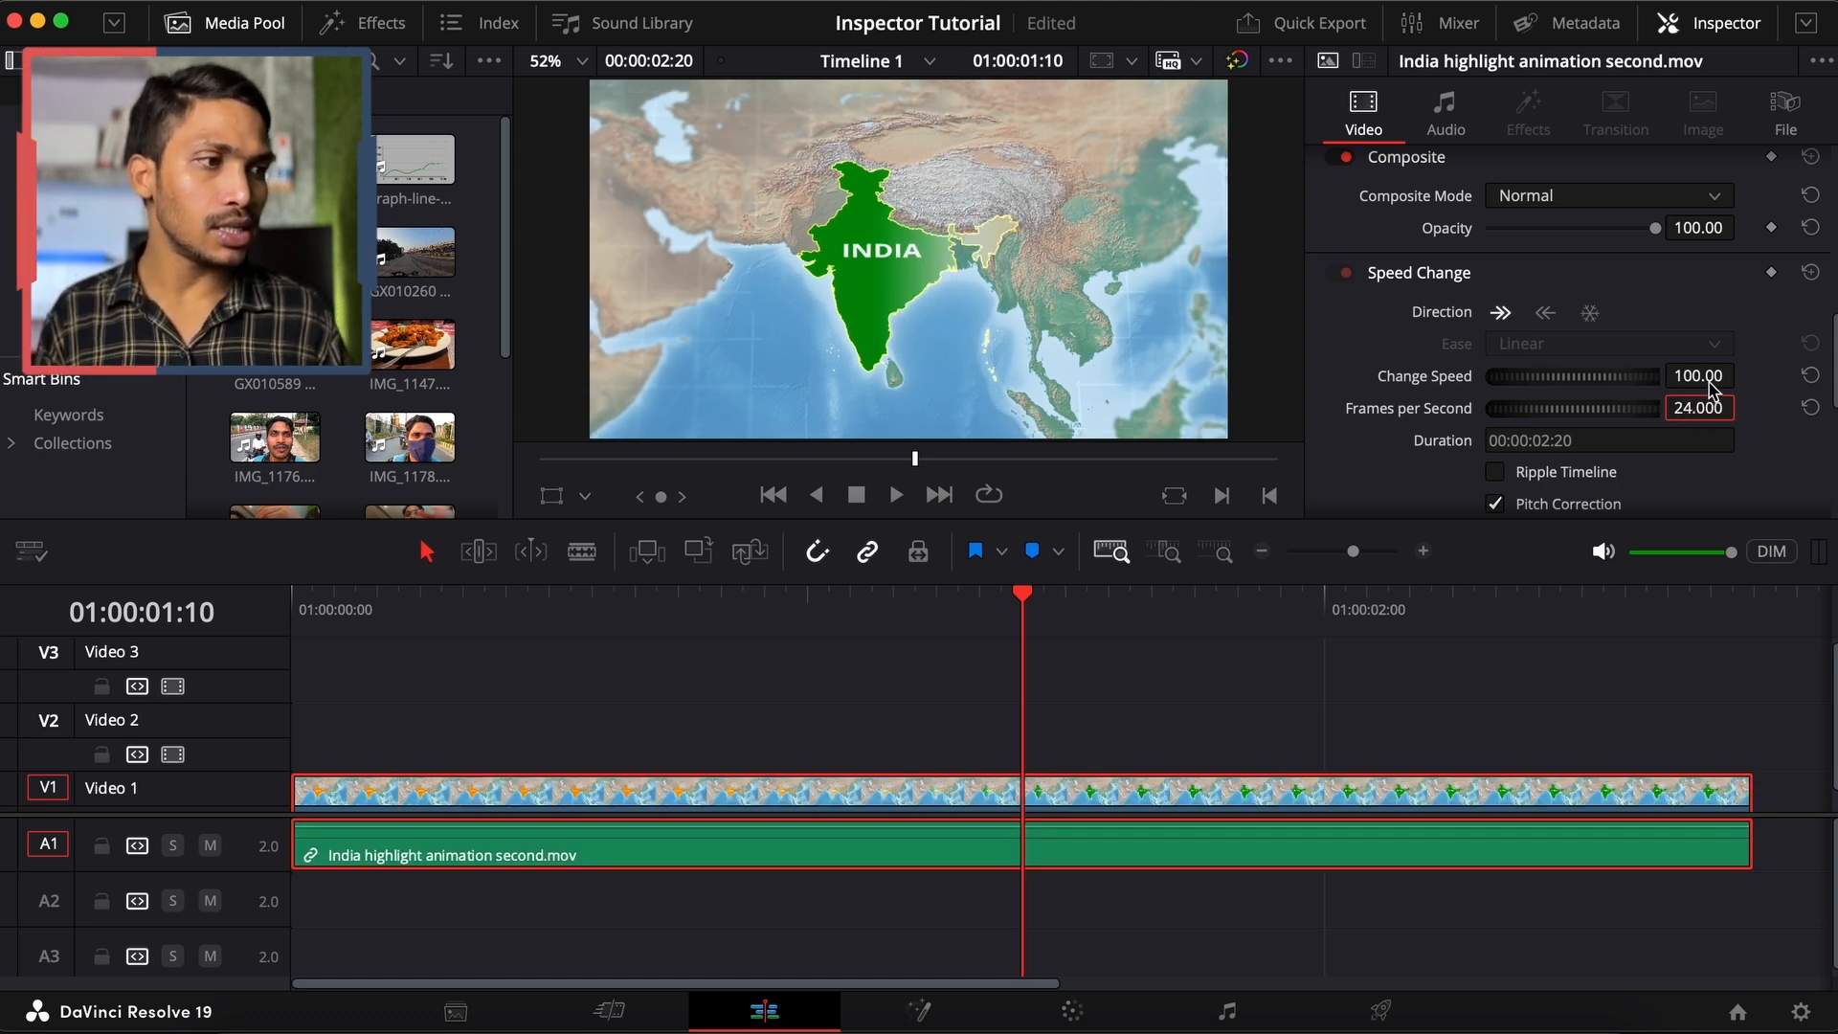
# Set the India highlight clip's Frames per Second to 30
pyautogui.click(1692, 417)
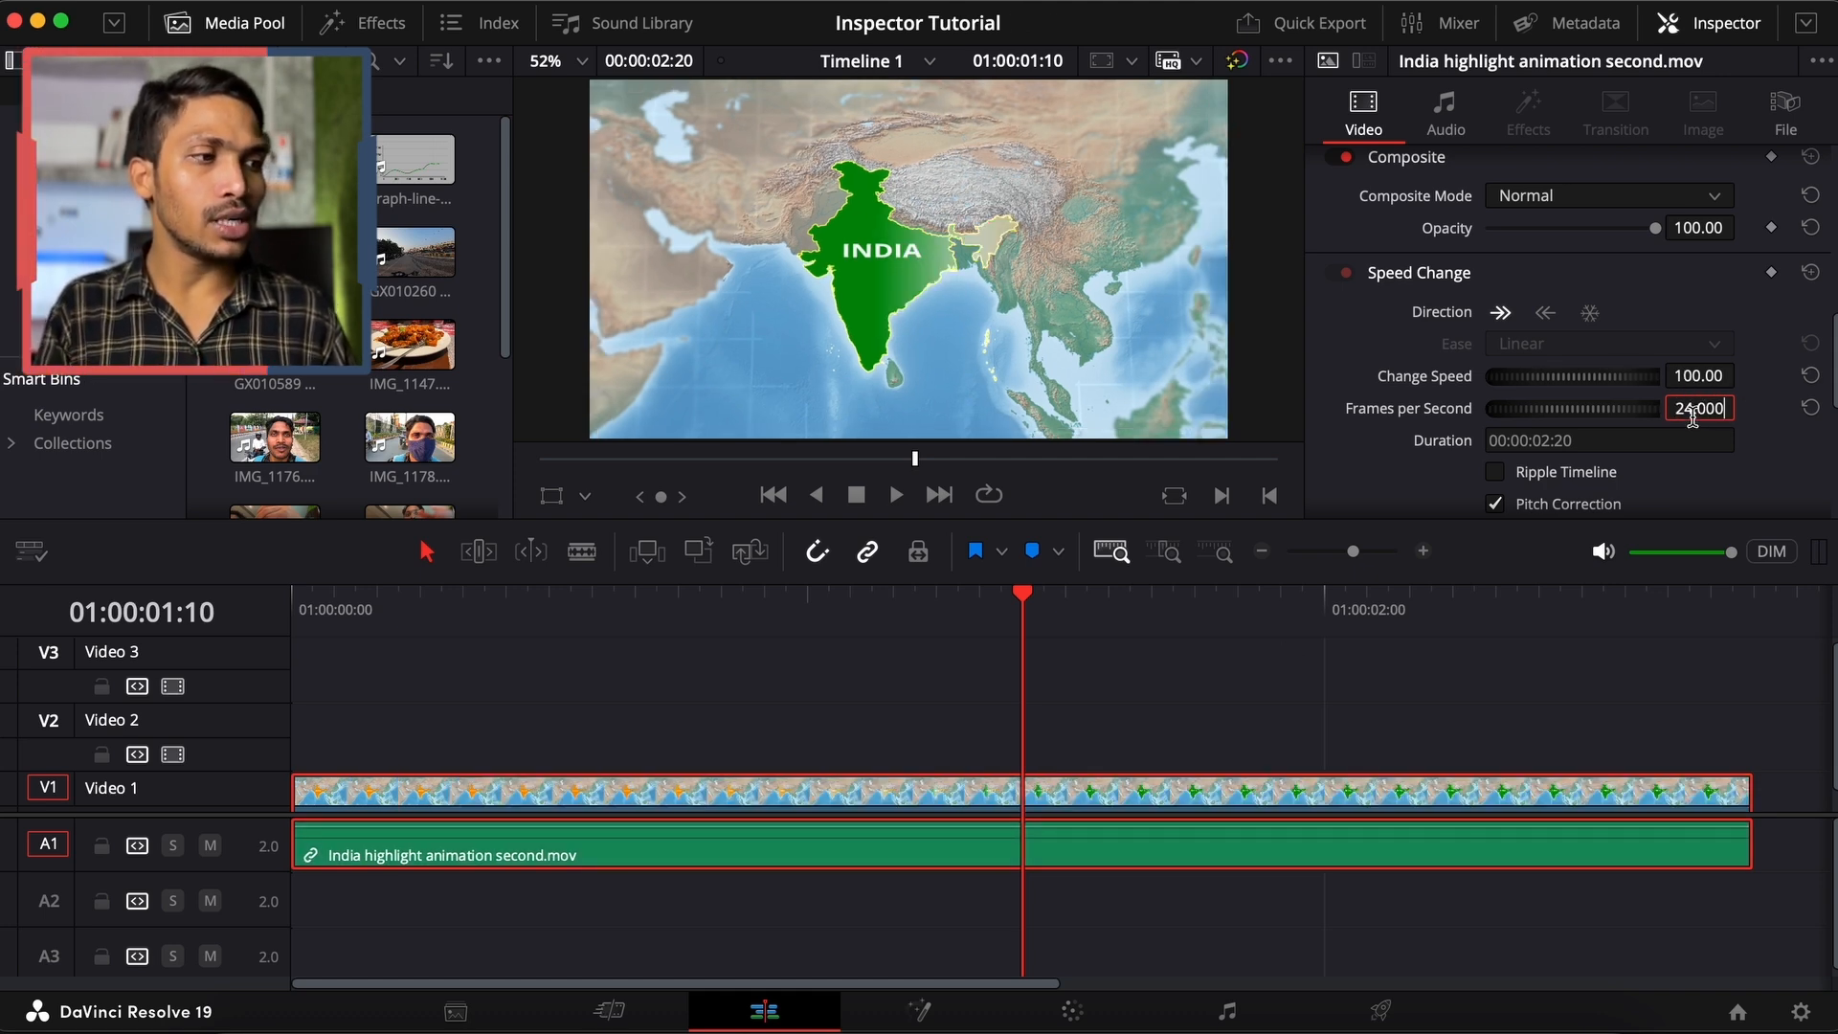
pyautogui.tripleClick(1693, 417)
pyautogui.write('30')
pyautogui.press('Return')
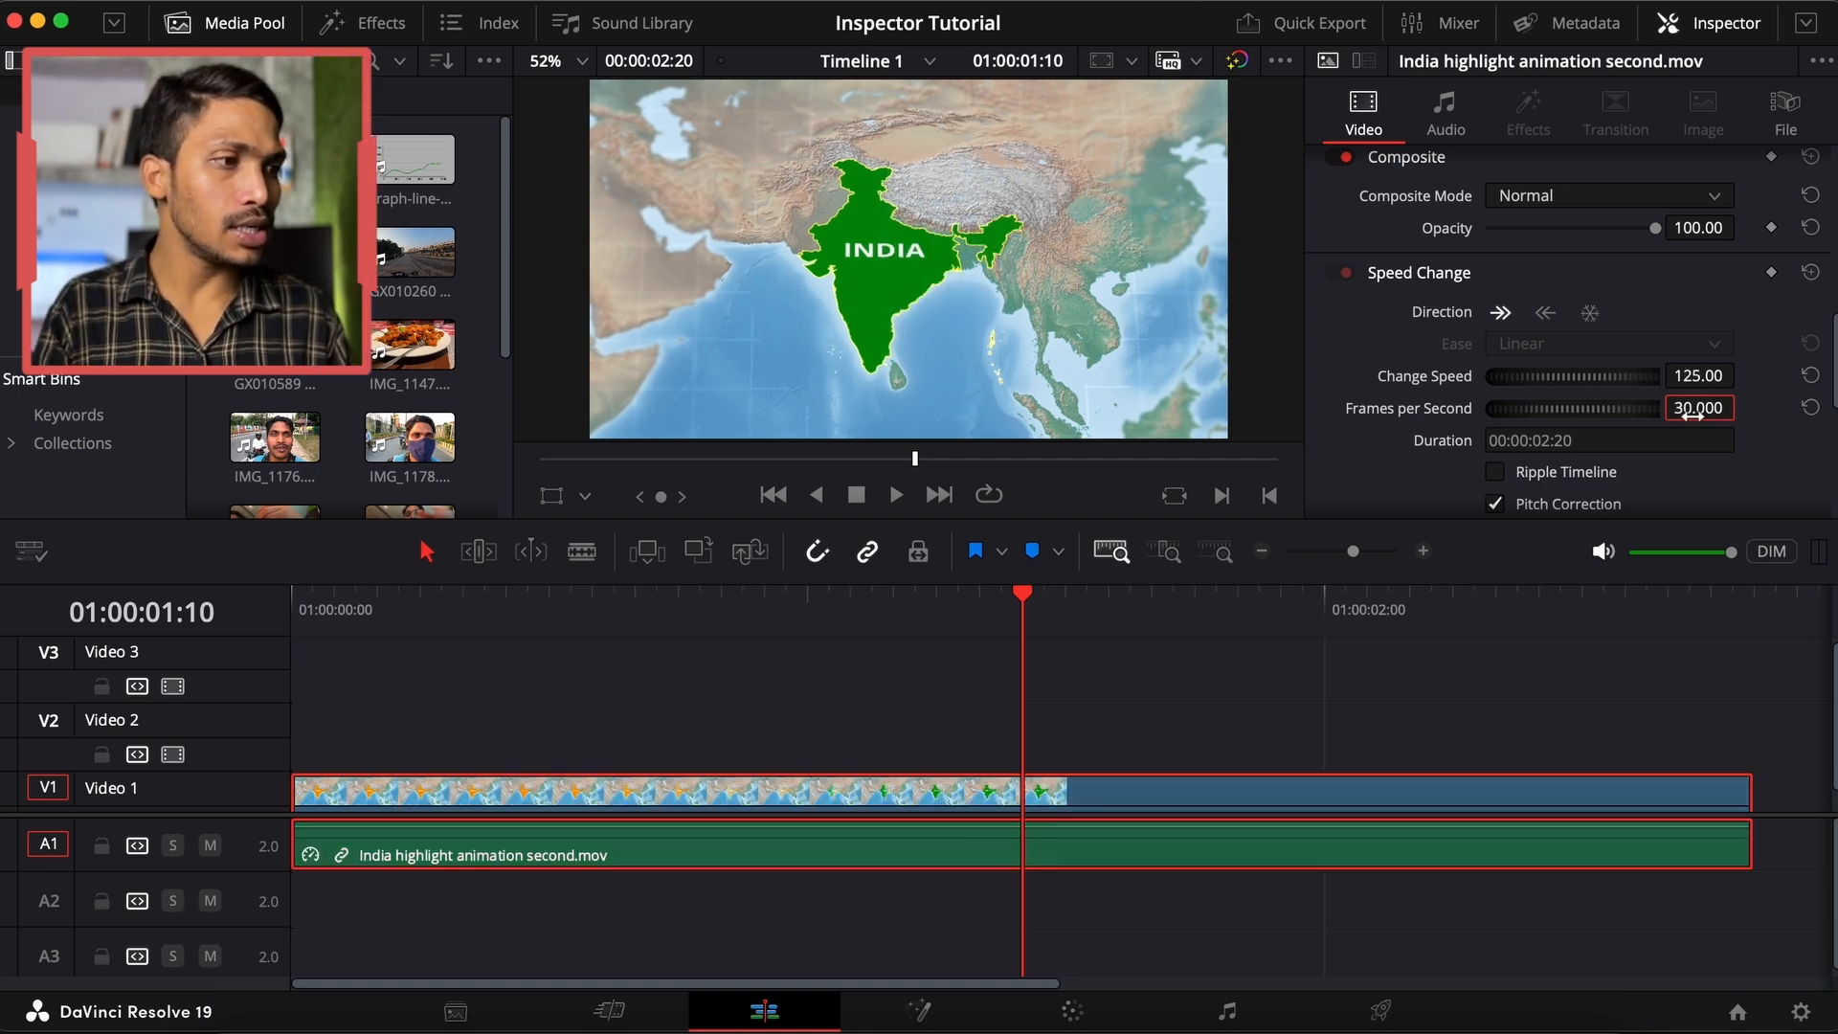
# Set the India highlight clip's Frames per Second to 15
pyautogui.click(1703, 393)
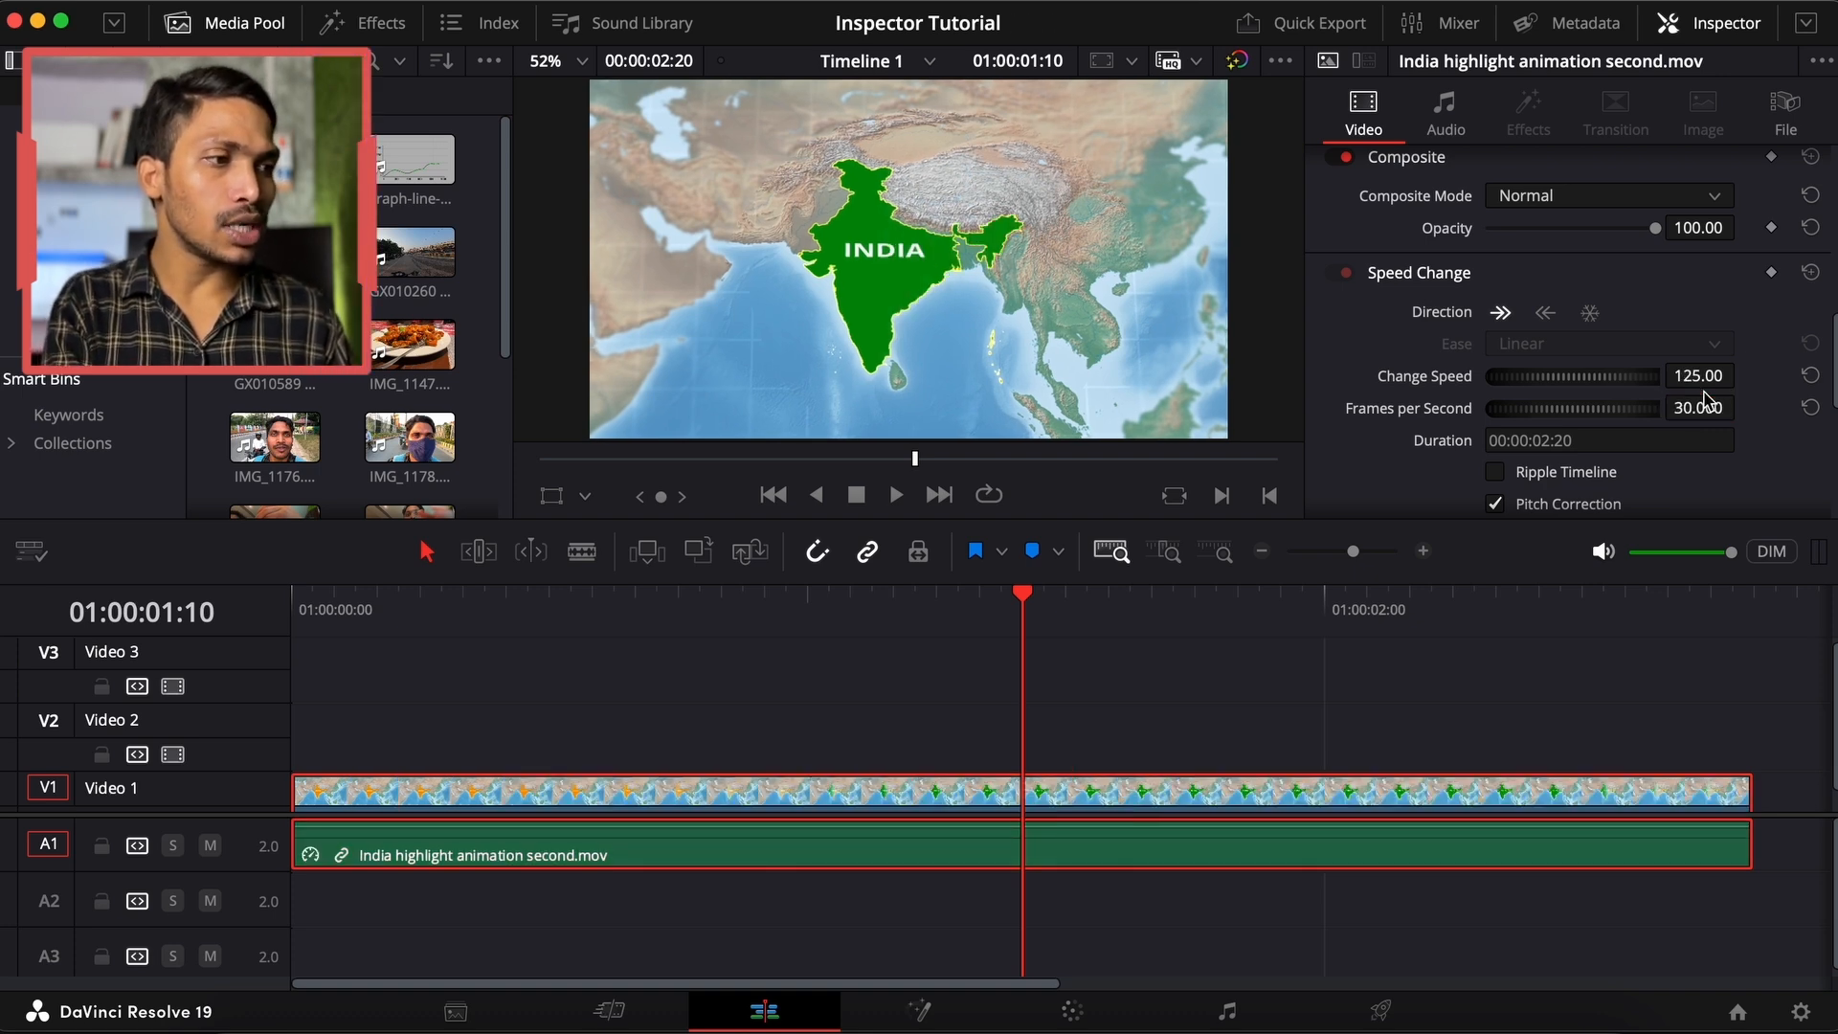
pyautogui.click(1700, 418)
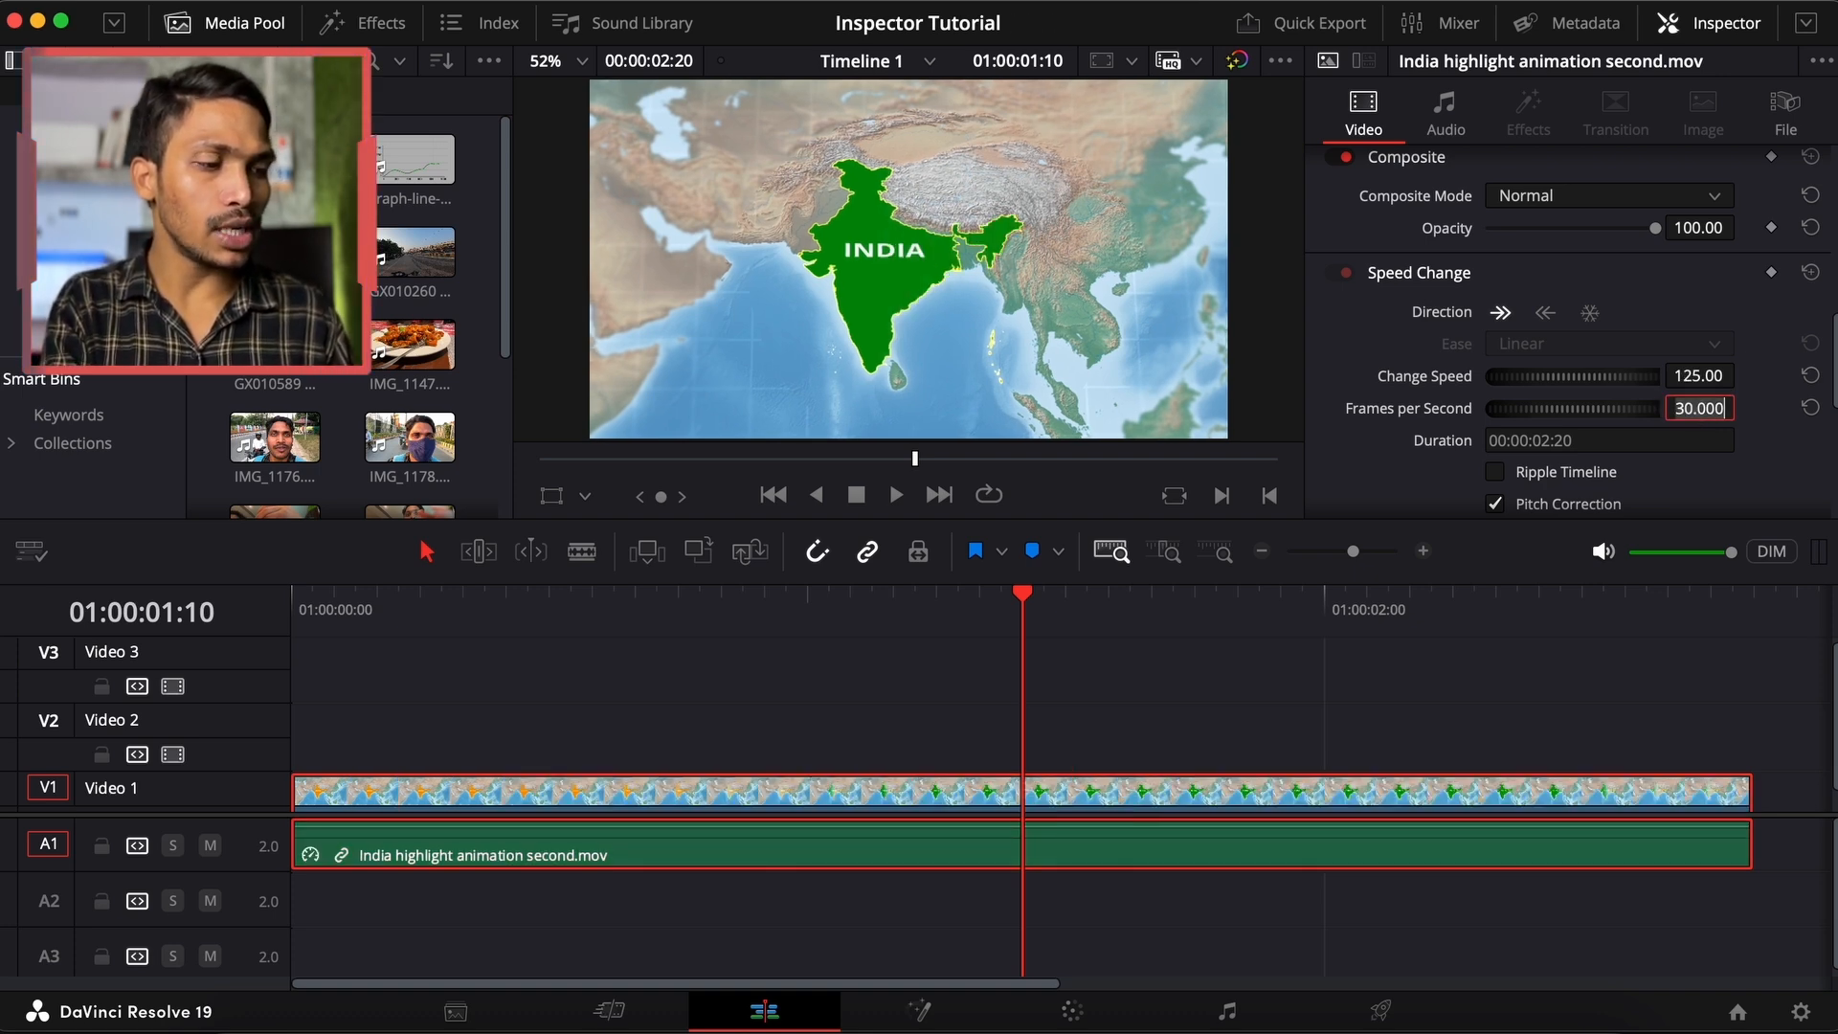
pyautogui.press('BackSpace')
pyautogui.press('BackSpace')
pyautogui.press('BackSpace')
pyautogui.press('BackSpace')
pyautogui.press('BackSpace')
pyautogui.press('BackSpace')
pyautogui.write('15')
pyautogui.press('Return')
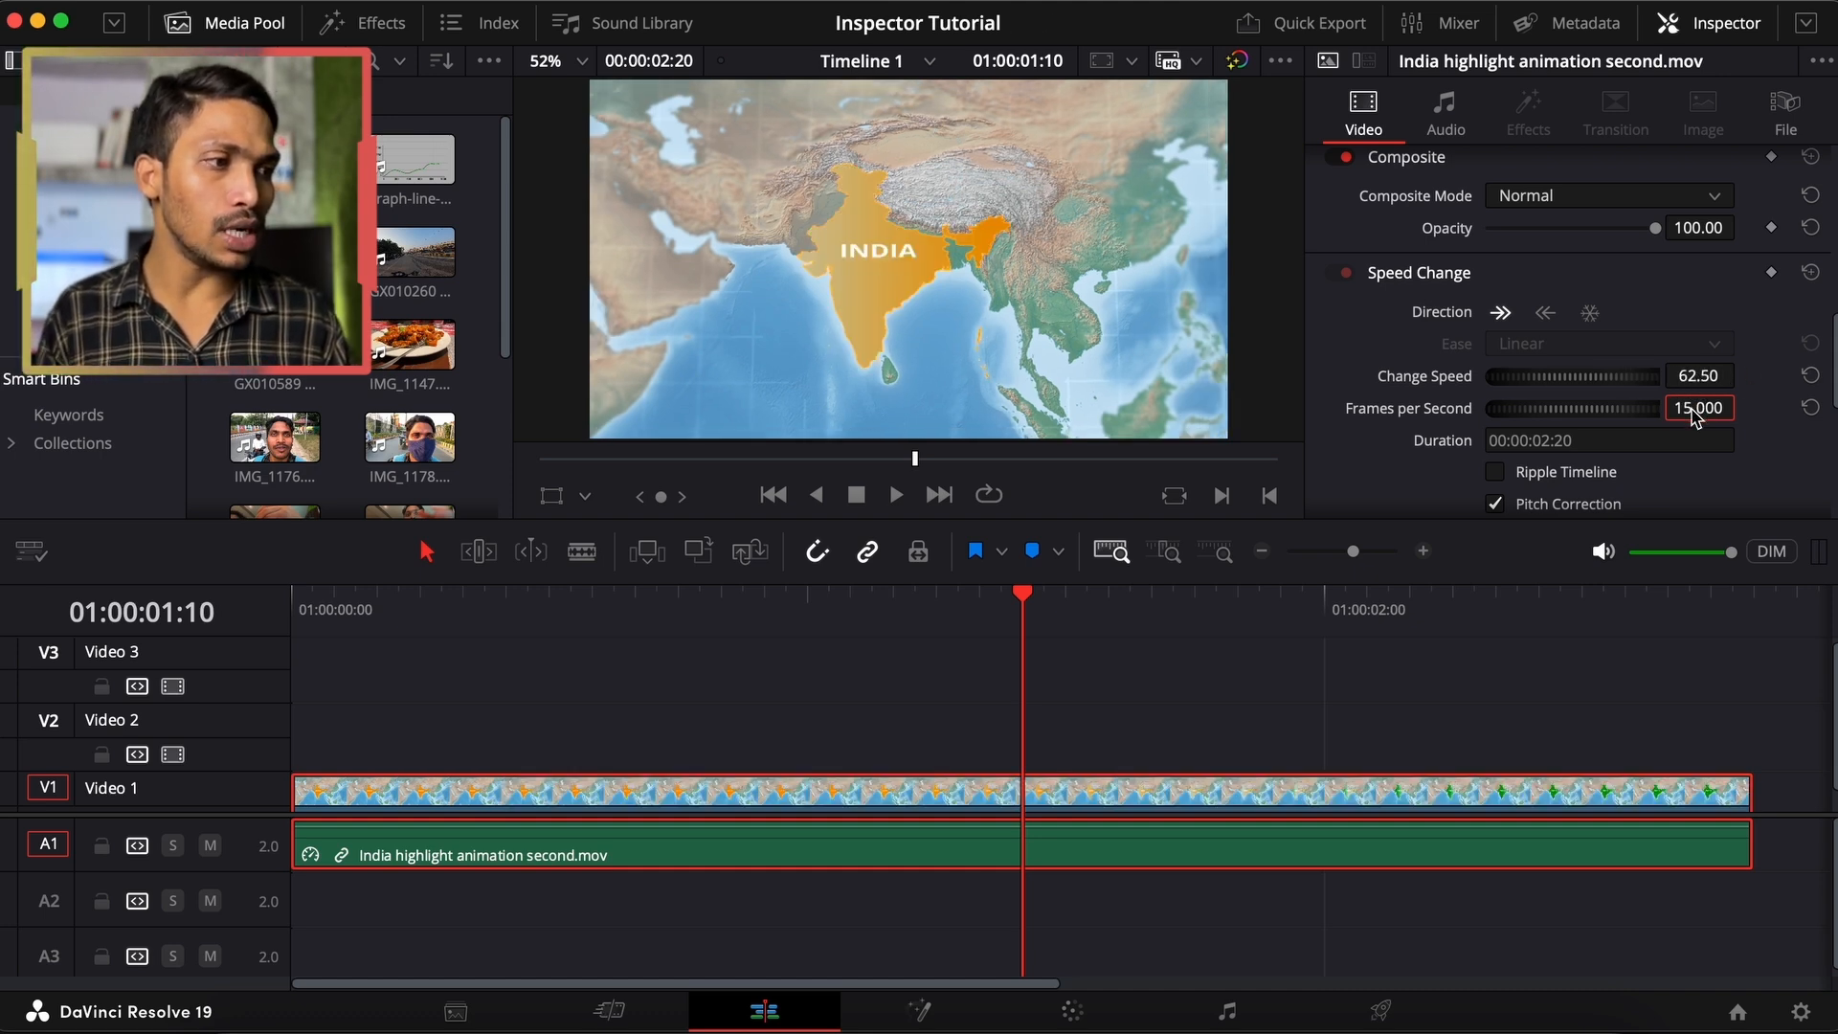
# Set the India highlight clip's Frames per Second to 0 at 01:00:01:10 and play from that point
pyautogui.click(1692, 409)
pyautogui.doubleClick(1692, 409)
pyautogui.write('0')
pyautogui.press('Return')
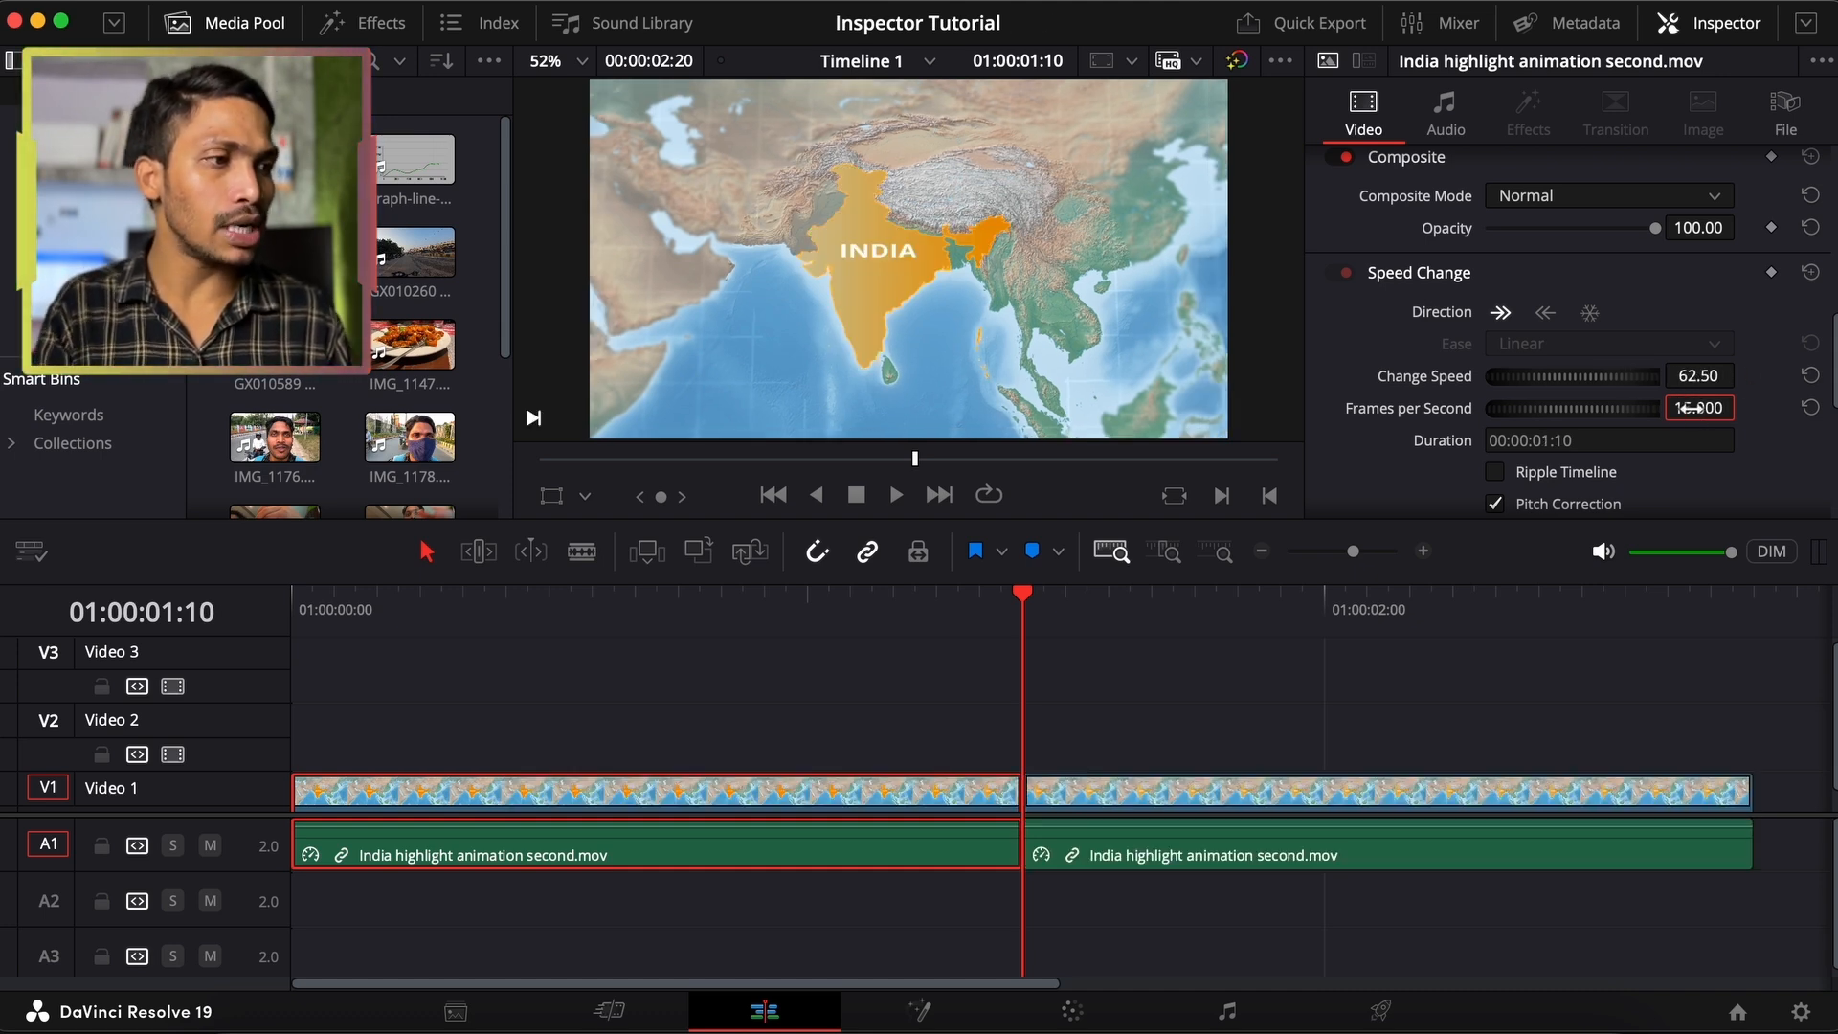
pyautogui.press('space')
pyautogui.press('space')
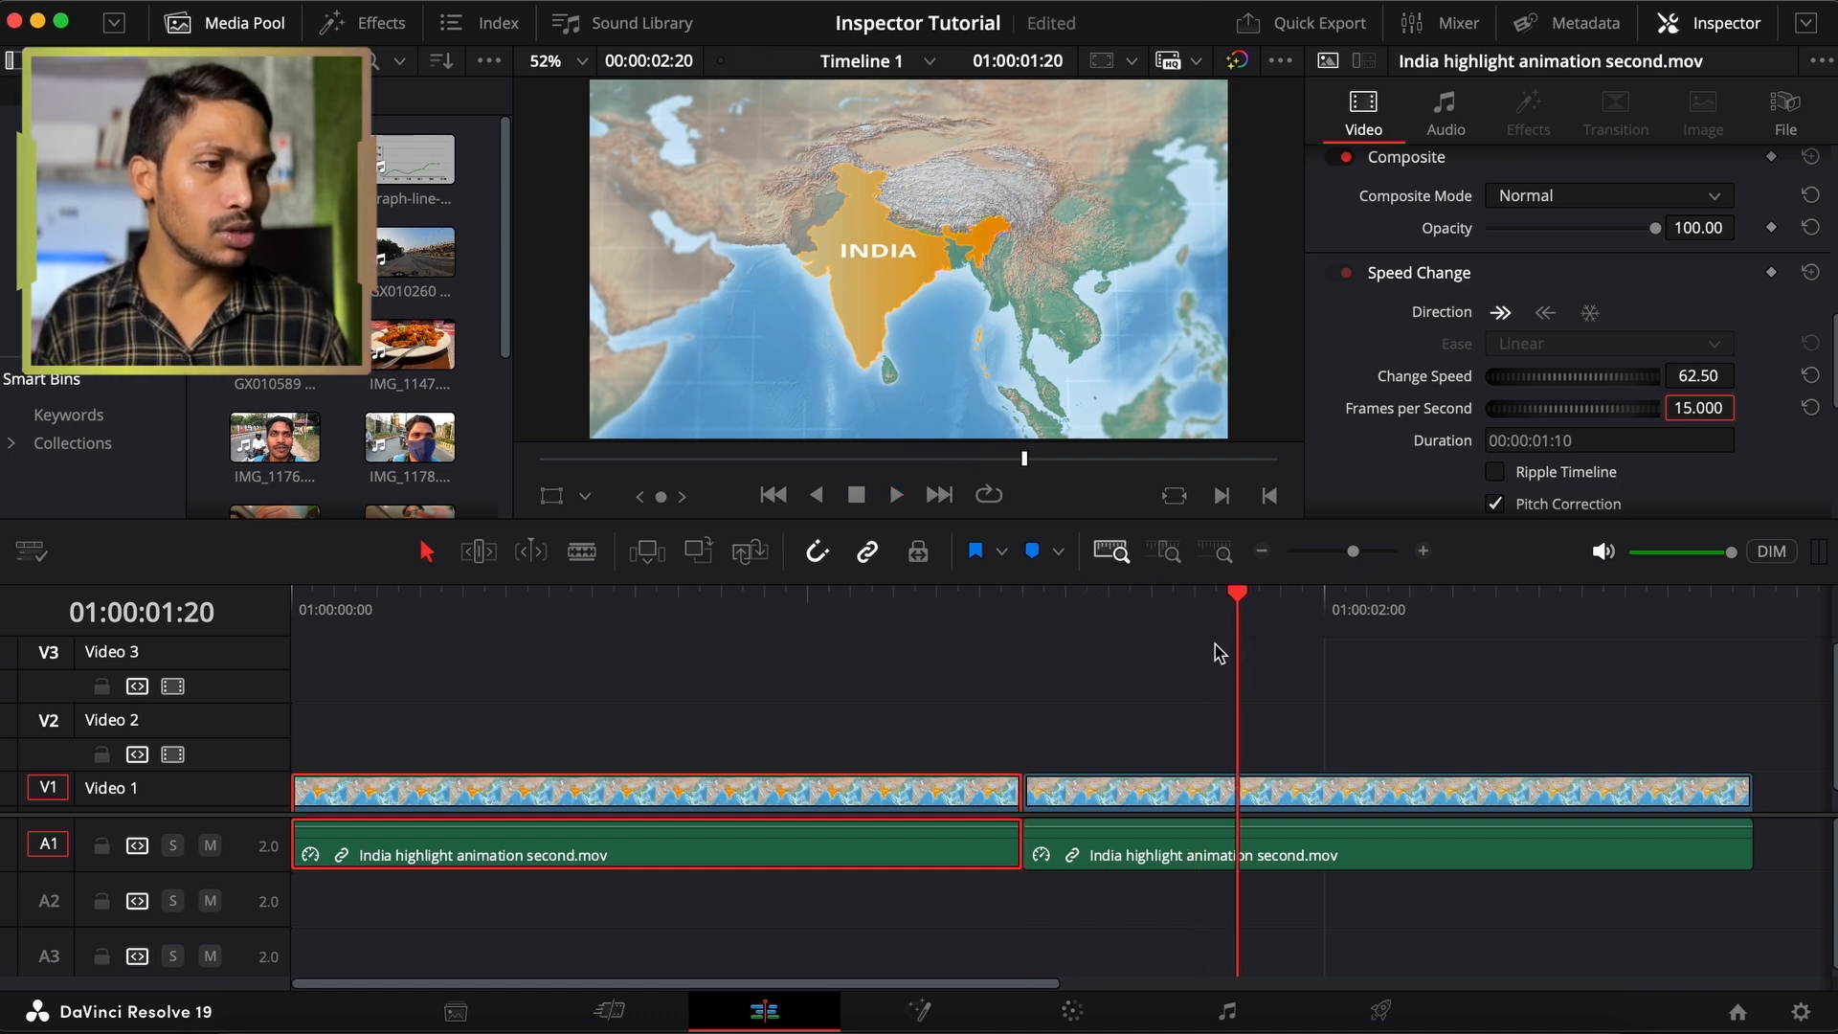
pyautogui.click(1046, 614)
pyautogui.press('space')
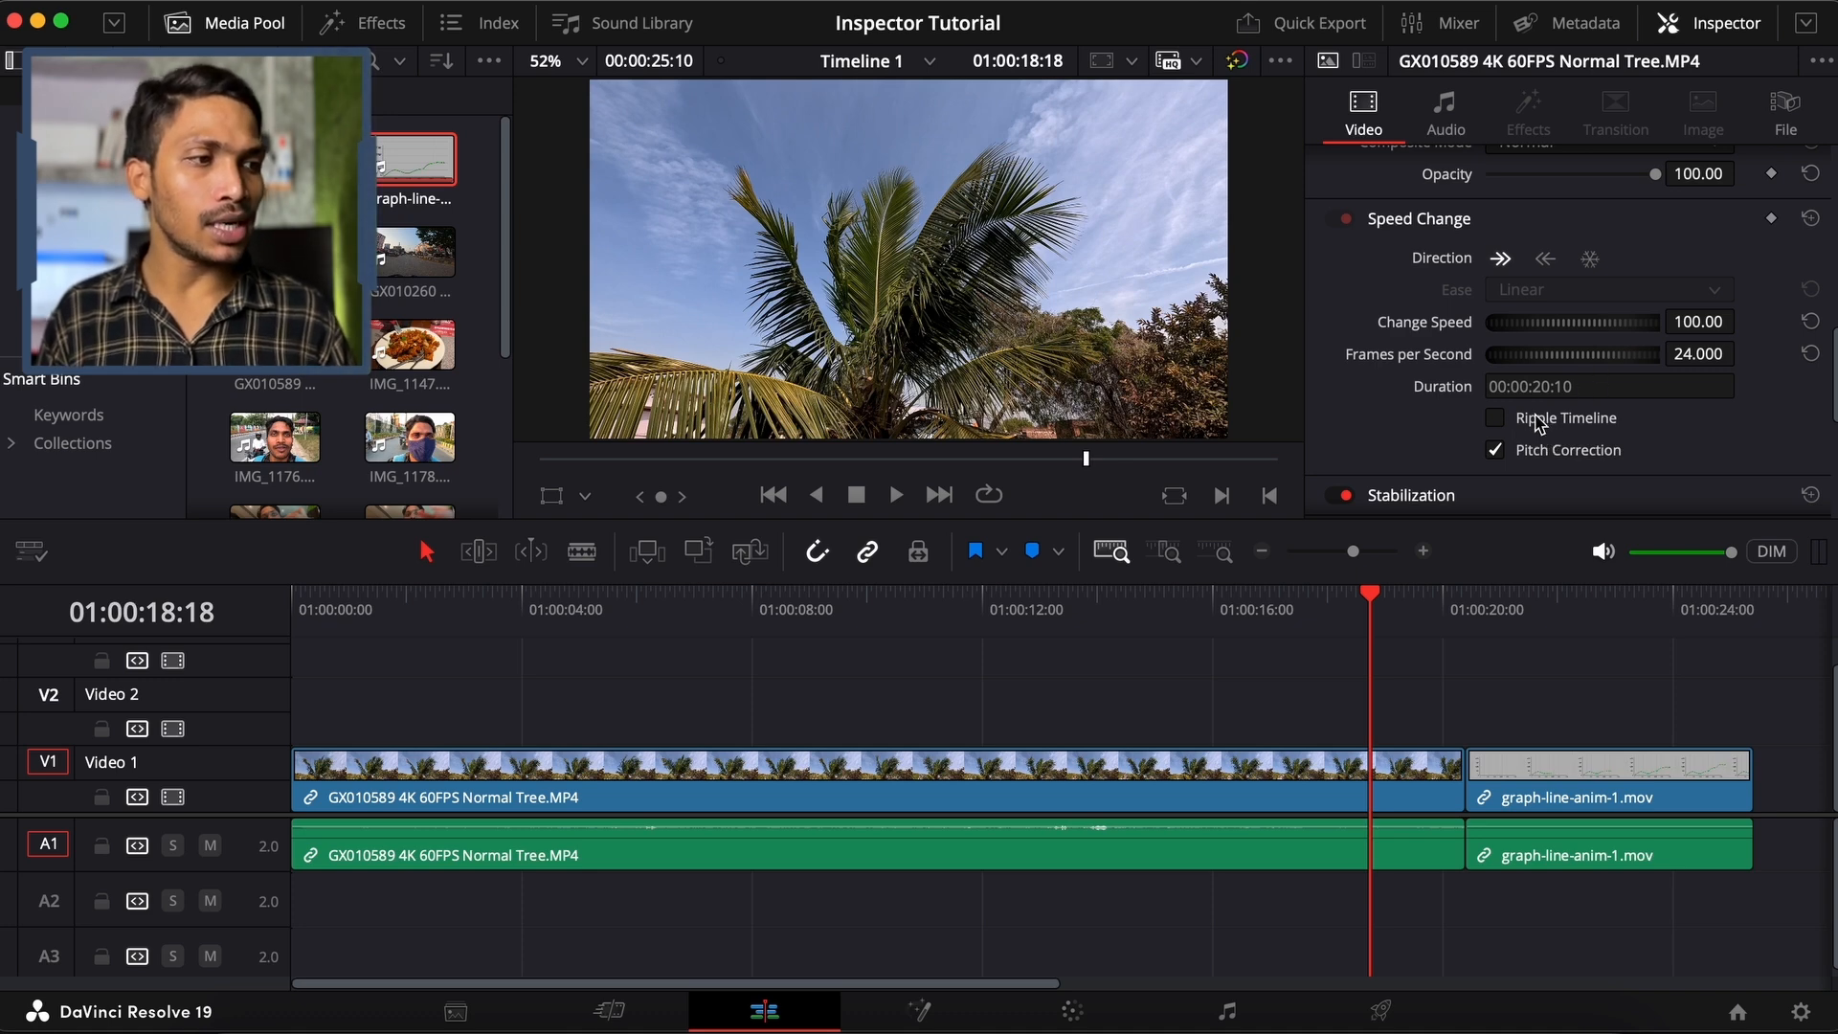
# Try a Change Speed of 136 on the tree clip with Ripple Timeline off, and undo the change
pyautogui.moveTo(1542, 329); pyautogui.dragTo(1636, 329)
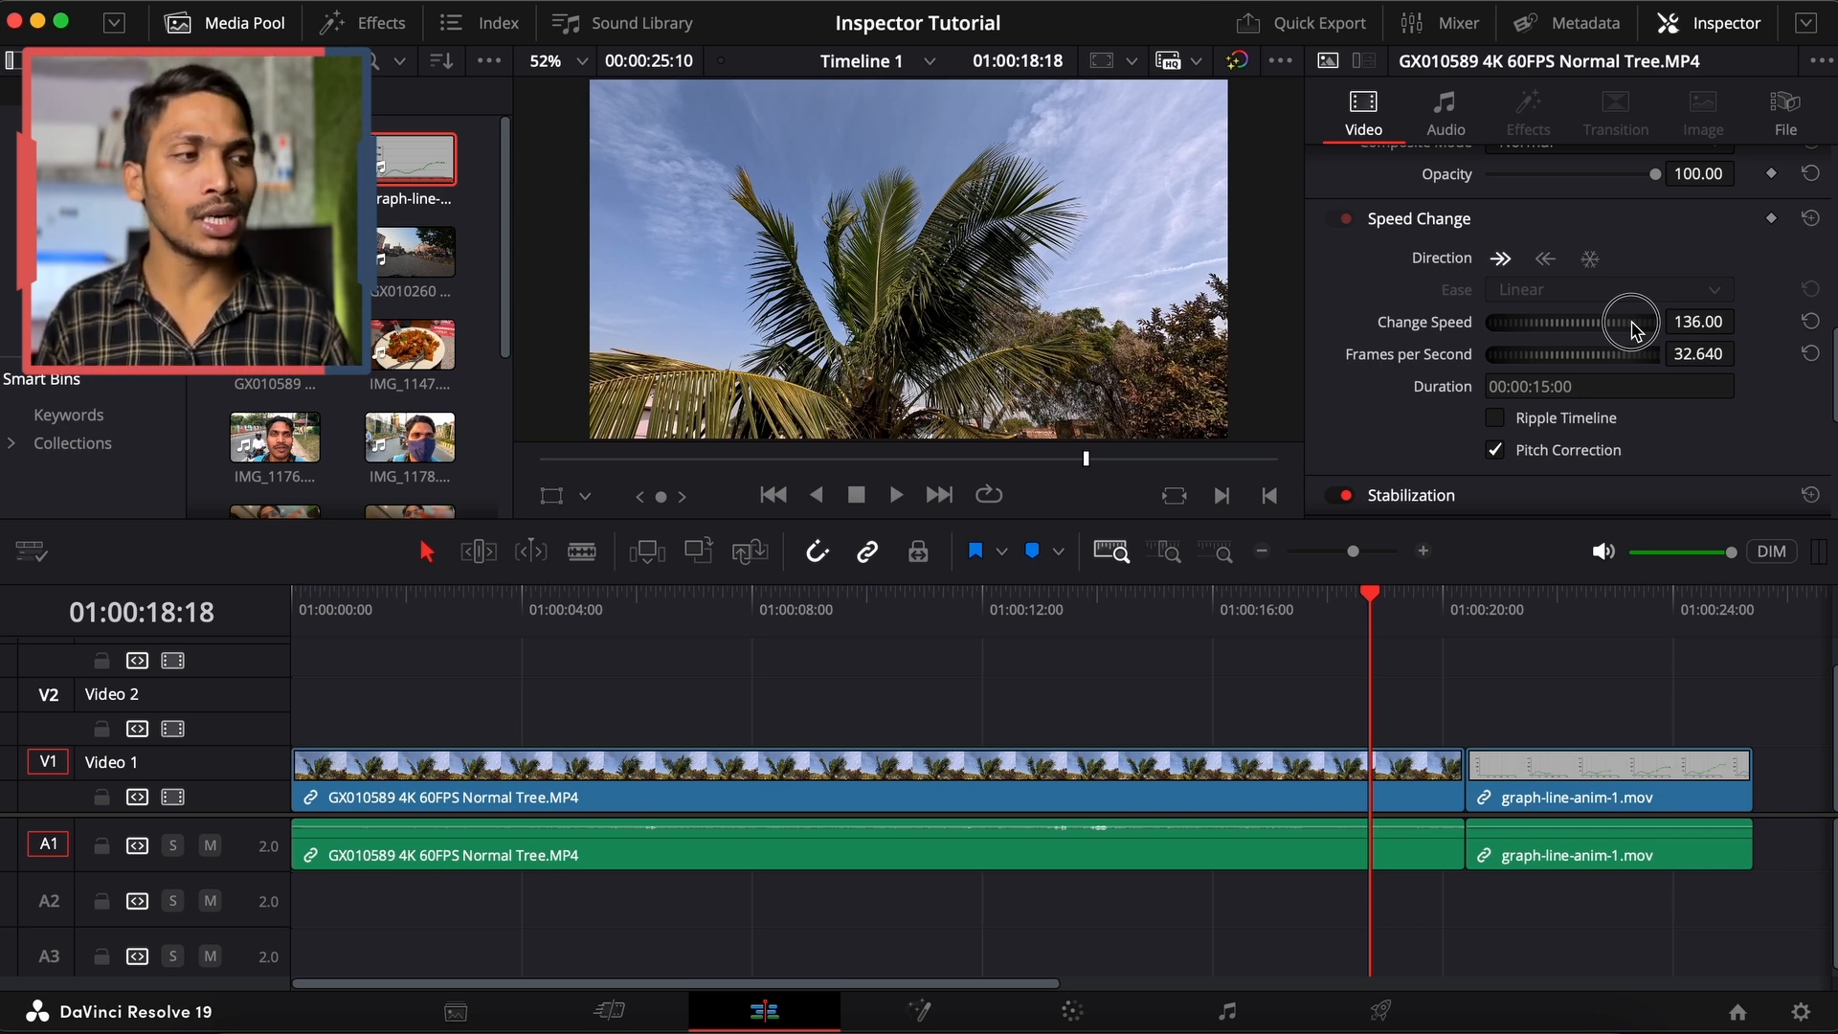
pyautogui.click(1469, 669)
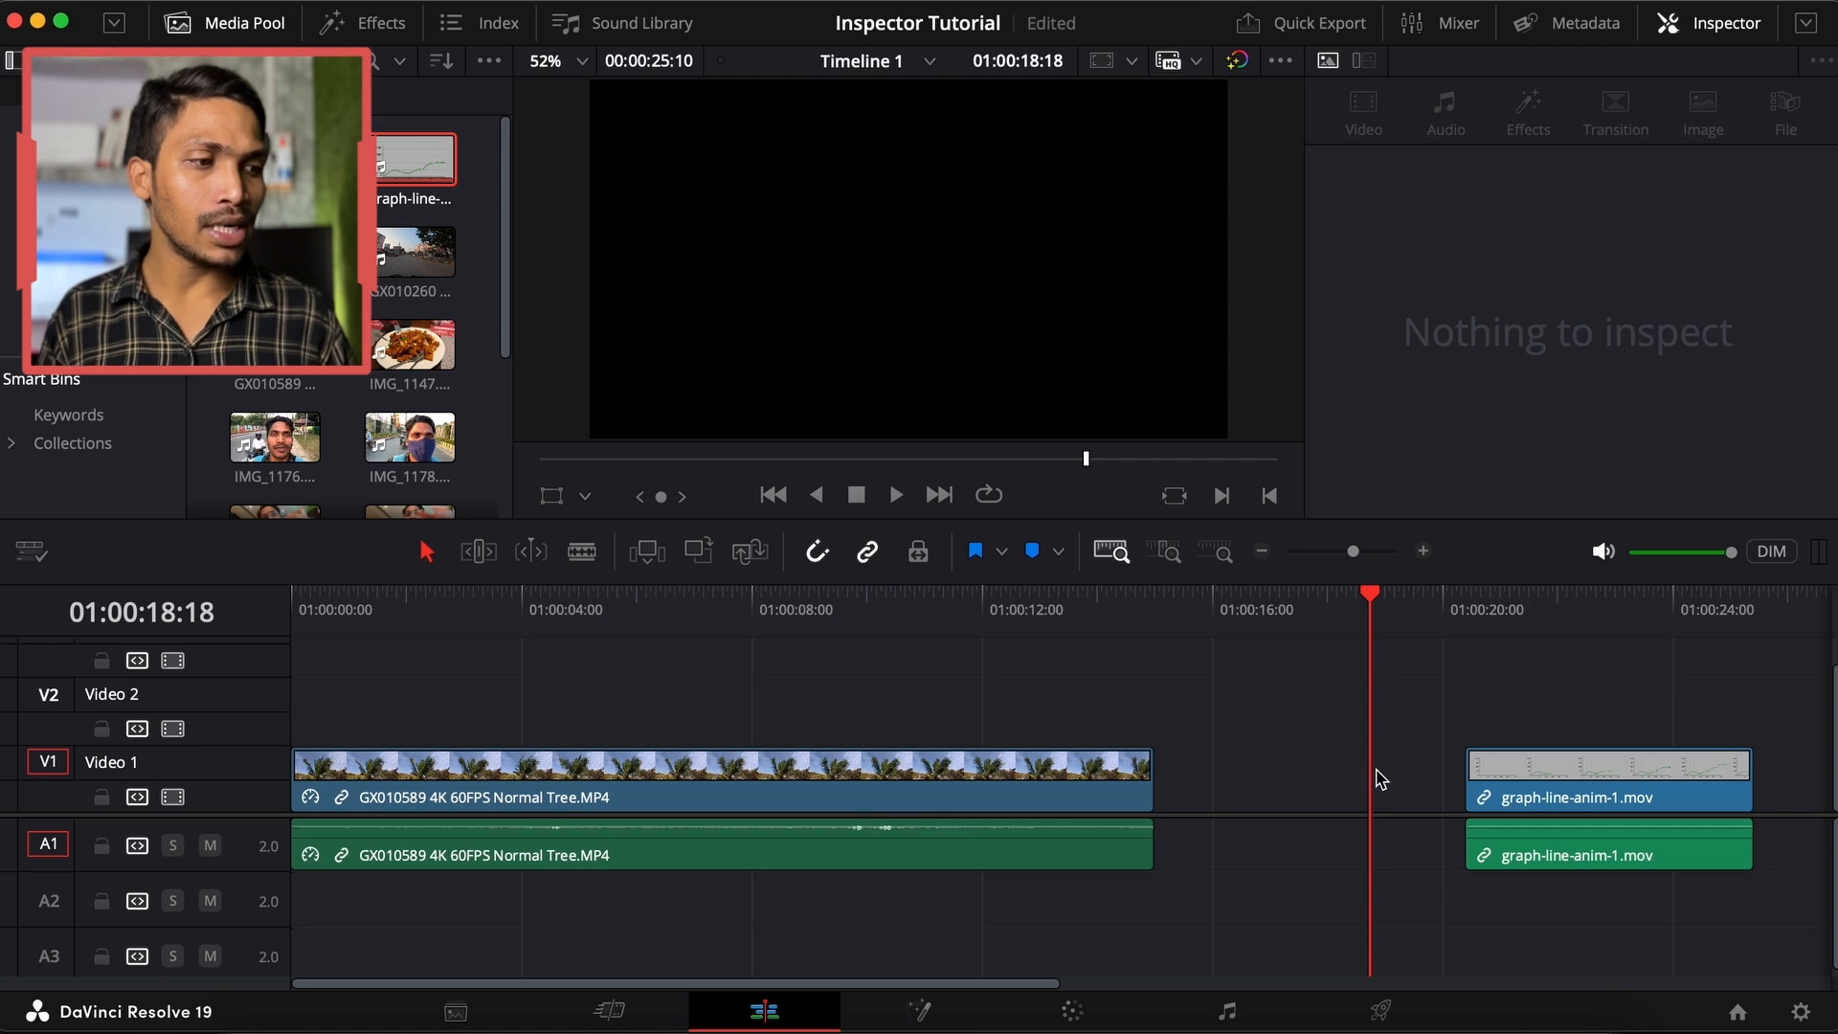
pyautogui.hotkey('ctrl', 'z')
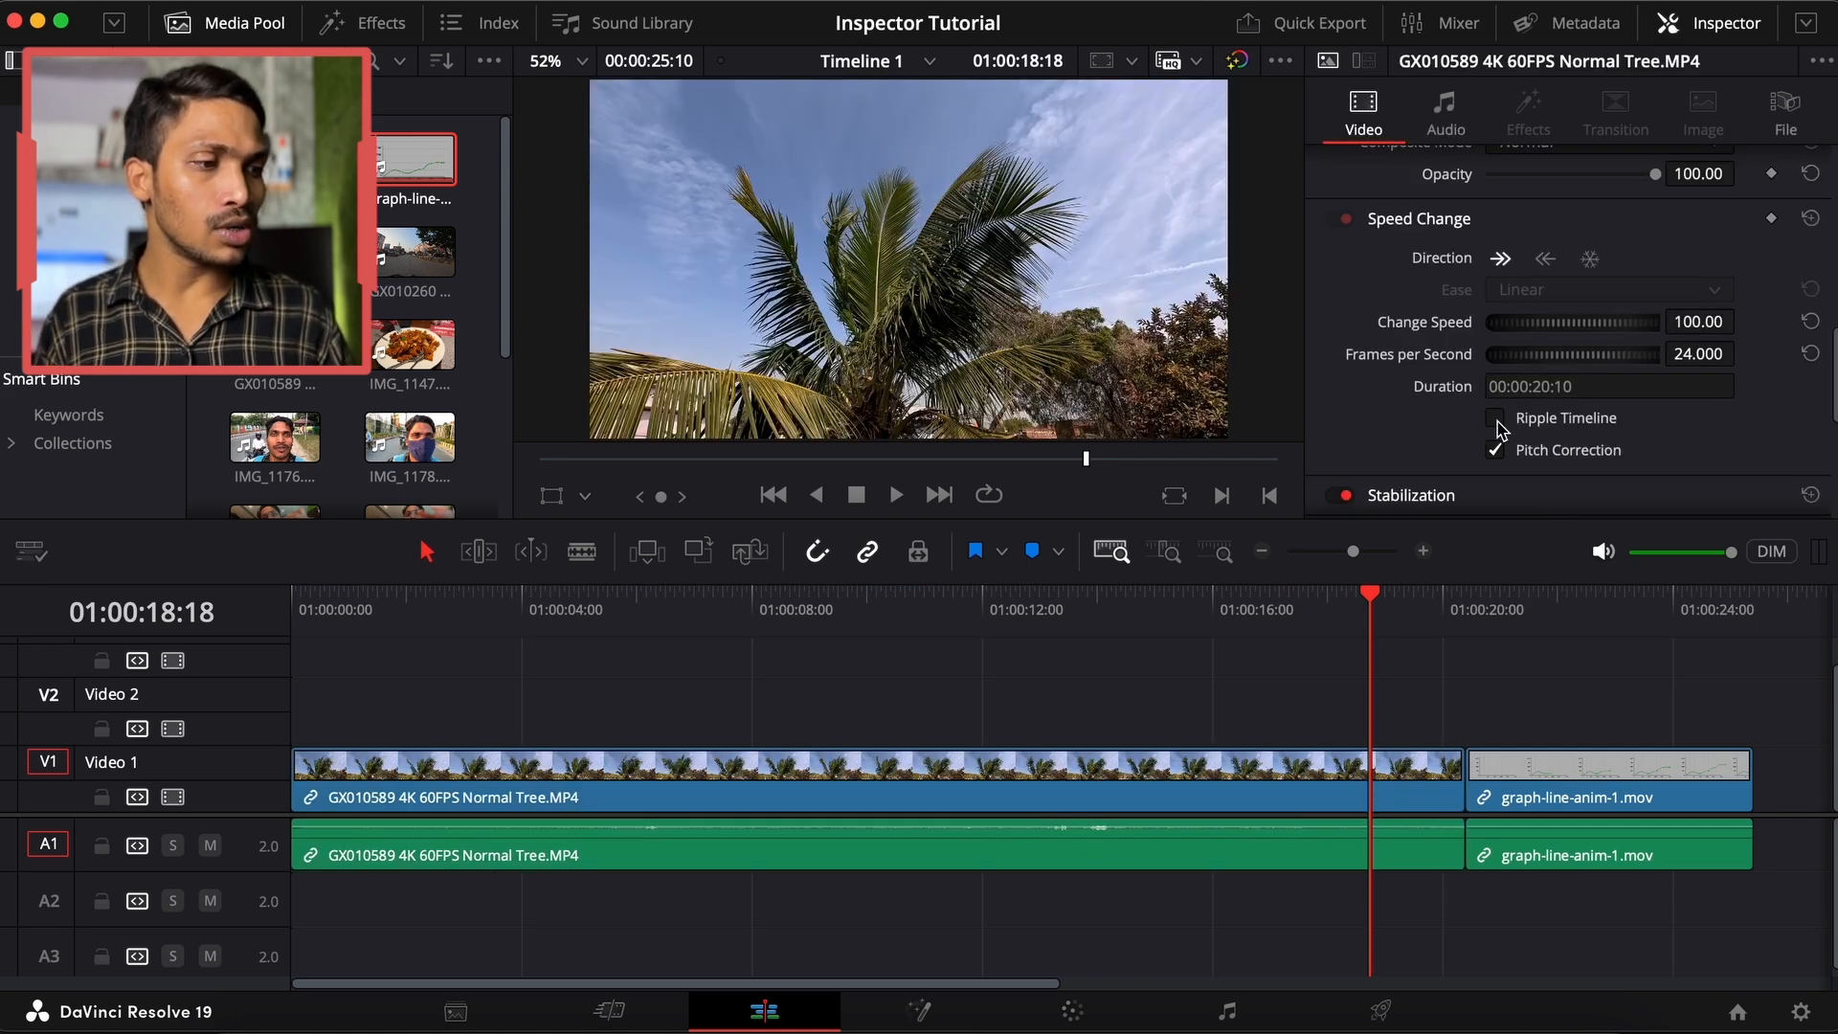
# Enable Ripple Timeline, try a faster Change Speed on the tree clip, and undo the change
pyautogui.click(1496, 420)
pyautogui.moveTo(1547, 335); pyautogui.dragTo(1616, 337)
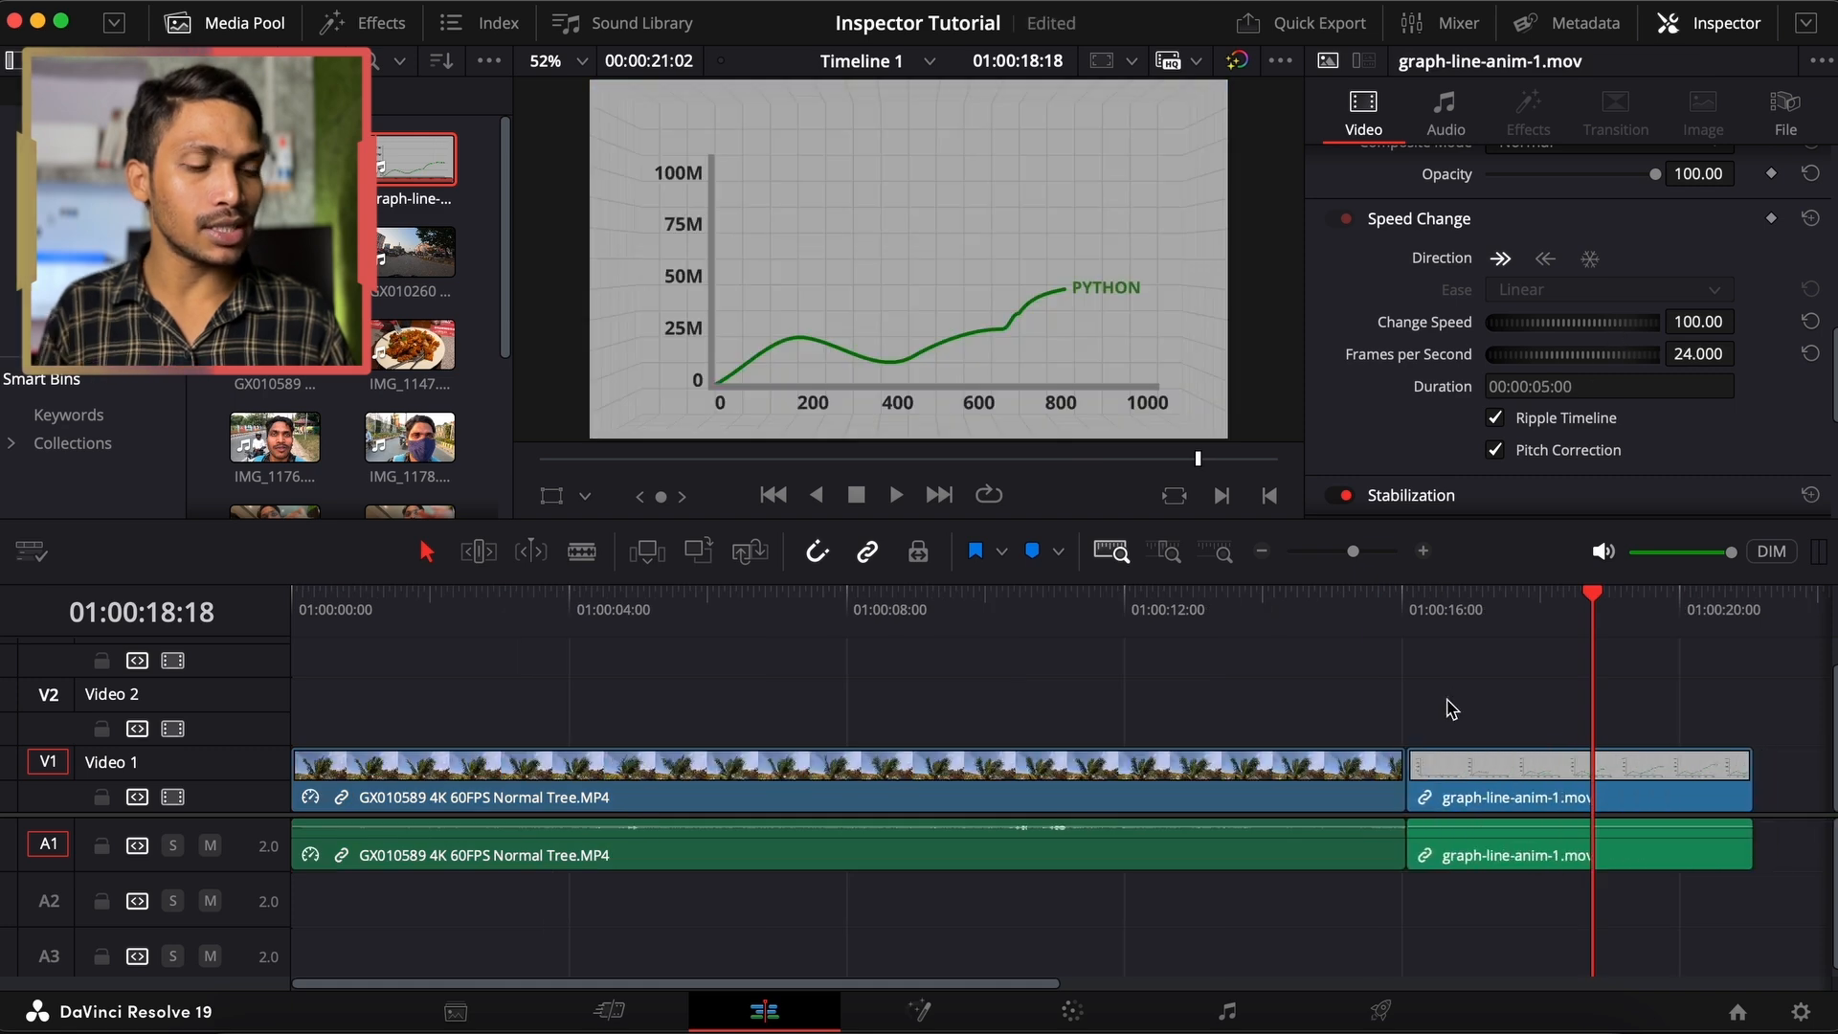
pyautogui.hotkey('ctrl', 'z')
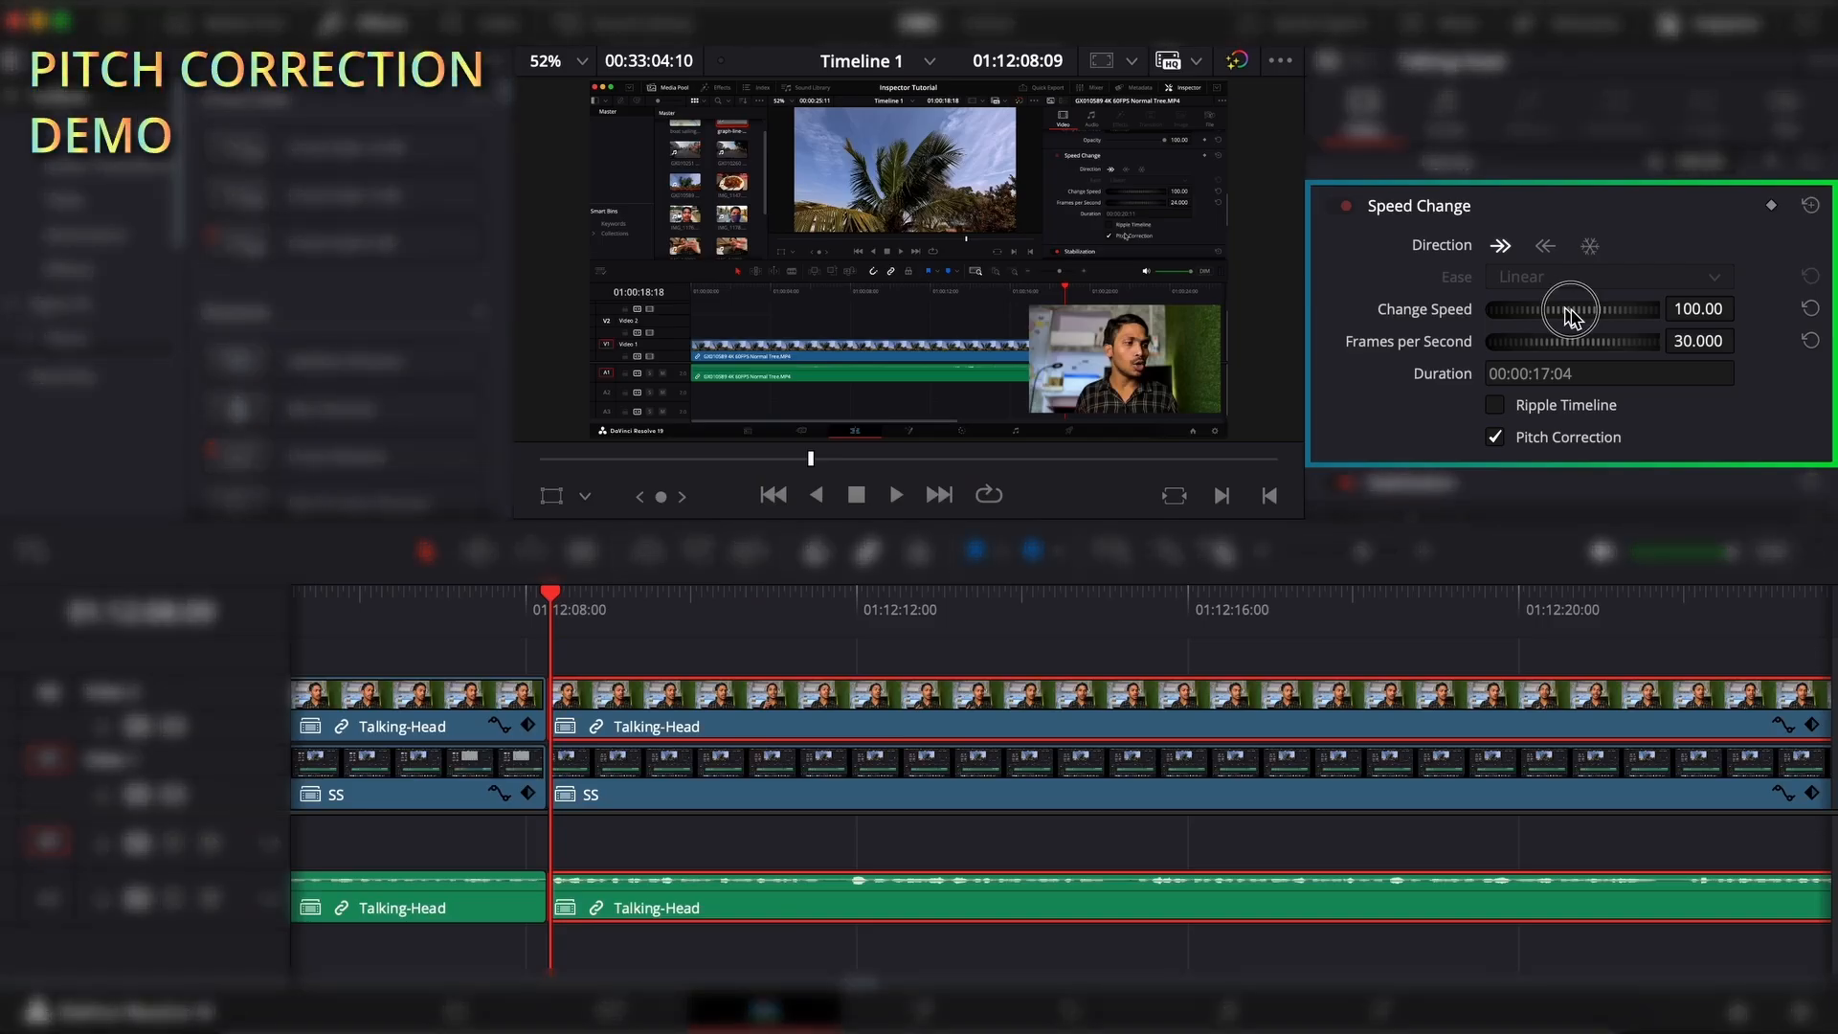
# Set the Talking-Head clip's Change Speed to 136 with Pitch Correction on, play it, and reset the speed
pyautogui.moveTo(1563, 308); pyautogui.dragTo(1650, 316)
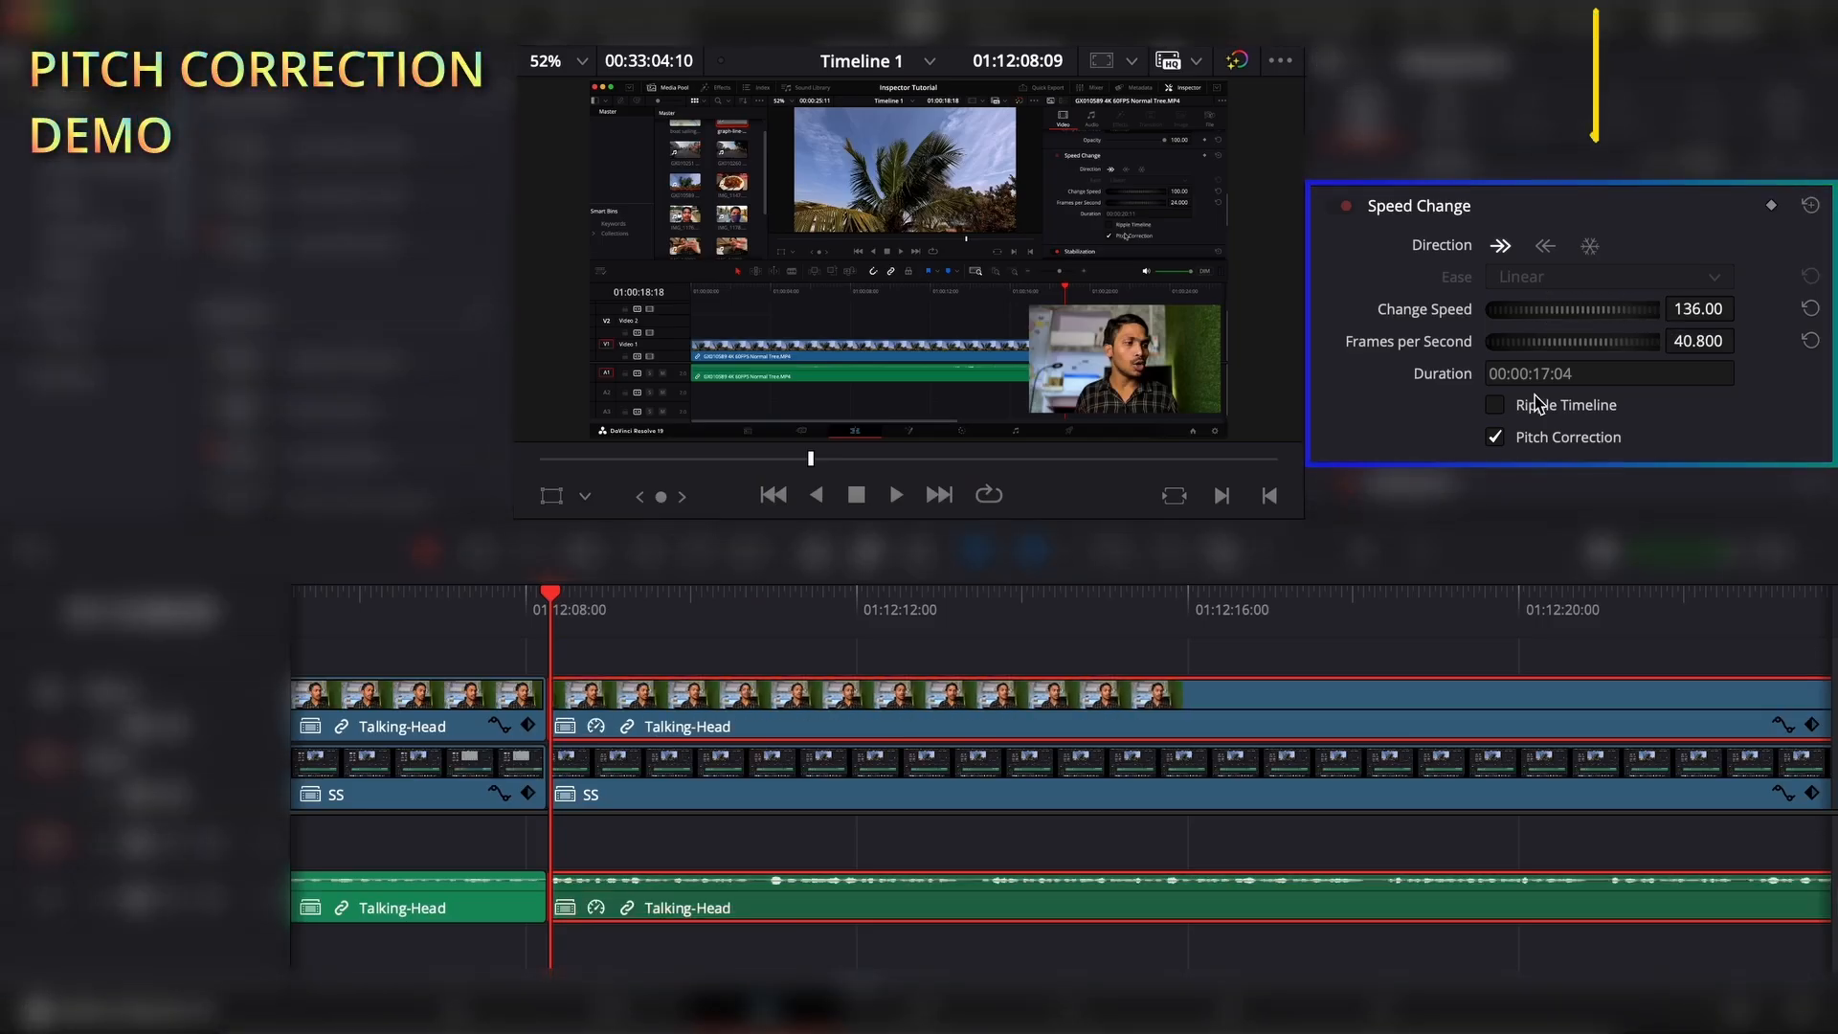
pyautogui.press('space')
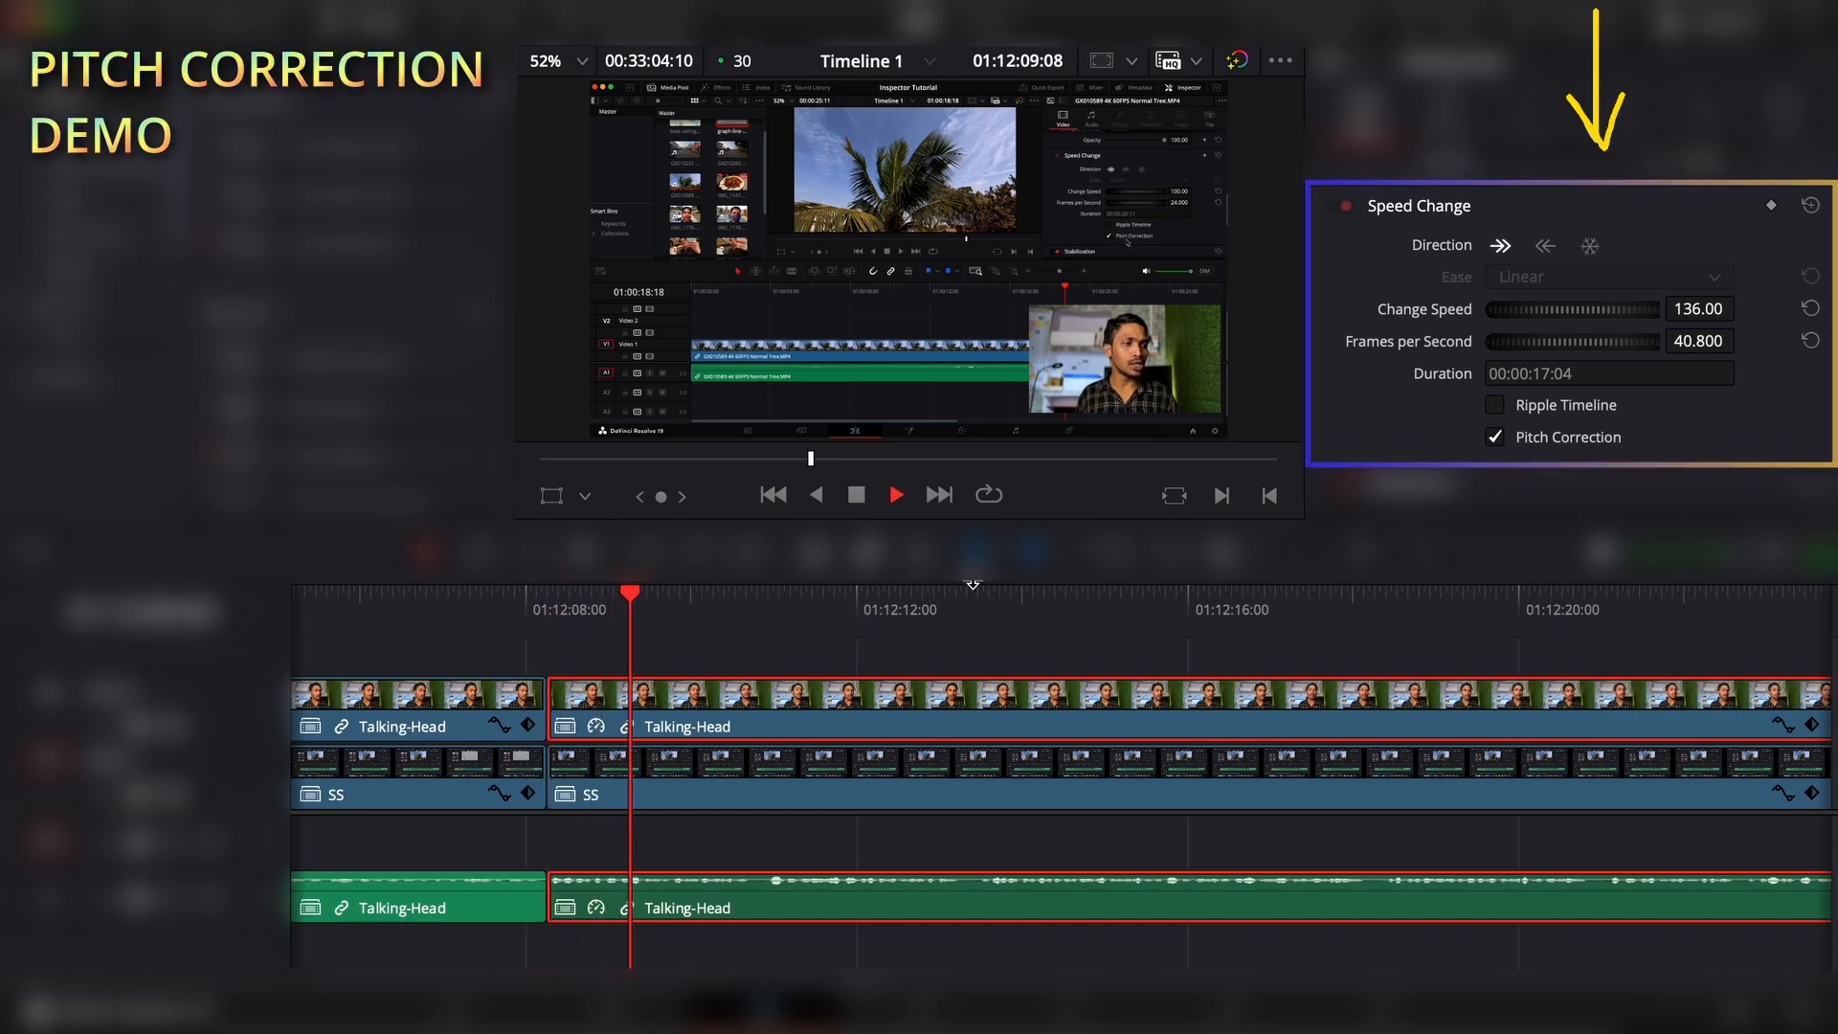
pyautogui.press('space')
pyautogui.click(1810, 308)
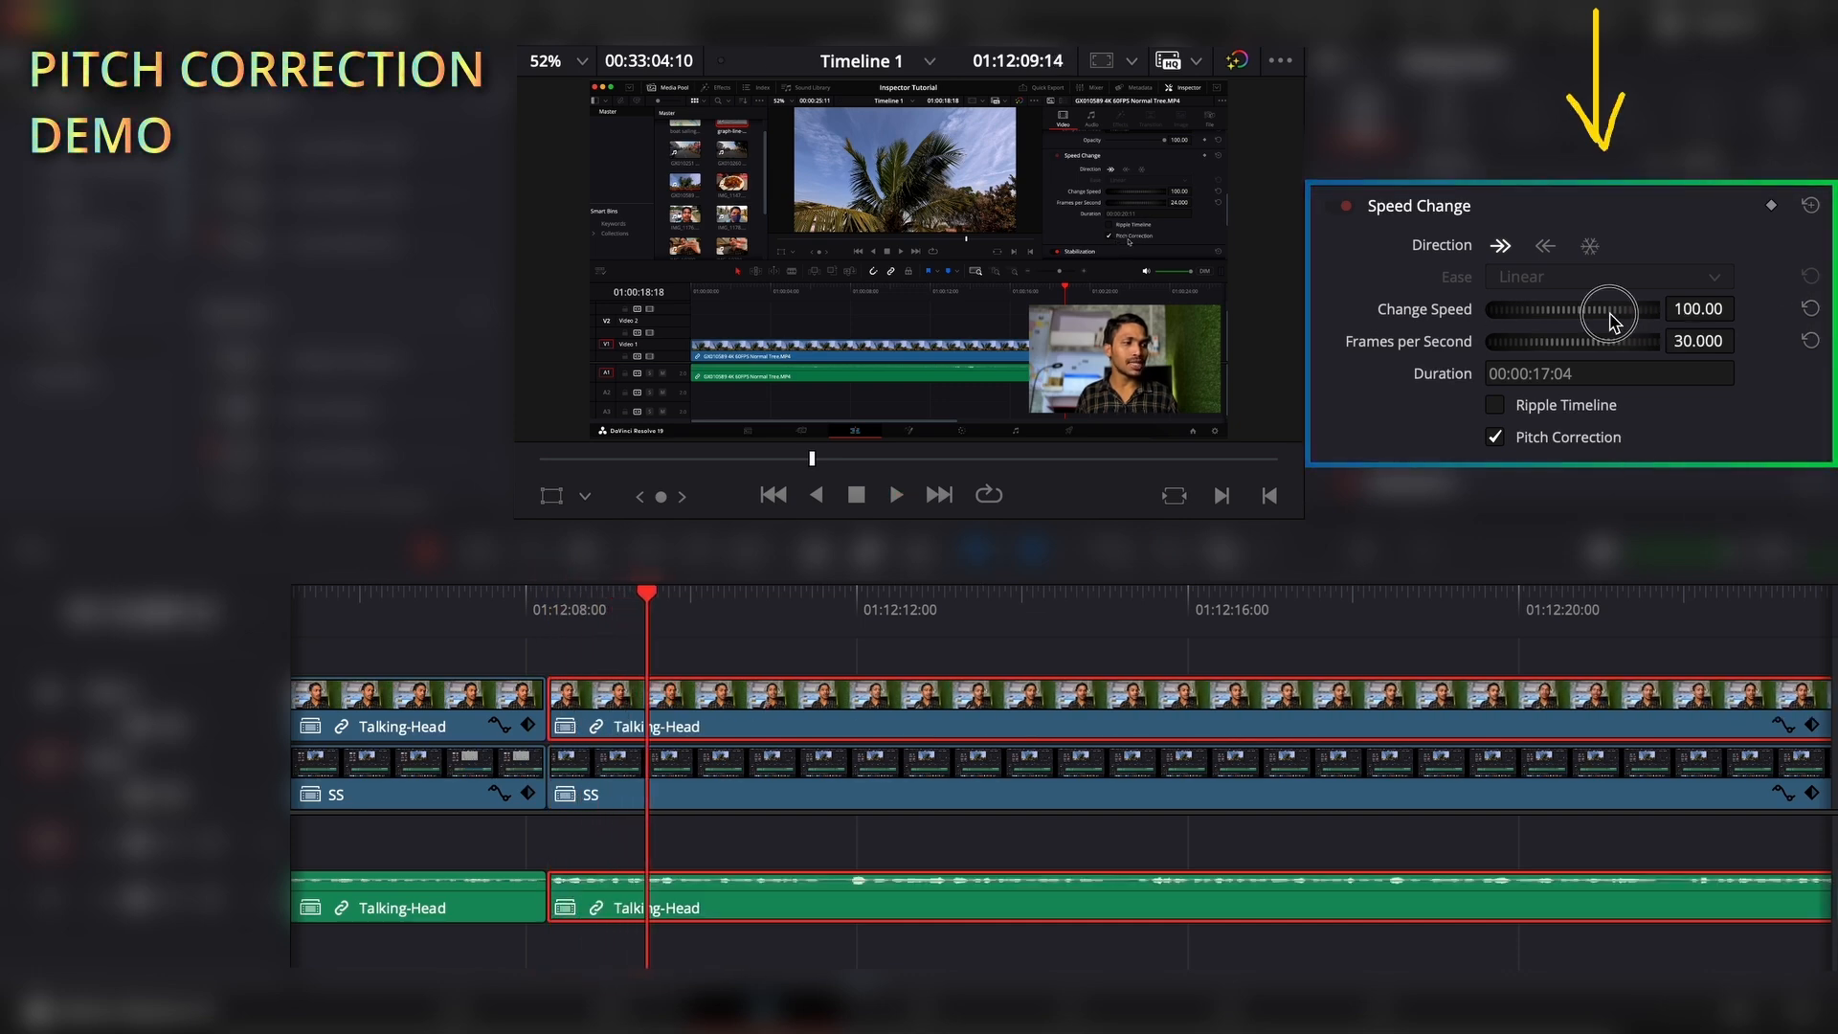
# Play the Talking-Head clip at a Change Speed of 76 with Pitch Correction on, and reset the speed
pyautogui.press('space')
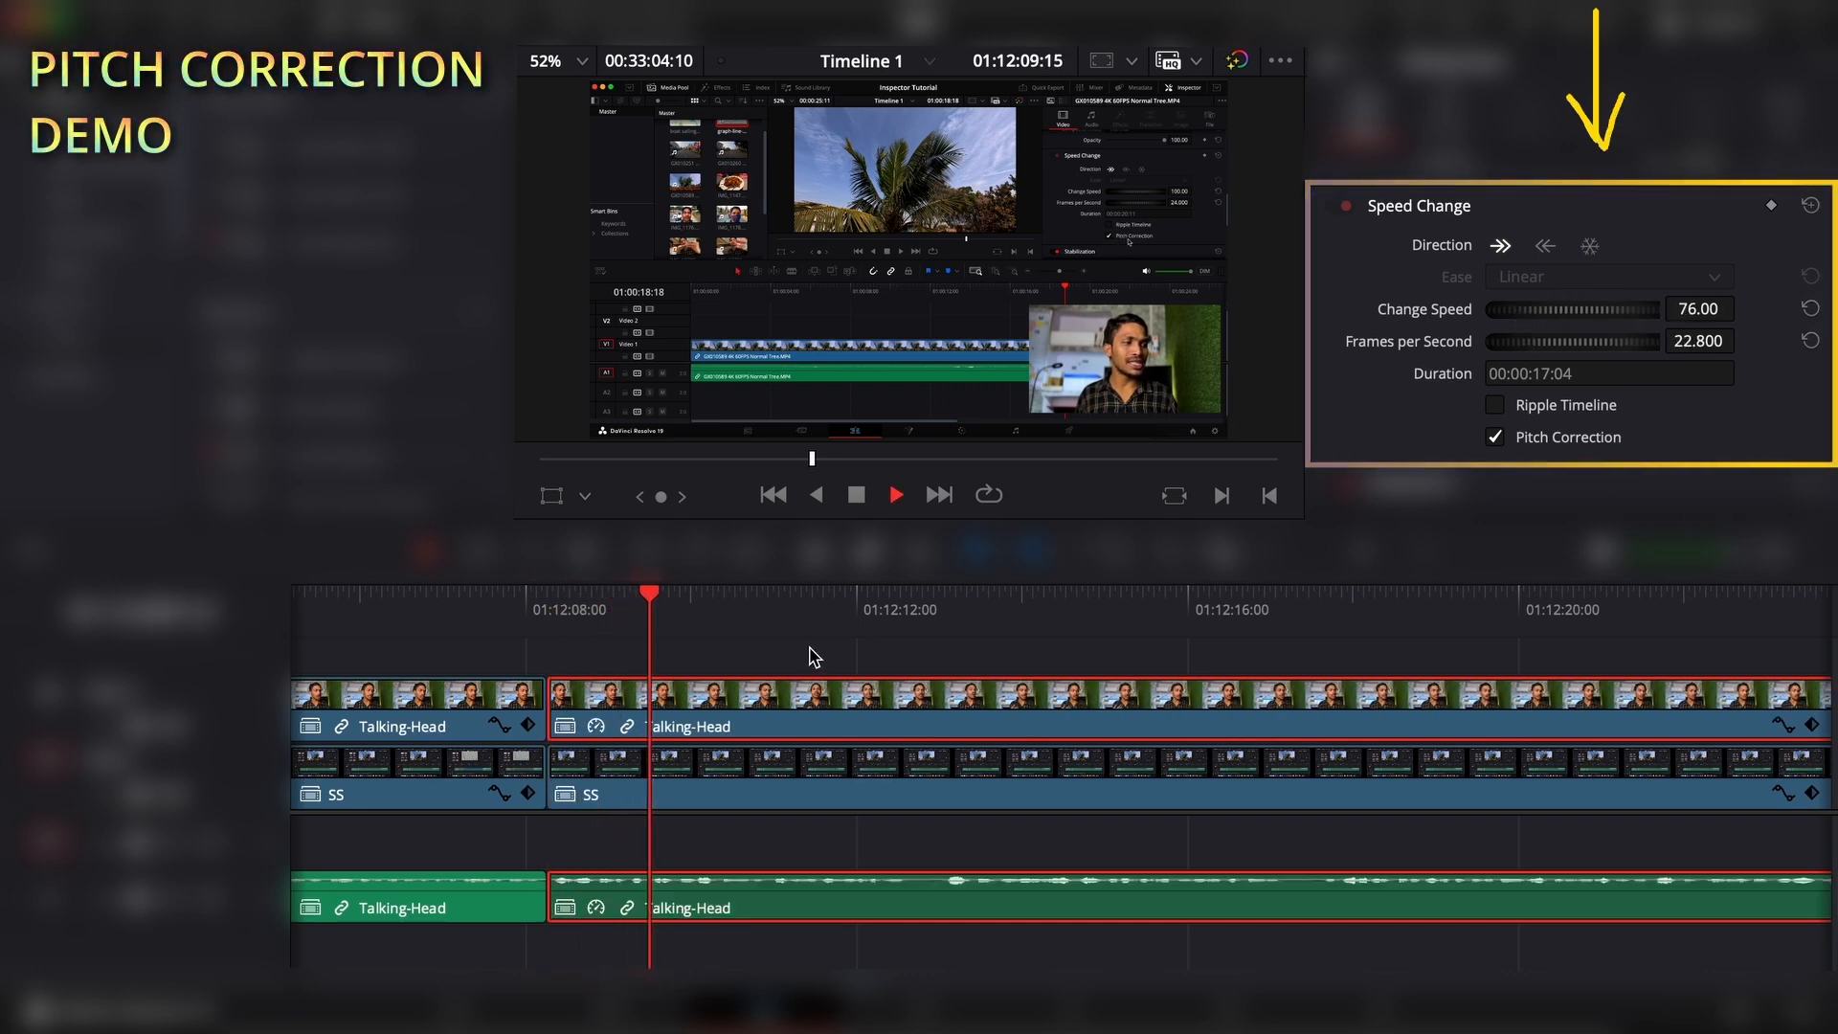
pyautogui.press('space')
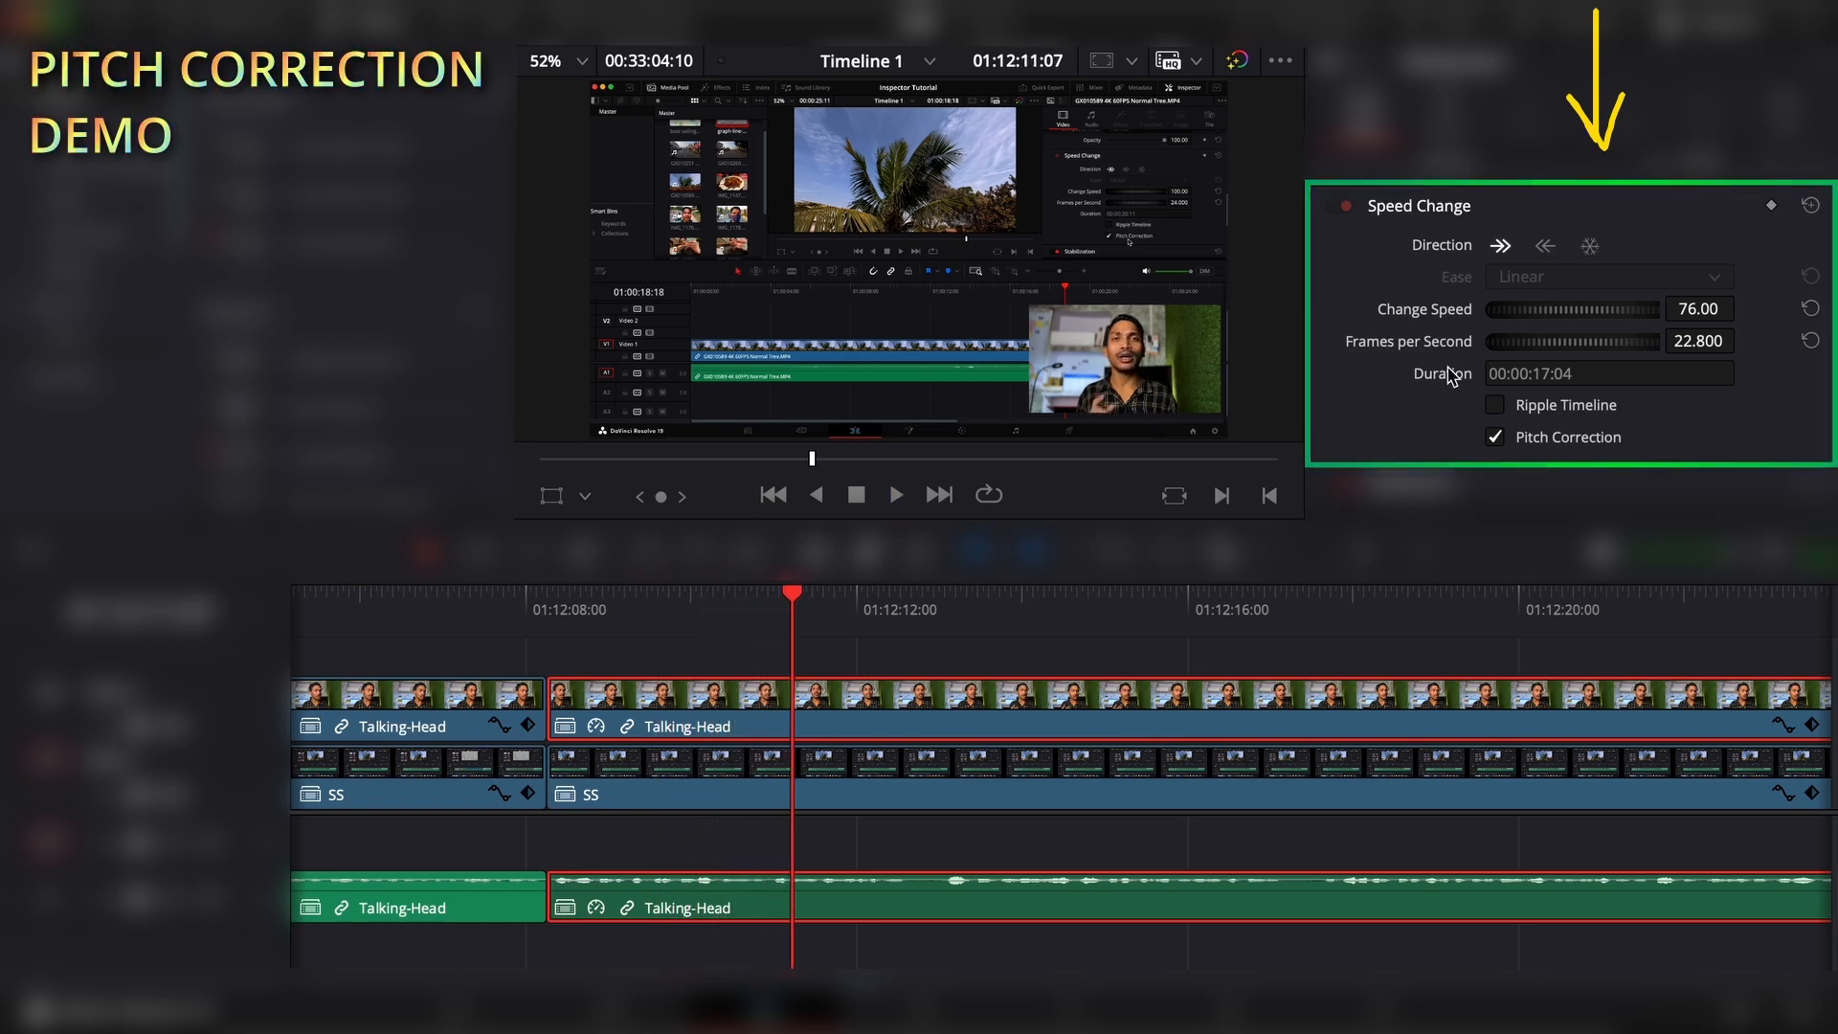
pyautogui.click(1808, 310)
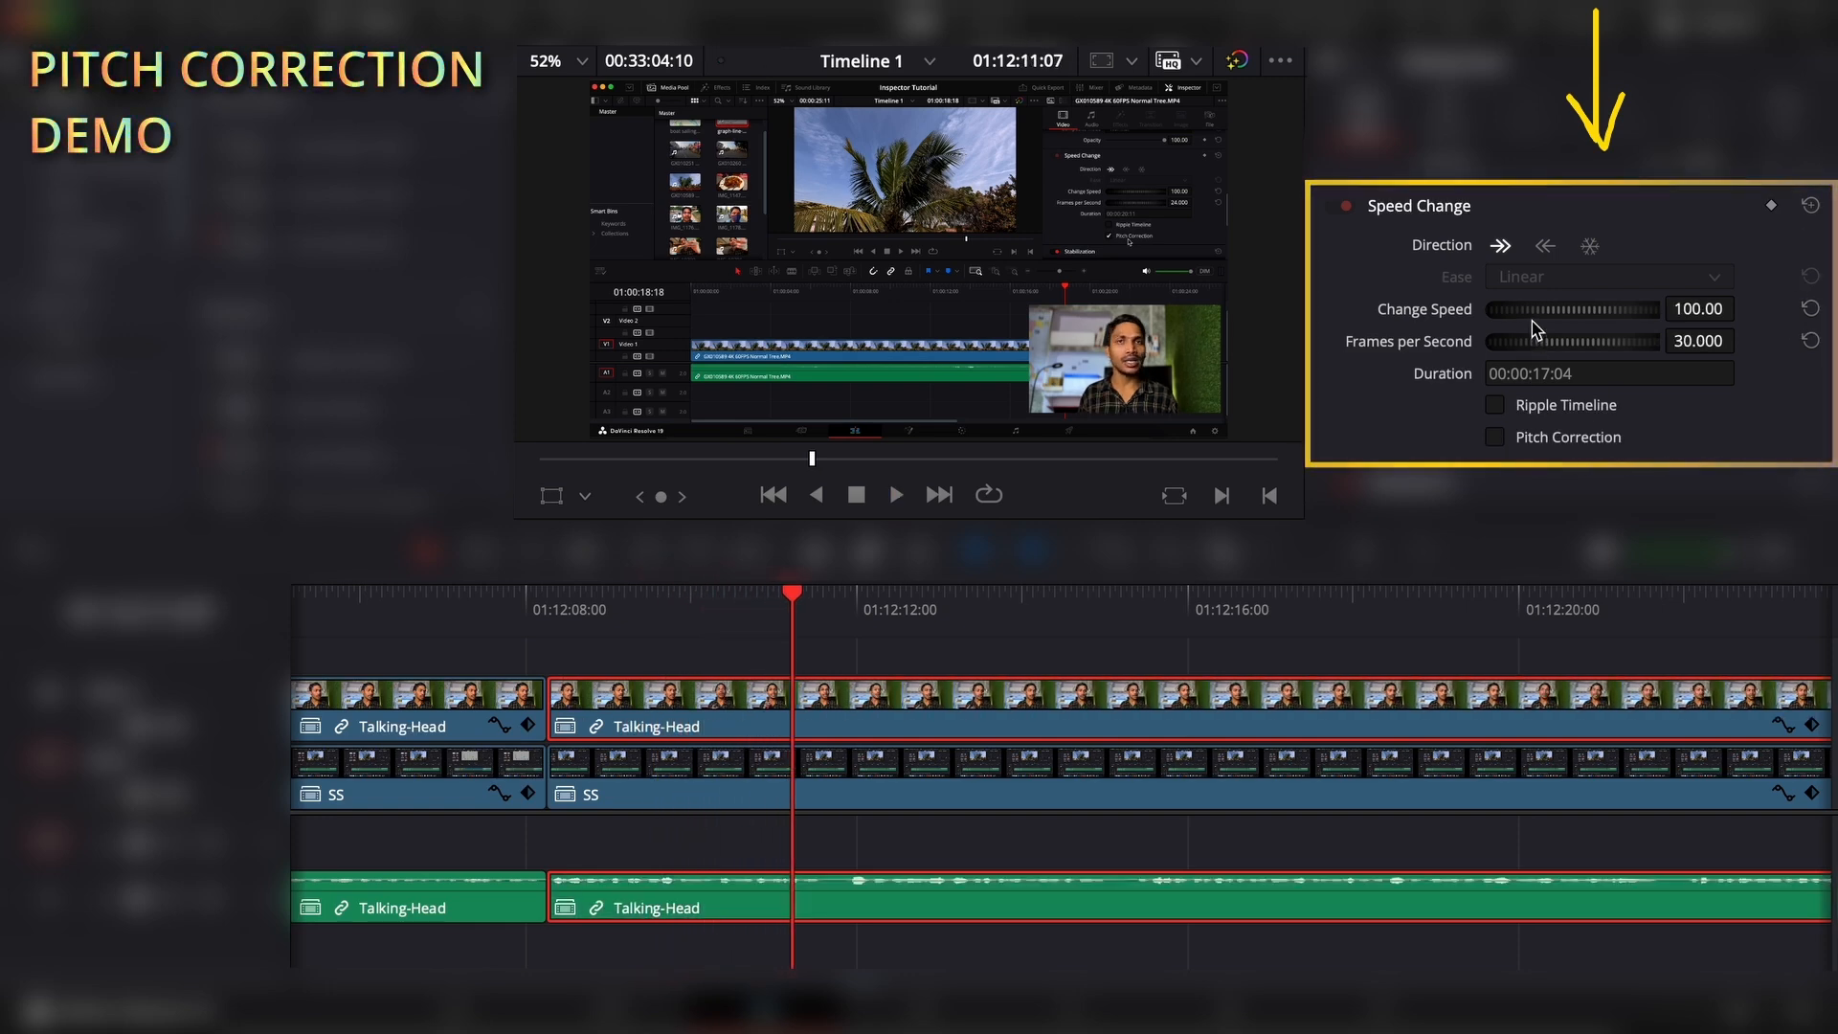
# With Pitch Correction off, set the Talking-Head clip's Change Speed to 137, play it, and reset the speed
pyautogui.moveTo(1621, 313); pyautogui.dragTo(1708, 303)
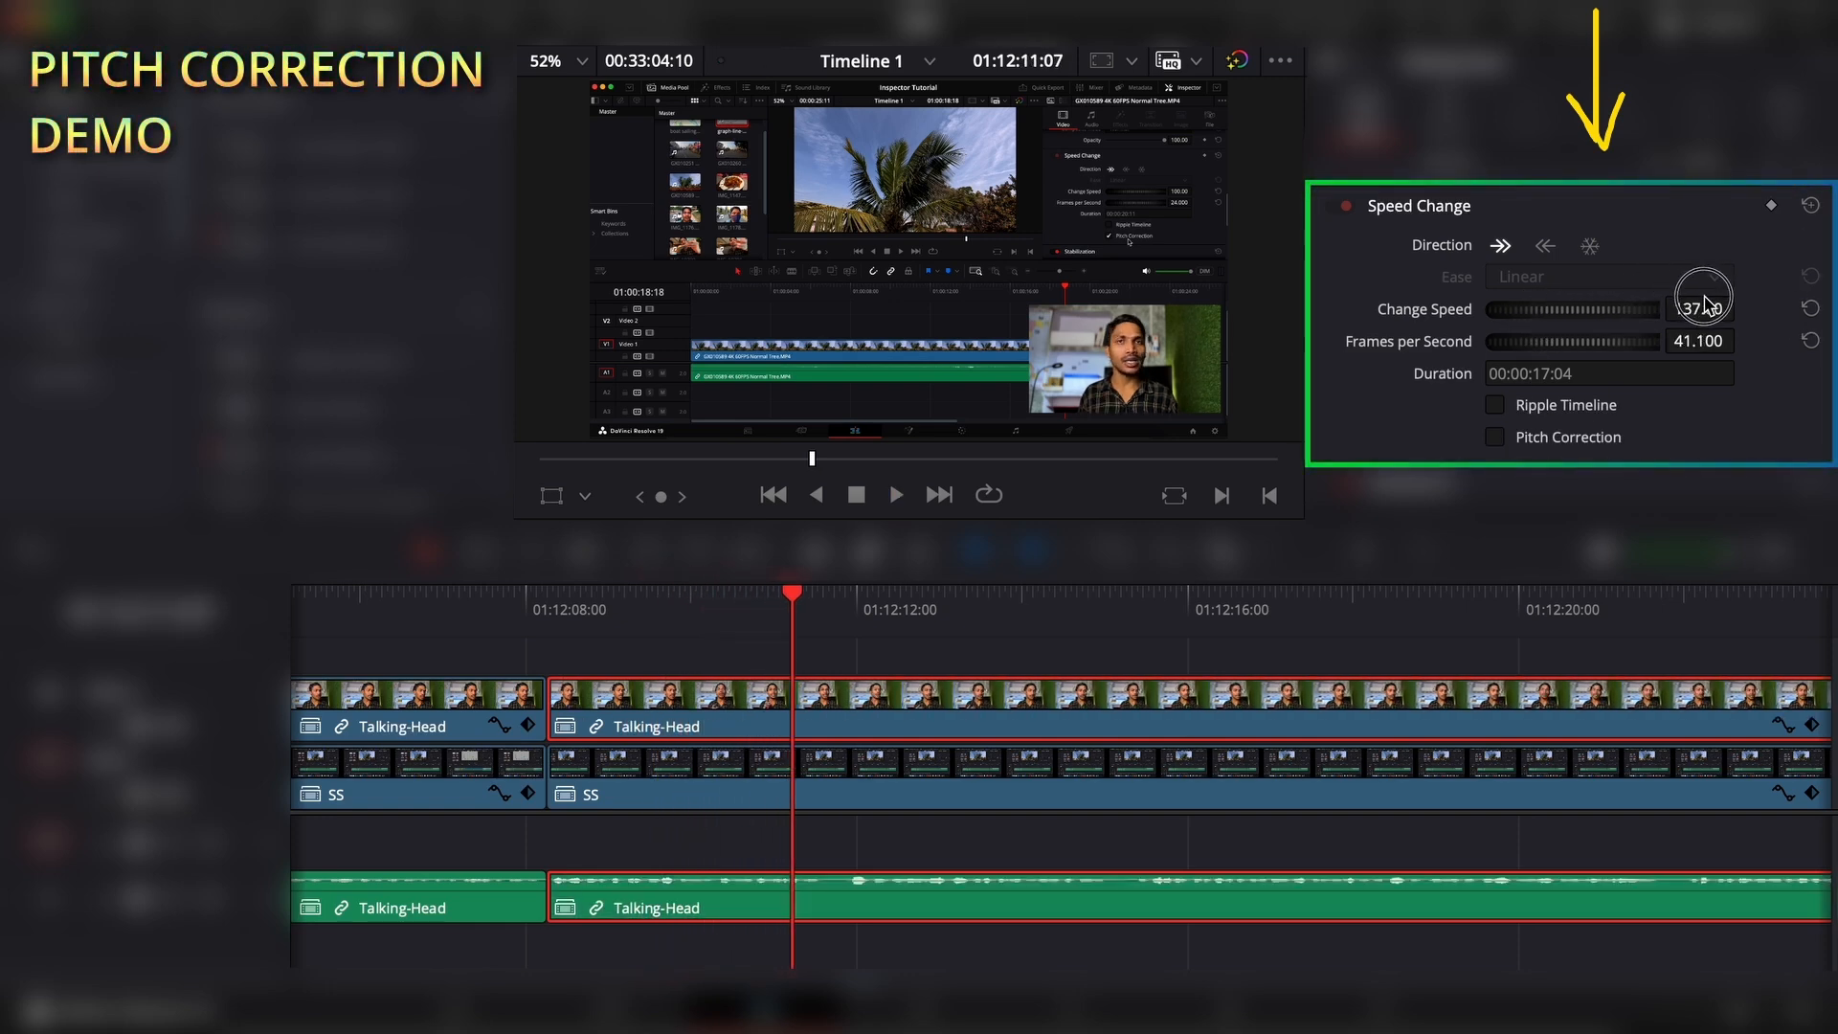
pyautogui.press('space')
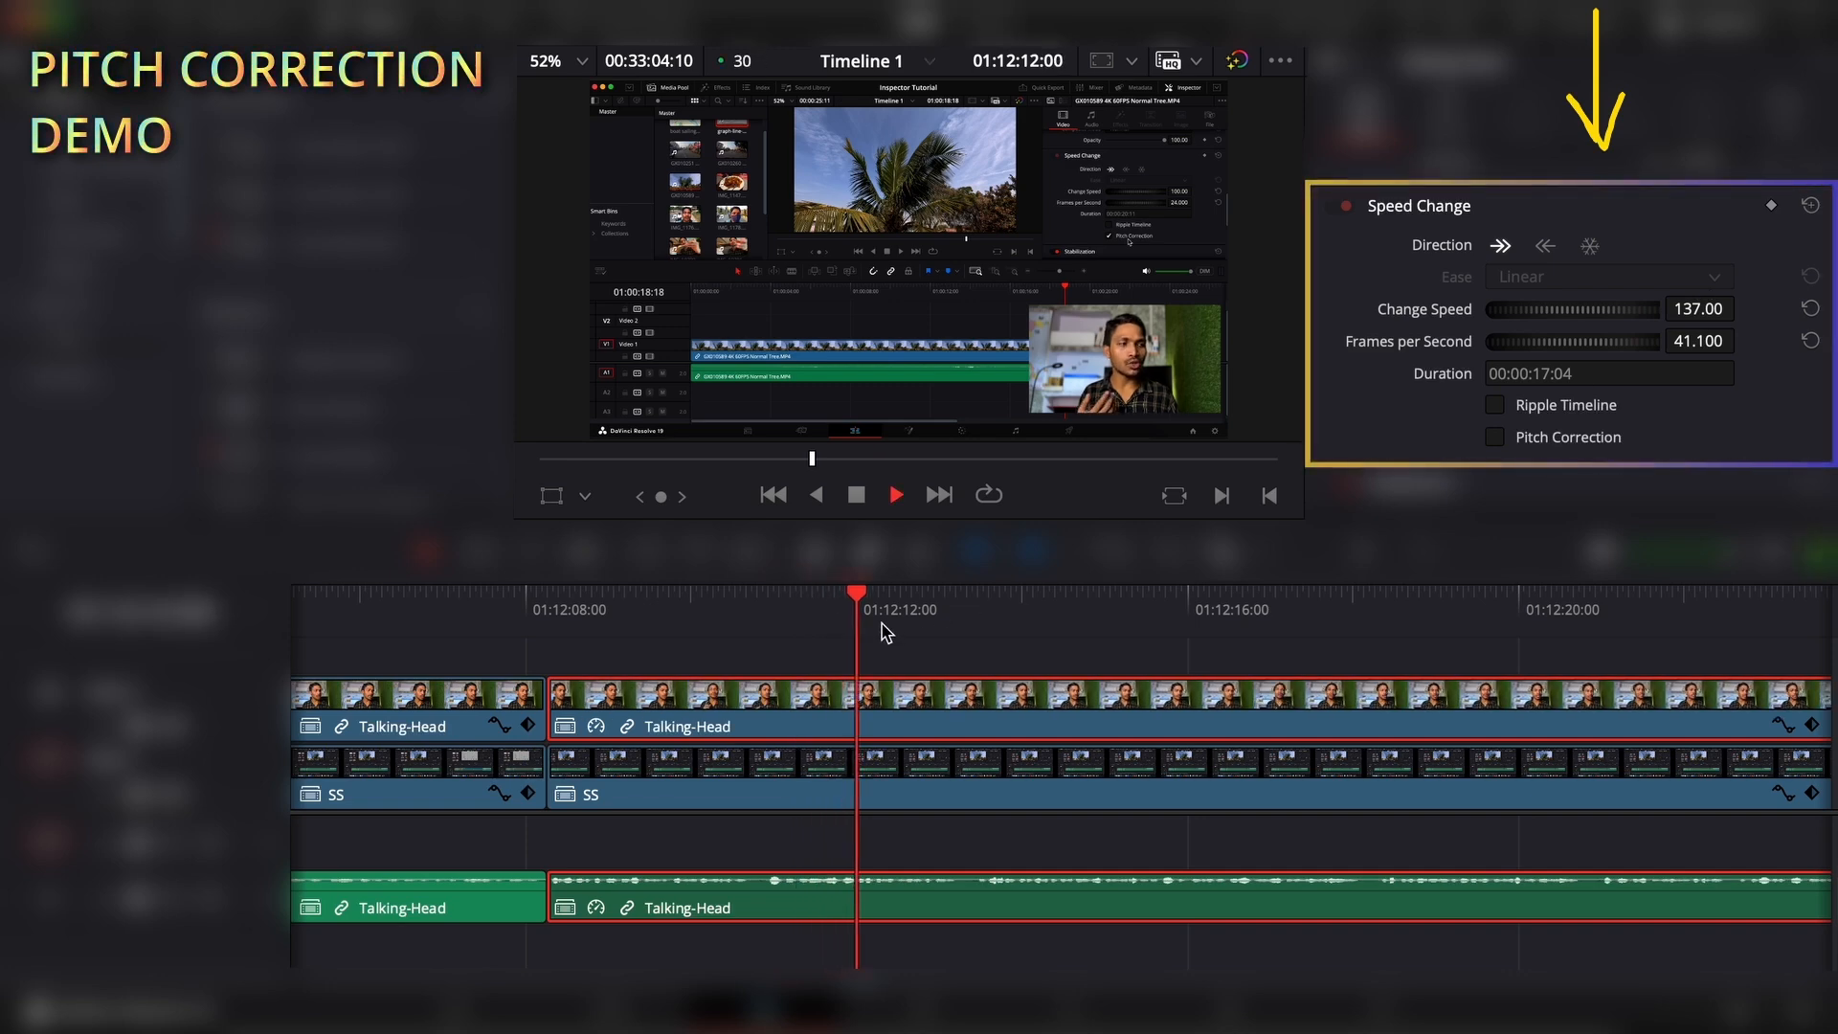
pyautogui.press('space')
pyautogui.click(1810, 308)
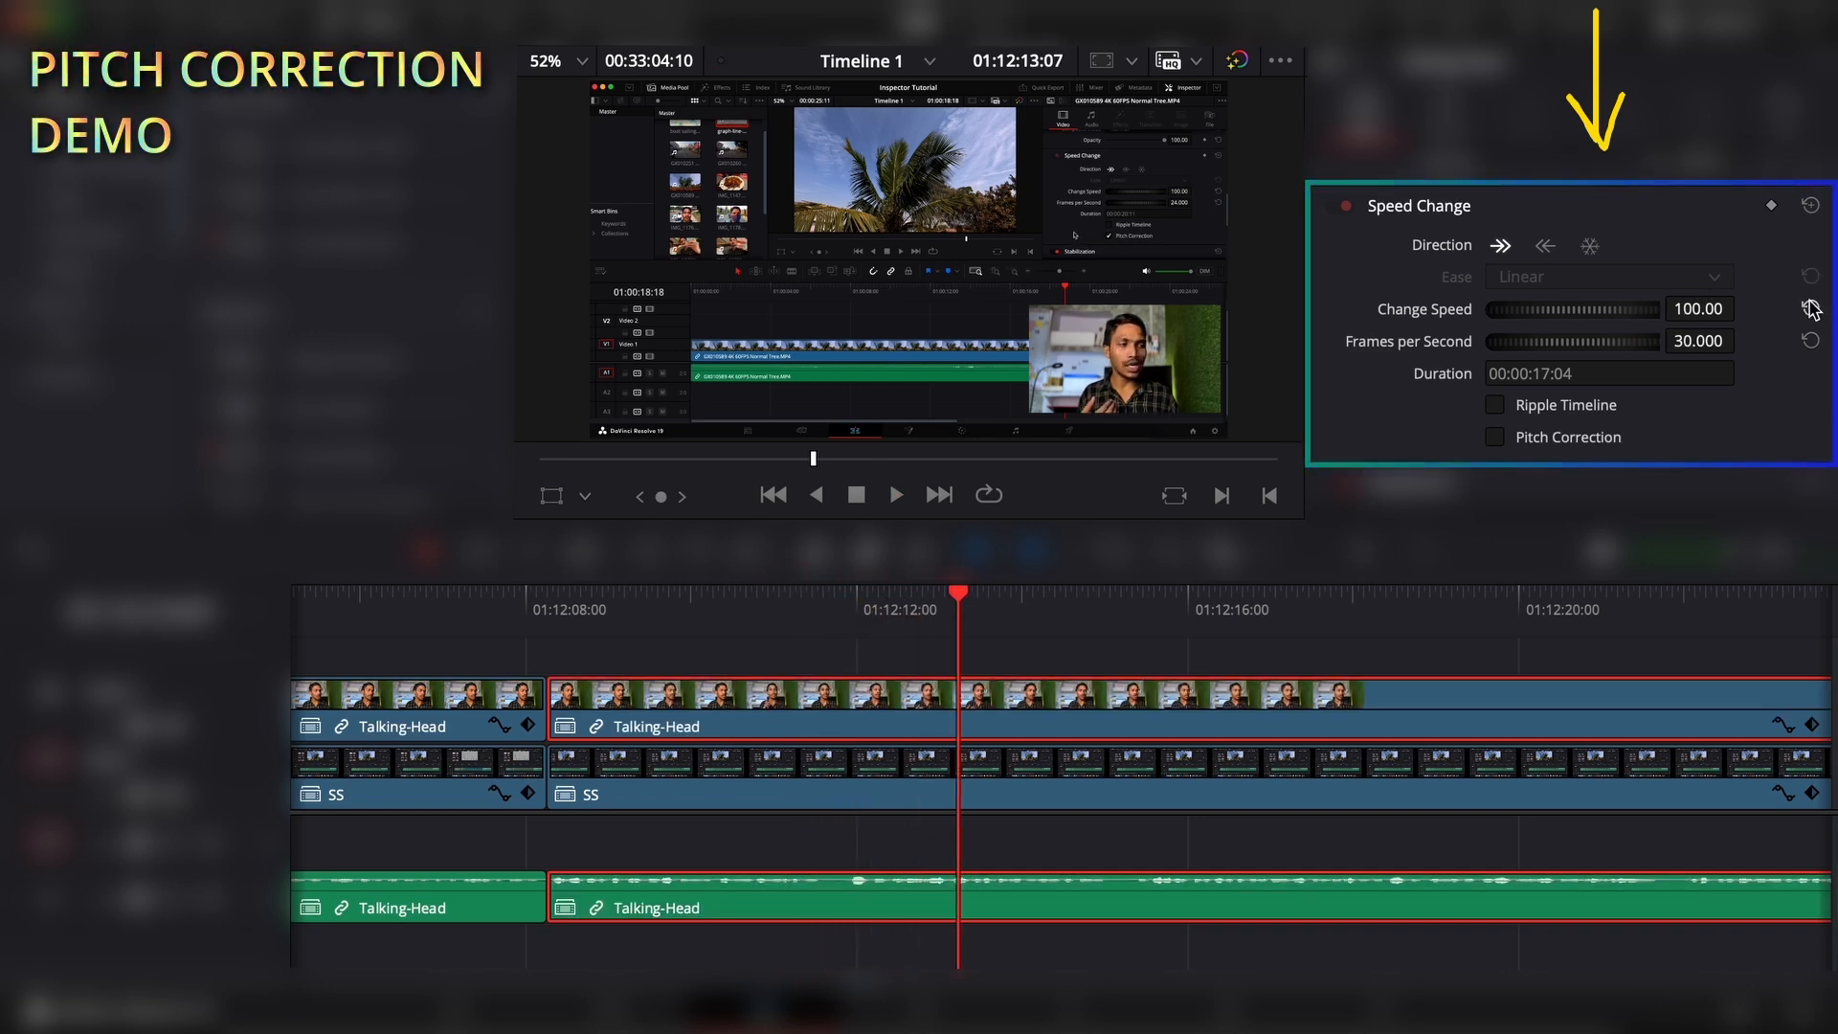
# Set the Talking-Head clip's Change Speed to 74 with Pitch Correction off and play it
pyautogui.moveTo(1541, 321); pyautogui.dragTo(1522, 310)
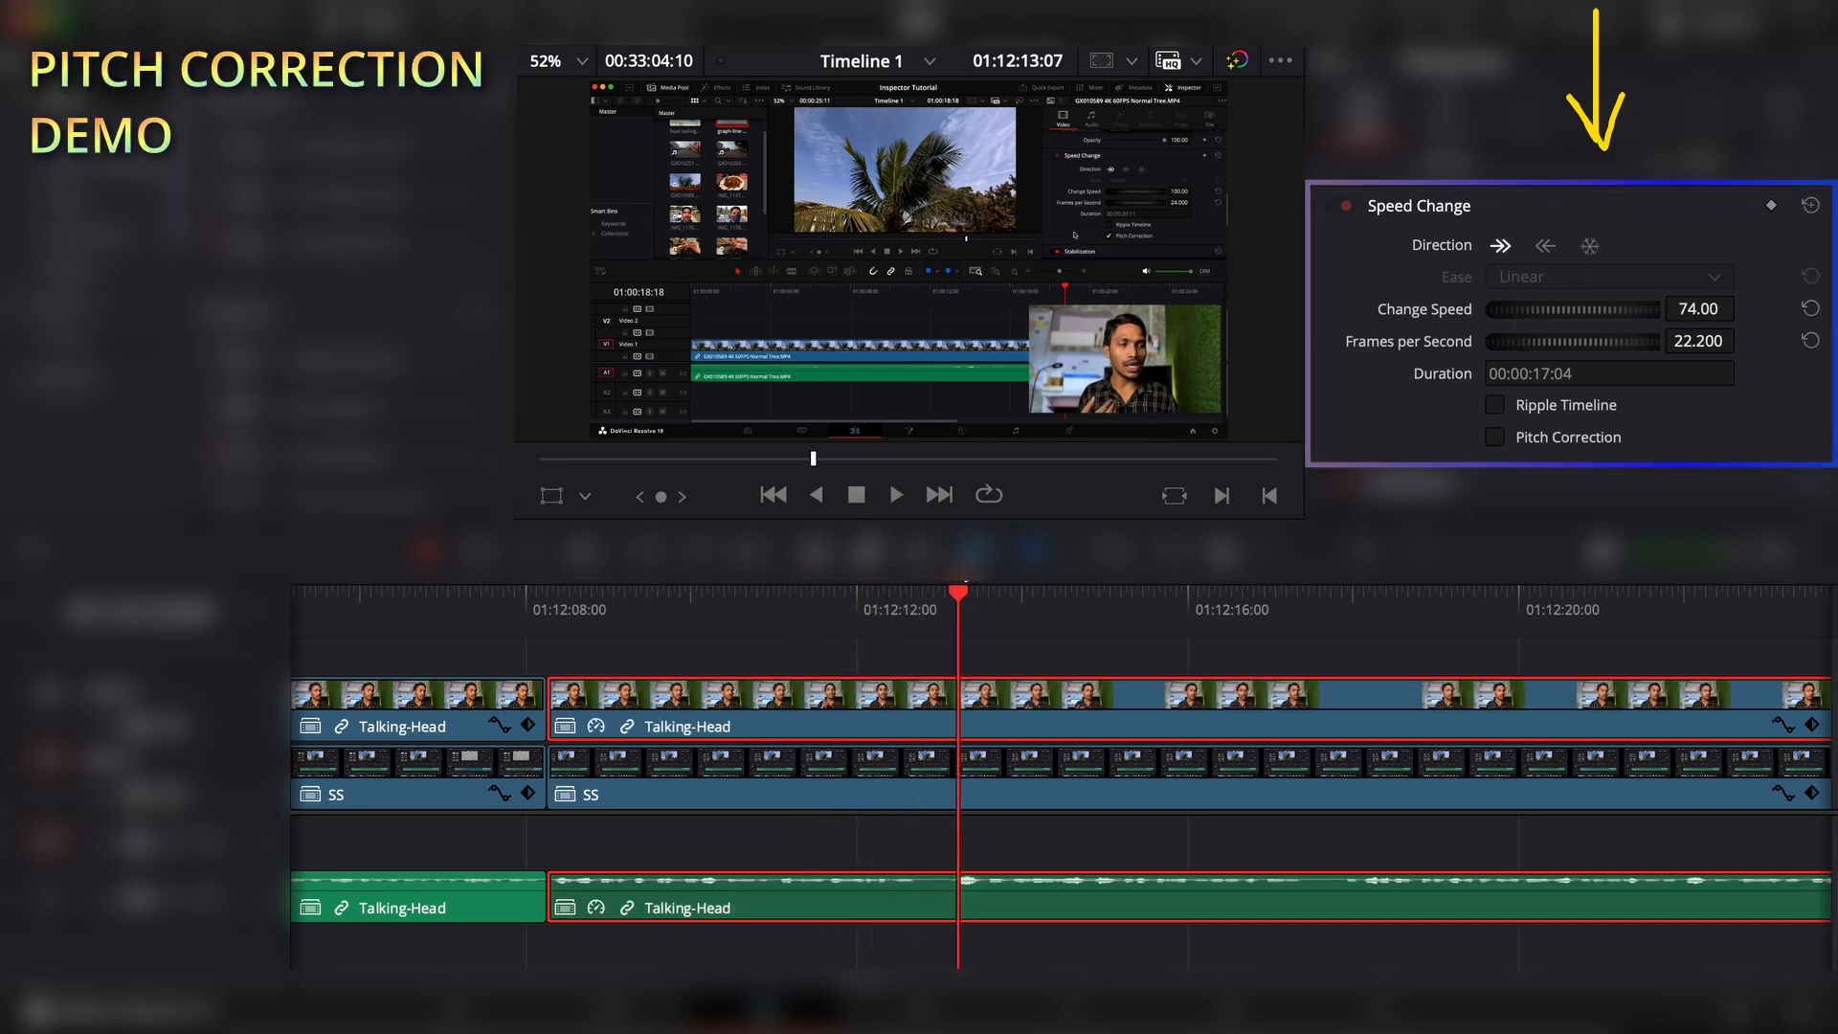
pyautogui.press('space')
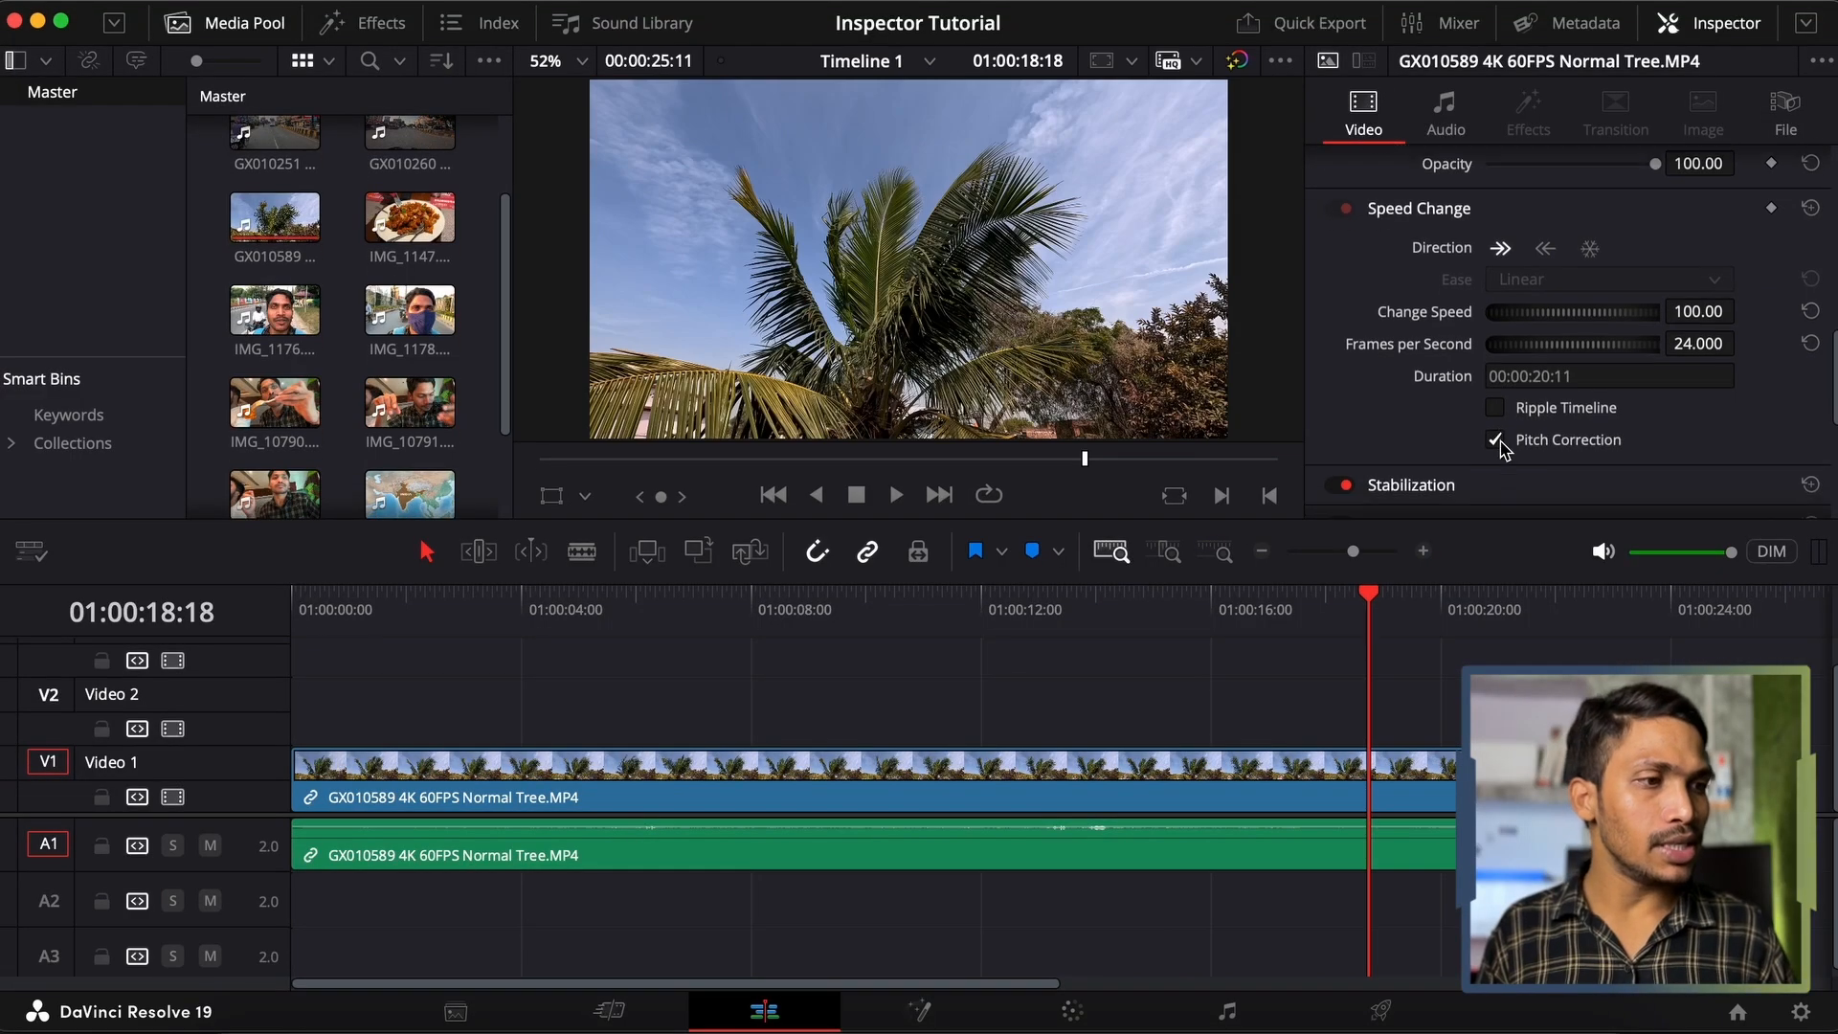
# Expand the tree clip's Stabilization settings and delete all clips from the timeline
pyautogui.scroll(-3, 1417, 340)
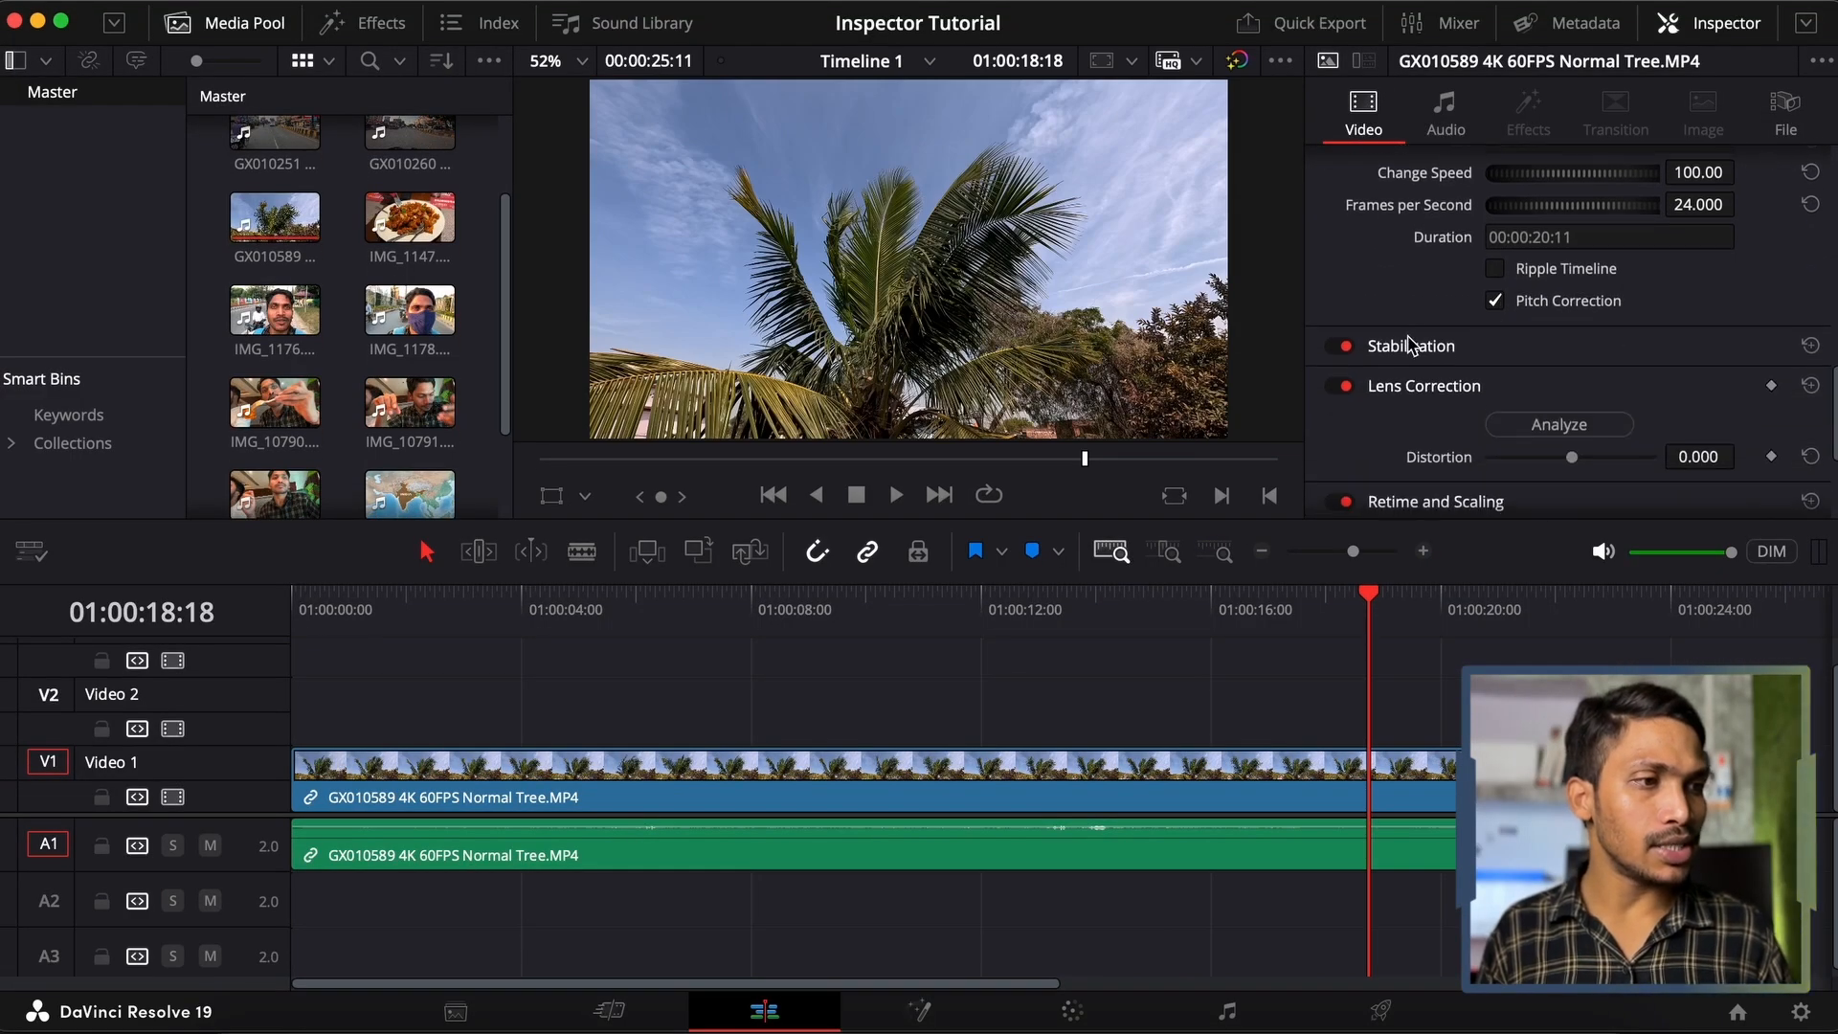
pyautogui.click(1411, 345)
pyautogui.moveTo(1187, 699); pyautogui.dragTo(1450, 862)
pyautogui.press('Delete')
# Place GX010251 1K 24FPS HyperSmooth-Off.MP4 on Video 1 at the start of the timeline
pyautogui.scroll(3, 273, 277)
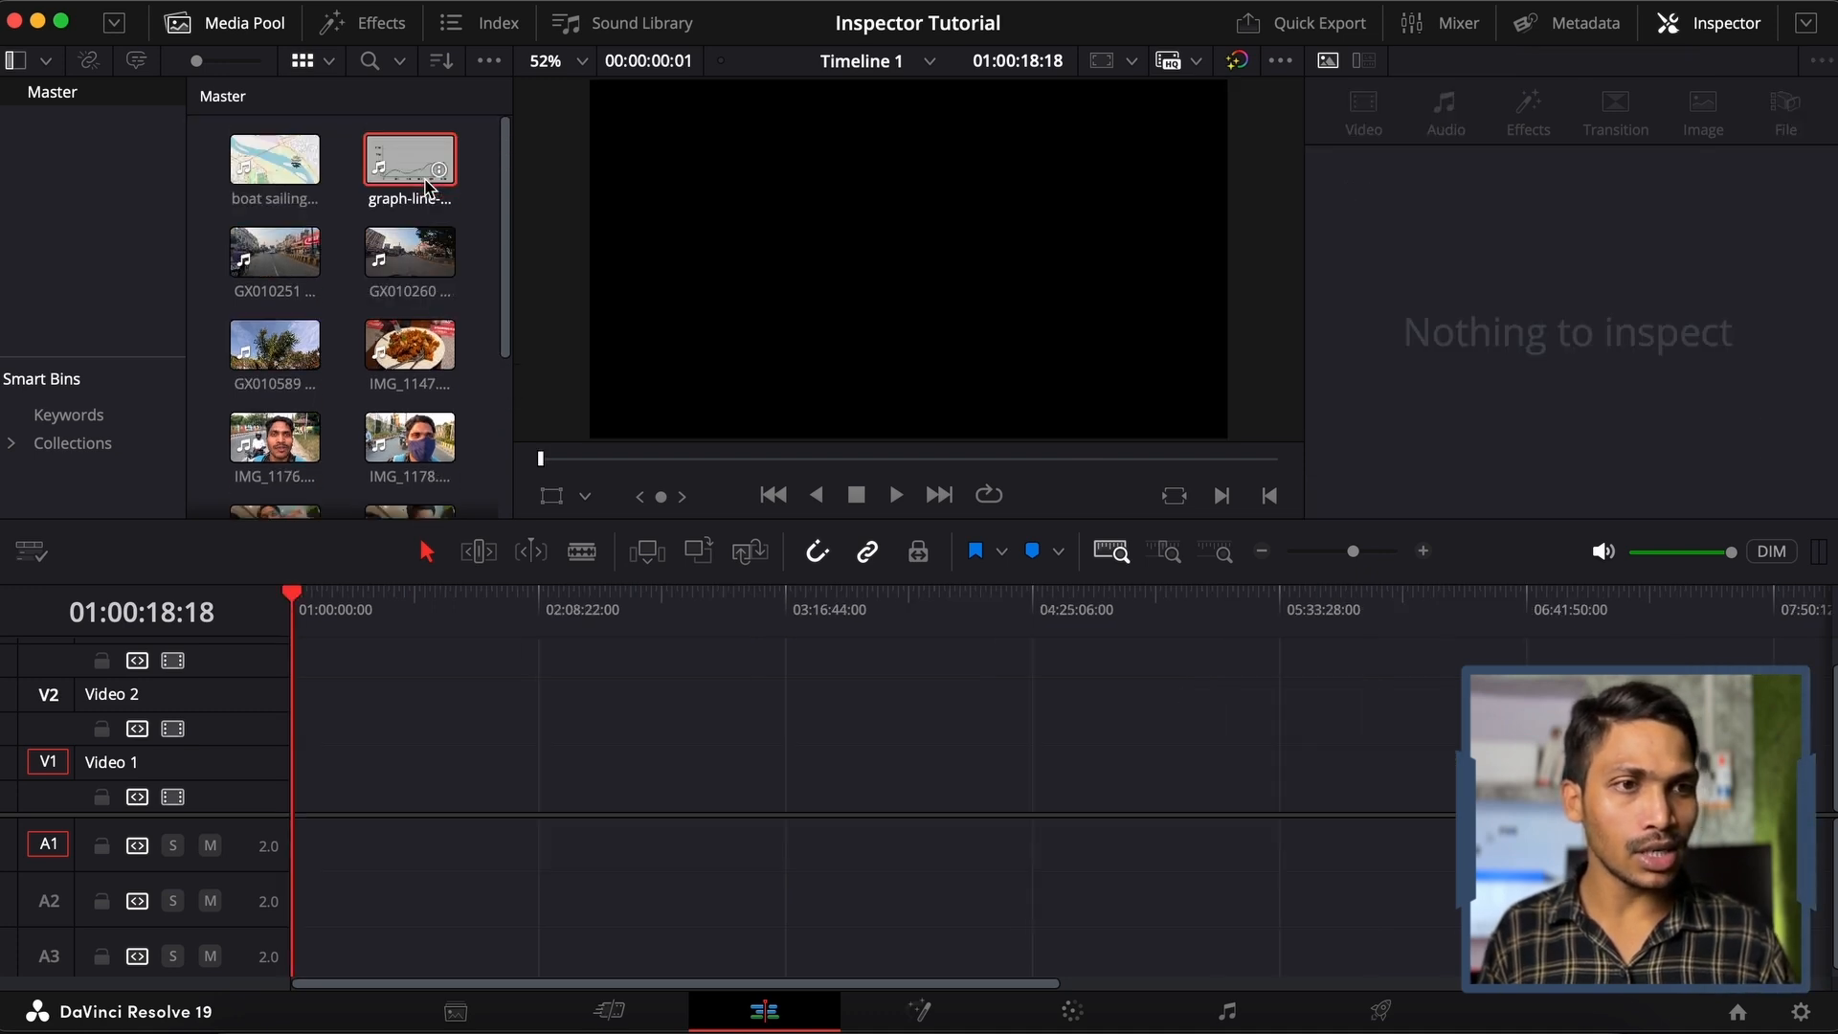
pyautogui.click(269, 260)
pyautogui.moveTo(269, 260); pyautogui.dragTo(328, 828)
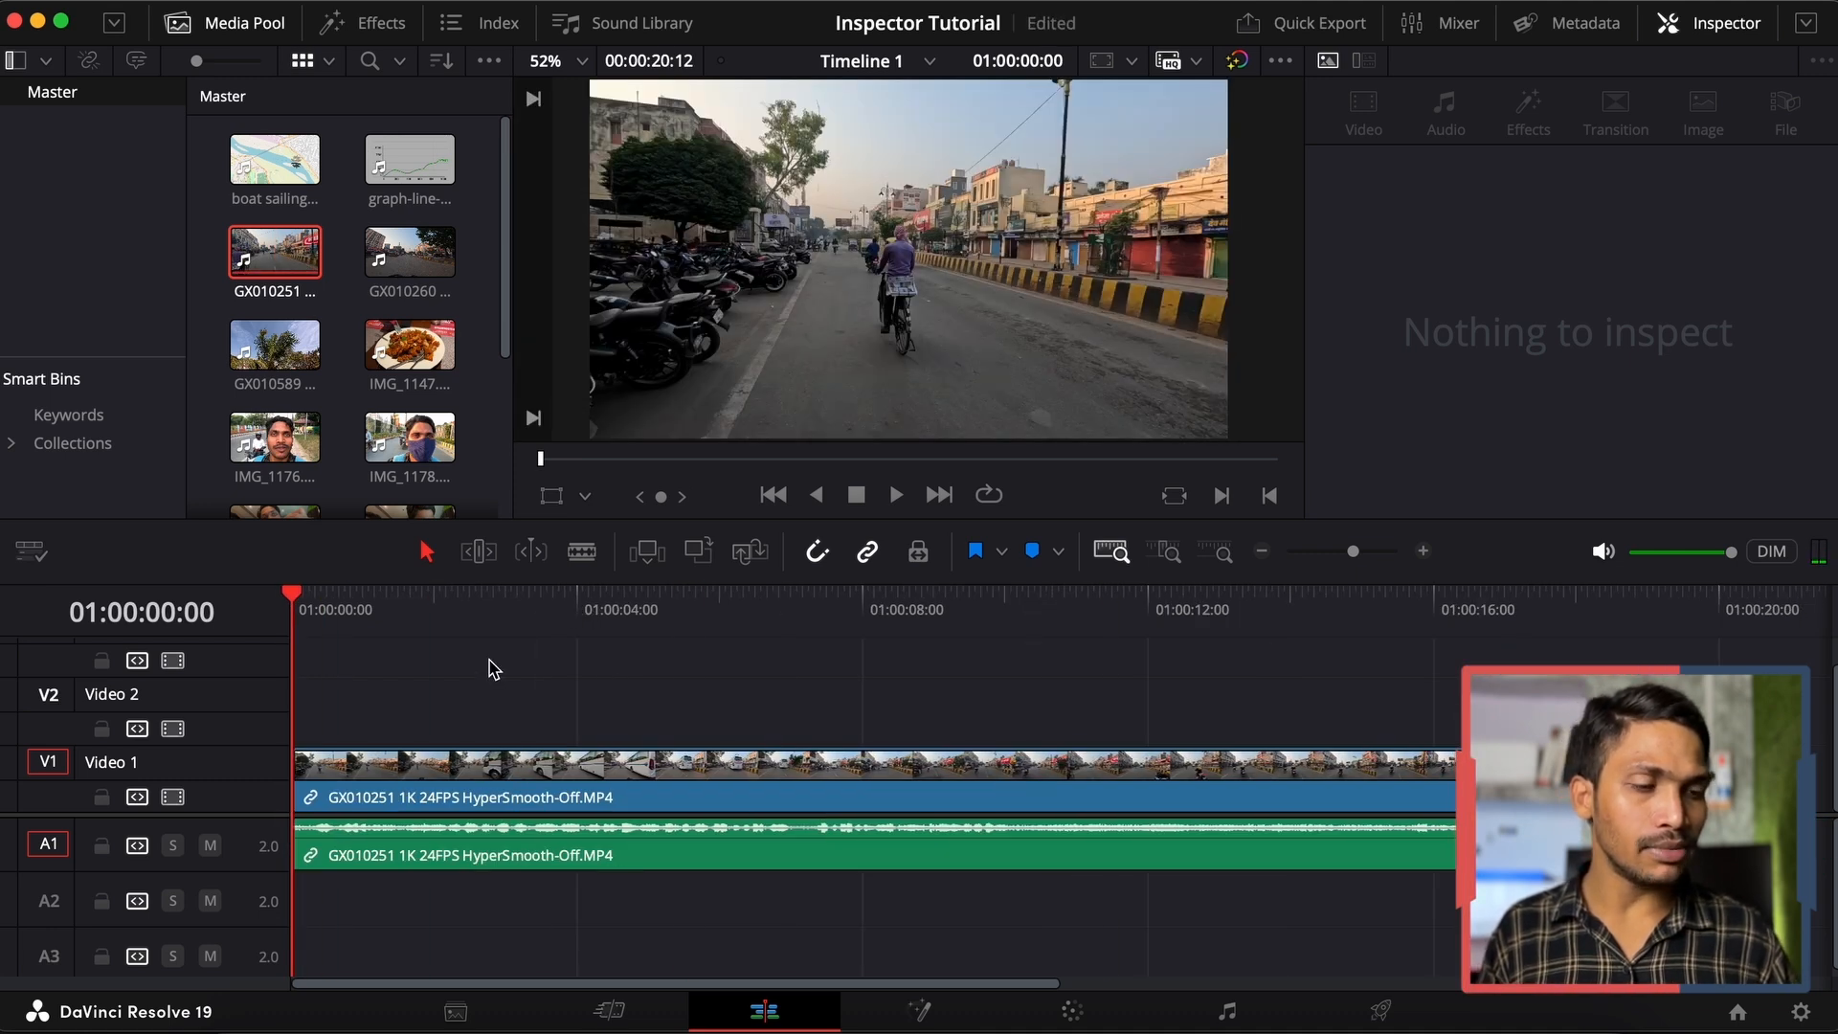
# Mute the system sound, play the unstabilized street clip to examine its shake, and return the playhead to 01:00:01:04
pyautogui.press('XF86AudioMute')
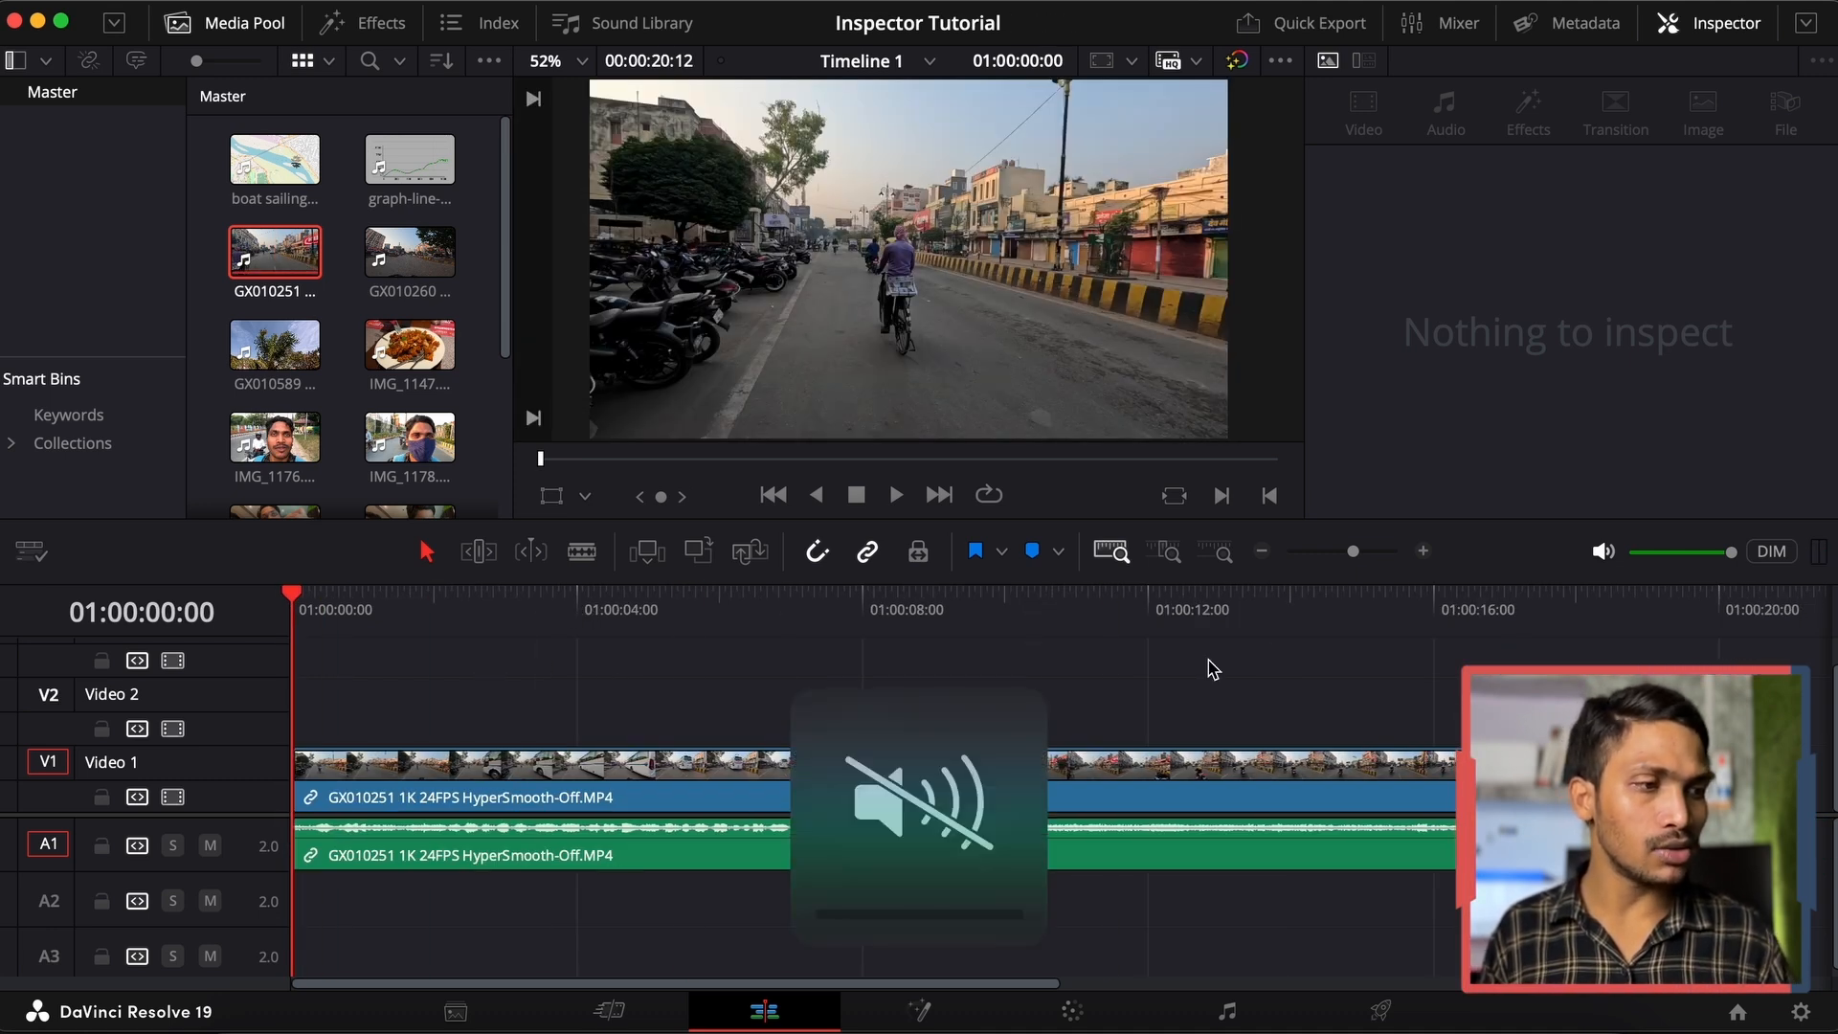
pyautogui.press('space')
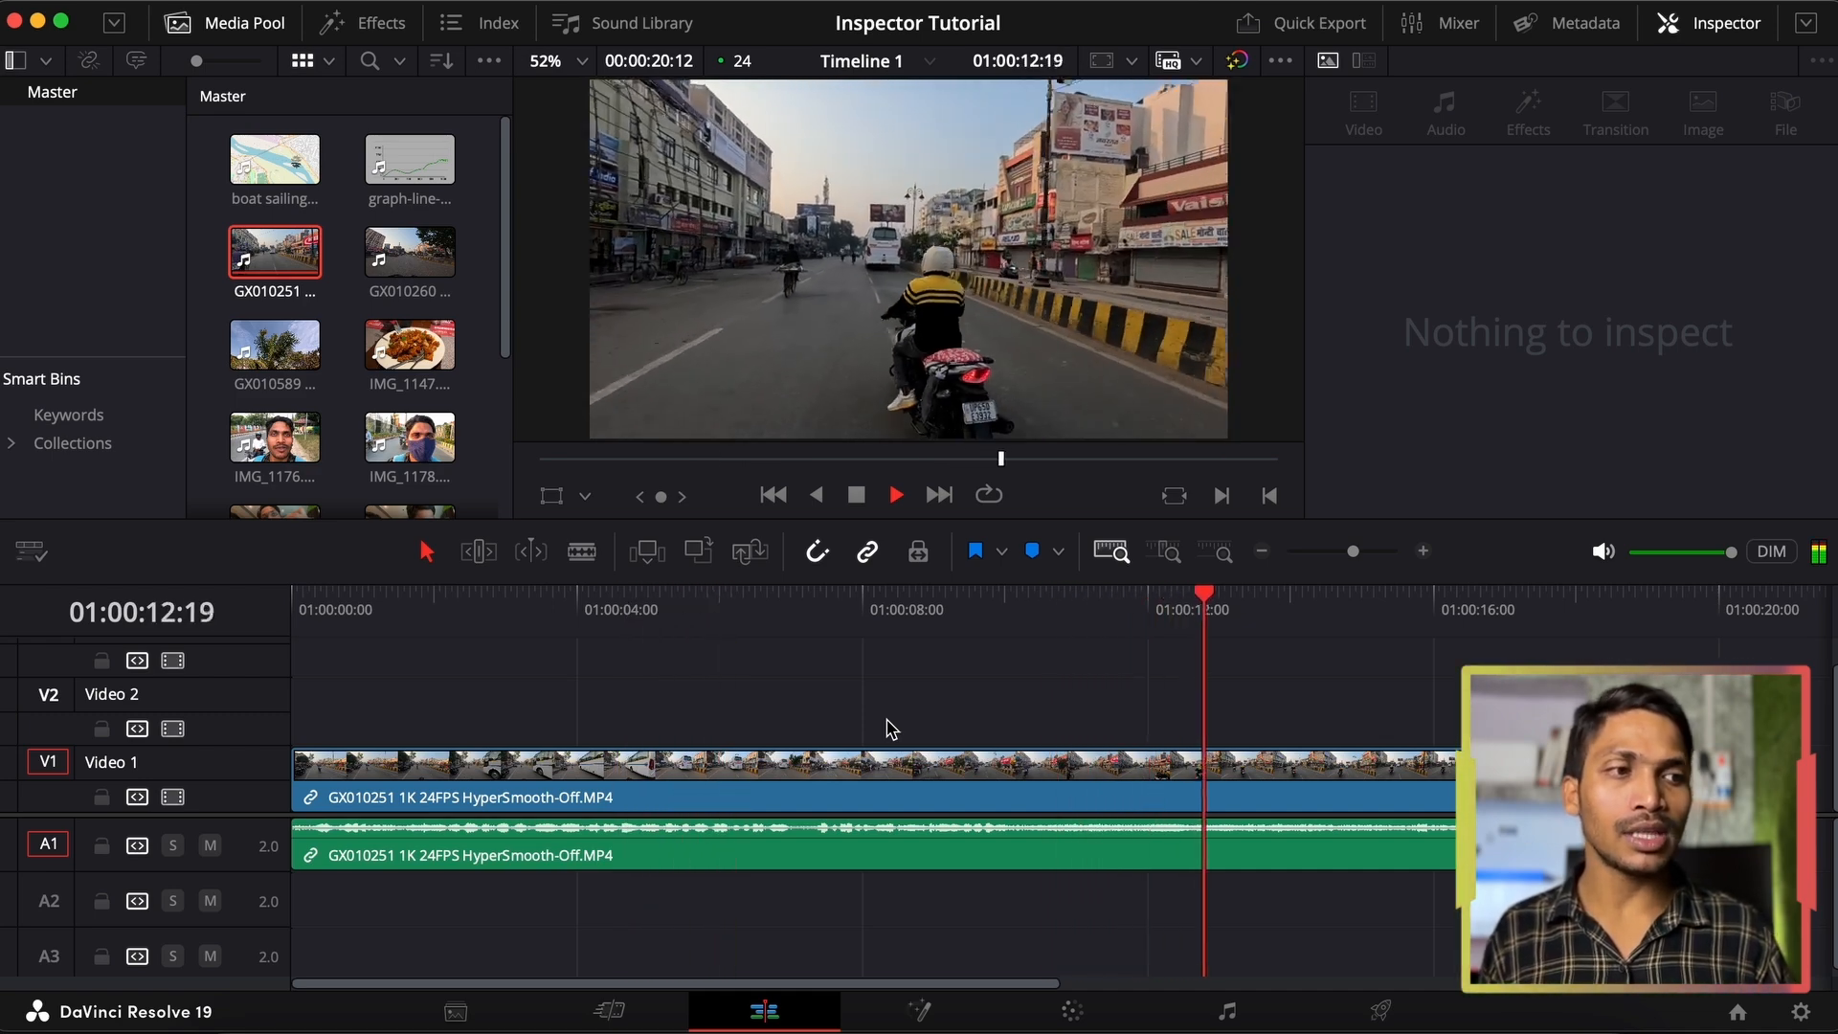
pyautogui.press('space')
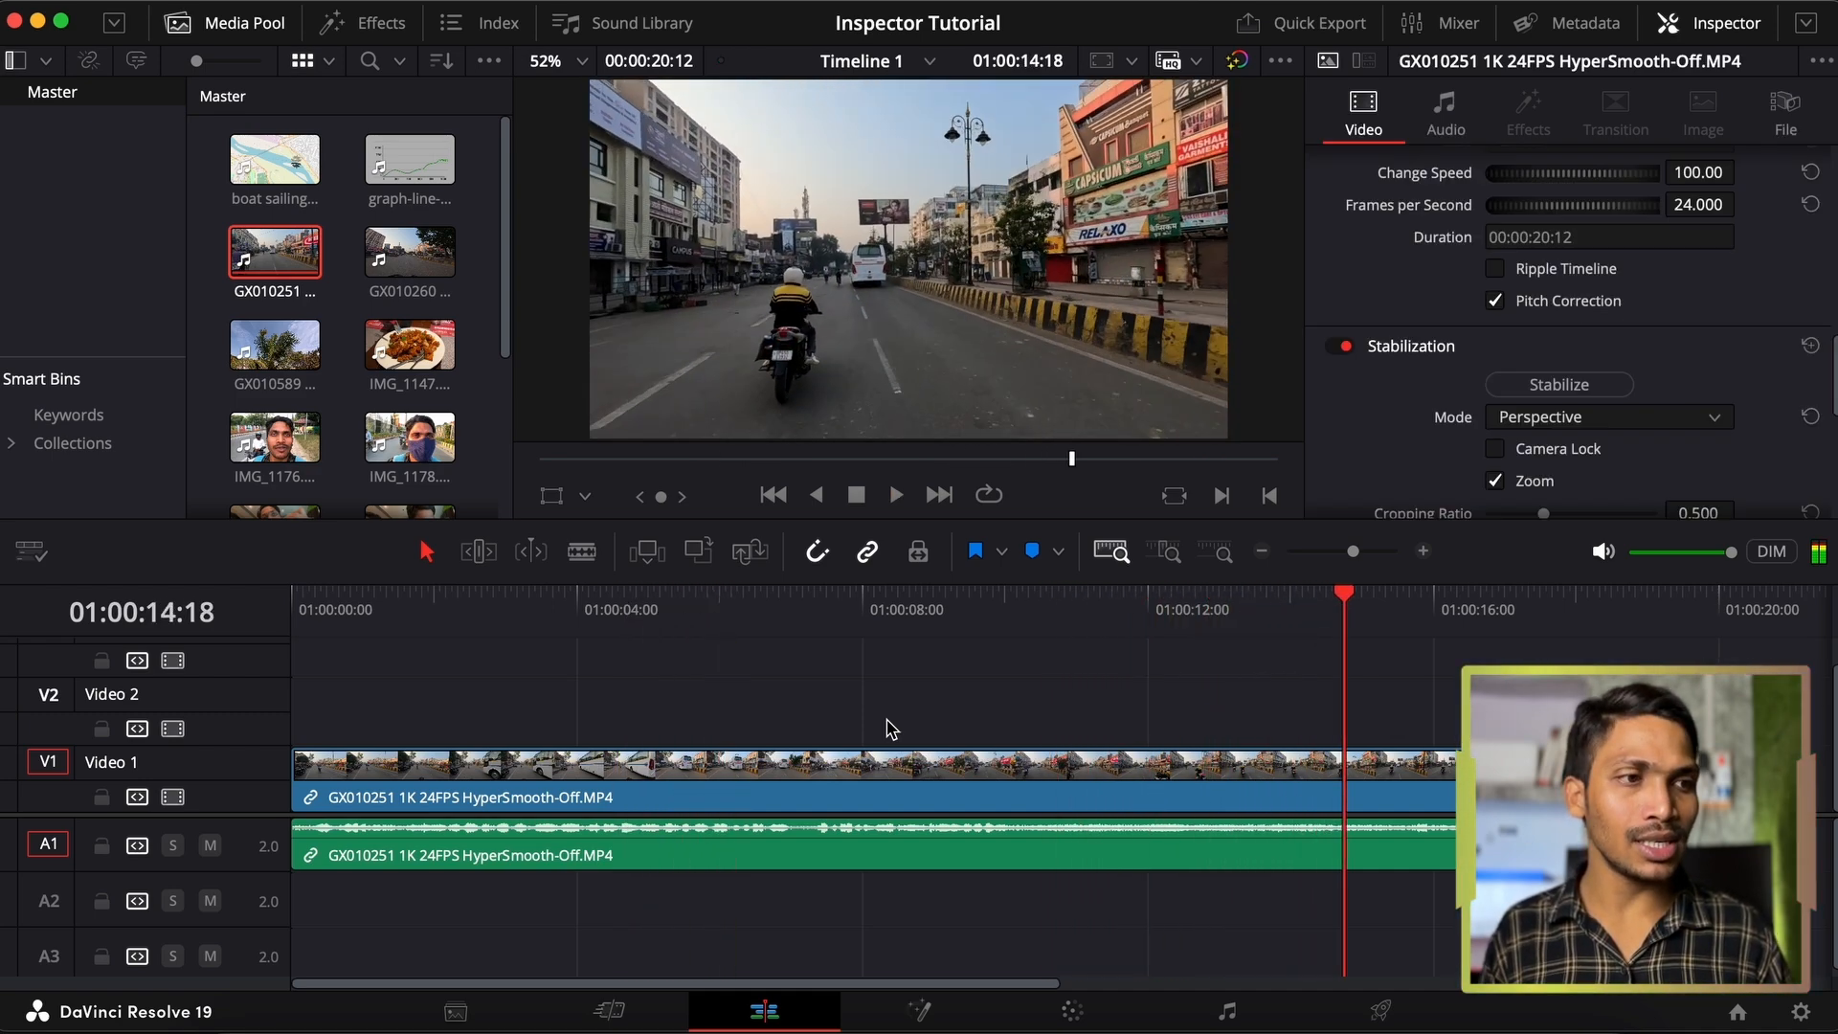
pyautogui.click(376, 616)
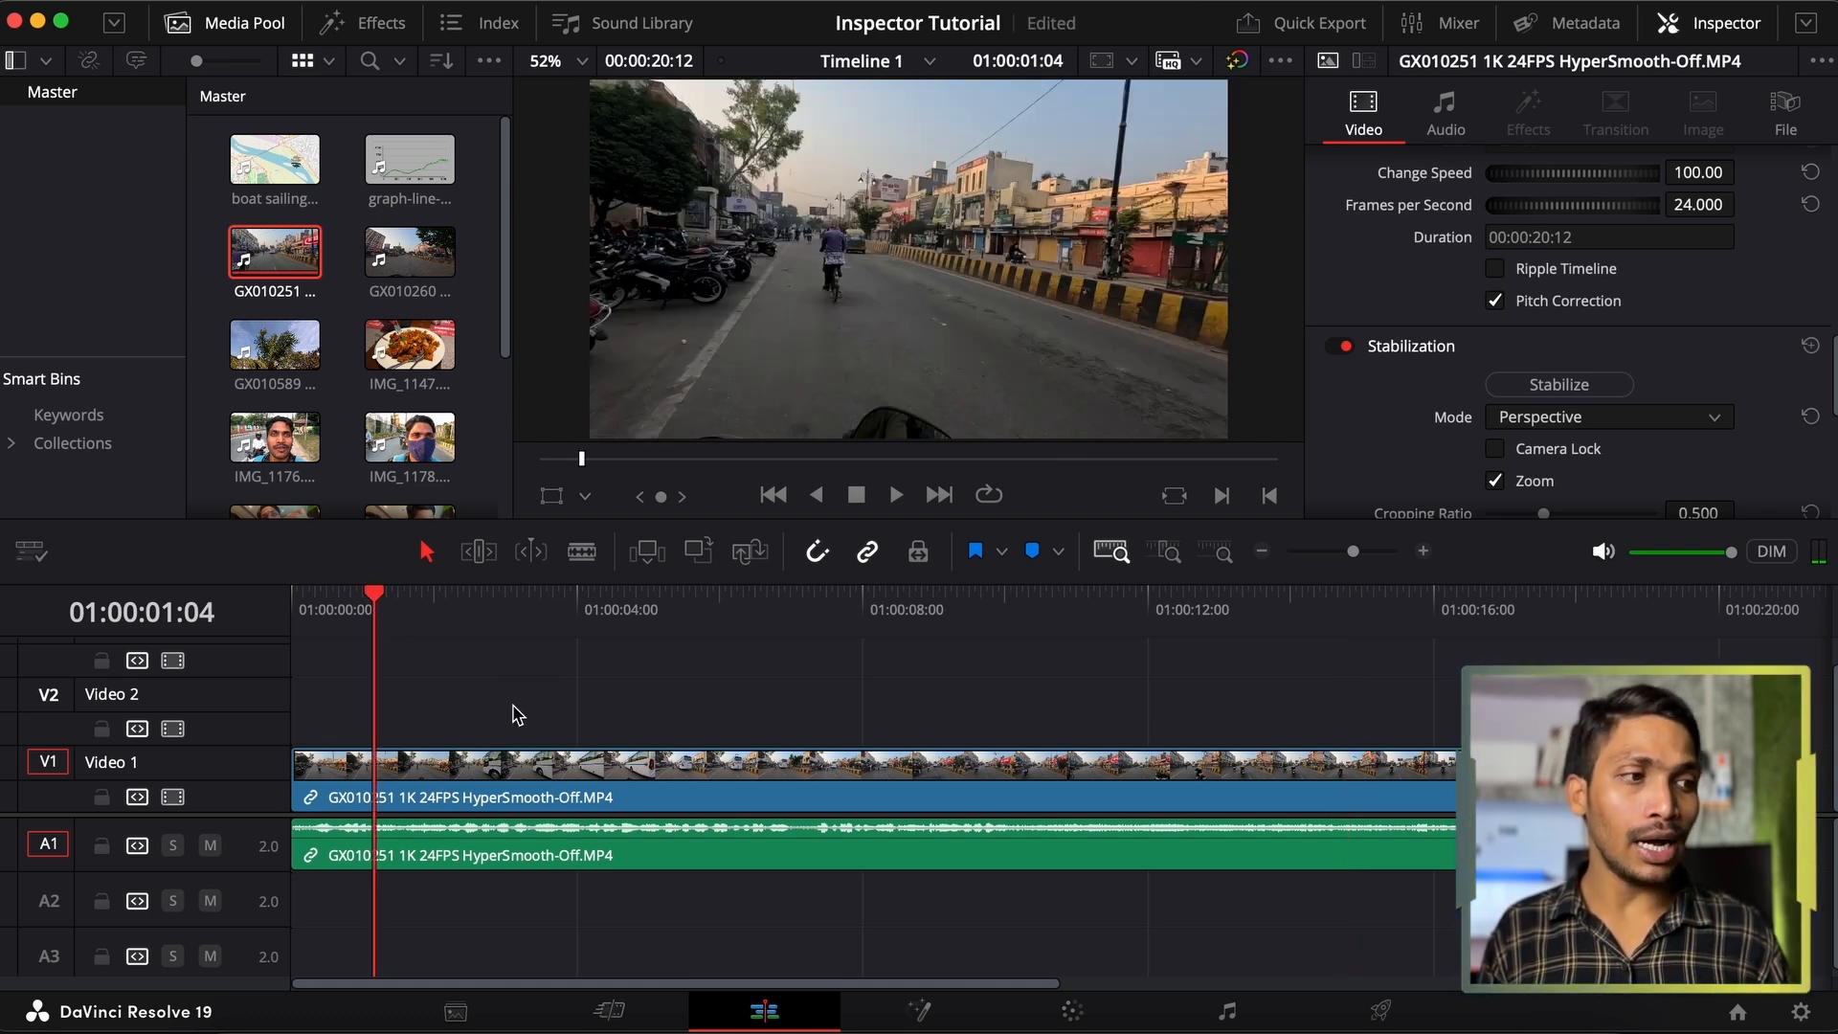
# Stabilize the street clip in Perspective mode from the timeline start and play the result
pyautogui.scroll(-2, 1474, 417)
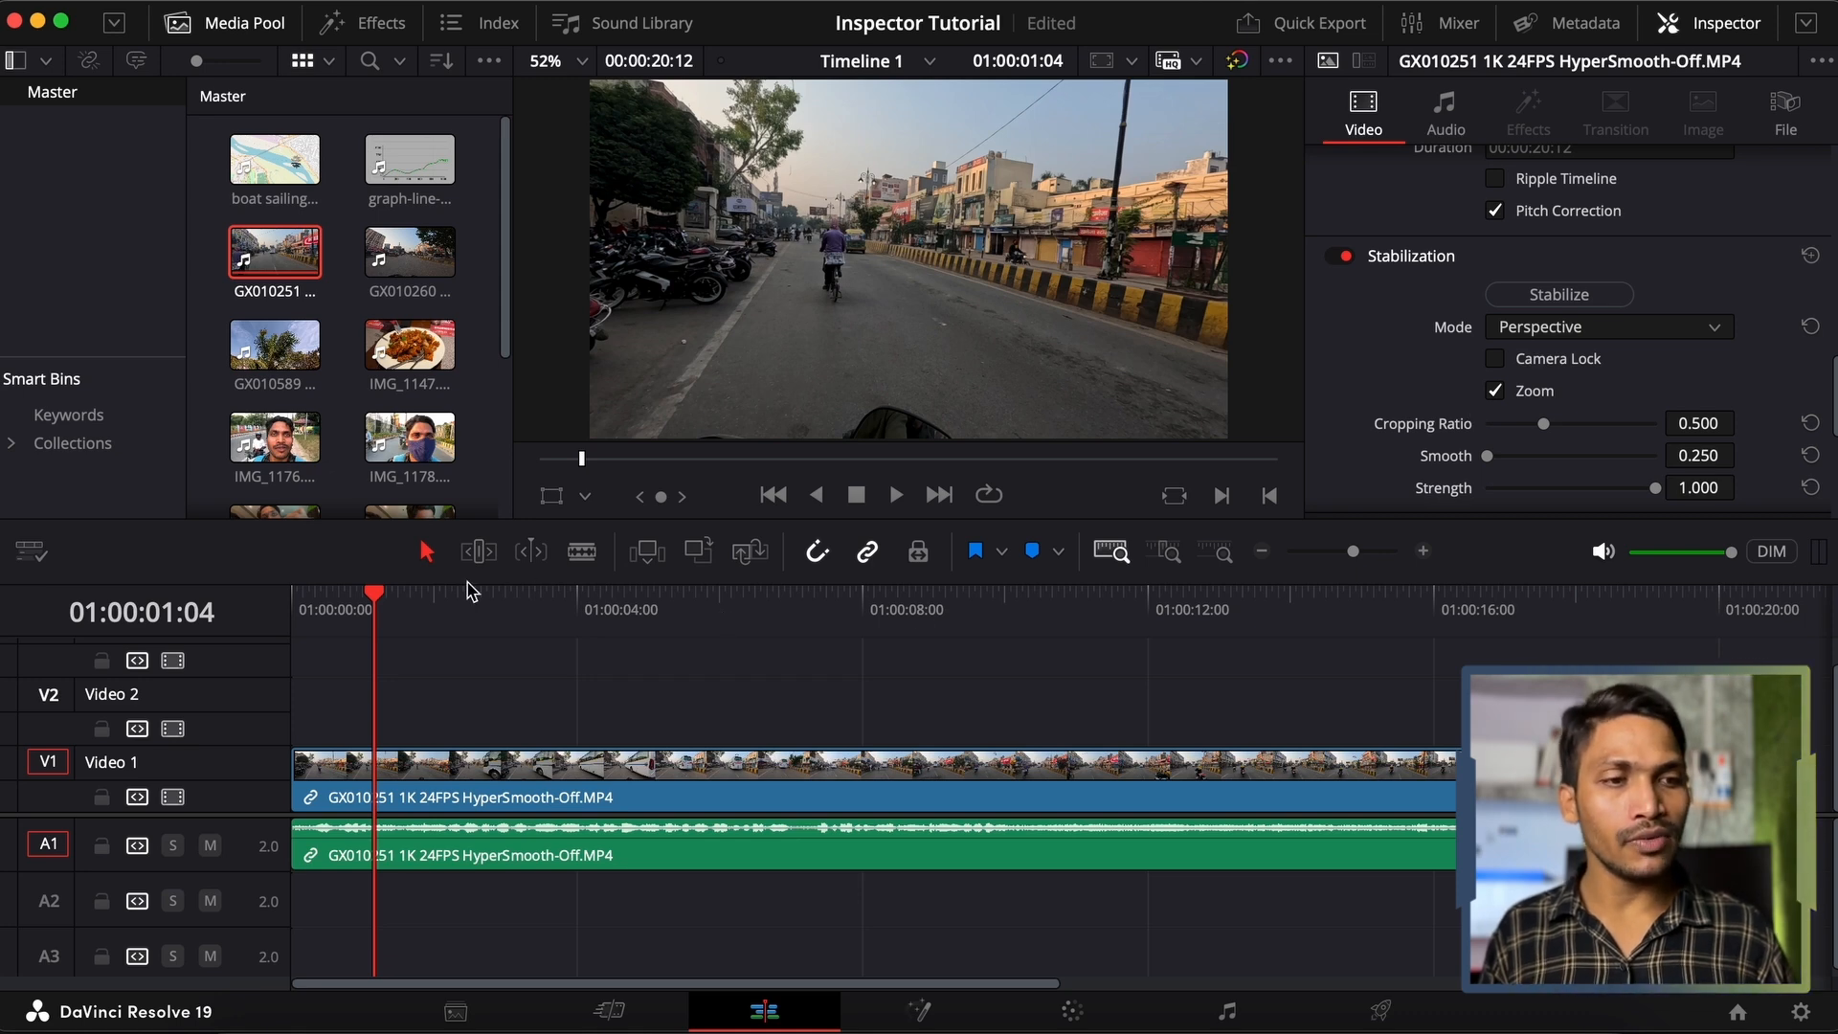
pyautogui.moveTo(376, 601); pyautogui.dragTo(263, 586)
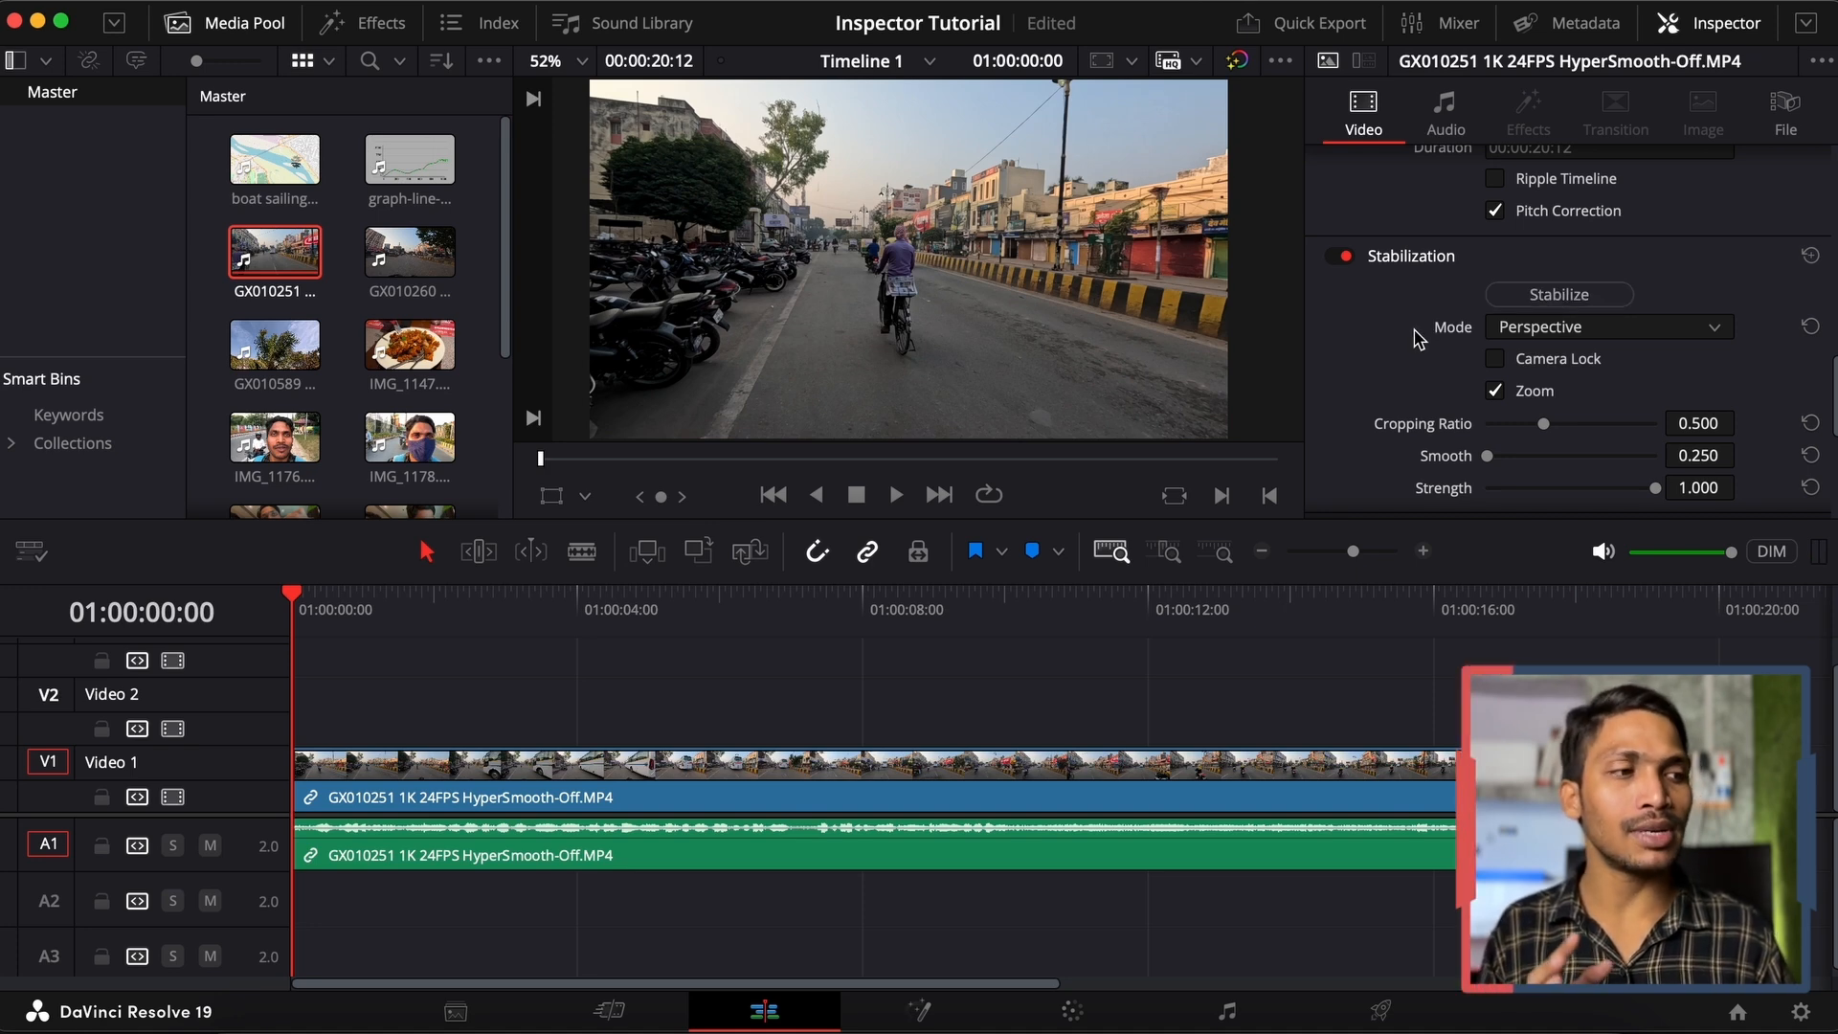
pyautogui.click(1556, 295)
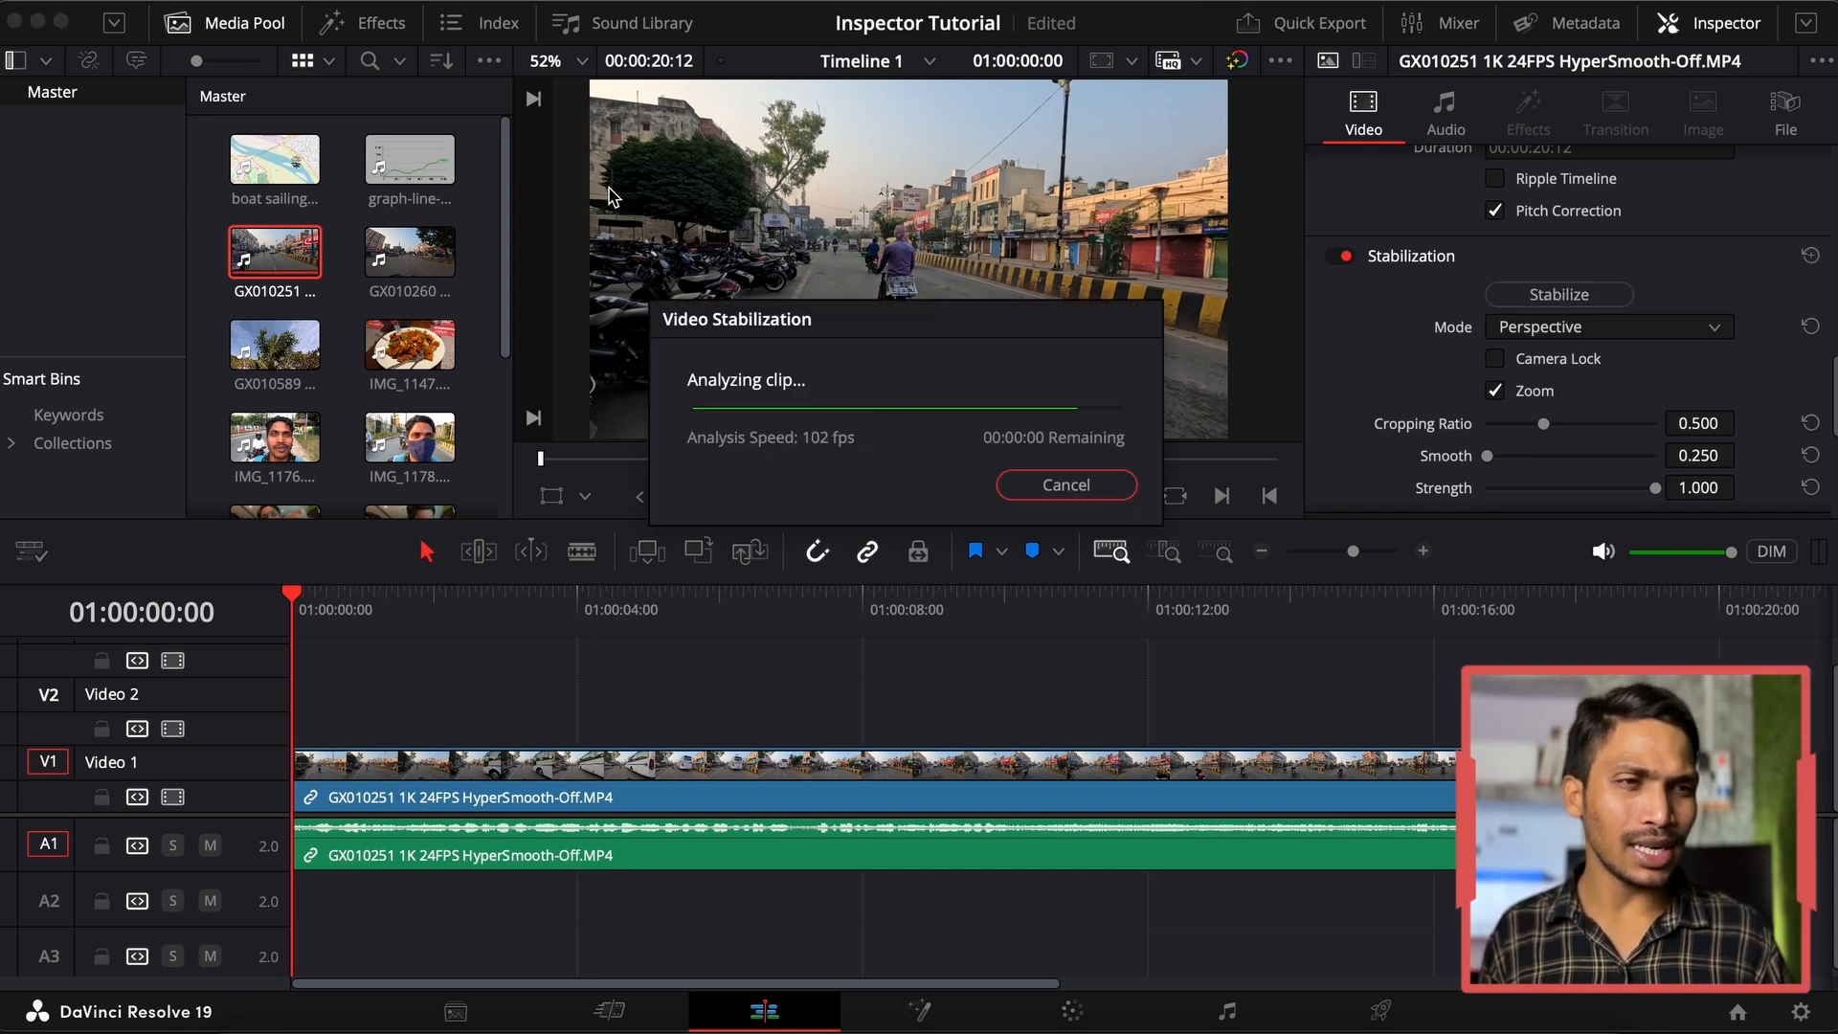
pyautogui.press('space')
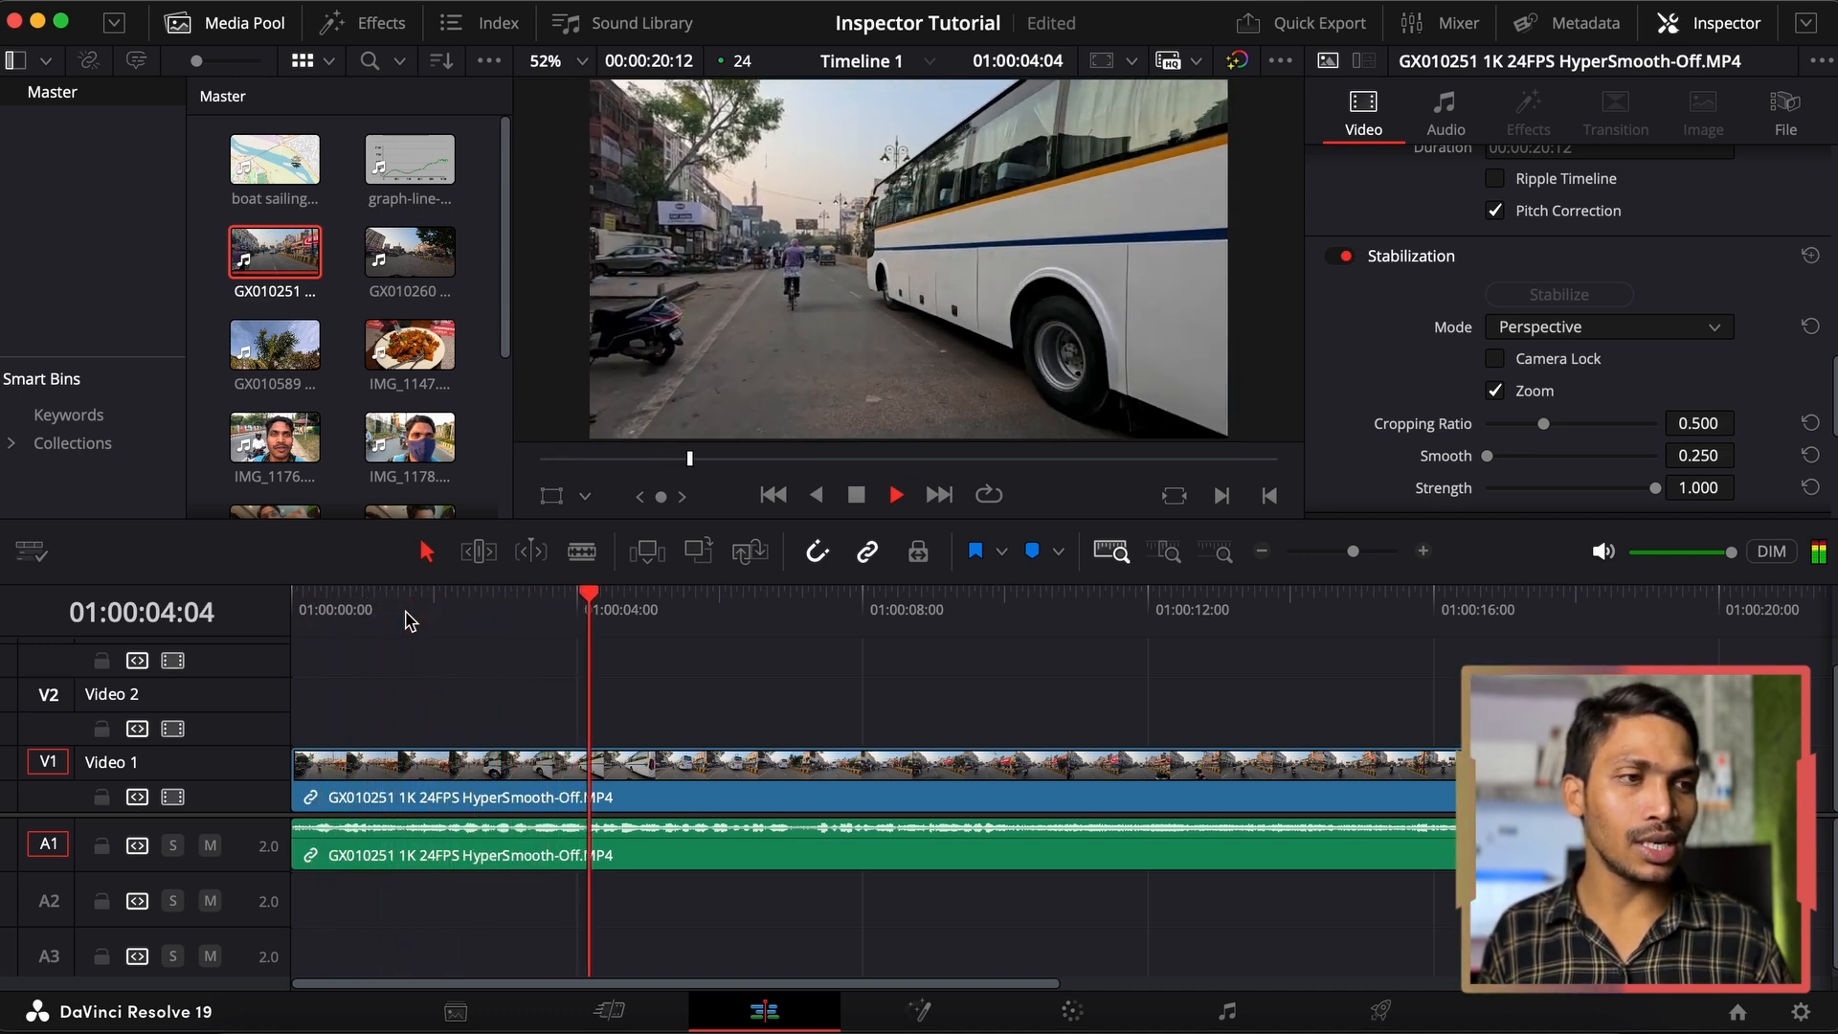
pyautogui.press('space')
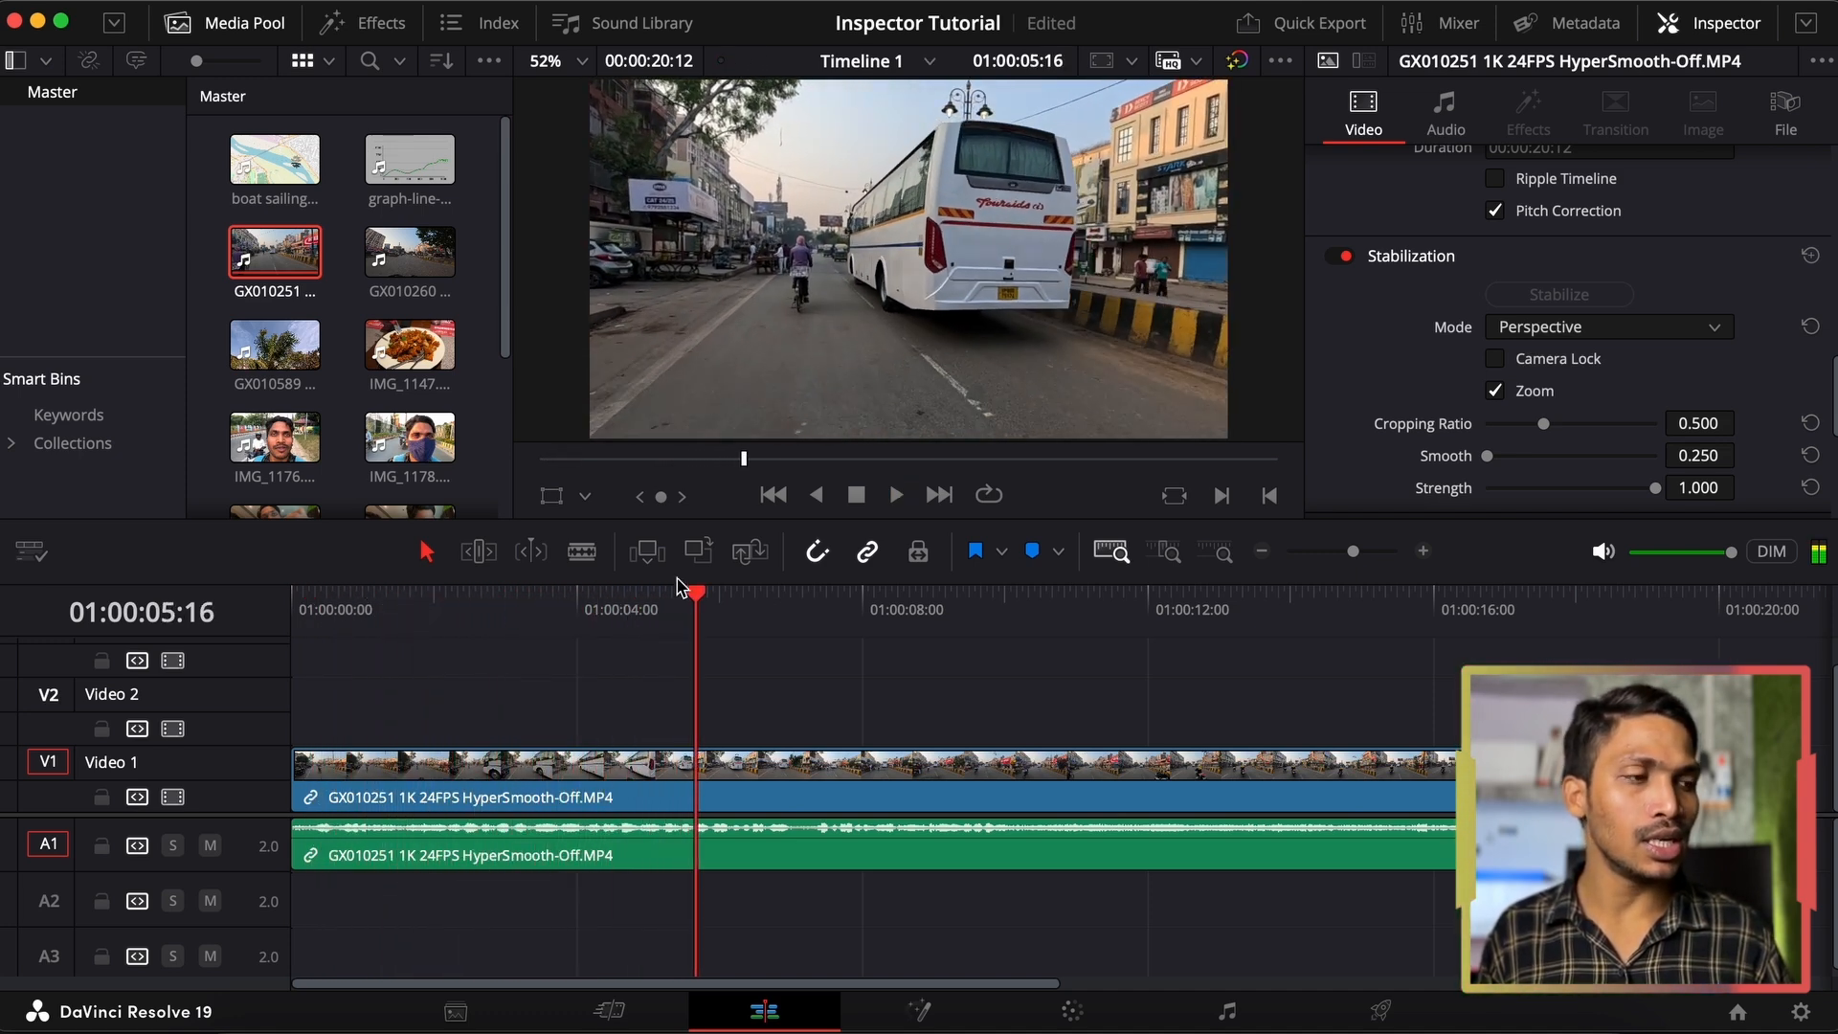
# Reset the street clip's Stabilization and stabilize it again with the Mode set to Similarity
pyautogui.click(1584, 330)
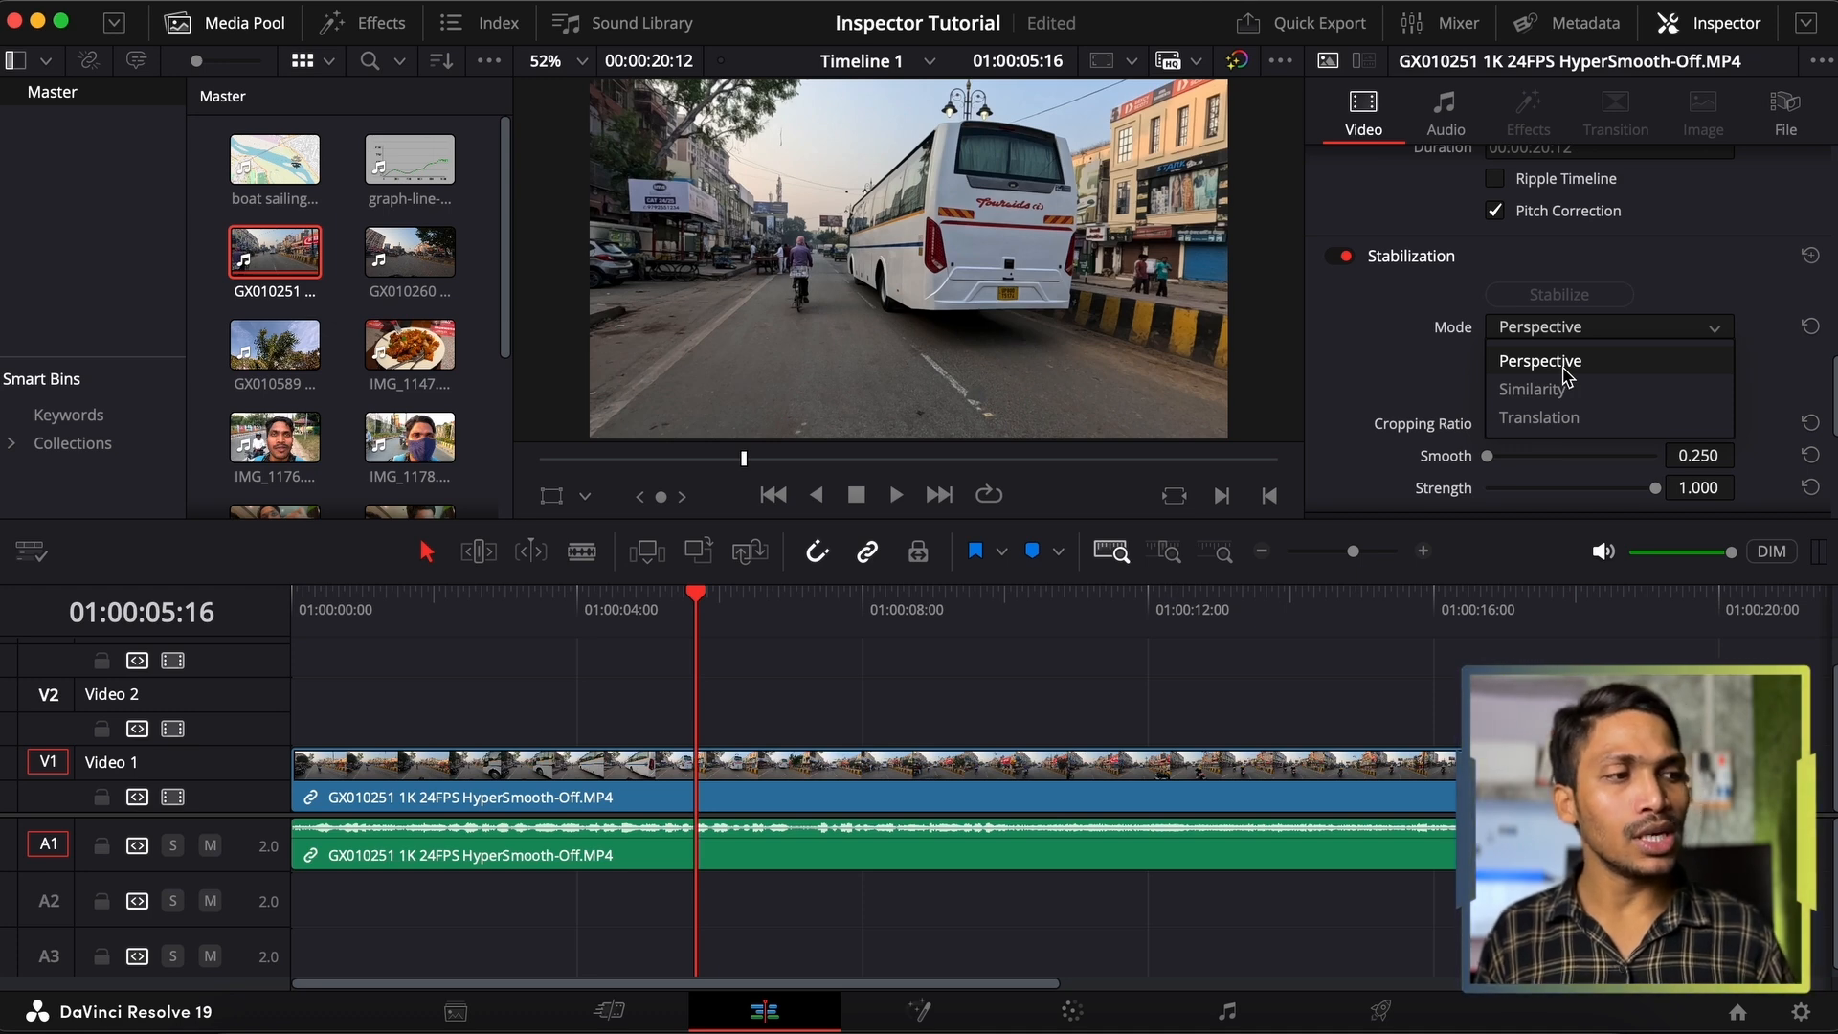
pyautogui.click(1575, 362)
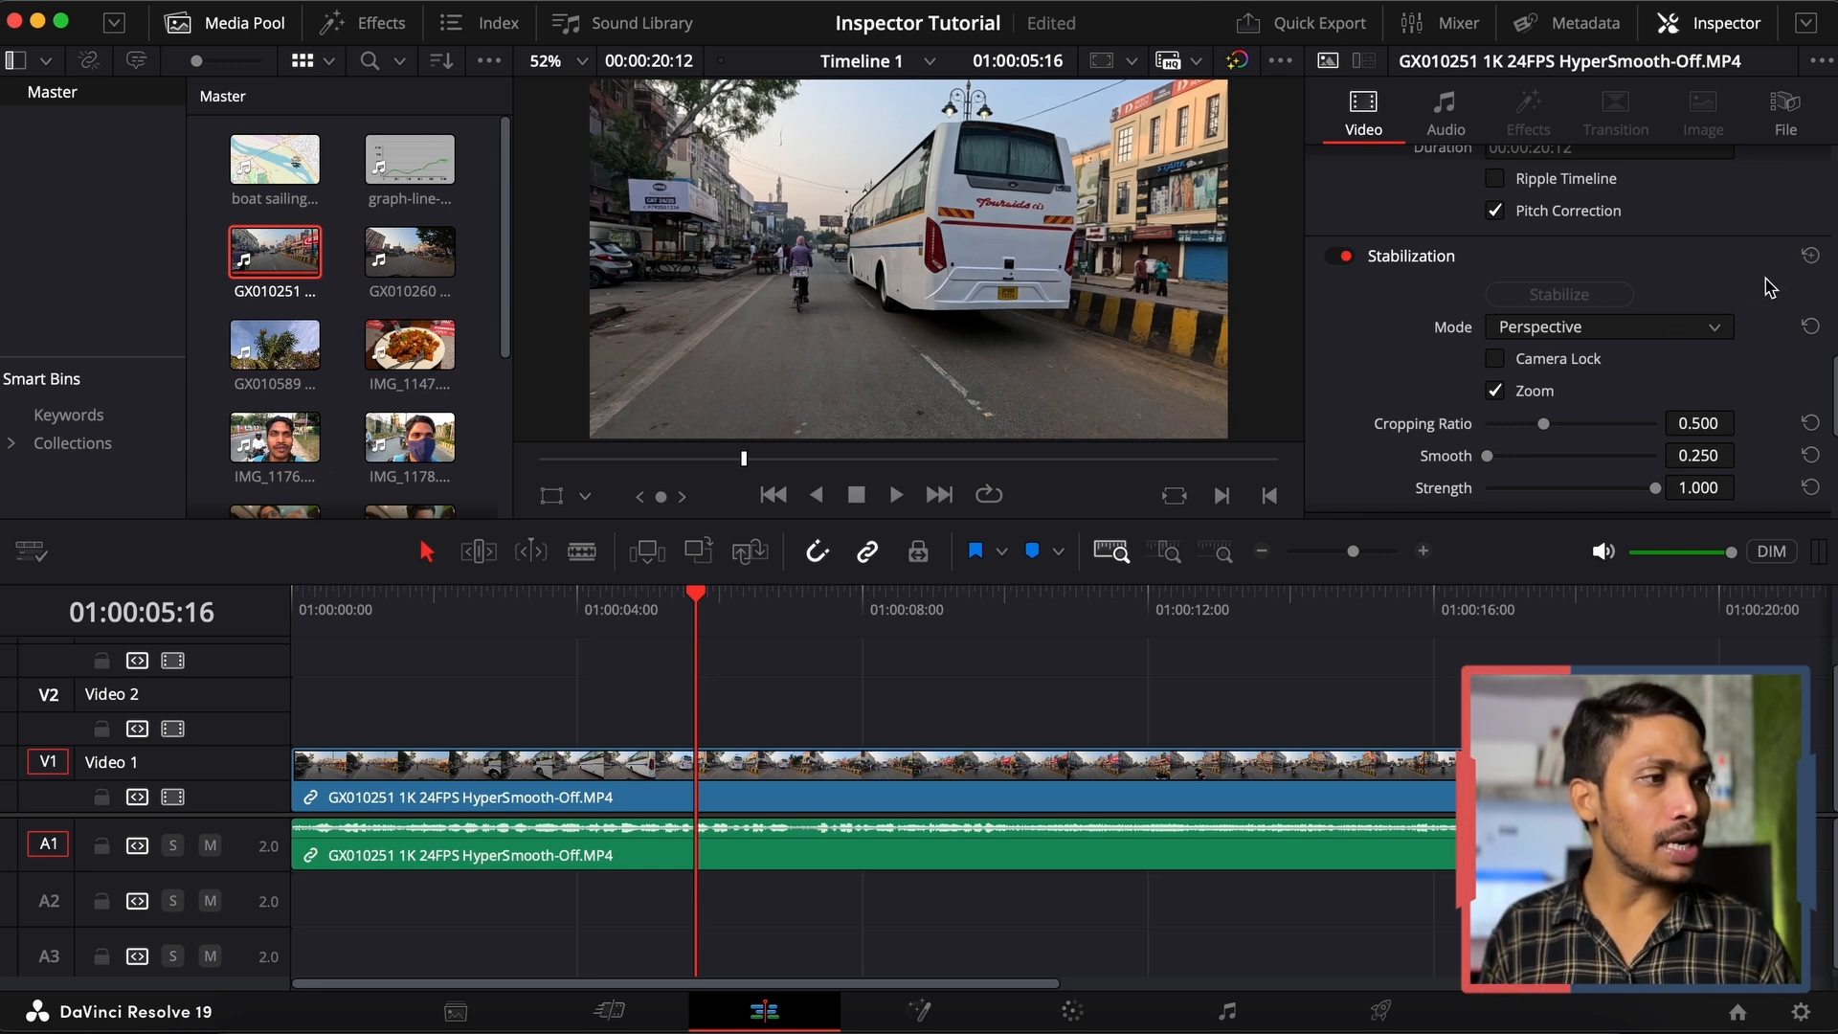
pyautogui.click(1810, 255)
pyautogui.click(1598, 340)
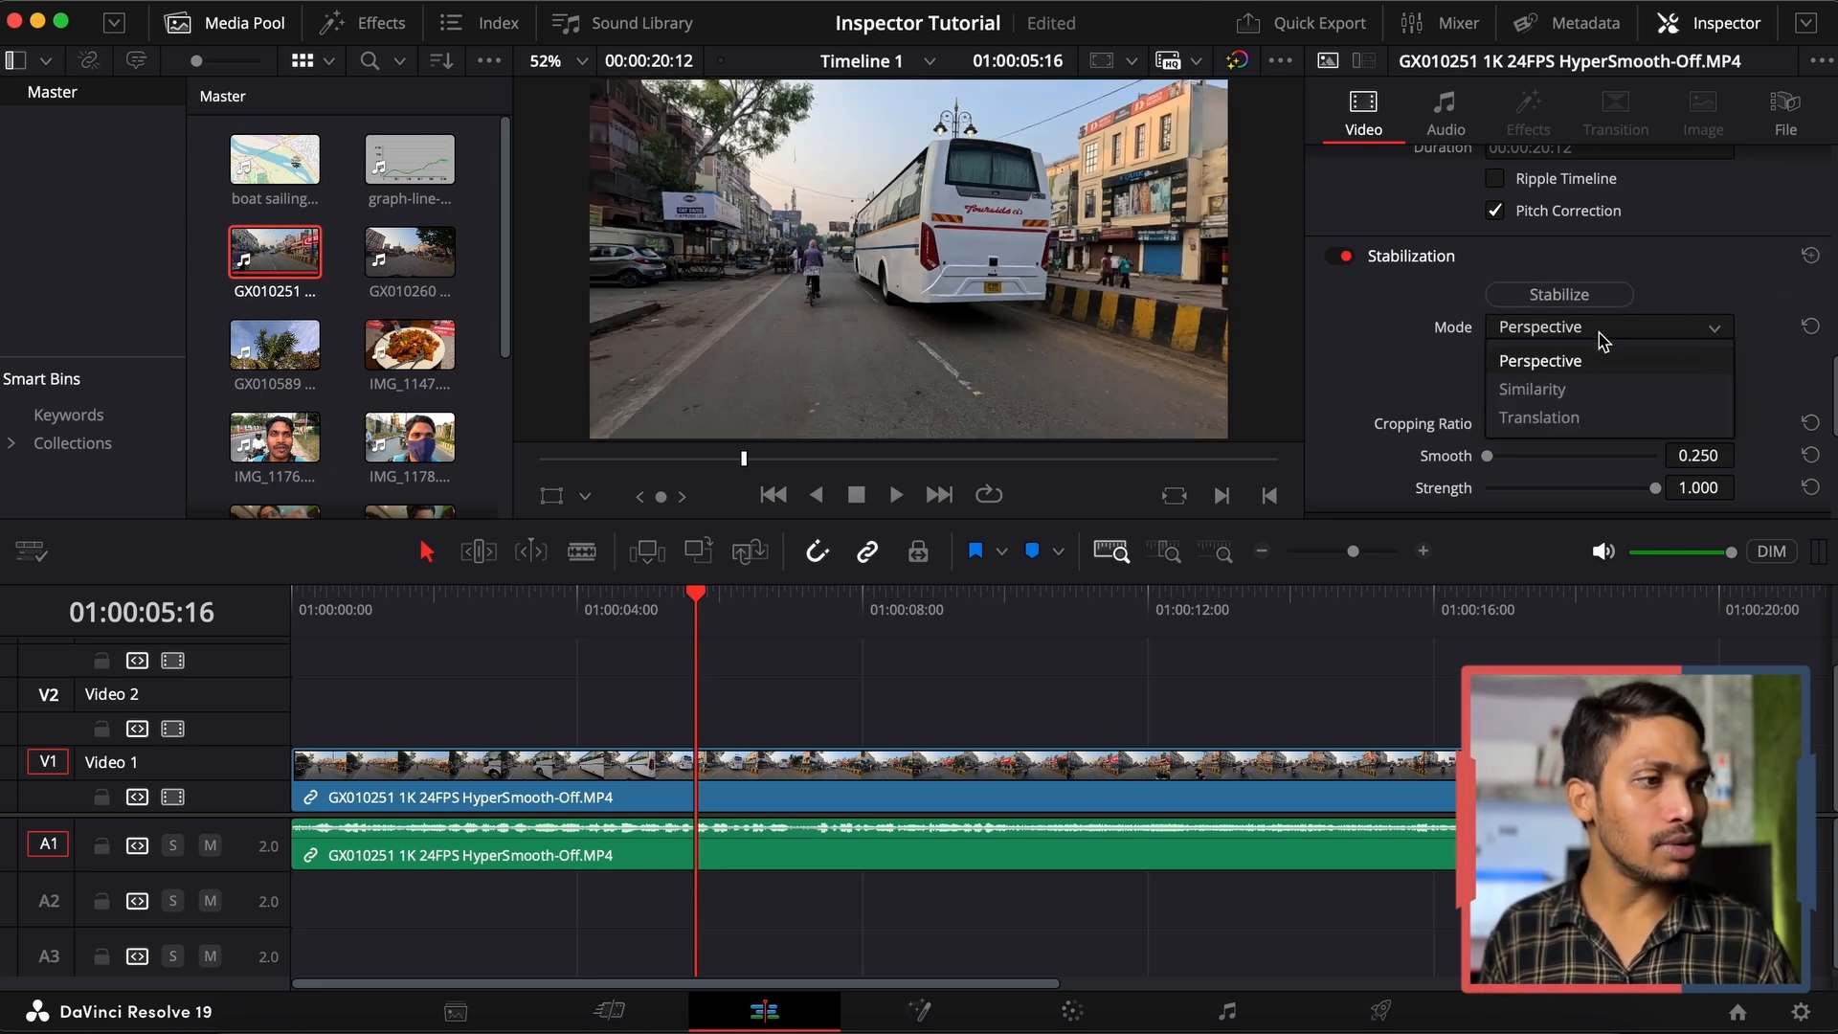
pyautogui.click(1565, 391)
pyautogui.click(1569, 303)
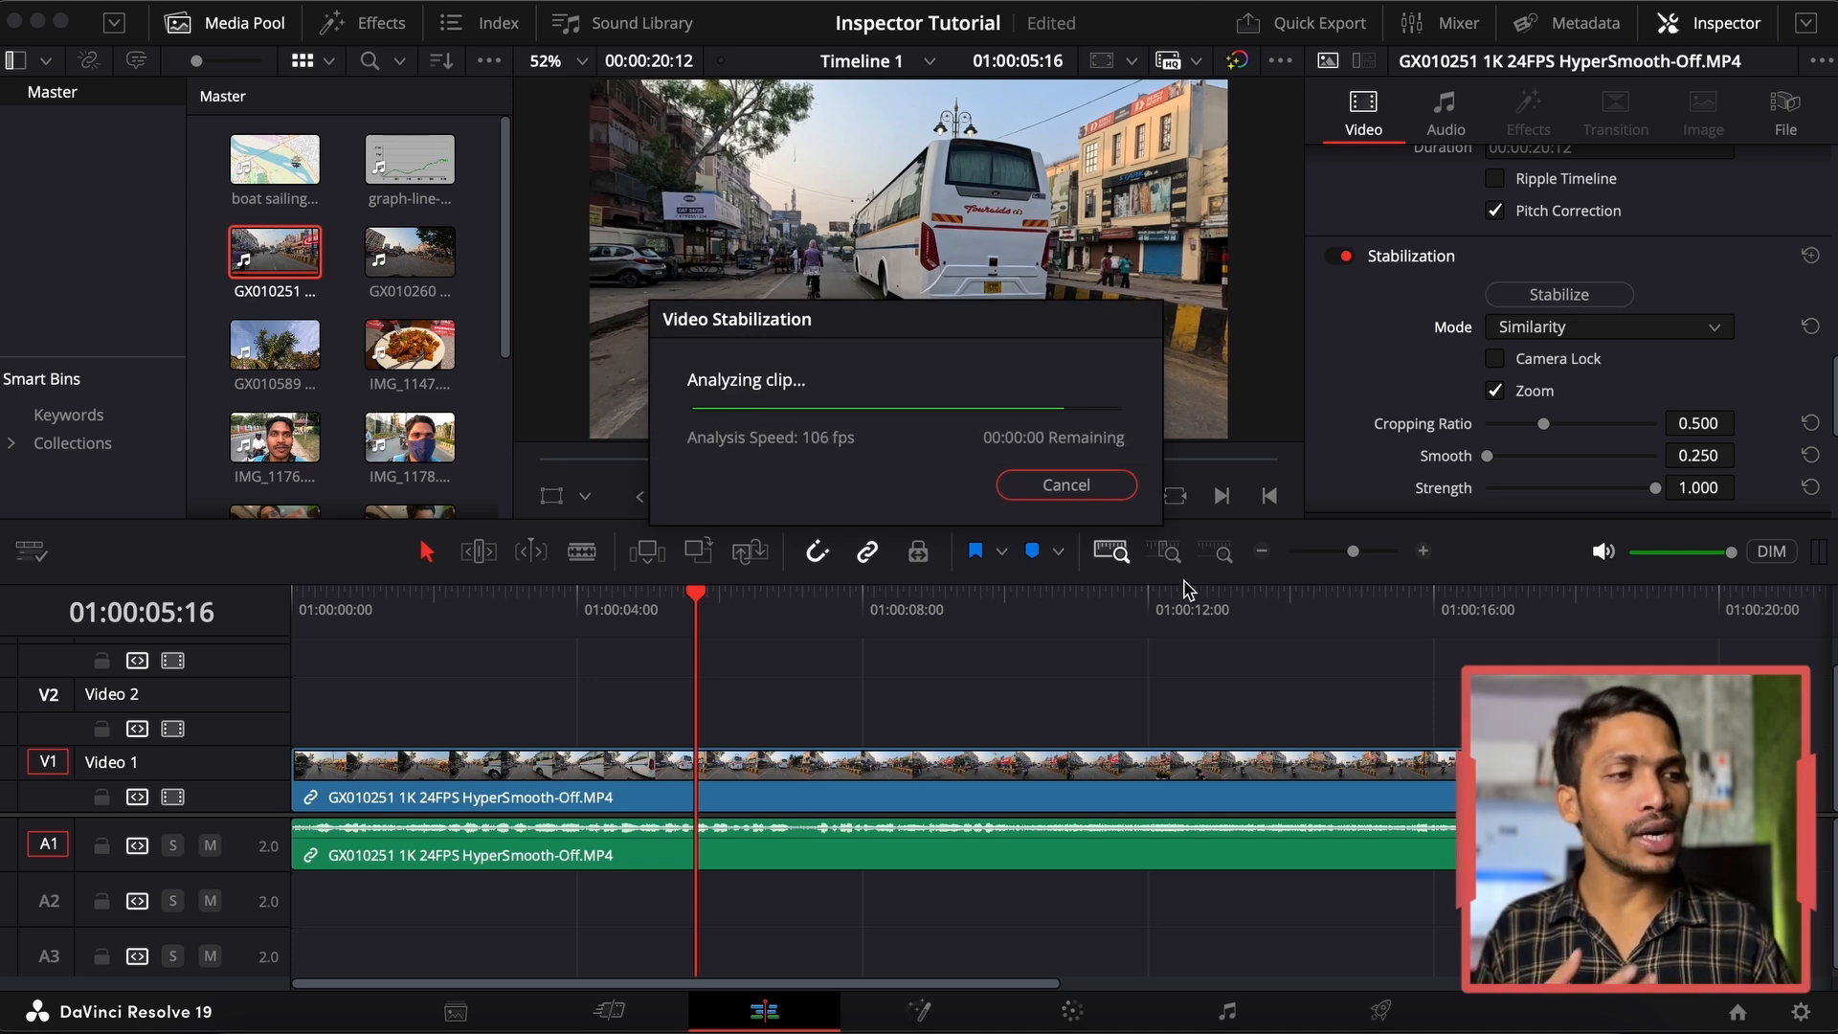
# Play the street clip from 01:00:00:00 to examine the Similarity stabilization
pyautogui.click(299, 605)
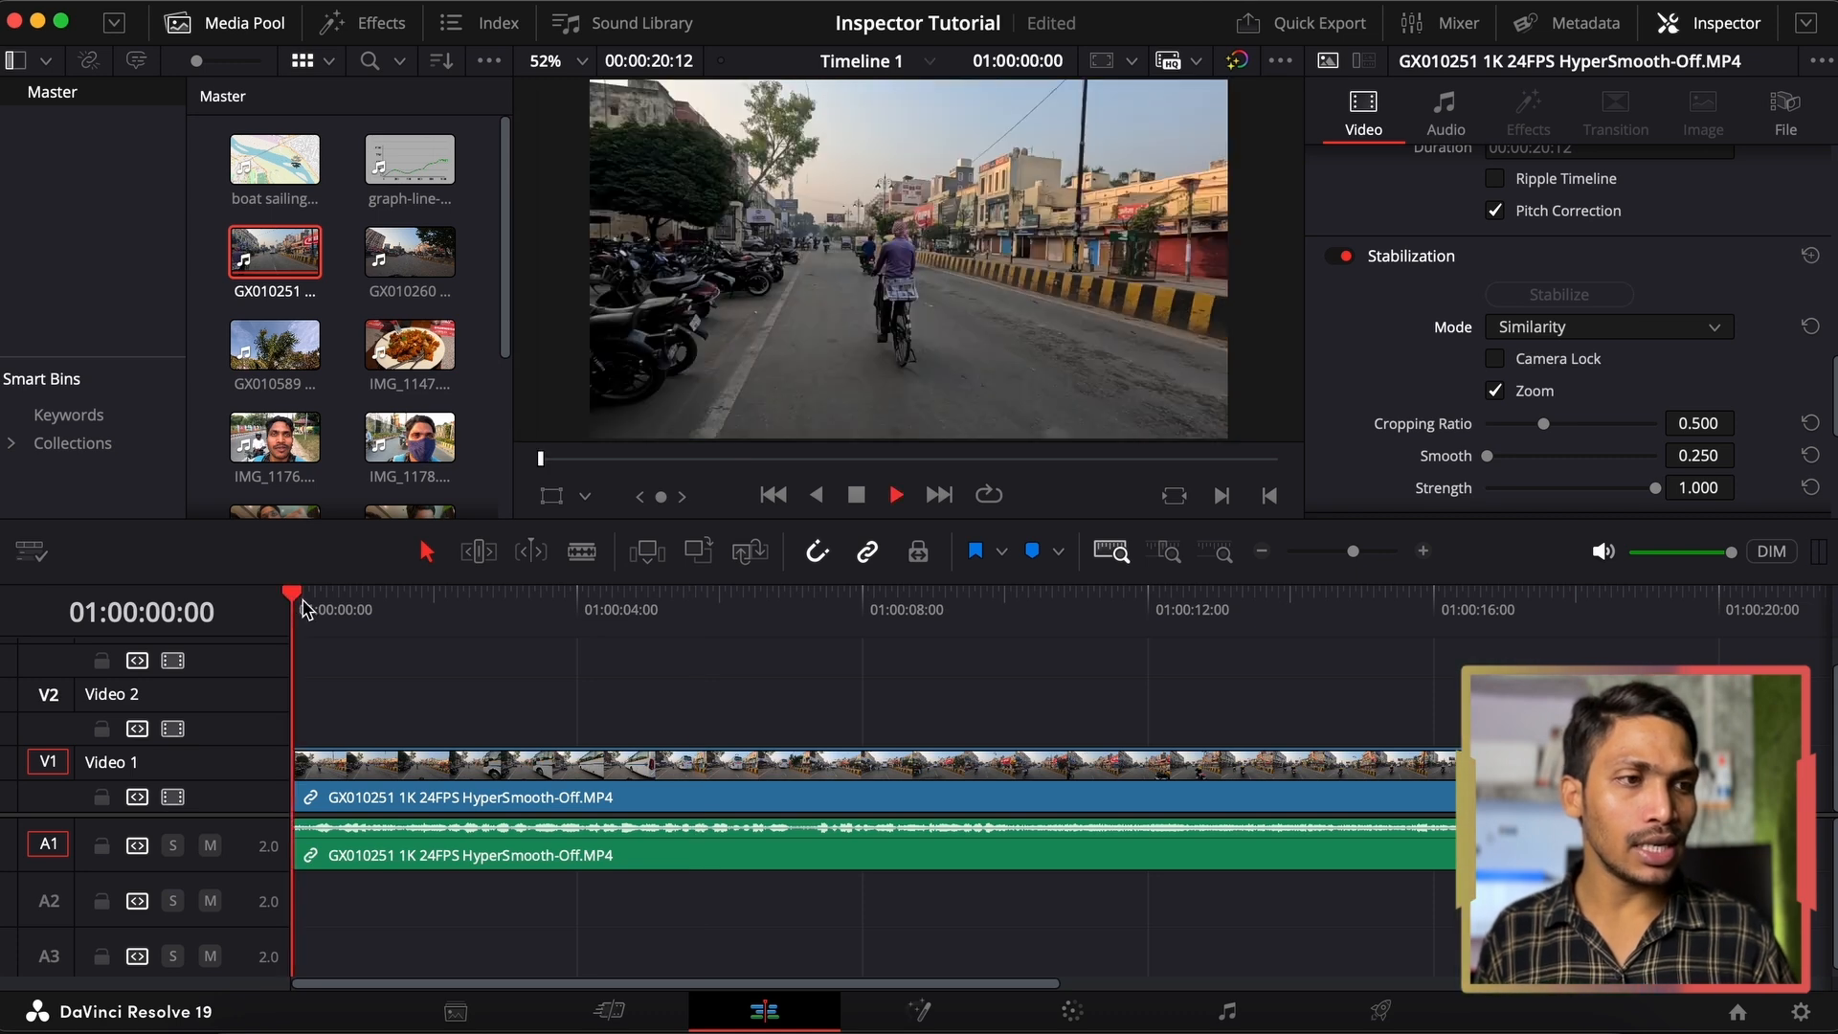
pyautogui.press('space')
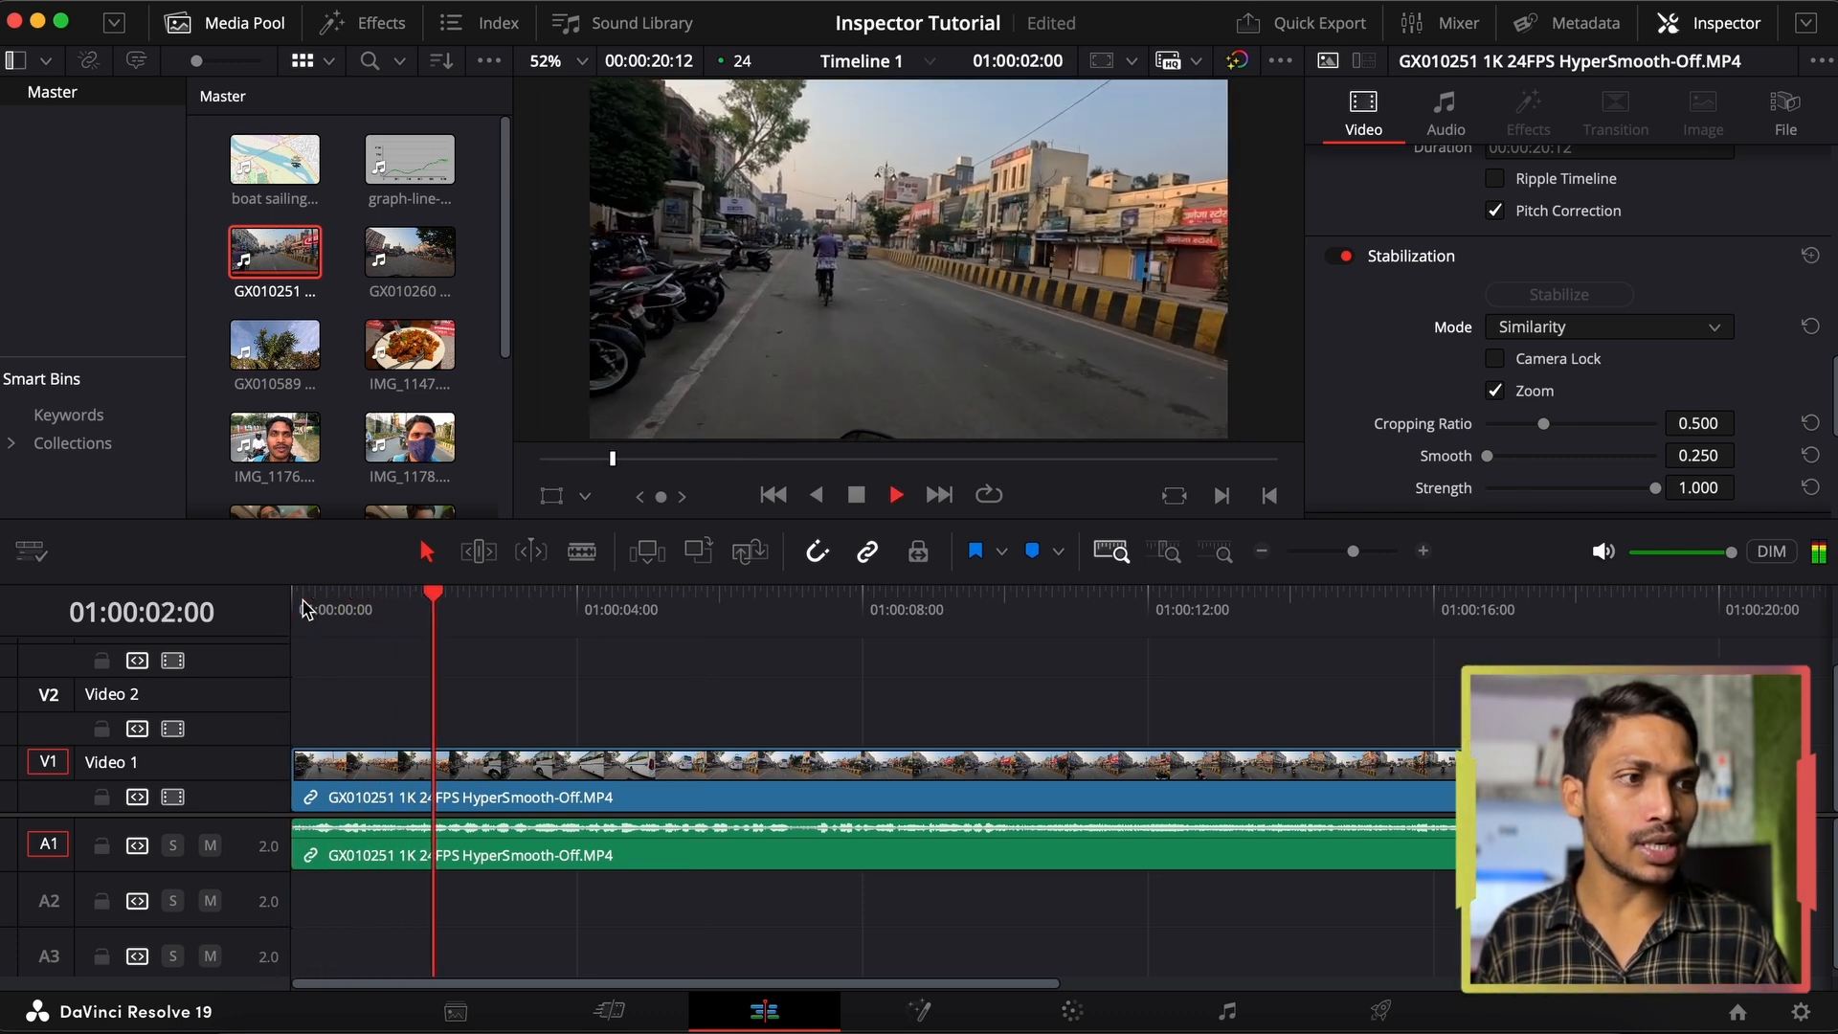
pyautogui.press('space')
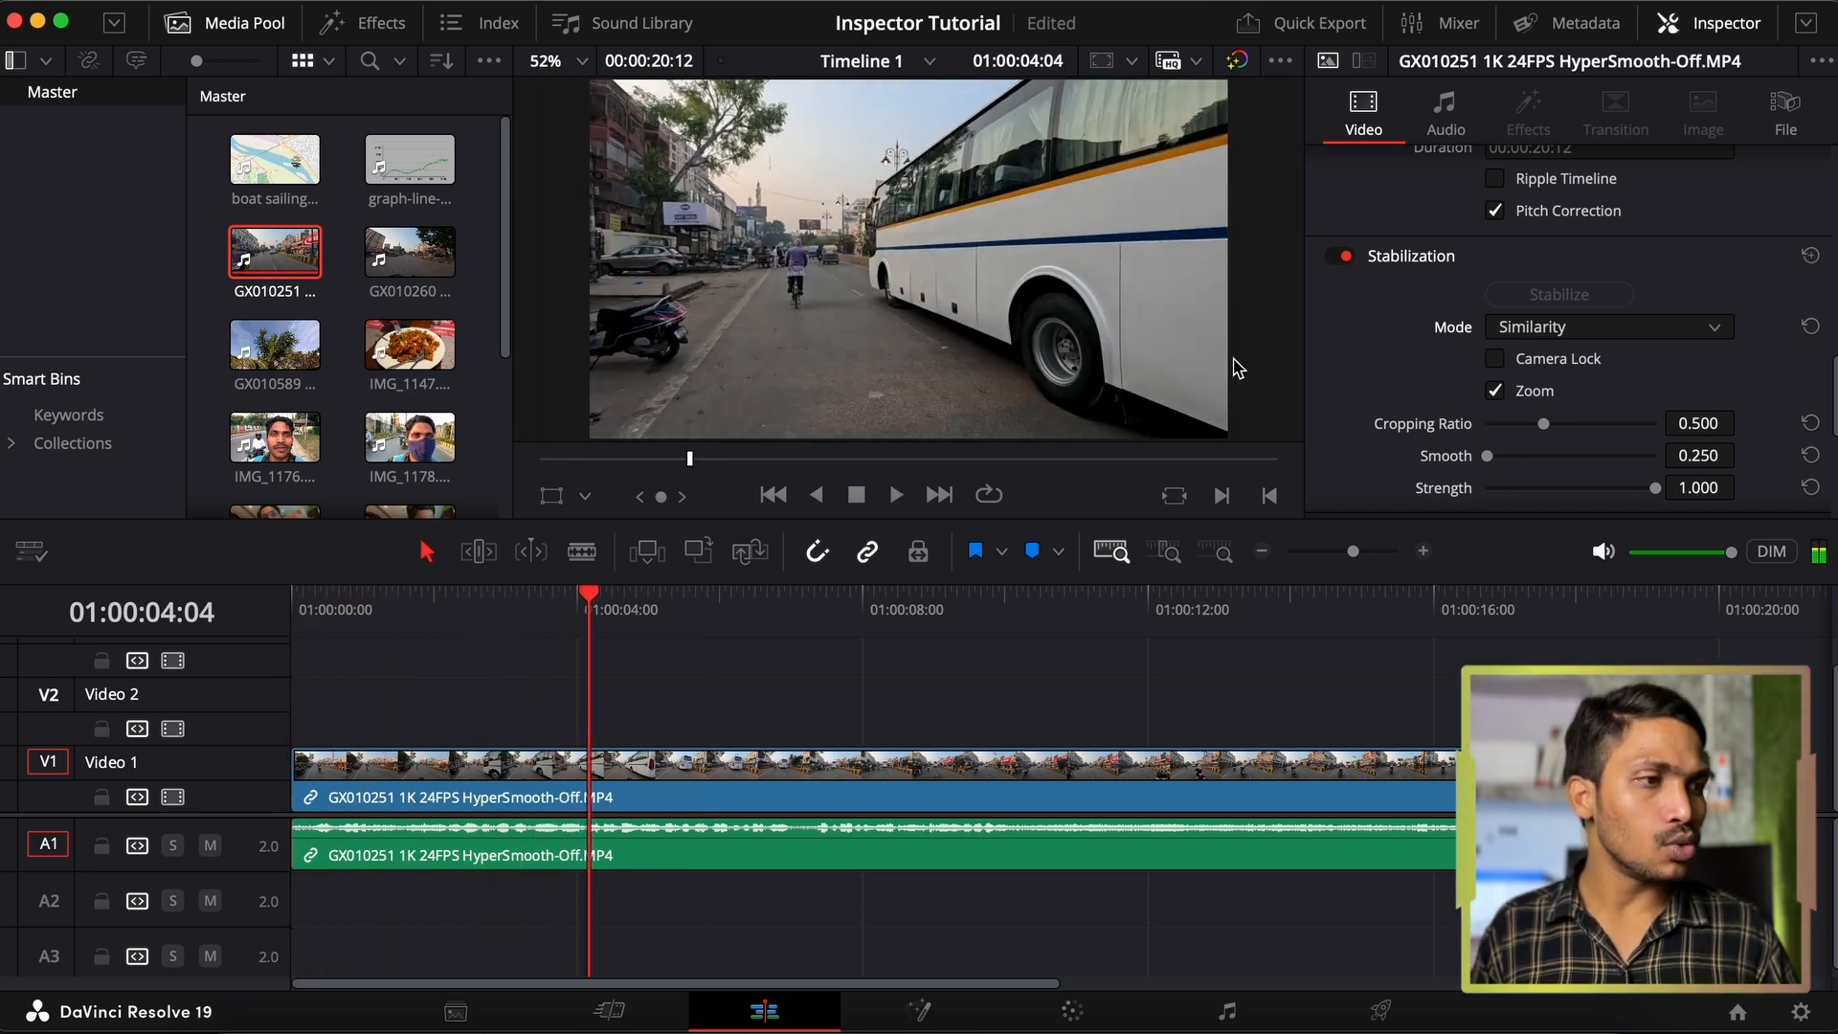
# Switch the street clip's Stabilization Mode to Translation, and reset the Stabilization settings
pyautogui.click(1527, 333)
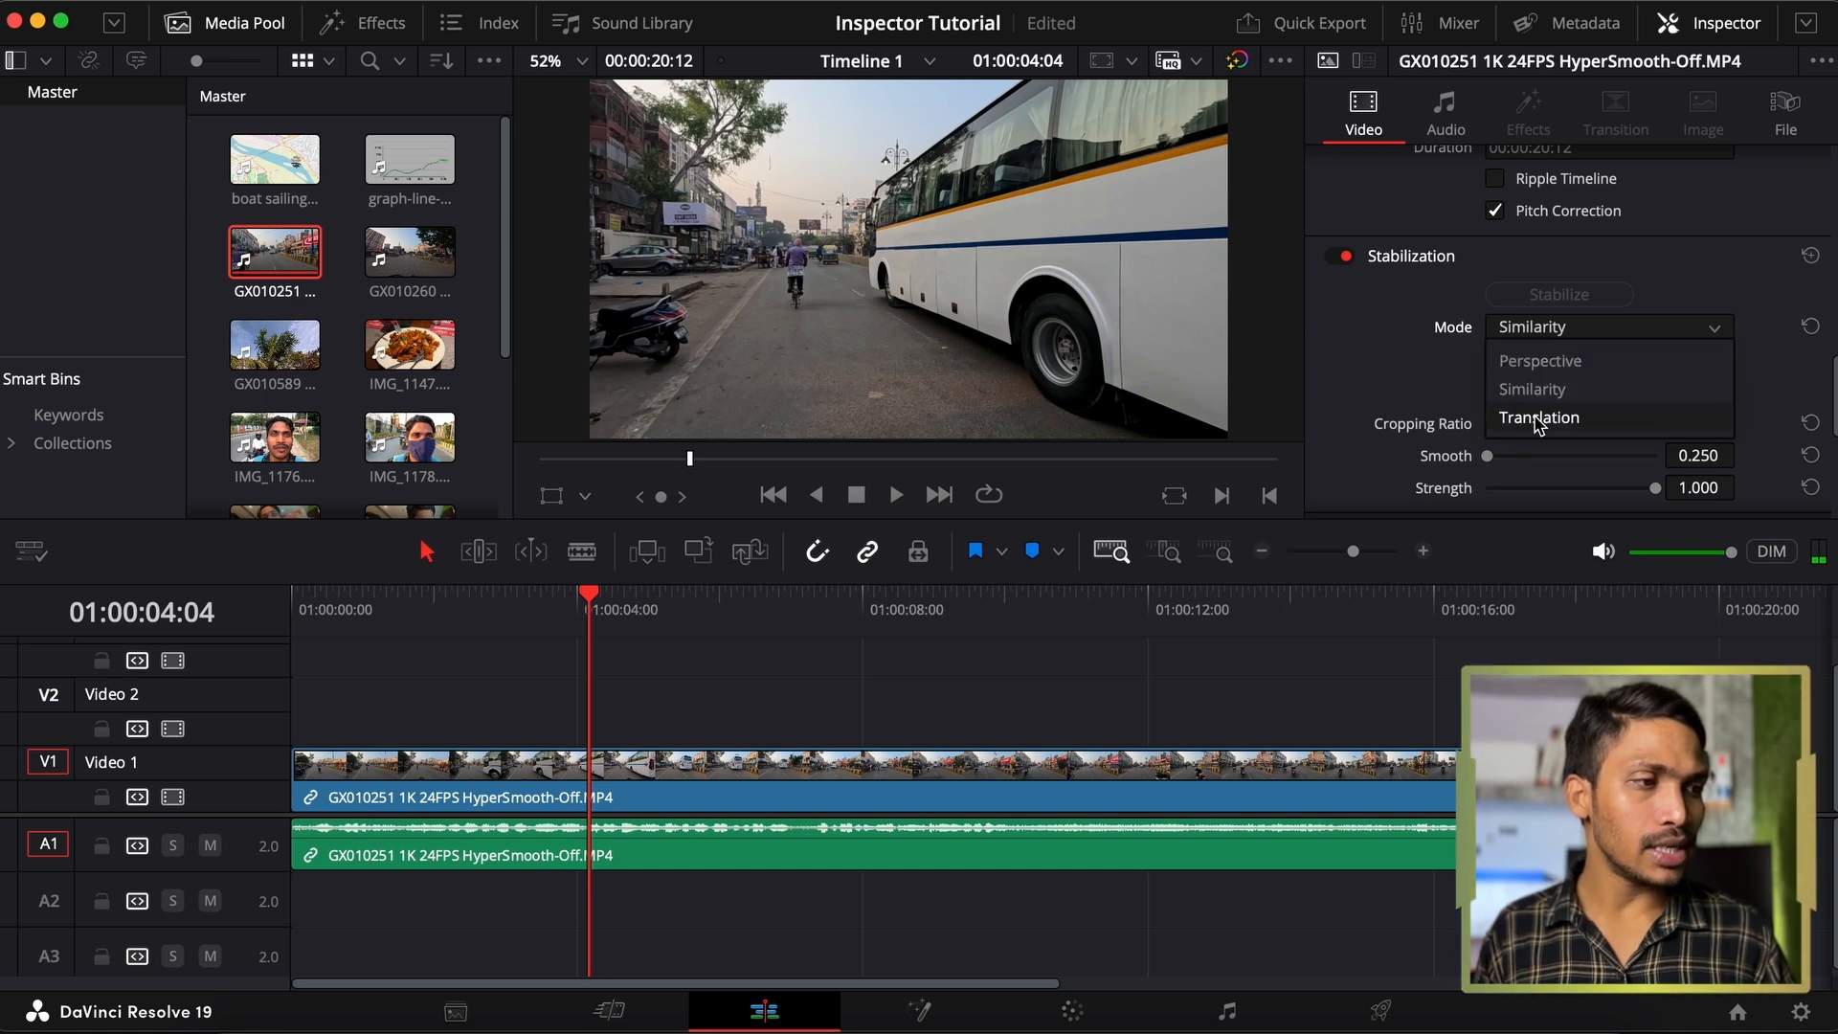
pyautogui.click(1536, 415)
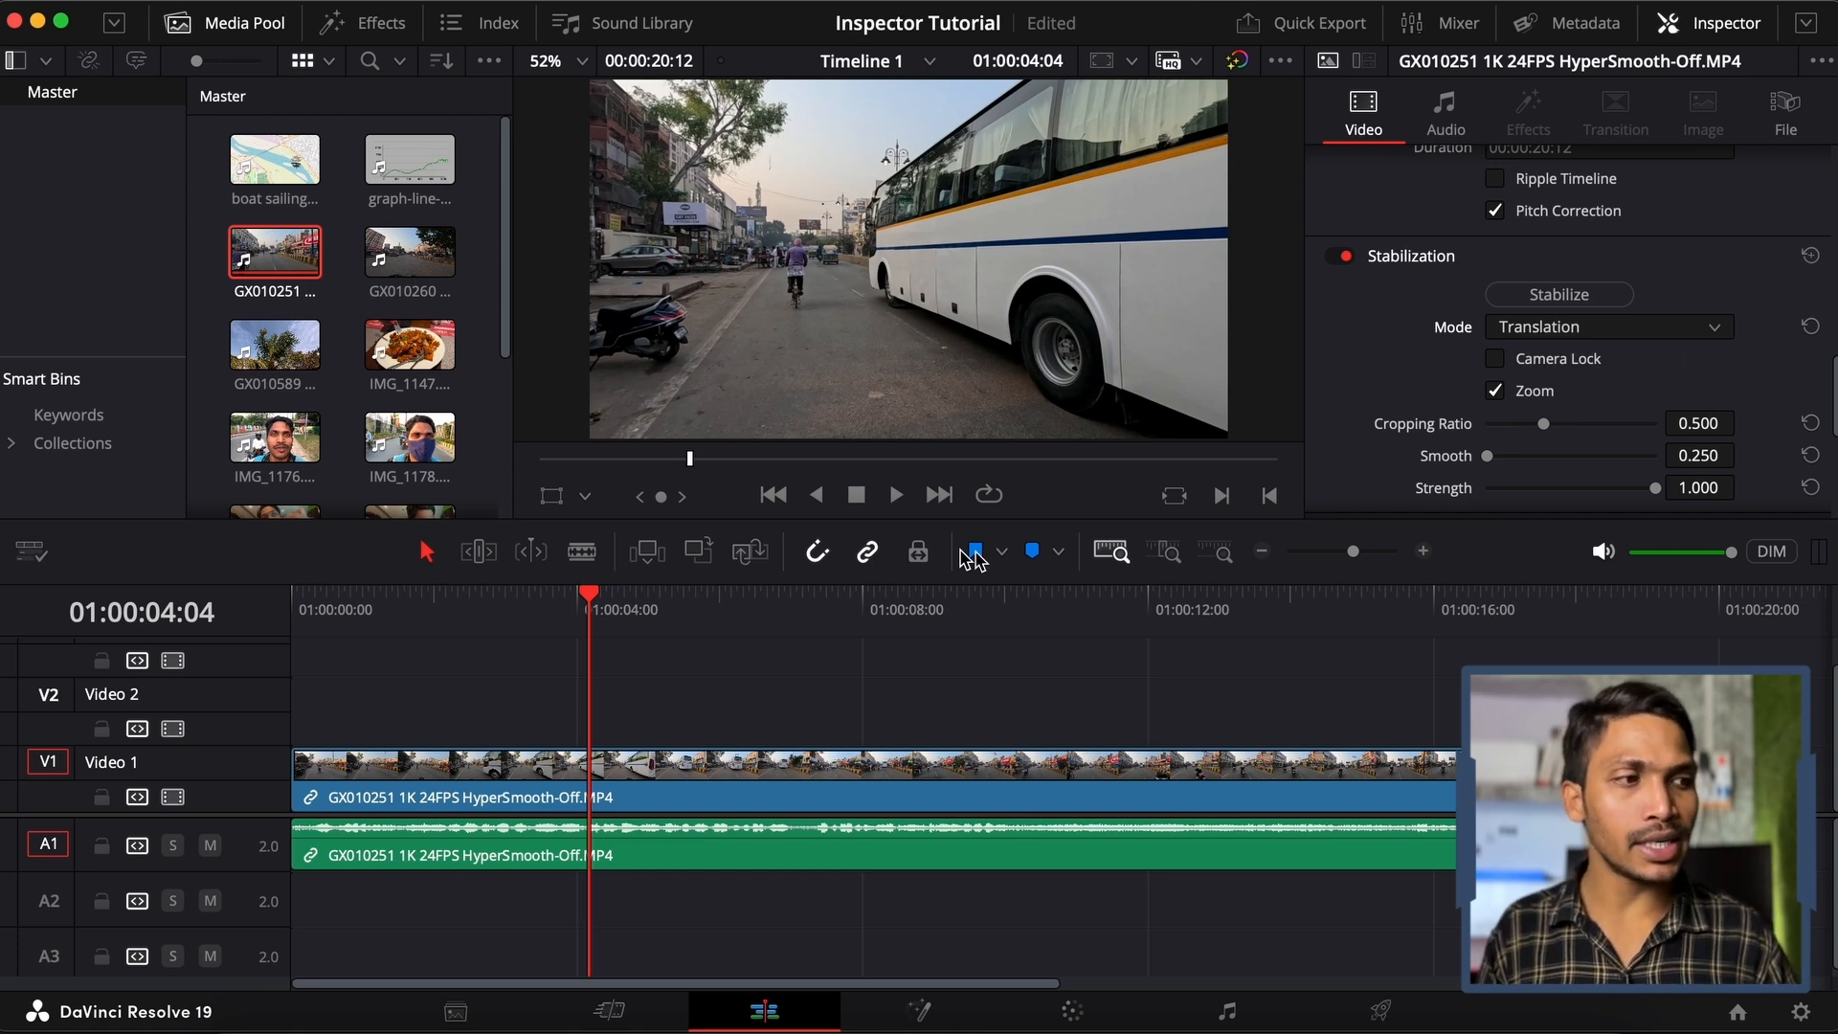
pyautogui.click(1810, 256)
# From the timeline start, enable Camera Lock and stabilize the street clip in Perspective mode
pyautogui.press('Home')
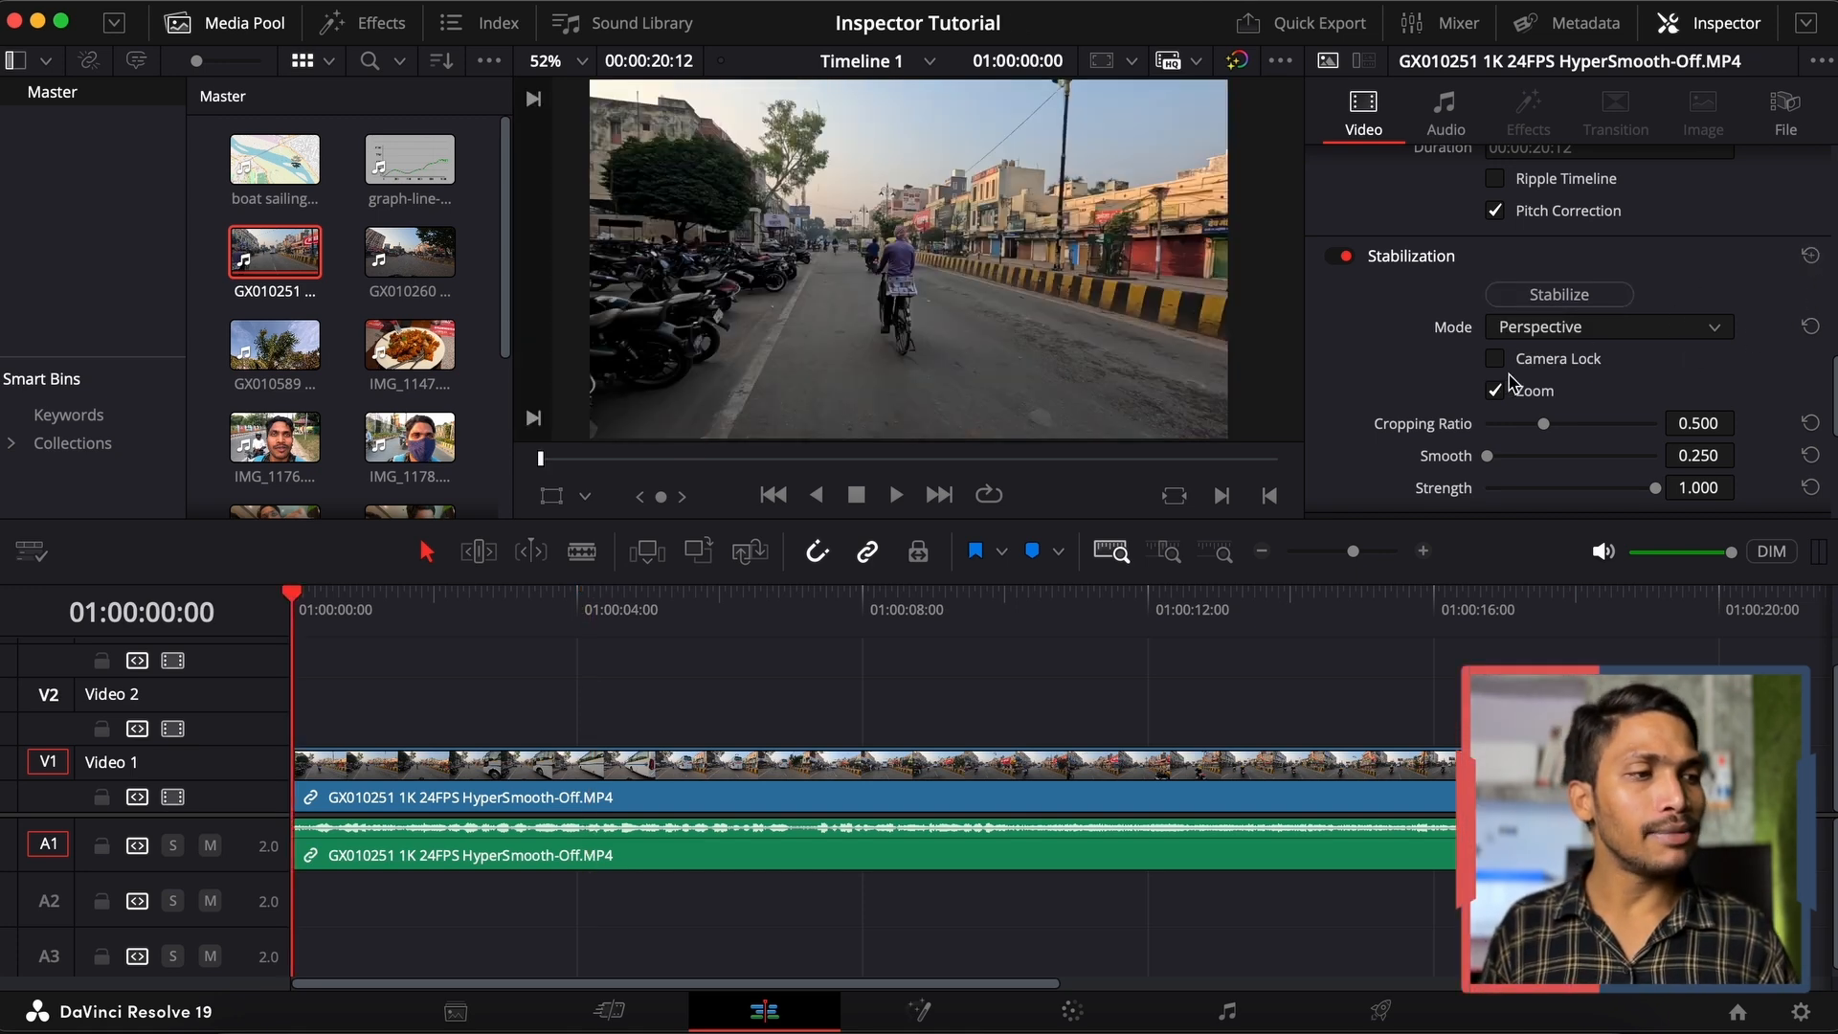
pyautogui.click(1578, 372)
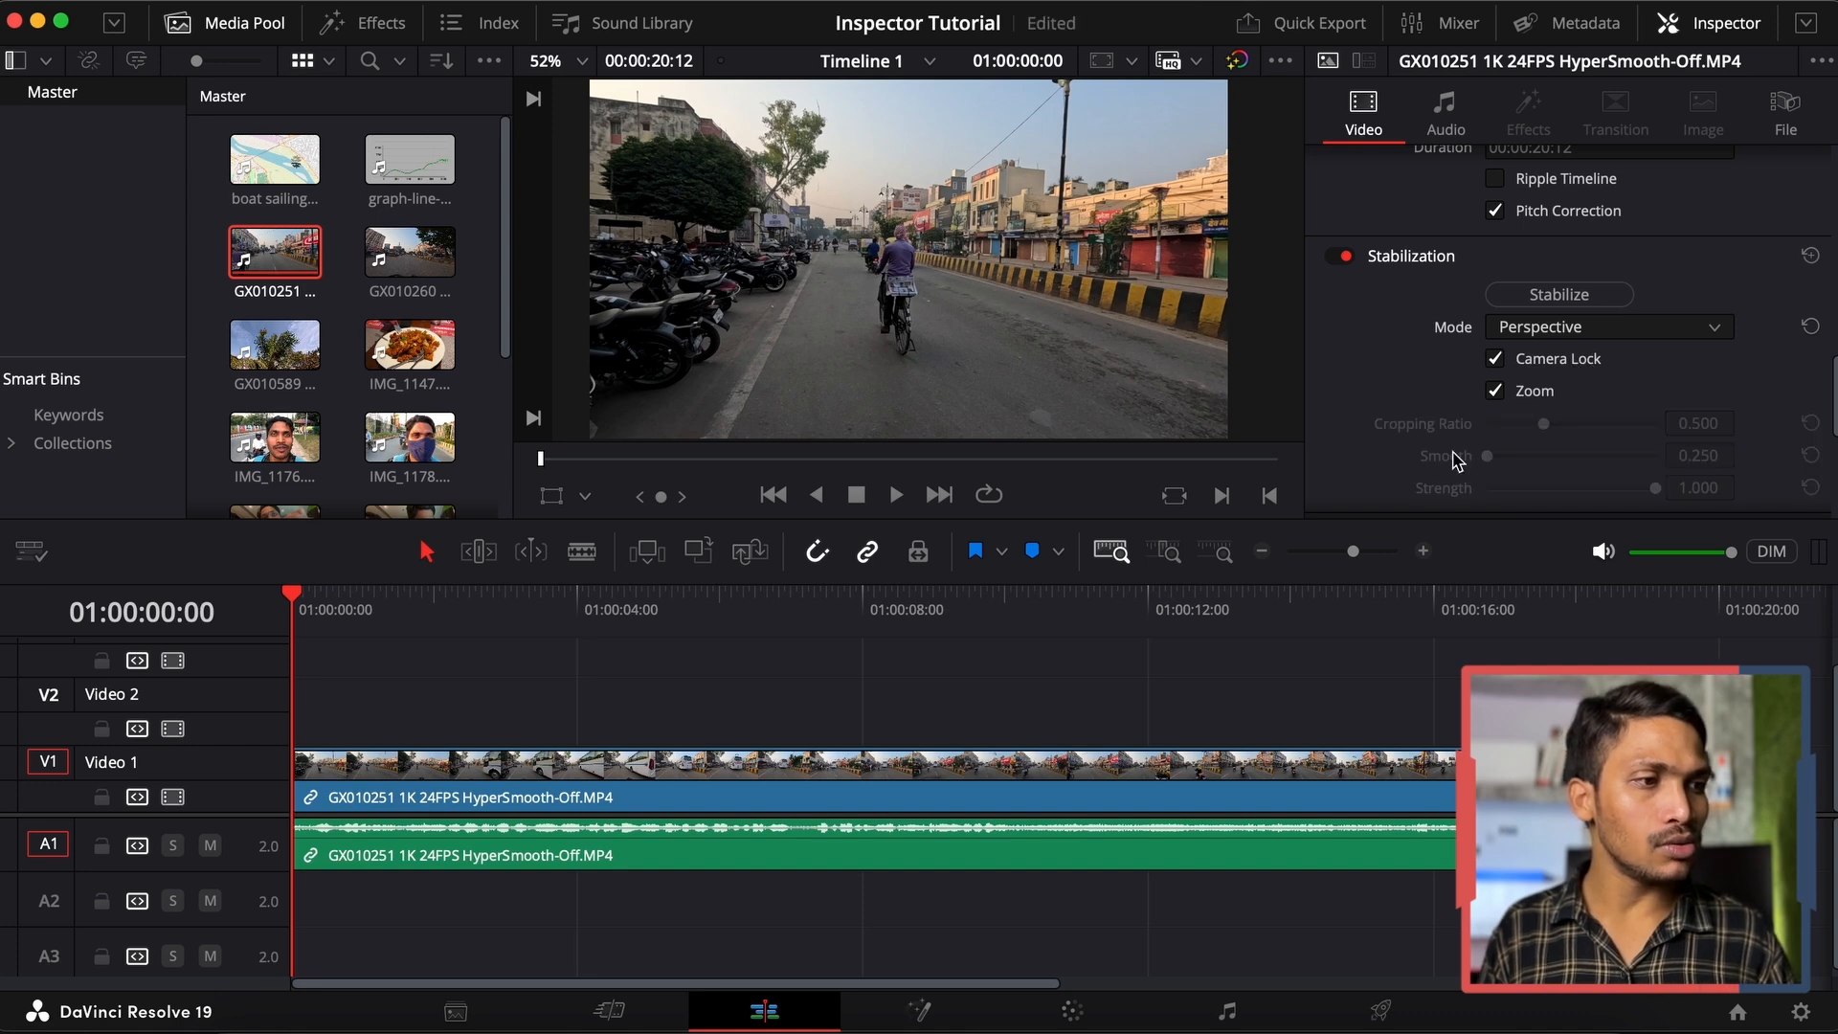
pyautogui.scroll(-1, 1457, 435)
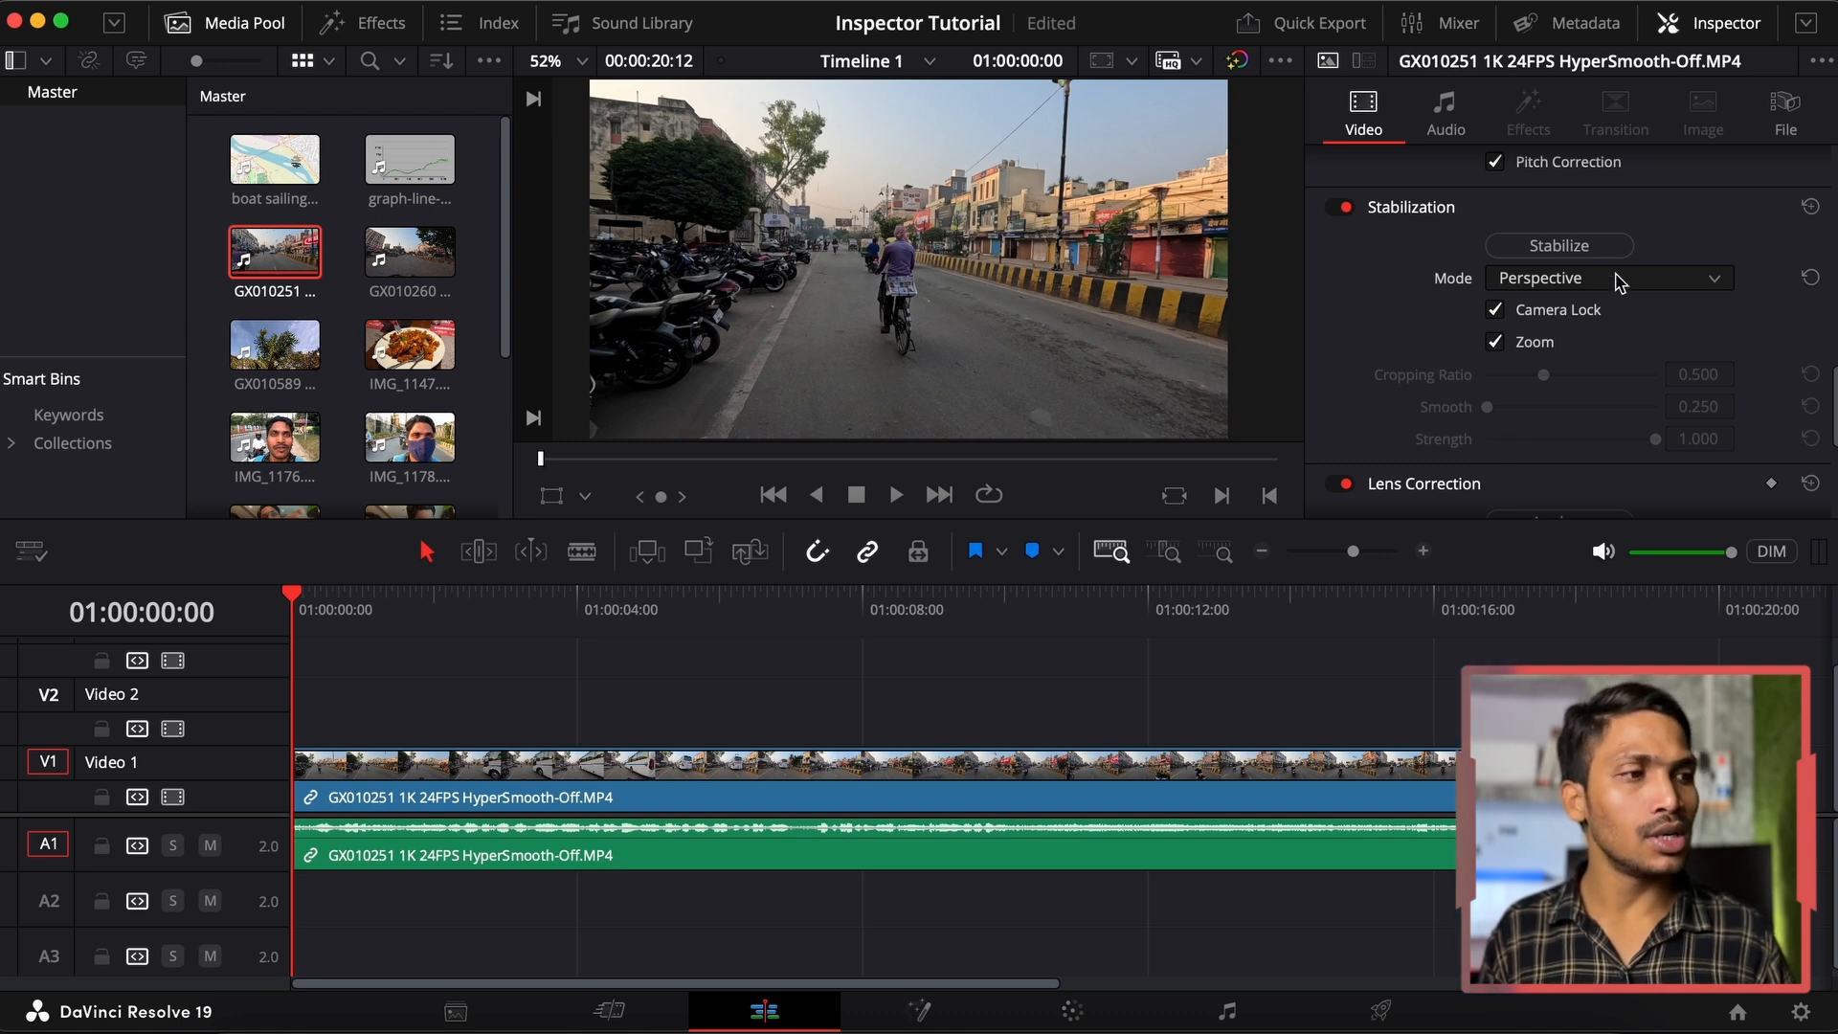
pyautogui.click(1595, 245)
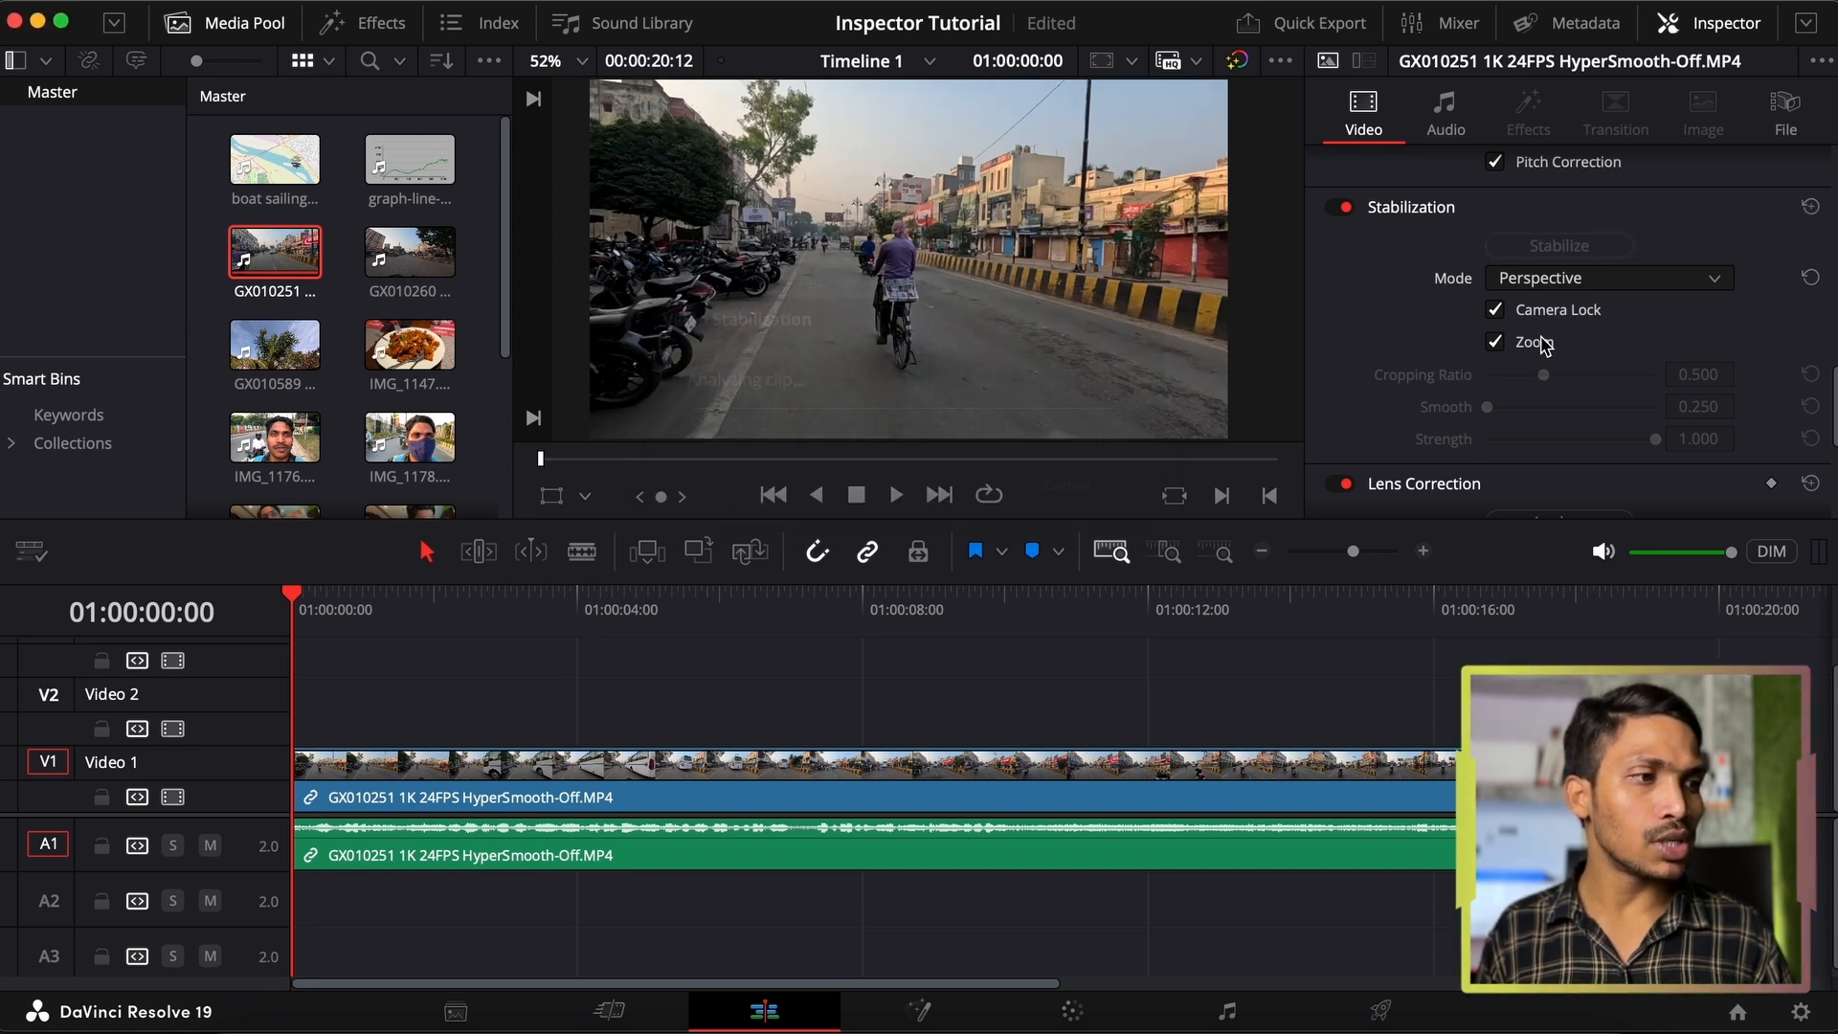
# Reset the Stabilization settings, stabilize the street clip in Perspective mode with Zoom turned off, and play the result
pyautogui.click(1810, 207)
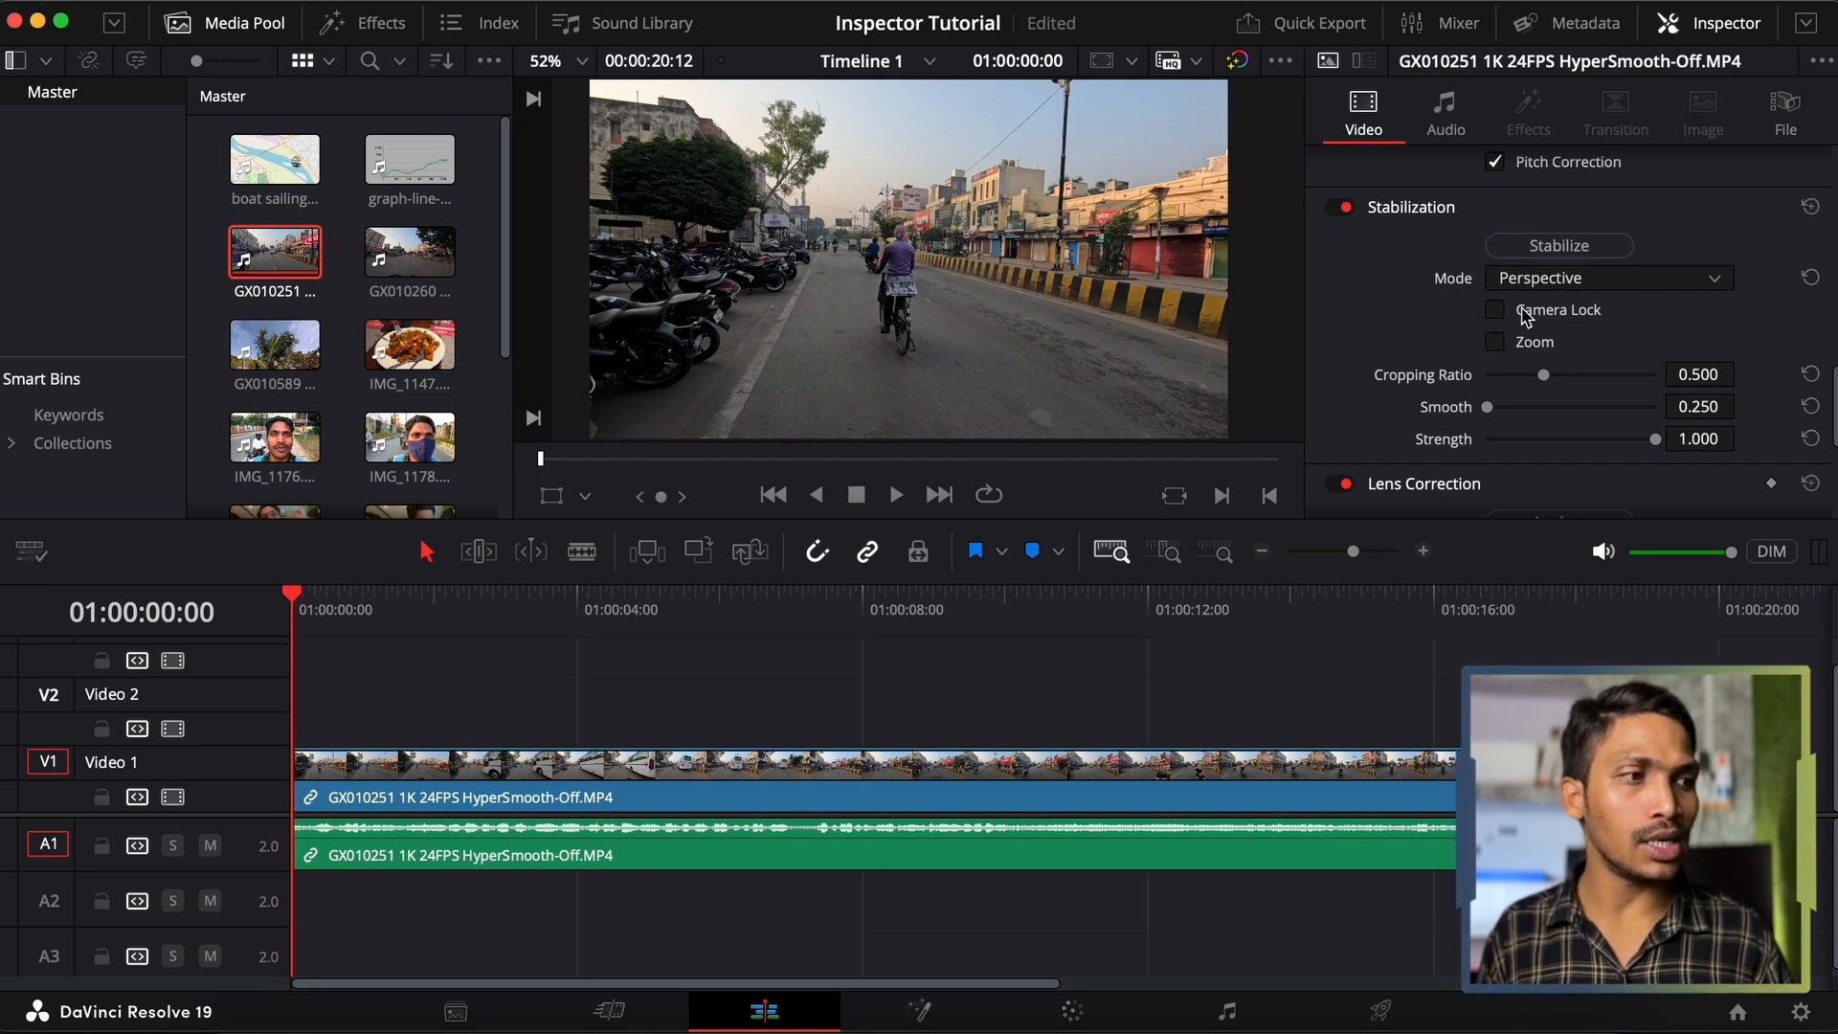
pyautogui.click(1560, 247)
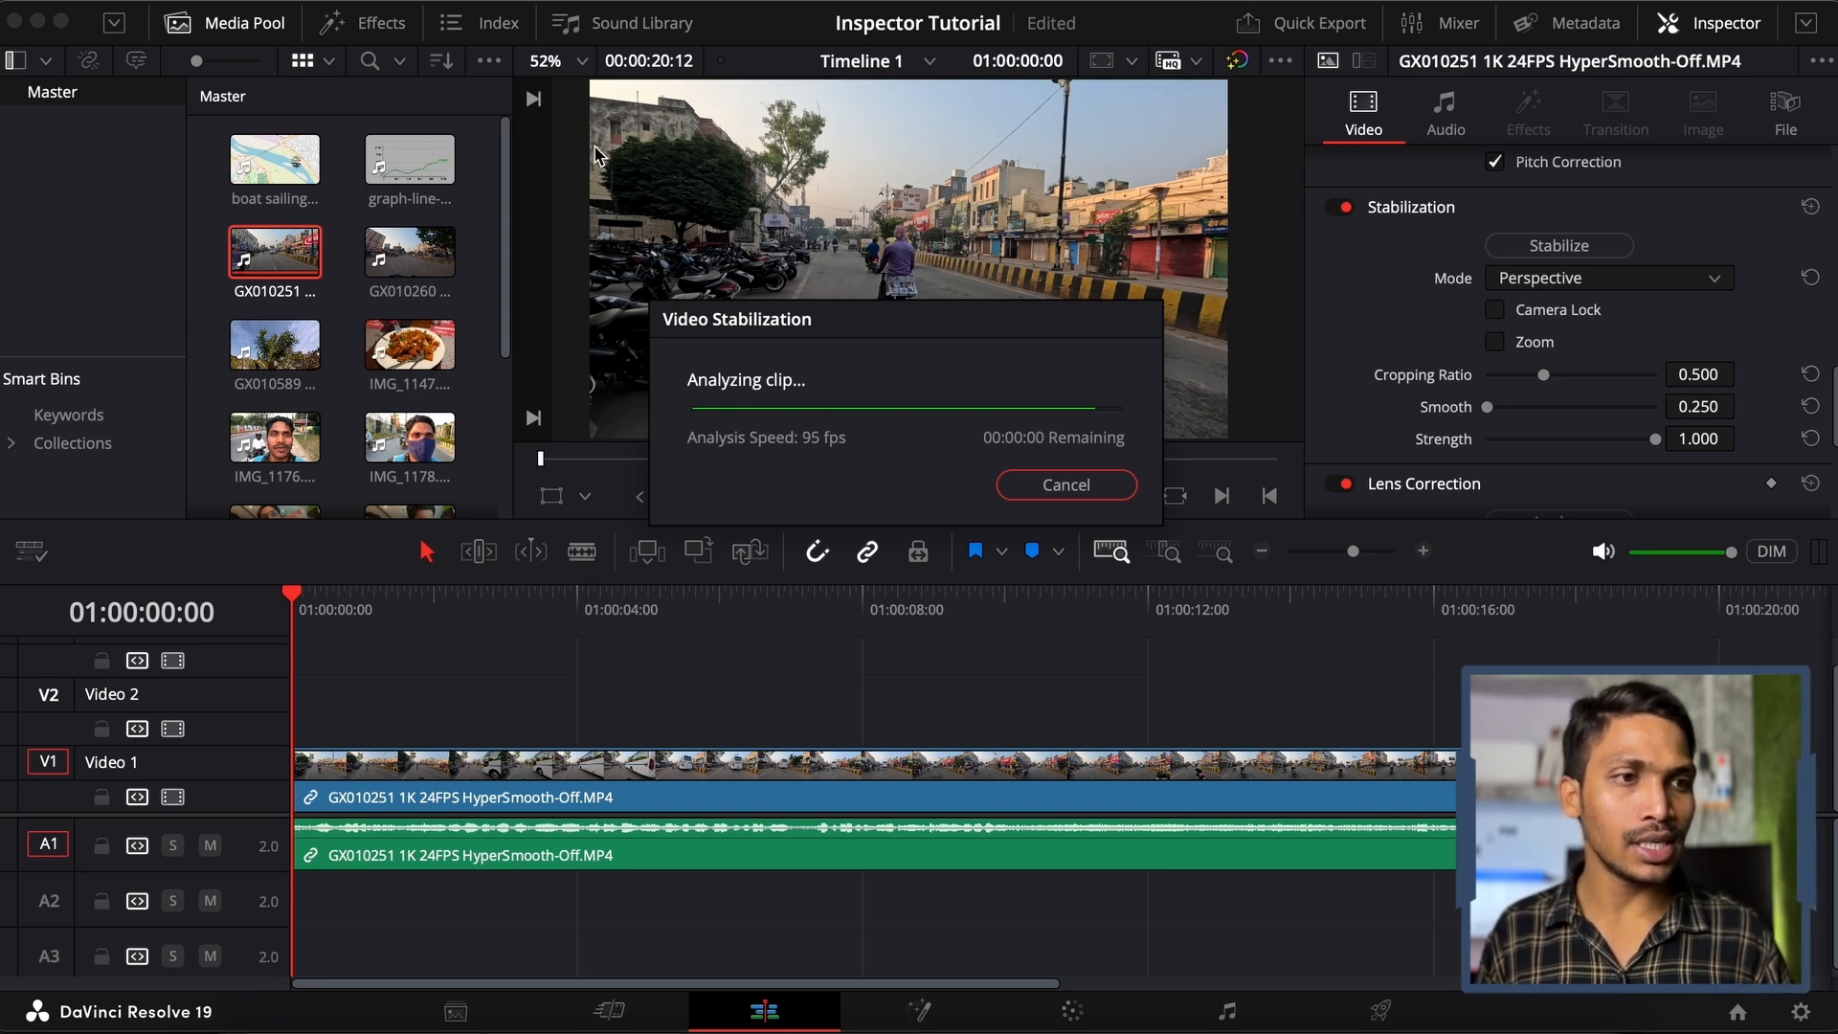
pyautogui.press('space')
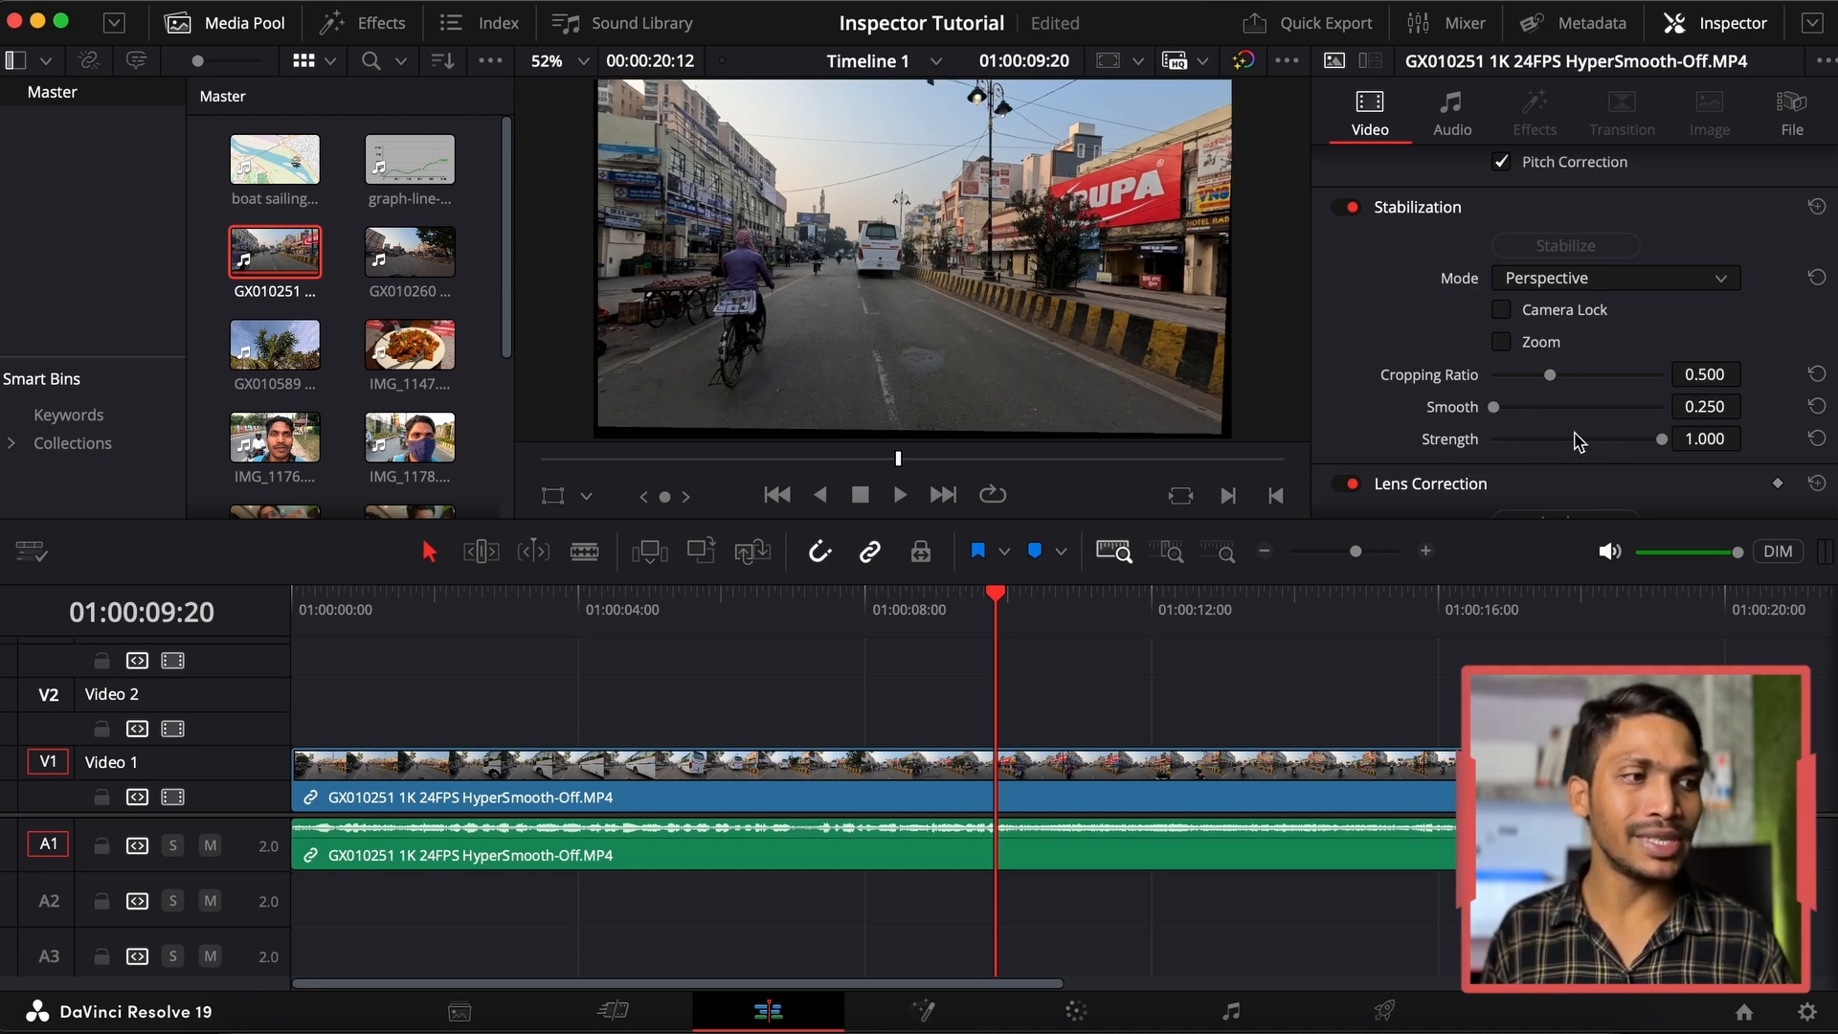
# Toggle the Zoom option in the street clip's Stabilization settings
pyautogui.scroll(-3, 1577, 442)
pyautogui.scroll(3, 1589, 383)
pyautogui.click(1543, 342)
# Display the retime controls on the street clip and stretch it to slow its speed to 25%
pyautogui.scroll(-2, 1551, 349)
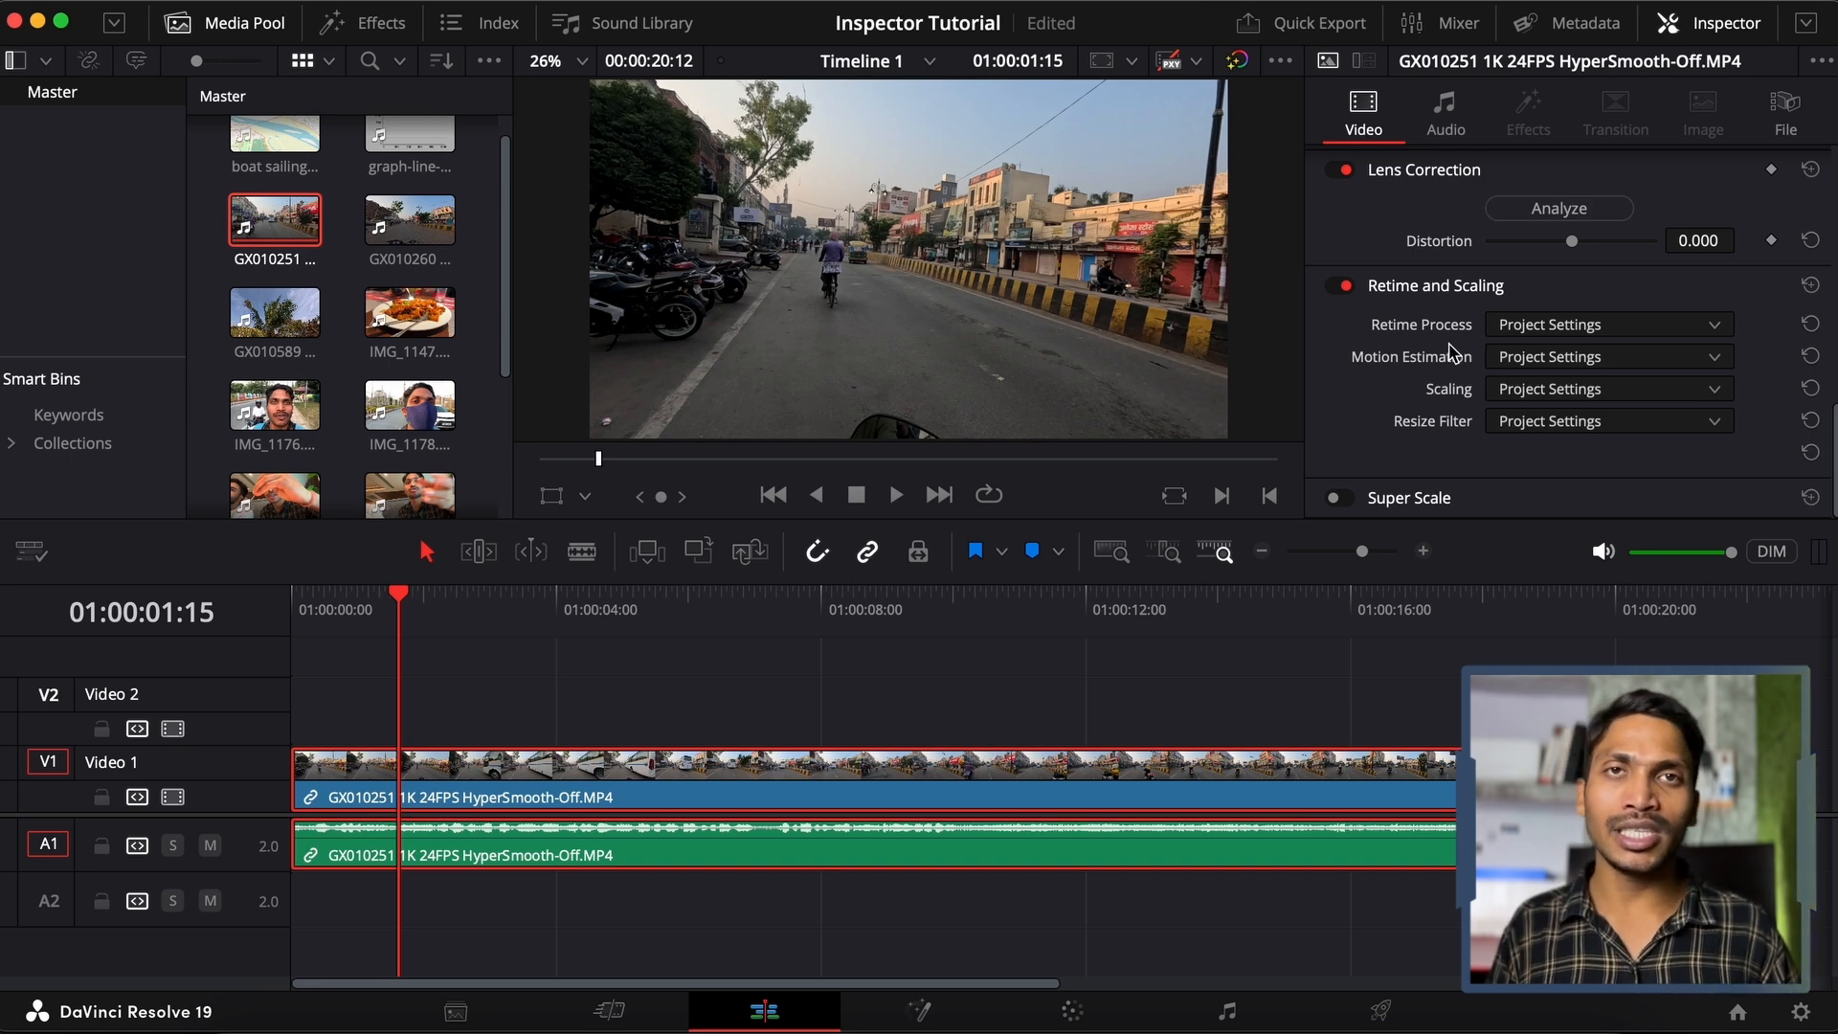
pyautogui.hotkey('shift', 'Right')
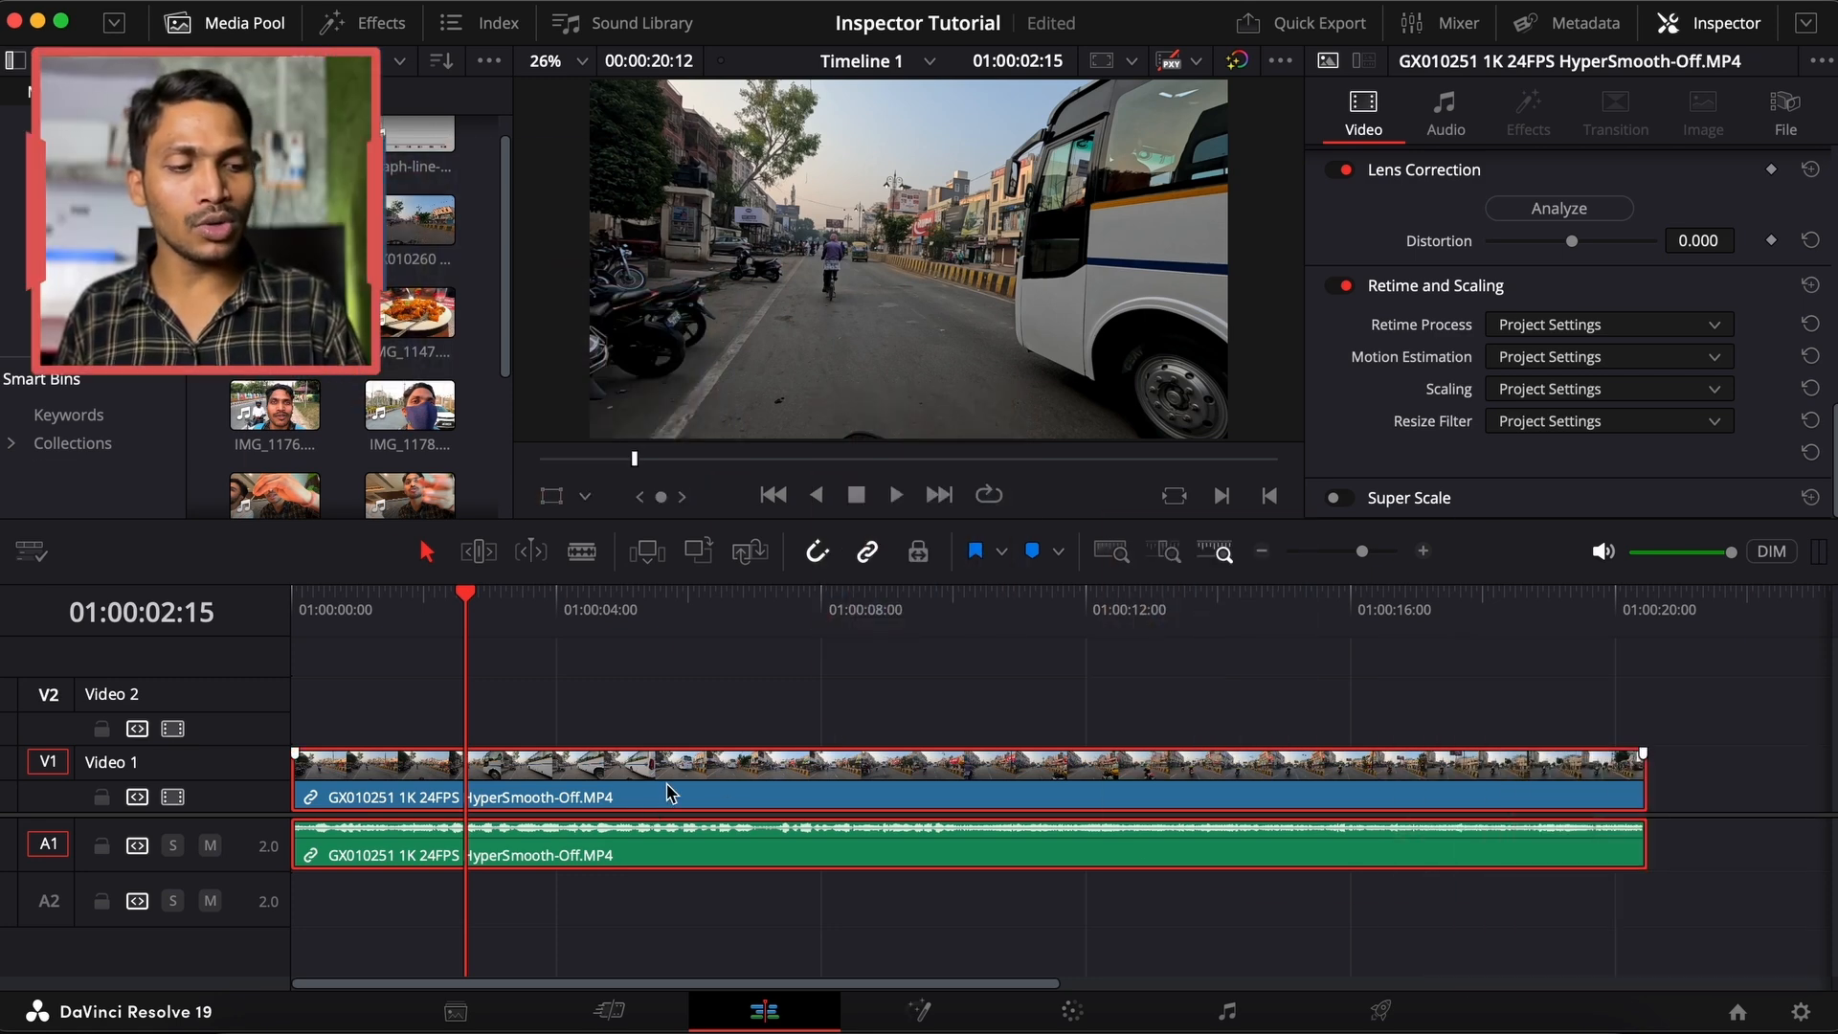
pyautogui.press('super+r')
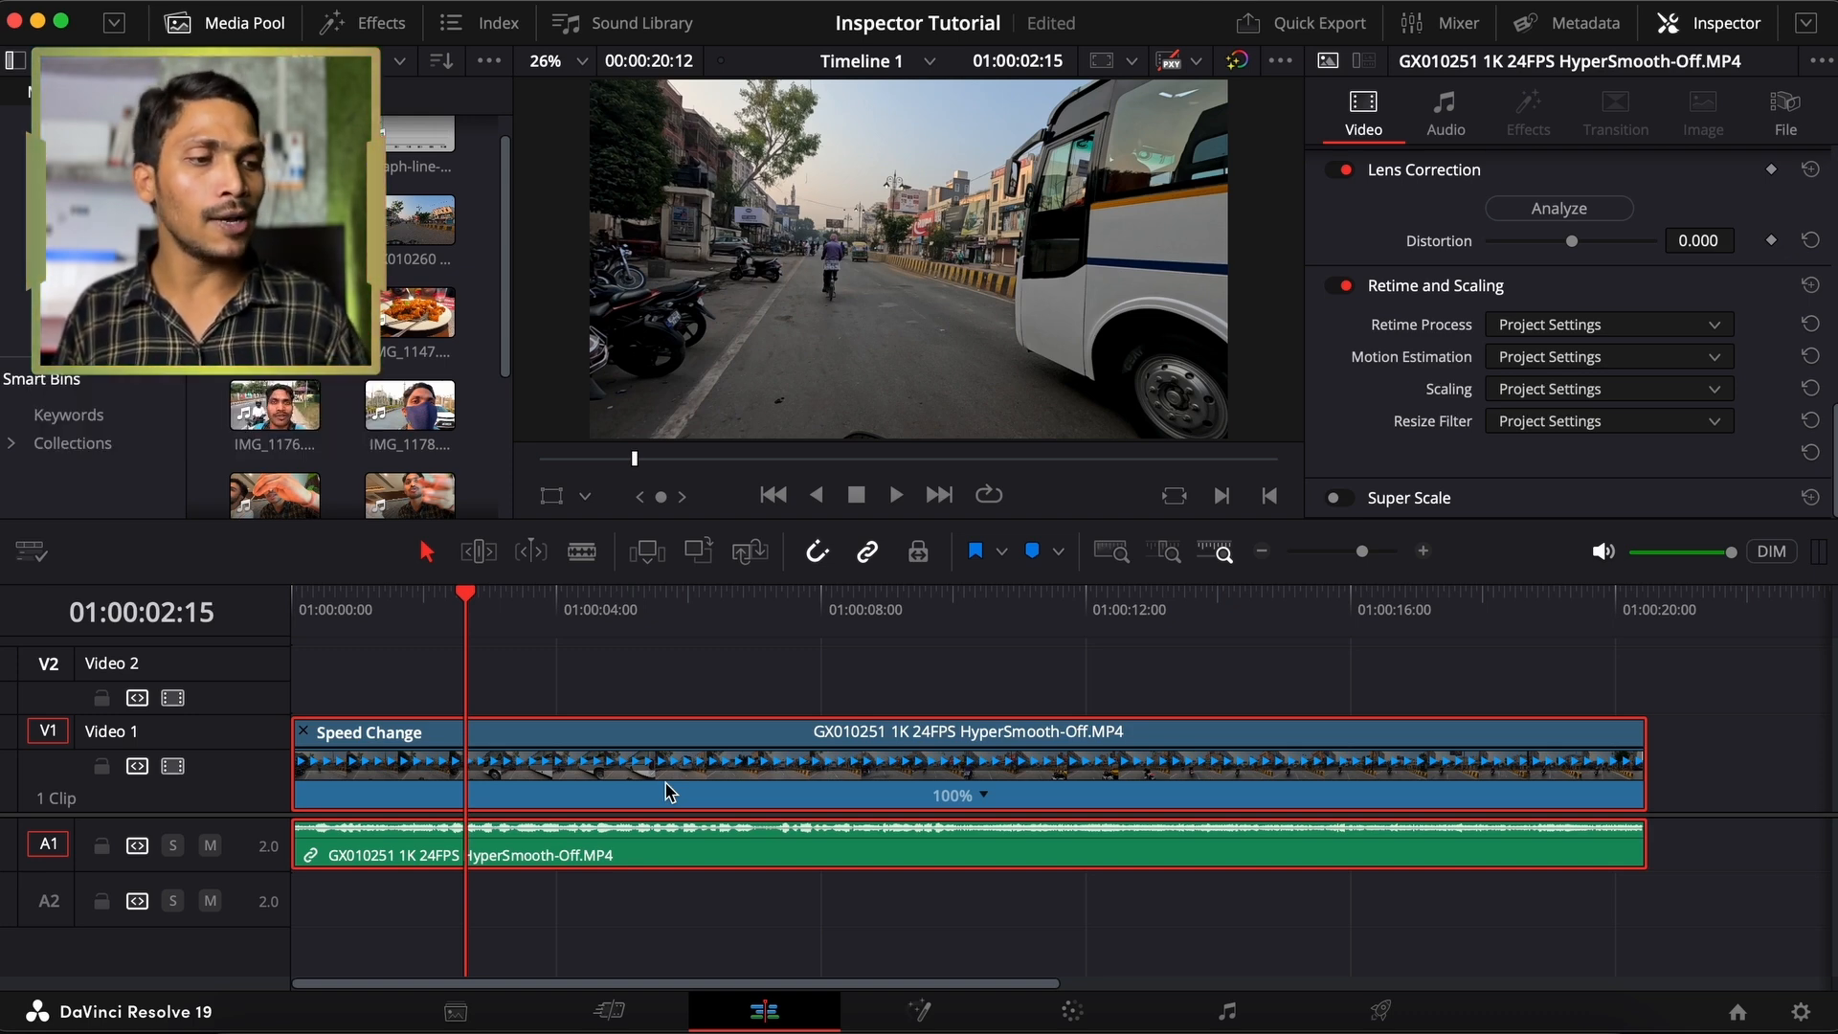
pyautogui.click(1262, 552)
pyautogui.click(1262, 551)
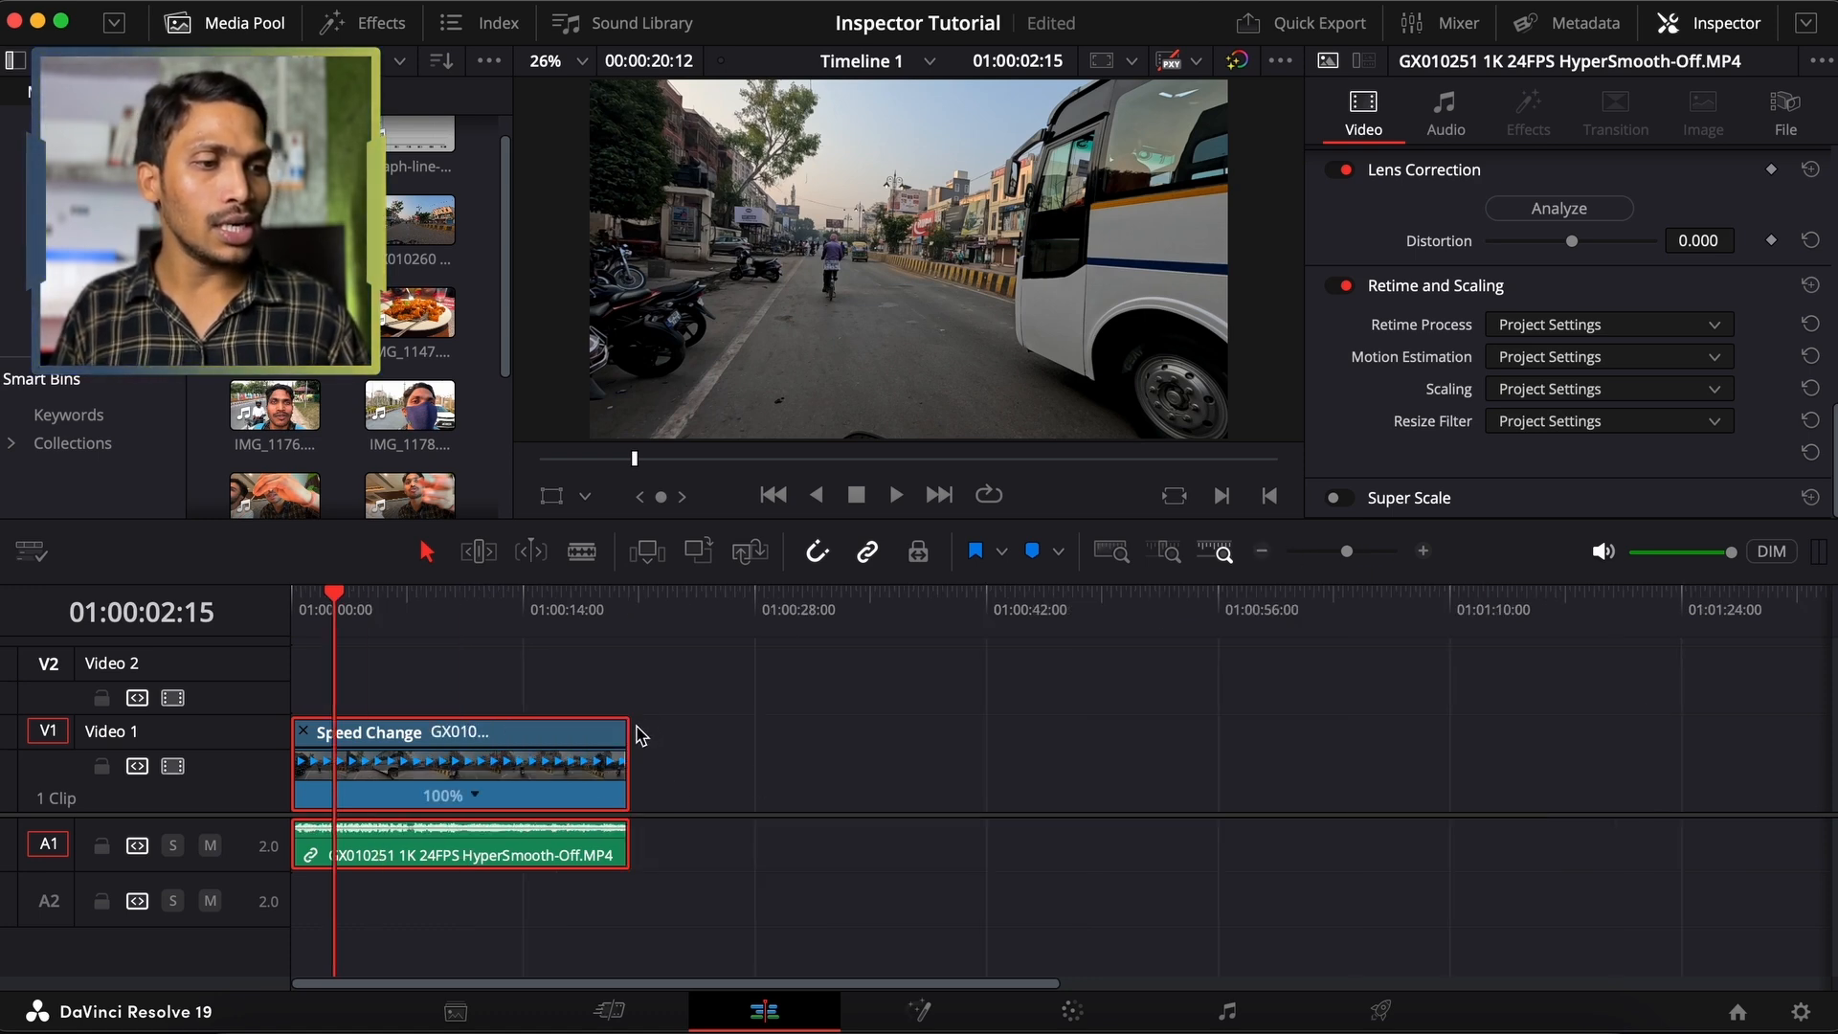
pyautogui.moveTo(627, 738); pyautogui.dragTo(1628, 743)
# Try the Nearest and Frame Blend retime processes on the slowed street clip, playing it to compare the motion
pyautogui.click(1563, 327)
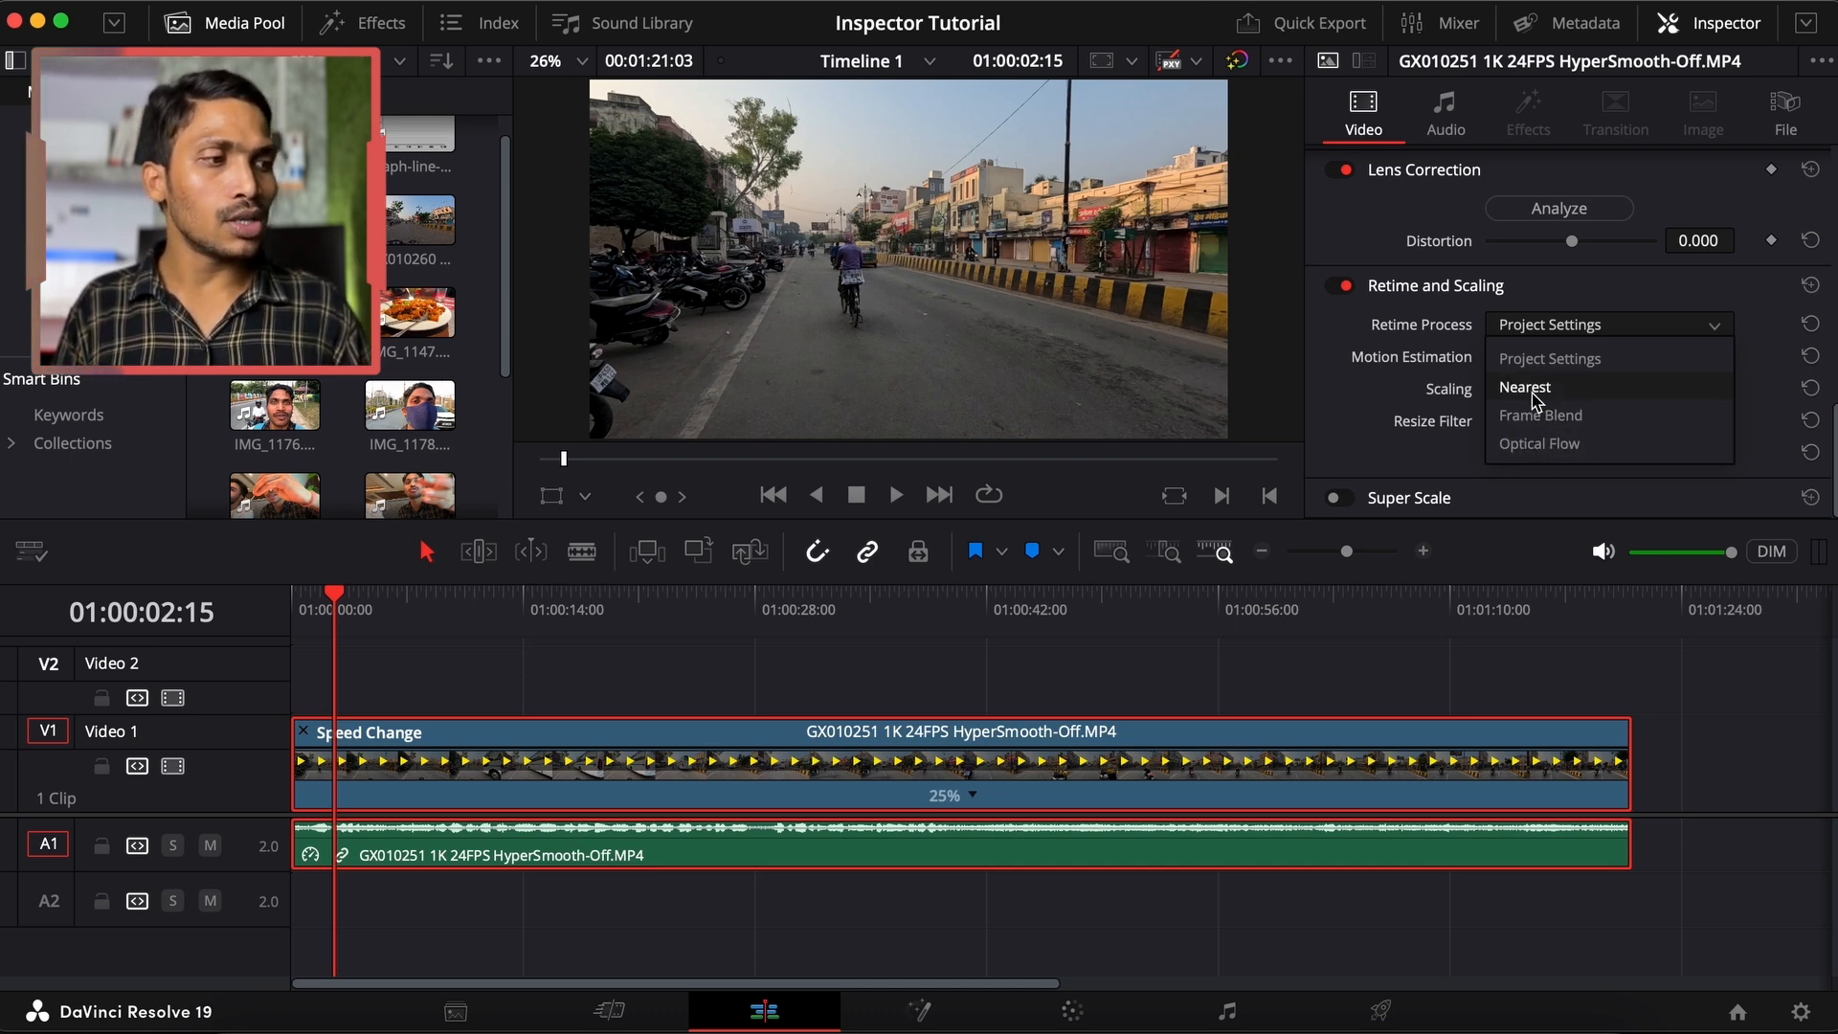
pyautogui.click(1531, 388)
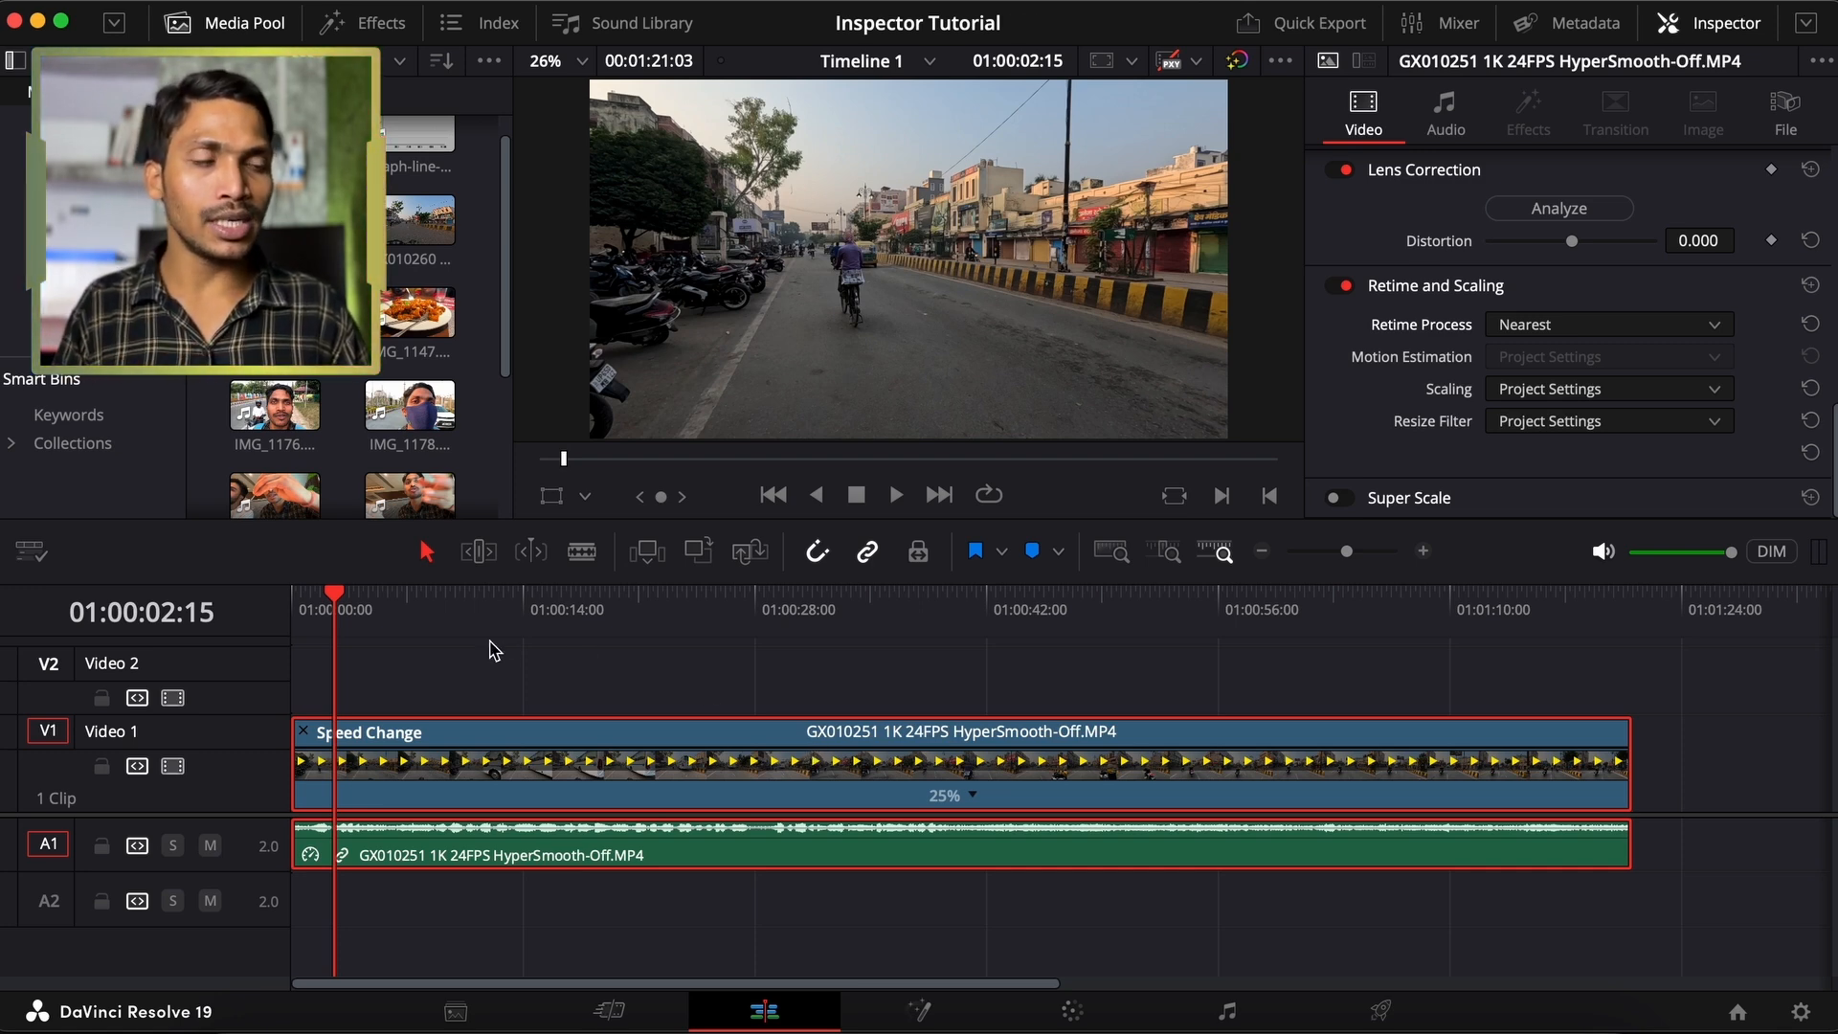
pyautogui.press('space')
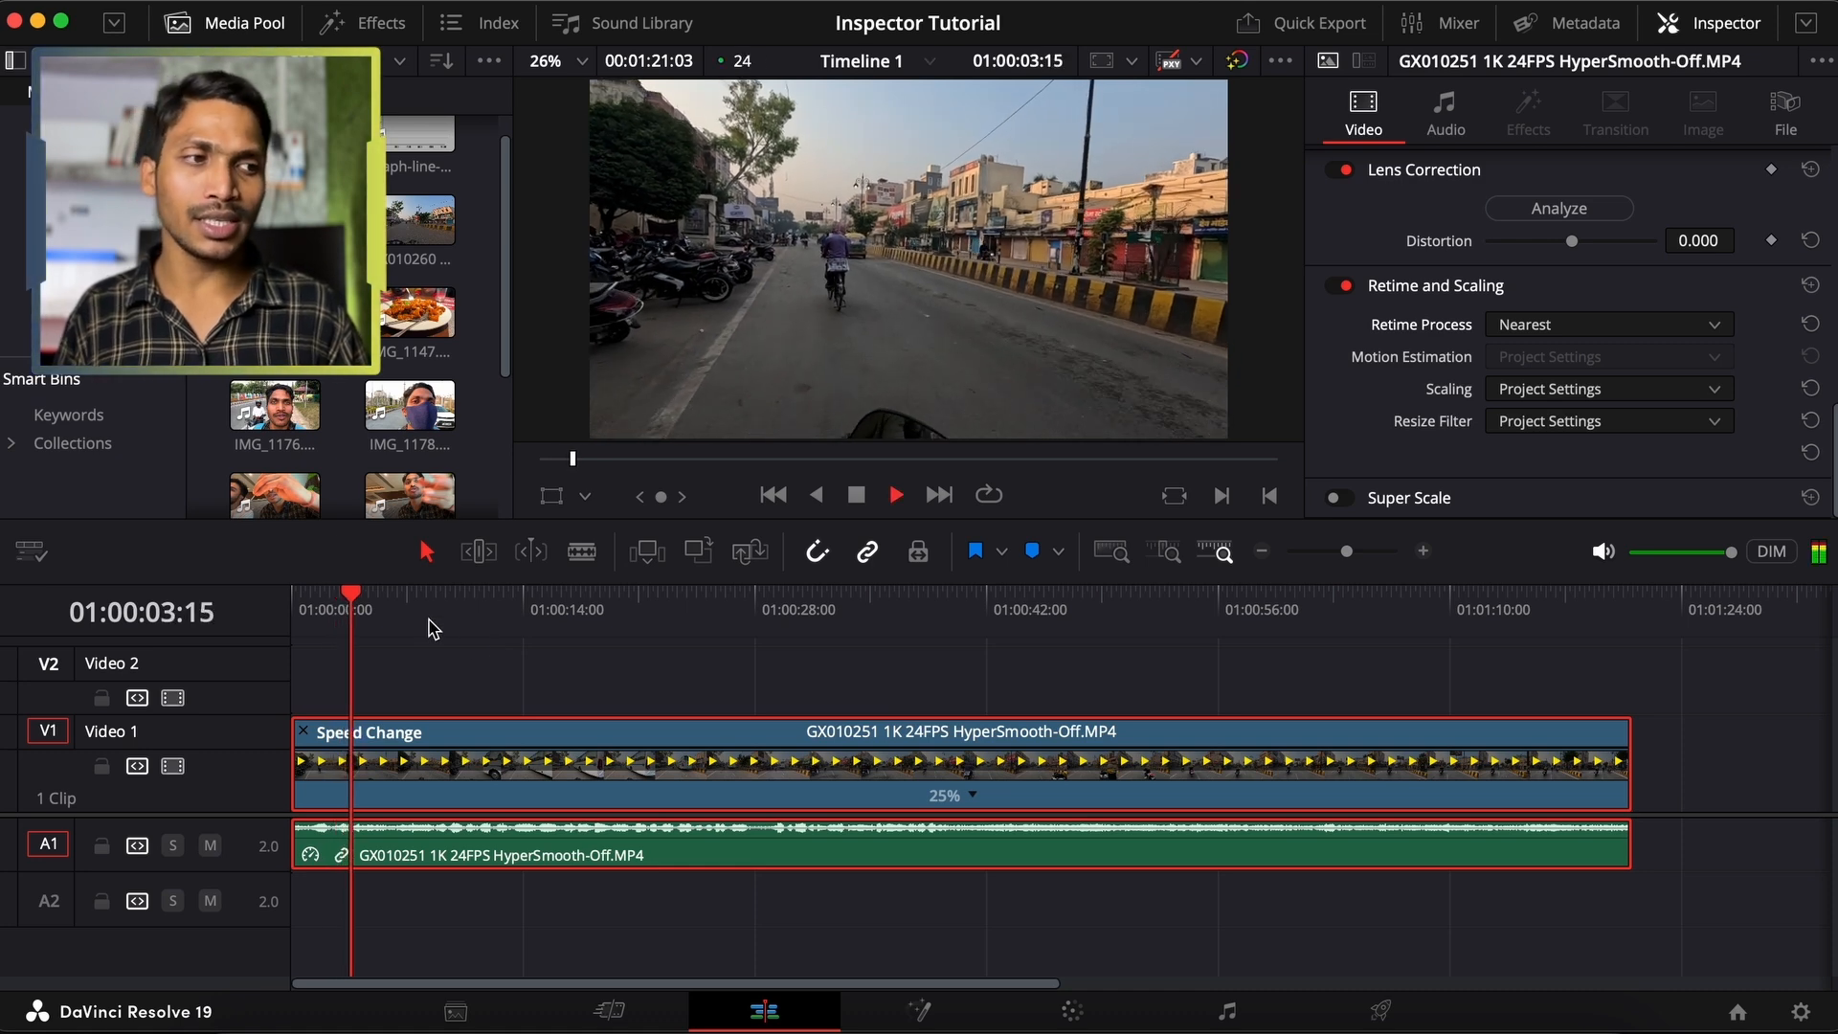
pyautogui.press('space')
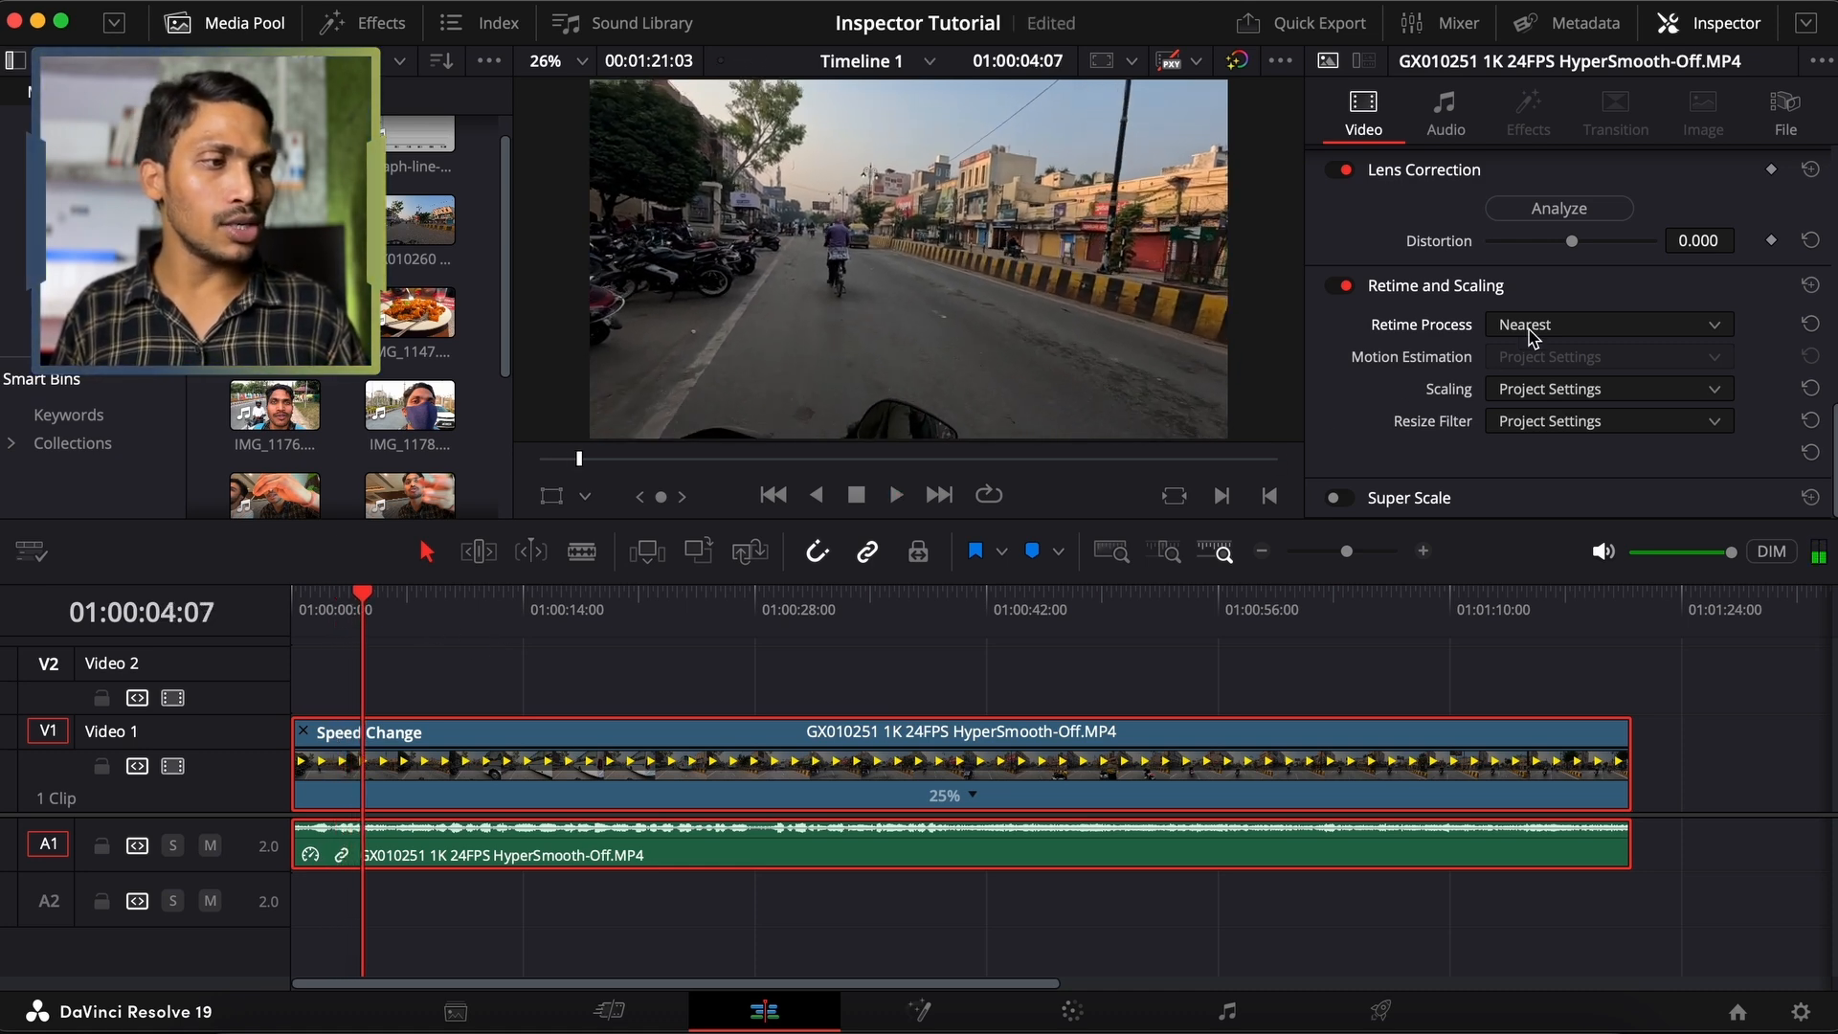
pyautogui.click(1529, 332)
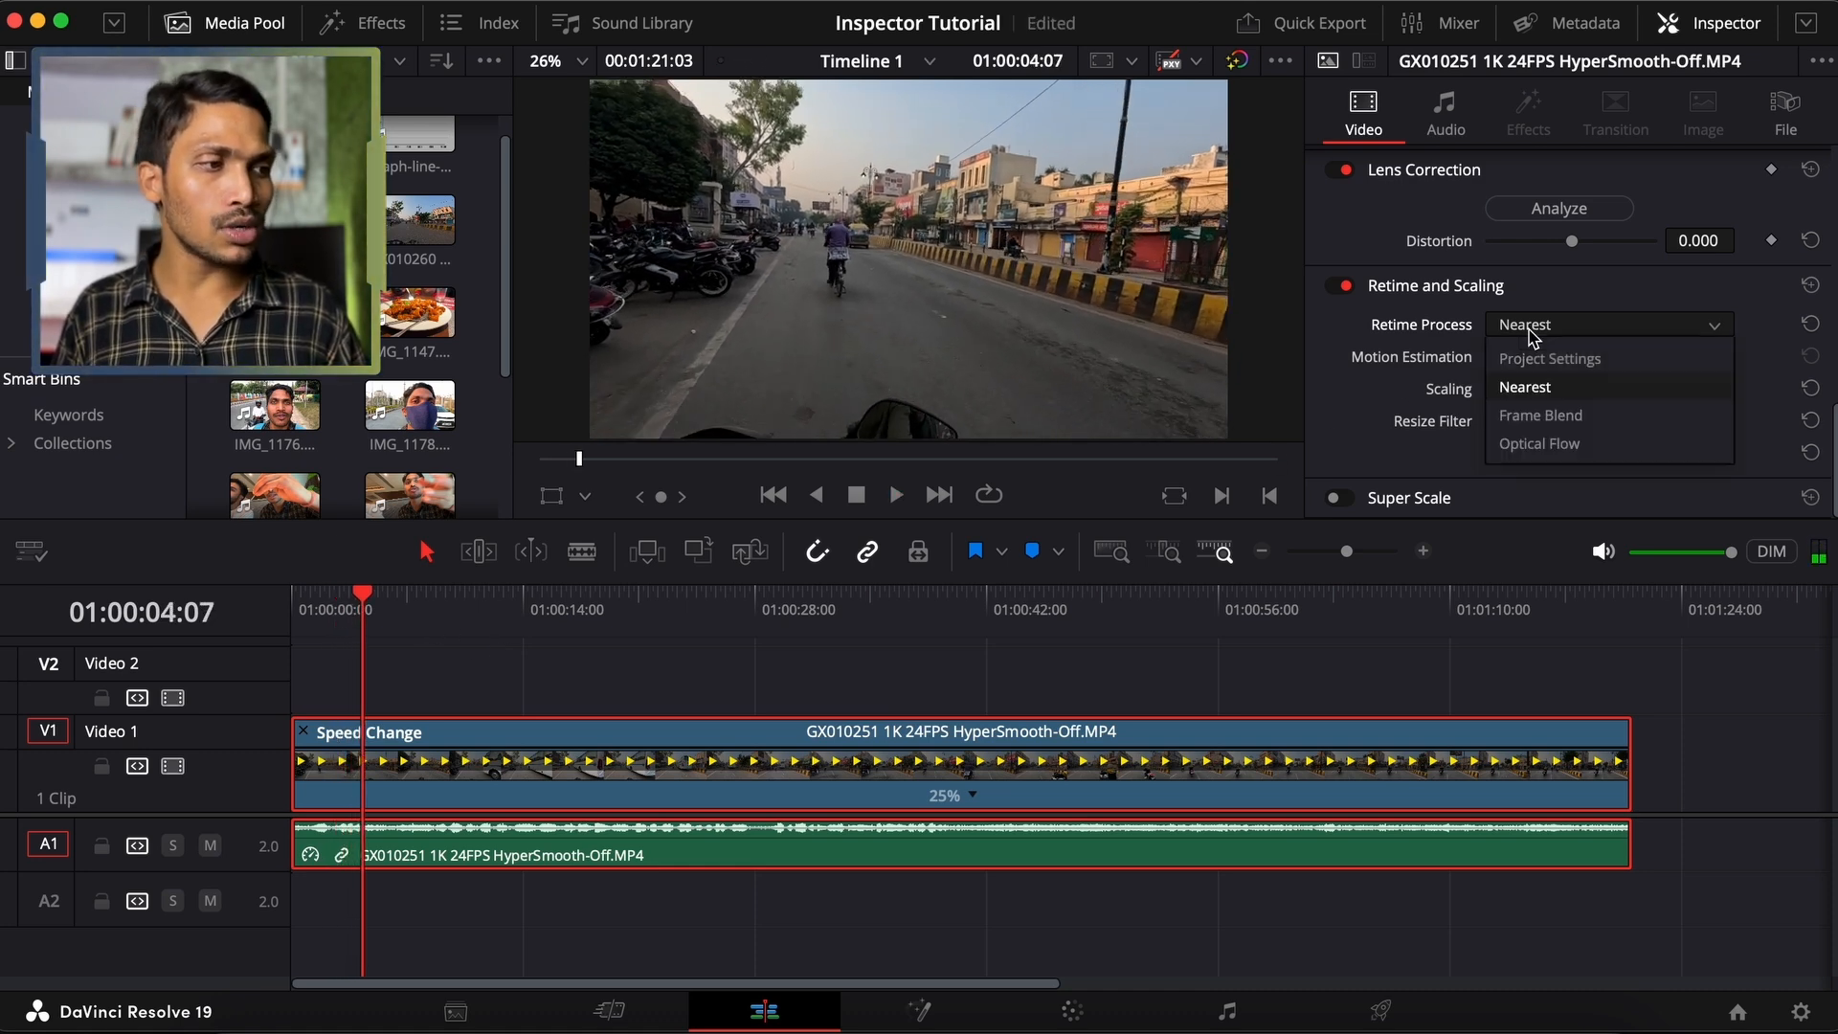
pyautogui.click(1550, 418)
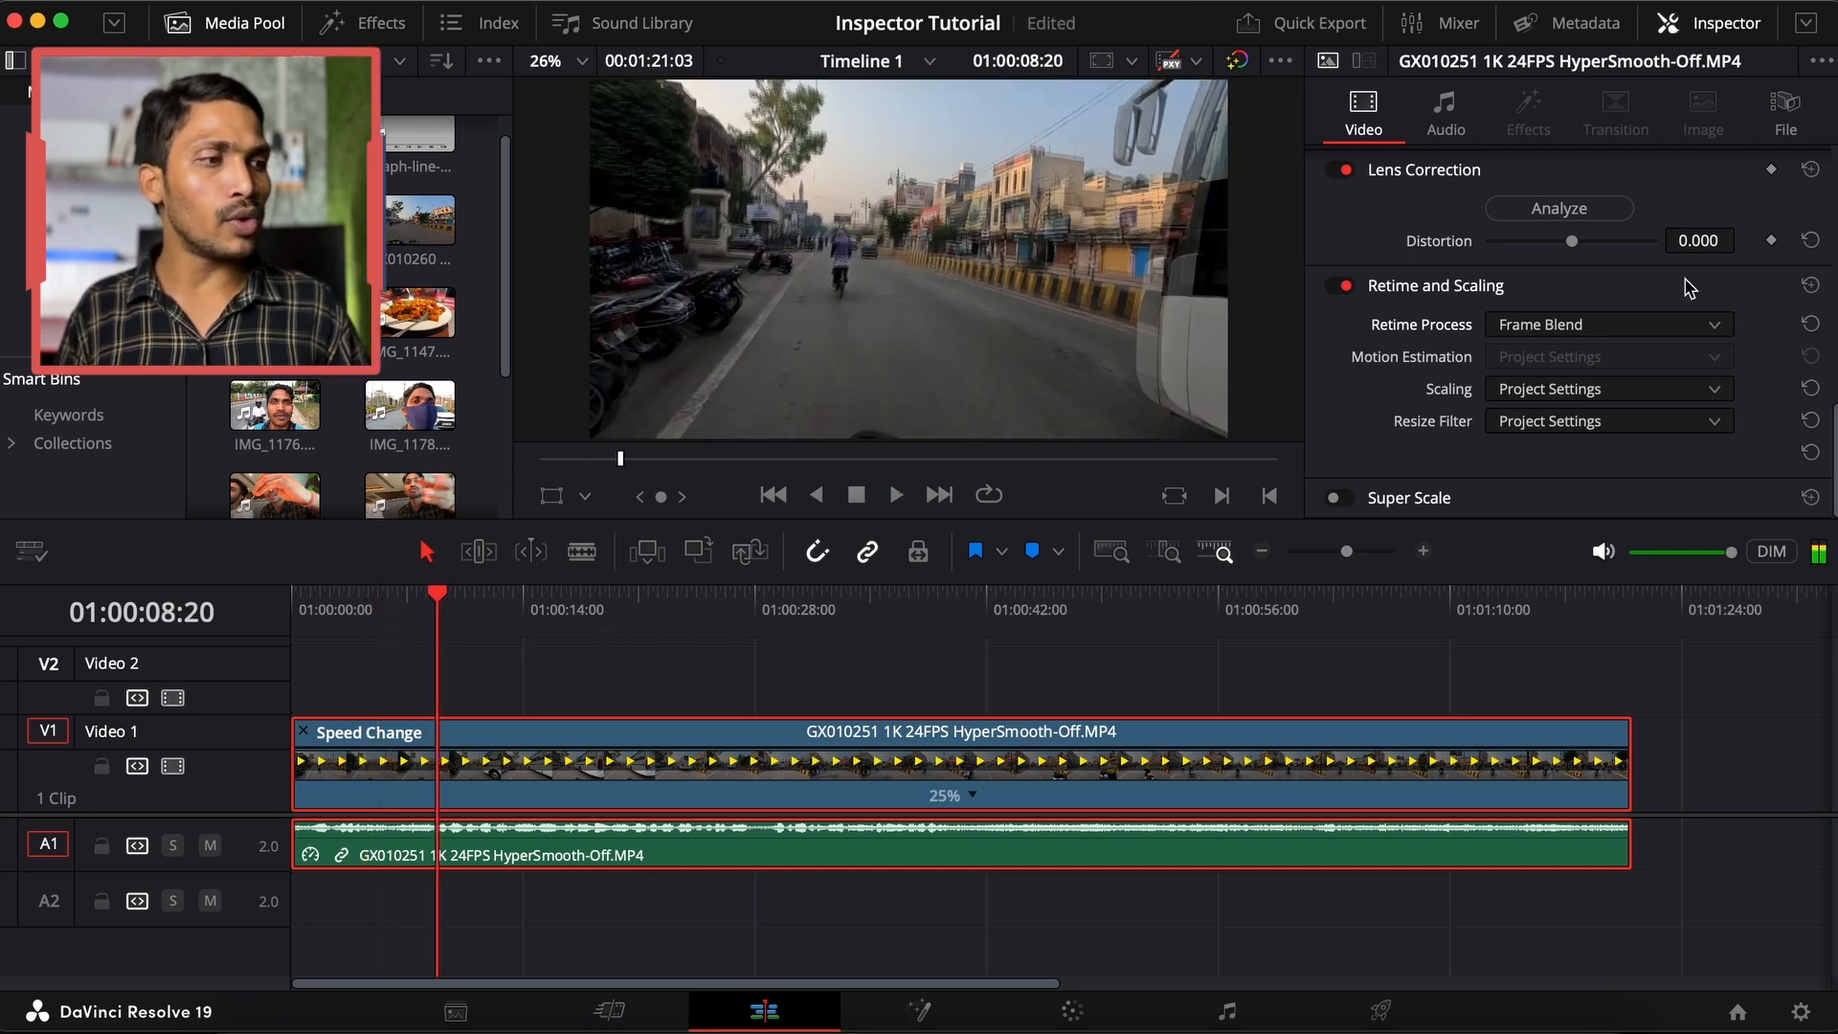
# Set the slowed street clip's Retime Process to Optical Flow and play it from 01:00:05:19
pyautogui.click(1644, 325)
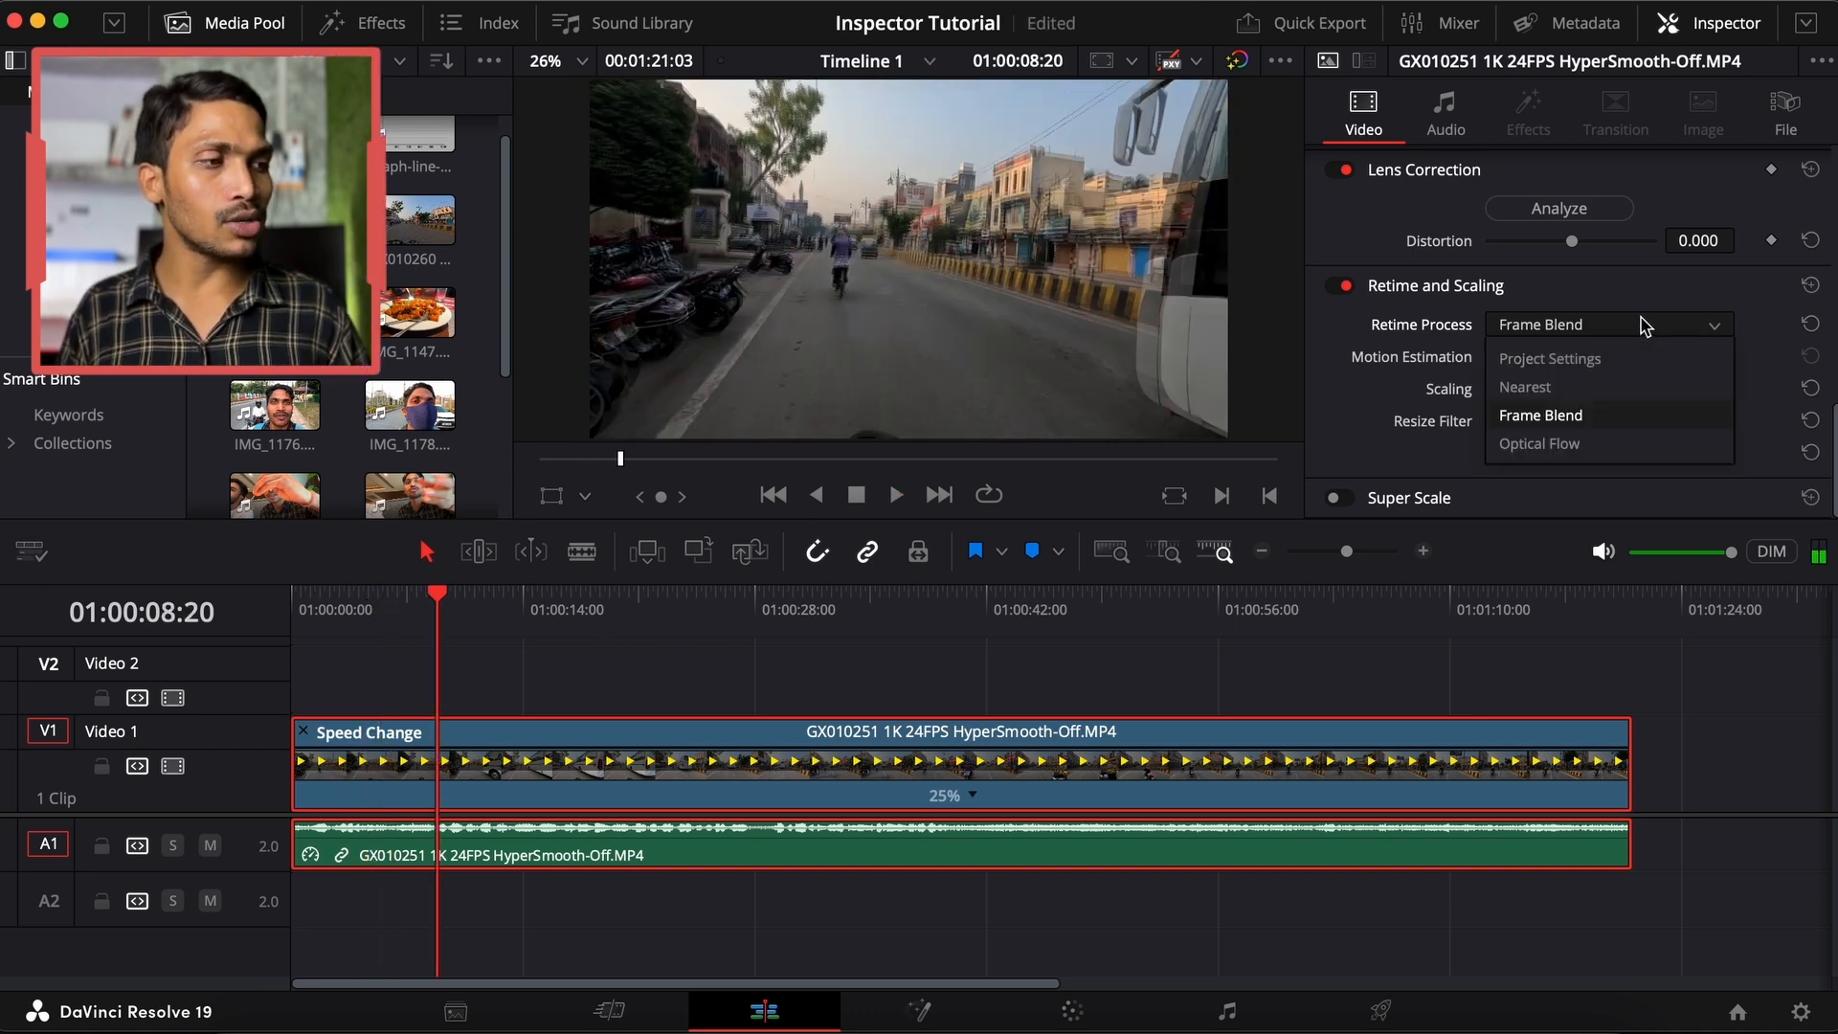
pyautogui.click(1543, 444)
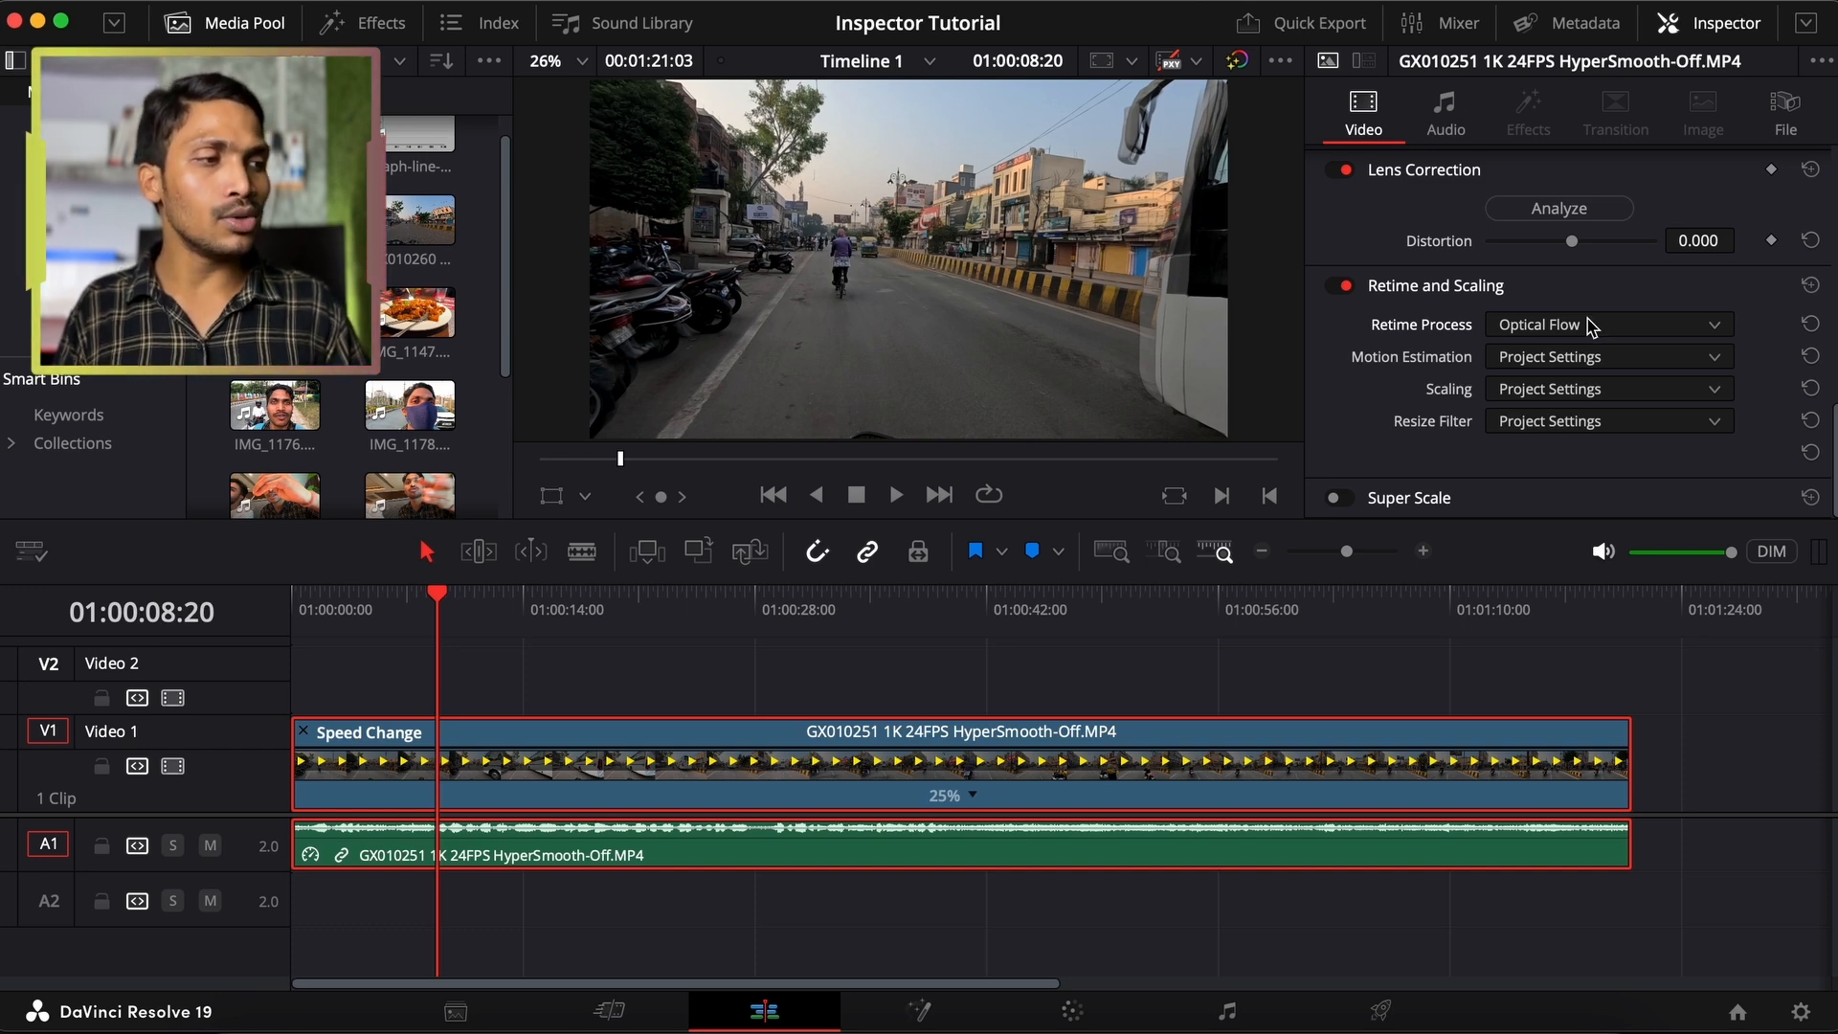
pyautogui.click(389, 601)
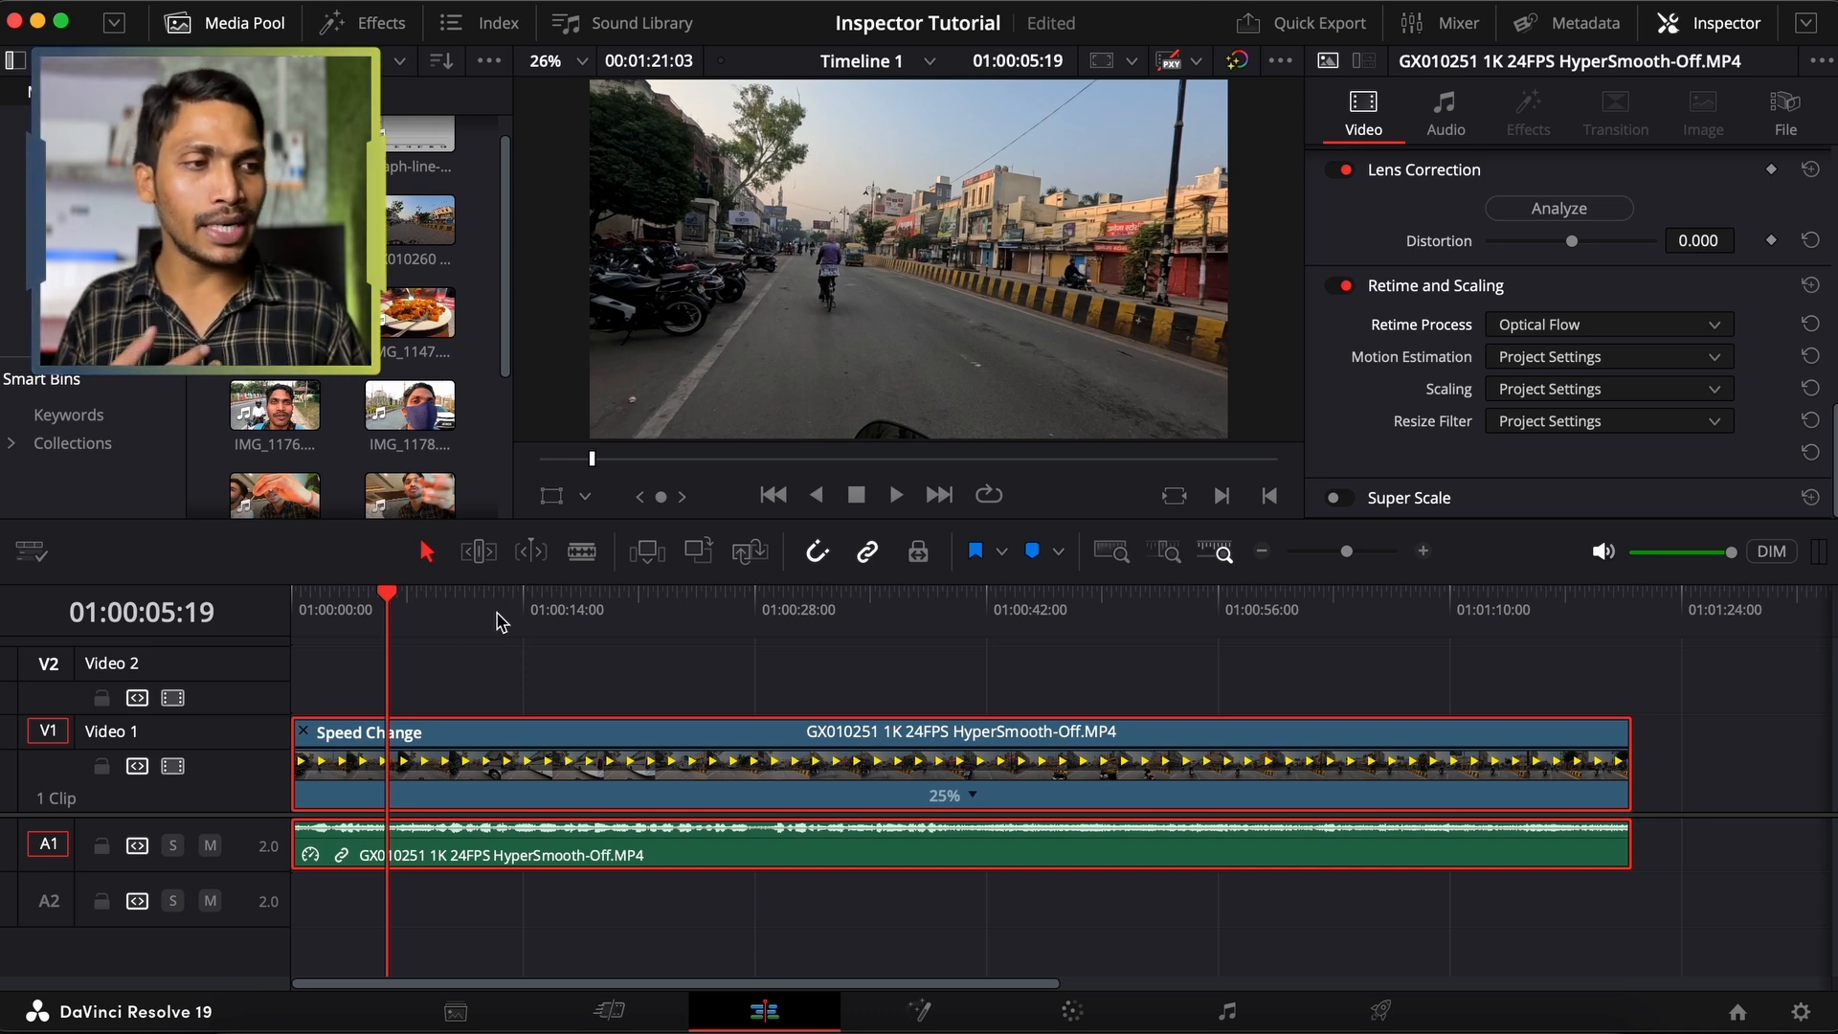
pyautogui.press('space')
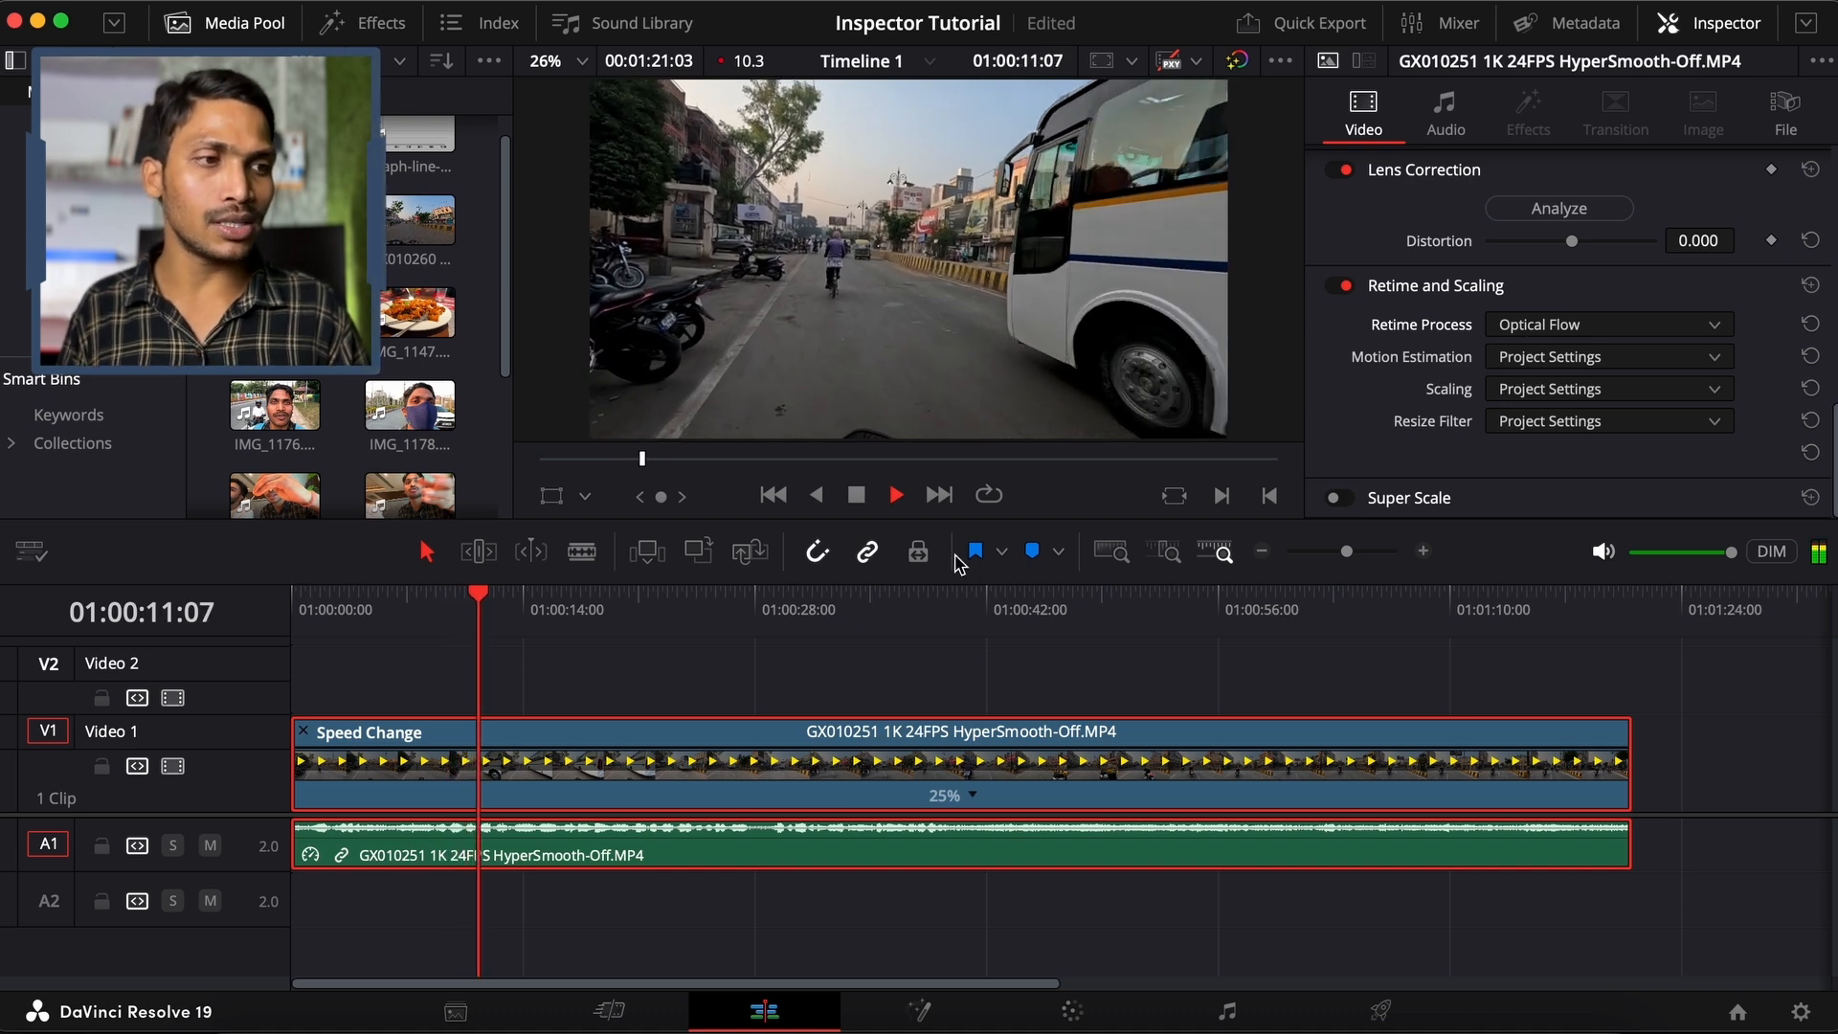
pyautogui.press('space')
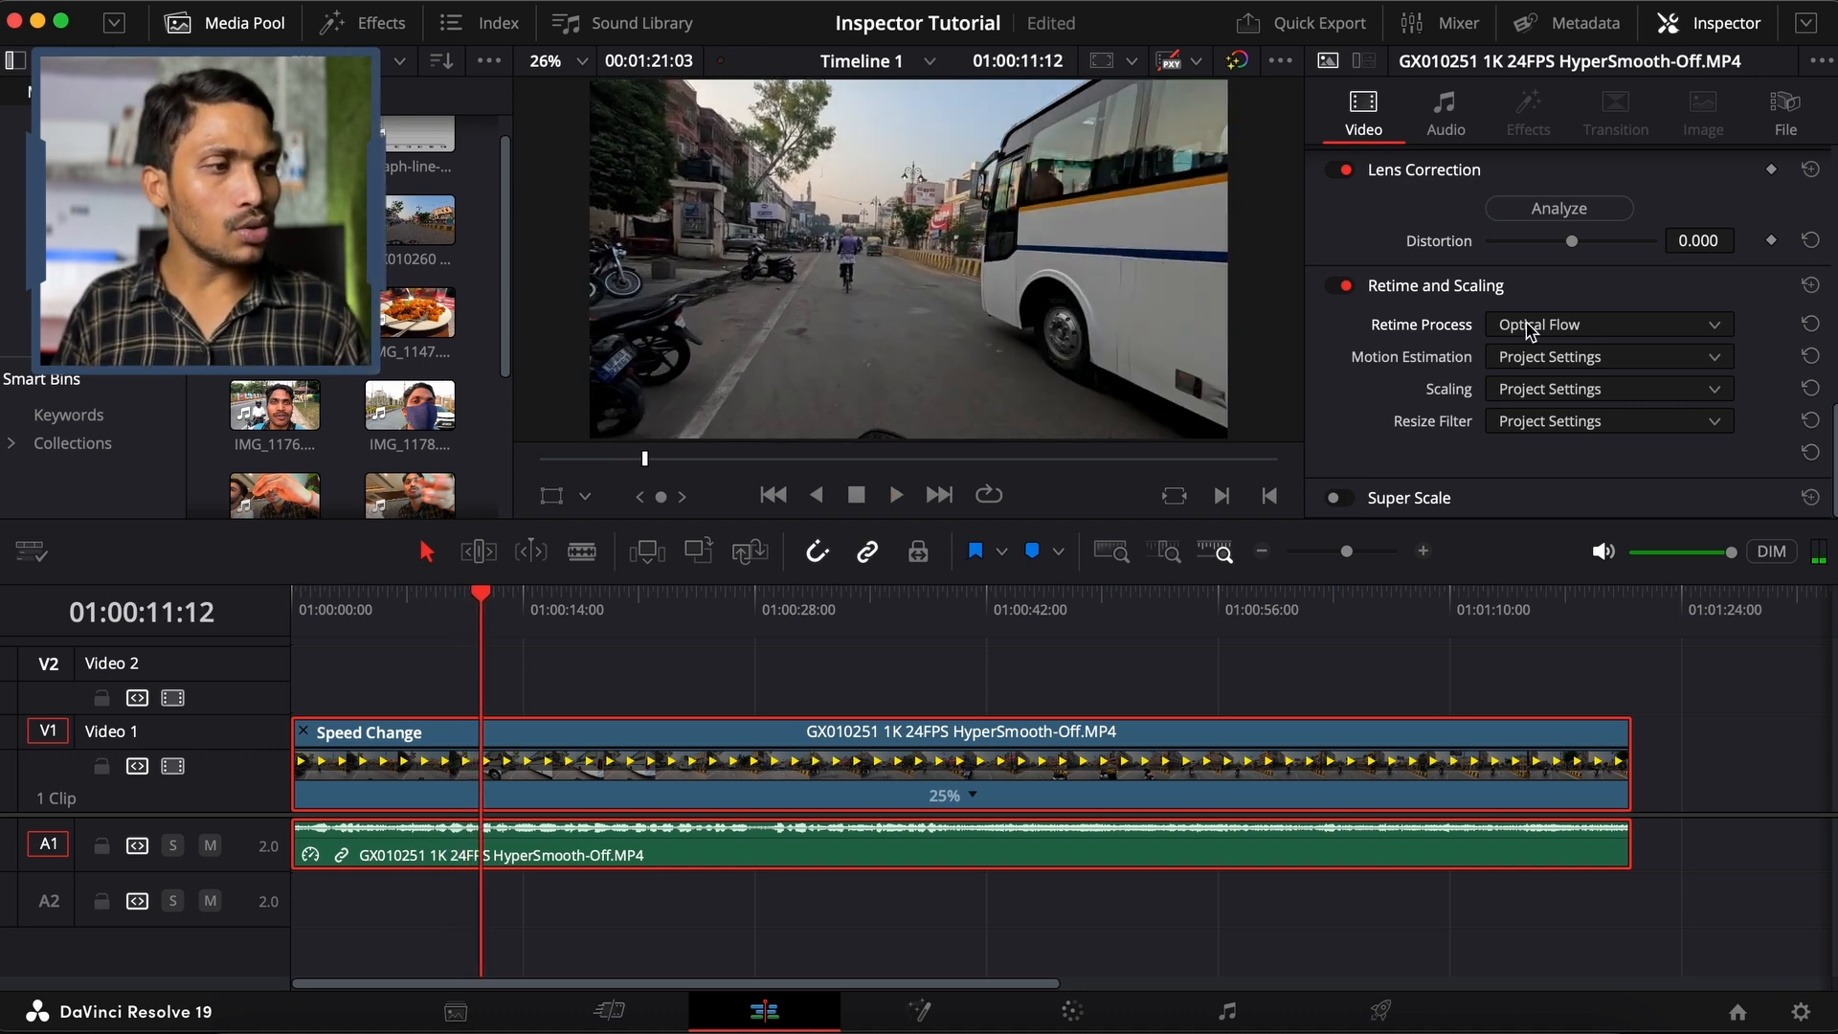
pyautogui.click(1528, 331)
pyautogui.click(1531, 330)
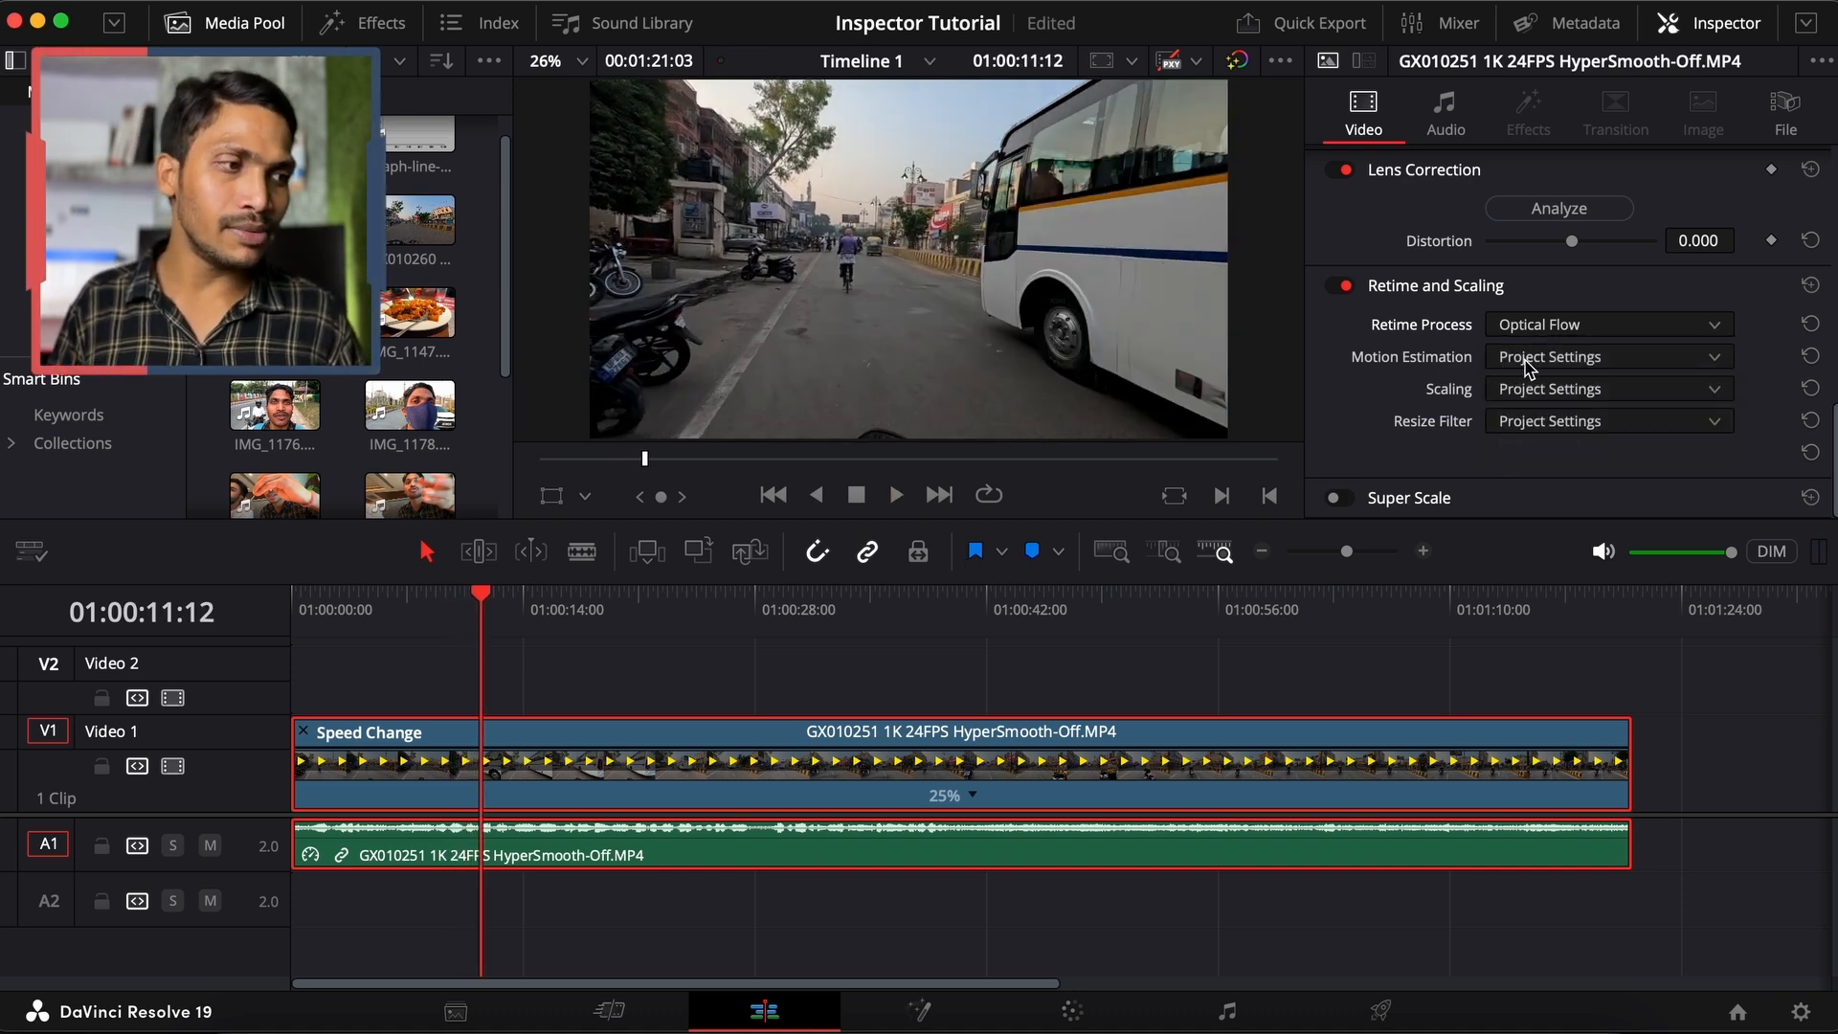
# Set the Motion Estimation to Standard Better and play the slowed clip from 01:00:08:11
pyautogui.click(1528, 368)
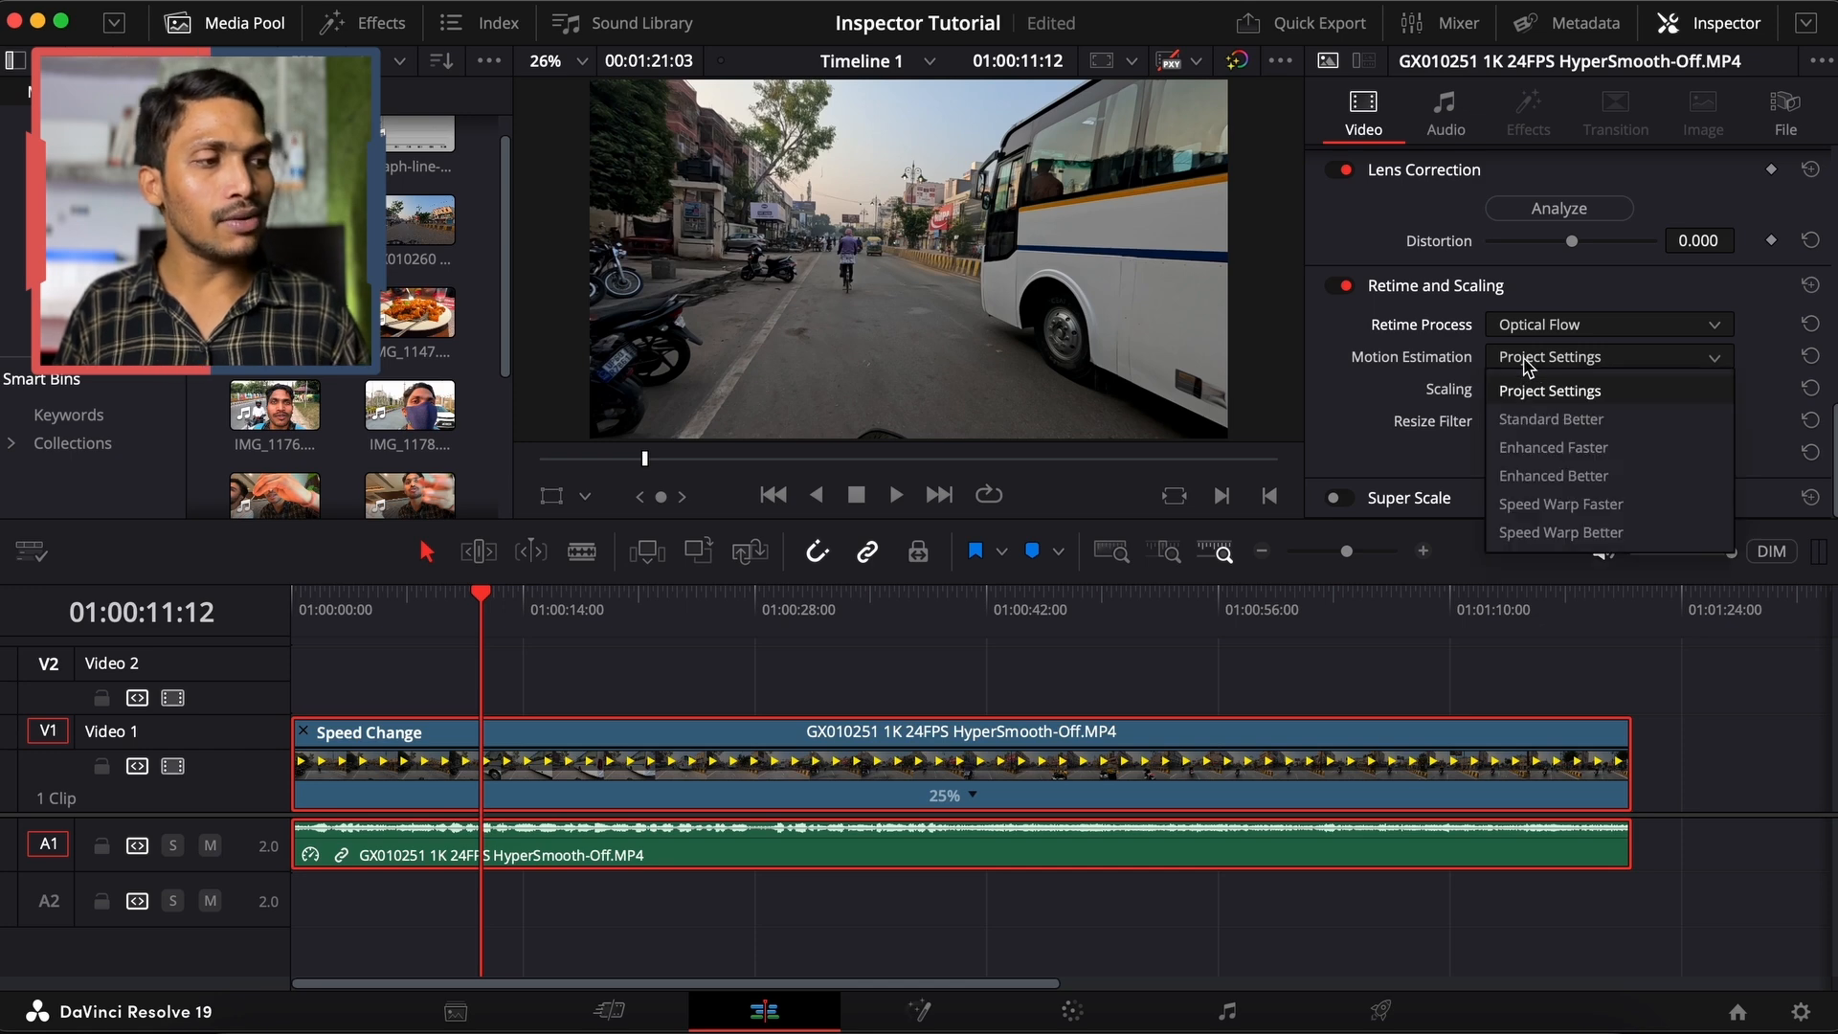
pyautogui.click(1553, 421)
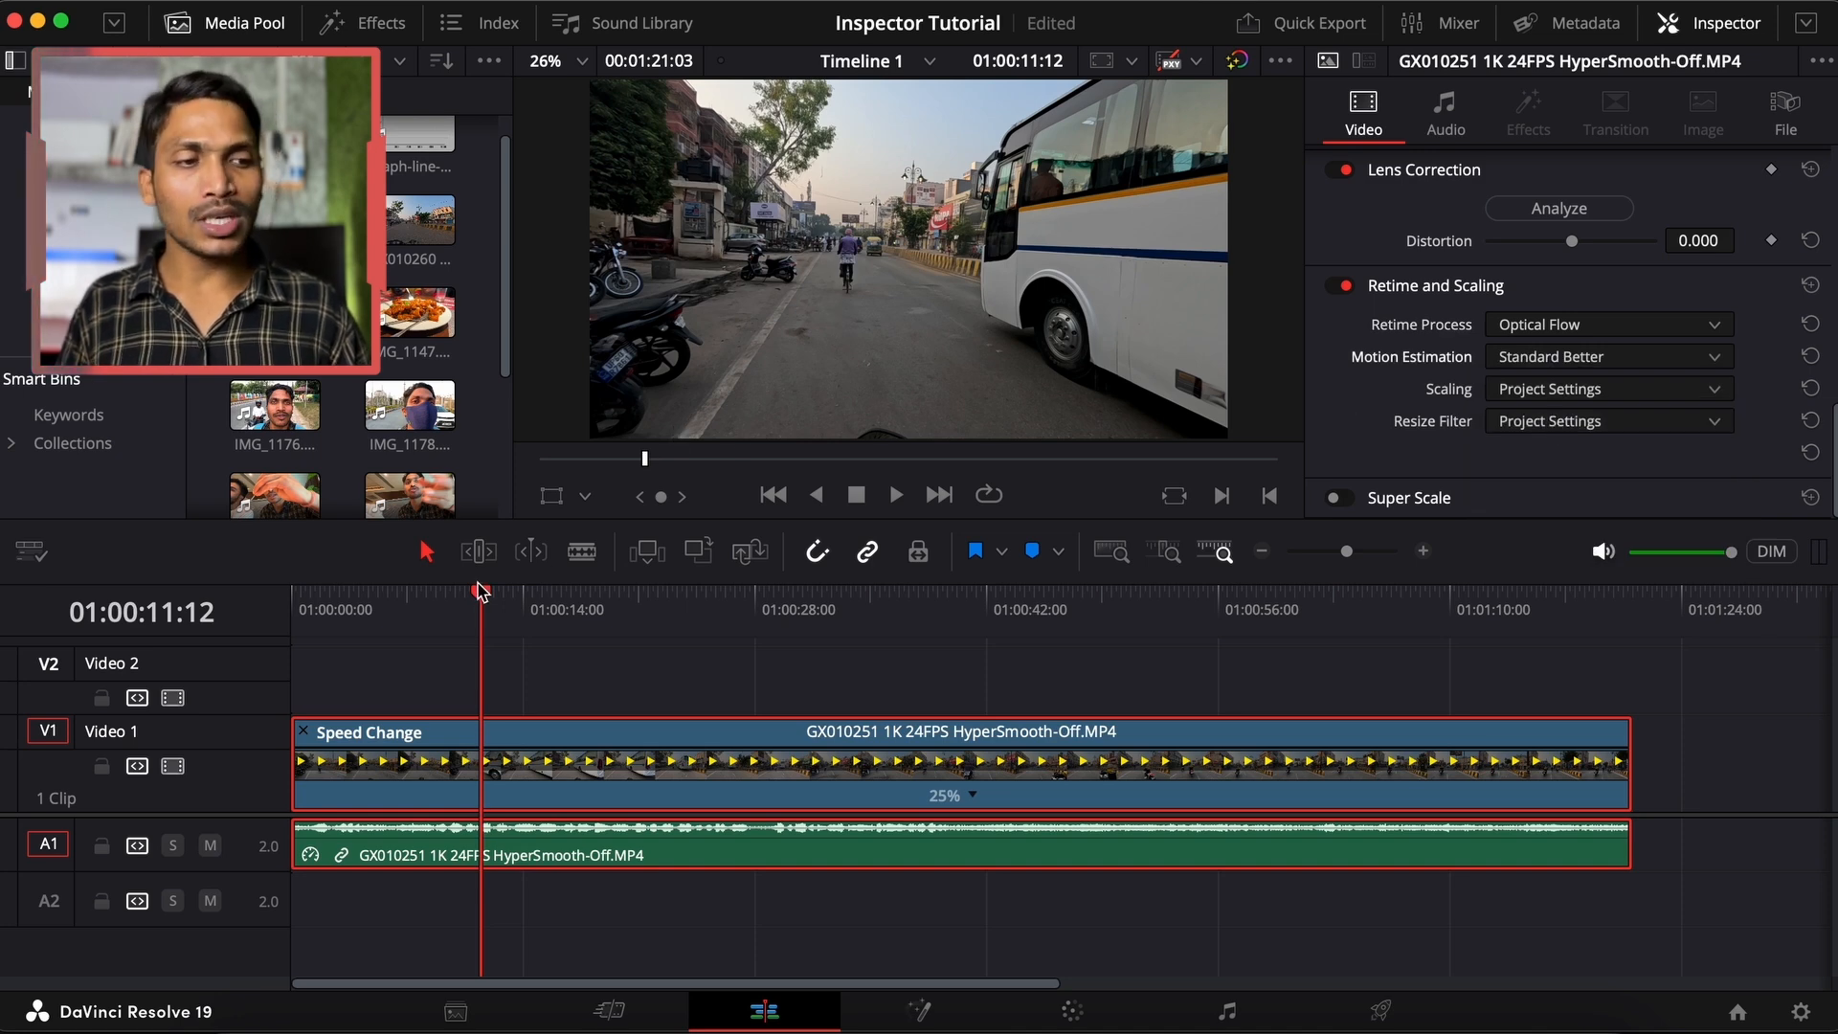
pyautogui.click(432, 607)
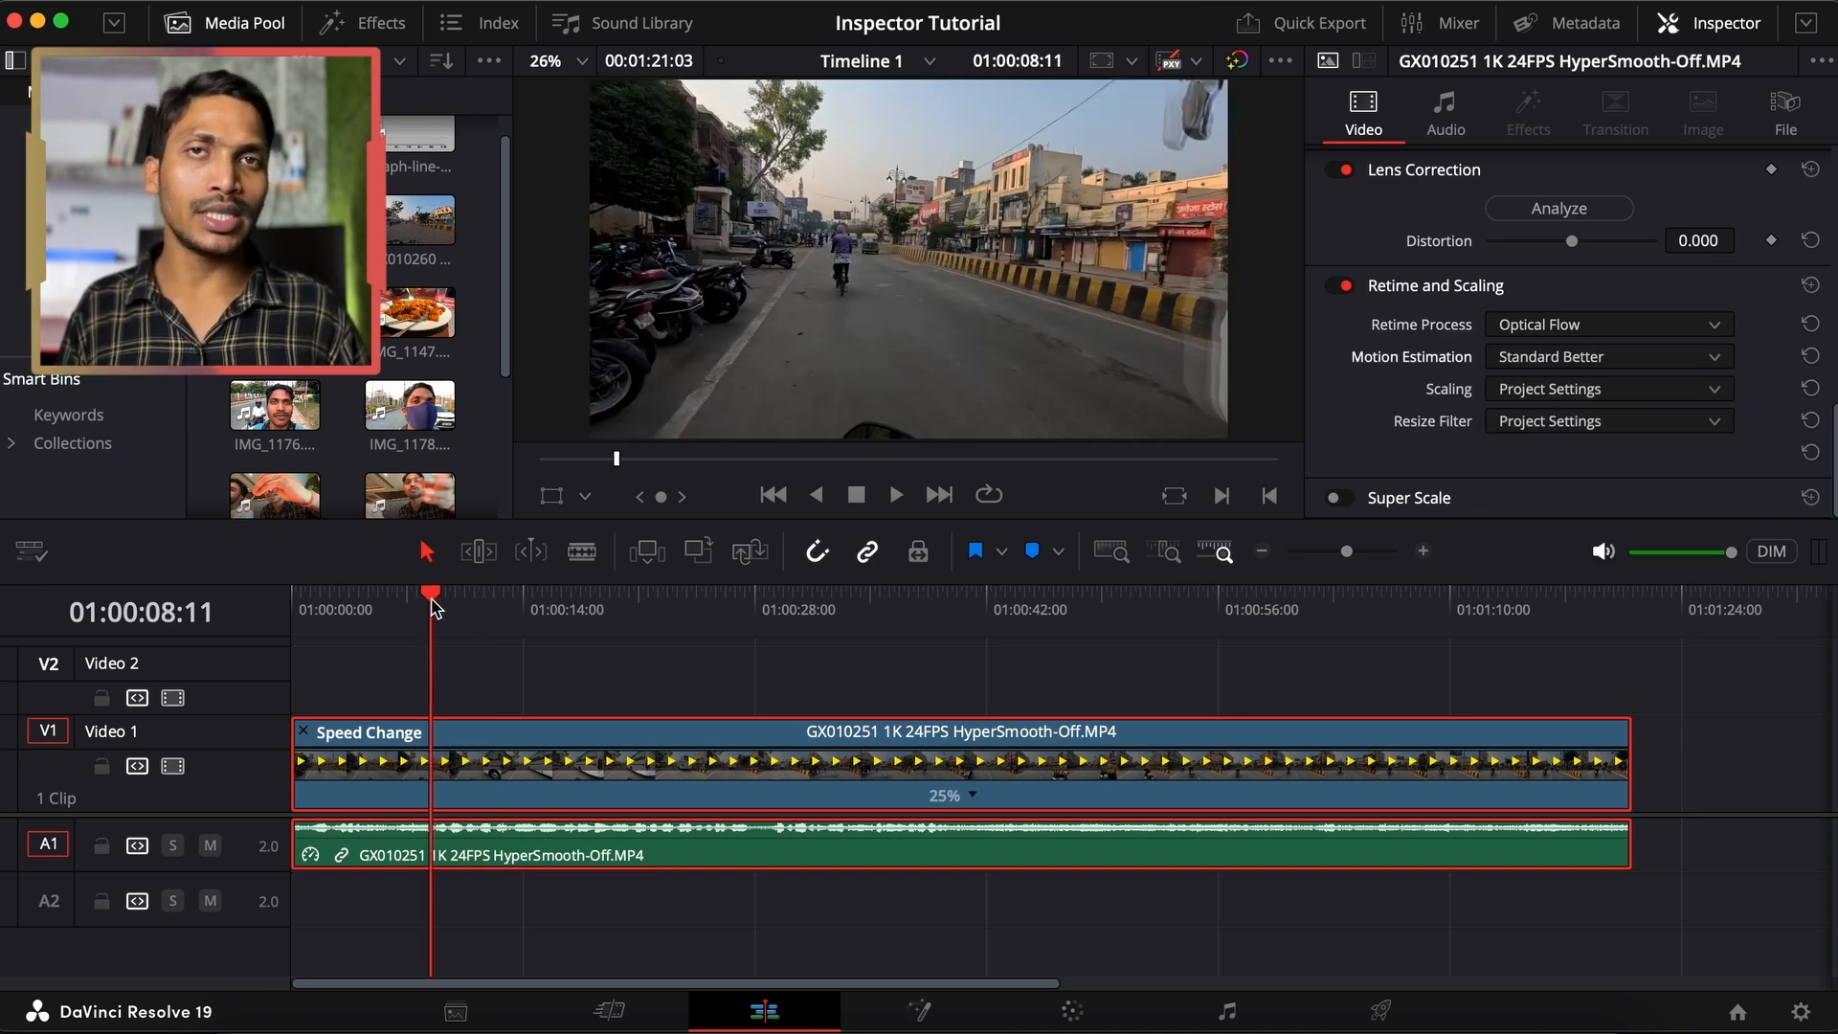
pyautogui.press('space')
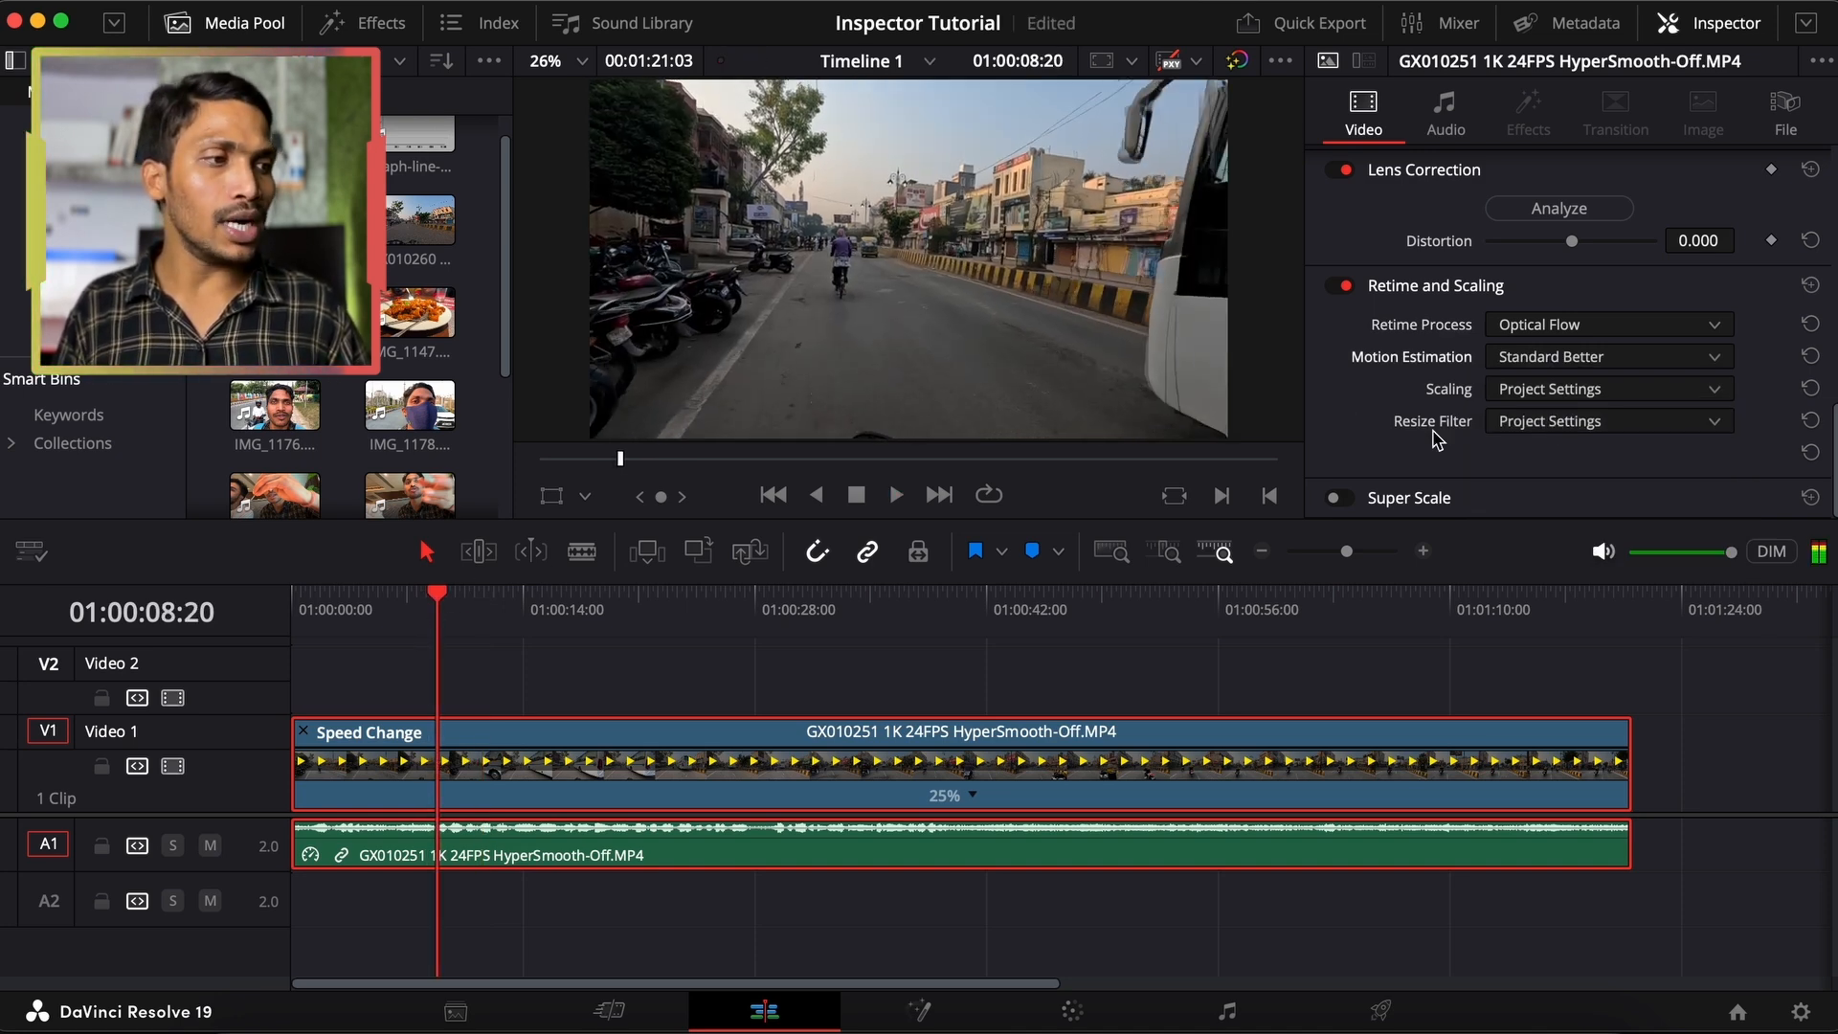
# Set the slowed clip's Motion Estimation to Enhanced Better and play it from 01:00:08:20
pyautogui.click(1532, 360)
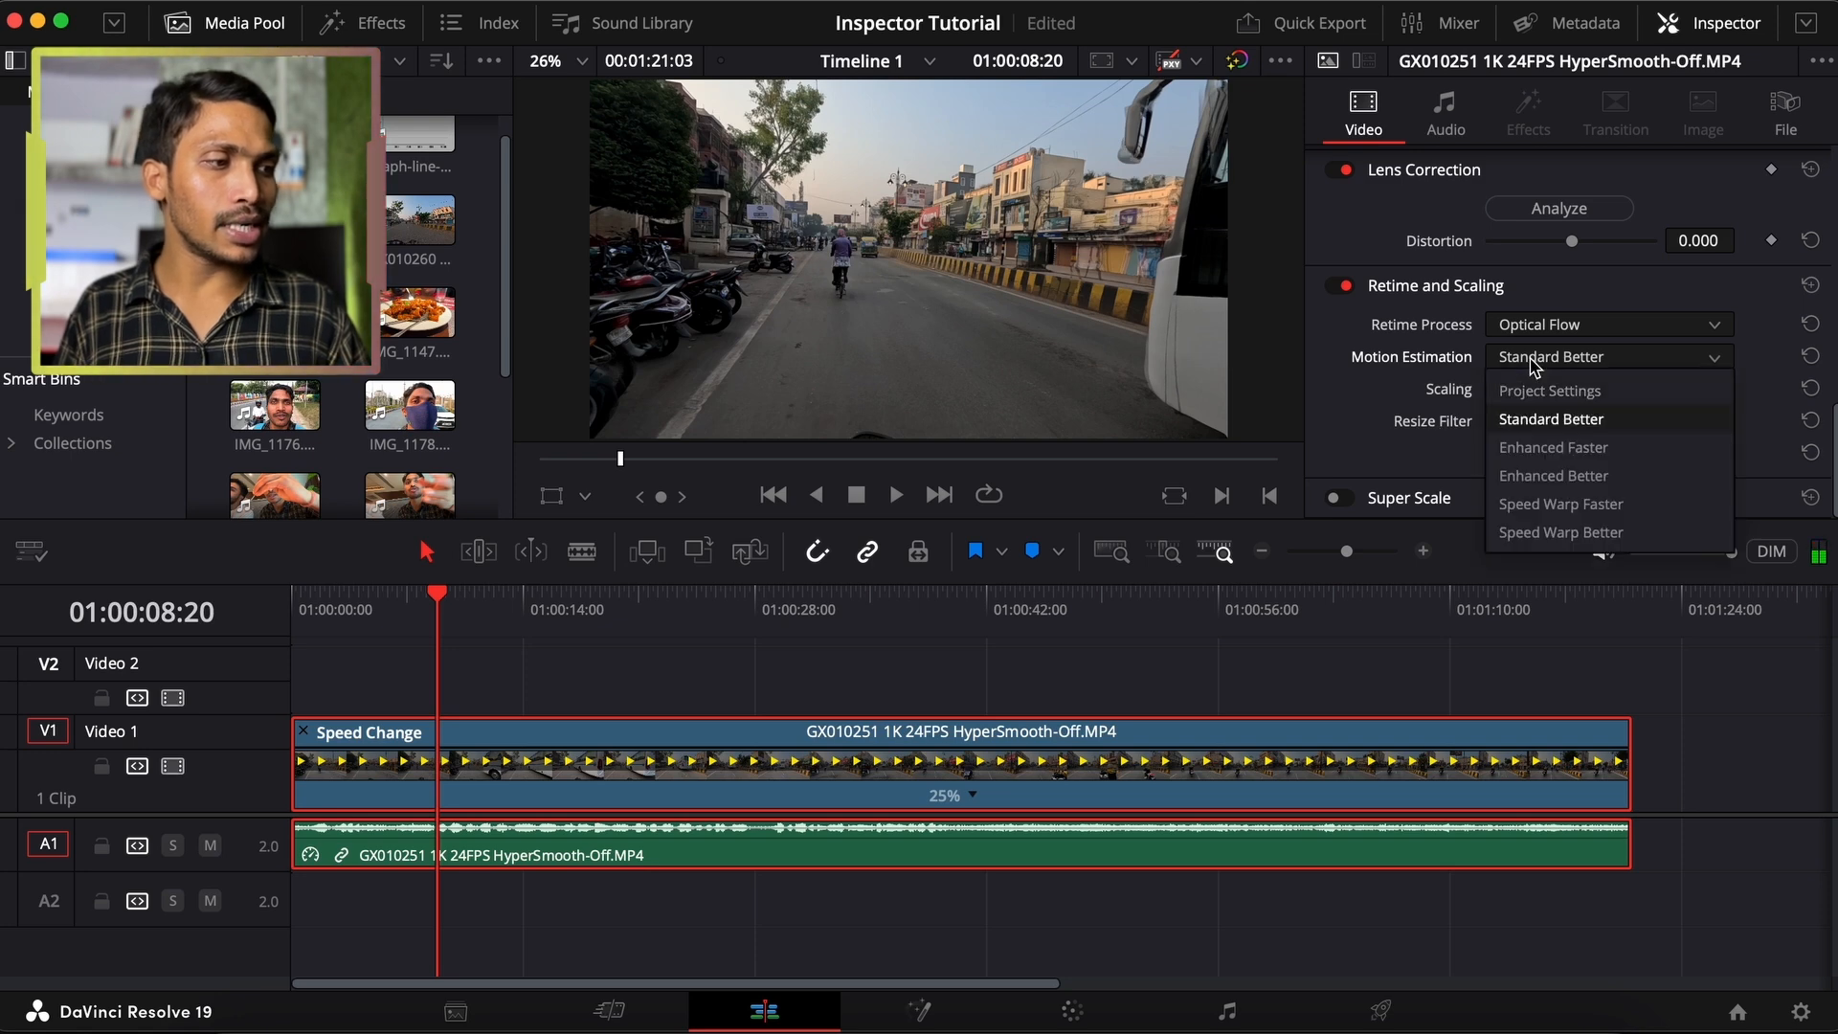
pyautogui.click(1543, 476)
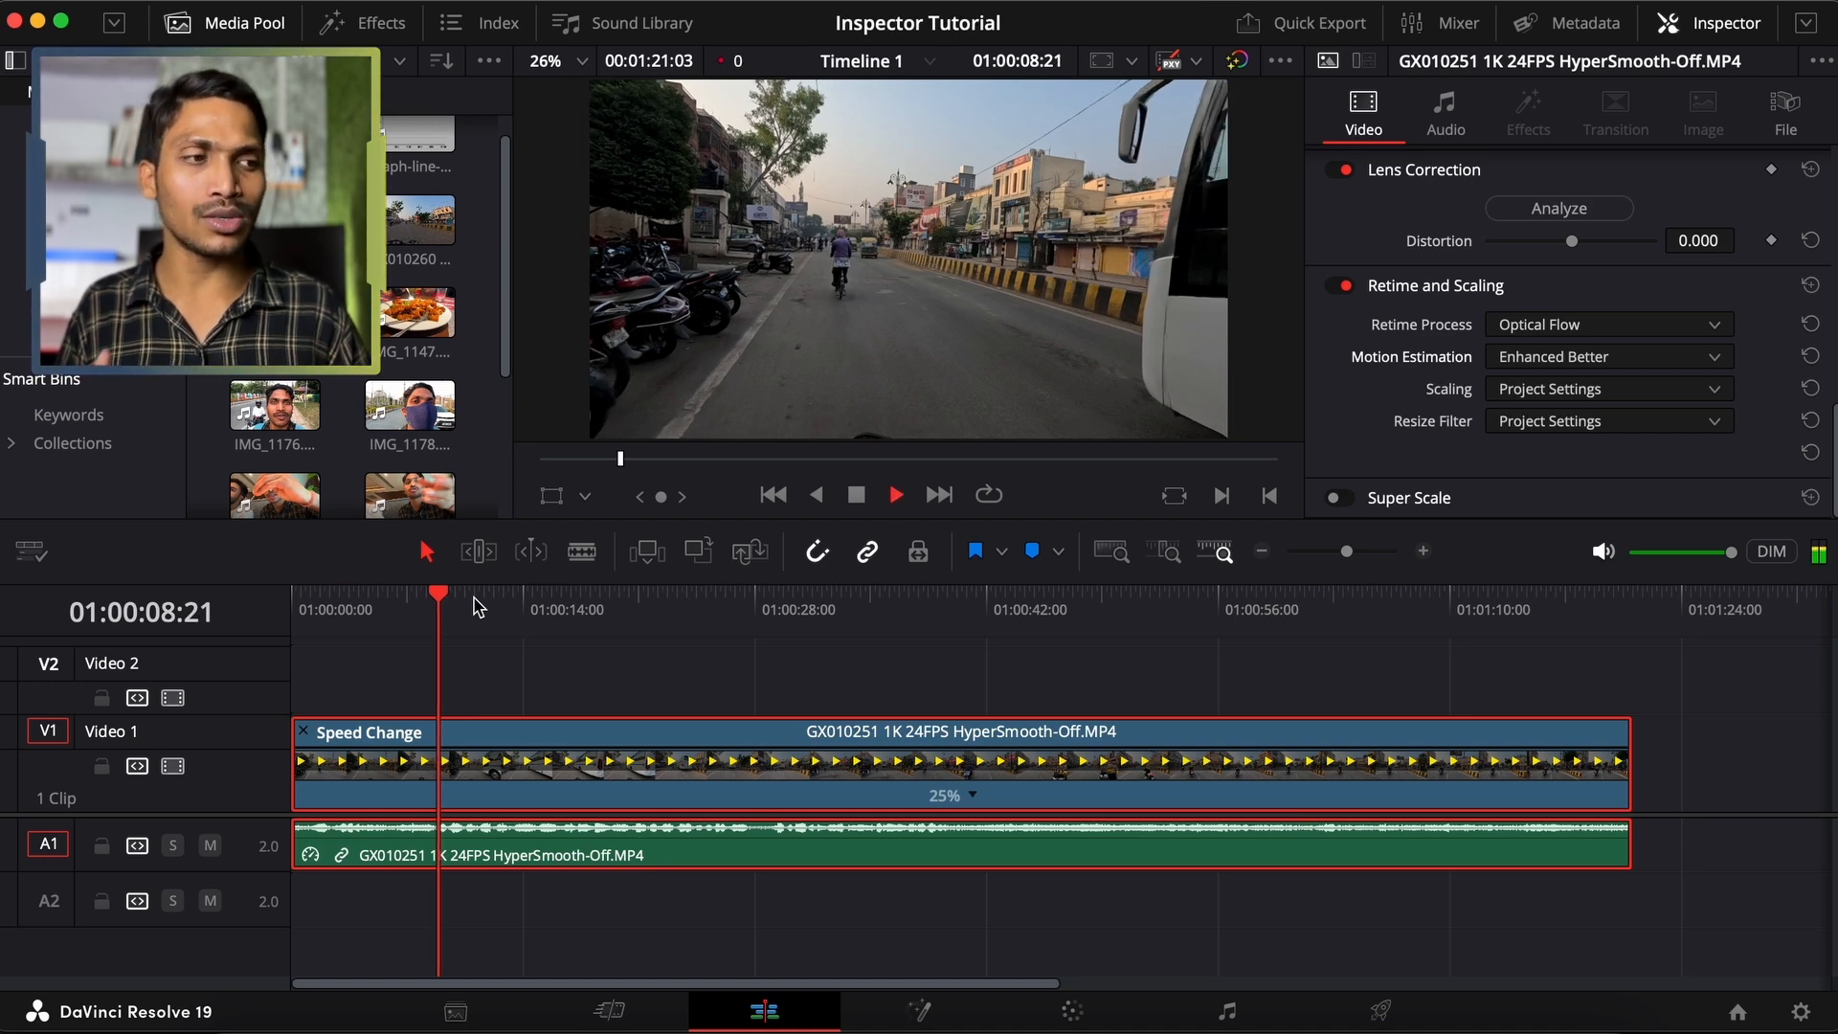
pyautogui.press('space')
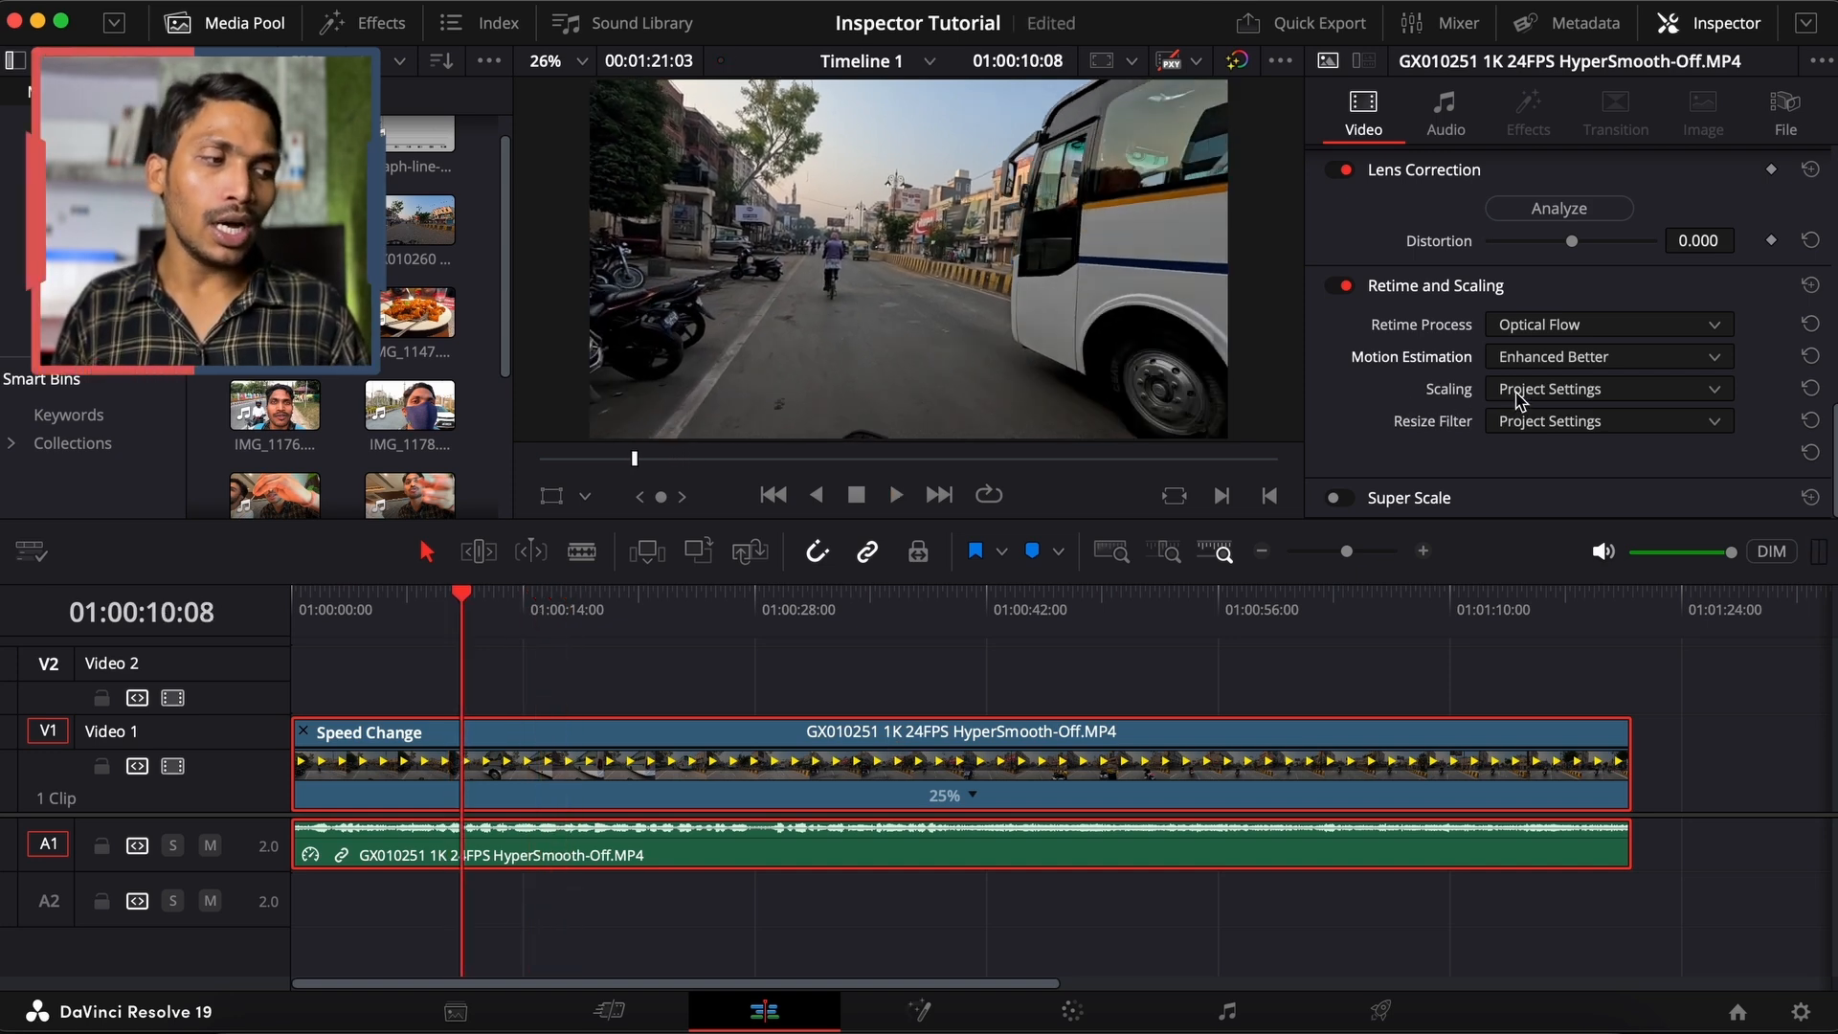
# Check the timeline resolution in the project settings, leaving them unchanged, and the street clip's resolution in its file information
pyautogui.click(1803, 1015)
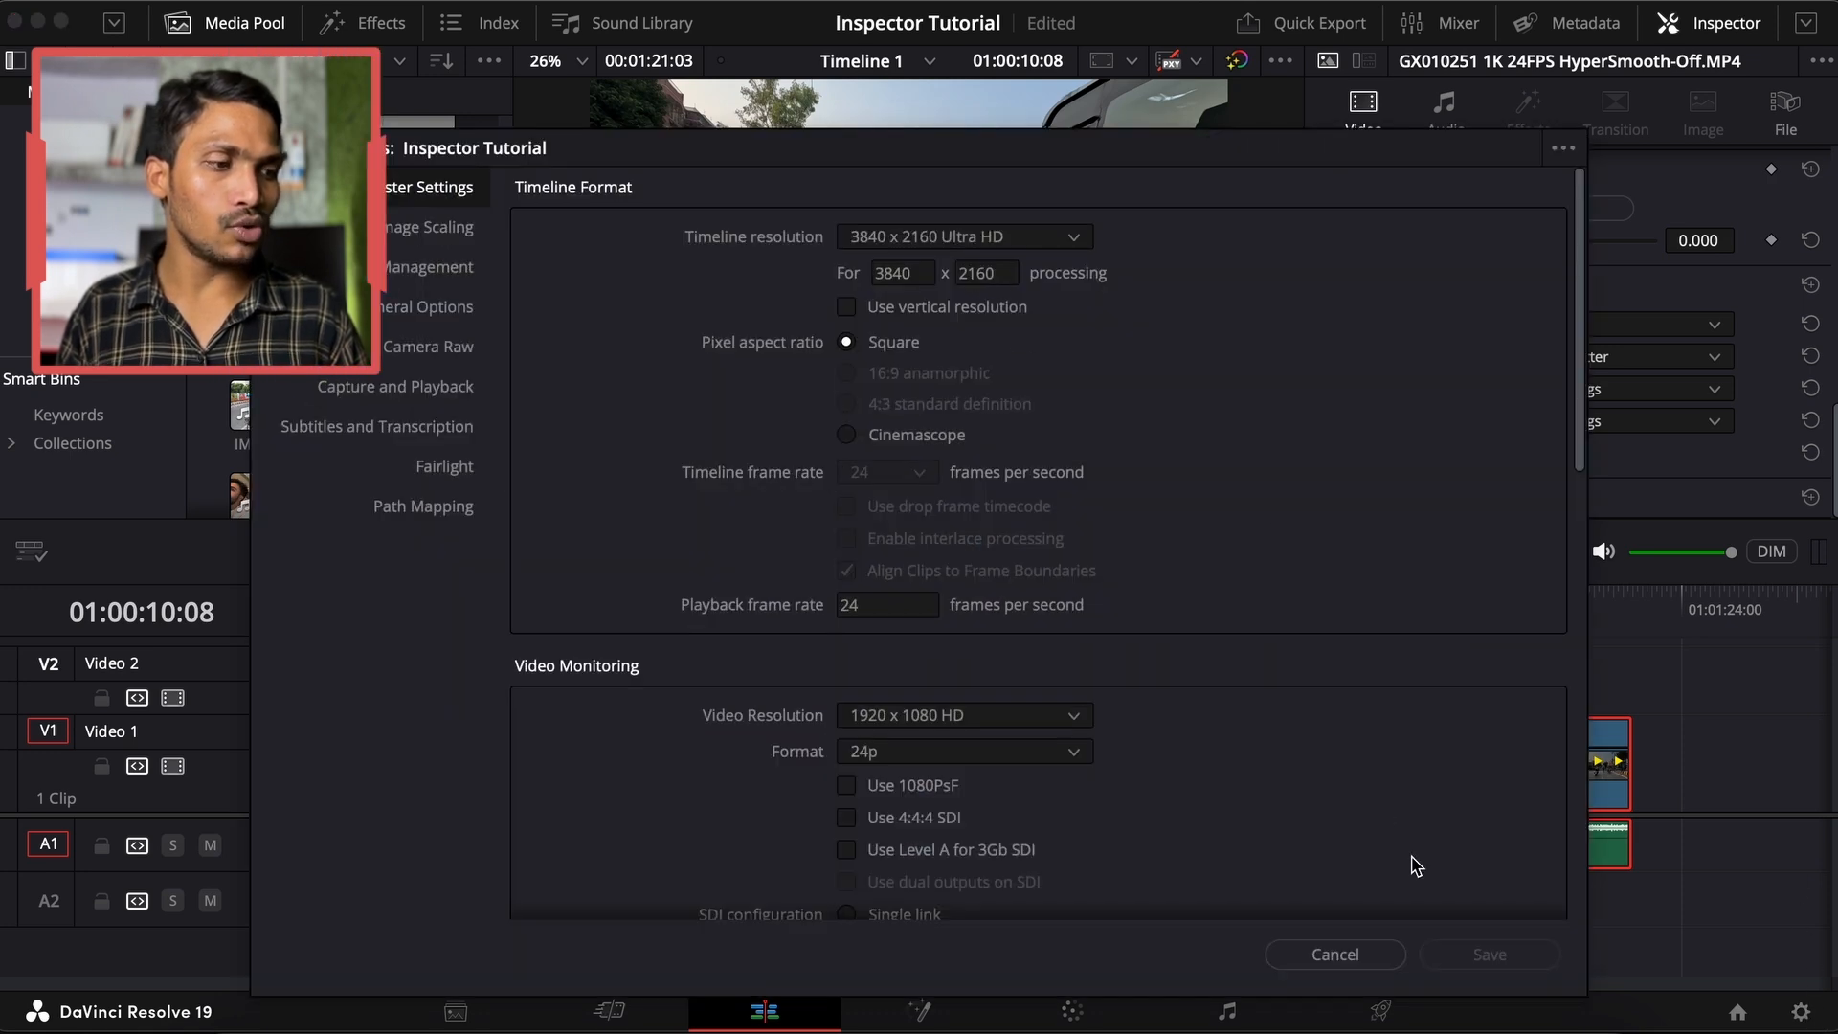
pyautogui.click(1344, 957)
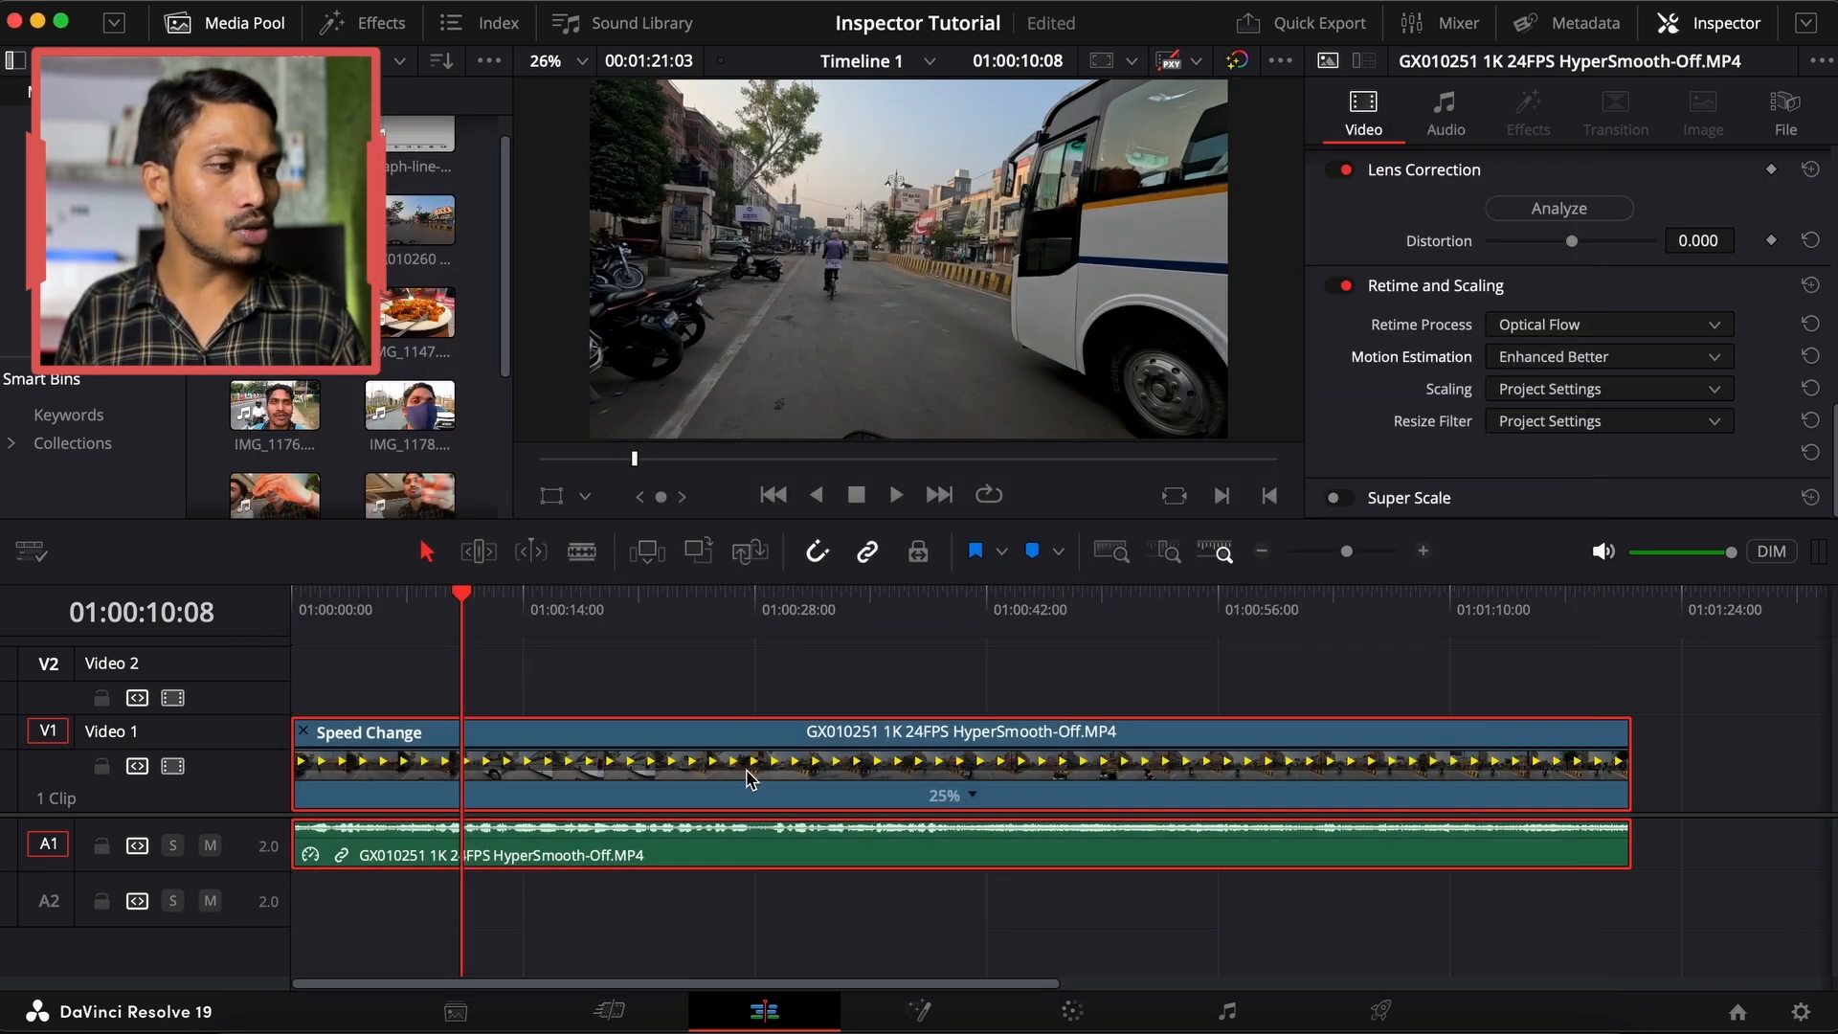
pyautogui.click(1788, 107)
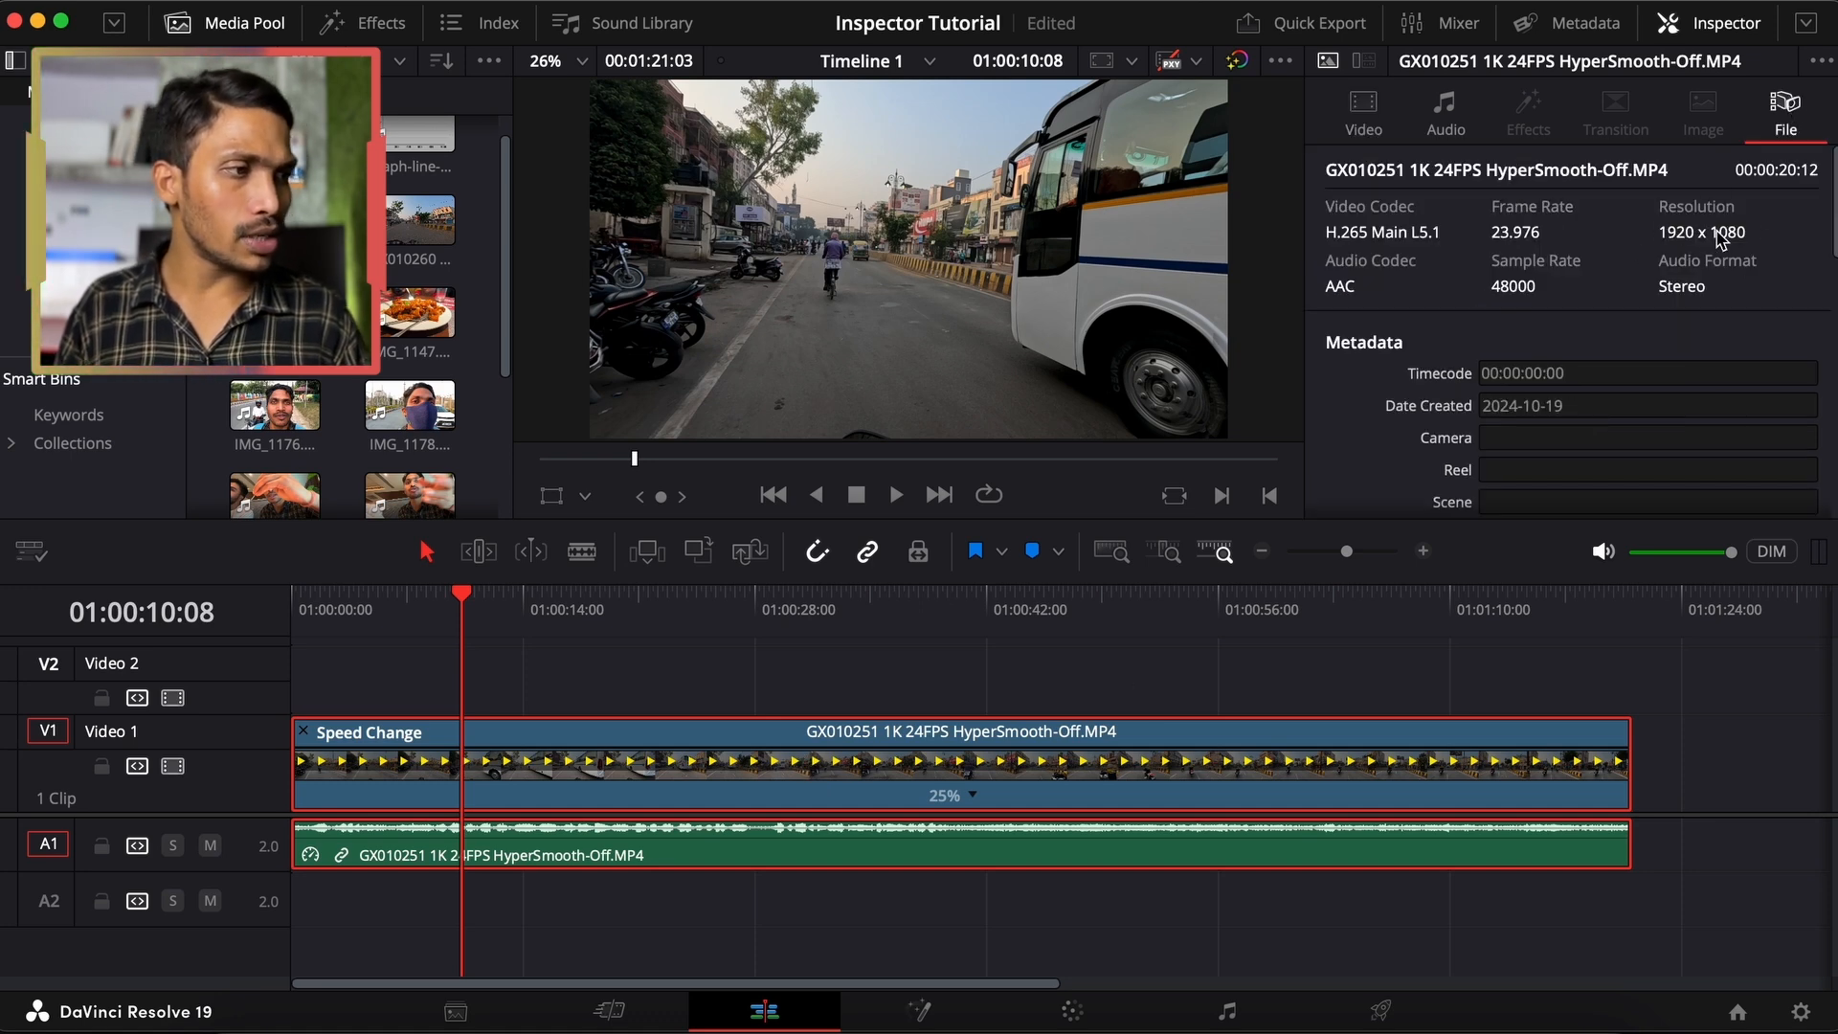
# Hide the street clip's retime controls, set its Scaling to Crop and view the frame at 01:00:21:20
pyautogui.click(304, 735)
pyautogui.click(1360, 134)
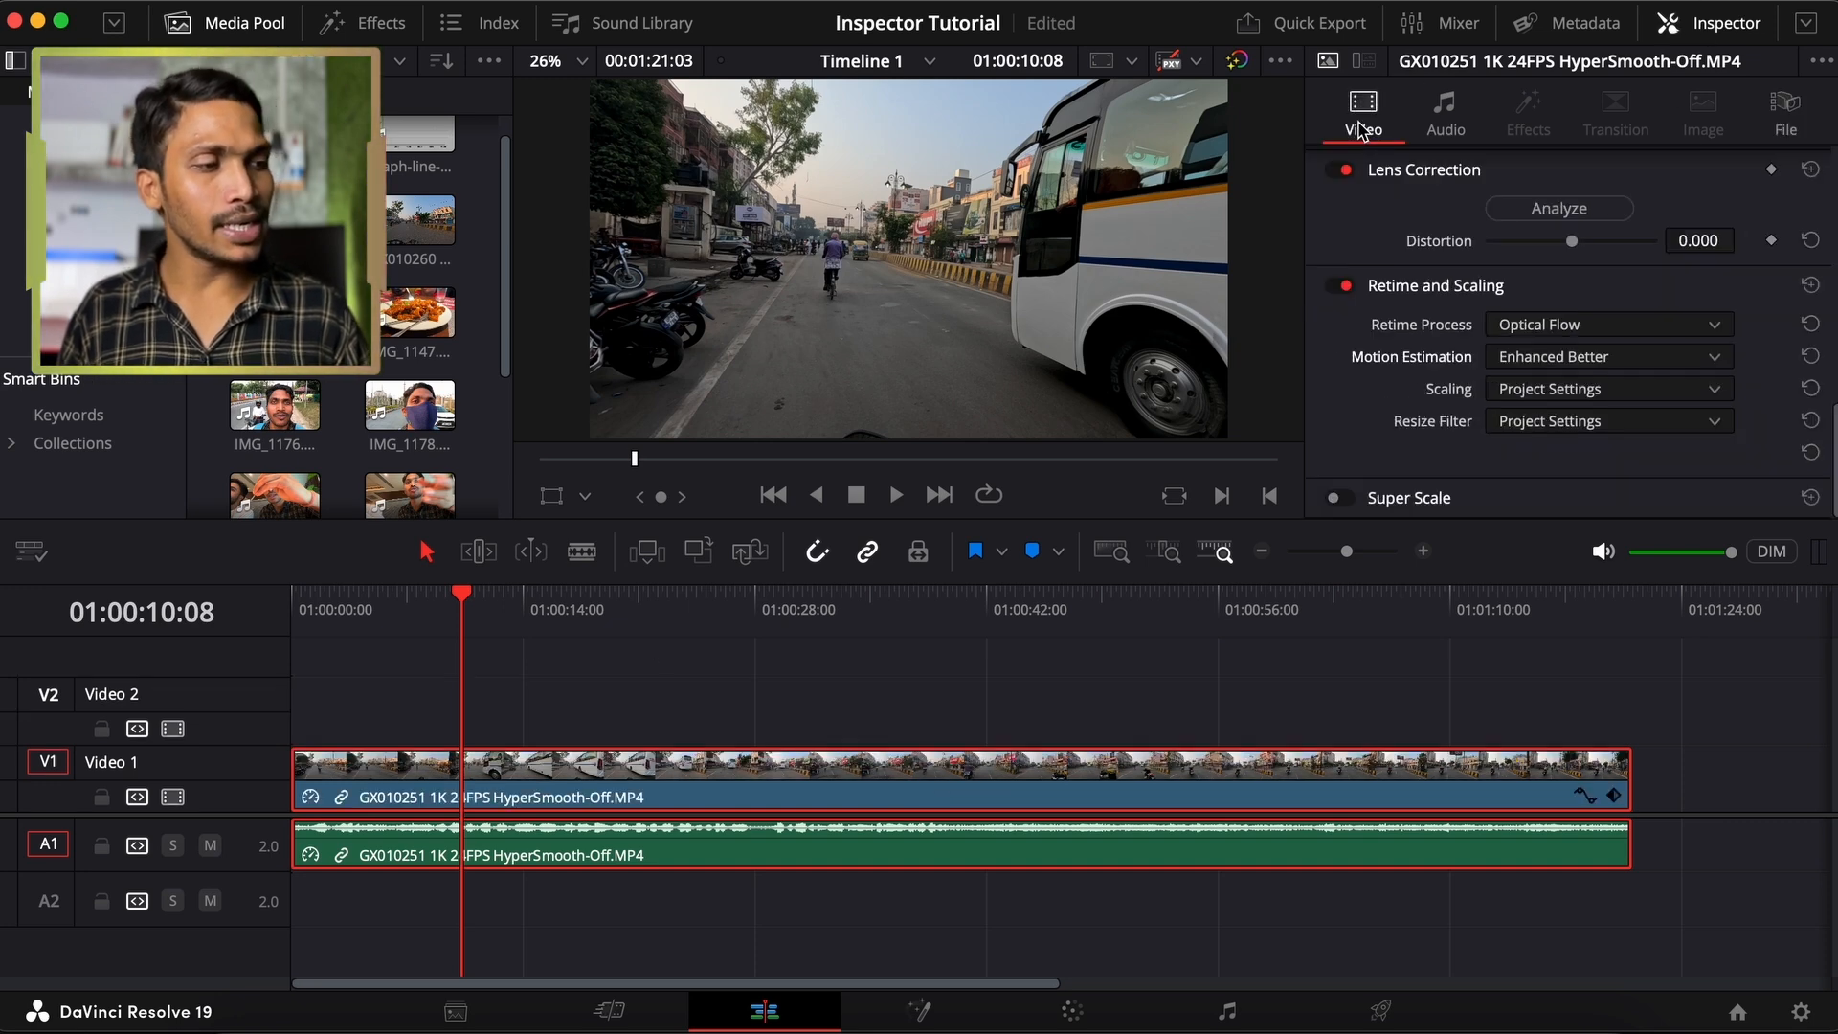
pyautogui.click(1552, 393)
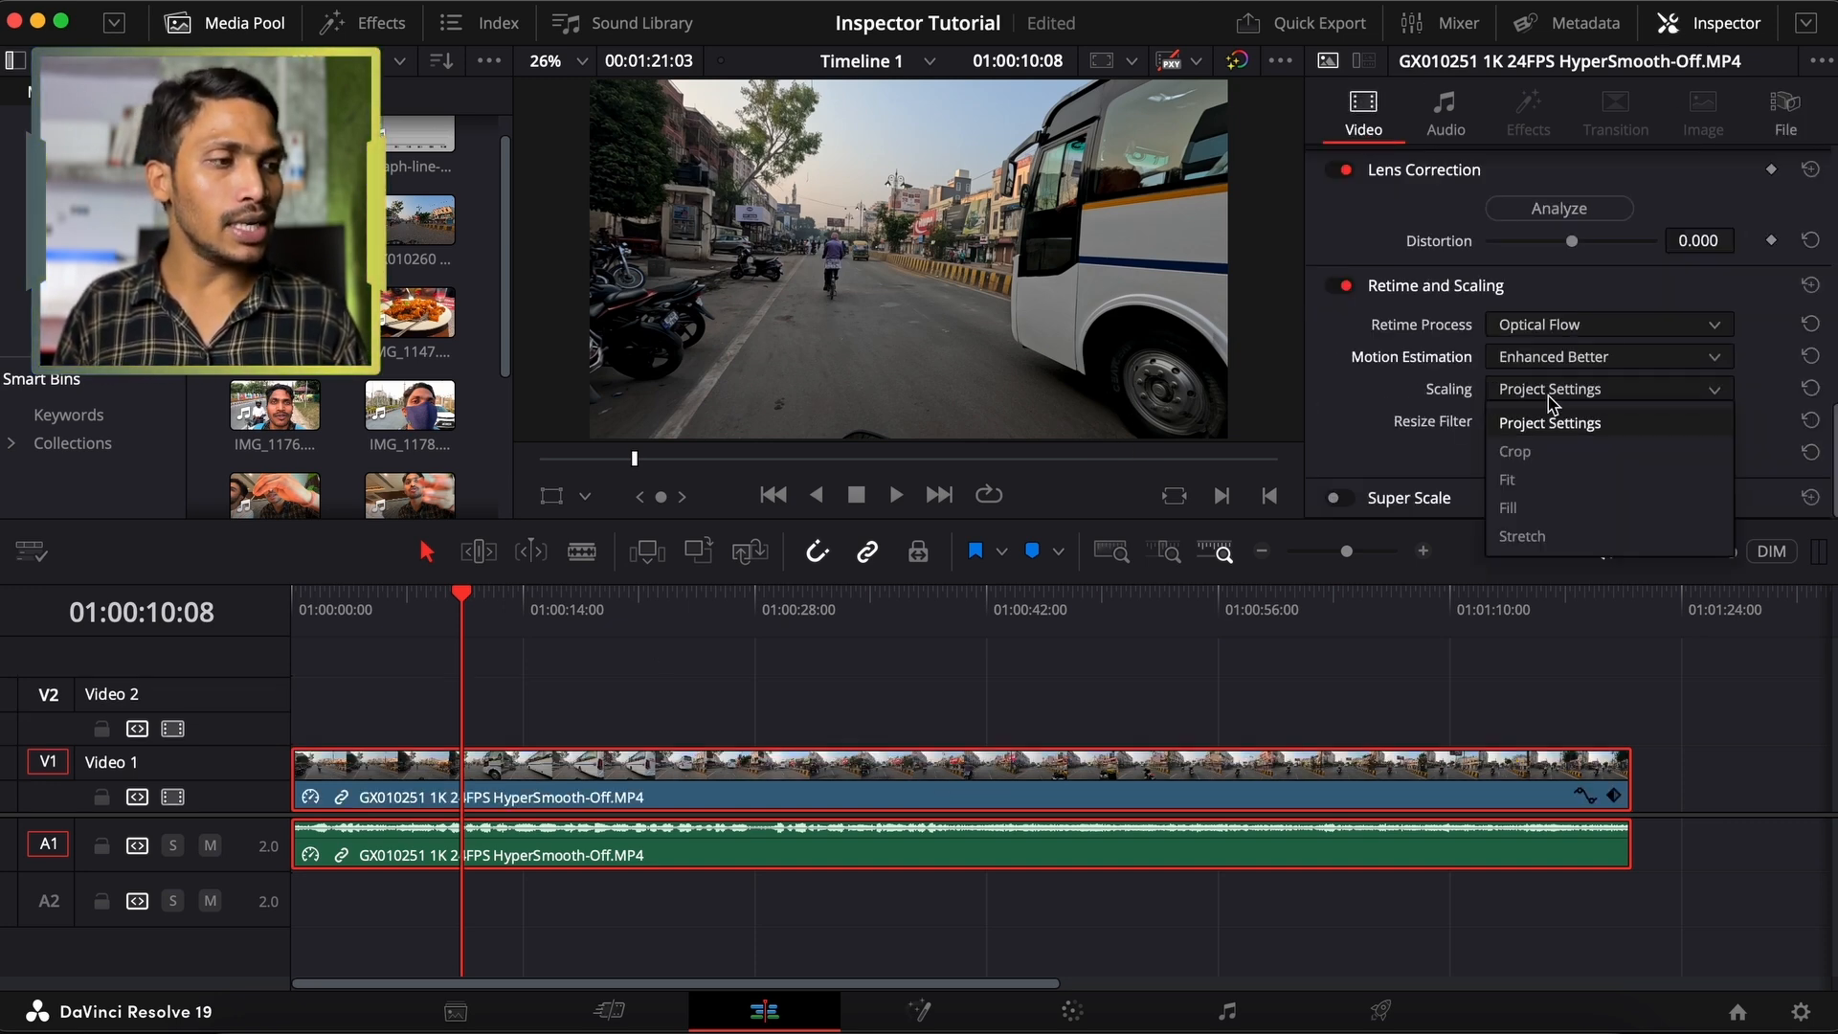
pyautogui.click(1529, 468)
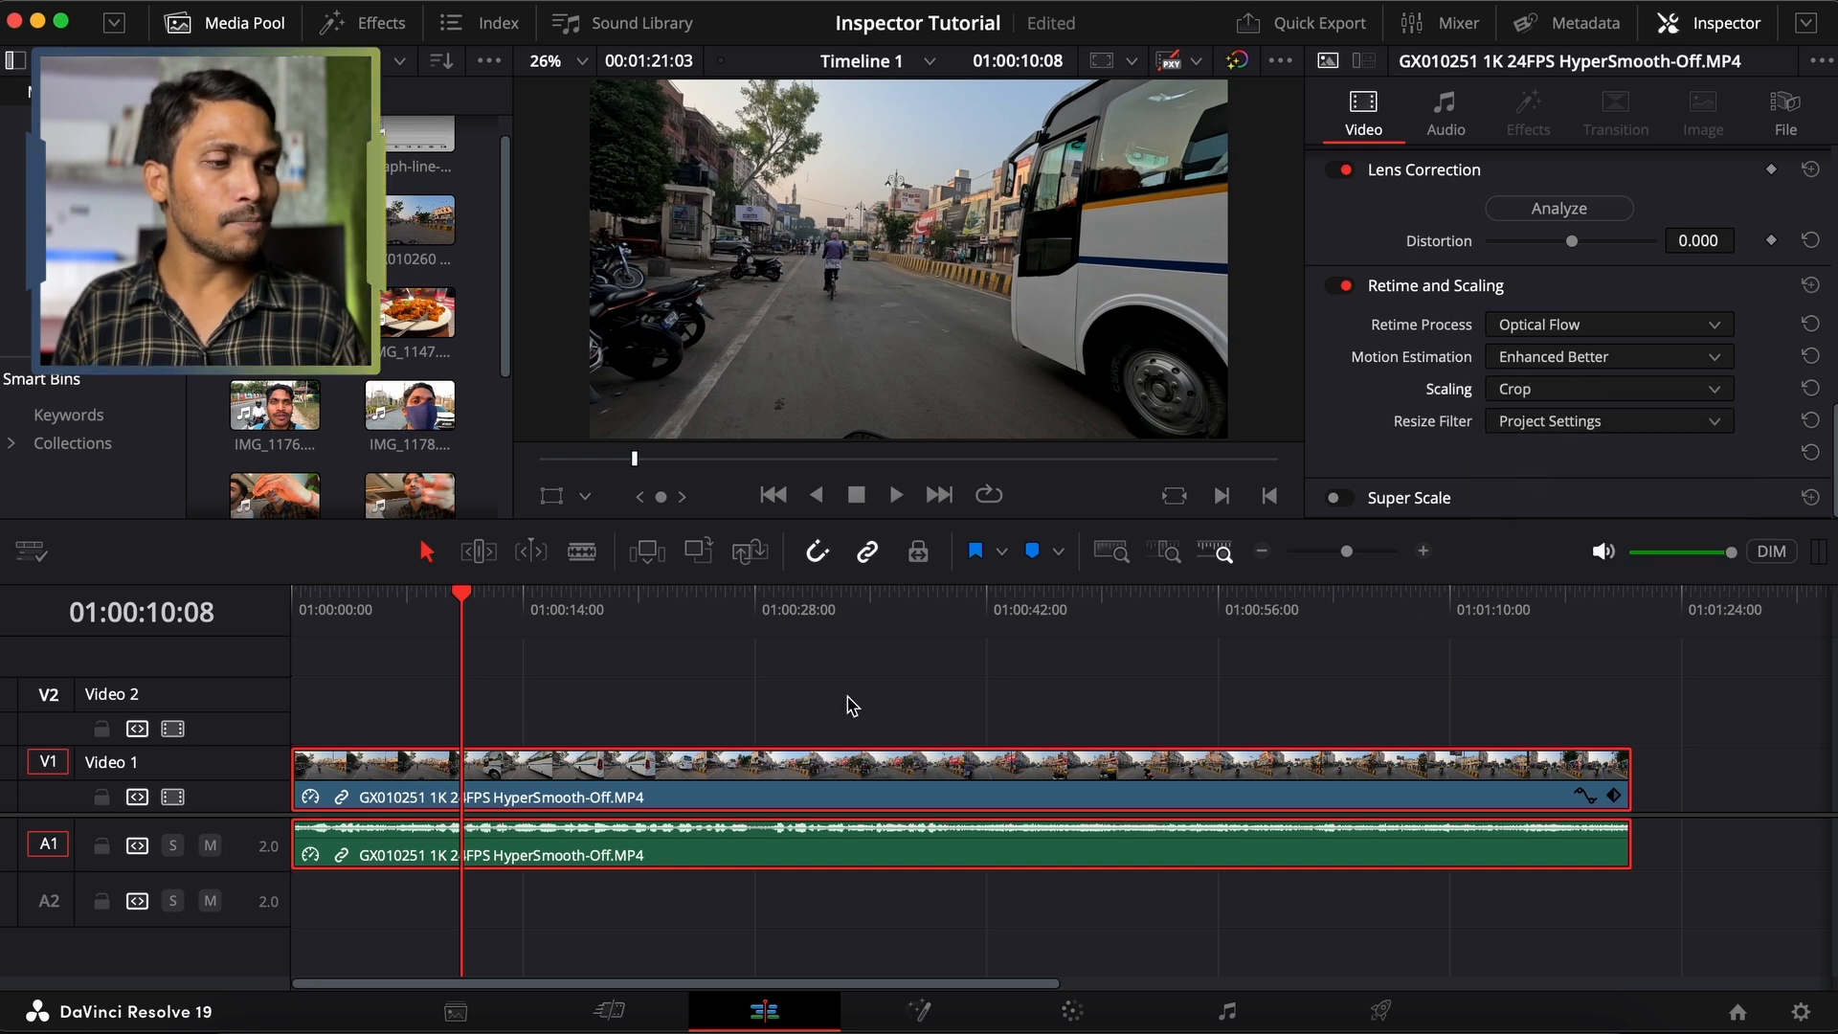
pyautogui.click(652, 628)
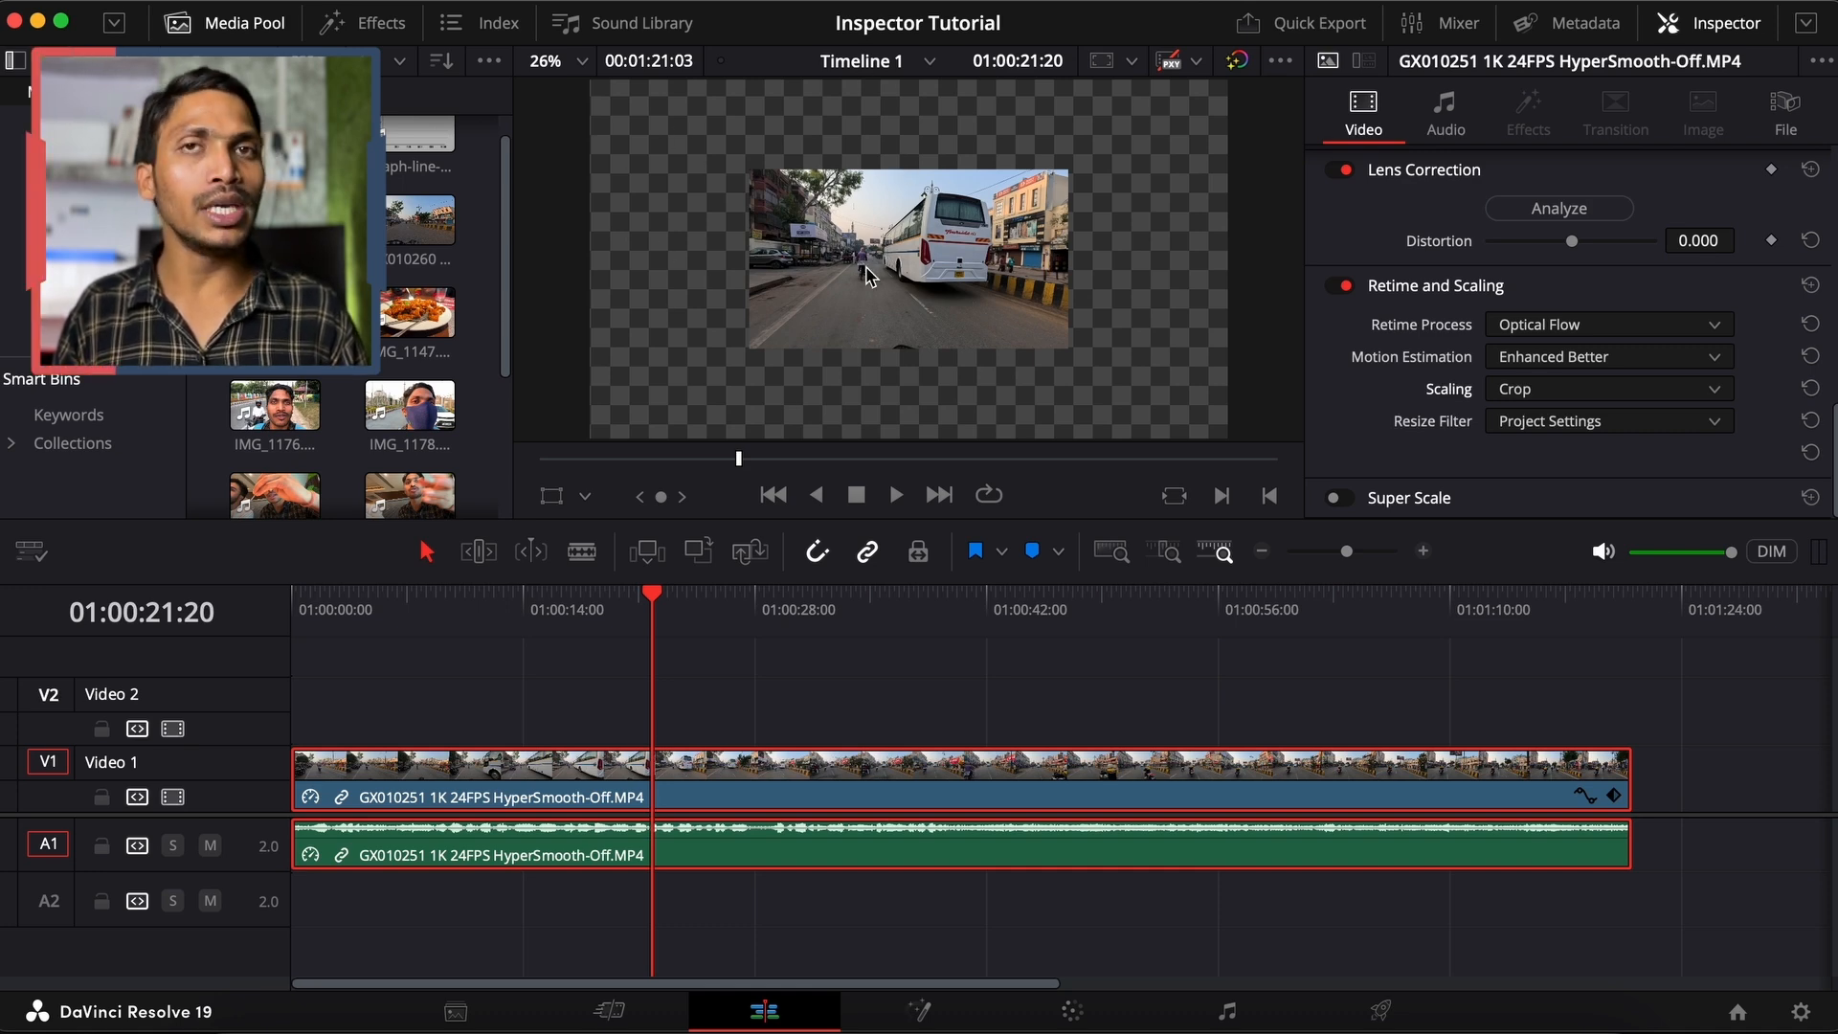
# Set the project's timeline resolution to 1920 x 1080 HD and save the project settings
pyautogui.click(1800, 1010)
pyautogui.click(926, 241)
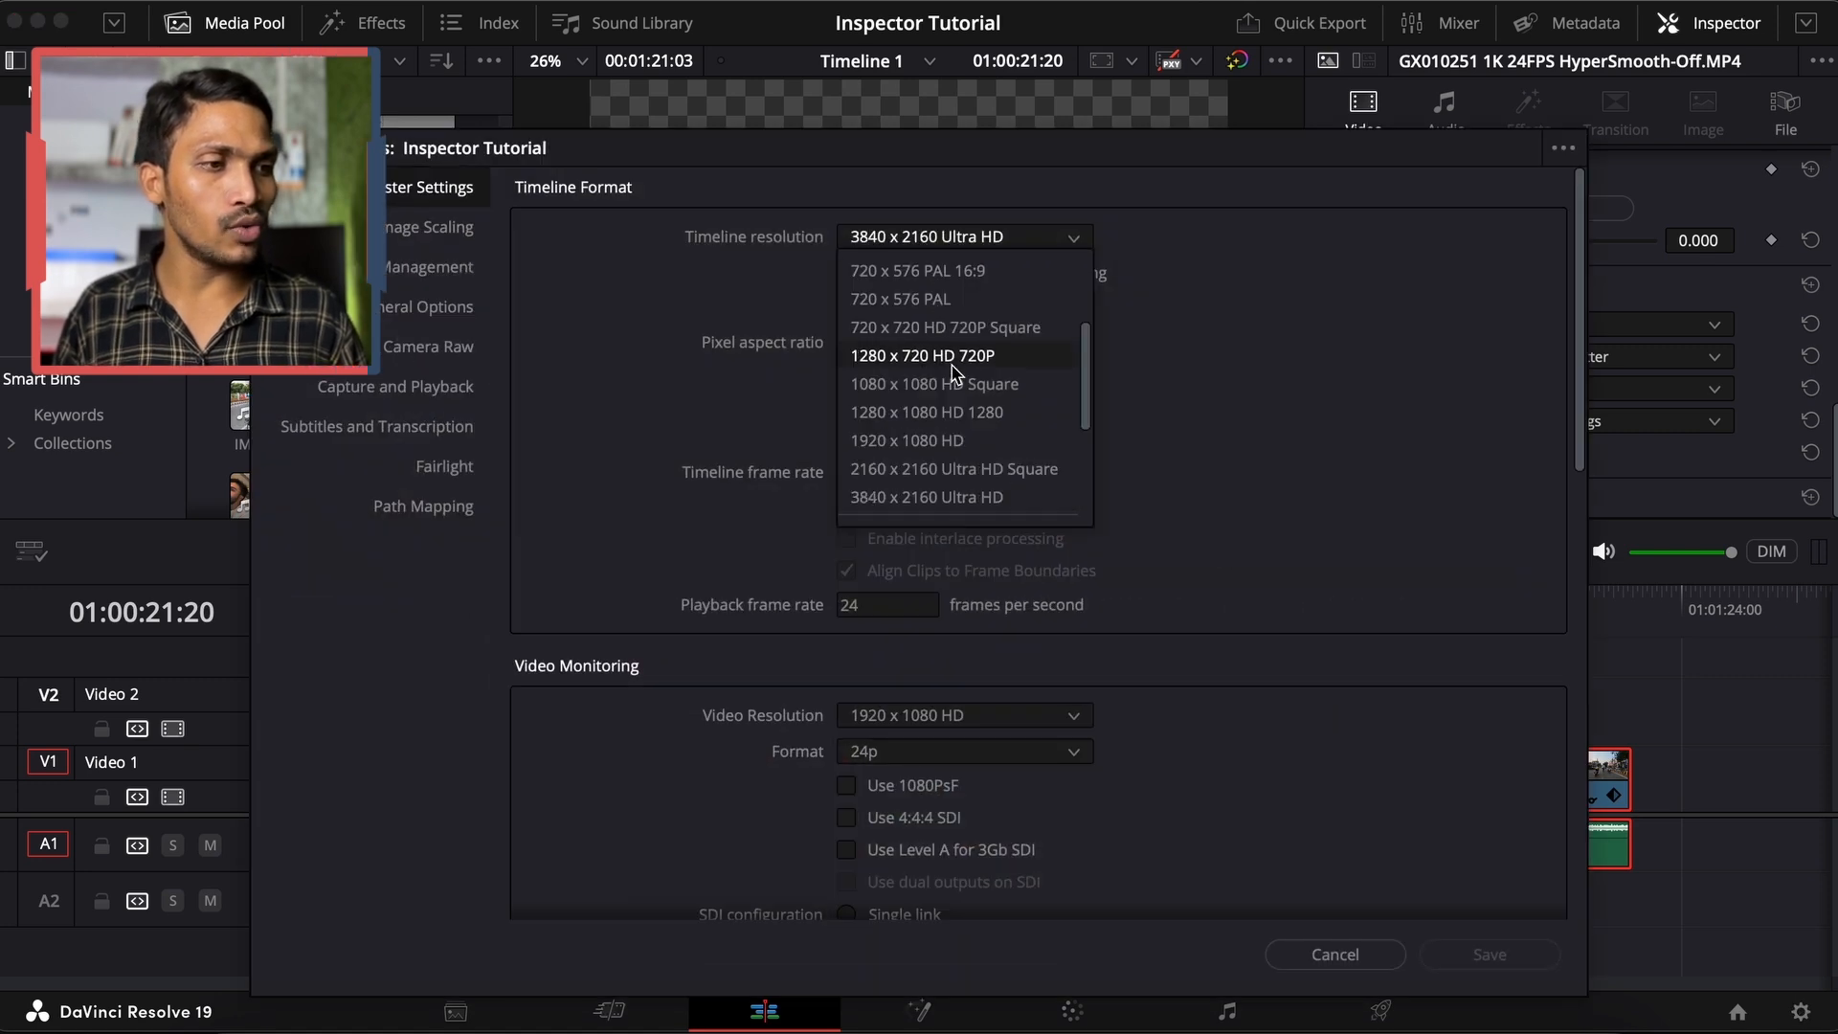
pyautogui.click(939, 441)
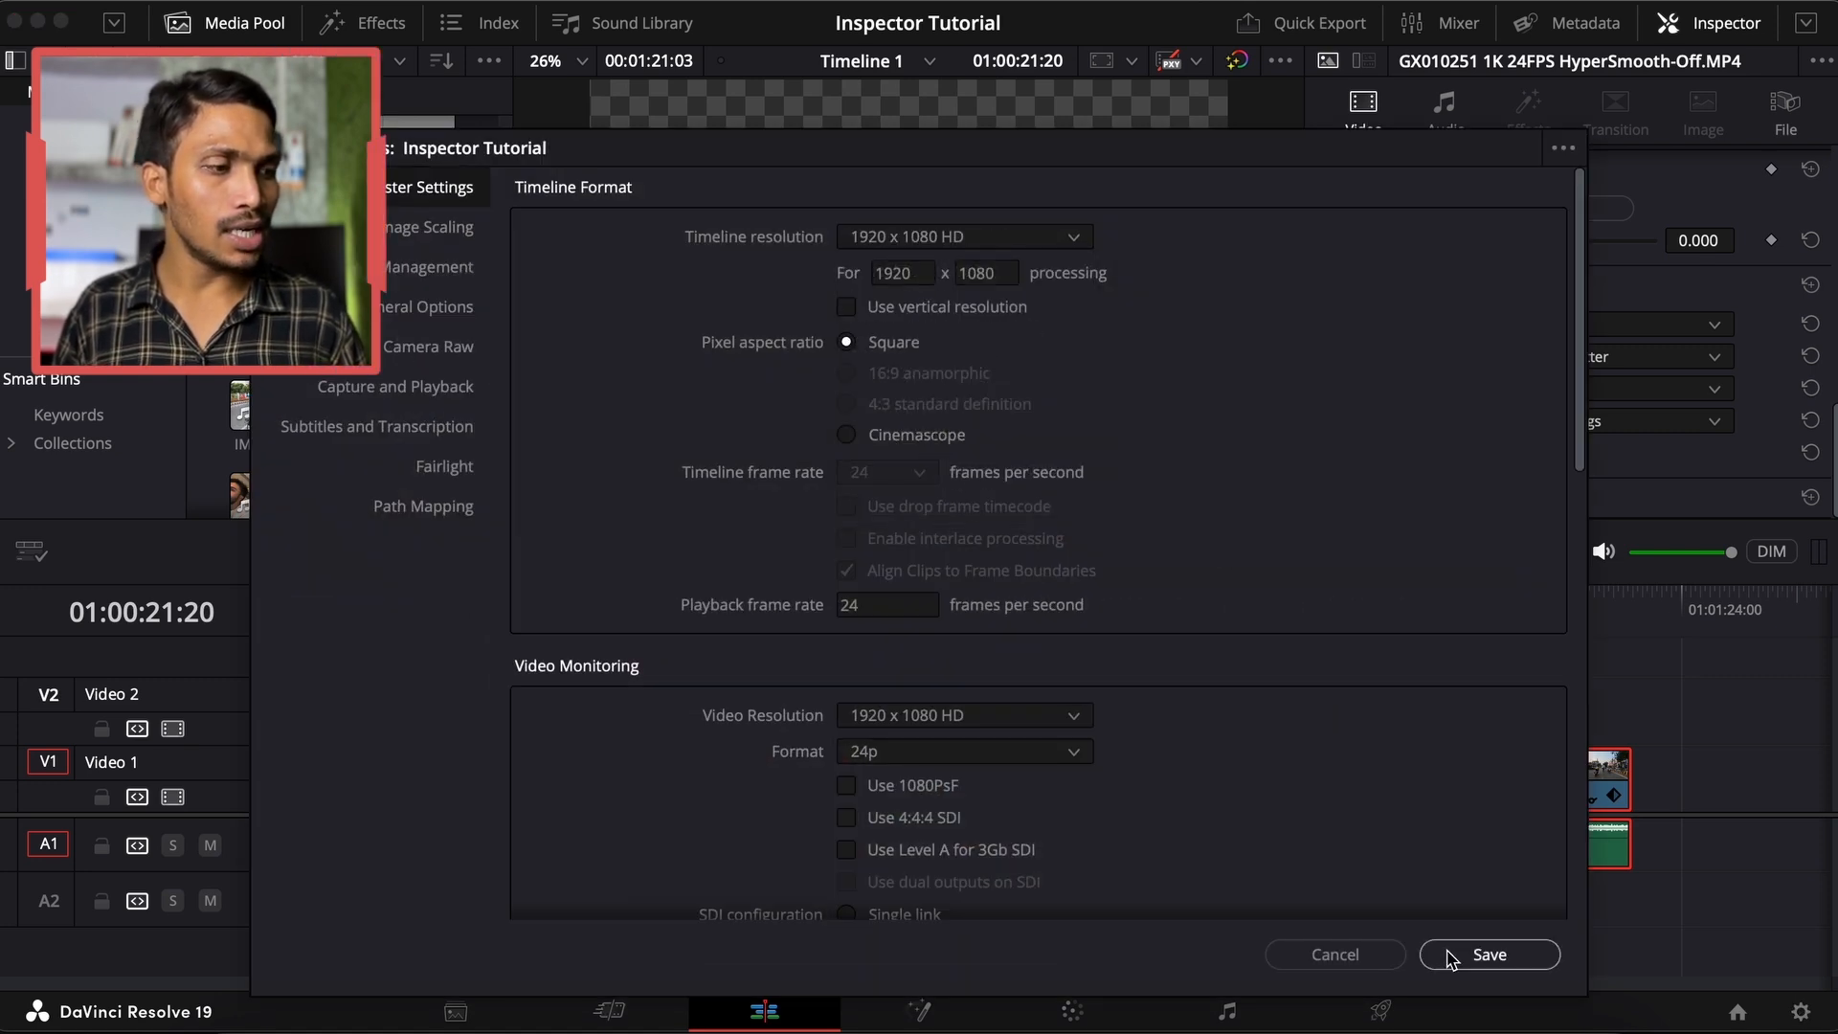
pyautogui.click(1464, 957)
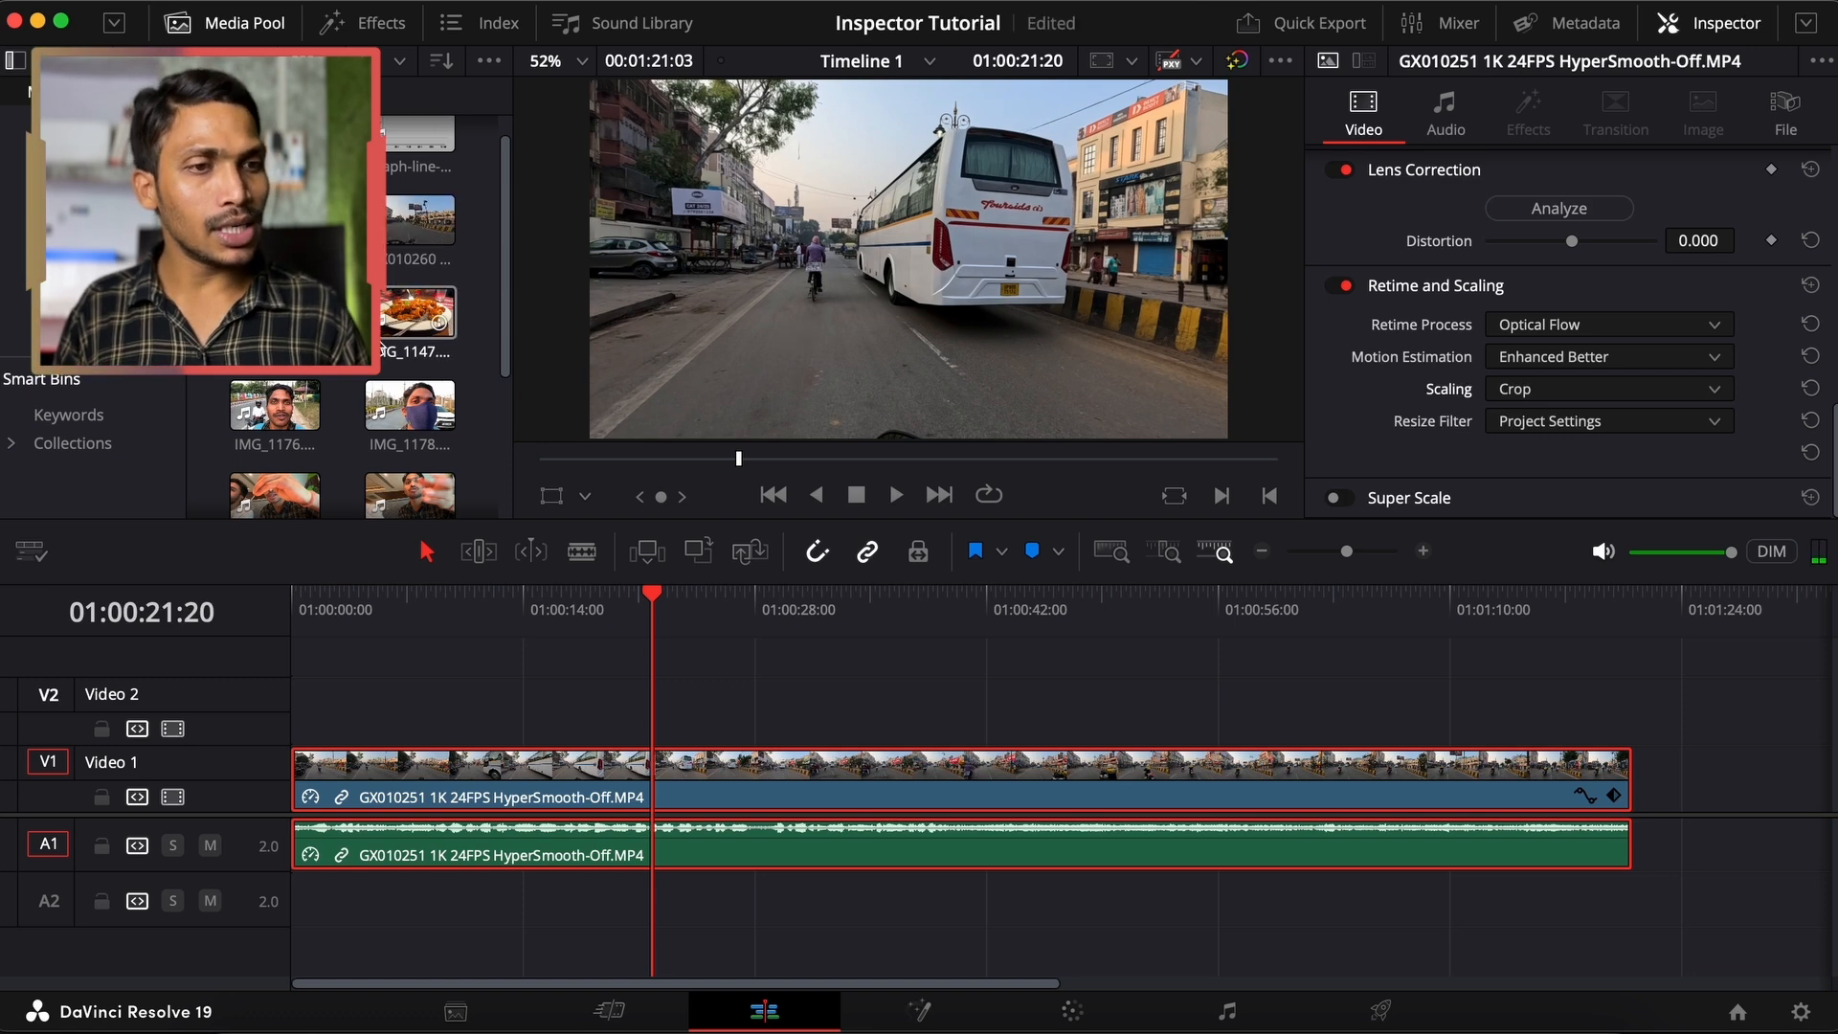
# Place GX010589 4K 60FPS Normal Tree.MP4 after the street clip on Video 1, try Crop scaling on it and set it back to Fit
pyautogui.moveTo(278, 313); pyautogui.dragTo(1618, 797)
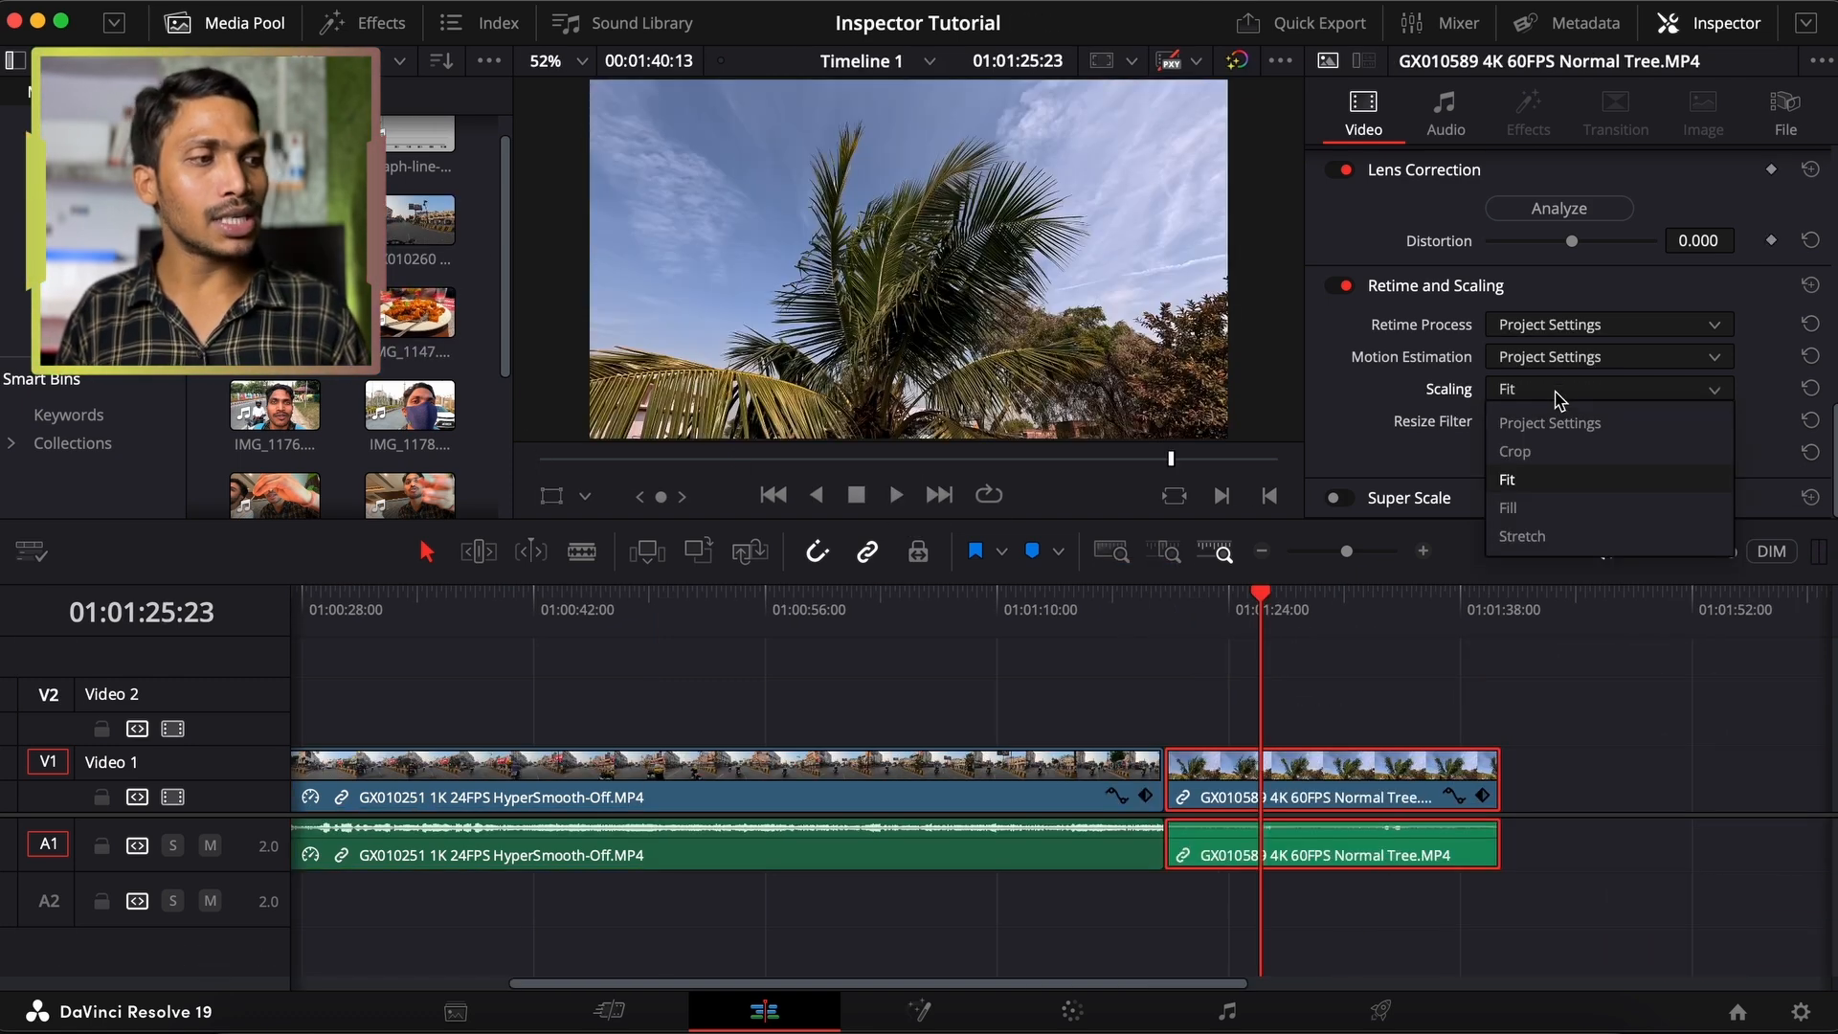
pyautogui.click(1516, 451)
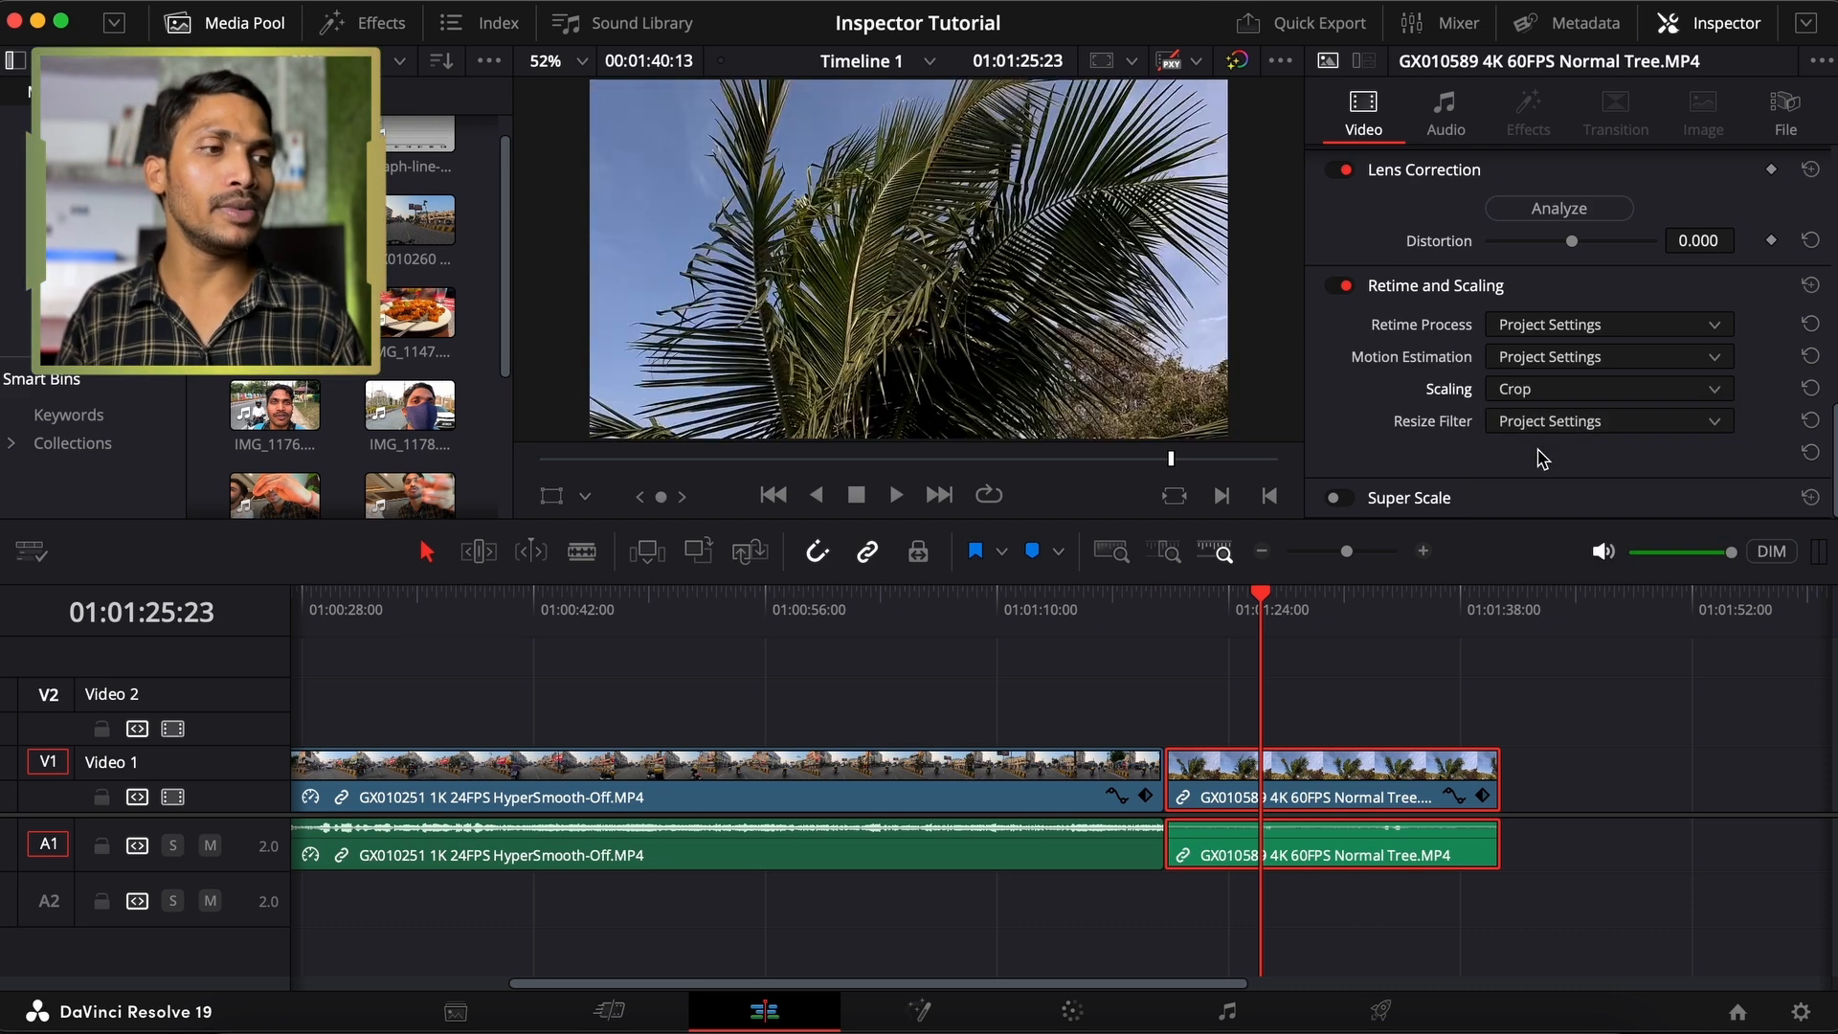
pyautogui.click(1522, 390)
pyautogui.click(1508, 480)
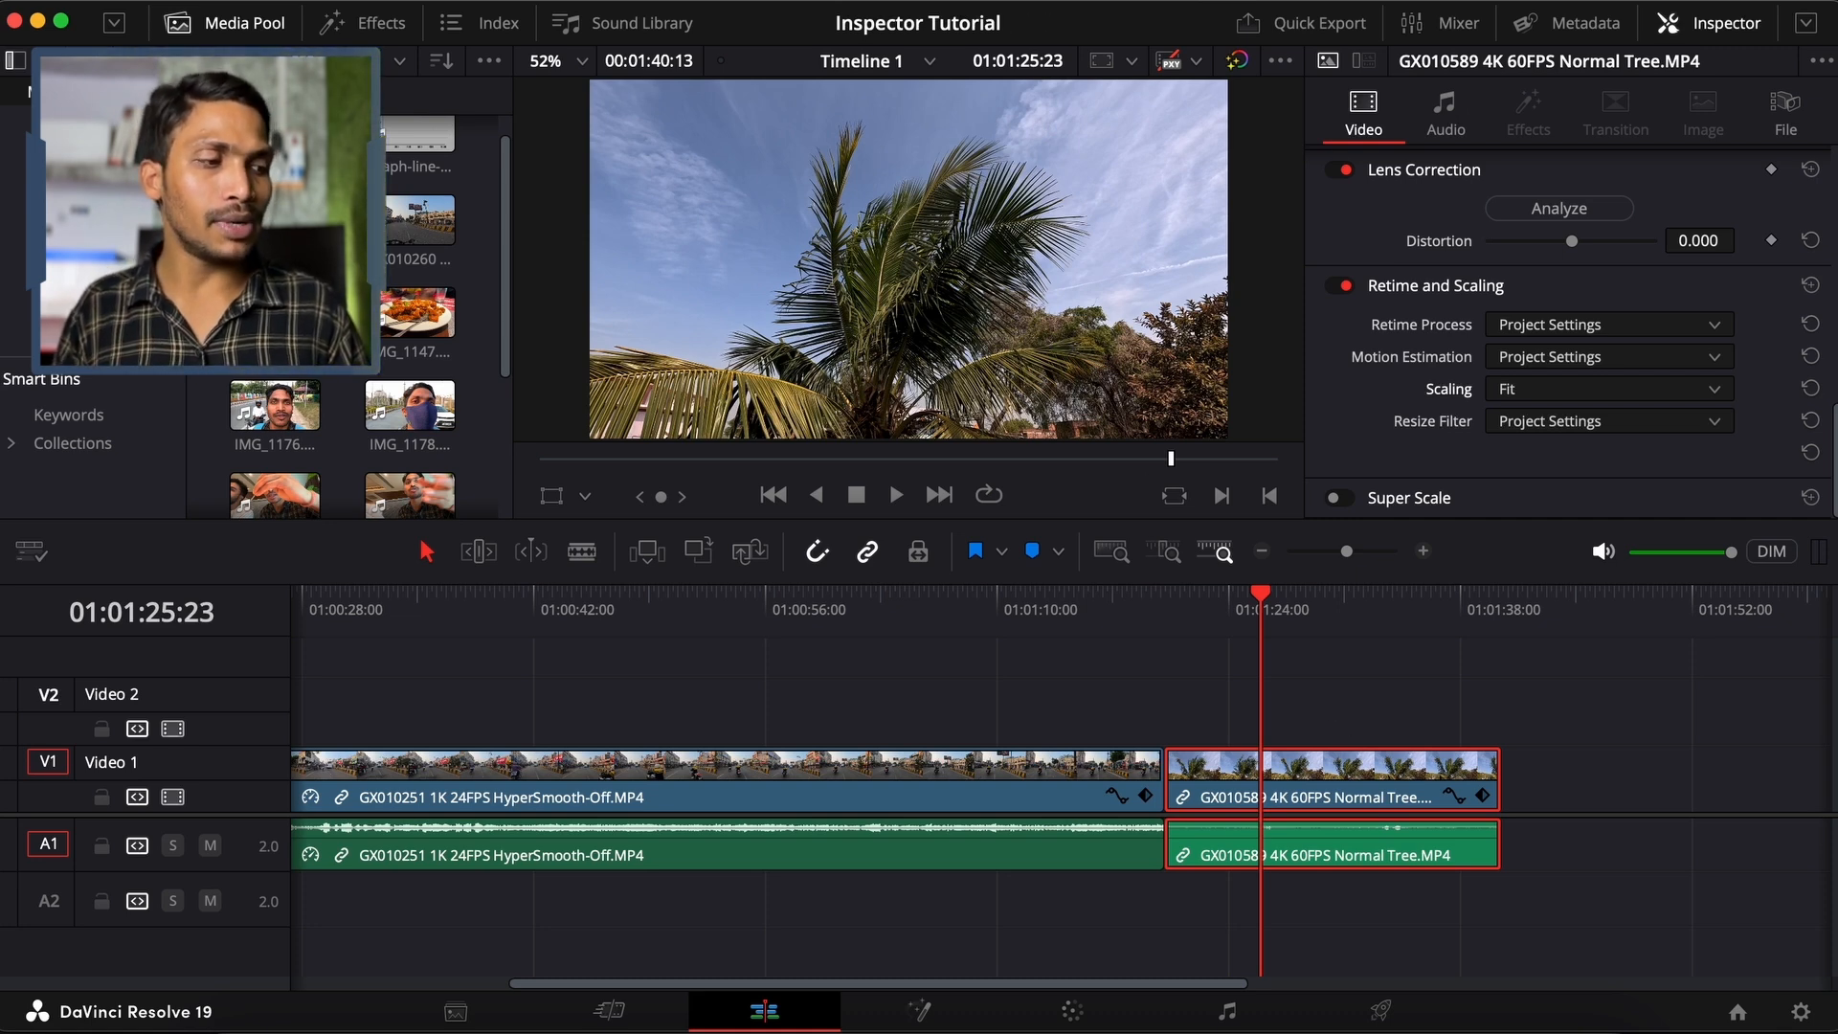
# Check the timeline resolution in the project settings without changing it, and the palm tree clip's resolution in its file information
pyautogui.click(1797, 1017)
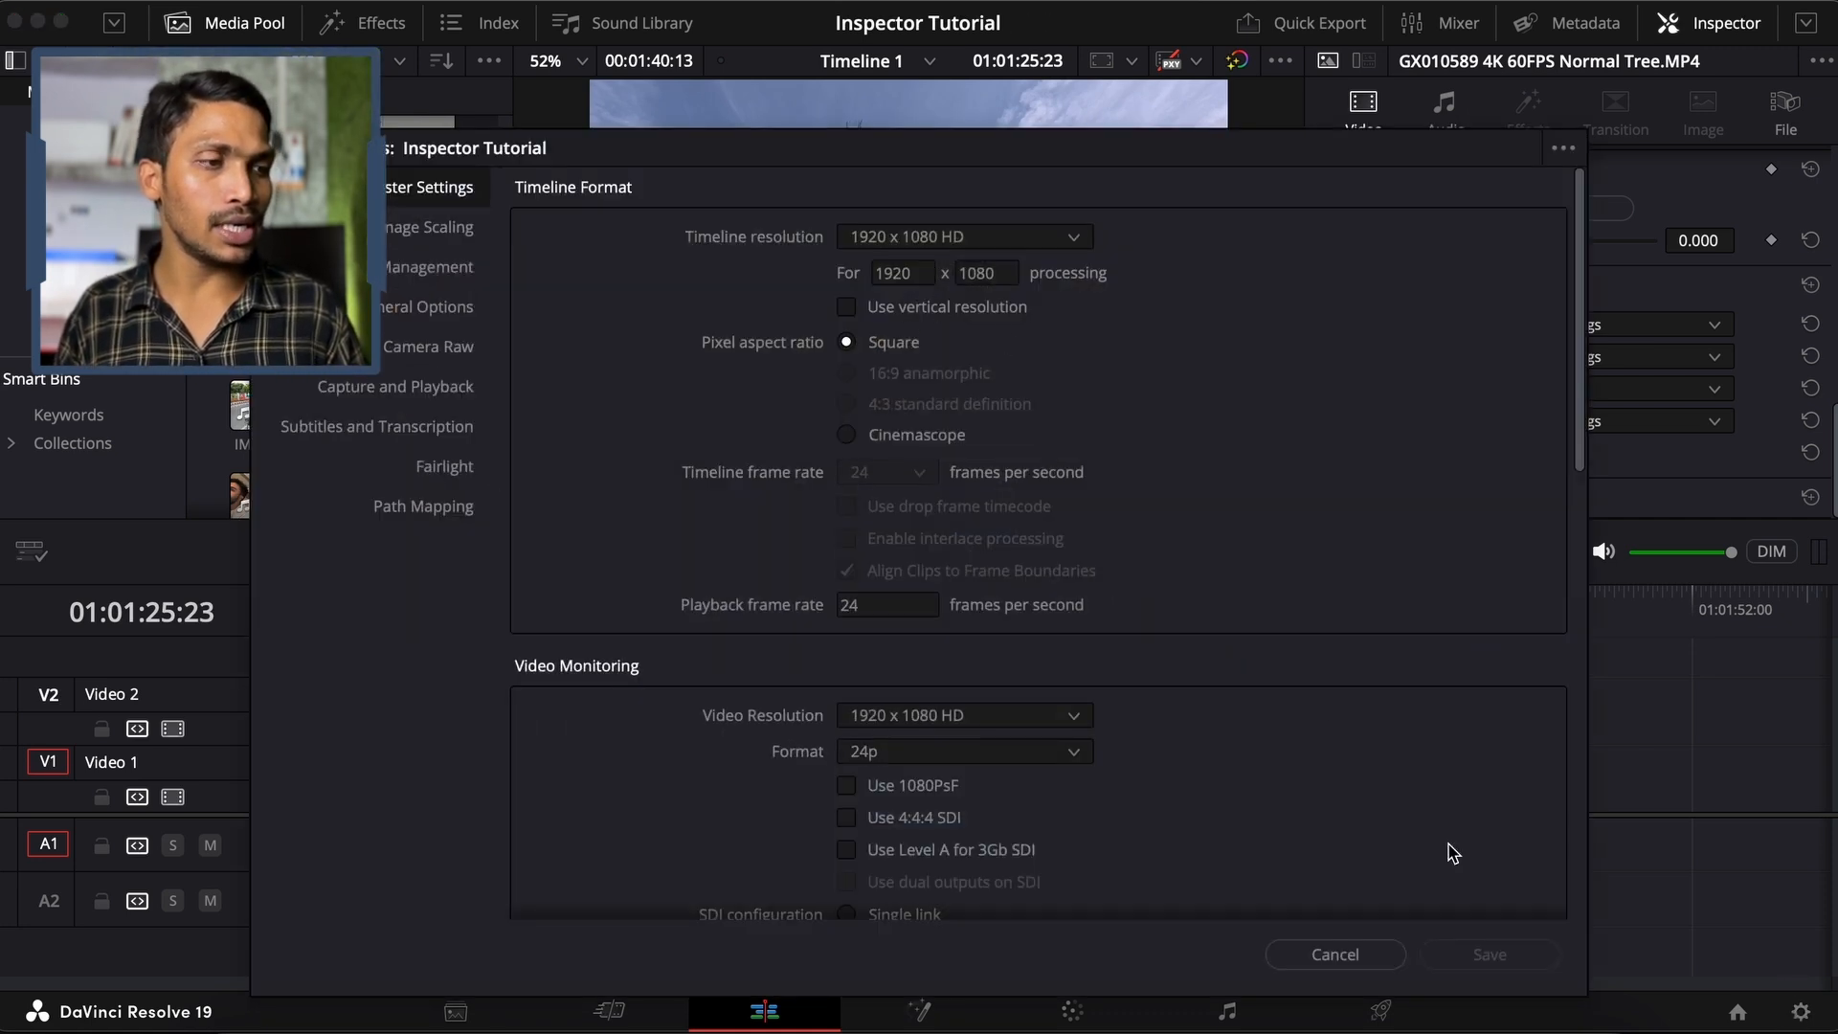
pyautogui.click(1364, 955)
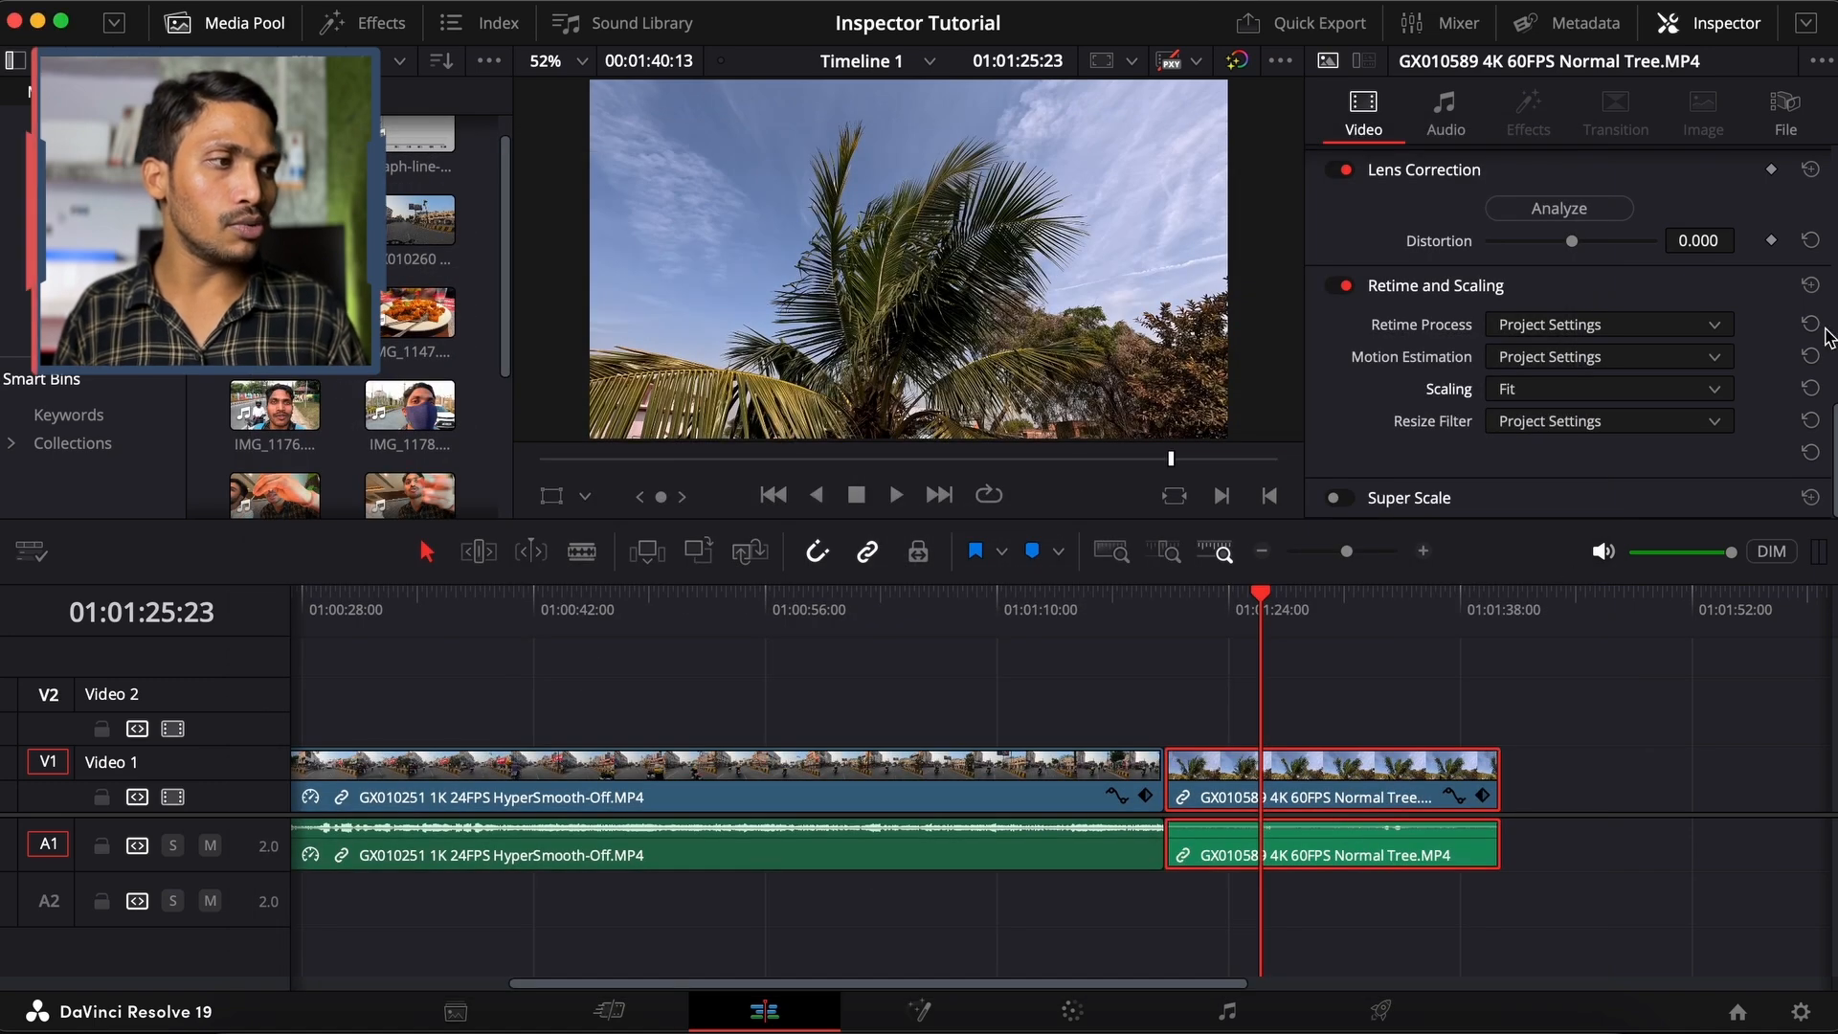
pyautogui.click(1803, 137)
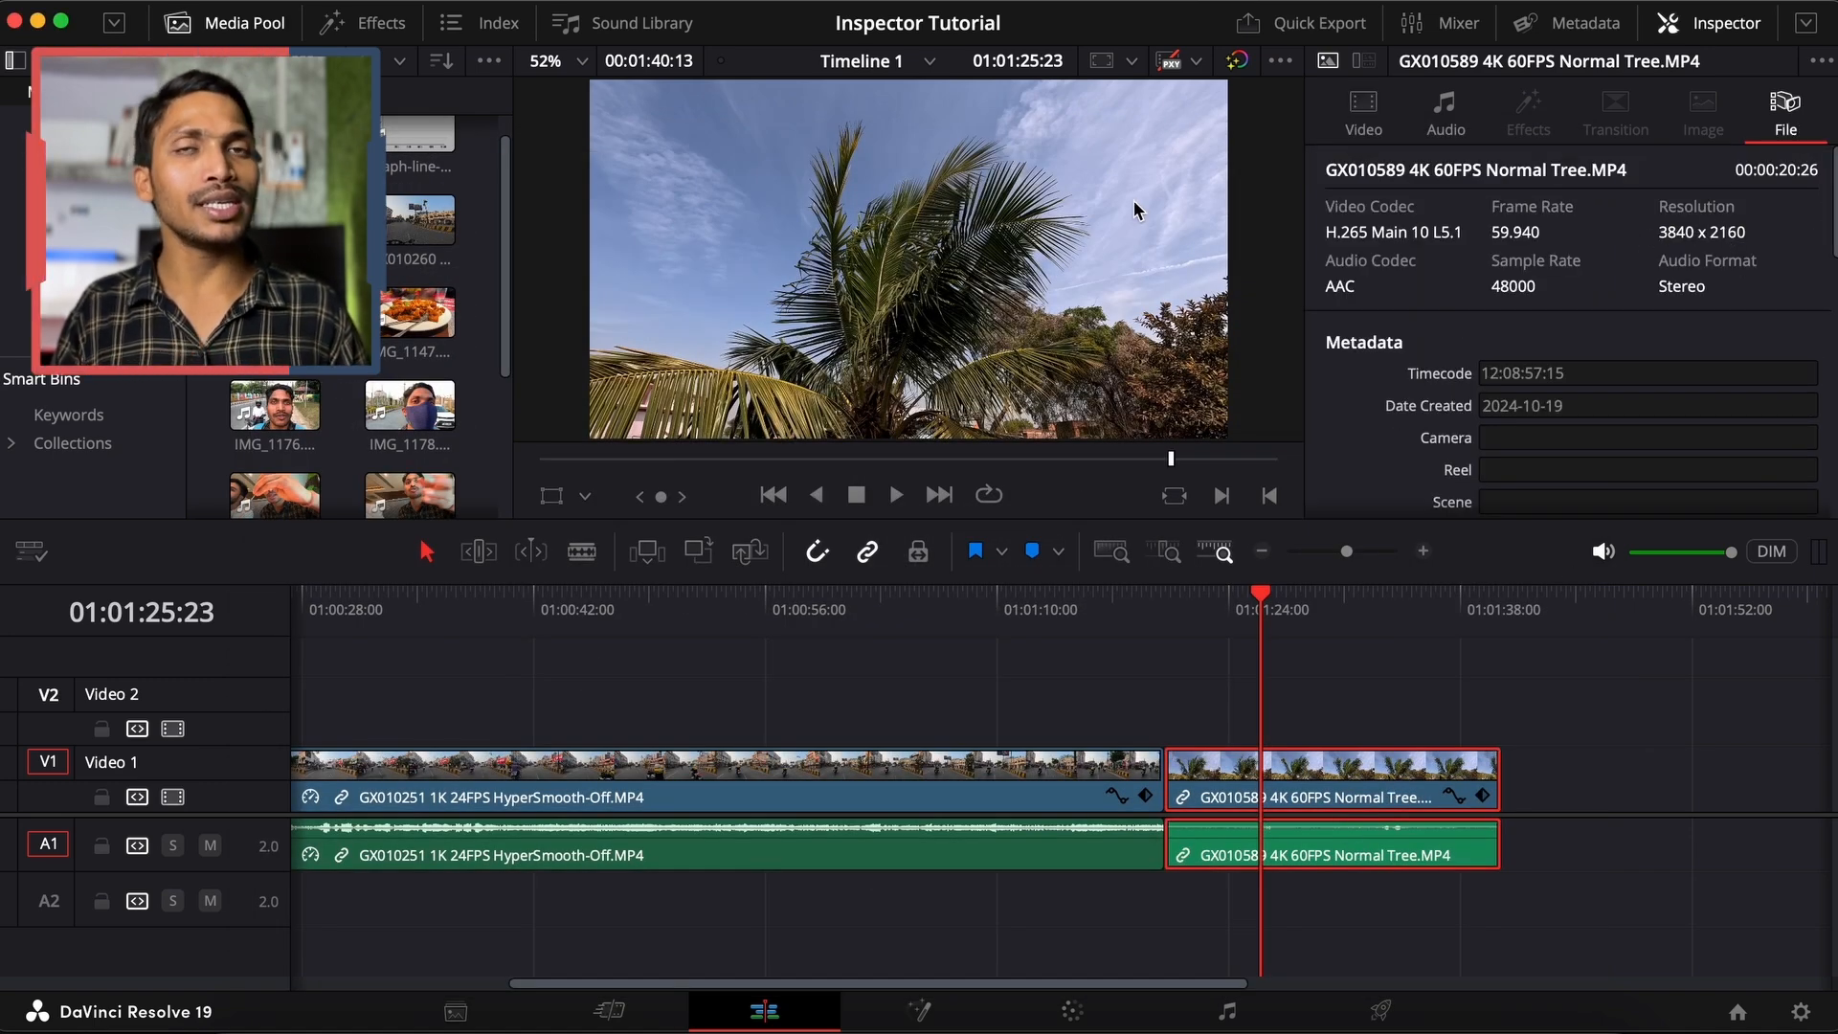
pyautogui.click(1363, 114)
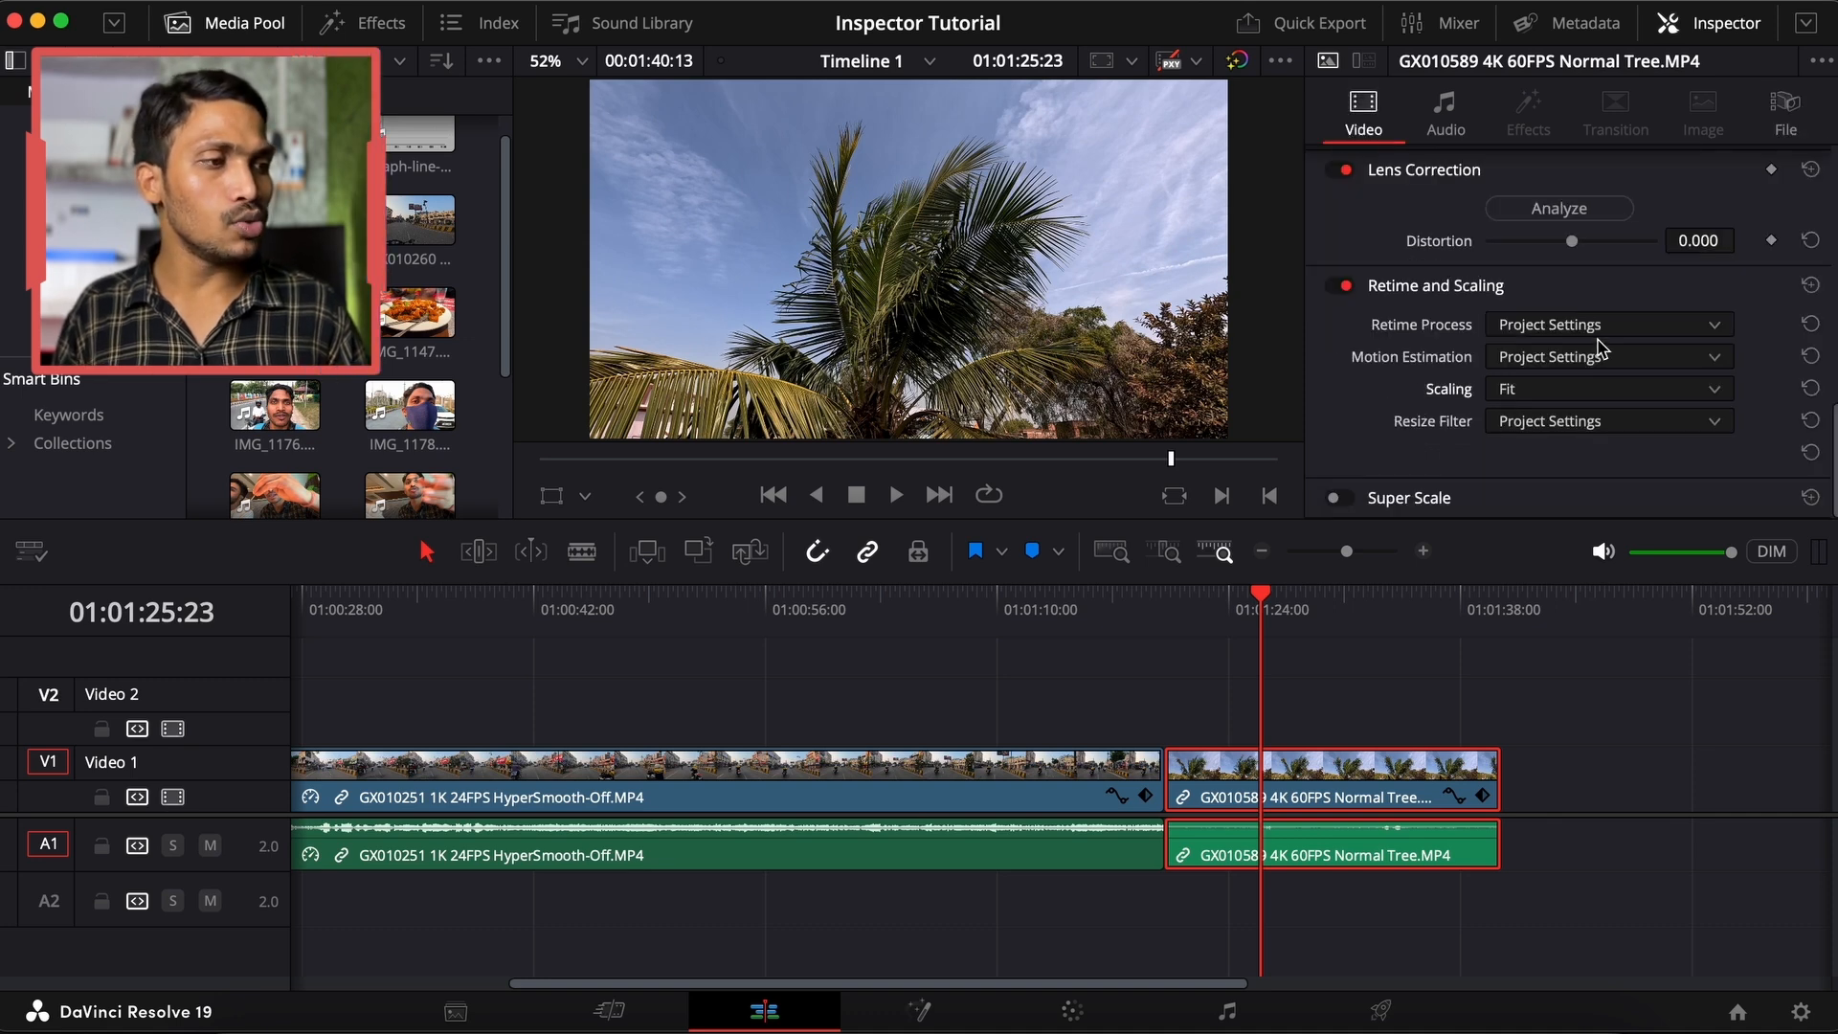
# Try Crop scaling again on the palm tree clip and set its Scaling to Stretch
pyautogui.click(1569, 392)
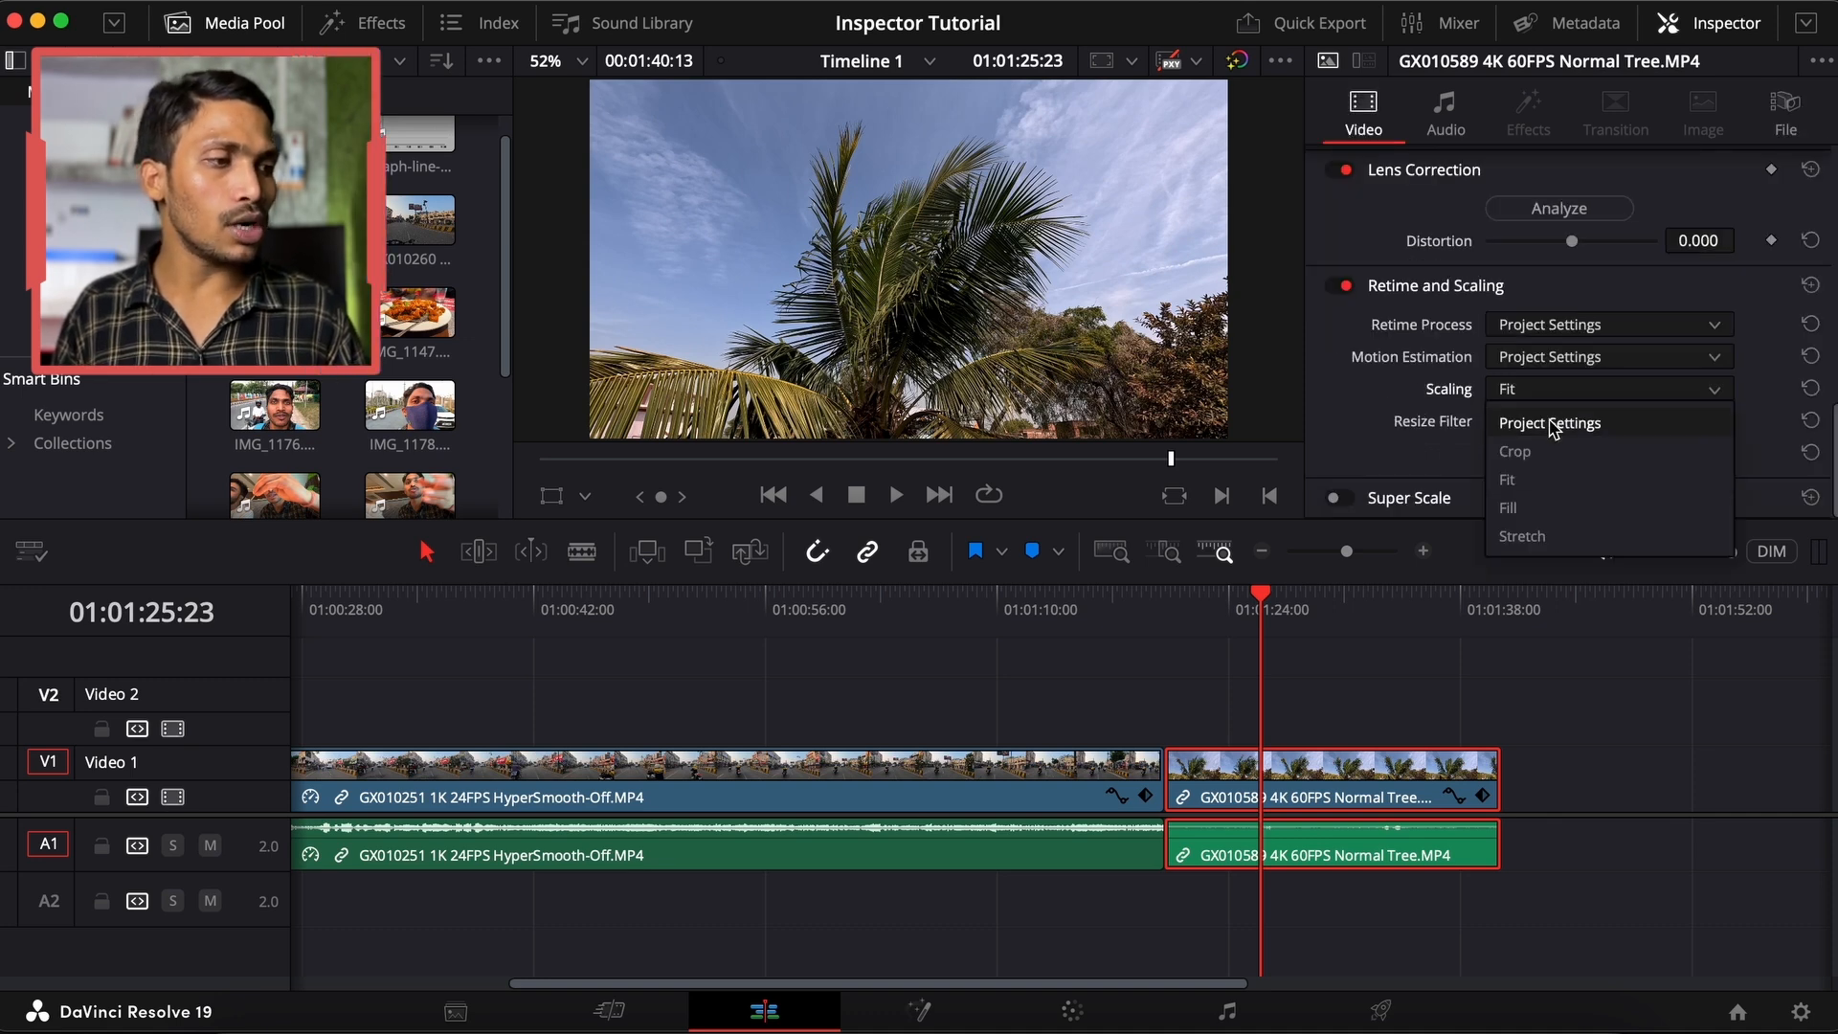
pyautogui.click(1516, 451)
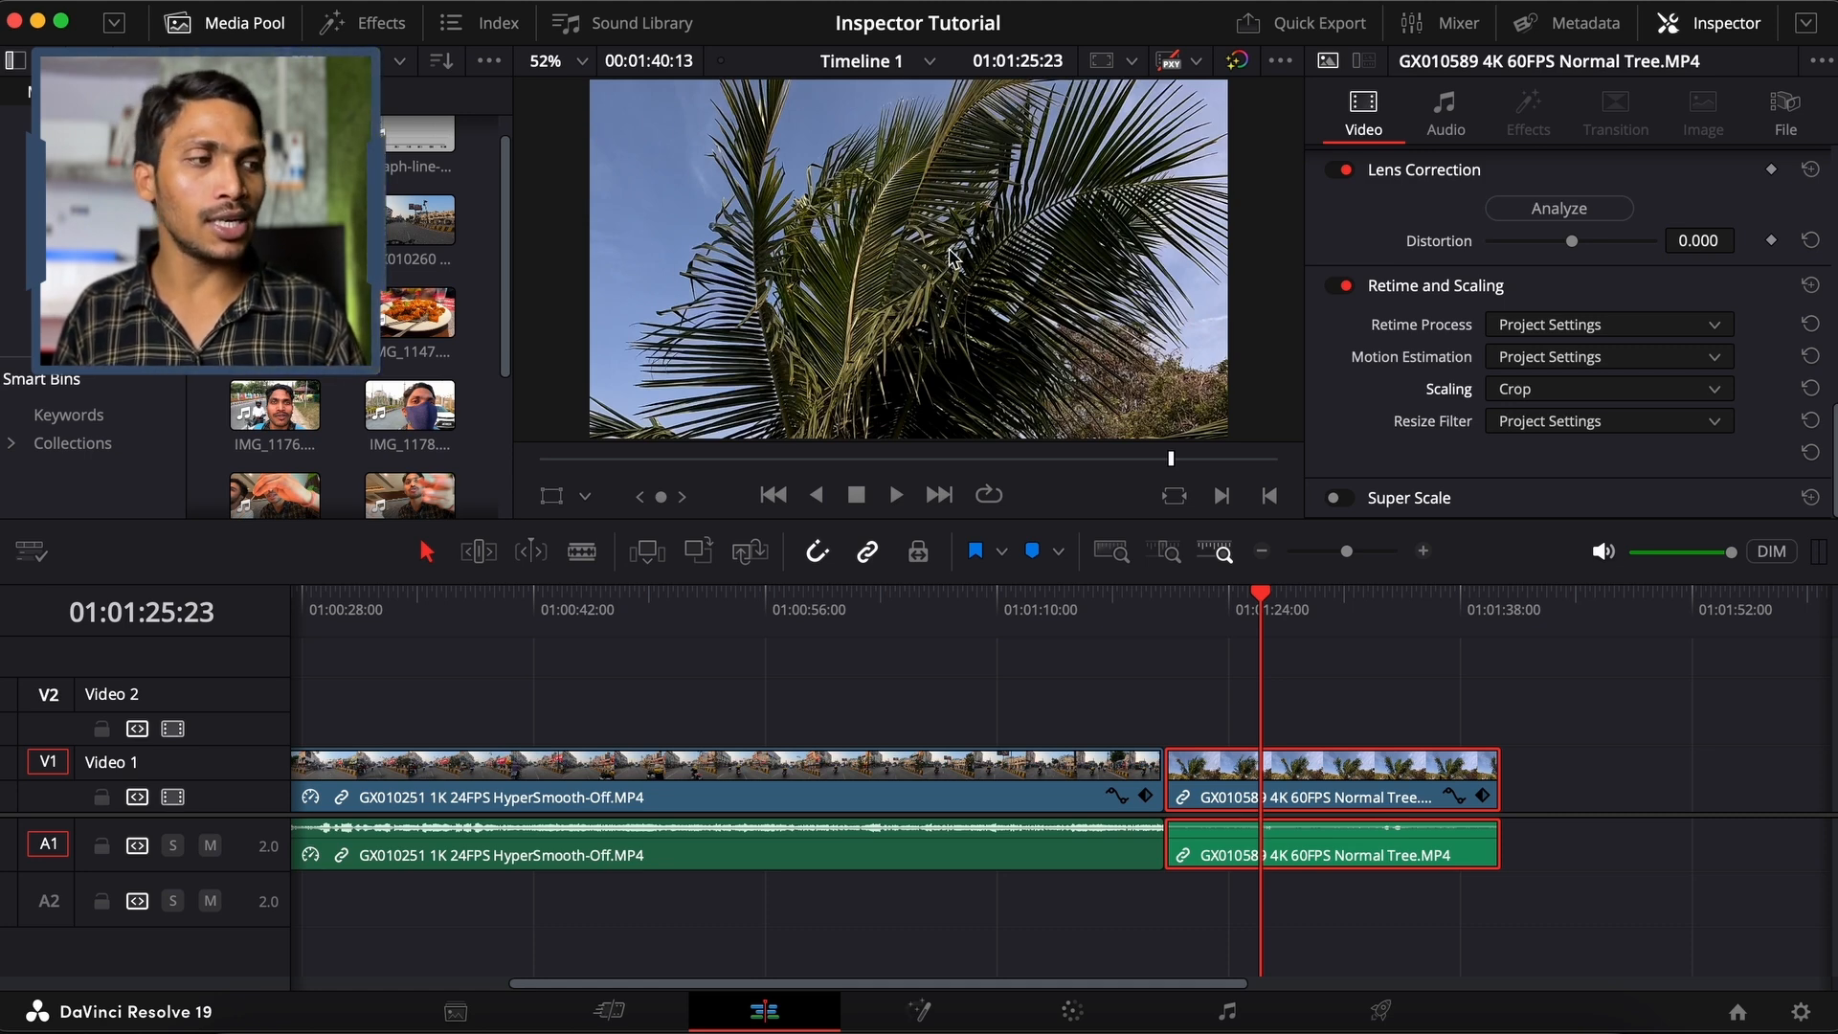
pyautogui.click(1534, 396)
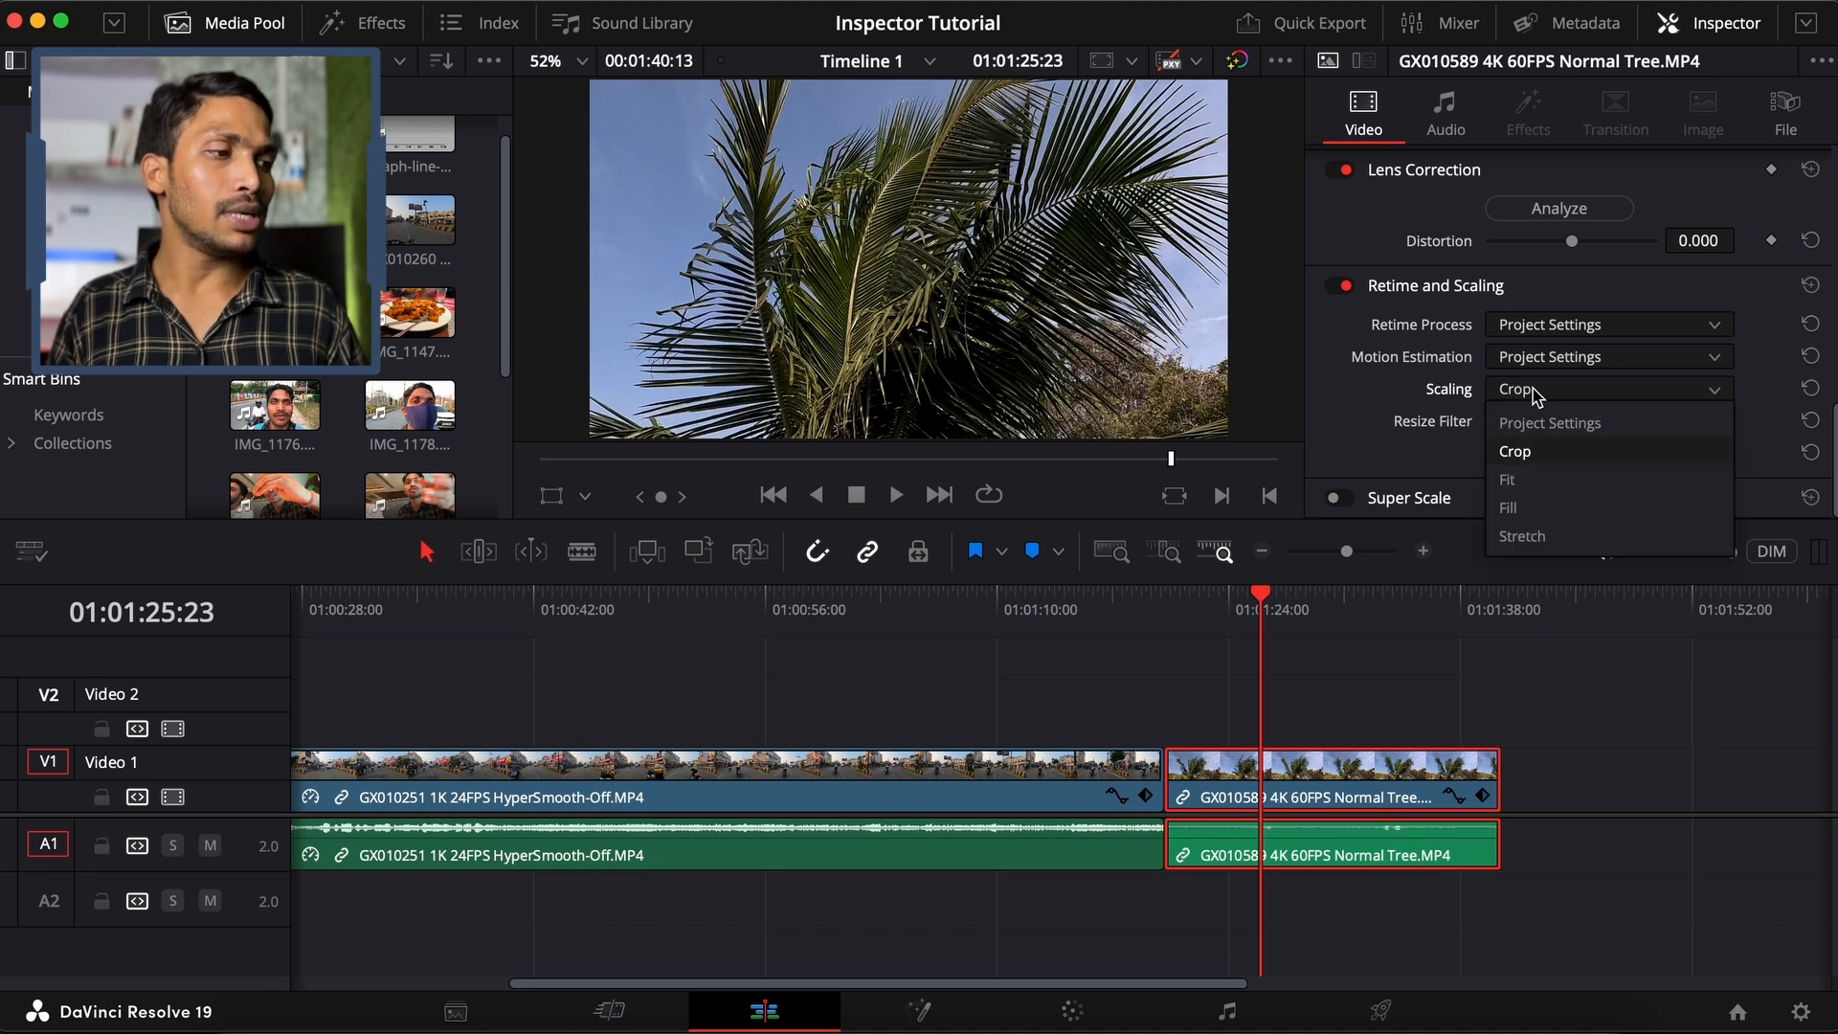
pyautogui.click(1534, 539)
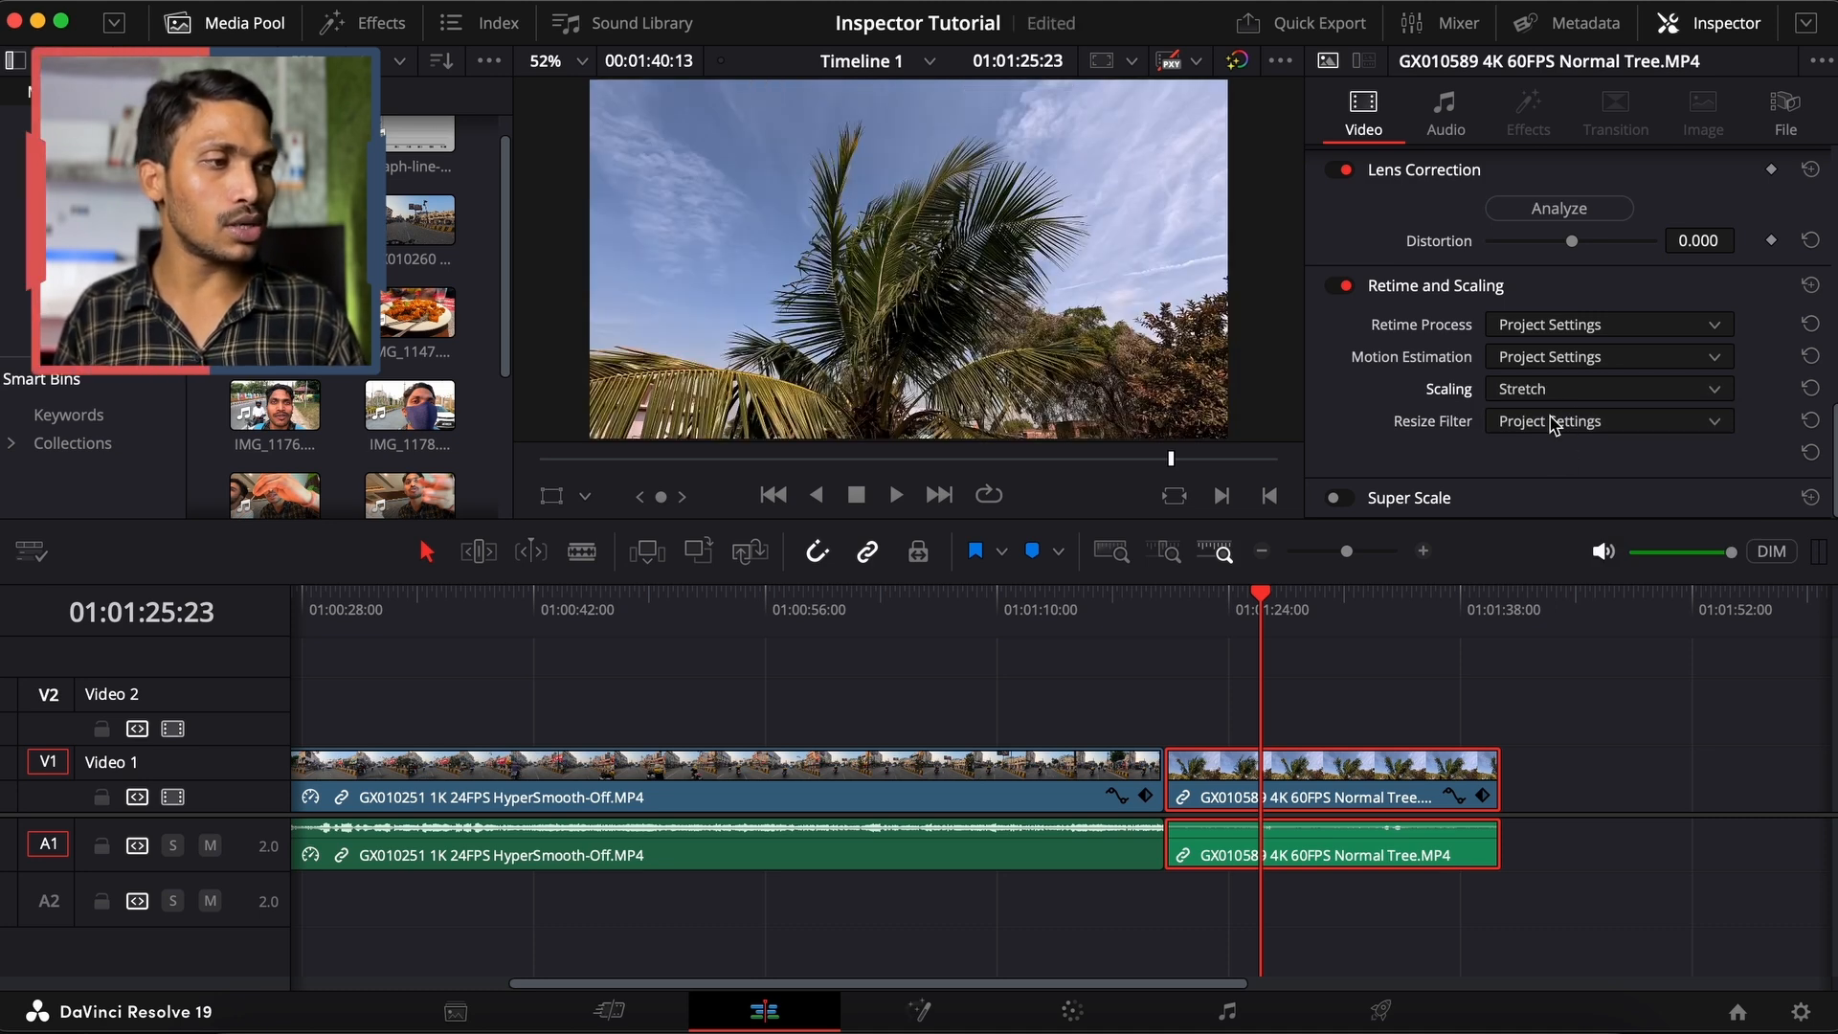
# Try the Smoother Resize Filter on the palm tree clip and settle on Sharper
pyautogui.click(1552, 424)
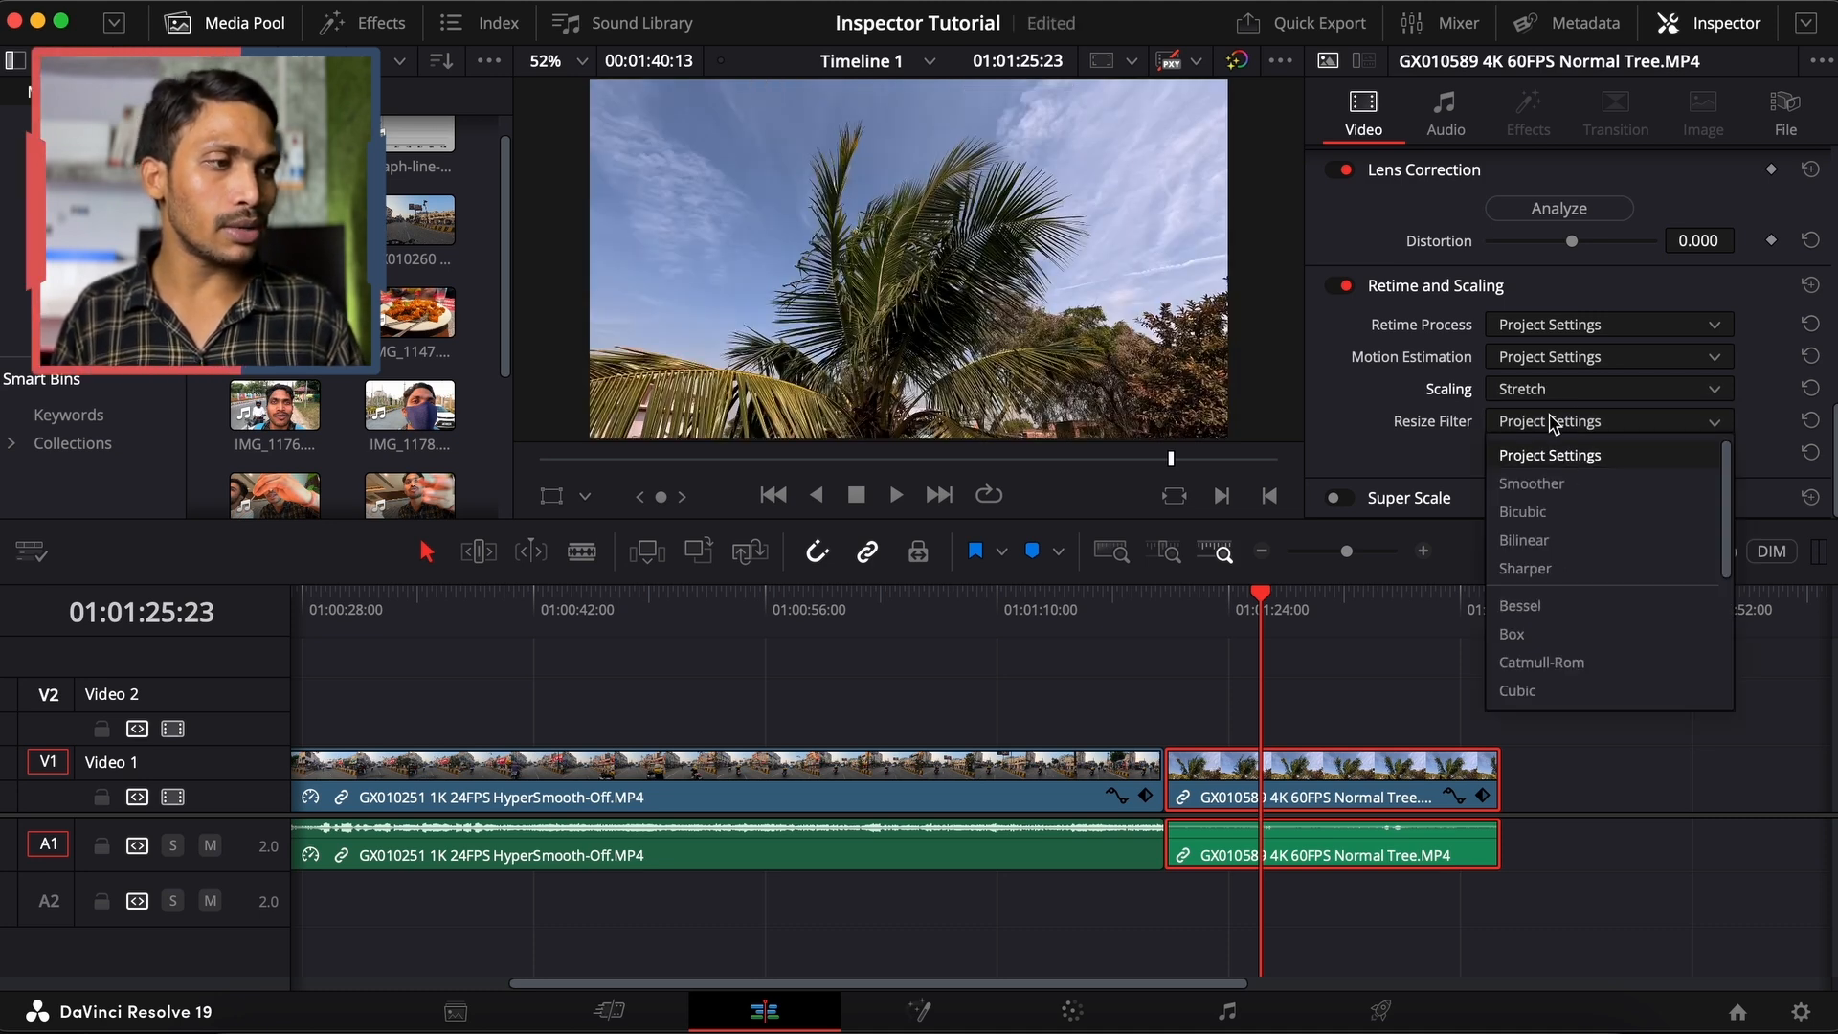
pyautogui.click(1561, 489)
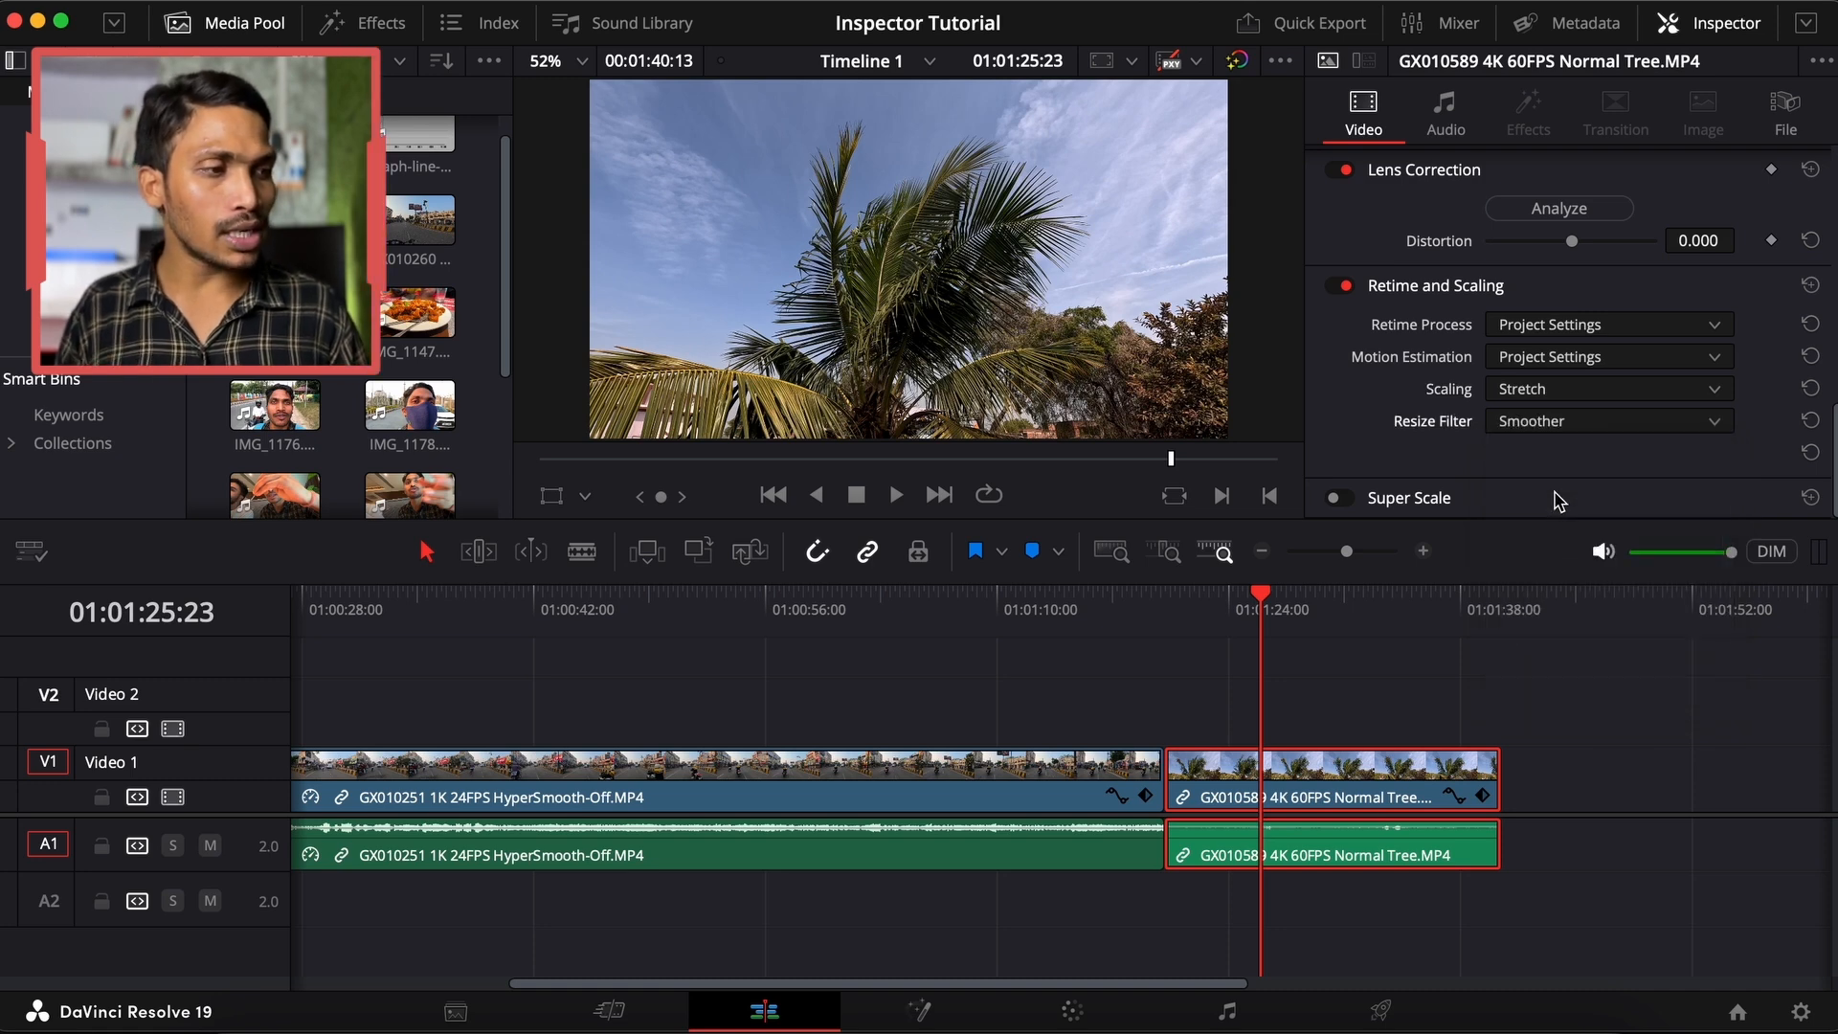
pyautogui.click(1571, 430)
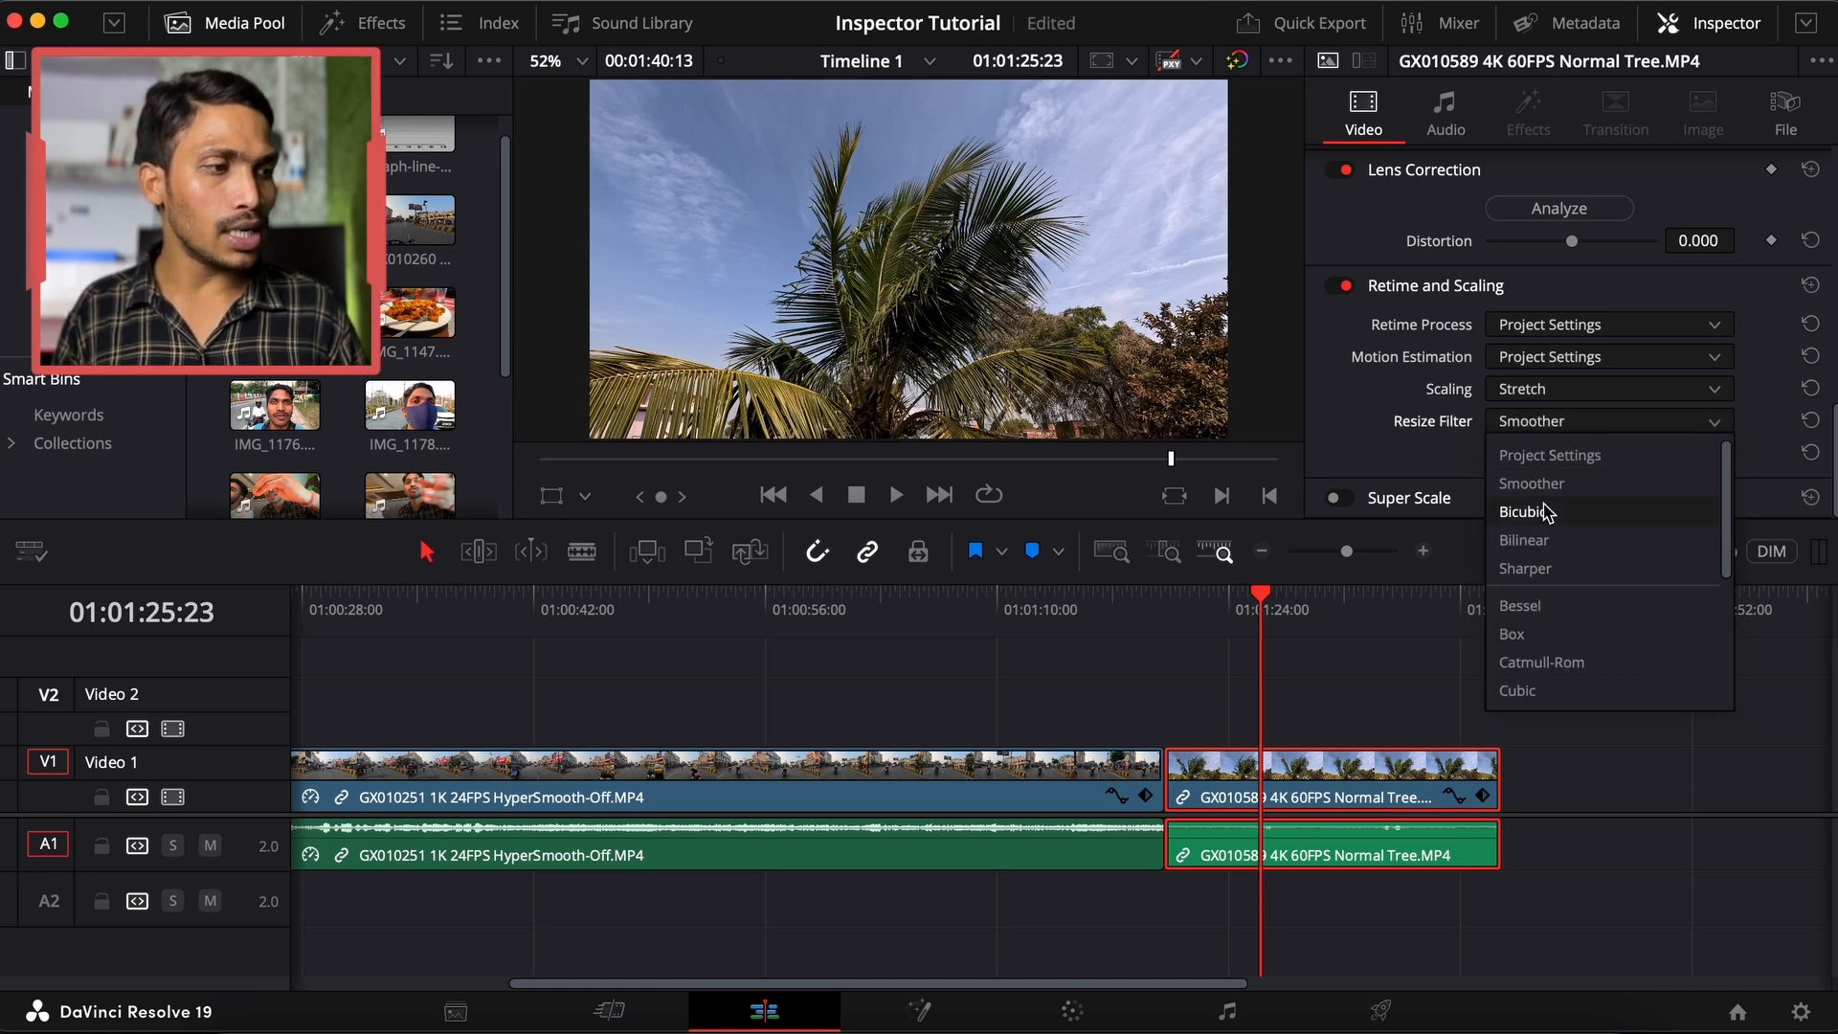
pyautogui.click(1524, 570)
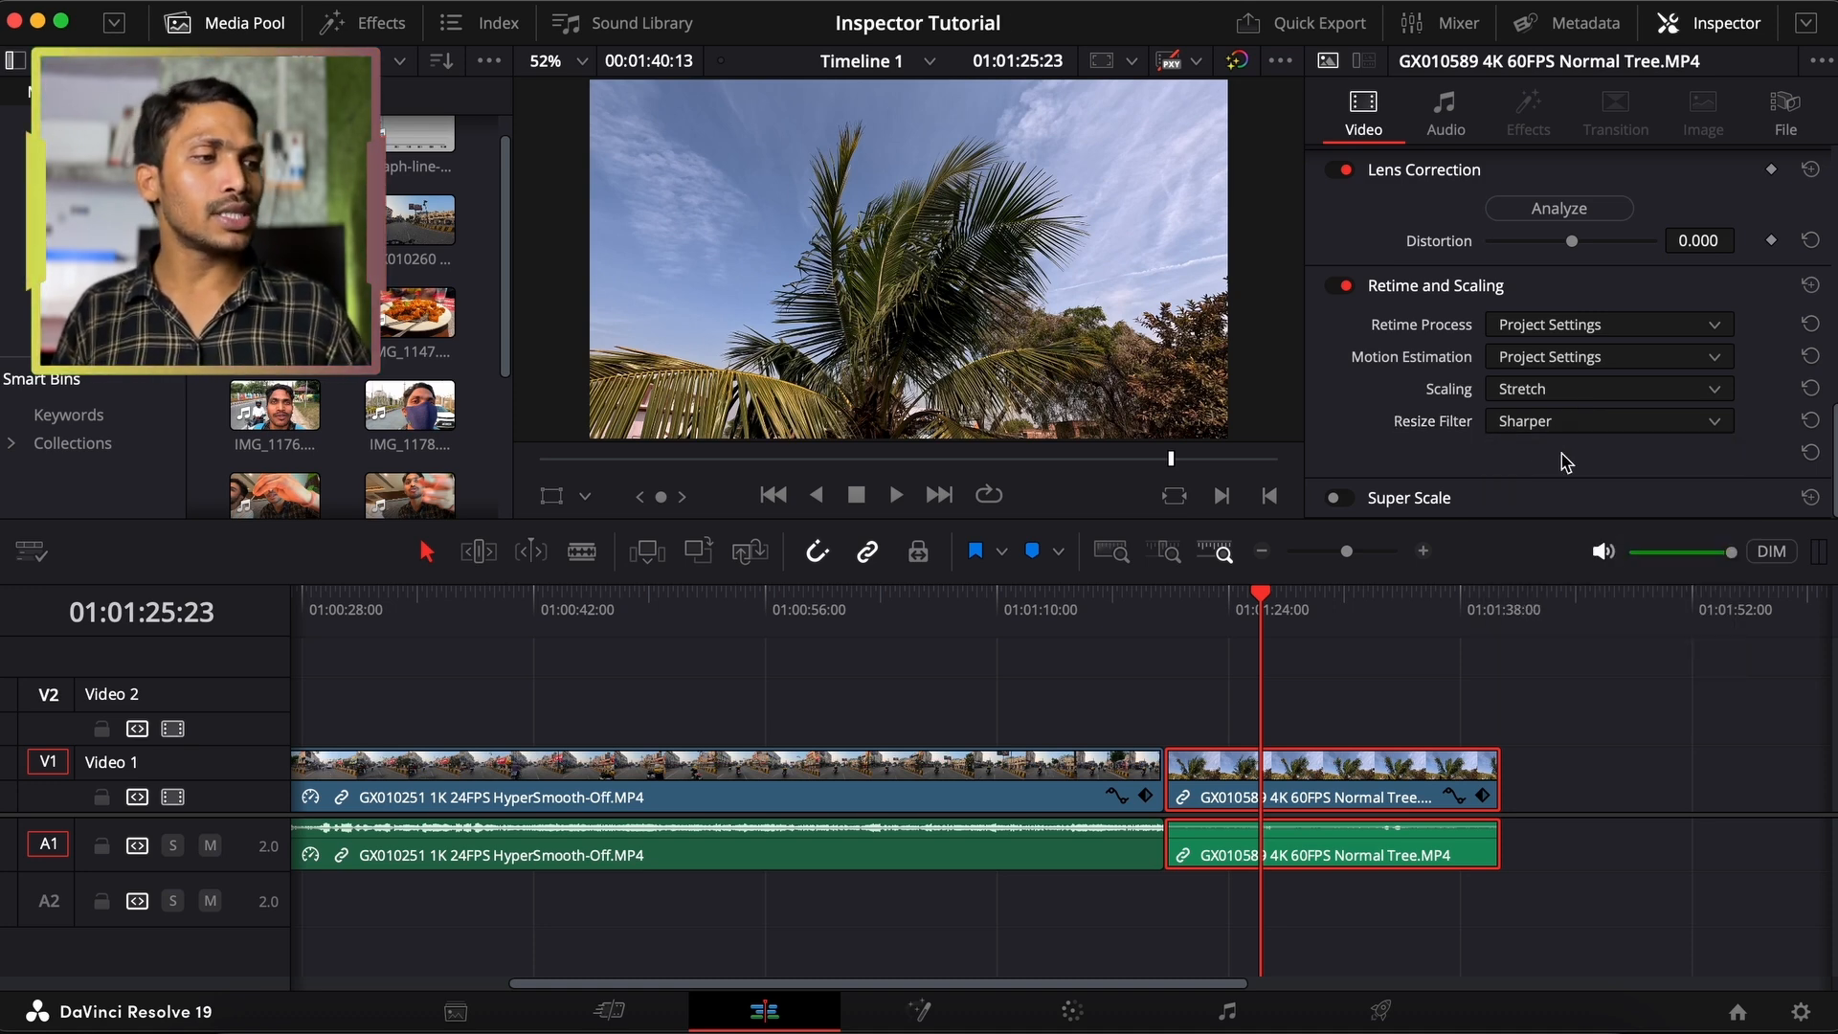
# Expand the Super Scale section to view its options and return to the Transform controls
pyautogui.click(1399, 498)
pyautogui.scroll(-3, 1417, 469)
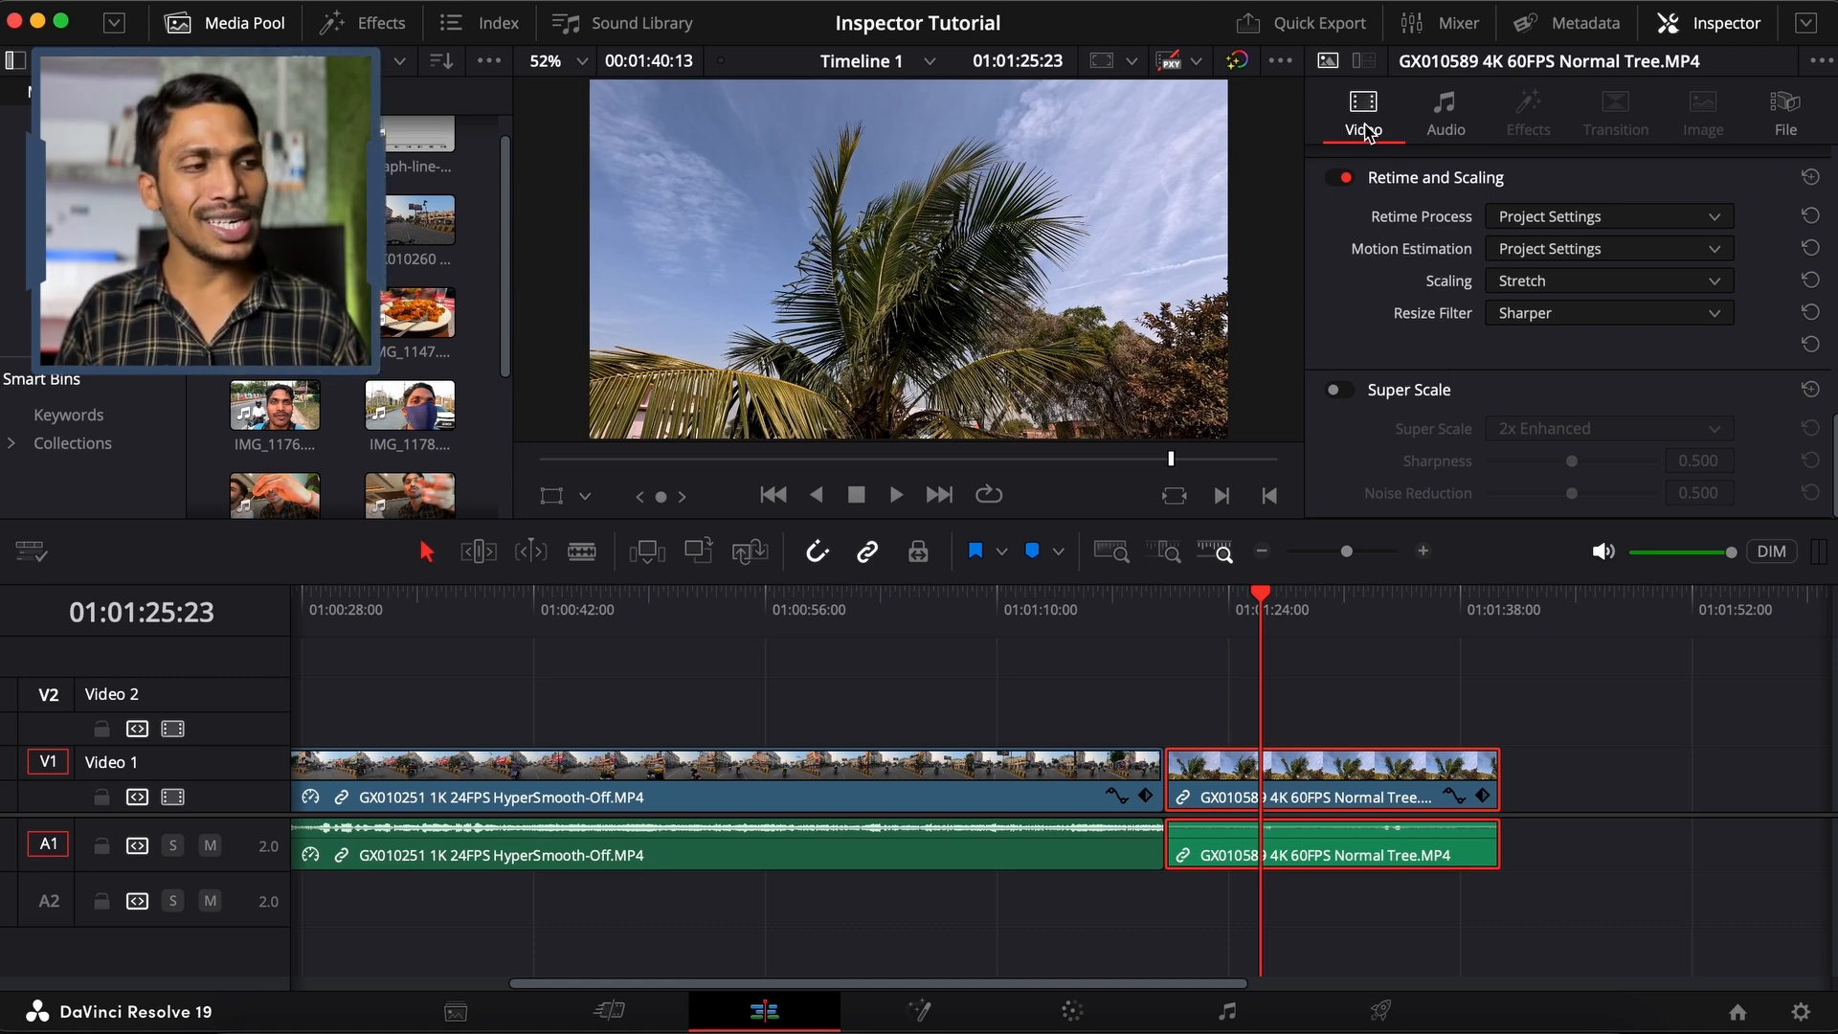
pyautogui.scroll(10, 1359, 345)
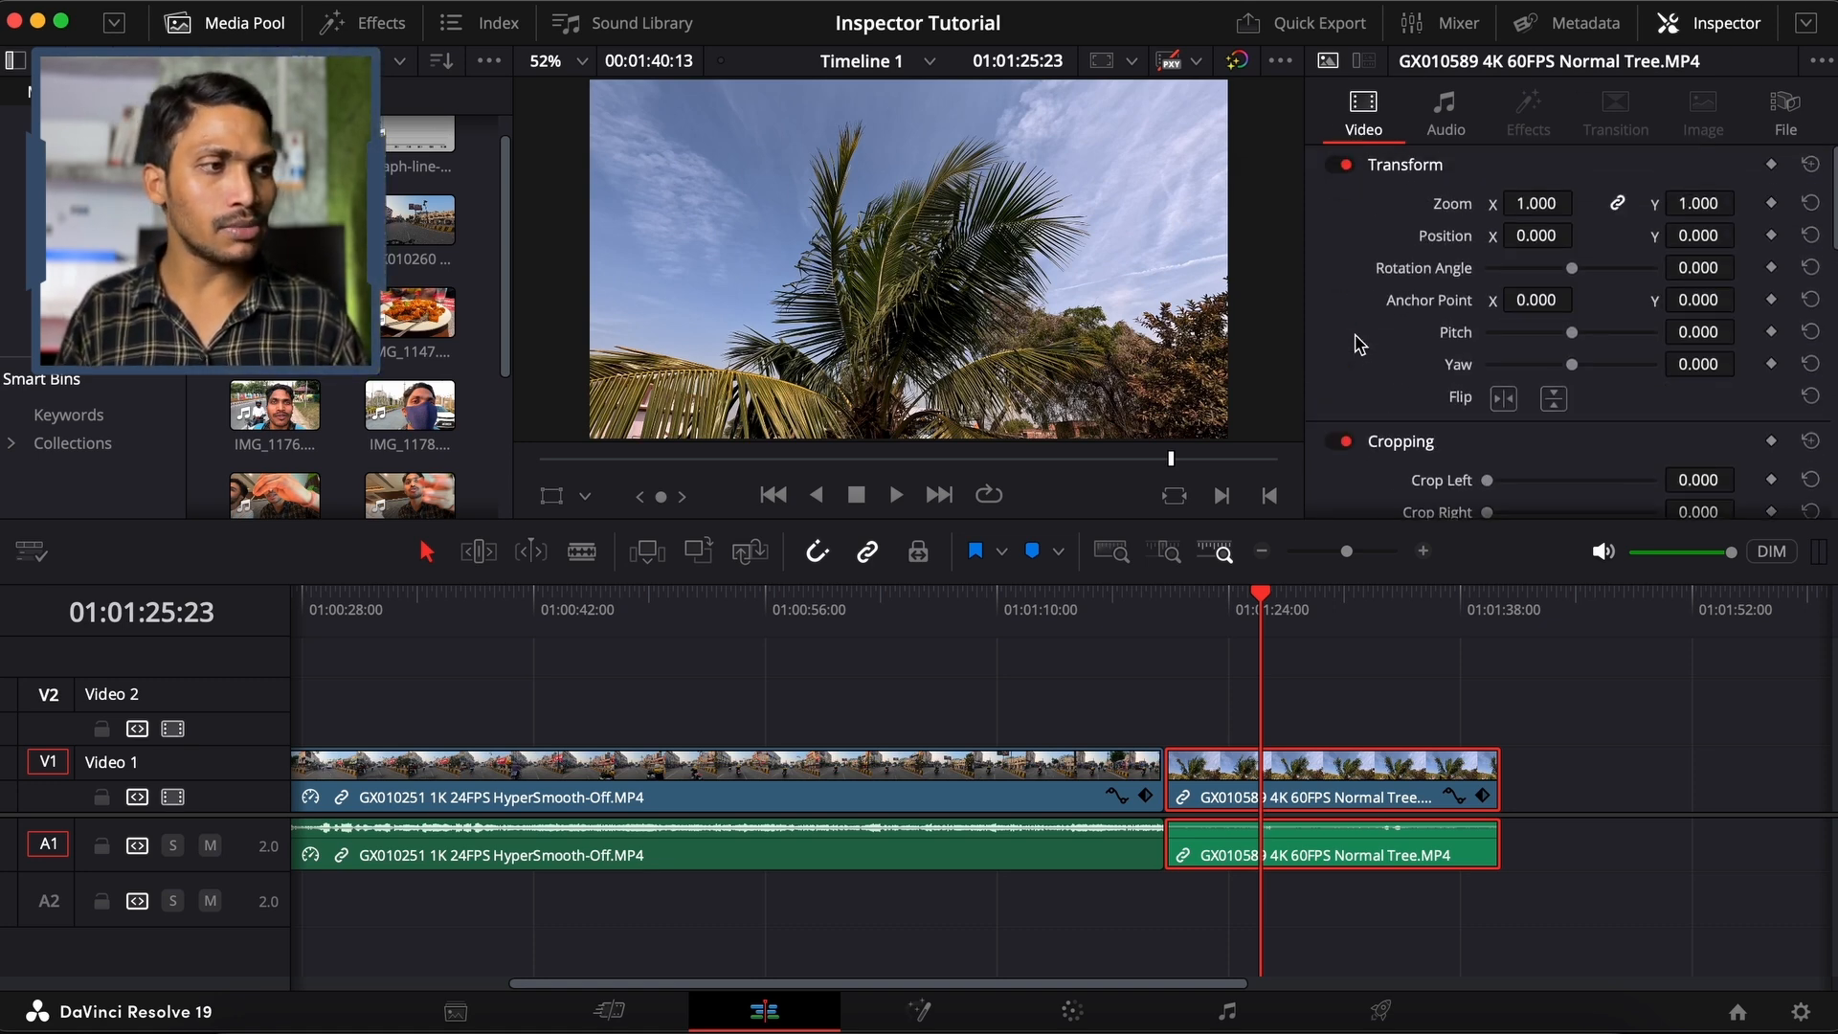
# Set the palm tree clip's volume to 30.00, enable its Equalizer and raise band 2 to about +12 dB
pyautogui.click(1446, 122)
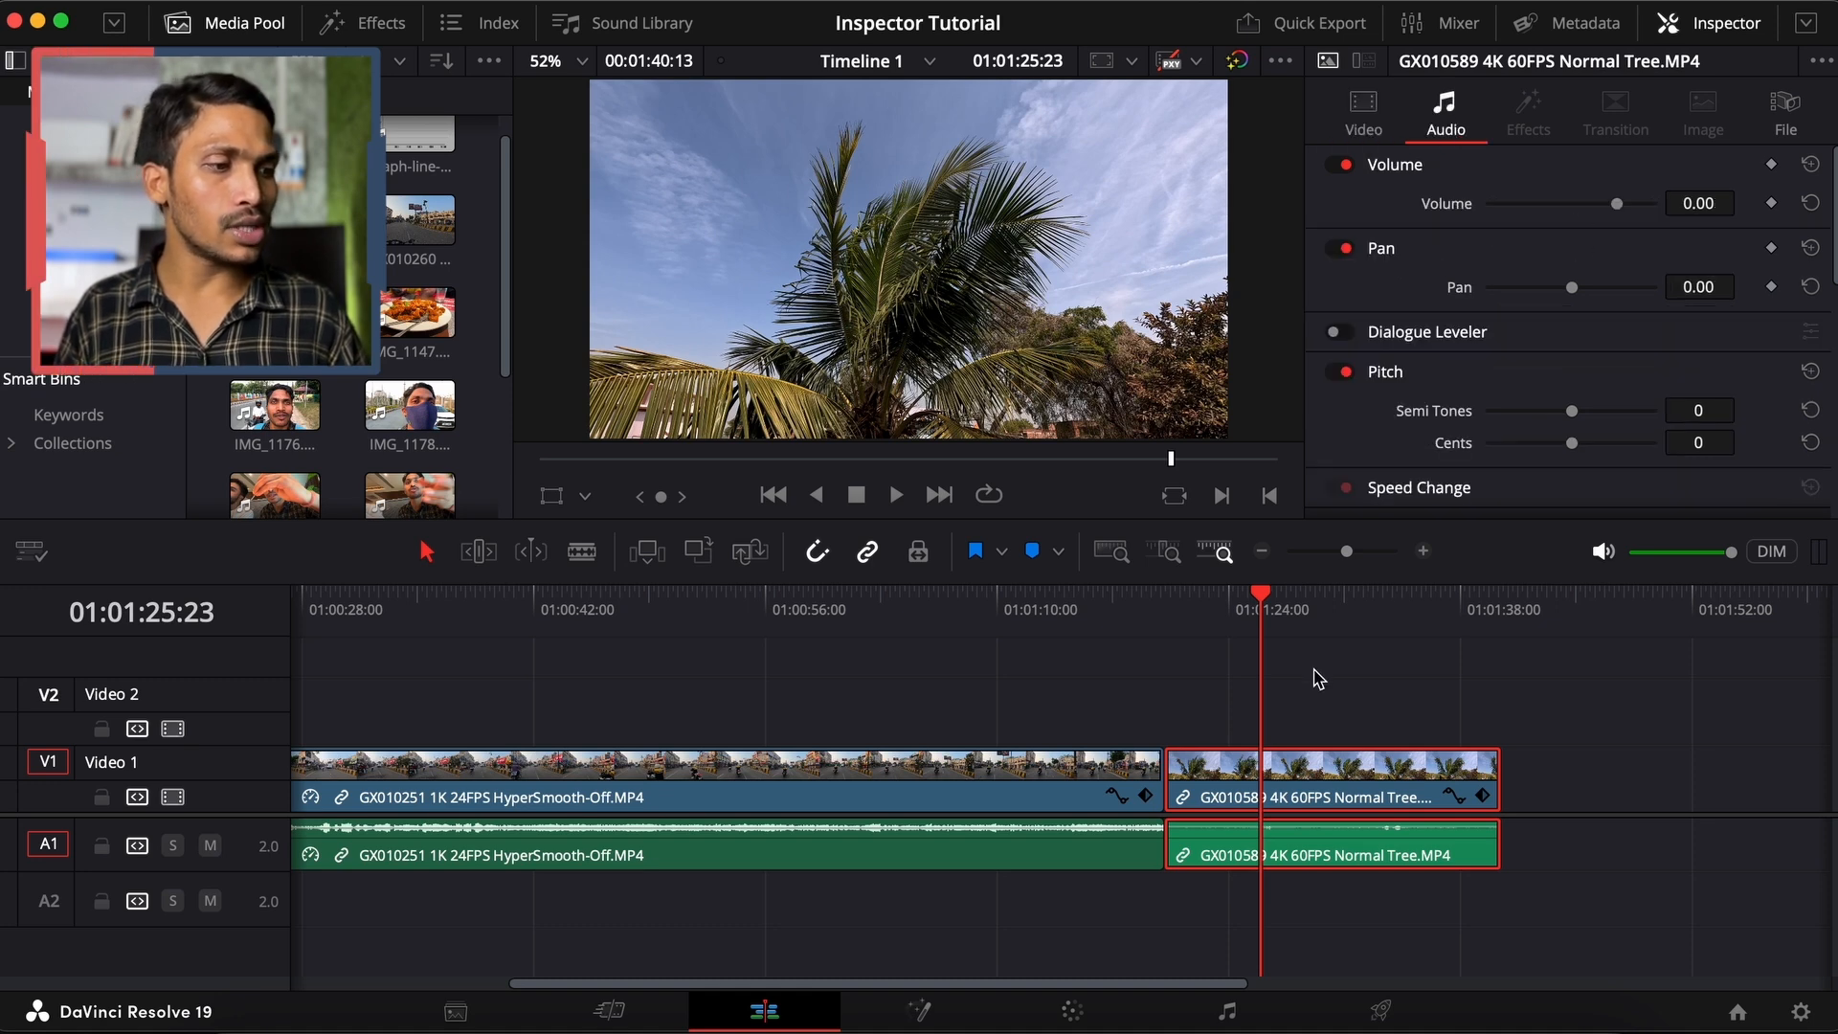
pyautogui.moveTo(1618, 208); pyautogui.dragTo(1681, 197)
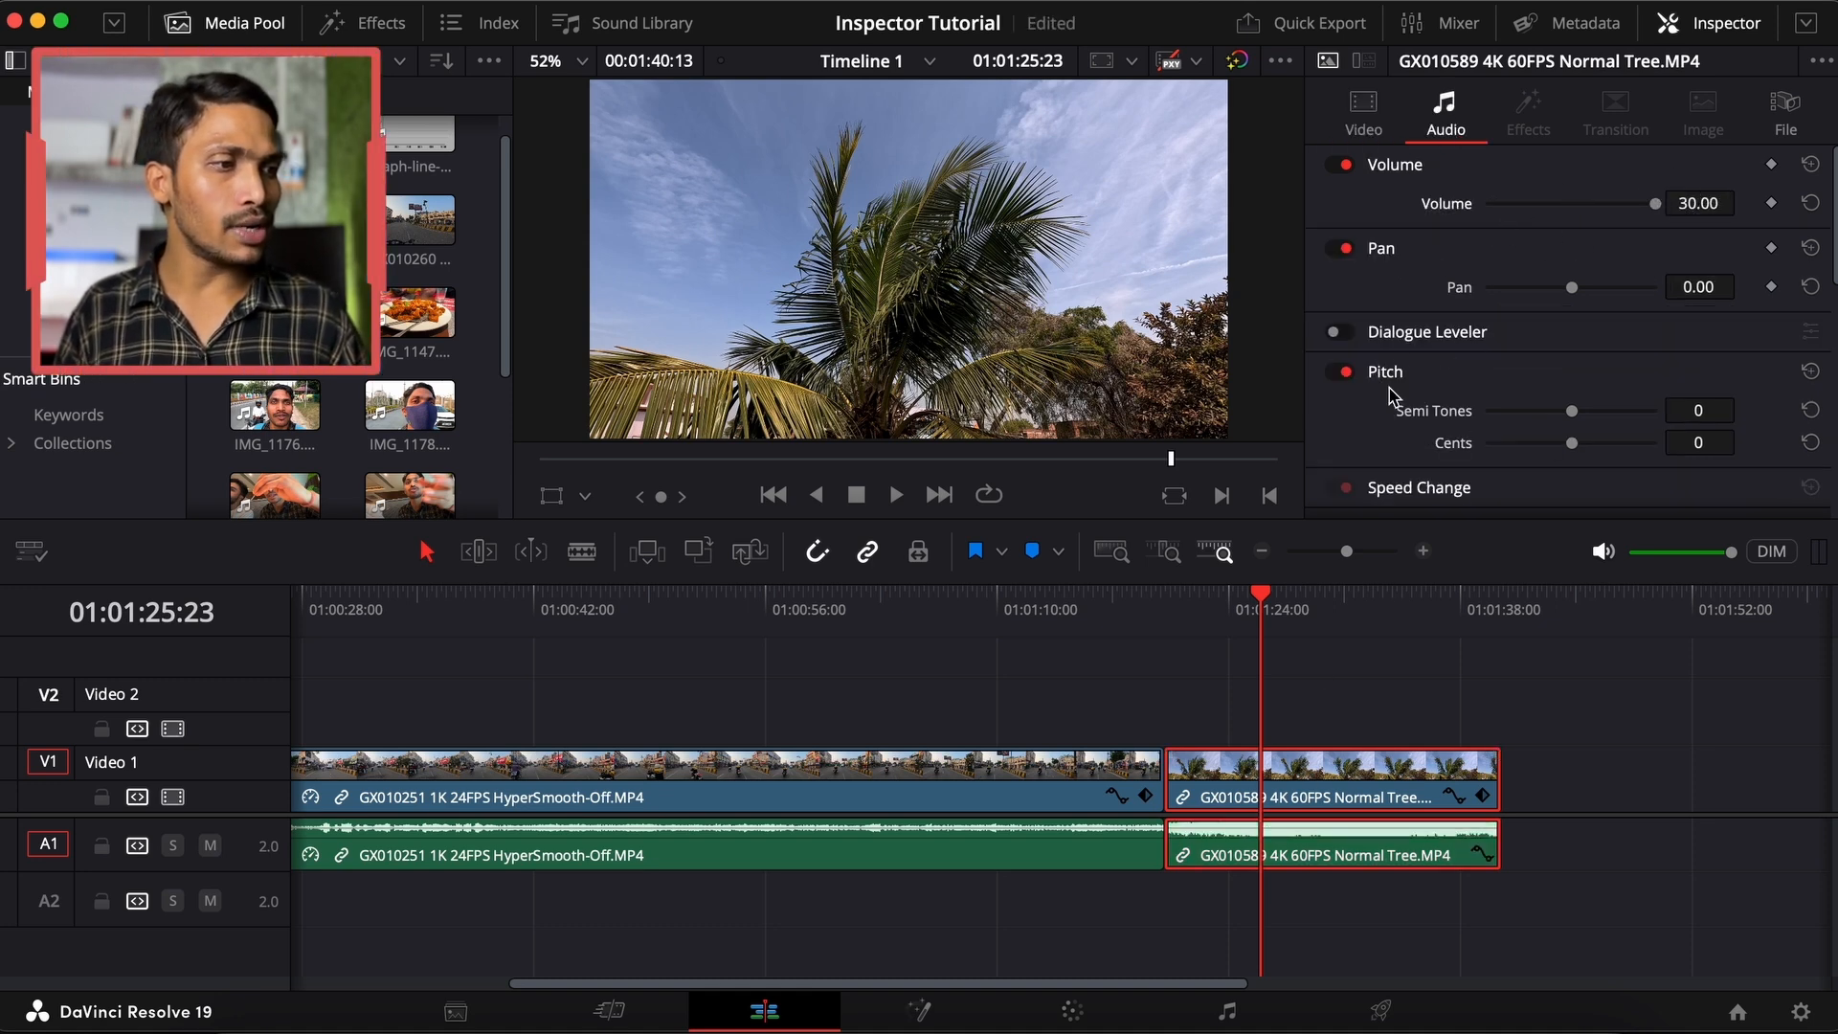
pyautogui.scroll(-4, 1474, 409)
pyautogui.click(1335, 329)
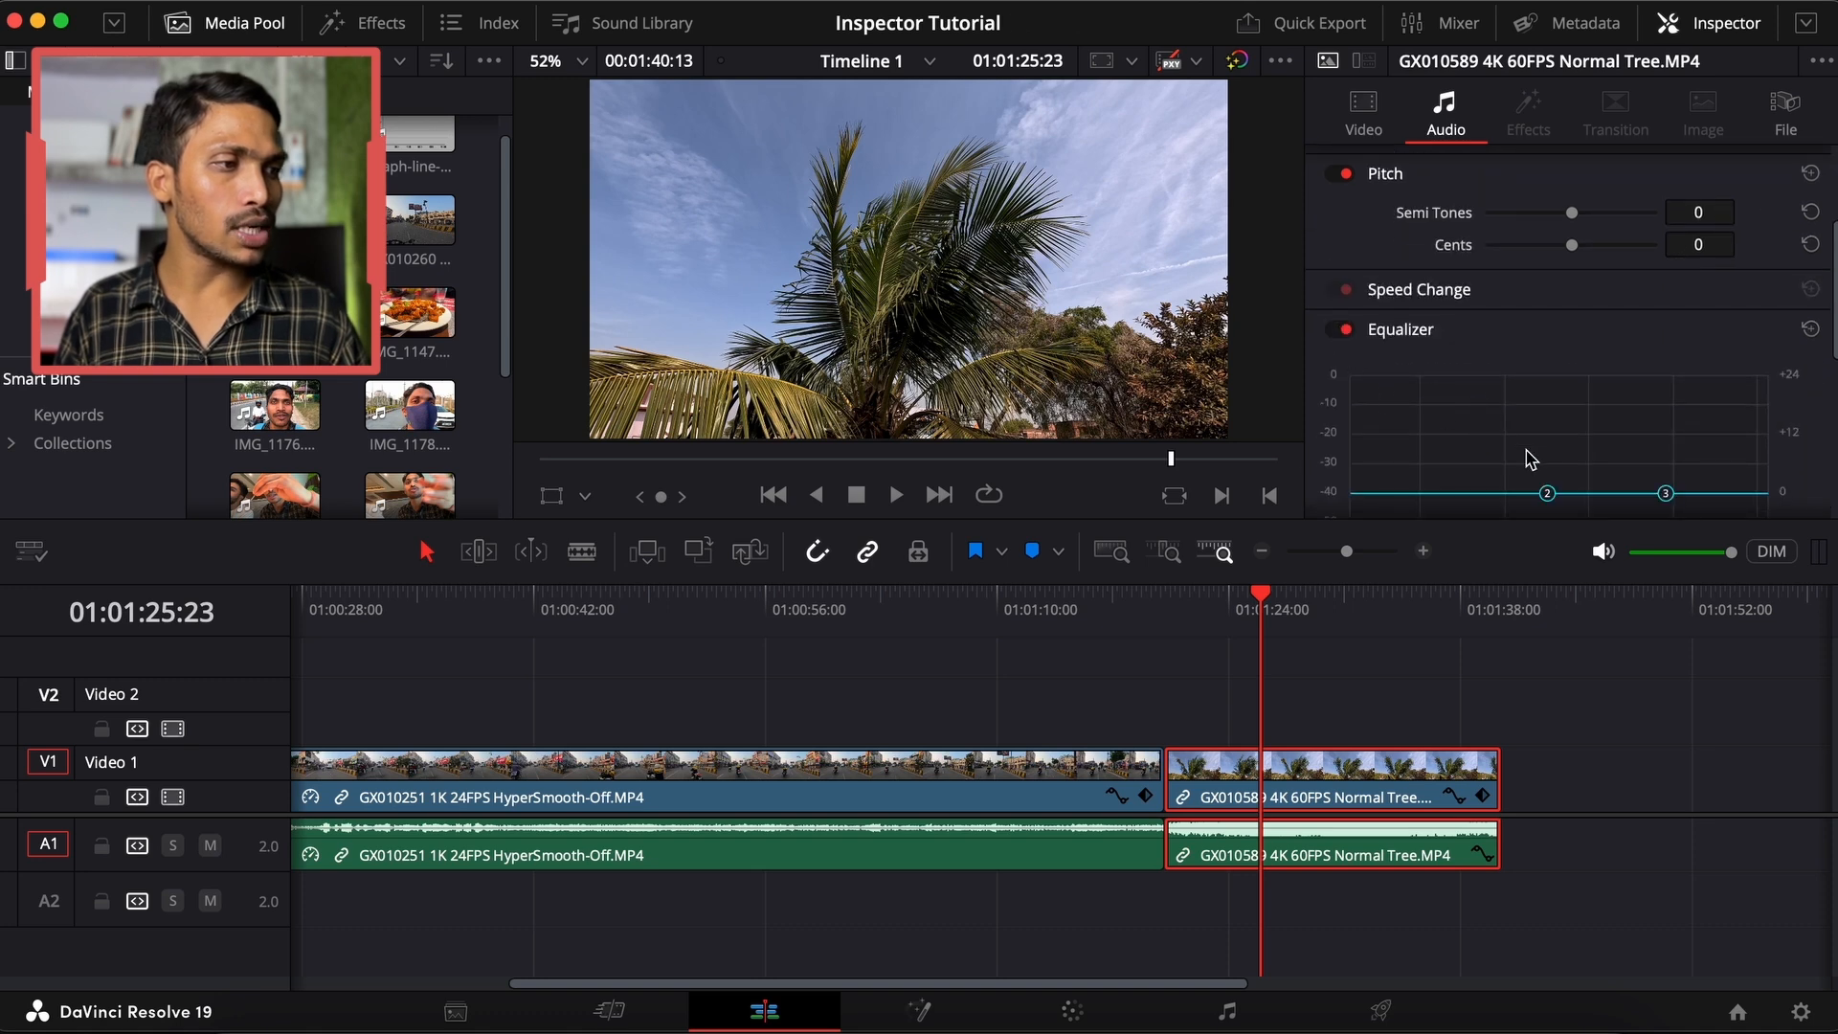
pyautogui.moveTo(1548, 492); pyautogui.dragTo(1547, 438)
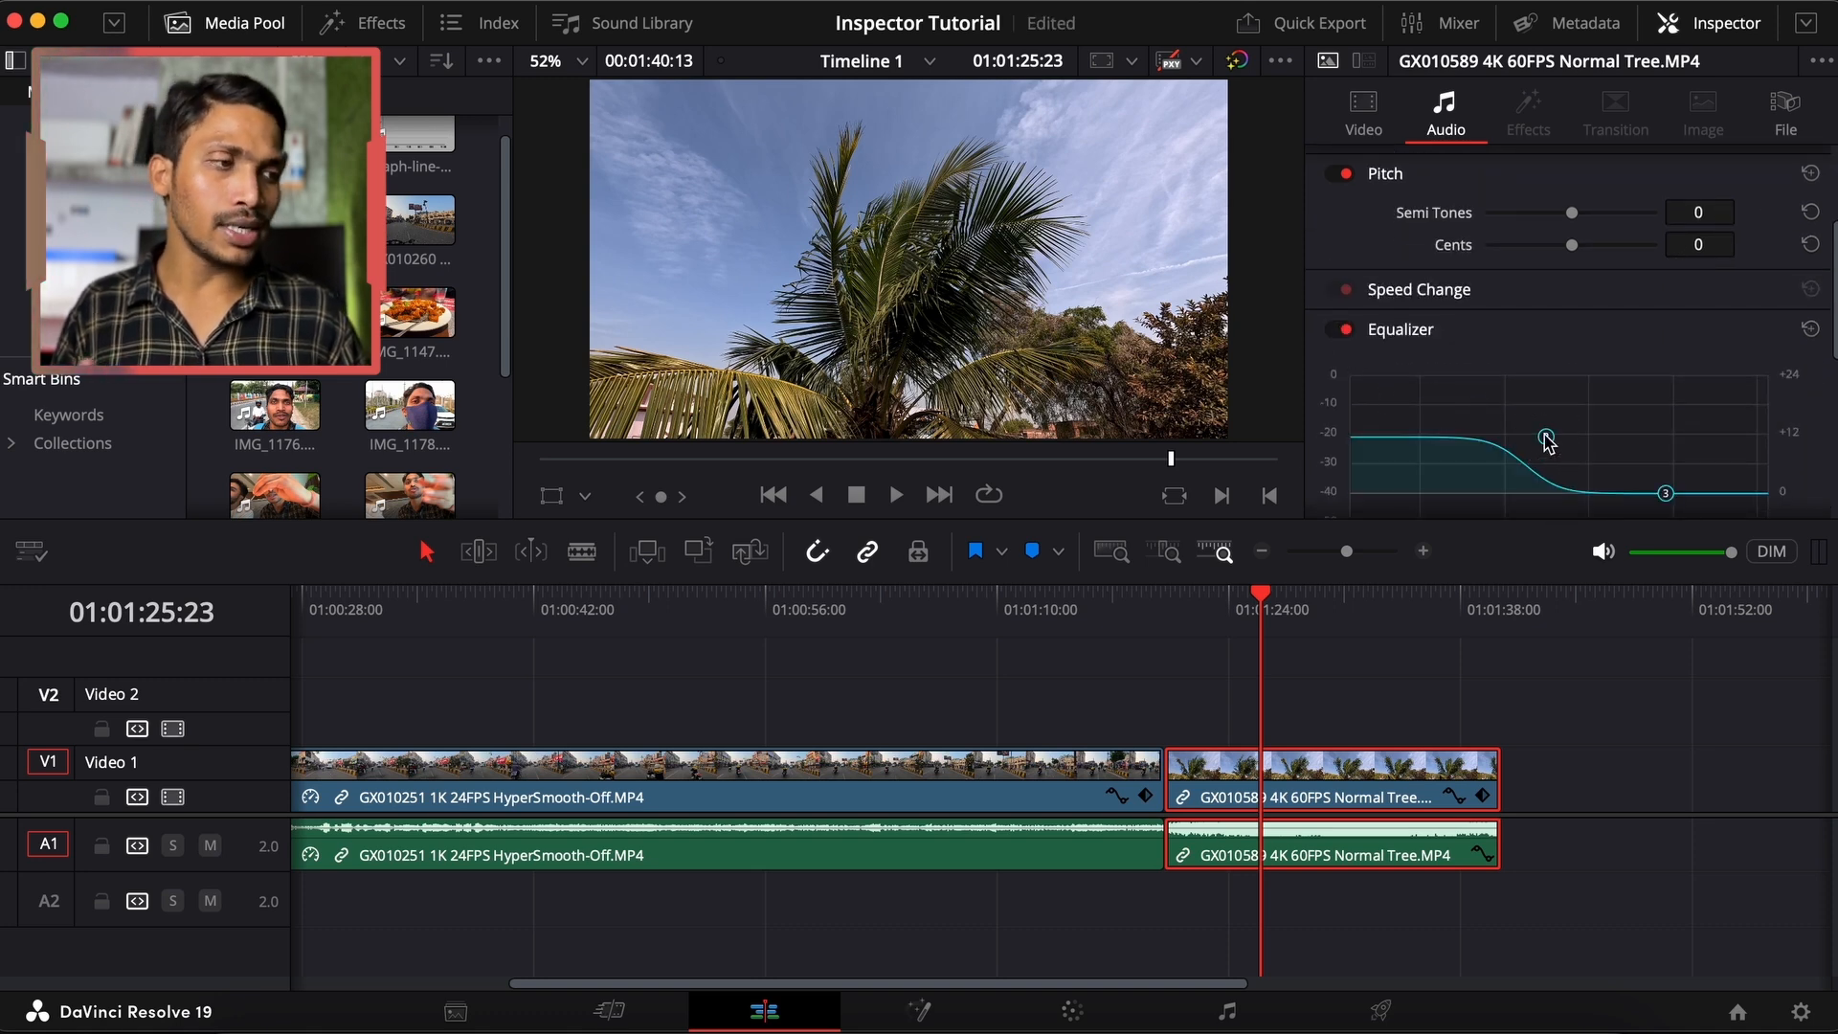
# View the audio tracks and mixer on the Fairlight page and return to the Edit page
pyautogui.click(1228, 1012)
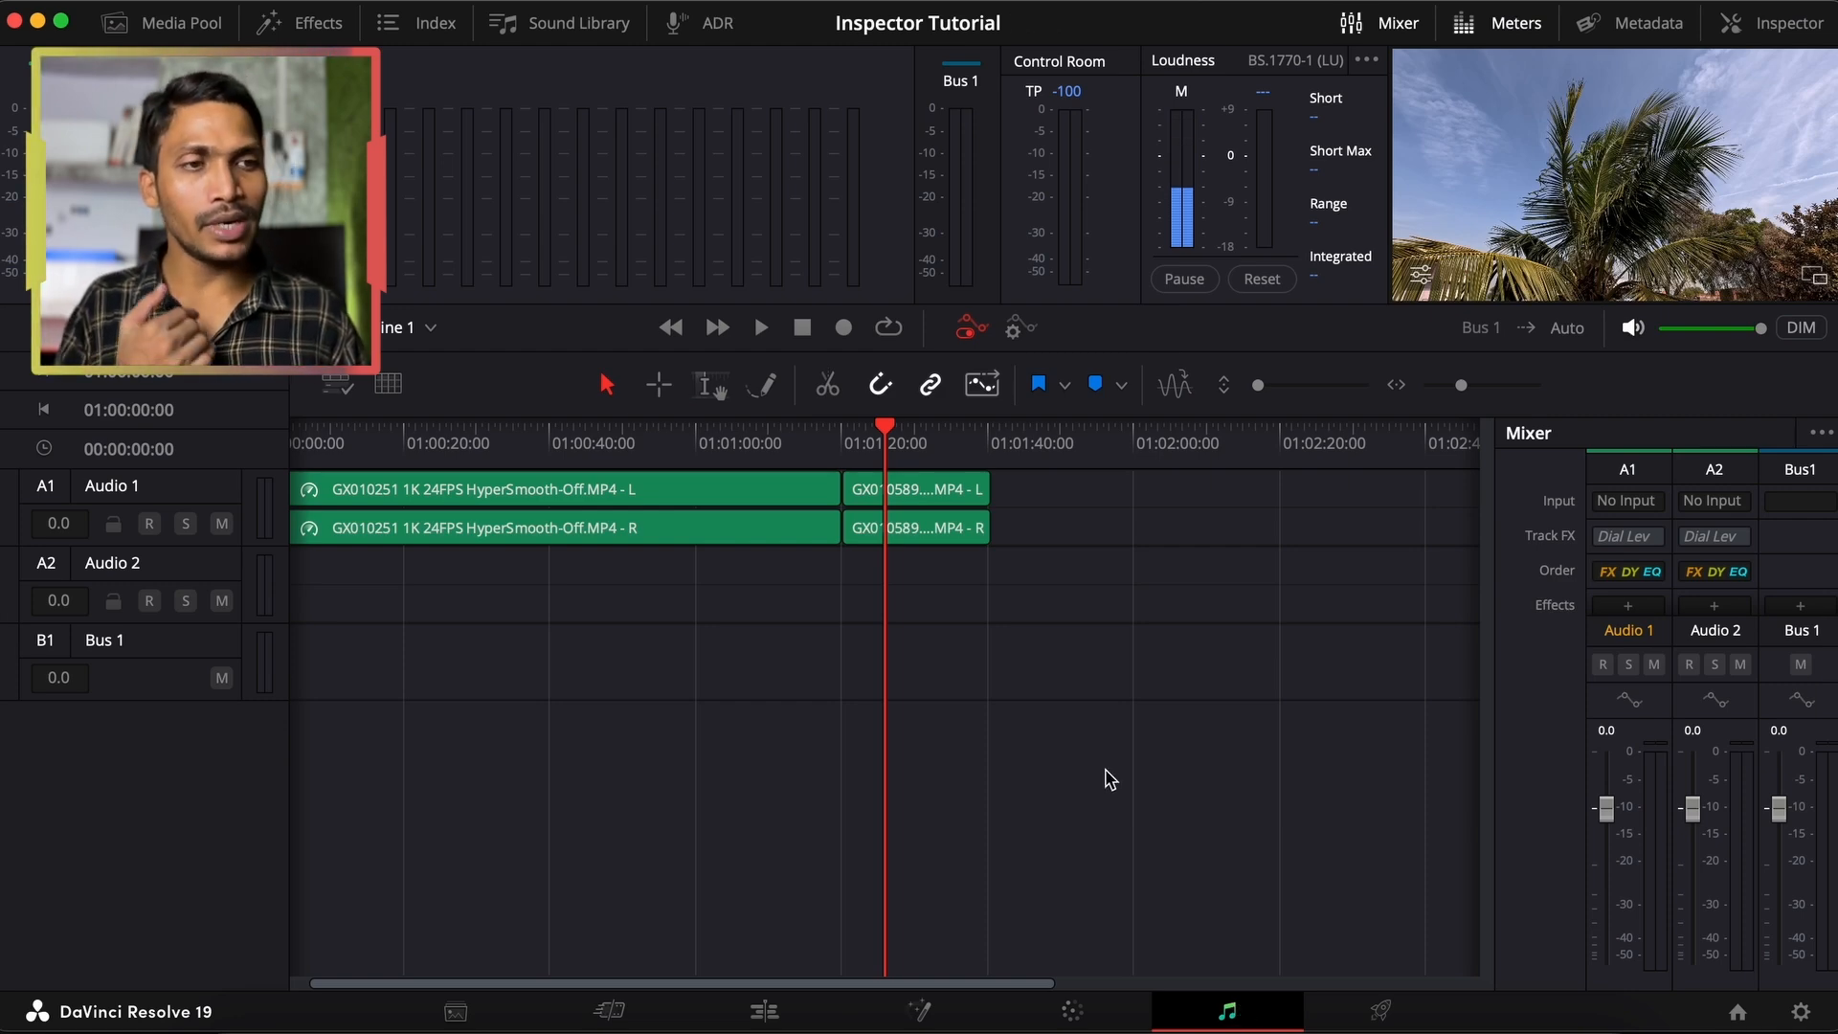
pyautogui.click(793, 1000)
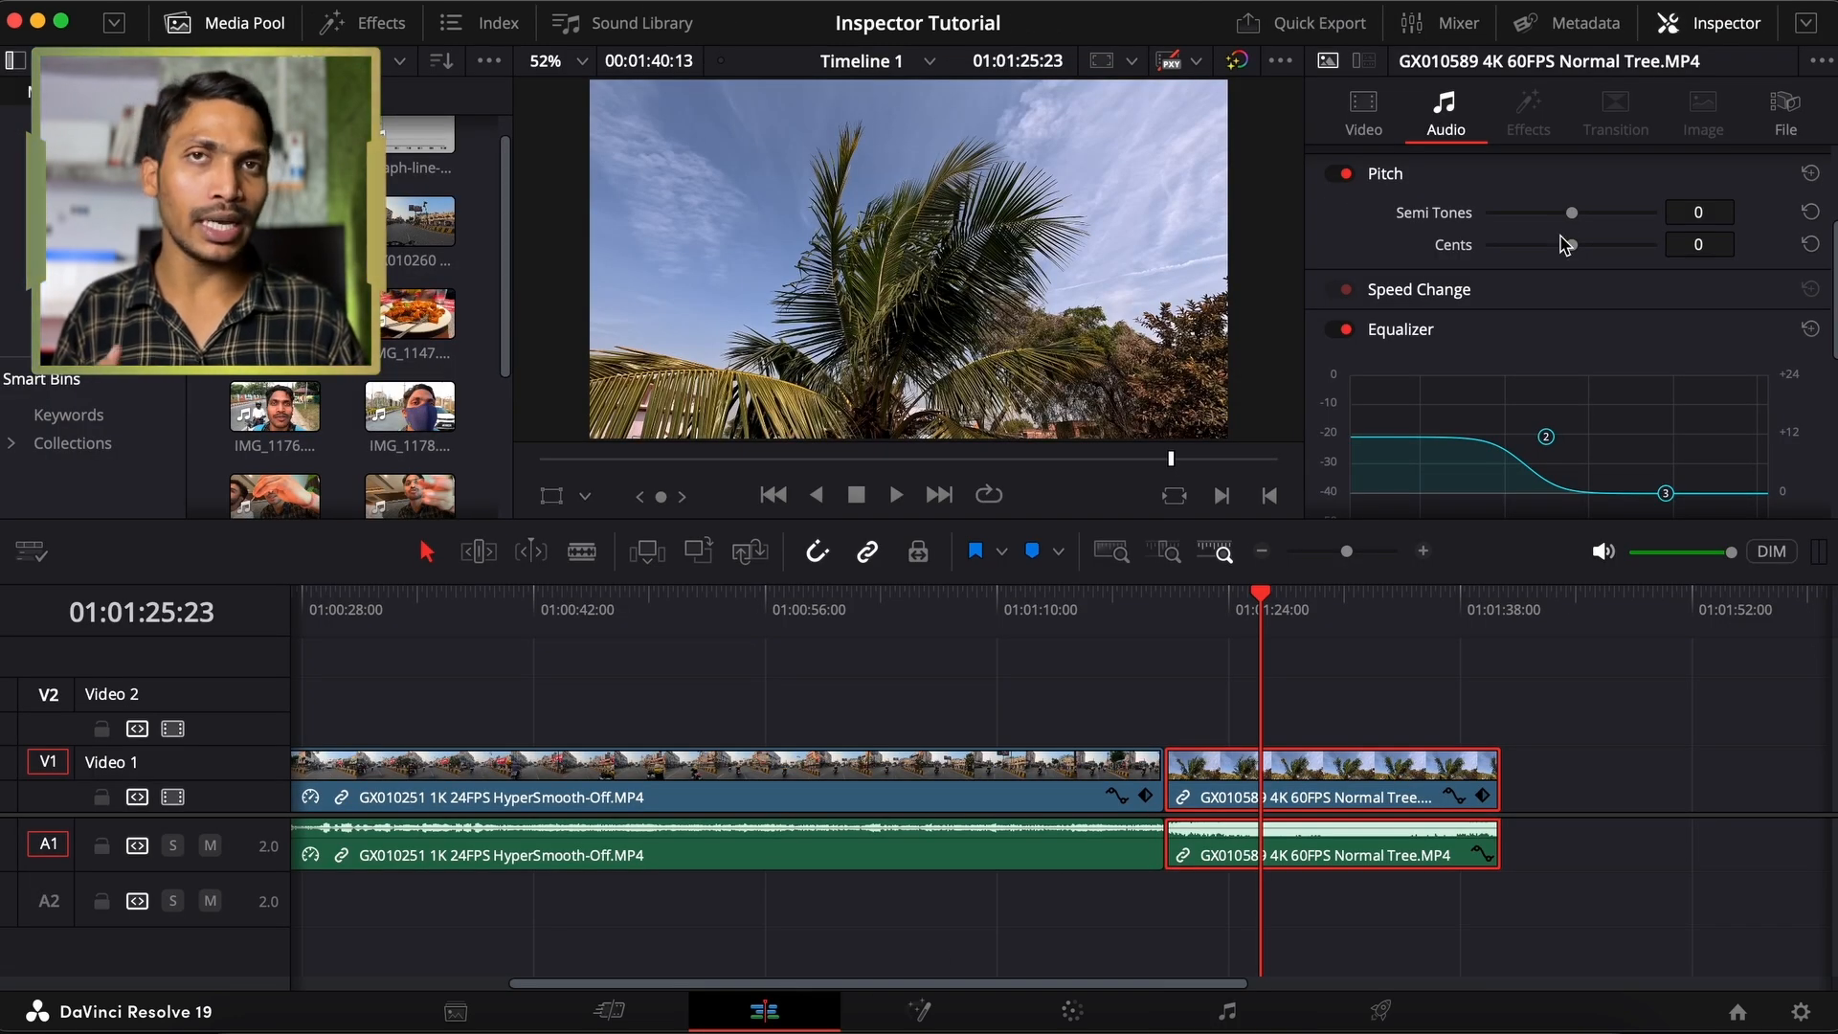
# Review the file information and metadata of the palm tree clip and of GX010260 4K 60FPS HyperView.MP4 in the media pool
pyautogui.click(1781, 140)
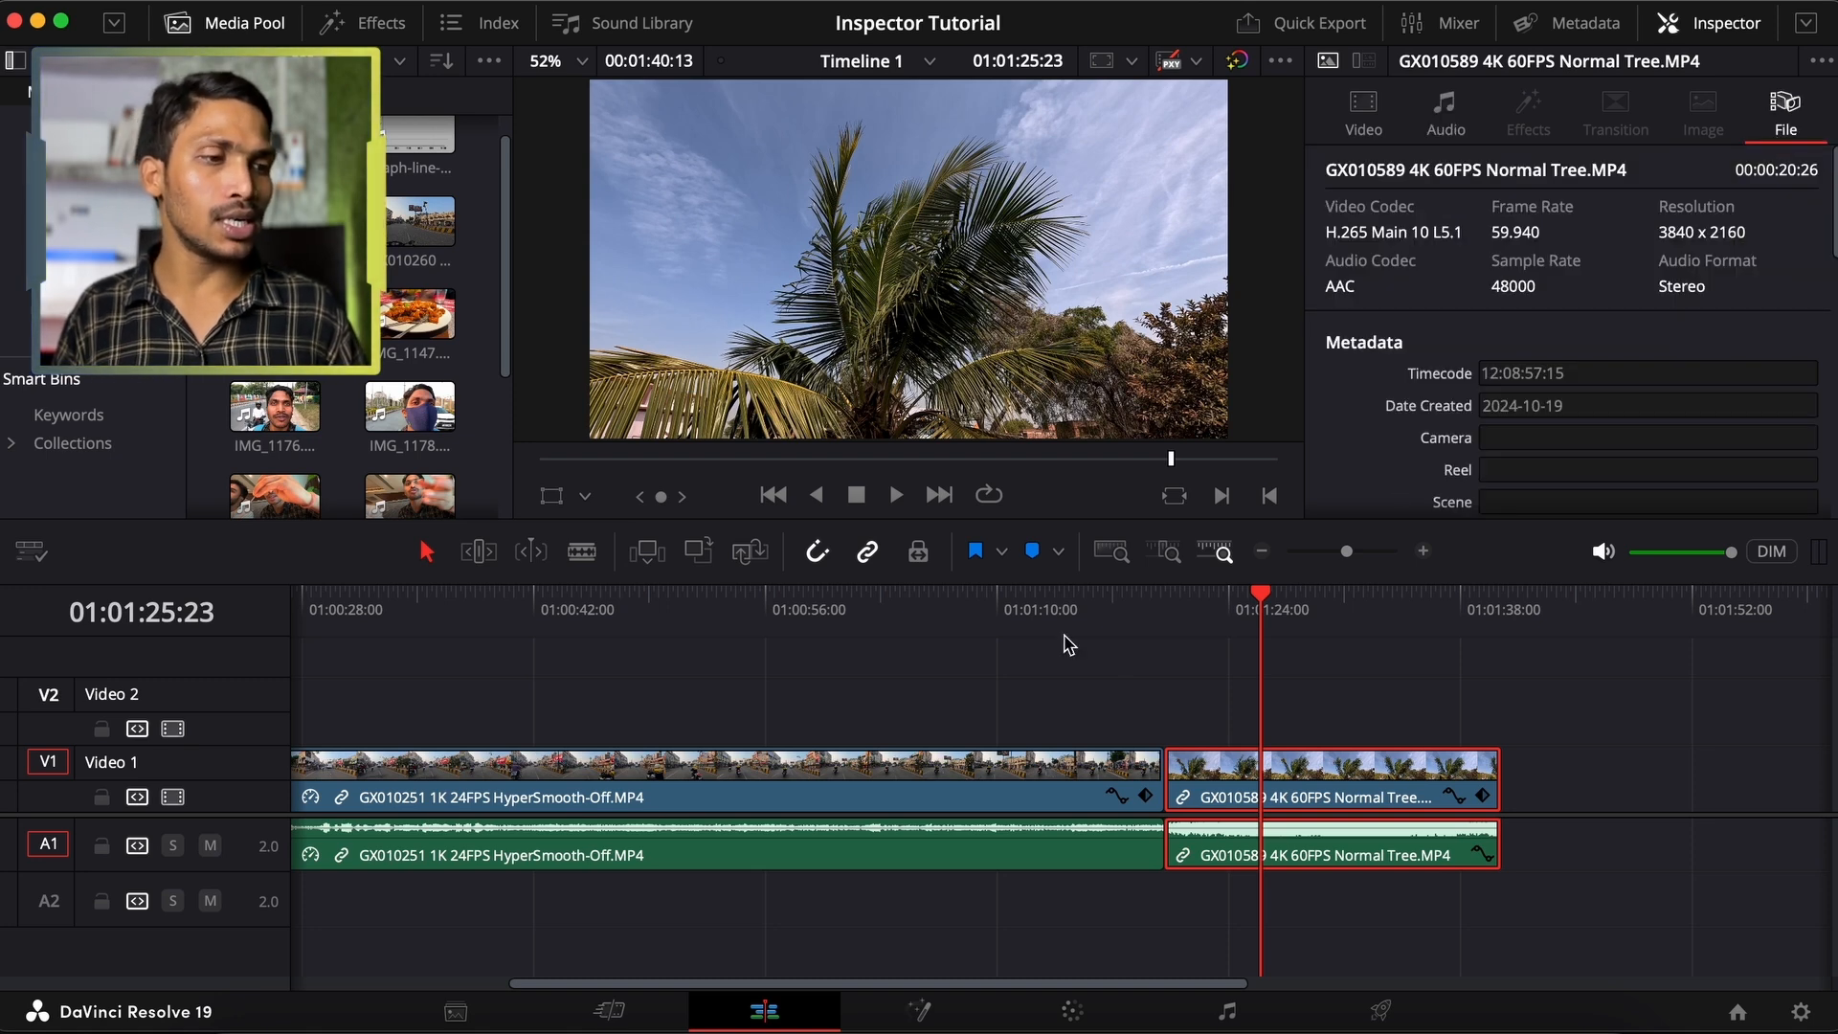
pyautogui.click(419, 222)
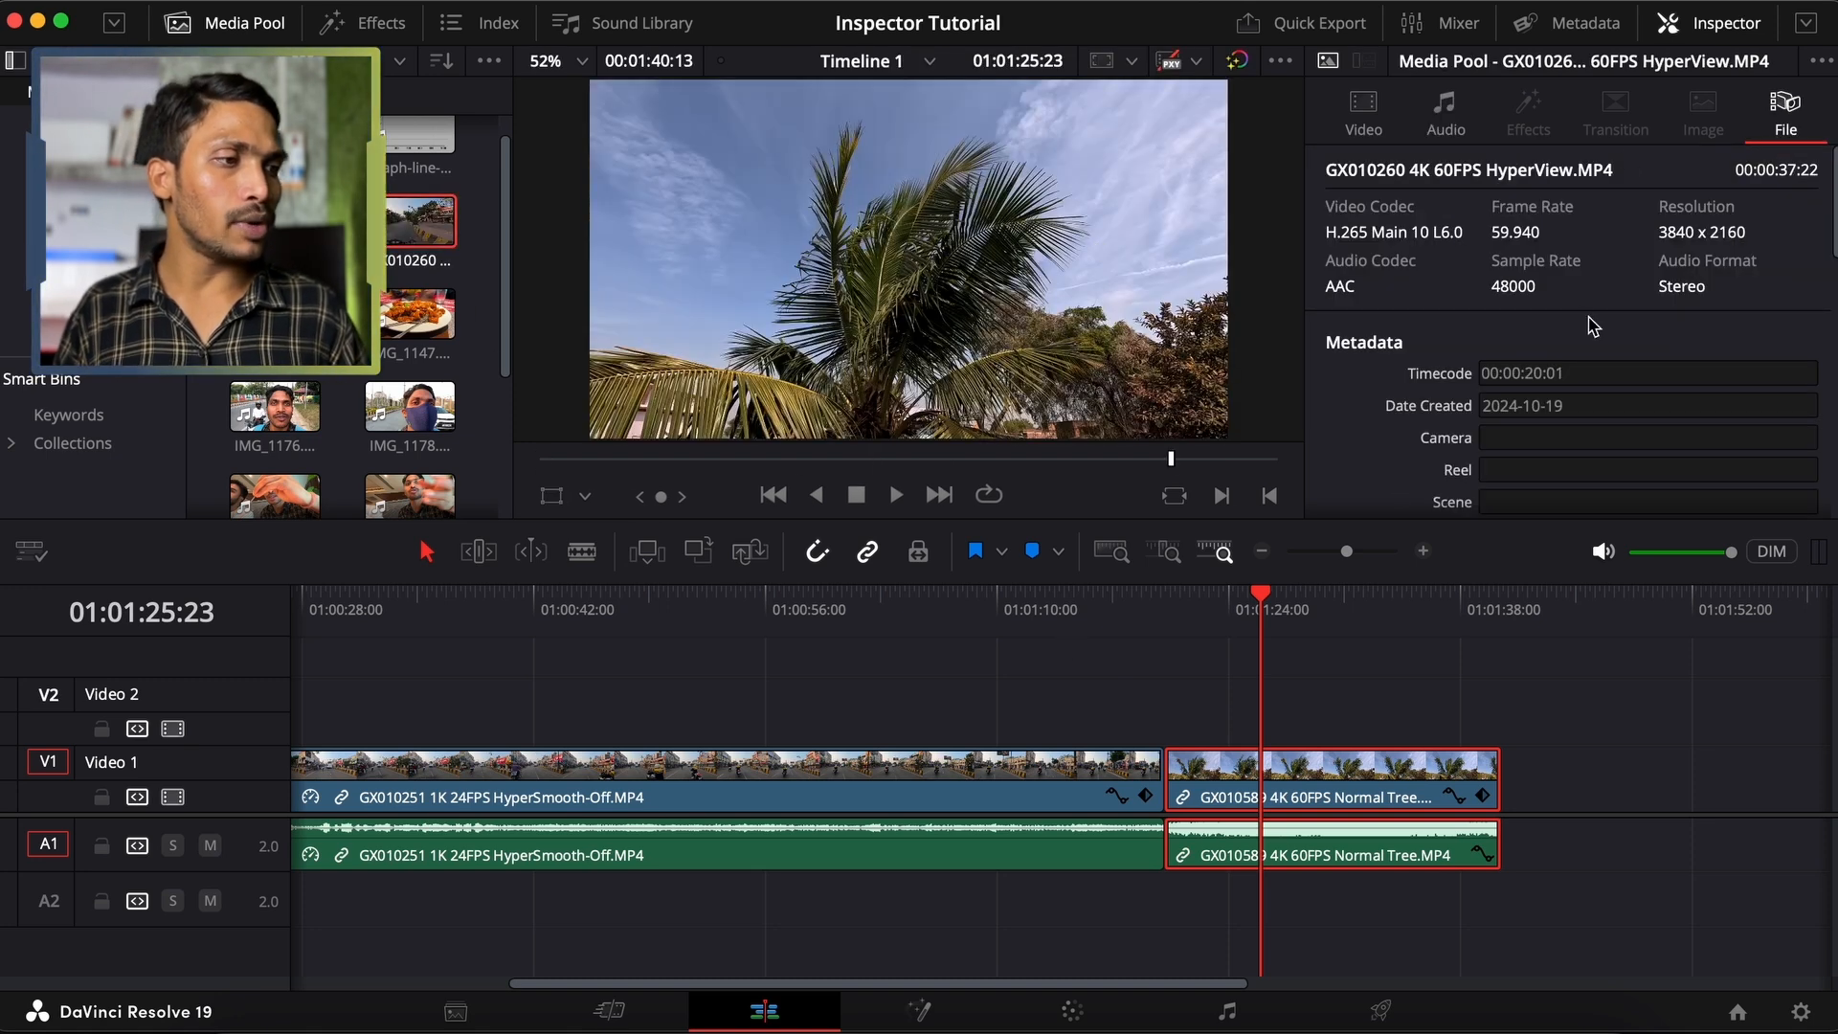
pyautogui.scroll(-3, 1592, 326)
pyautogui.scroll(3, 1591, 326)
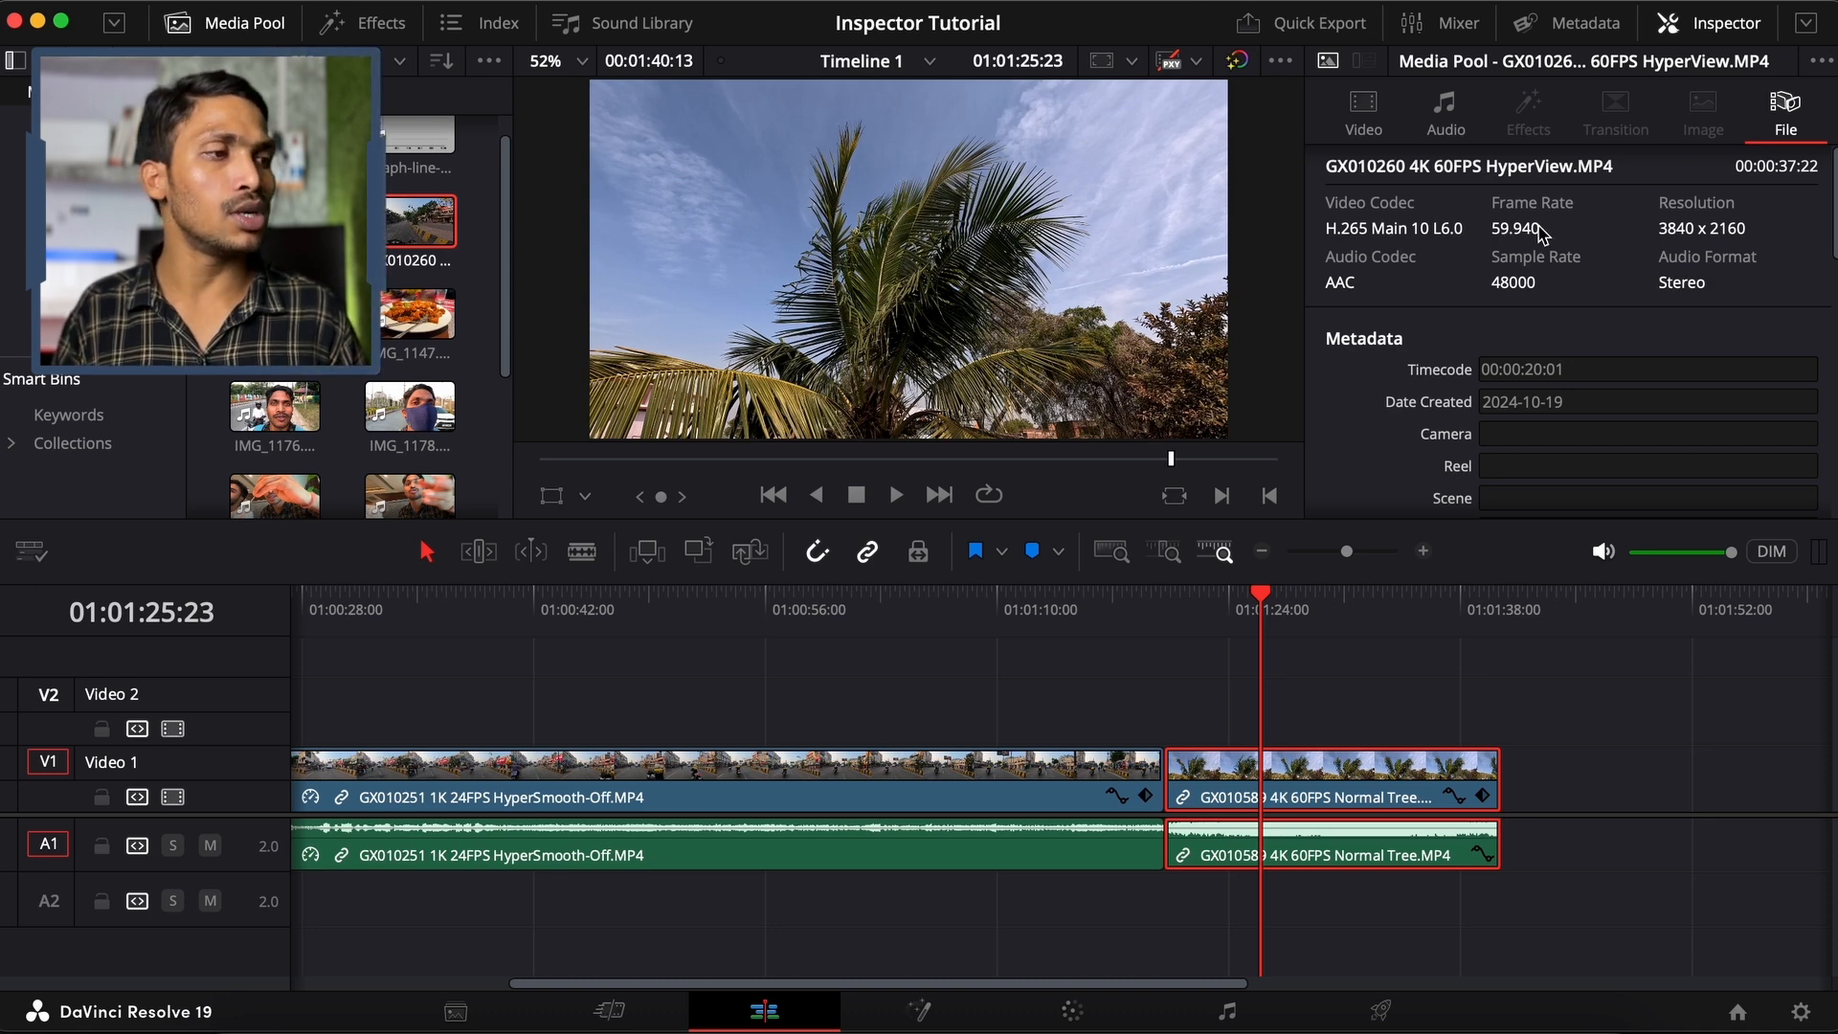
pyautogui.scroll(-6, 1665, 307)
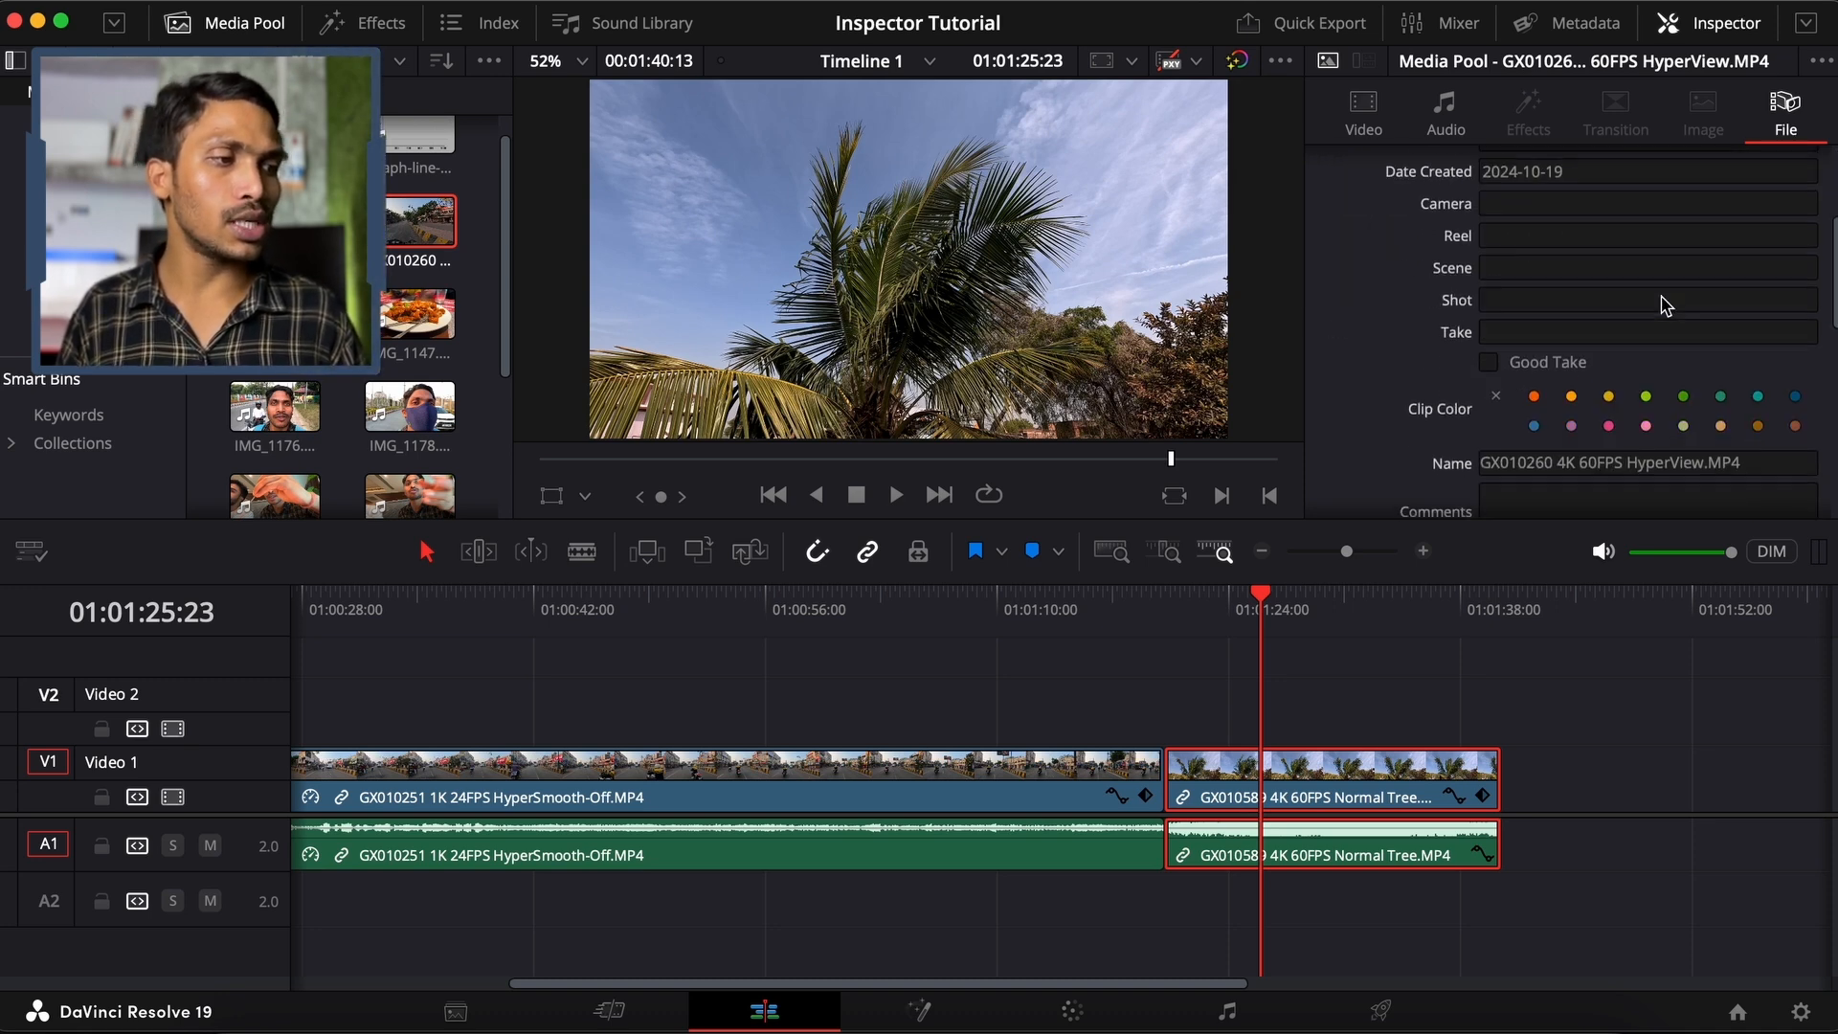
# Assign a green clip color to the street clip and an orange clip color to the palm tree clip
pyautogui.click(958, 612)
pyautogui.click(825, 770)
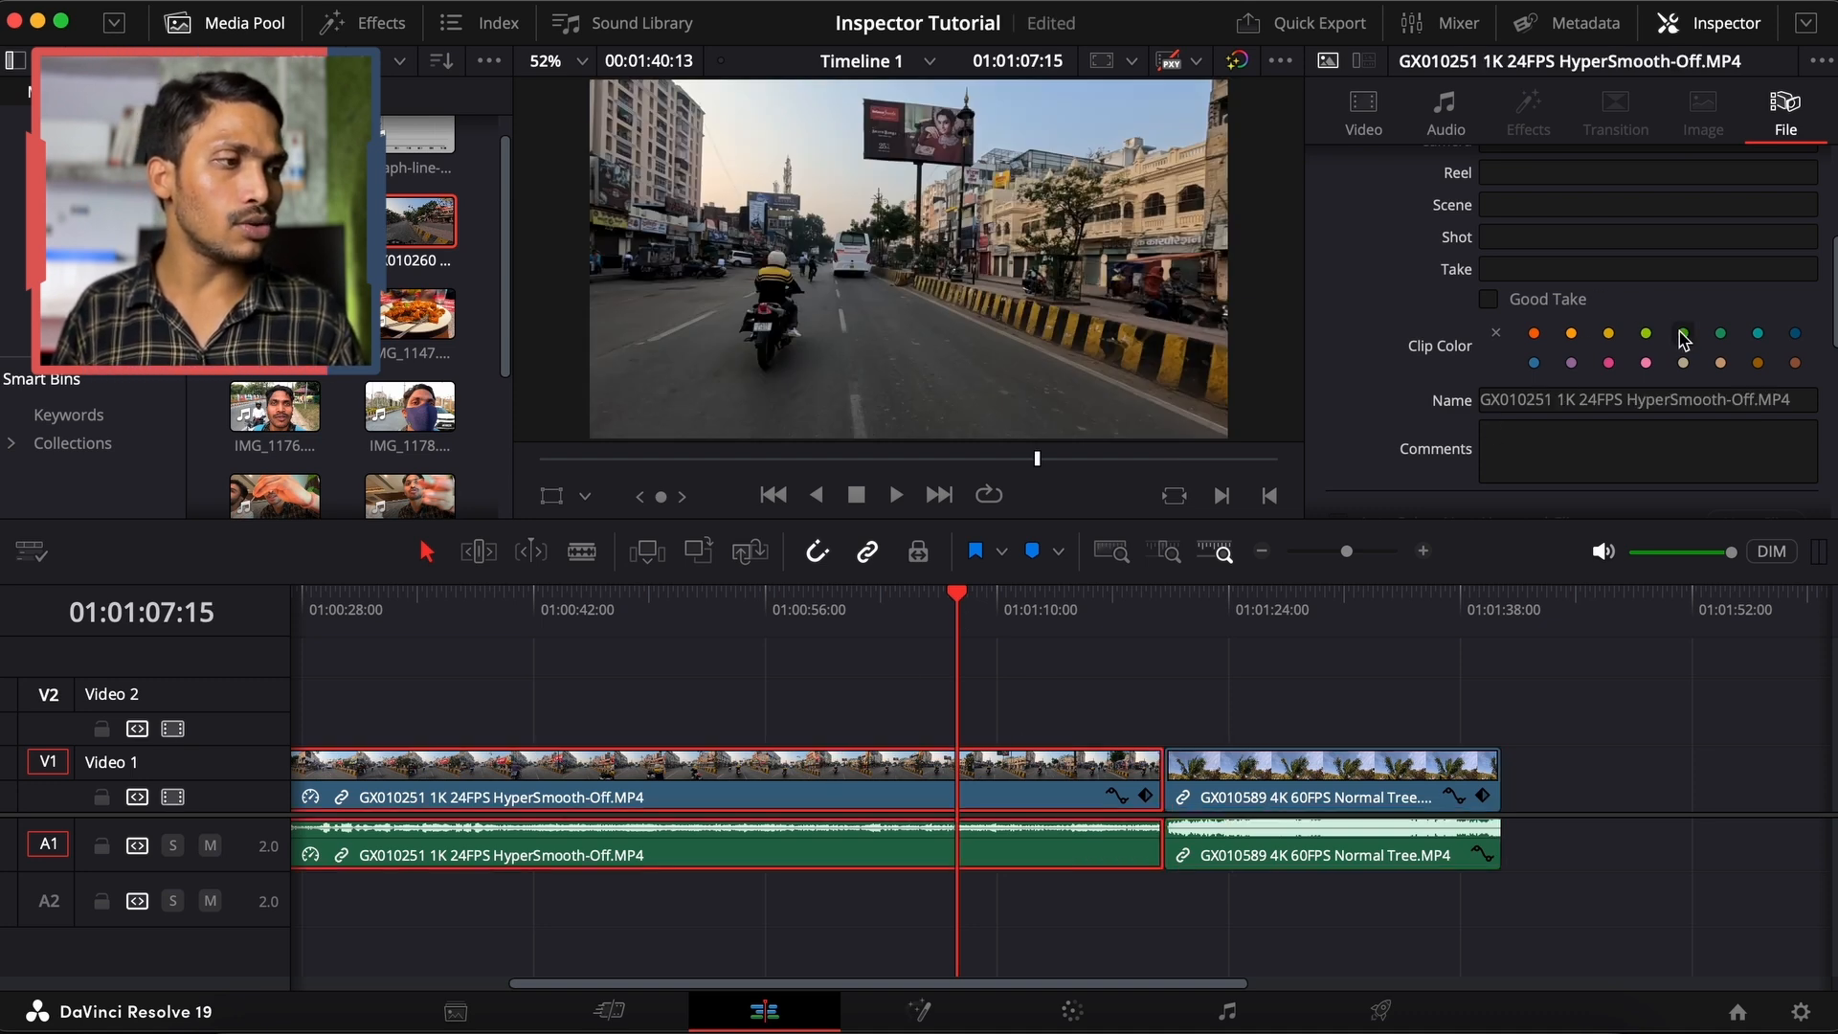
pyautogui.click(1331, 617)
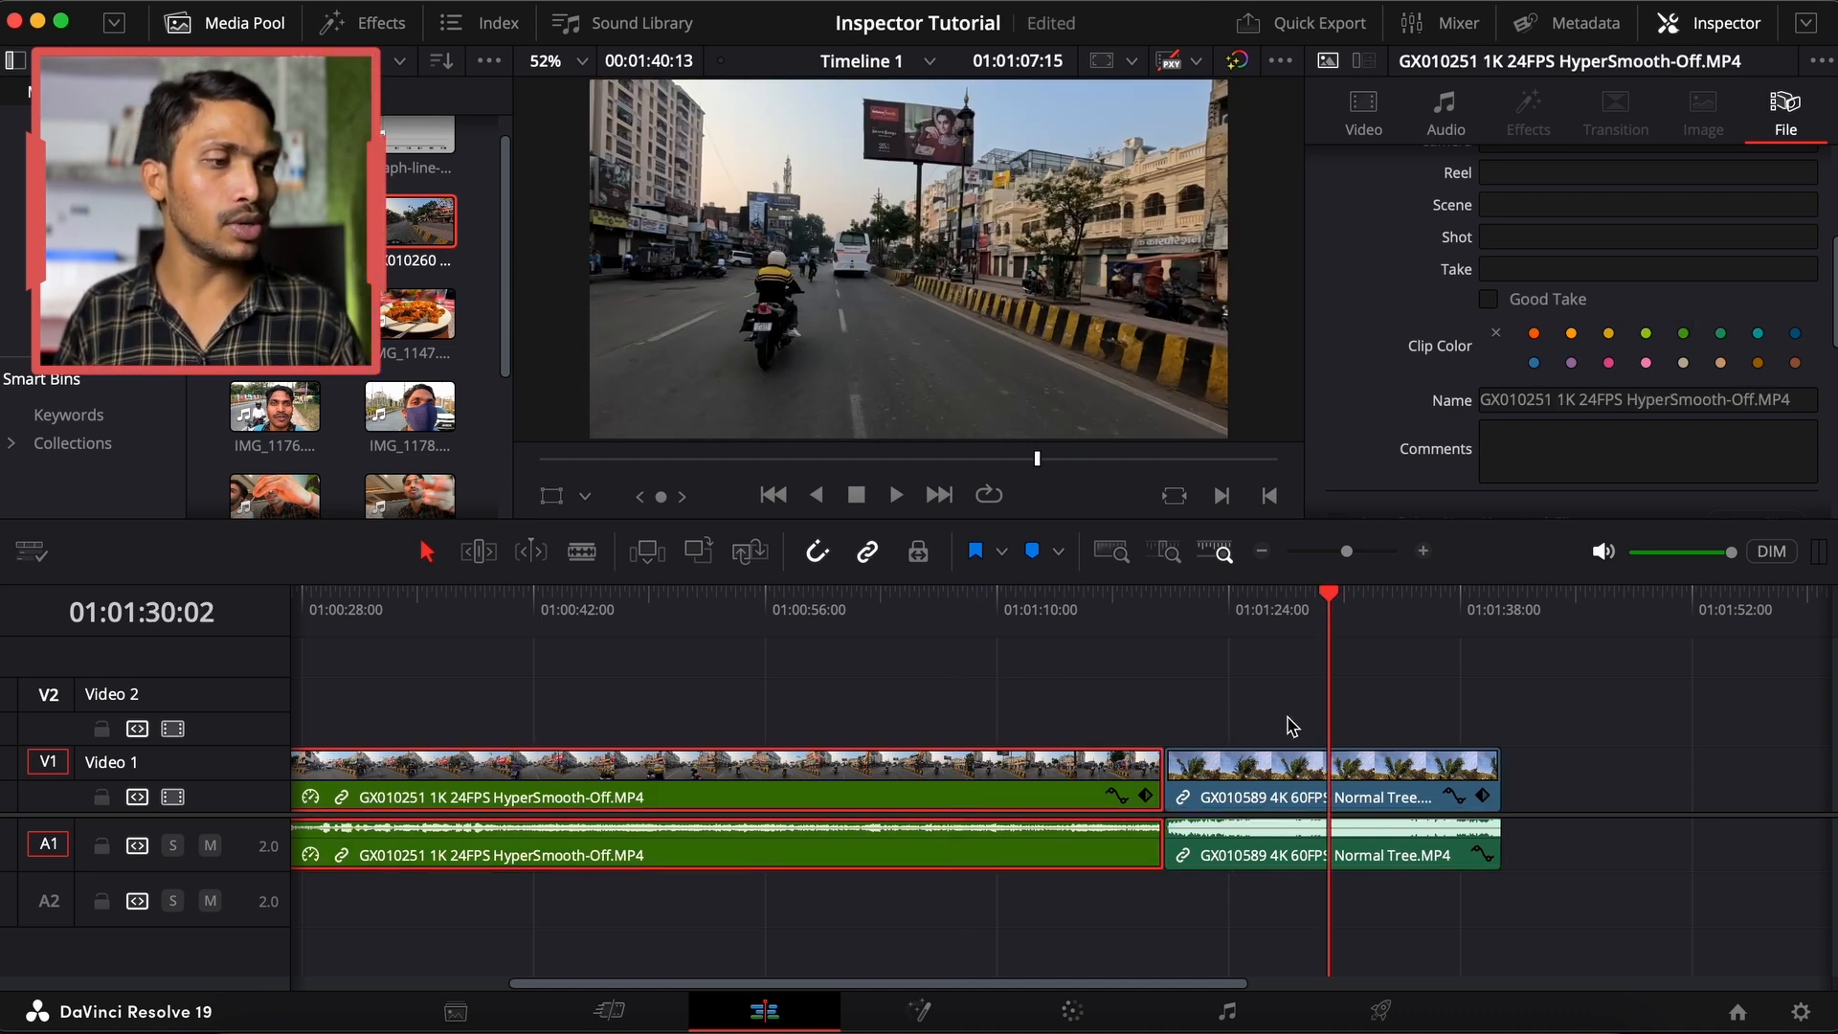
pyautogui.click(1278, 773)
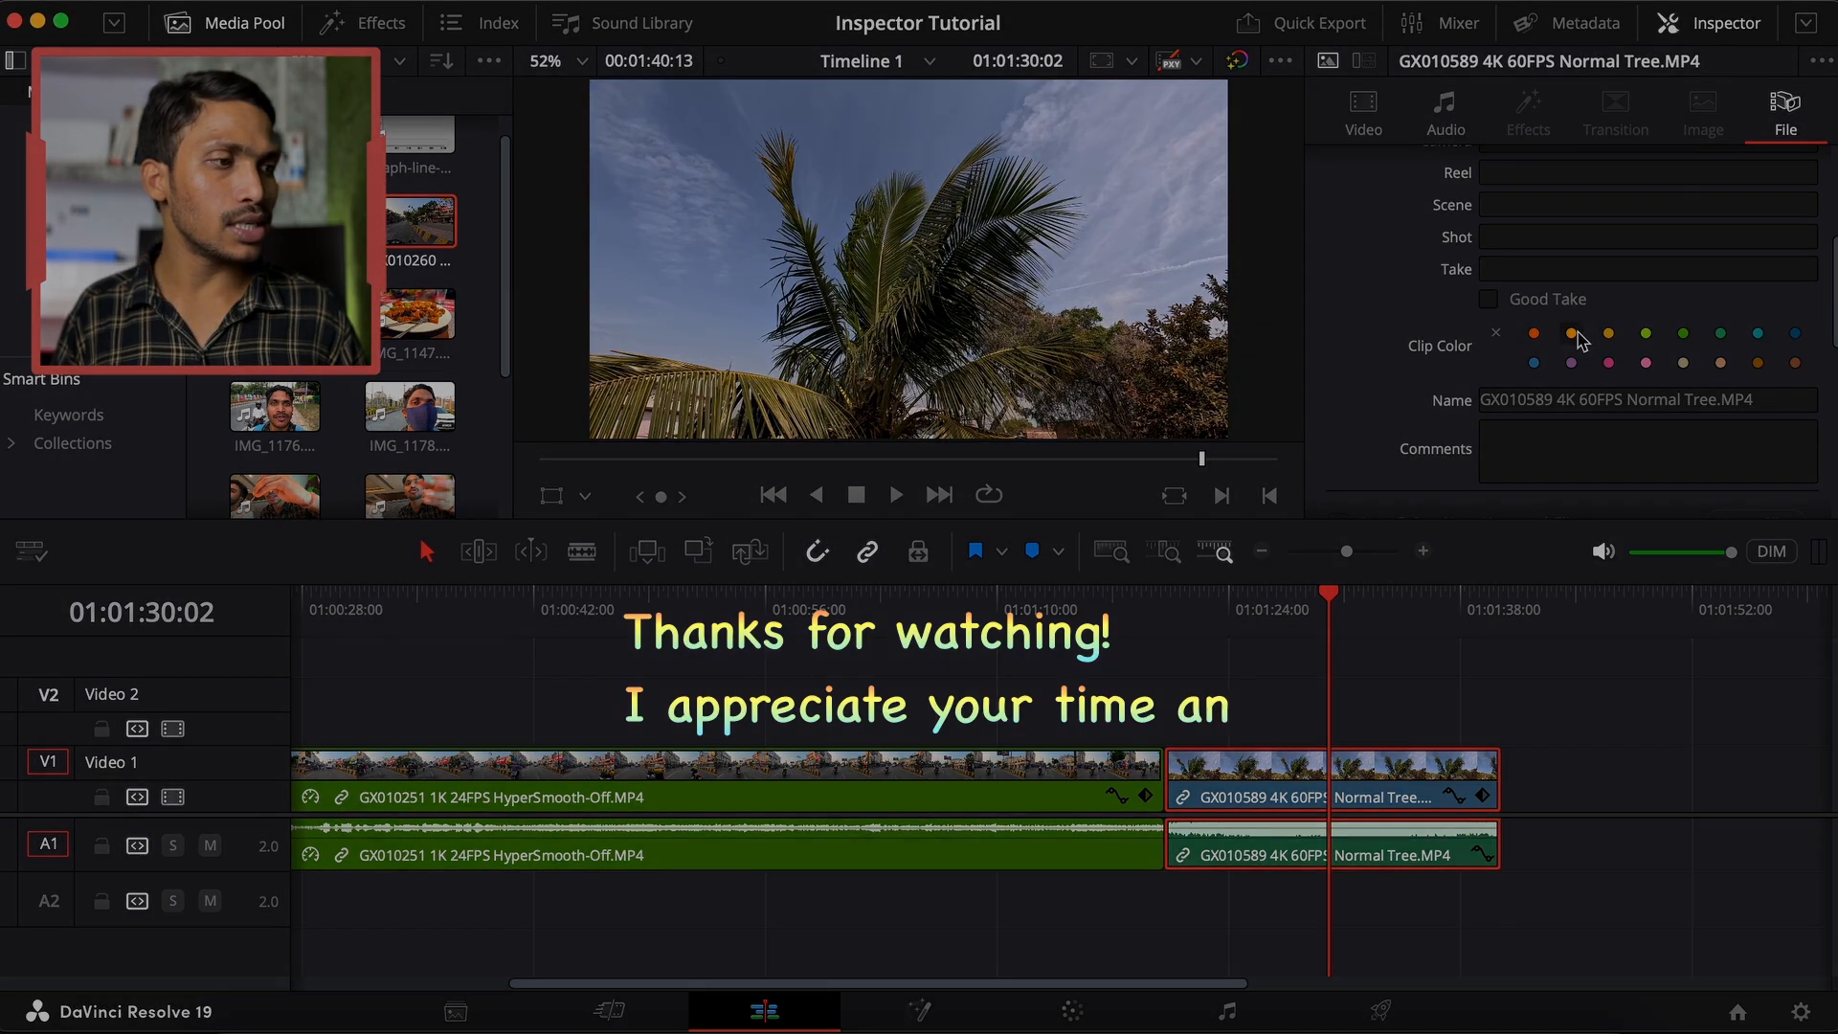
pyautogui.click(1577, 334)
pyautogui.click(1058, 633)
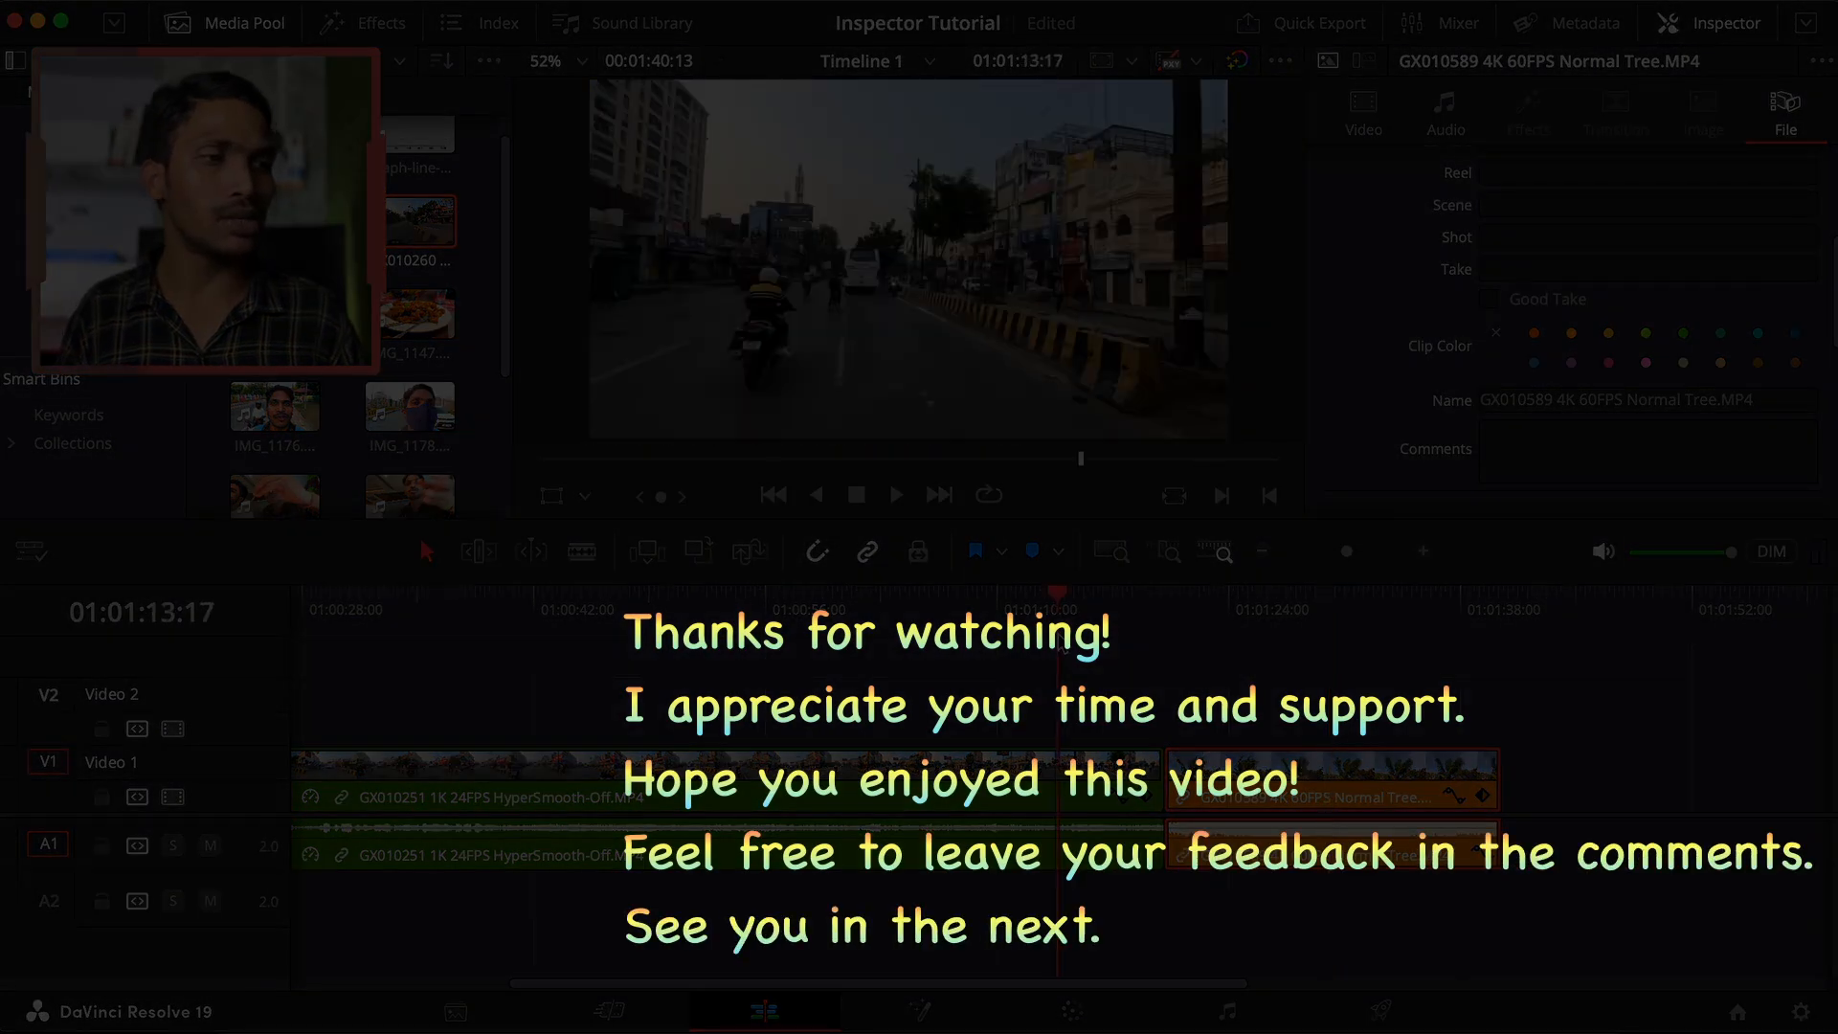